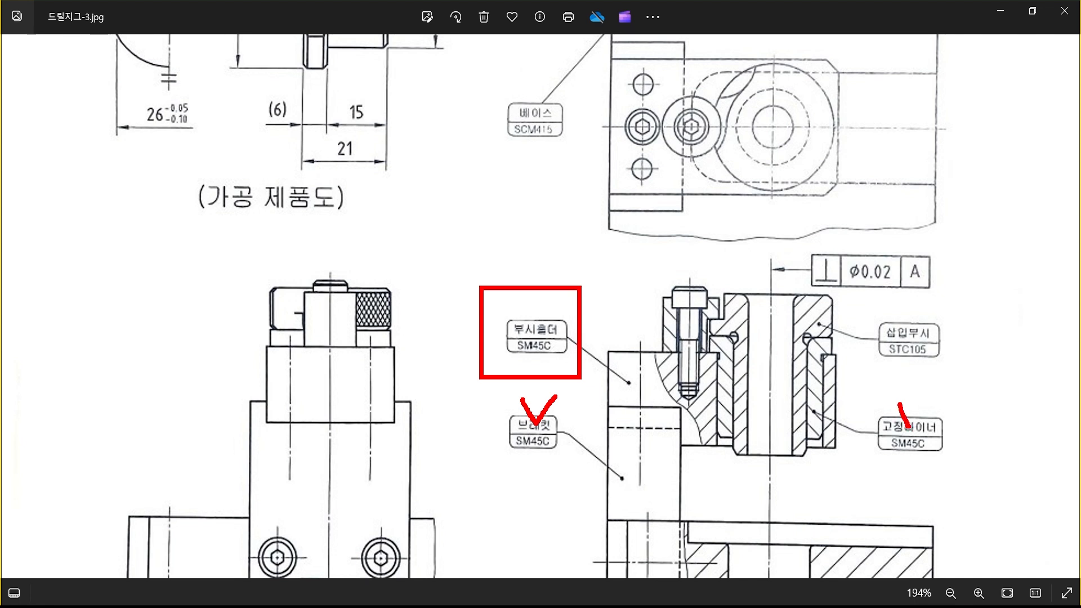
# Review the bush holder, bracket, insert bush and fixed liner part labels in the drill jig reference drawing
pyautogui.moveTo(899, 311); pyautogui.dragTo(929, 305)
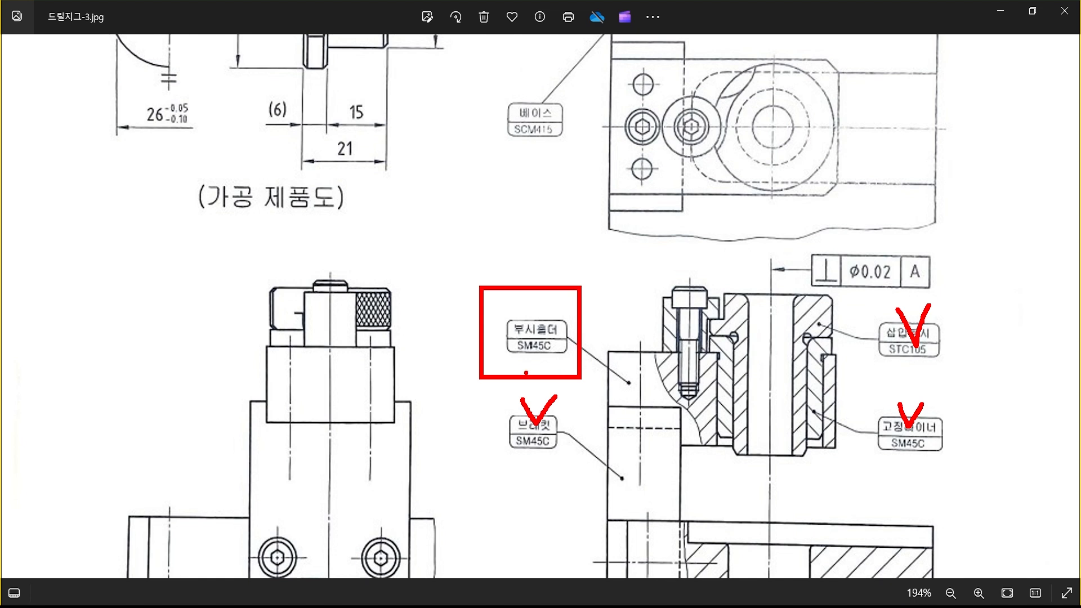
pyautogui.moveTo(523, 369)
pyautogui.mouseDown()
pyautogui.moveTo(499, 355)
pyautogui.moveTo(573, 294)
pyautogui.moveTo(519, 367)
pyautogui.mouseUp()
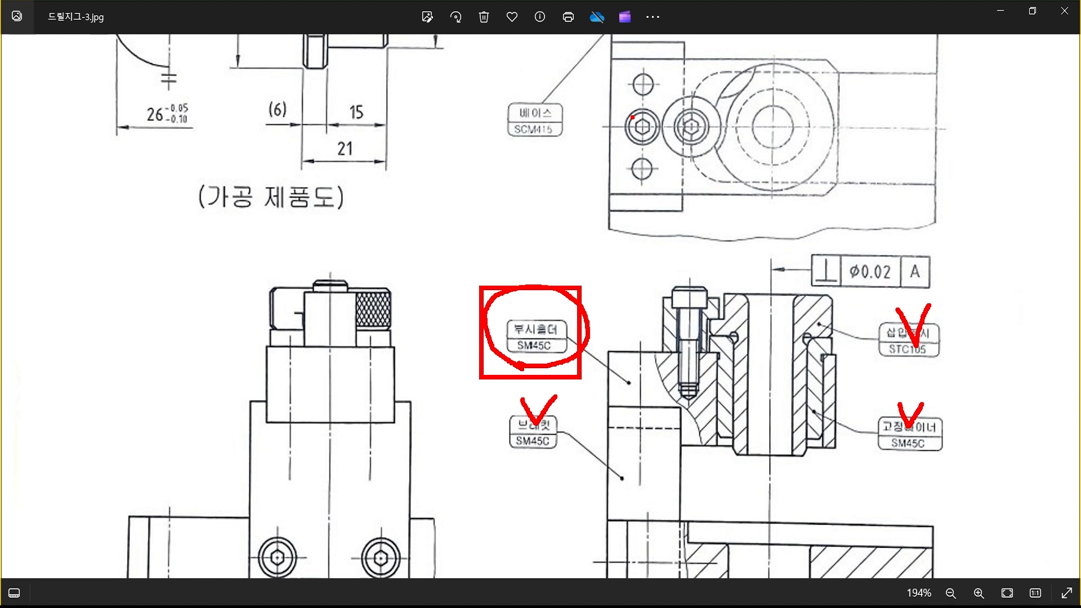
pyautogui.moveTo(608, 133); pyautogui.dragTo(839, 133)
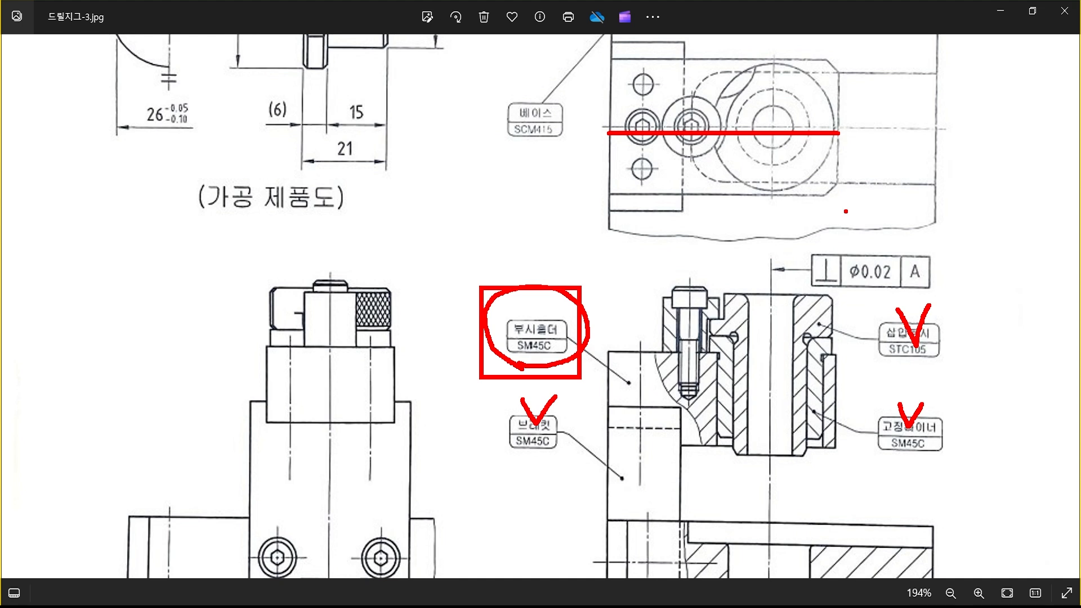
pyautogui.press('Escape')
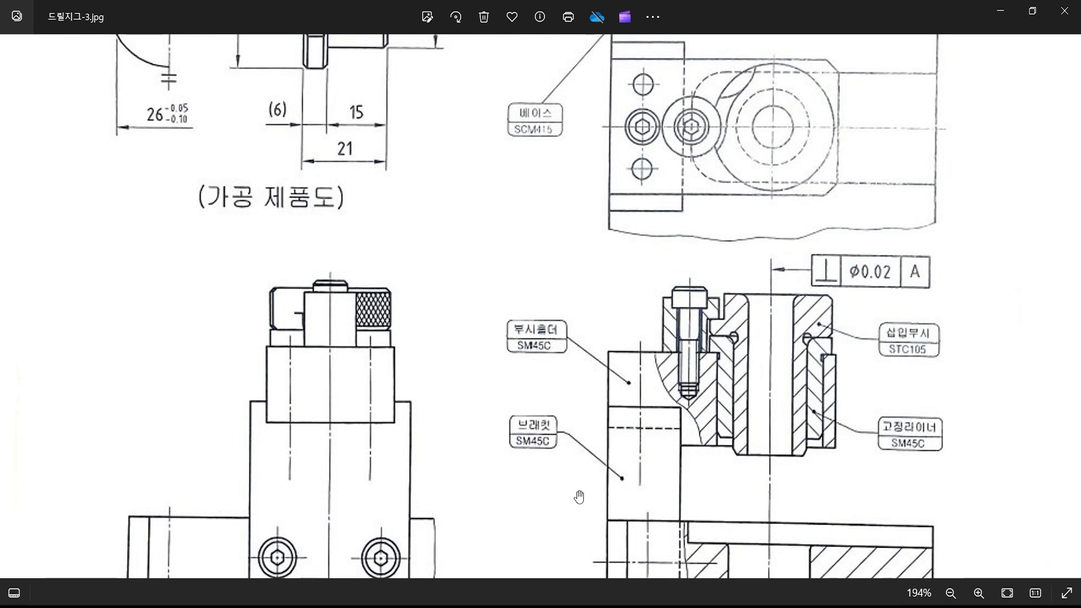
pyautogui.scroll(-3, 628, 376)
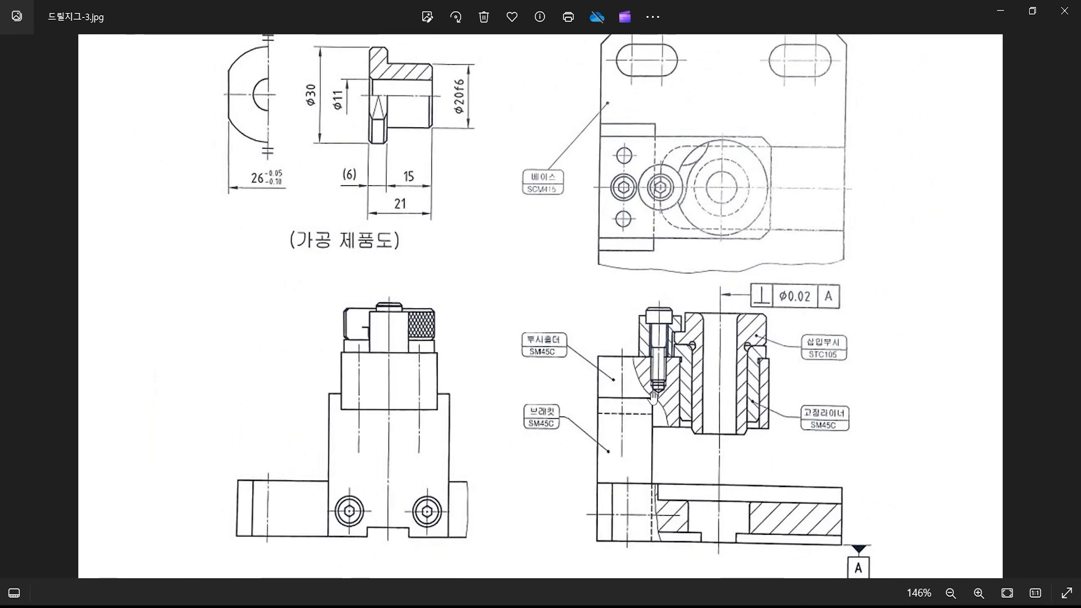
pyautogui.moveTo(667, 414); pyautogui.dragTo(637, 437)
pyautogui.hotkey('ctrl', '2')
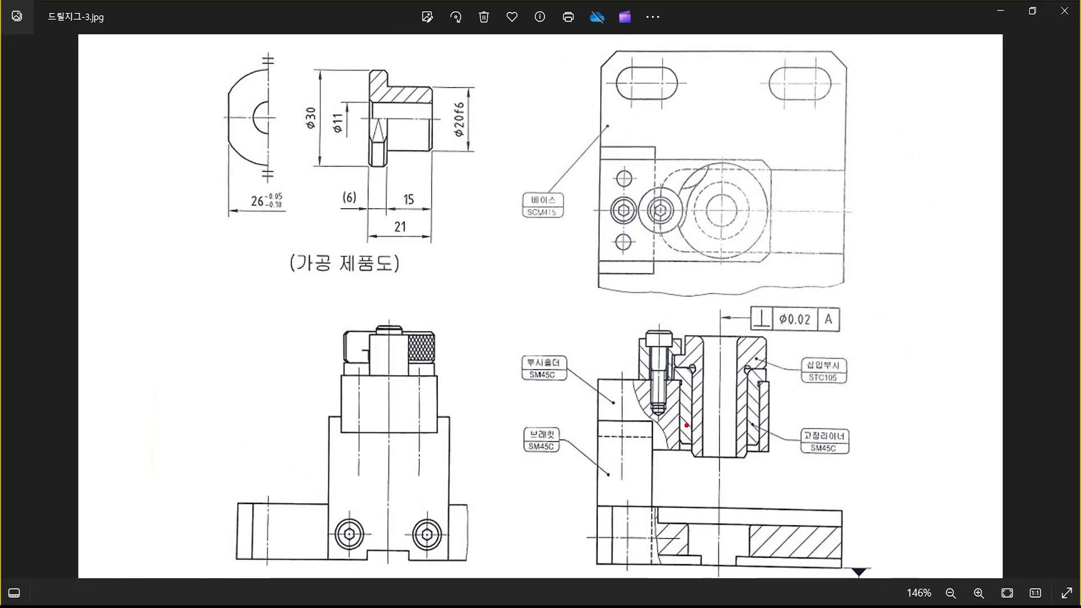
pyautogui.keyDown('ctrl'); pyautogui.moveTo(789, 350); pyautogui.dragTo(861, 393); pyautogui.keyUp('ctrl')
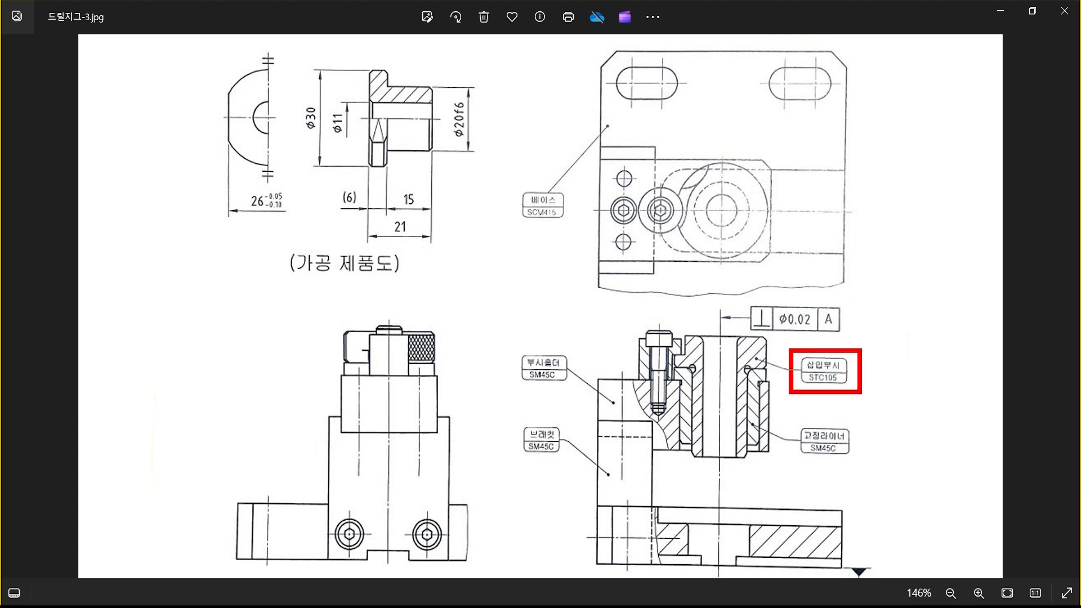
pyautogui.keyDown('ctrl'); pyautogui.moveTo(789, 408); pyautogui.dragTo(860, 468); pyautogui.keyUp('ctrl')
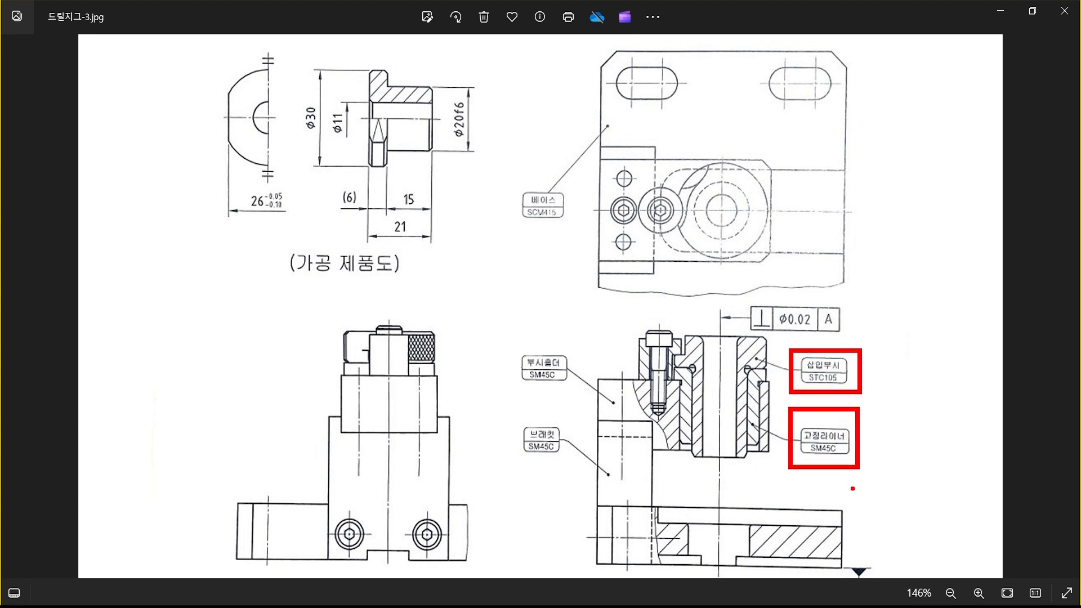
pyautogui.moveTo(515, 340)
pyautogui.mouseDown()
pyautogui.moveTo(530, 372)
pyautogui.moveTo(556, 341)
pyautogui.mouseUp()
pyautogui.press('Escape')
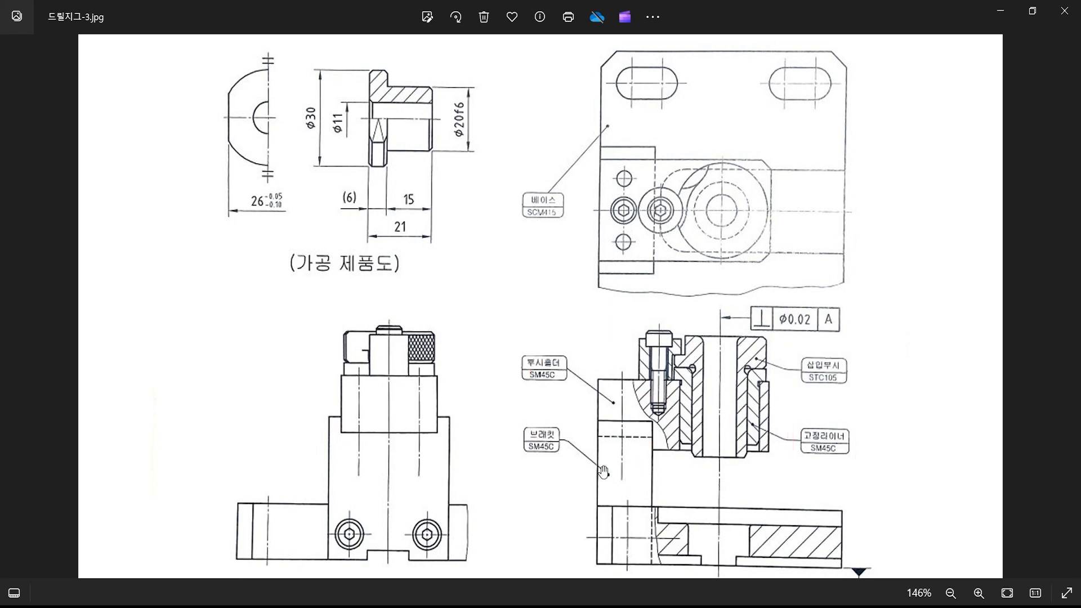
# Examine the bush holder's shape in the plan view and in the section view of the reference drawing
pyautogui.moveTo(696, 472); pyautogui.dragTo(697, 421)
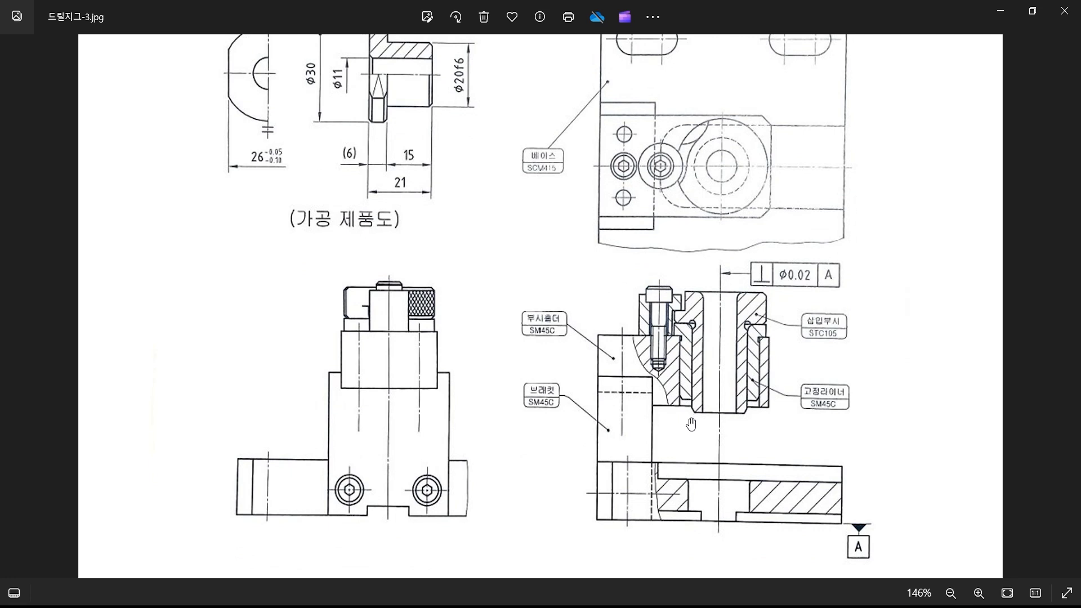
pyautogui.moveTo(718, 174); pyautogui.dragTo(716, 232)
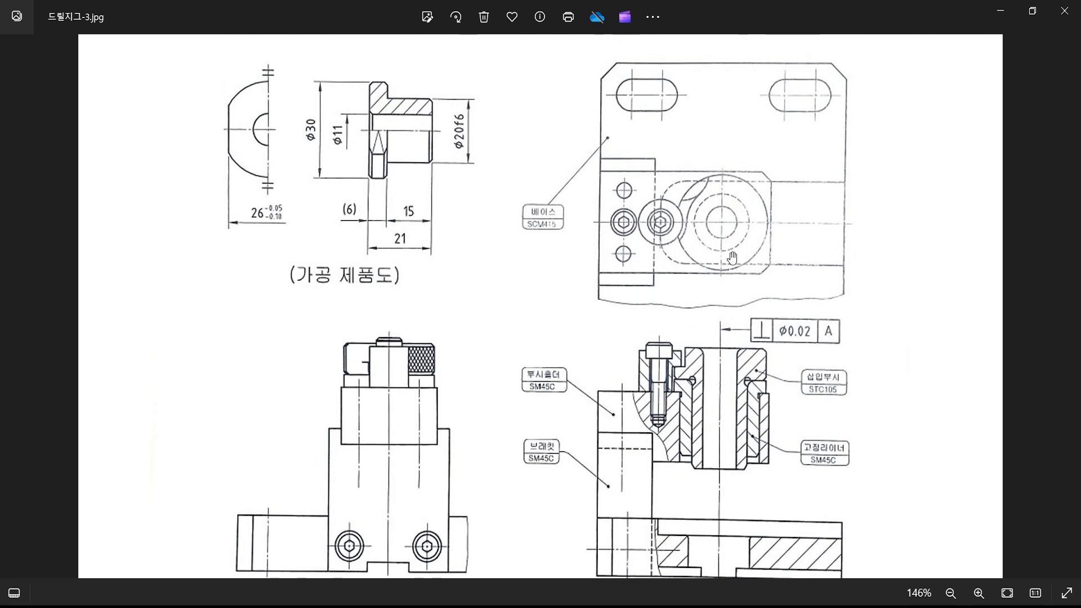
pyautogui.hotkey('ctrl', '2')
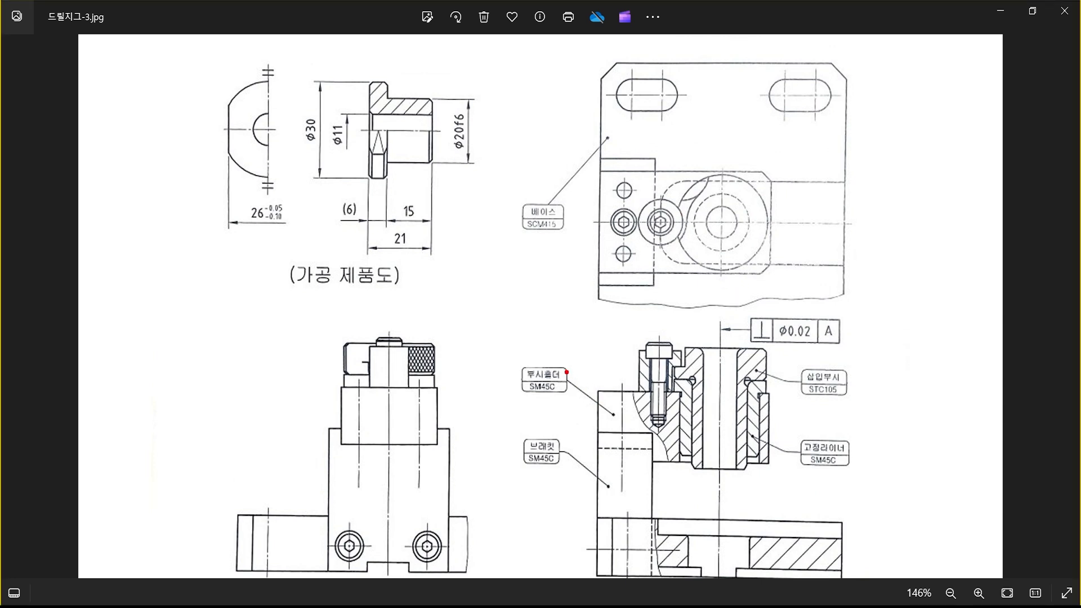
pyautogui.keyDown('ctrl'); pyautogui.moveTo(571, 154); pyautogui.dragTo(790, 284); pyautogui.keyUp('ctrl')
pyautogui.keyDown('ctrl'); pyautogui.moveTo(571, 374); pyautogui.dragTo(786, 481); pyautogui.keyUp('ctrl')
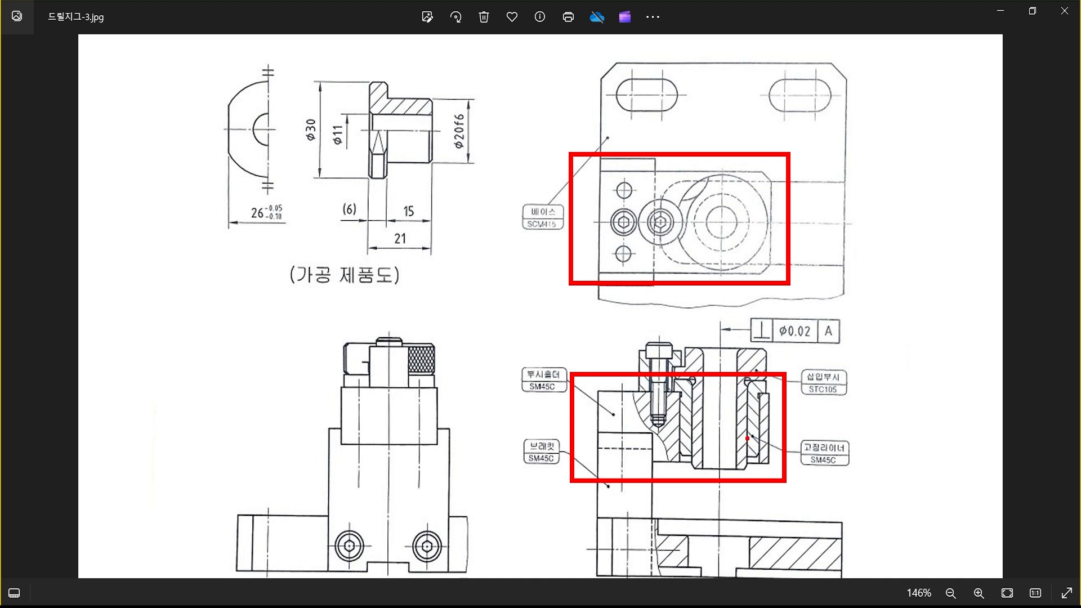
pyautogui.moveTo(598, 352)
pyautogui.mouseDown()
pyautogui.moveTo(601, 421)
pyautogui.moveTo(652, 353)
pyautogui.mouseUp()
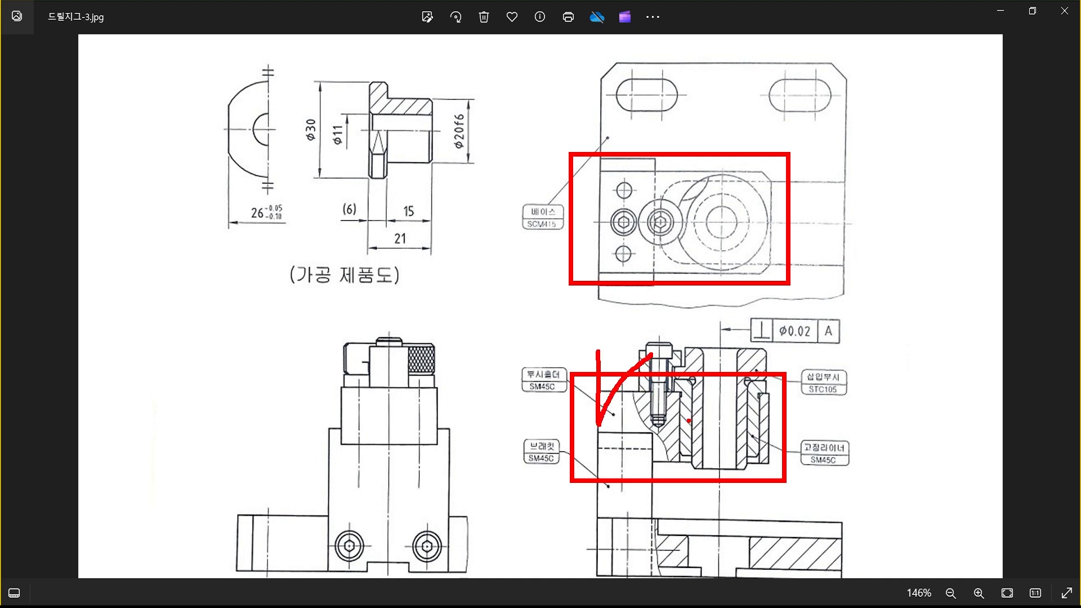
pyautogui.press('Escape')
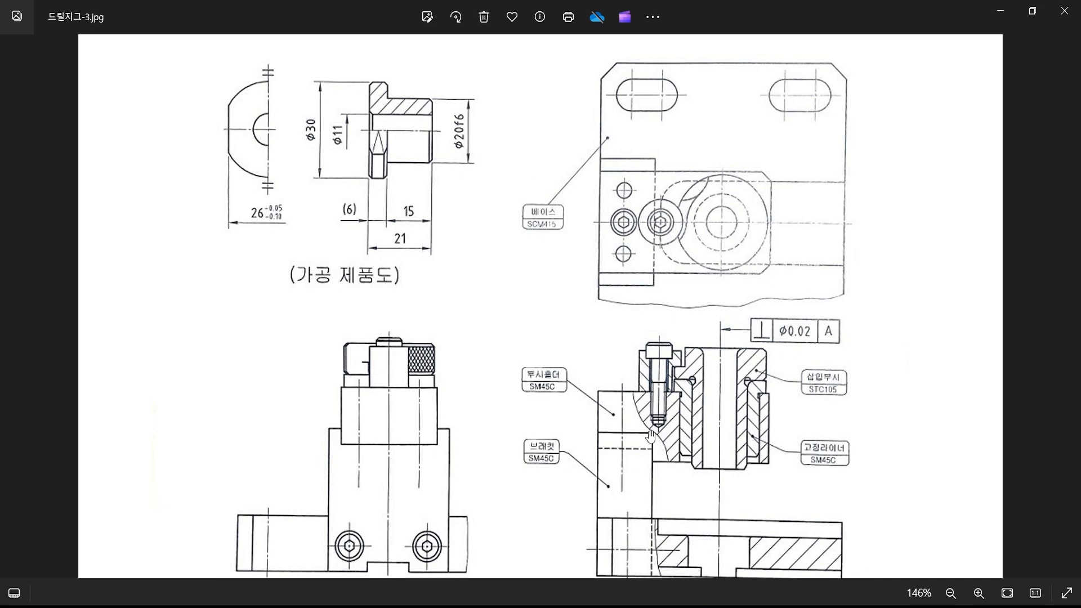
pyautogui.hotkey('ctrl', '2')
pyautogui.moveTo(625, 361)
pyautogui.mouseDown()
pyautogui.moveTo(645, 402)
pyautogui.moveTo(668, 368)
pyautogui.mouseUp()
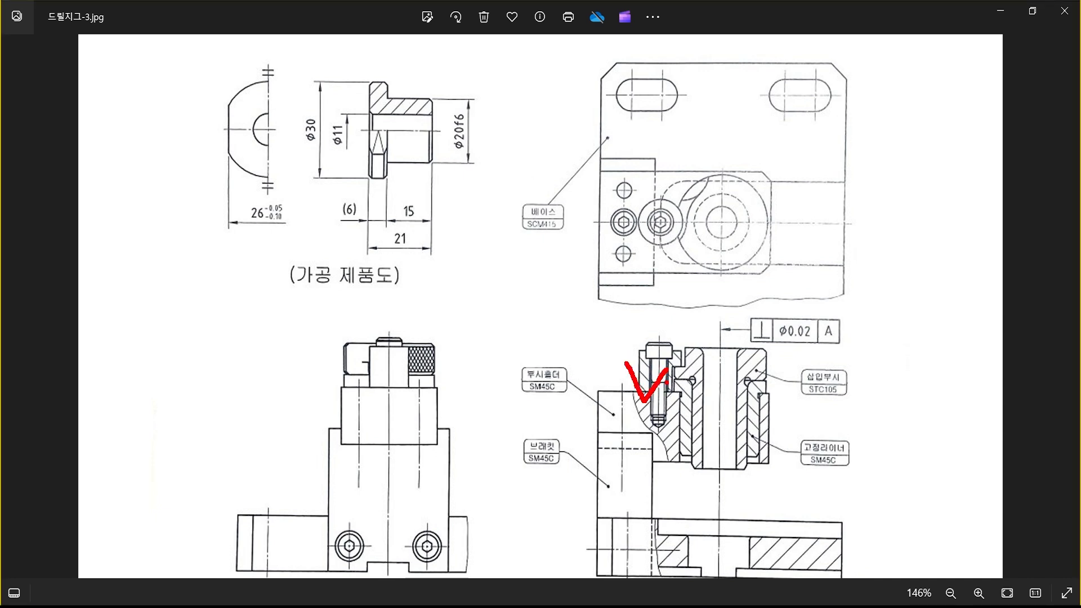
pyautogui.press('Escape')
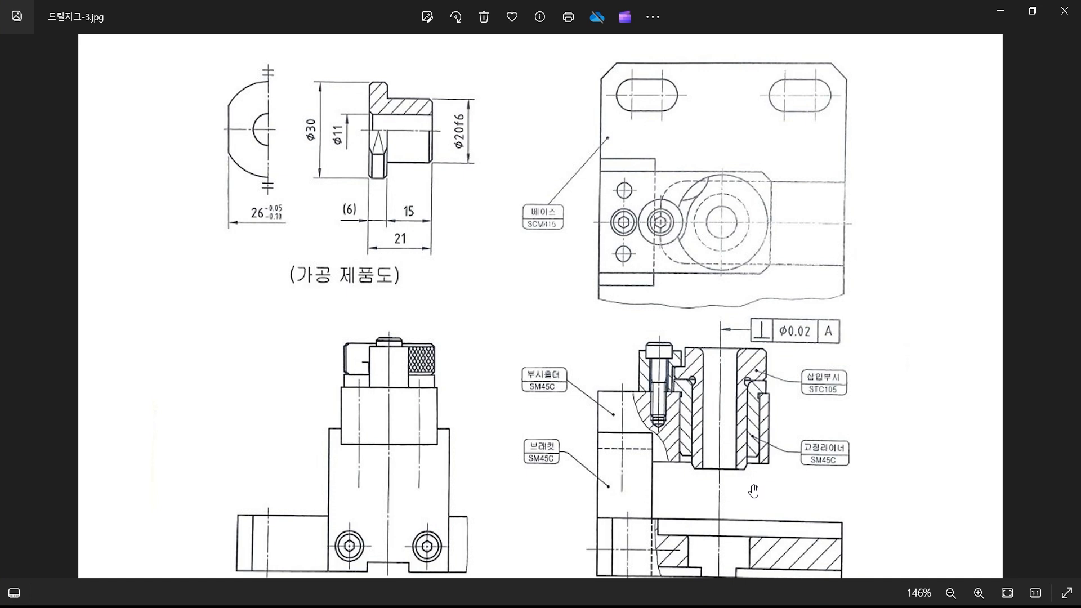
# Mark the bush holder's overall width as 56 on the section view of the reference drawing
pyautogui.scroll(3, 754, 491)
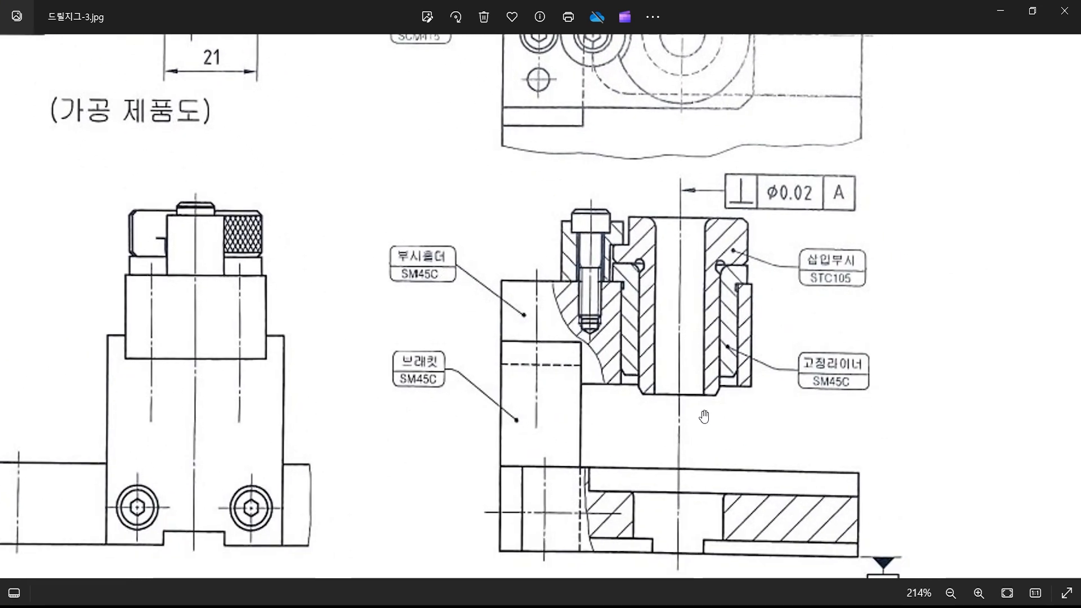
pyautogui.hotkey('ctrl', '2')
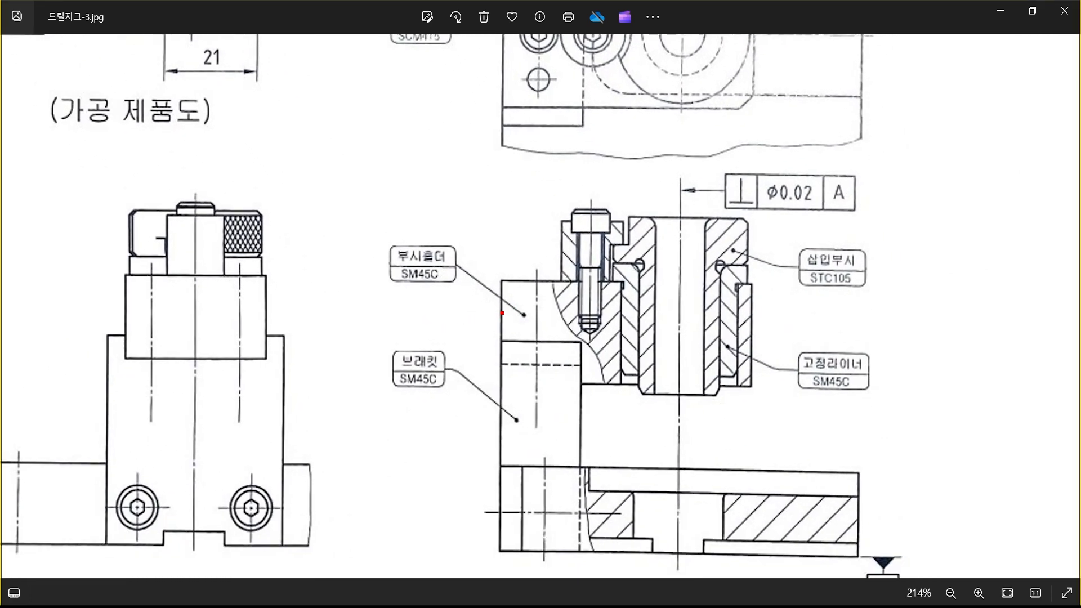
pyautogui.moveTo(502, 313)
pyautogui.keyDown('shift'); pyautogui.mouseDown()
pyautogui.moveTo(752, 314)
pyautogui.moveTo(739, 320)
pyautogui.mouseUp(); pyautogui.keyUp('shift')
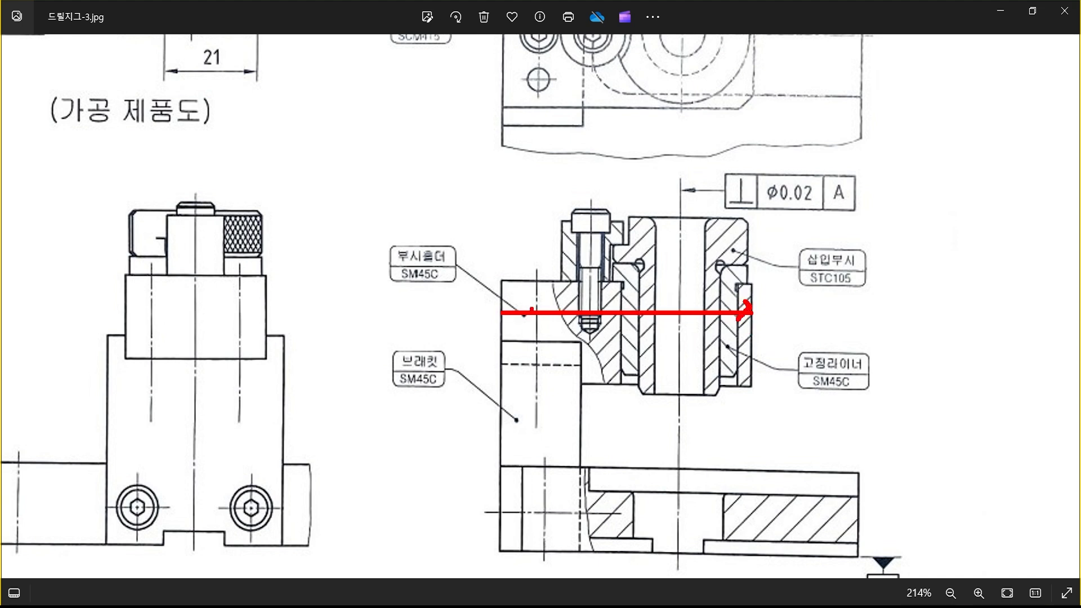
pyautogui.moveTo(507, 304)
pyautogui.mouseDown()
pyautogui.moveTo(499, 313)
pyautogui.moveTo(518, 322)
pyautogui.mouseUp()
pyautogui.moveTo(621, 253)
pyautogui.mouseDown()
pyautogui.moveTo(637, 269)
pyautogui.moveTo(625, 280)
pyautogui.mouseUp()
pyautogui.moveTo(627, 252)
pyautogui.mouseDown()
pyautogui.moveTo(653, 254)
pyautogui.moveTo(674, 275)
pyautogui.moveTo(674, 264)
pyautogui.mouseUp()
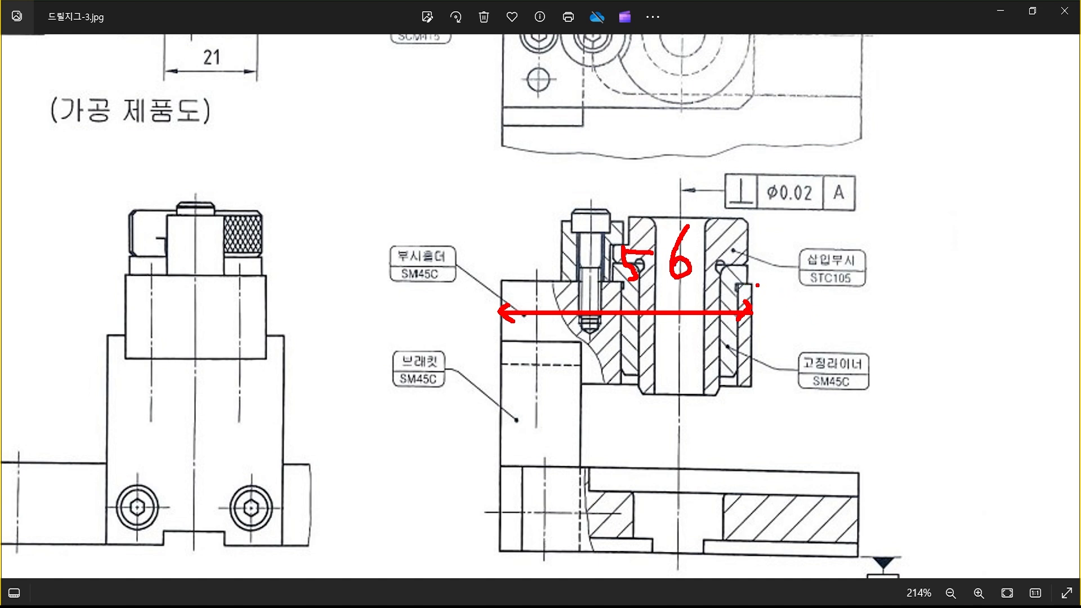
# Mark the bush holder's height as 22 beside the section view and circle both overall sizes
pyautogui.moveTo(757, 286); pyautogui.dragTo(813, 285)
pyautogui.moveTo(758, 385); pyautogui.dragTo(813, 384)
pyautogui.moveTo(787, 289); pyautogui.dragTo(787, 388)
pyautogui.moveTo(785, 294); pyautogui.dragTo(795, 294)
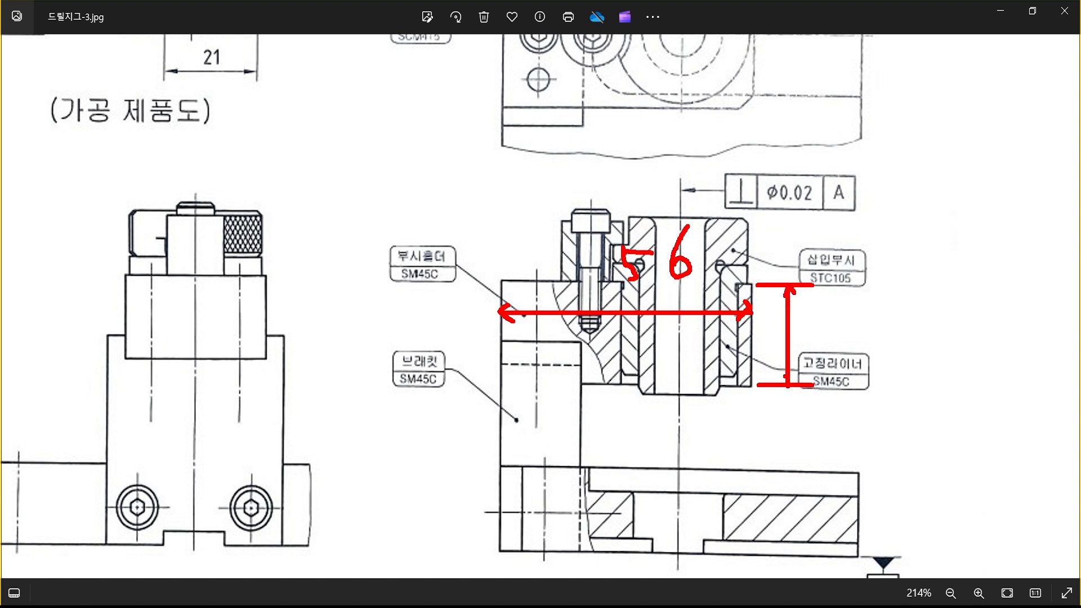
pyautogui.moveTo(783, 369)
pyautogui.mouseDown()
pyautogui.moveTo(787, 385)
pyautogui.moveTo(811, 361)
pyautogui.mouseUp()
pyautogui.moveTo(800, 342)
pyautogui.mouseDown()
pyautogui.moveTo(804, 359)
pyautogui.moveTo(831, 329)
pyautogui.moveTo(833, 345)
pyautogui.moveTo(852, 340)
pyautogui.mouseUp()
pyautogui.moveTo(688, 294); pyautogui.dragTo(674, 307)
pyautogui.moveTo(877, 373)
pyautogui.mouseDown()
pyautogui.moveTo(861, 332)
pyautogui.moveTo(843, 362)
pyautogui.mouseUp()
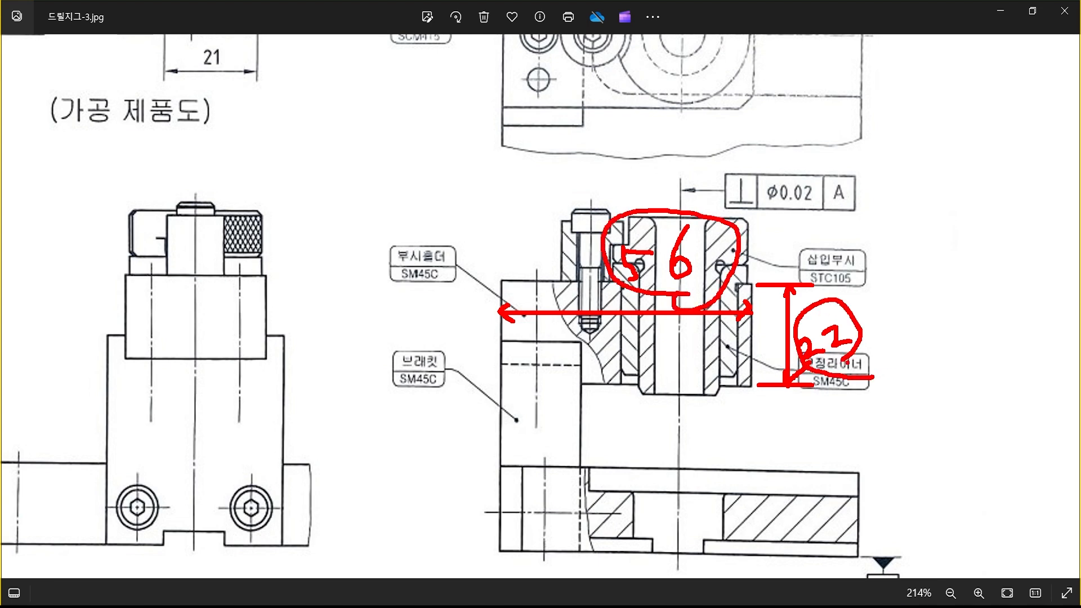
pyautogui.press('Escape')
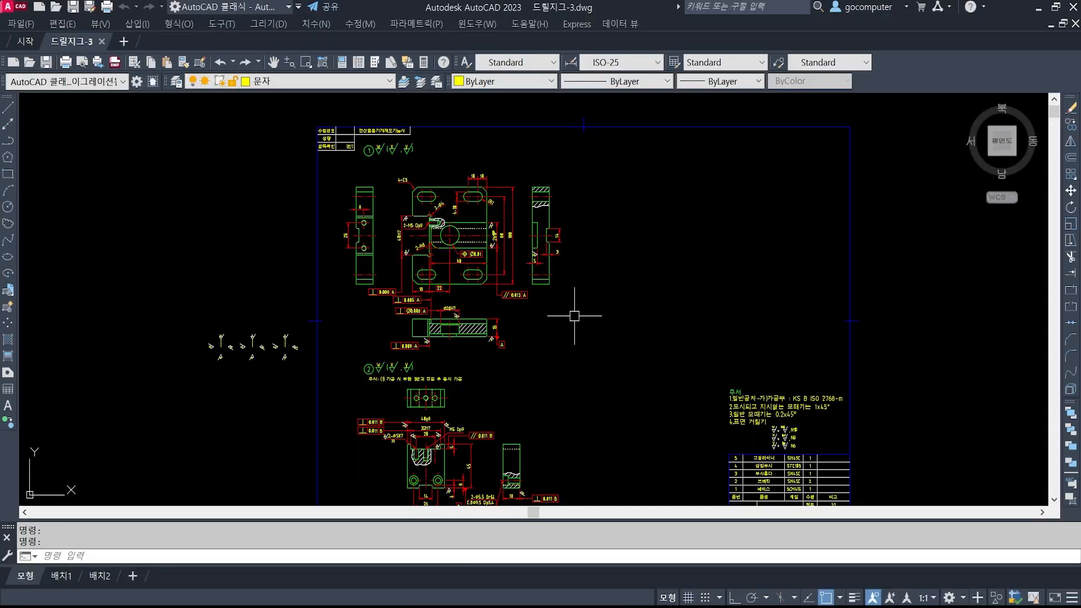
# In the AutoCAD drawing 드릴지그-3.dwg, make 외형선 the current layer
pyautogui.moveTo(562, 419); pyautogui.dragTo(534, 341, button='middle')
pyautogui.scroll(2, 572, 361)
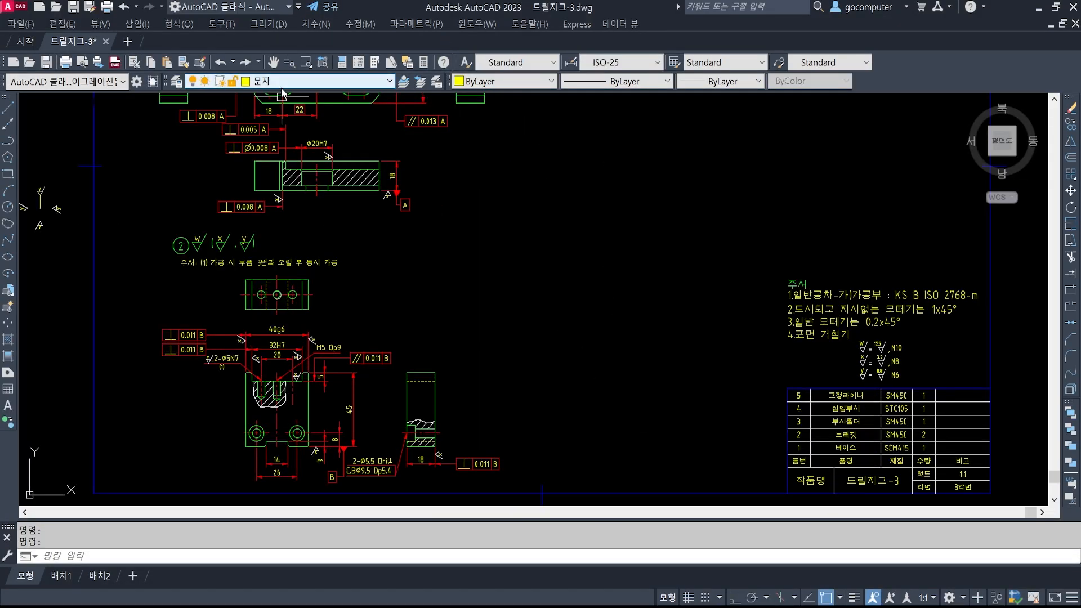
pyautogui.click(309, 82)
pyautogui.click(293, 175)
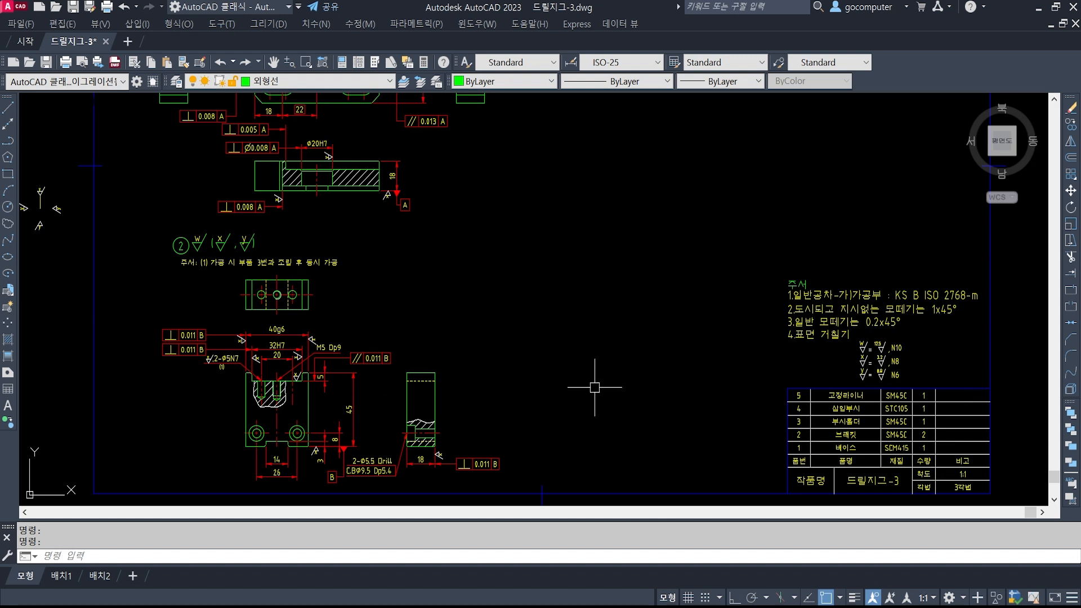
# With ortho on, draw a 56 mm horizontal line beside the bracket views and a 22 mm vertical line up from its right end
pyautogui.write('i')
pyautogui.press('Return')
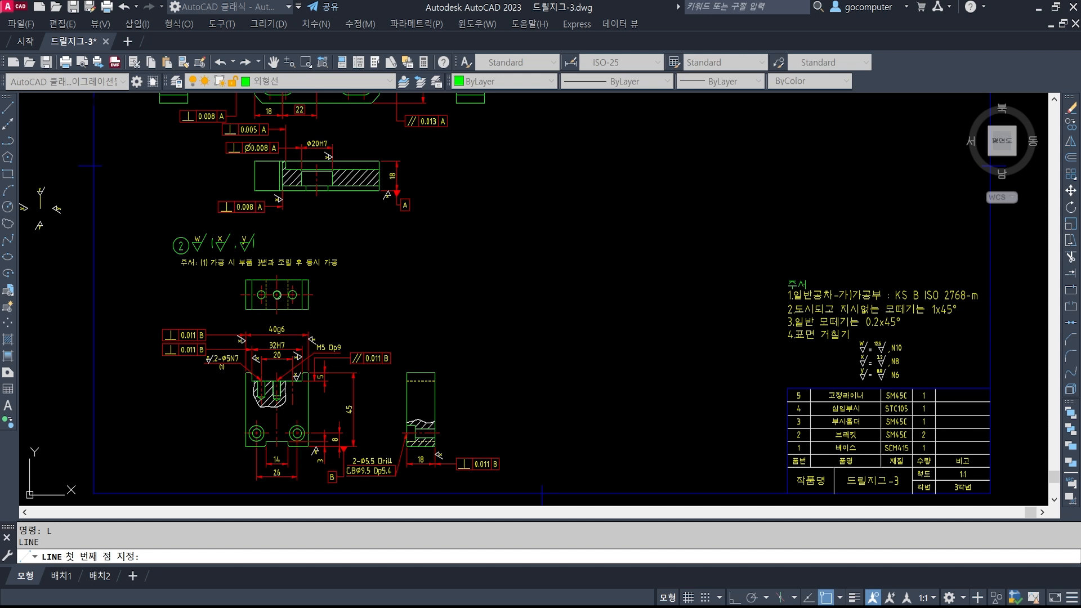
pyautogui.click(570, 373)
pyautogui.press('F8')
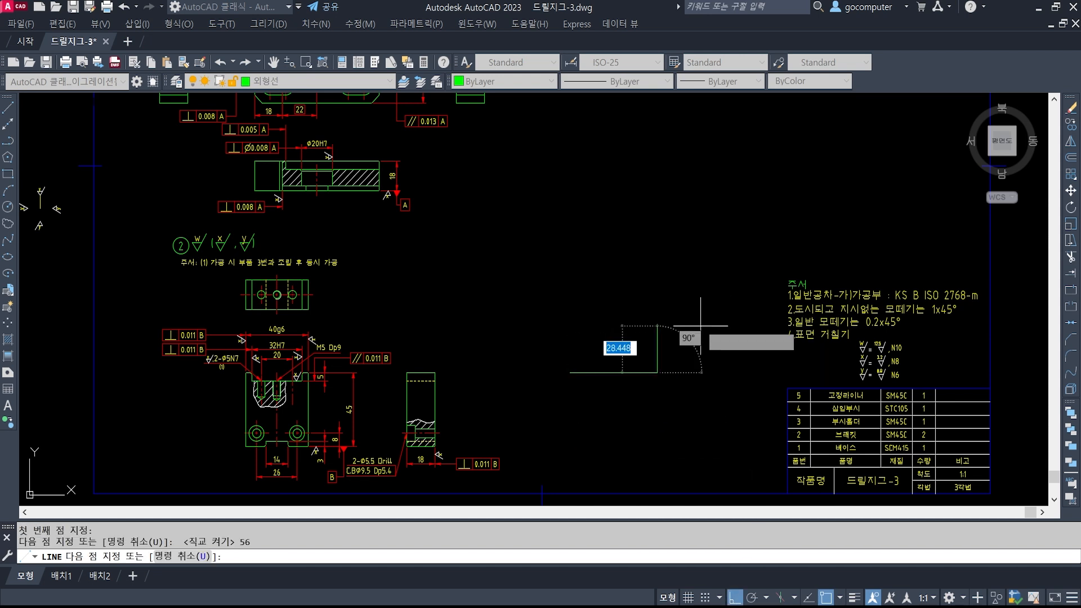
pyautogui.write('56')
pyautogui.press('Return')
pyautogui.write('22')
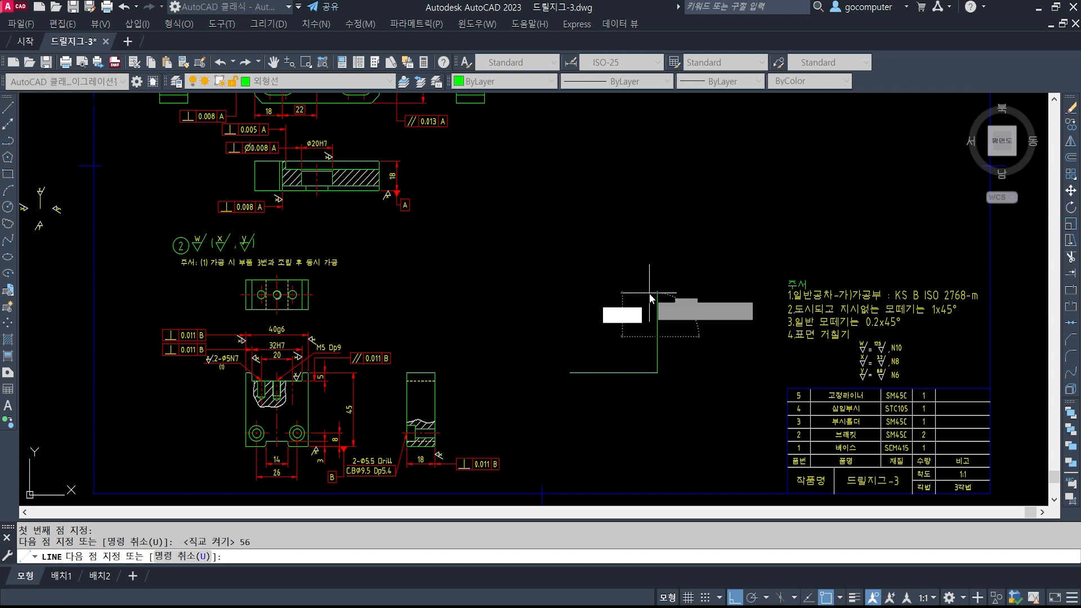
pyautogui.press('Return')
# Copy the 56 mm horizontal line up to the top end of the vertical line
pyautogui.scroll(3, 595, 342)
pyautogui.moveTo(686, 367); pyautogui.dragTo(662, 407, button='middle')
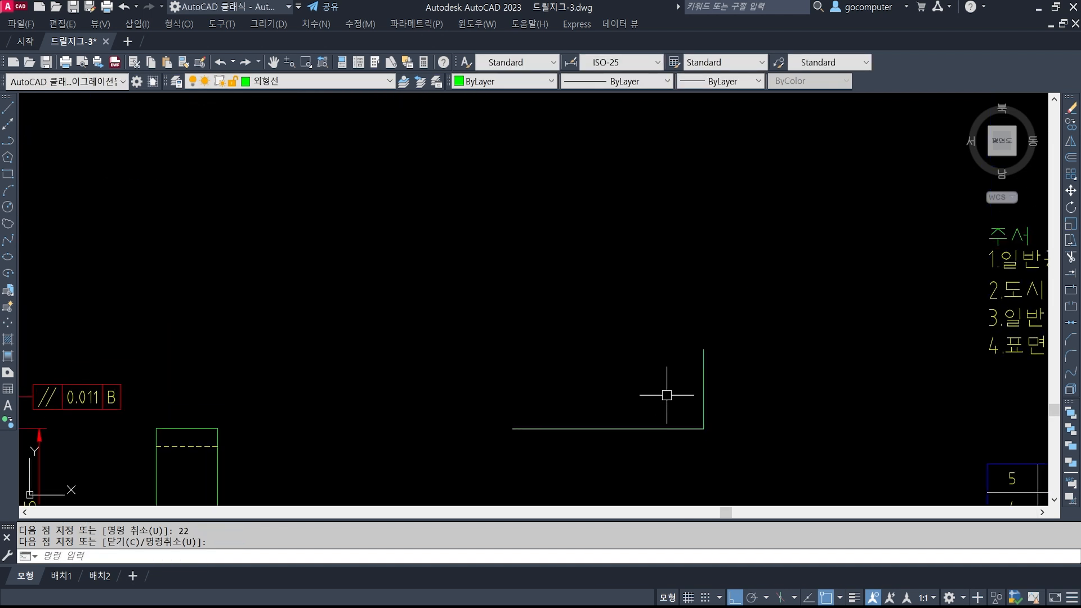
pyautogui.write('co')
pyautogui.press('Return')
pyautogui.click(632, 461)
pyautogui.click(610, 414)
pyautogui.press('Return')
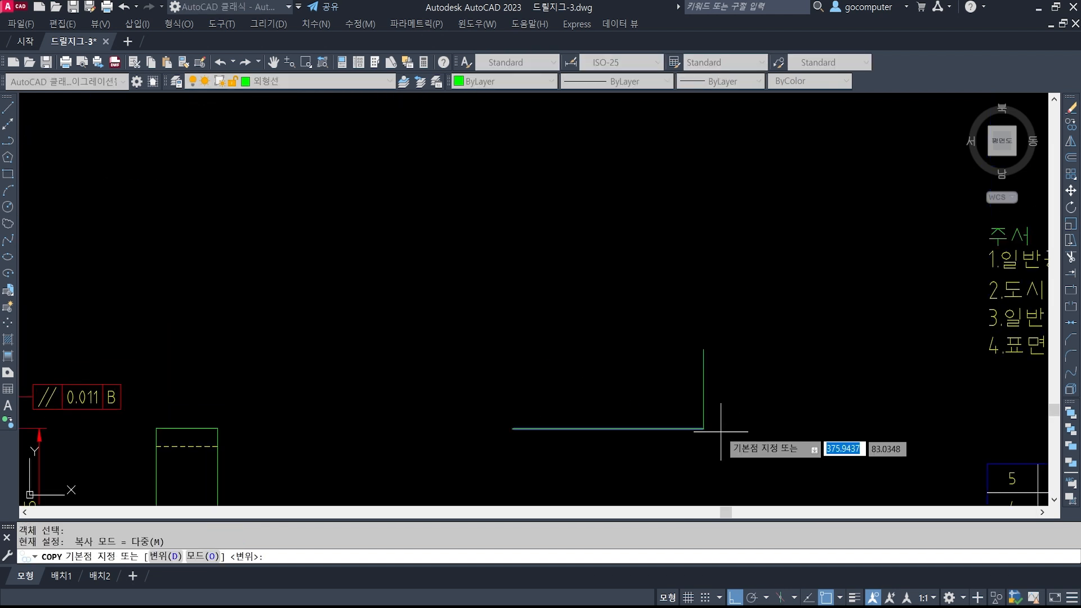
pyautogui.click(704, 429)
pyautogui.click(704, 350)
pyautogui.press('Return')
# Copy the 22 mm vertical line to the left ends of the horizontal lines to close the rectangle
pyautogui.click(722, 379)
pyautogui.click(688, 372)
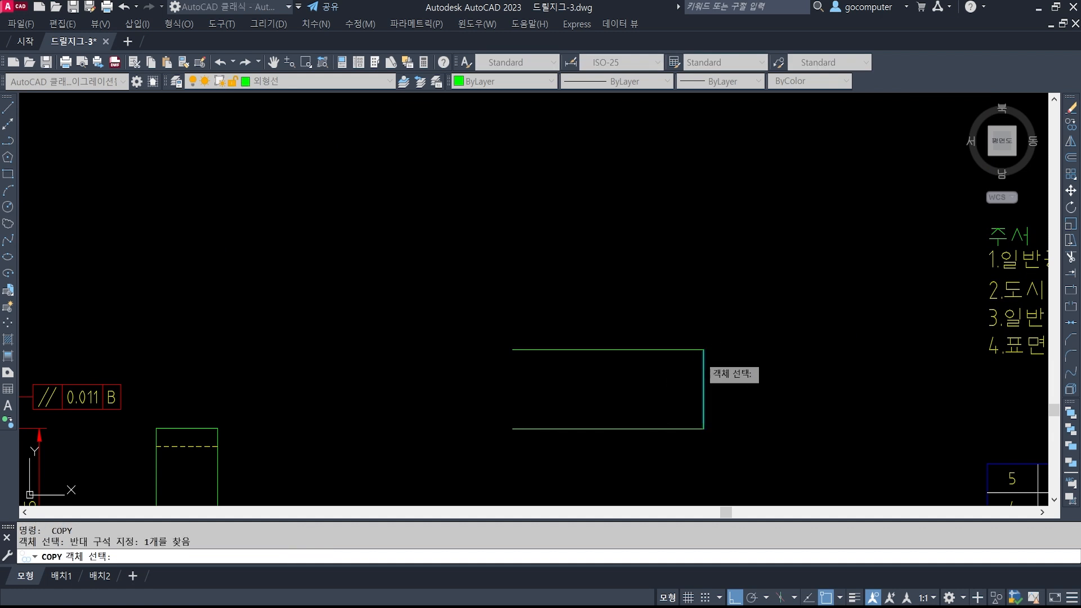
pyautogui.press('Return')
pyautogui.click(703, 350)
pyautogui.click(513, 350)
pyautogui.press('Return')
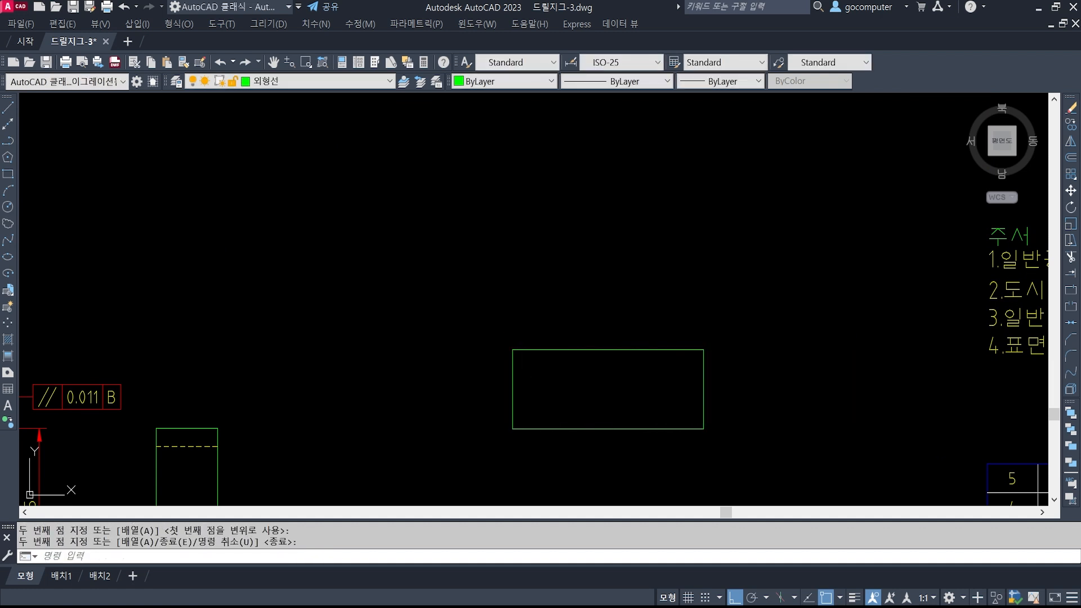
# Switch back to the reference image 드릴지그-3.jpg showing the bush holder's section view
pyautogui.moveTo(589, 458); pyautogui.dragTo(578, 418, button='middle')
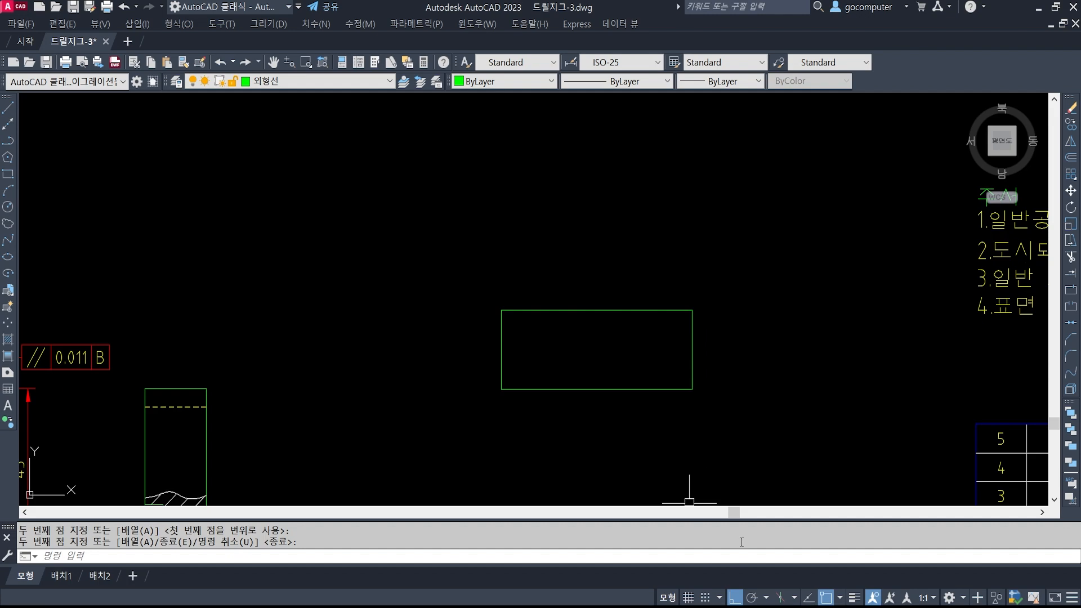
pyautogui.click(736, 607)
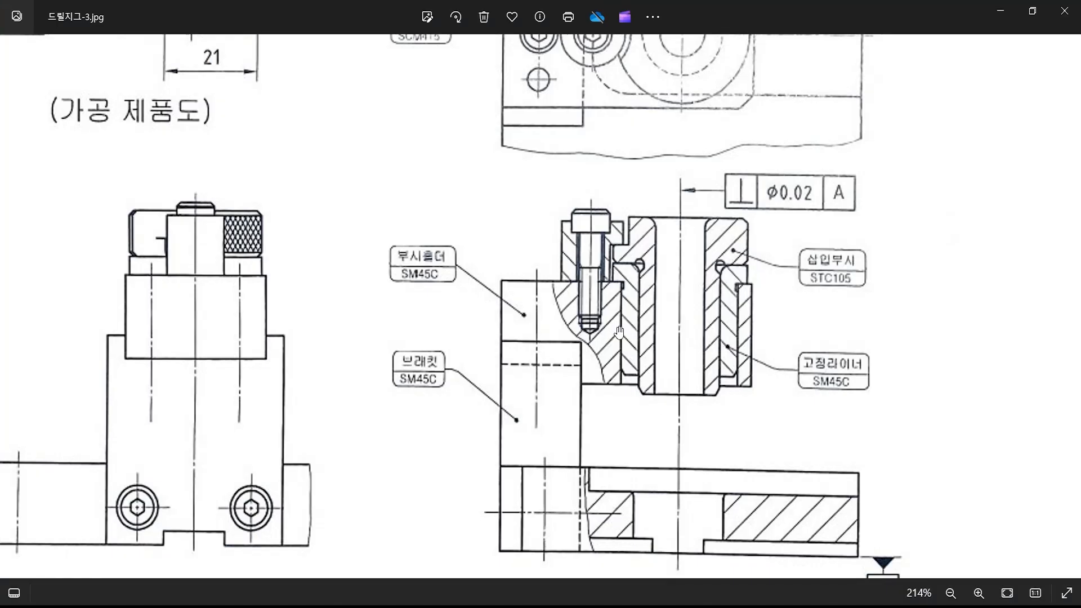
# Examine the reference image for the step where the bush holder sits on the bracket, comparing the section view with the side view
pyautogui.hotkey('ctrl', '2')
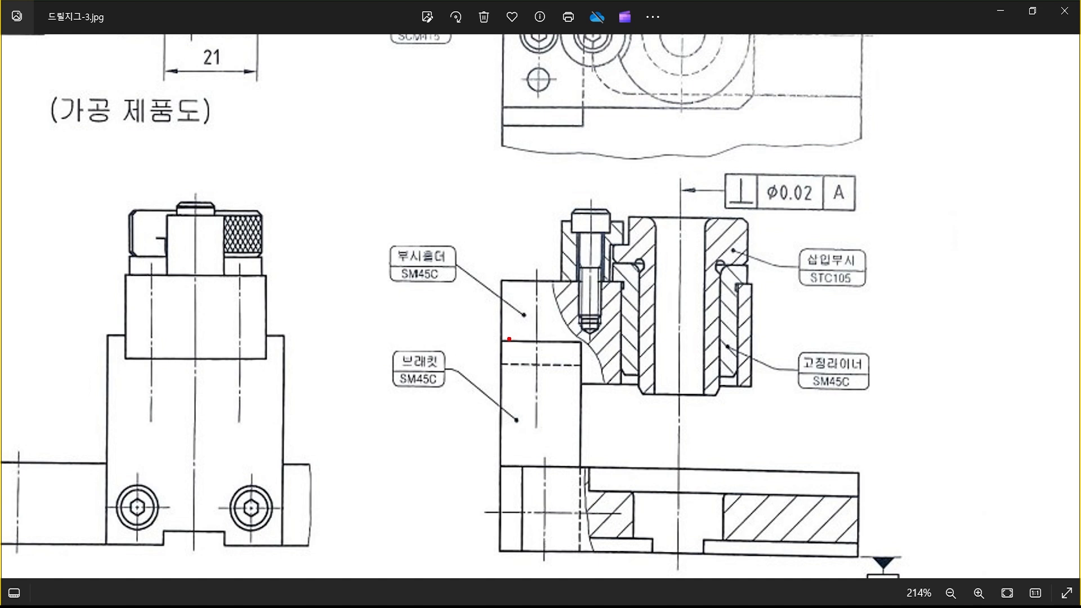
pyautogui.moveTo(501, 338)
pyautogui.mouseDown()
pyautogui.moveTo(586, 341)
pyautogui.moveTo(579, 388)
pyautogui.mouseUp()
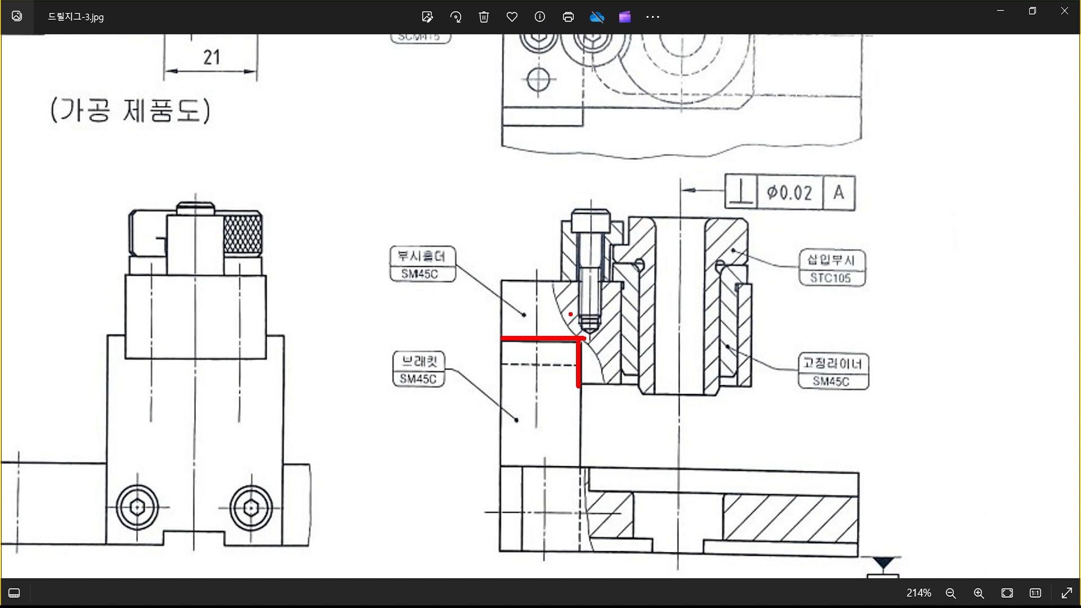
pyautogui.moveTo(571, 314)
pyautogui.mouseDown()
pyautogui.moveTo(539, 352)
pyautogui.moveTo(565, 357)
pyautogui.mouseUp()
pyautogui.press('Escape')
pyautogui.hotkey('ctrl', '2')
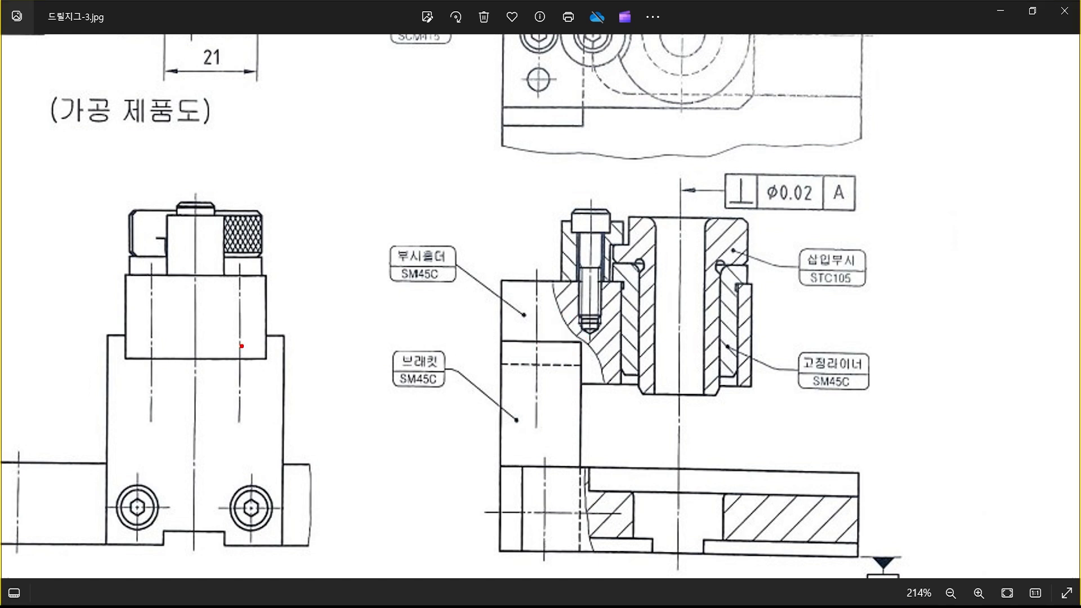
pyautogui.moveTo(126, 358); pyautogui.dragTo(574, 366)
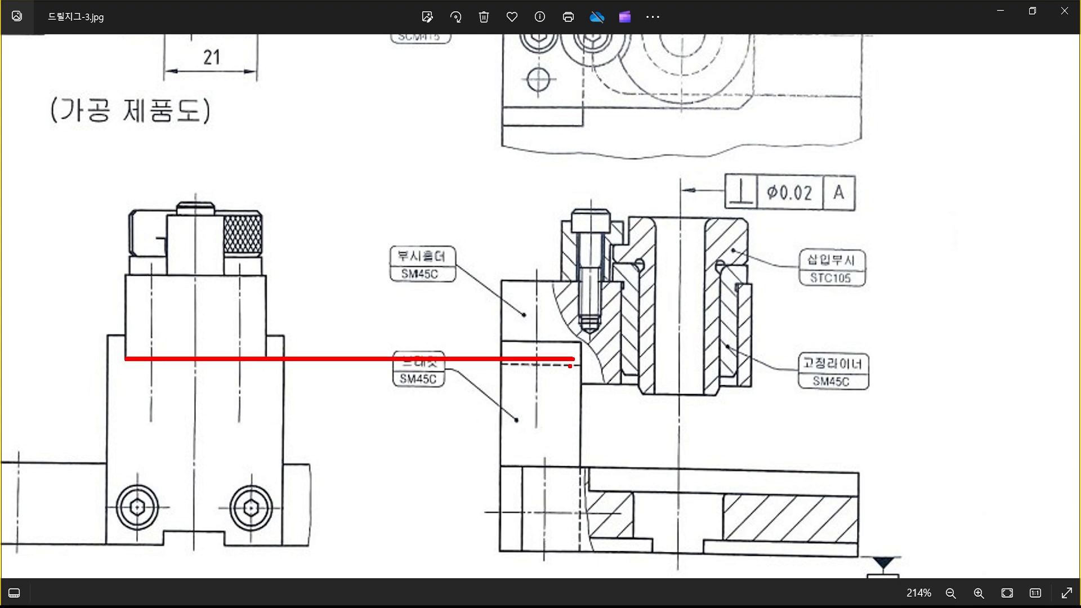
pyautogui.press('Escape')
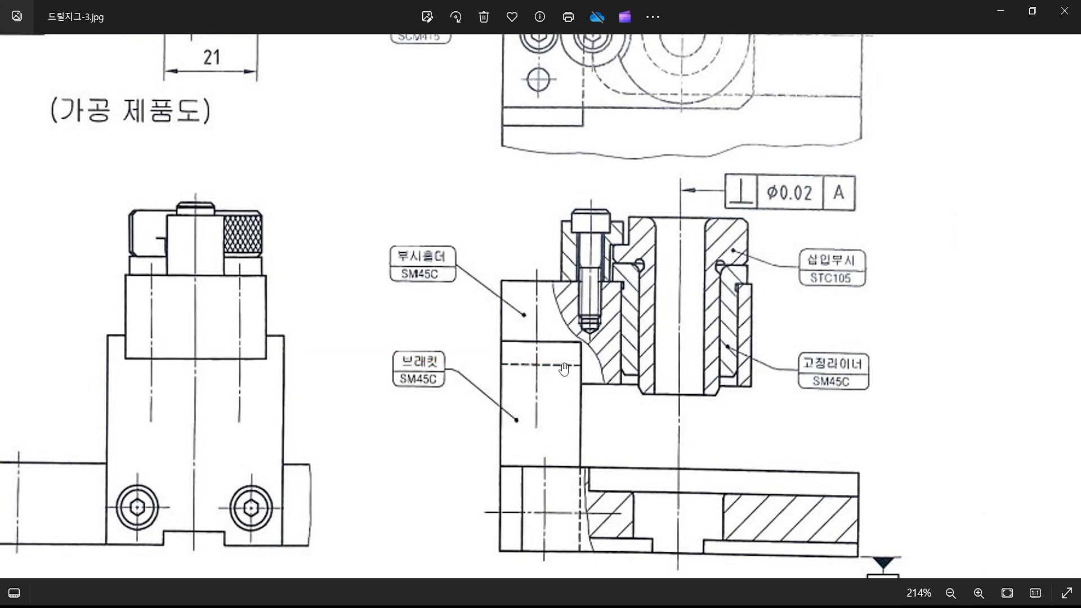
pyautogui.hotkey('ctrl', '2')
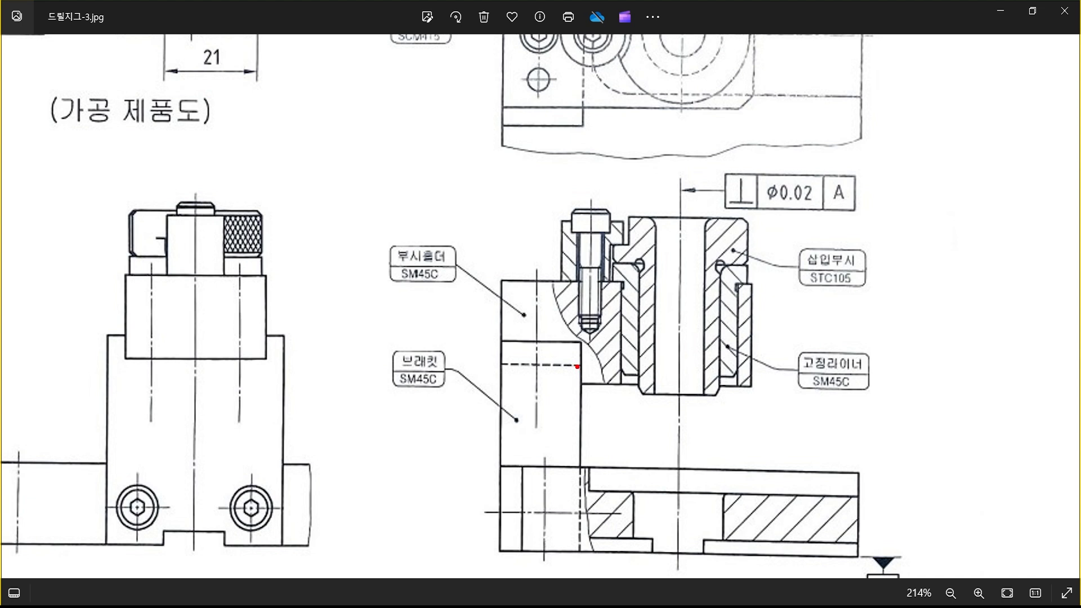
pyautogui.keyDown('shift'); pyautogui.moveTo(581, 366); pyautogui.dragTo(497, 366); pyautogui.keyUp('shift')
pyautogui.moveTo(582, 384)
pyautogui.keyDown('shift'); pyautogui.mouseDown()
pyautogui.moveTo(534, 385)
pyautogui.moveTo(557, 384)
pyautogui.moveTo(550, 372)
pyautogui.mouseUp(); pyautogui.keyUp('shift')
pyautogui.moveTo(557, 365)
pyautogui.mouseDown()
pyautogui.moveTo(556, 387)
pyautogui.moveTo(563, 378)
pyautogui.mouseUp()
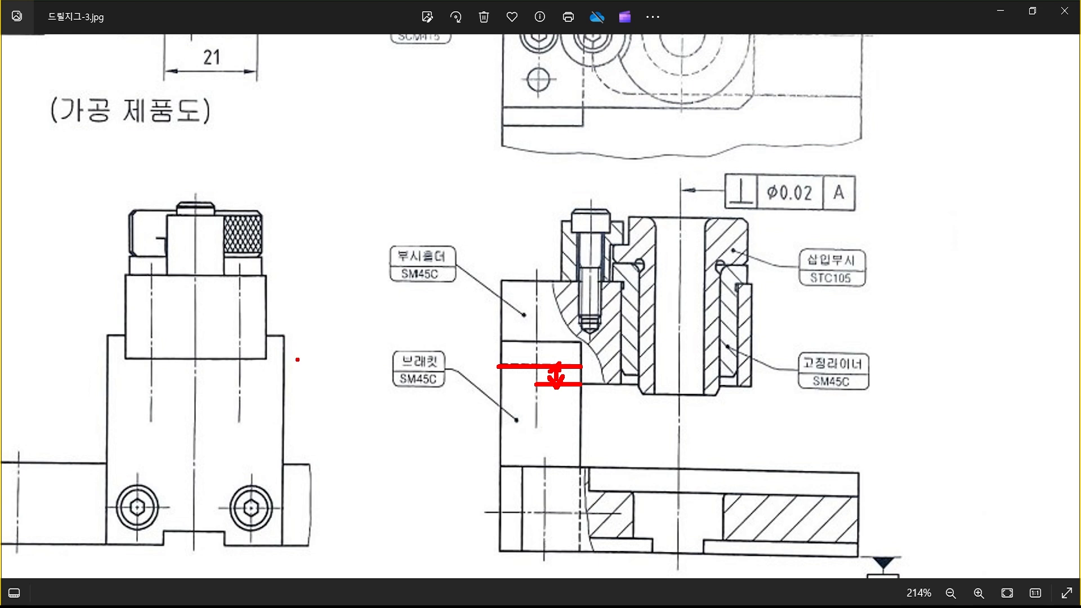
pyautogui.press('Escape')
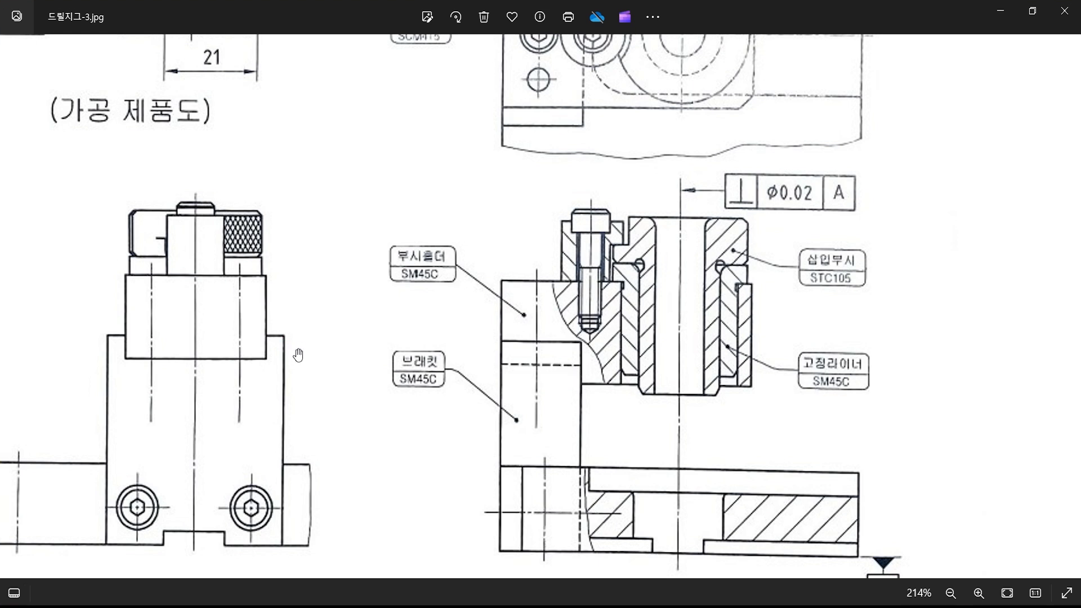
pyautogui.hotkey('ctrl', '2')
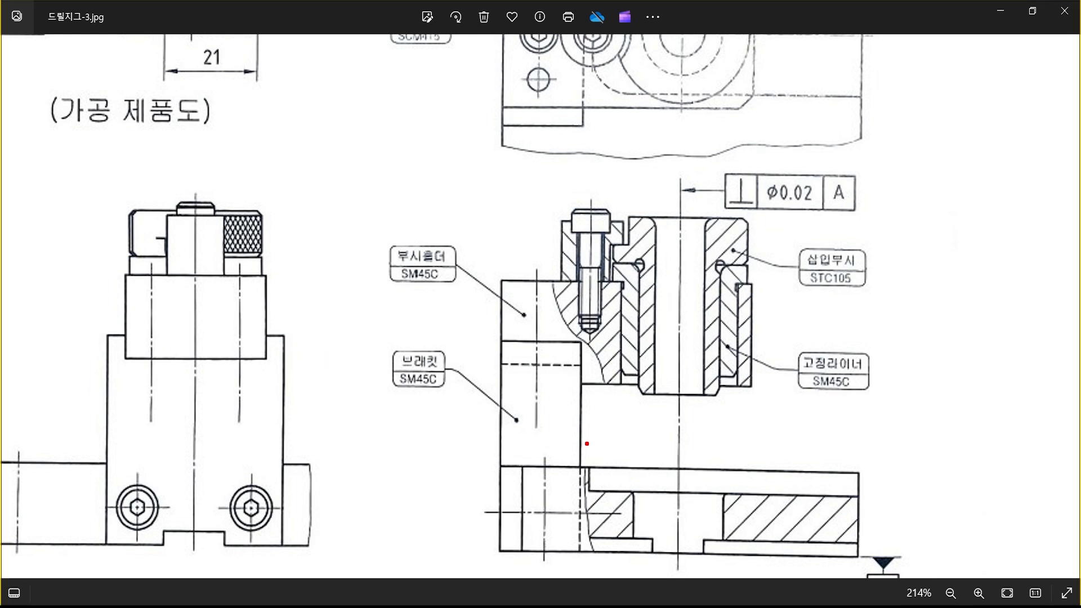
pyautogui.moveTo(587, 444)
pyautogui.mouseDown()
pyautogui.moveTo(491, 401)
pyautogui.moveTo(529, 446)
pyautogui.mouseUp()
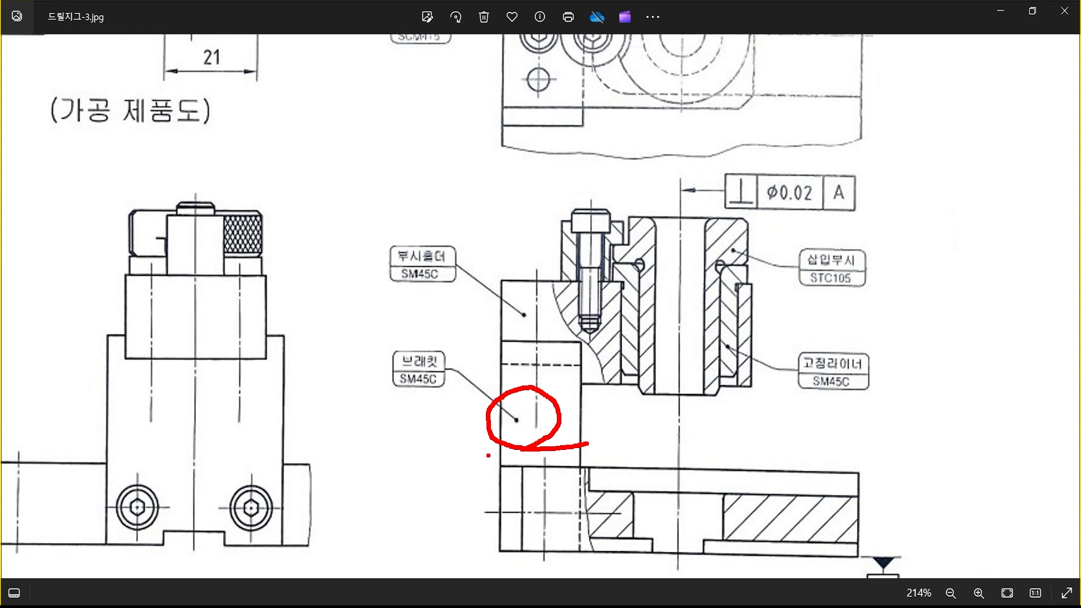
pyautogui.moveTo(281, 359); pyautogui.dragTo(261, 339)
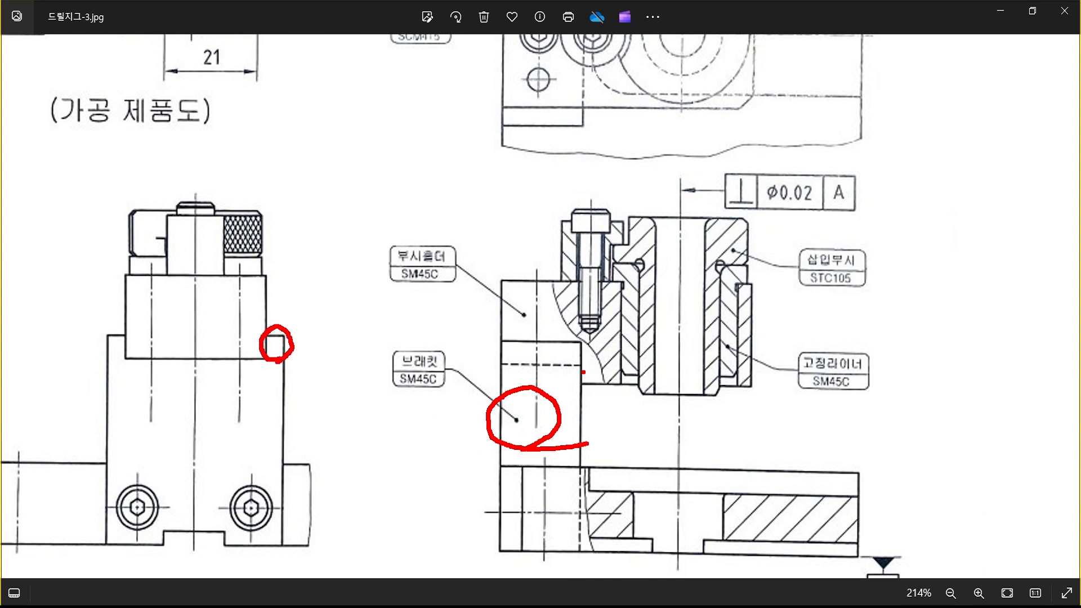
pyautogui.press('Escape')
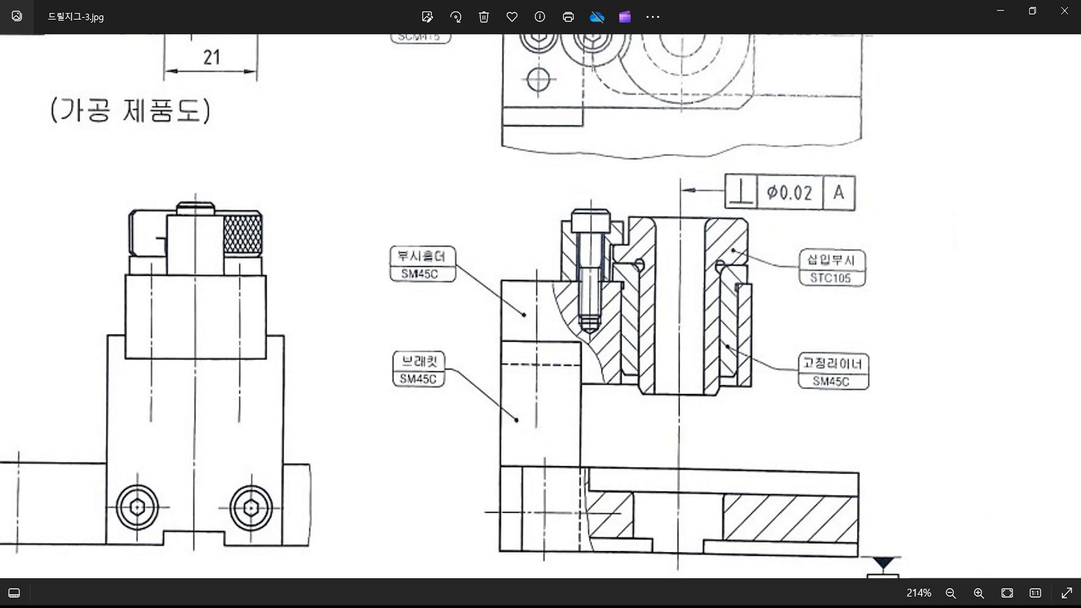
# Switch to AutoCAD and examine the depth of the recess at the top of the bracket's front view
pyautogui.hotkey('alt', 'Tab')
pyautogui.scroll(-4, 512, 387)
pyautogui.scroll(6, 412, 328)
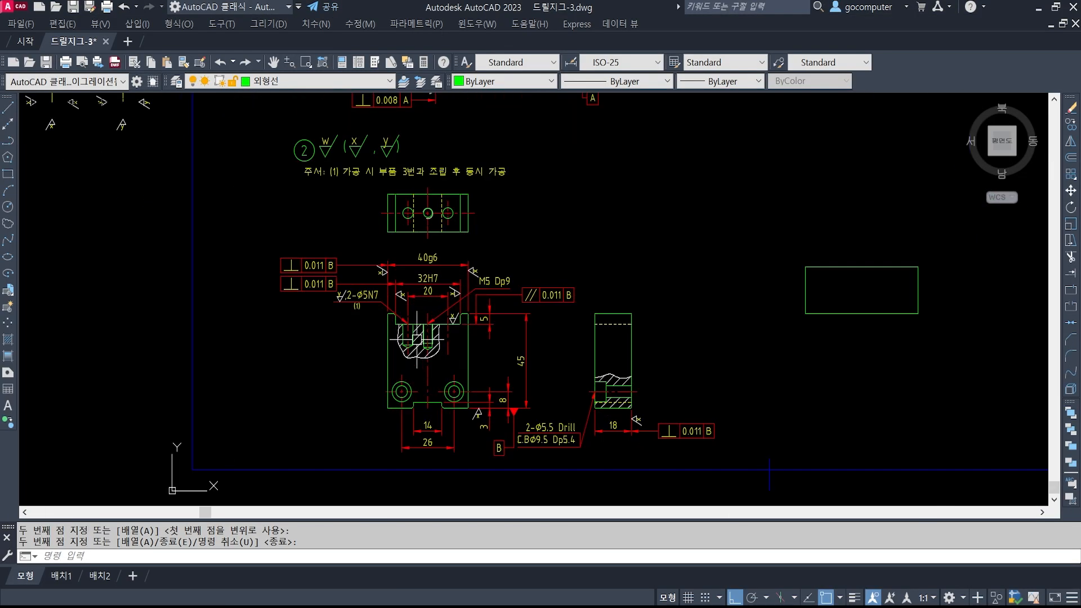
pyautogui.press('Escape')
pyautogui.press('Escape')
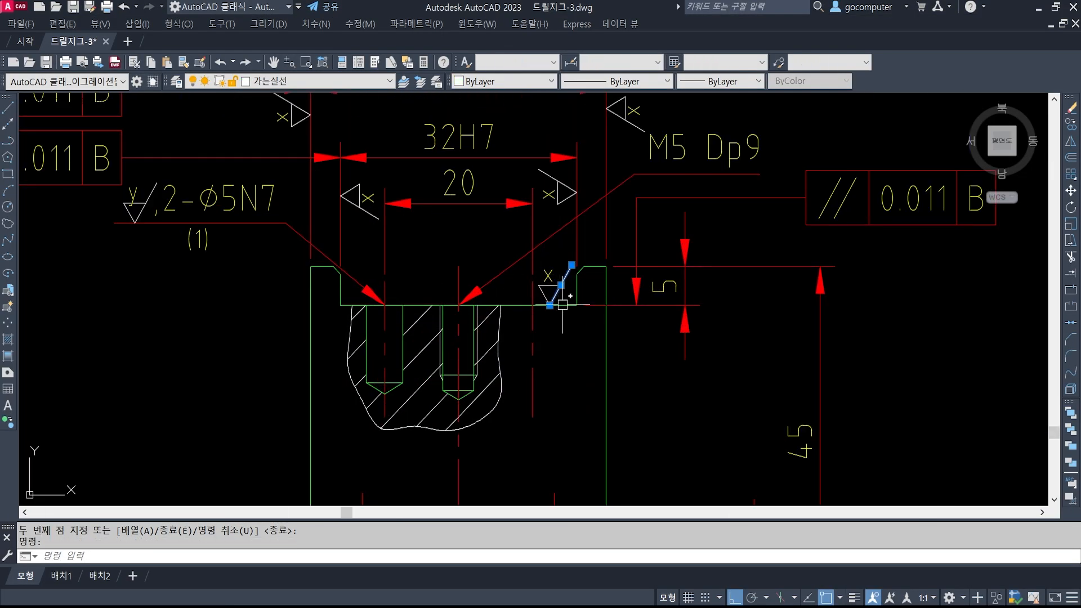
pyautogui.click(566, 305)
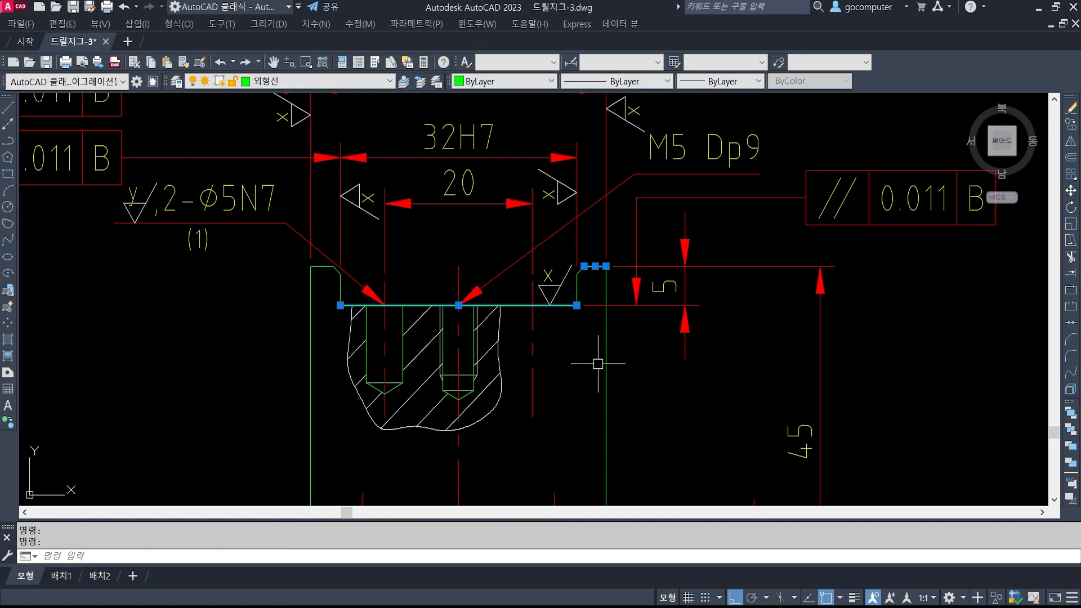
pyautogui.press('Escape')
# Offset the bottom edge of the bush holder rectangle 5 mm upward
pyautogui.scroll(-4, 492, 310)
pyautogui.scroll(6, 692, 265)
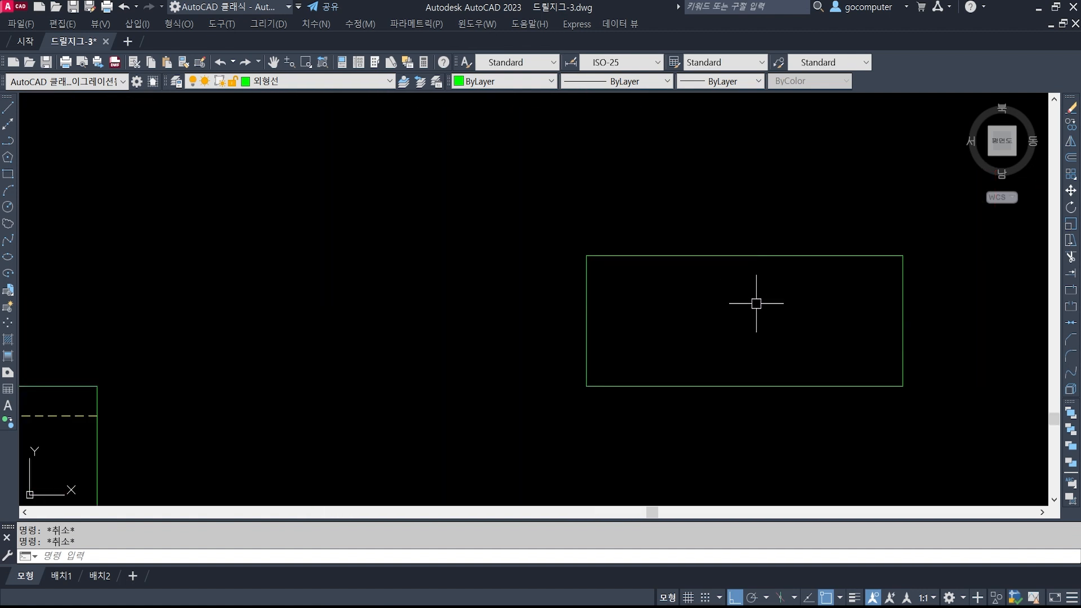
pyautogui.write('o')
pyautogui.press('Return')
pyautogui.write('5')
pyautogui.press('Return')
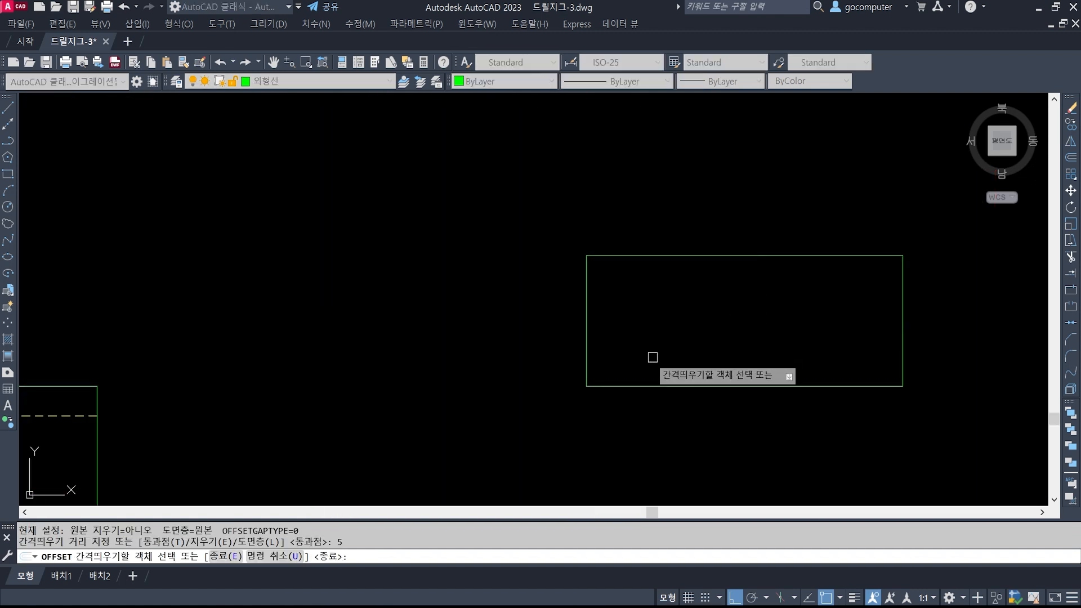
pyautogui.click(636, 386)
pyautogui.click(635, 335)
pyautogui.press('Return')
pyautogui.scroll(-3, 662, 328)
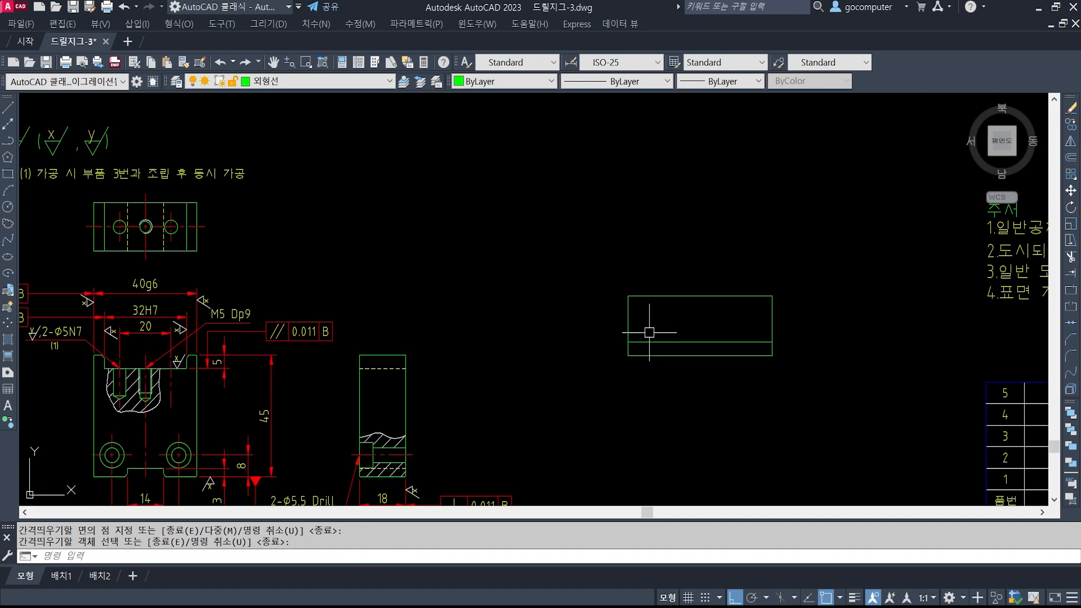
# Switch to the reference image and examine the bracket's width beneath the bush holder in the section view
pyautogui.moveTo(526, 369); pyautogui.dragTo(594, 338, button='middle')
pyautogui.hotkey('alt', 'Tab')
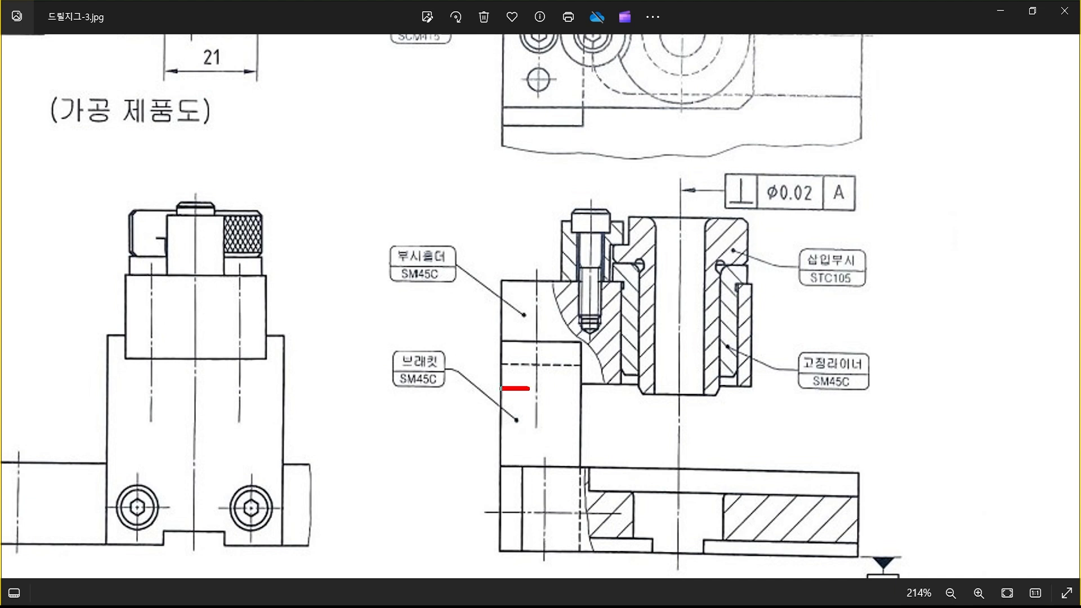
pyautogui.moveTo(529, 388); pyautogui.dragTo(580, 389)
pyautogui.moveTo(388, 336); pyautogui.dragTo(438, 317)
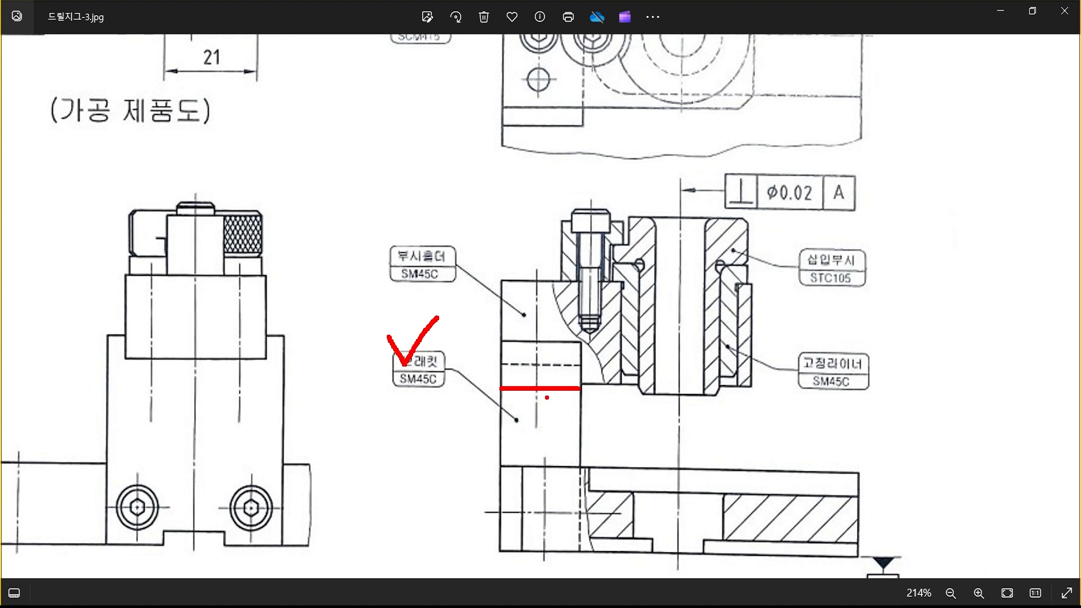
pyautogui.press('Escape')
# Switch back to AutoCAD and offset the left edge of the bush holder rectangle 18 mm inward, matching the bracket's thickness
pyautogui.hotkey('alt', 'Tab')
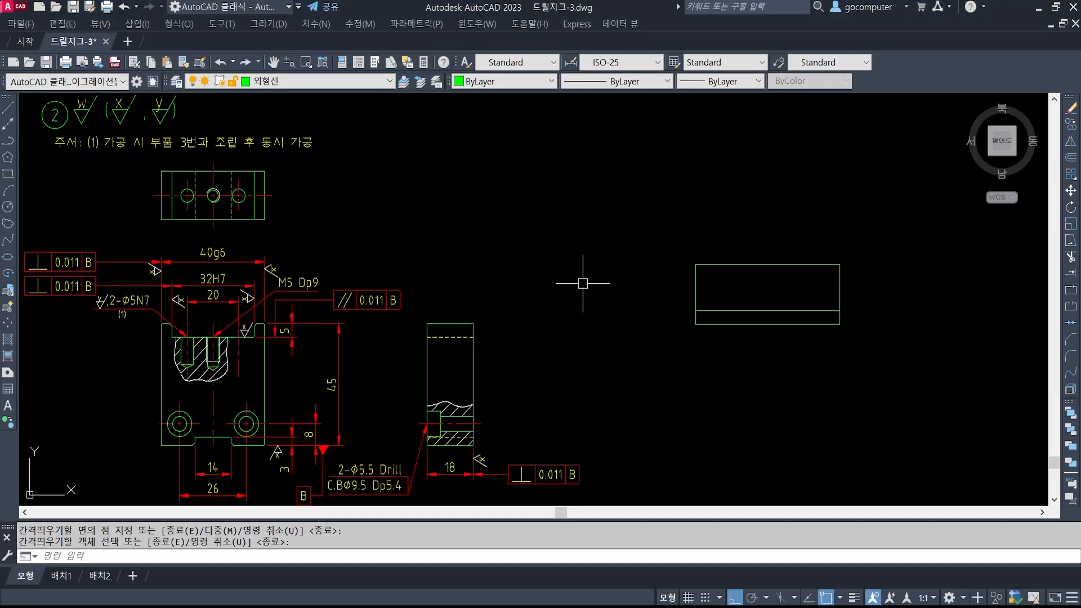
pyautogui.moveTo(443, 478); pyautogui.dragTo(488, 401, button='middle')
pyautogui.scroll(3, 481, 401)
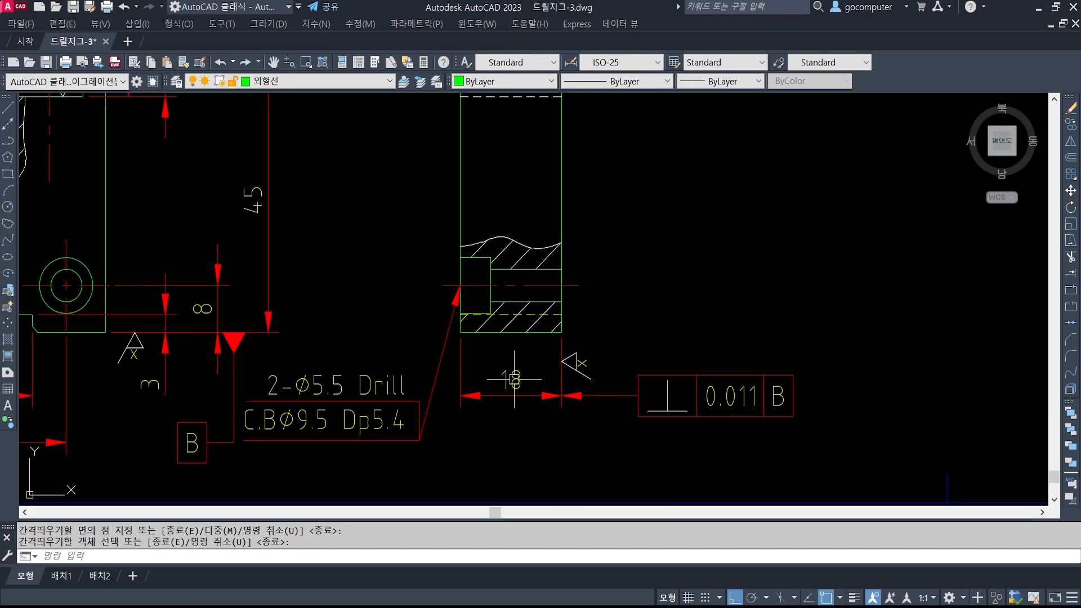
pyautogui.moveTo(852, 277); pyautogui.dragTo(436, 409, button='middle')
pyautogui.scroll(-2, 487, 365)
pyautogui.moveTo(612, 279); pyautogui.dragTo(551, 371, button='middle')
pyautogui.scroll(2, 552, 368)
pyautogui.write('o')
pyautogui.press('Return')
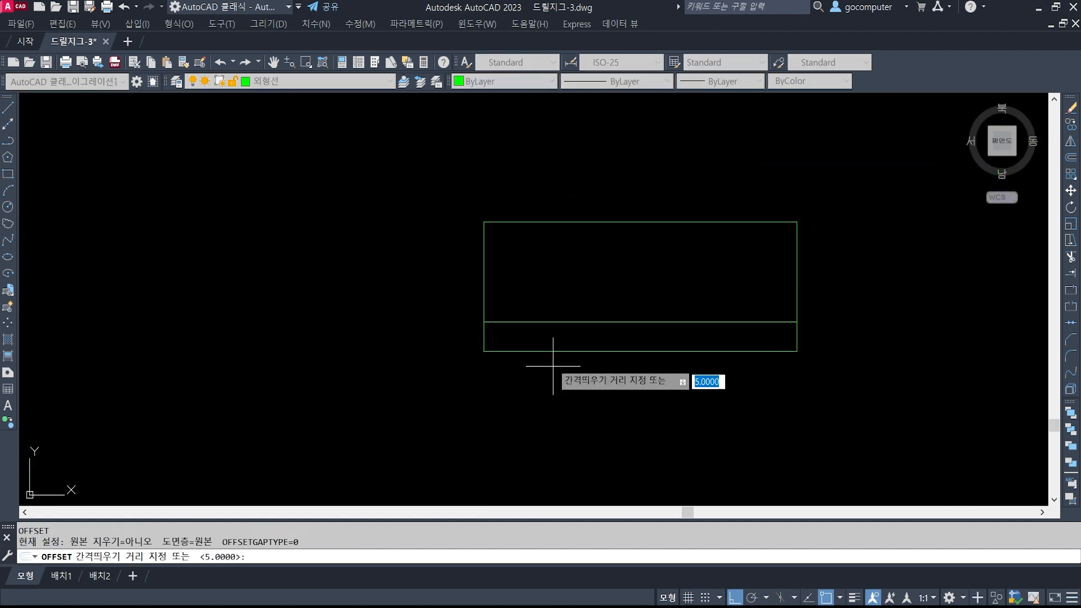
pyautogui.write('18')
pyautogui.press('Return')
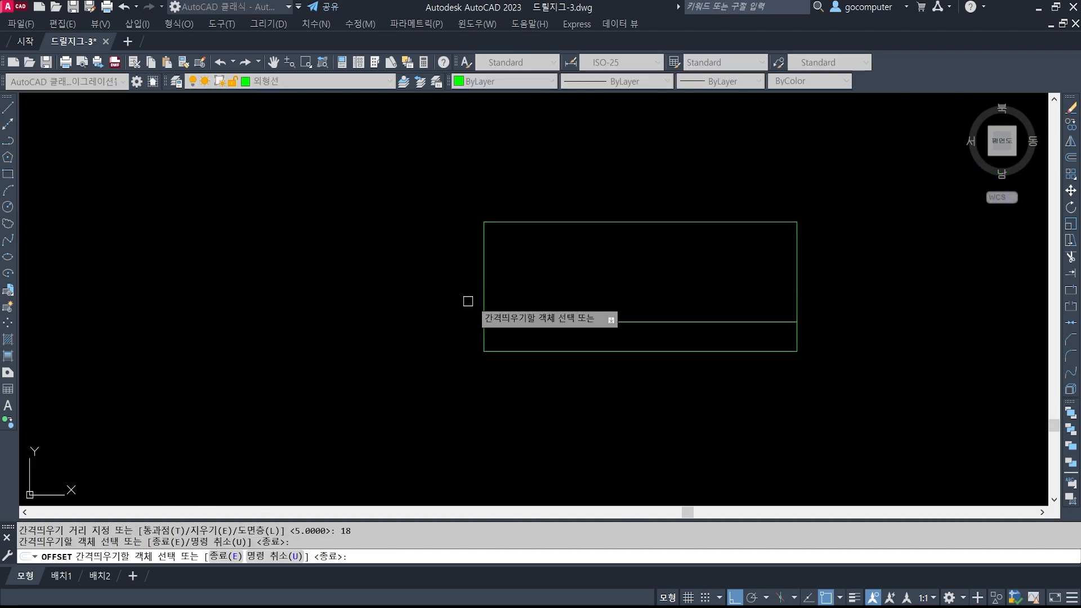
pyautogui.click(484, 300)
pyautogui.click(563, 301)
pyautogui.press('Return')
# Trim away the rectangle's lower-left corner and the surplus offset segments, leaving an 18 x 5 mm step in the outline
pyautogui.write('tr')
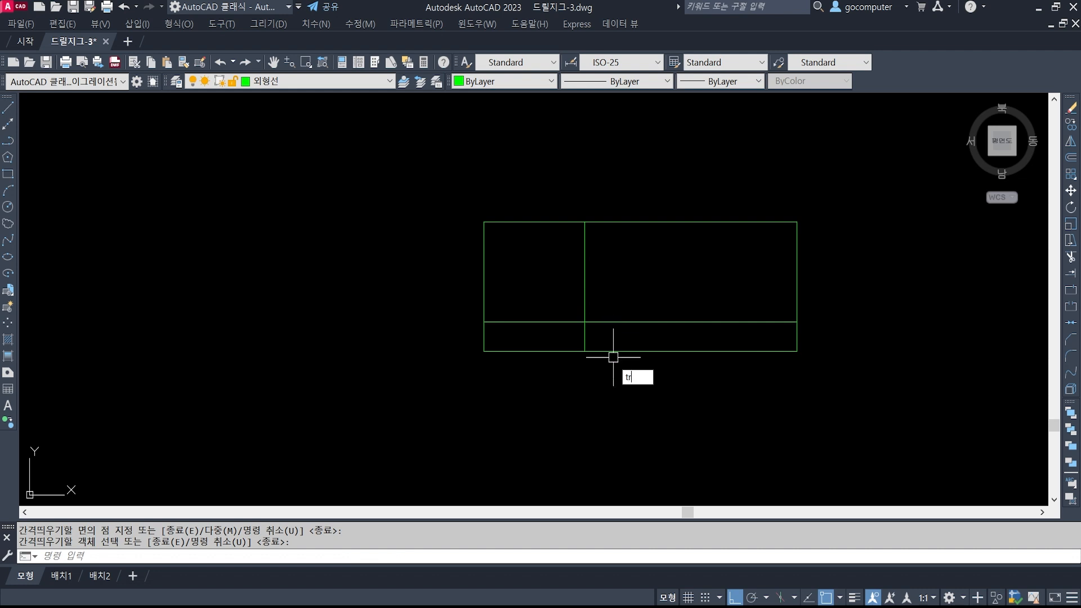
pyautogui.press('Return')
pyautogui.click(616, 380)
pyautogui.click(460, 296)
pyautogui.press('Return')
pyautogui.click(528, 379)
pyautogui.click(456, 337)
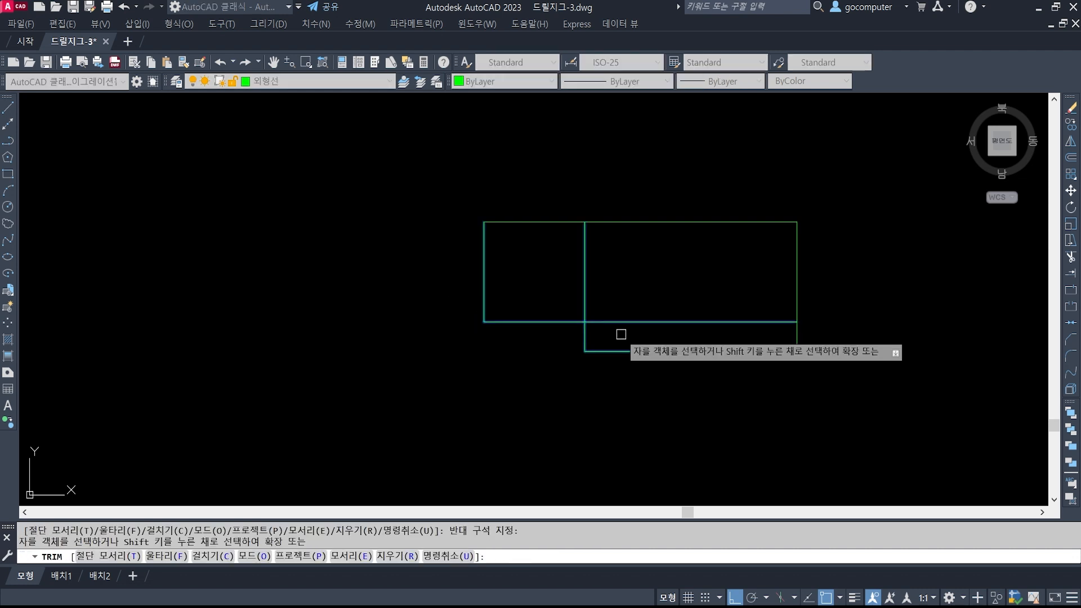
pyautogui.click(617, 322)
pyautogui.click(585, 268)
pyautogui.press('Return')
pyautogui.scroll(-3, 535, 353)
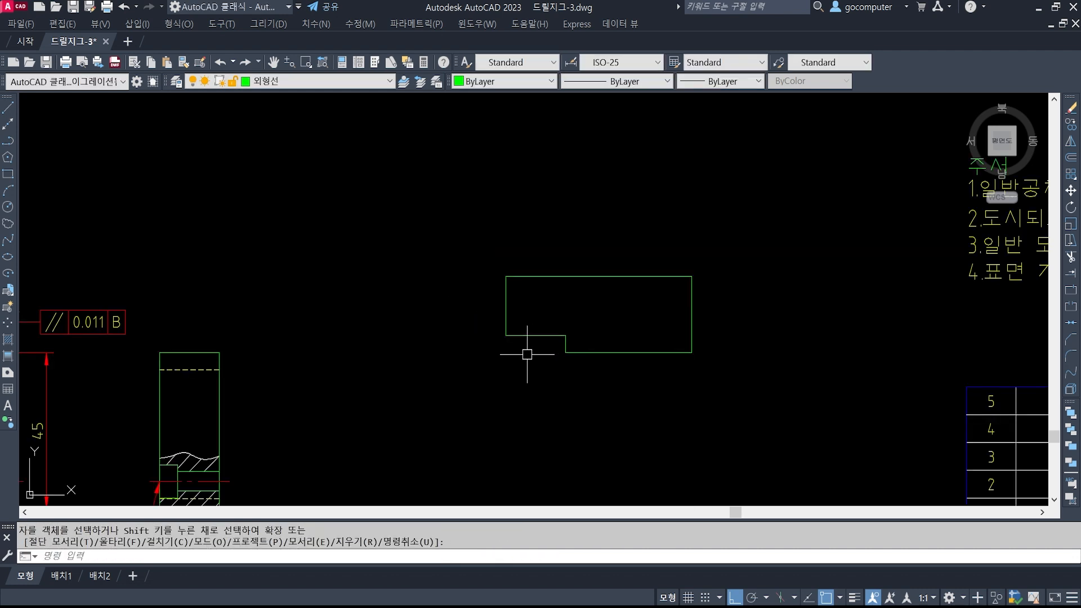
pyautogui.moveTo(294, 440); pyautogui.dragTo(595, 387, button='middle')
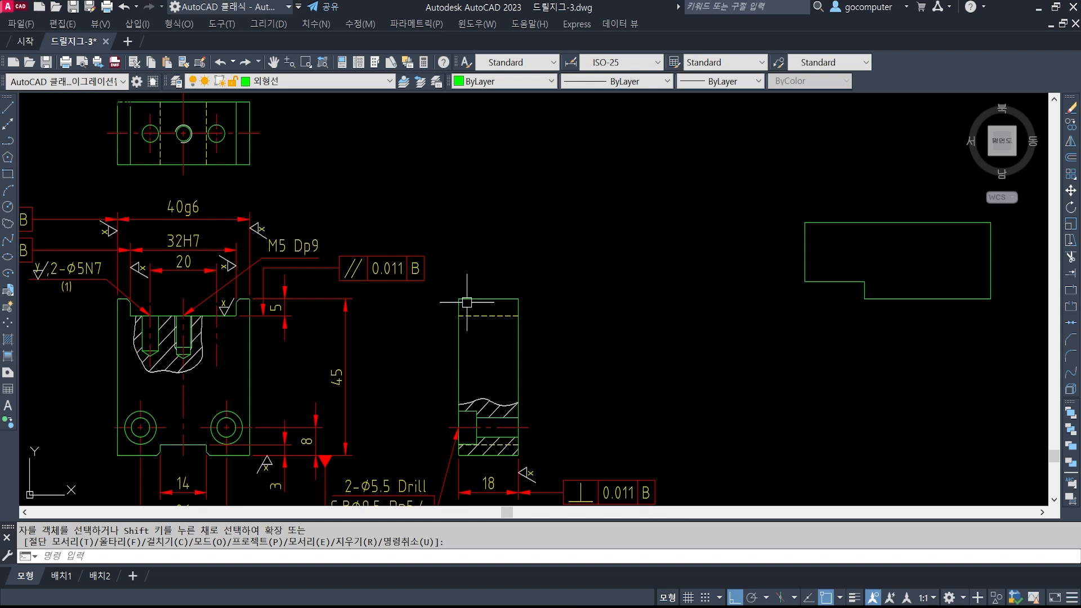
pyautogui.moveTo(759, 349); pyautogui.dragTo(559, 350, button='middle')
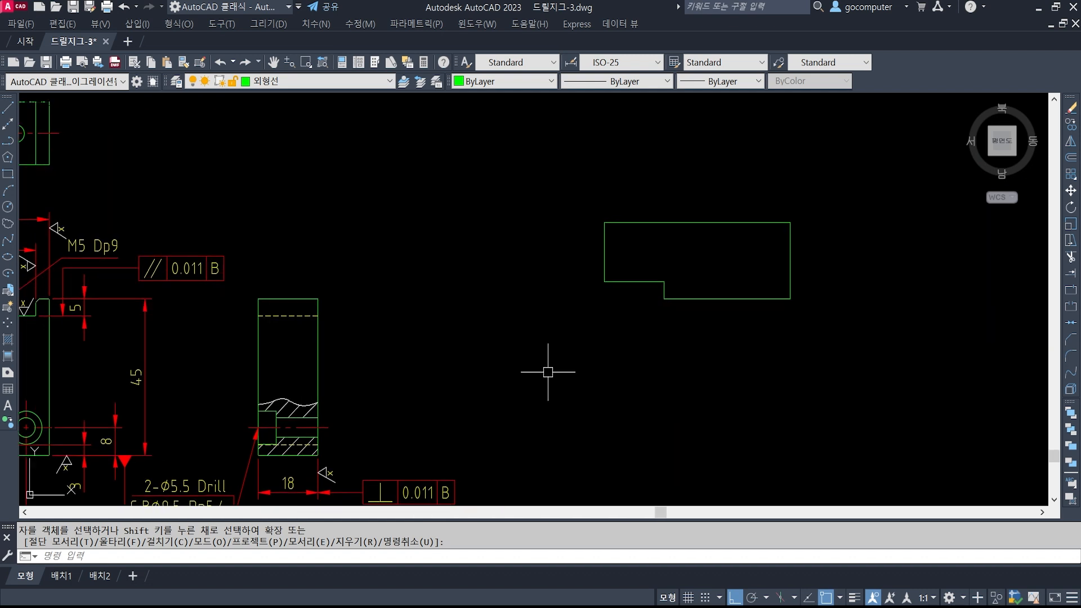
pyautogui.moveTo(713, 370); pyautogui.dragTo(692, 391, button='middle')
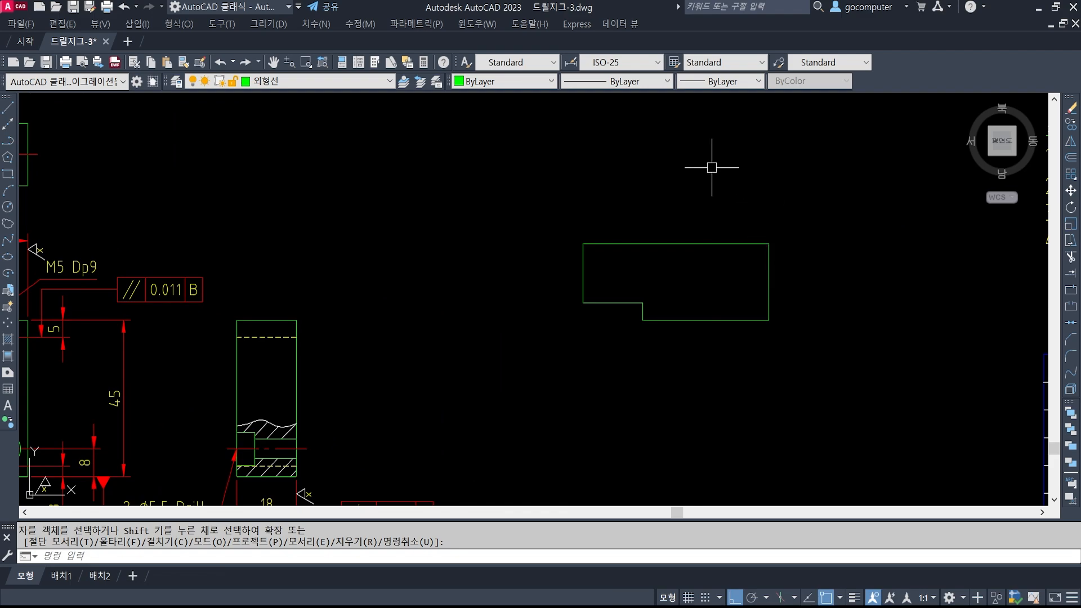
# Switch to the reference image and examine the fixed liner's outer diameter, the width of its bore in the bush holder section
pyautogui.hotkey('alt', 'Tab')
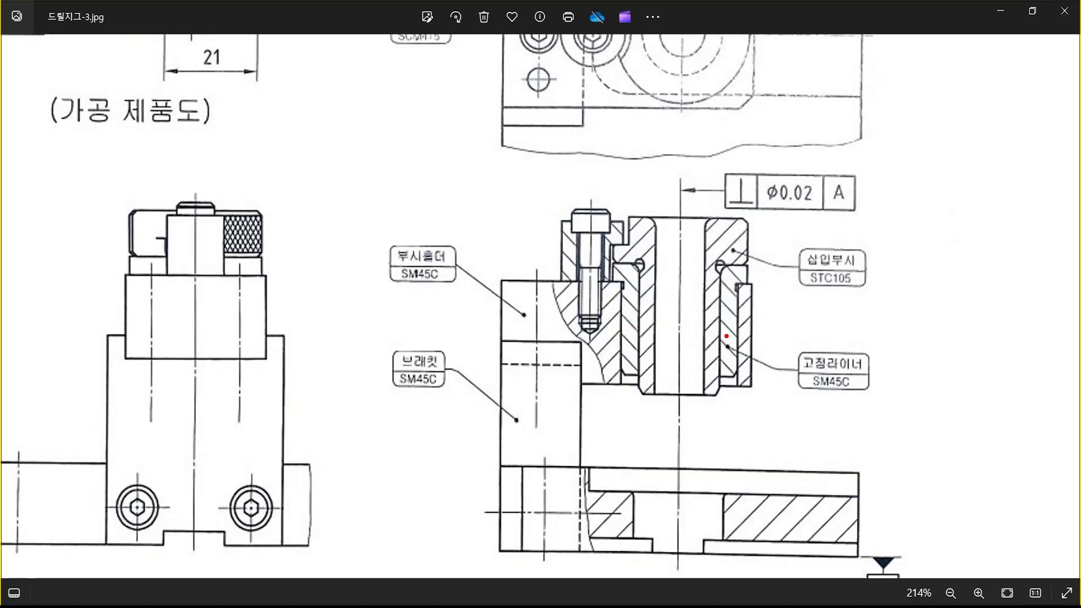
pyautogui.moveTo(730, 338)
pyautogui.mouseDown()
pyautogui.moveTo(735, 313)
pyautogui.moveTo(741, 390)
pyautogui.mouseUp()
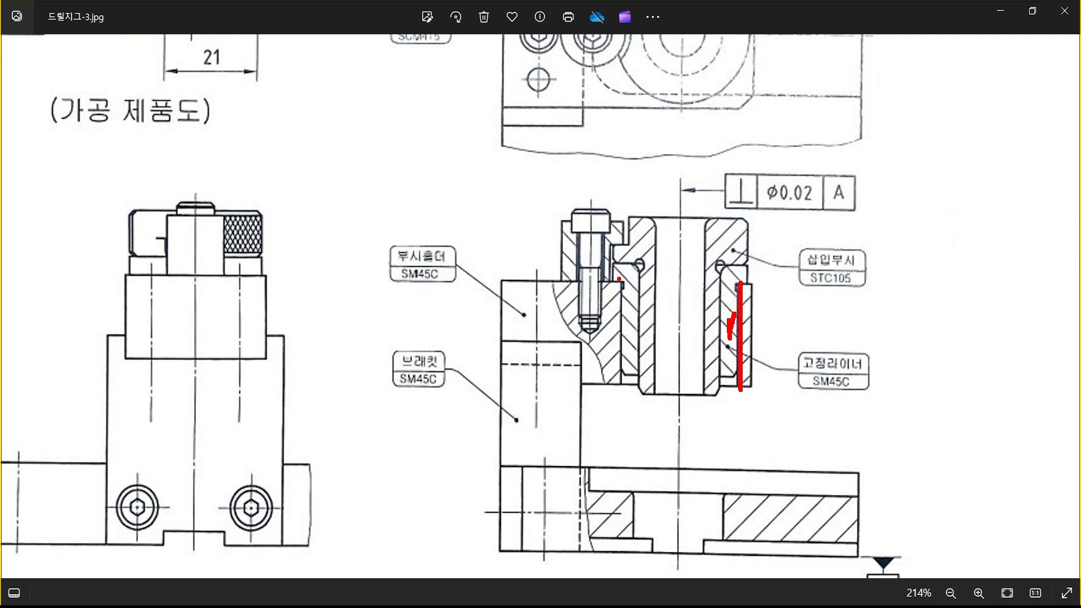
pyautogui.moveTo(619, 278)
pyautogui.mouseDown()
pyautogui.moveTo(618, 390)
pyautogui.moveTo(738, 363)
pyautogui.mouseUp()
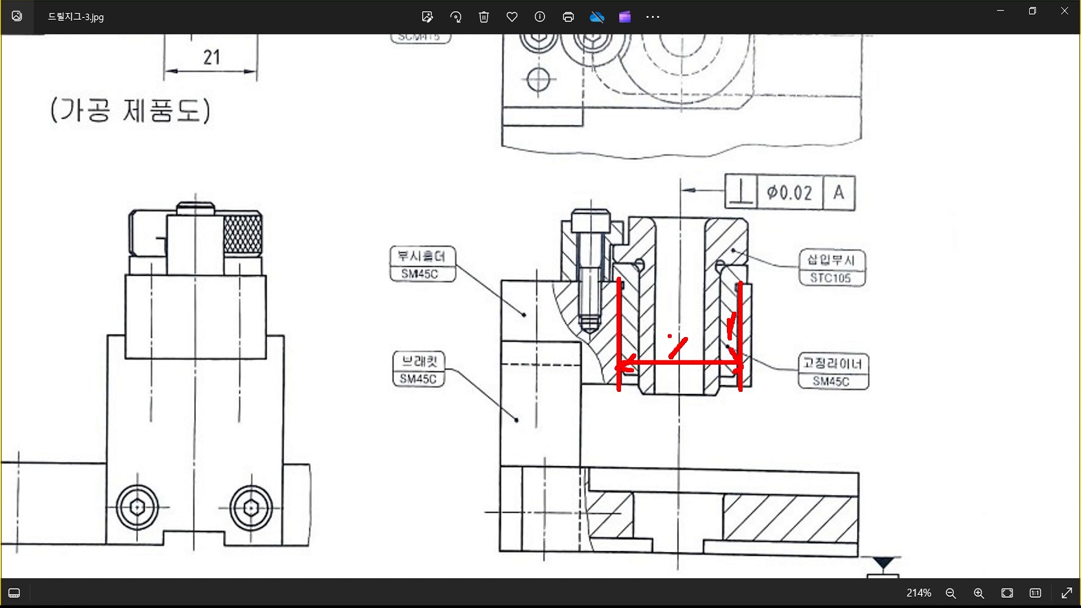
pyautogui.press('Escape')
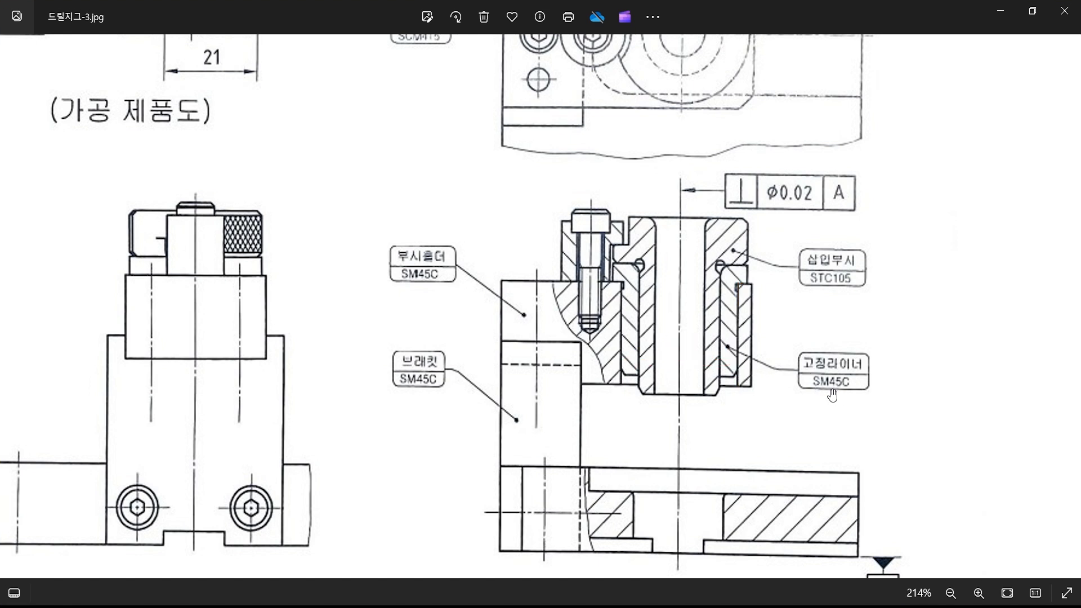
pyautogui.hotkey('ctrl', '2')
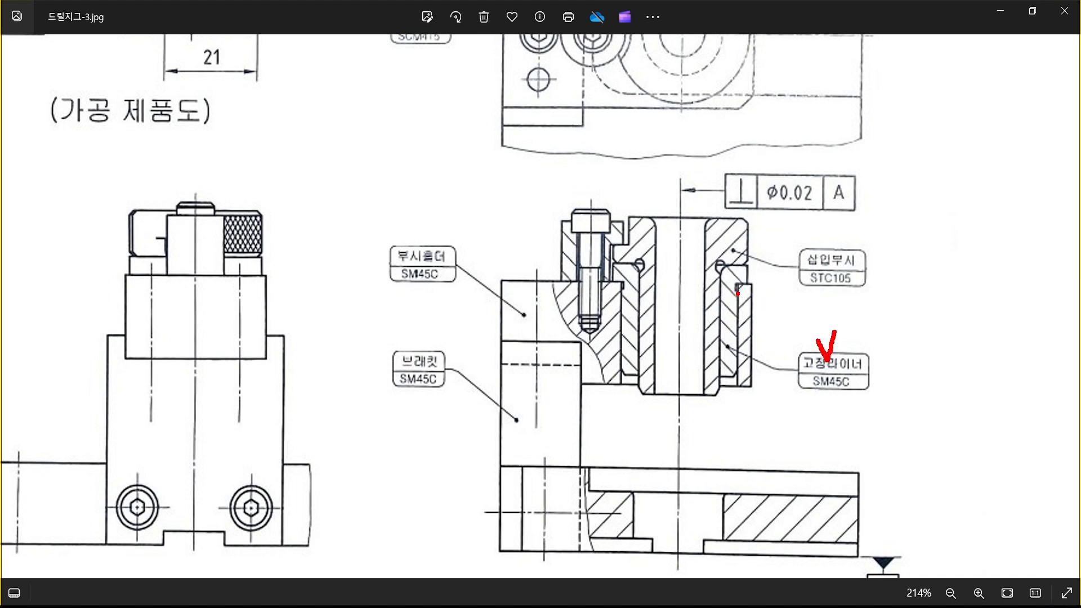
pyautogui.moveTo(738, 293); pyautogui.dragTo(738, 435)
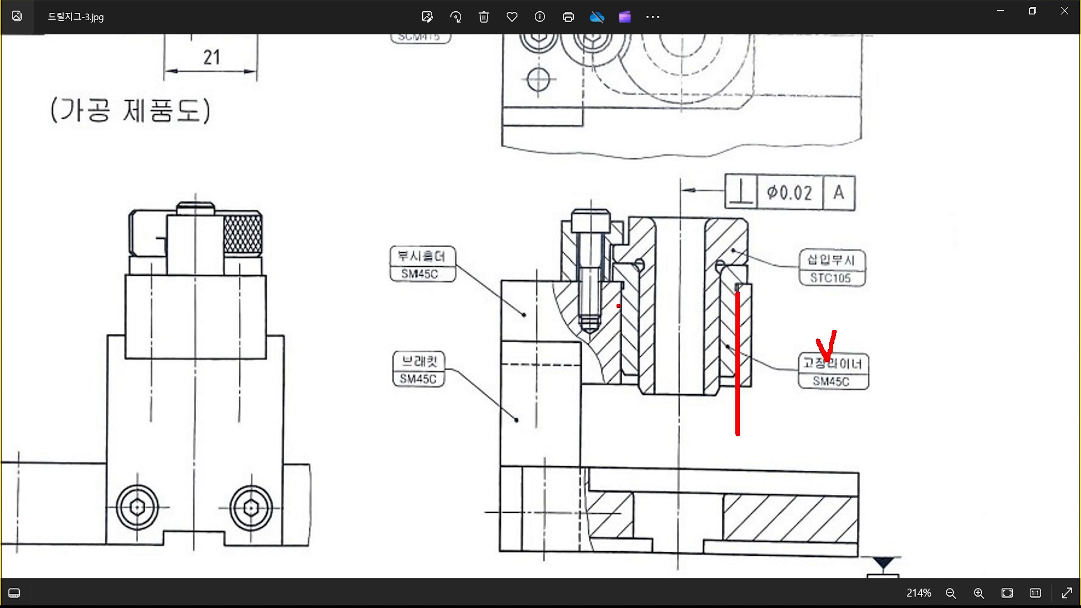
pyautogui.moveTo(618, 306)
pyautogui.mouseDown()
pyautogui.moveTo(619, 417)
pyautogui.moveTo(733, 401)
pyautogui.mouseUp()
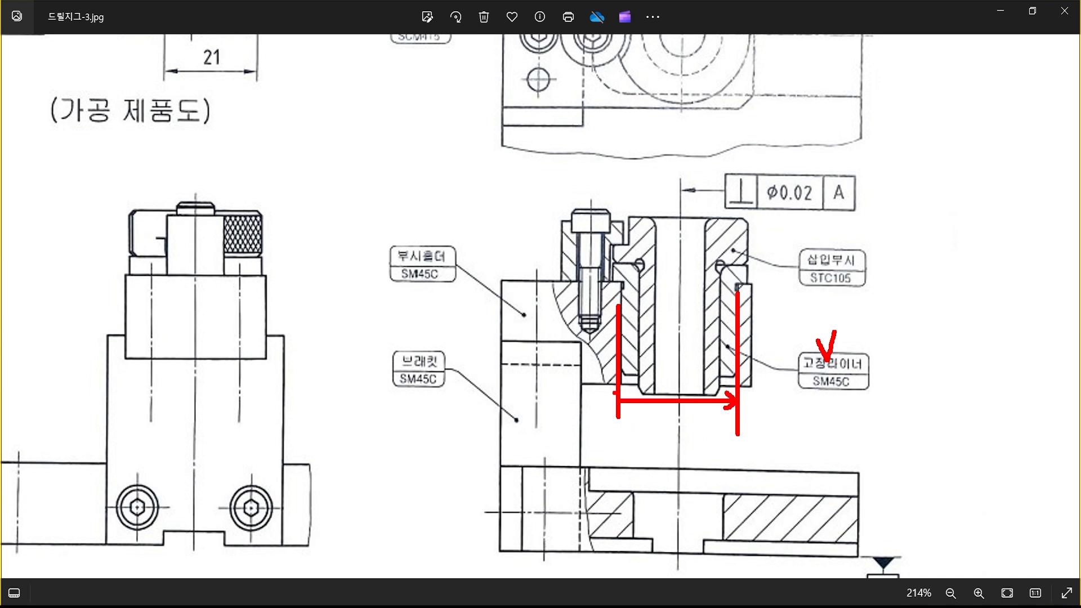
pyautogui.moveTo(870, 390)
pyautogui.mouseDown()
pyautogui.moveTo(858, 314)
pyautogui.moveTo(860, 399)
pyautogui.mouseUp()
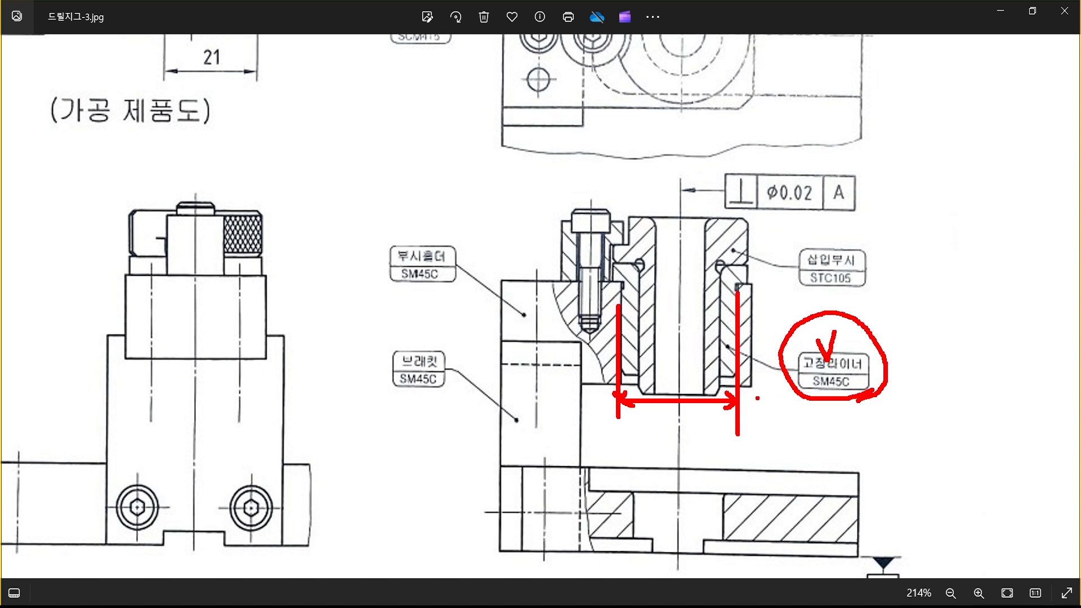
pyautogui.moveTo(792, 411); pyautogui.dragTo(793, 451)
pyautogui.press('Escape')
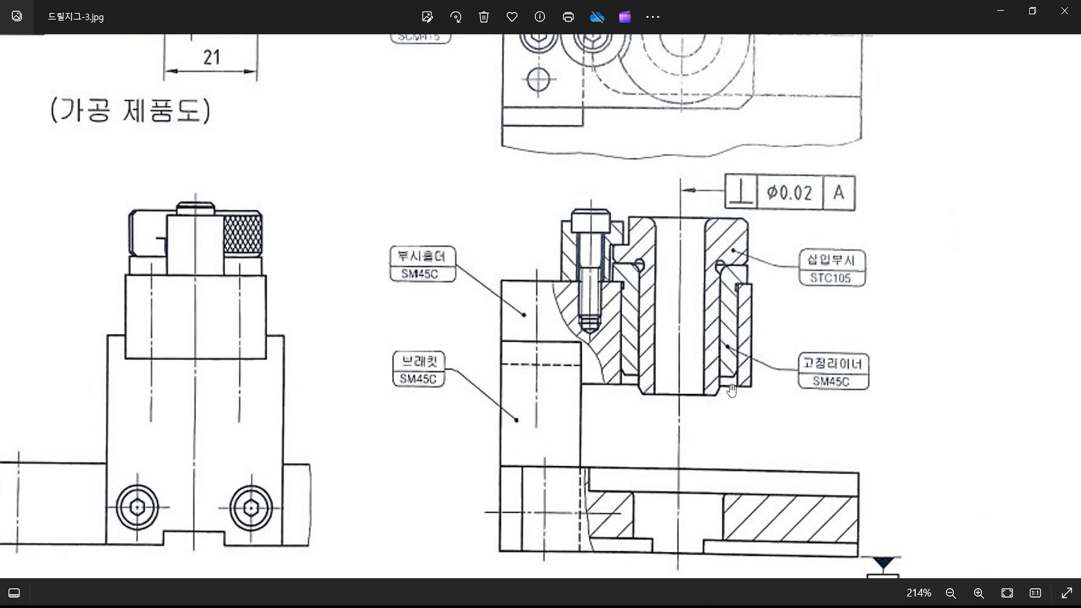
# Examine the machined product drawing's hole diameter in the reference image and return to the bush section view
pyautogui.moveTo(628, 280); pyautogui.dragTo(655, 322)
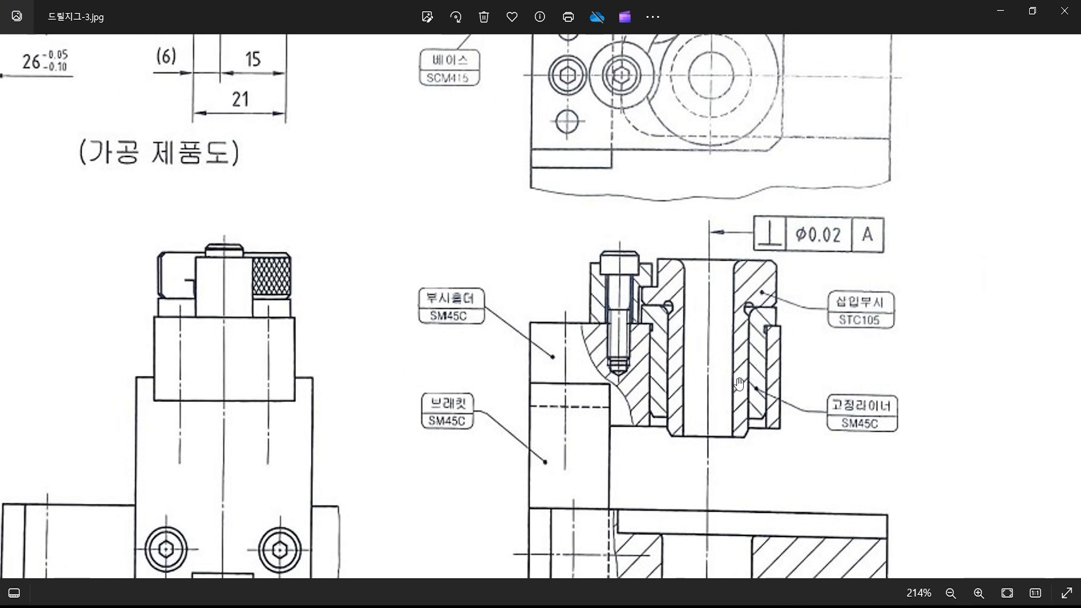
pyautogui.moveTo(540, 226)
pyautogui.mouseDown()
pyautogui.moveTo(688, 417)
pyautogui.moveTo(565, 232)
pyautogui.mouseUp()
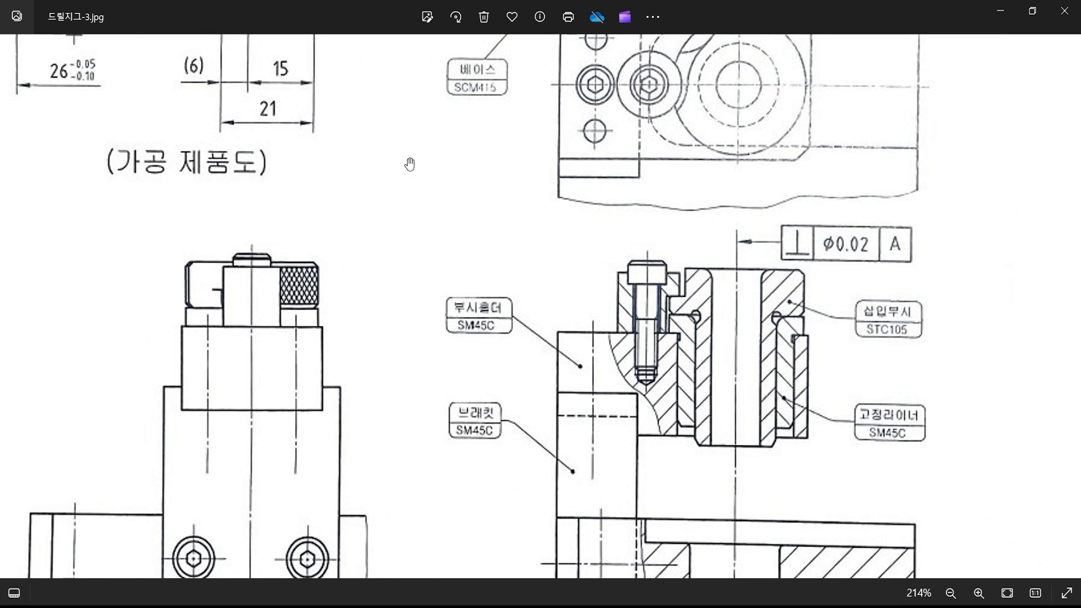
pyautogui.moveTo(410, 164)
pyautogui.mouseDown()
pyautogui.moveTo(471, 268)
pyautogui.moveTo(436, 192)
pyautogui.mouseUp()
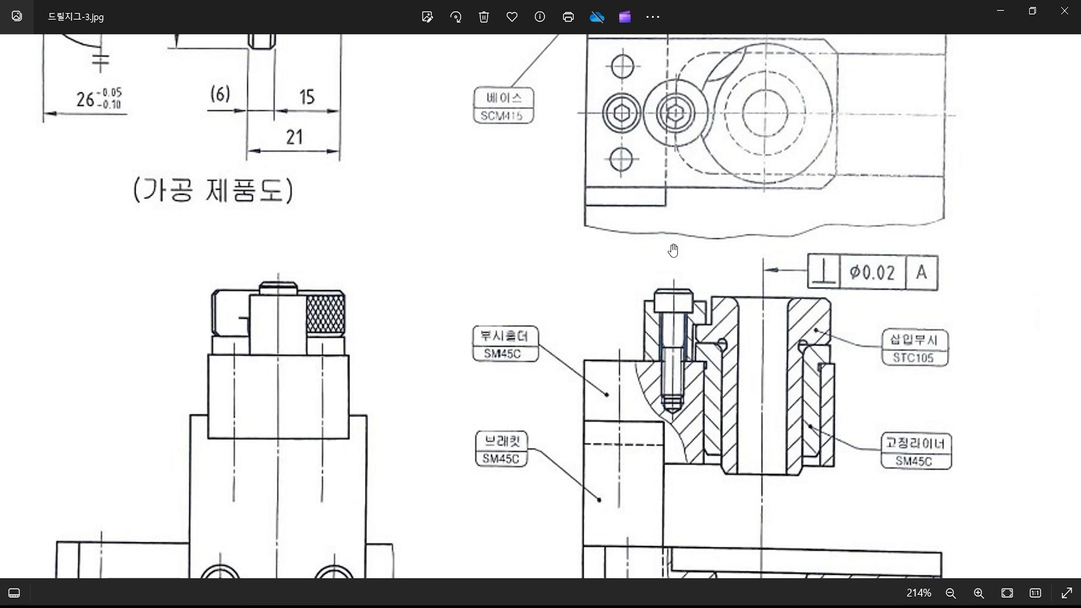
pyautogui.moveTo(346, 143); pyautogui.dragTo(487, 330)
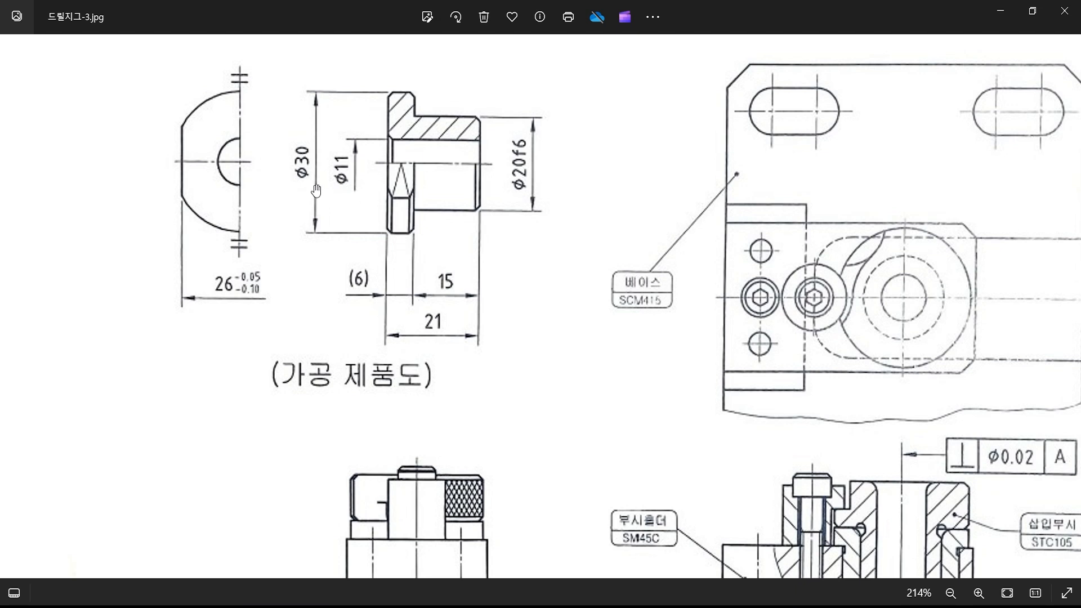
pyautogui.moveTo(642, 406); pyautogui.dragTo(547, 290)
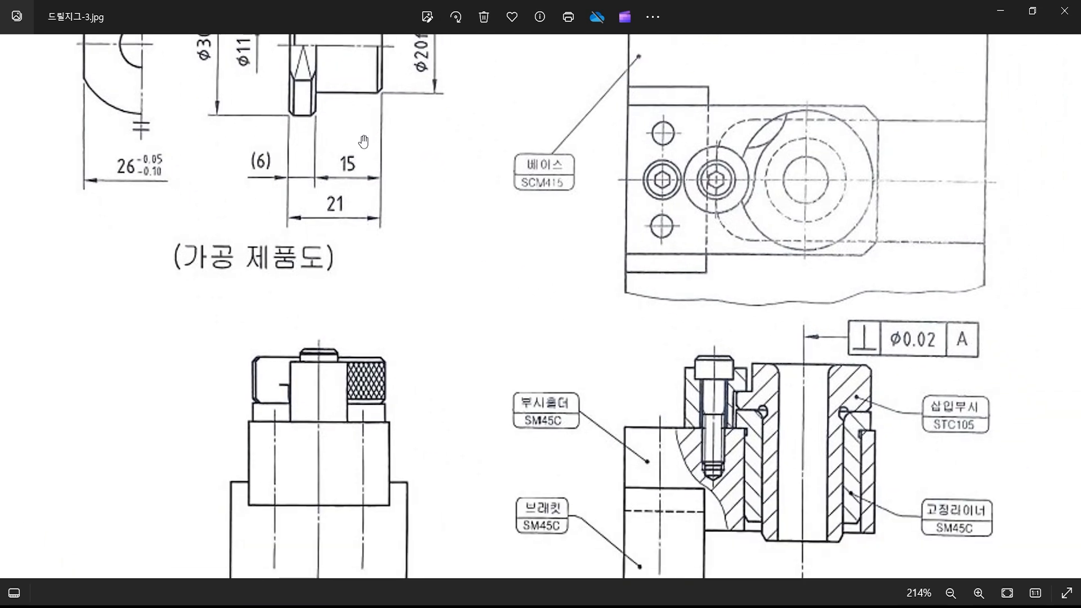
pyautogui.moveTo(558, 367); pyautogui.dragTo(420, 114)
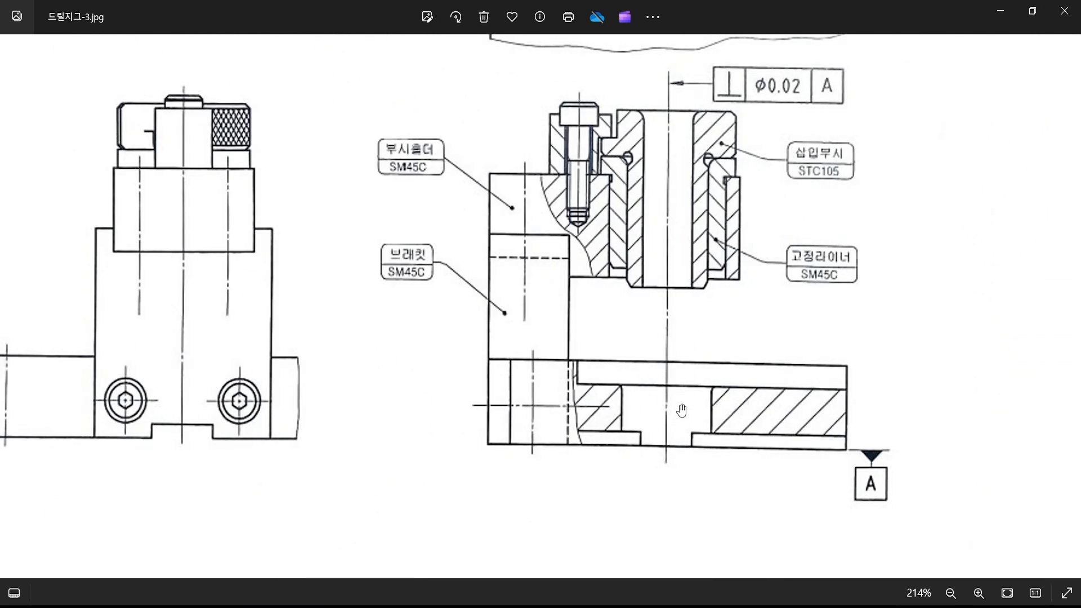
pyautogui.moveTo(383, 175); pyautogui.dragTo(563, 462)
pyautogui.moveTo(763, 425); pyautogui.dragTo(606, 233)
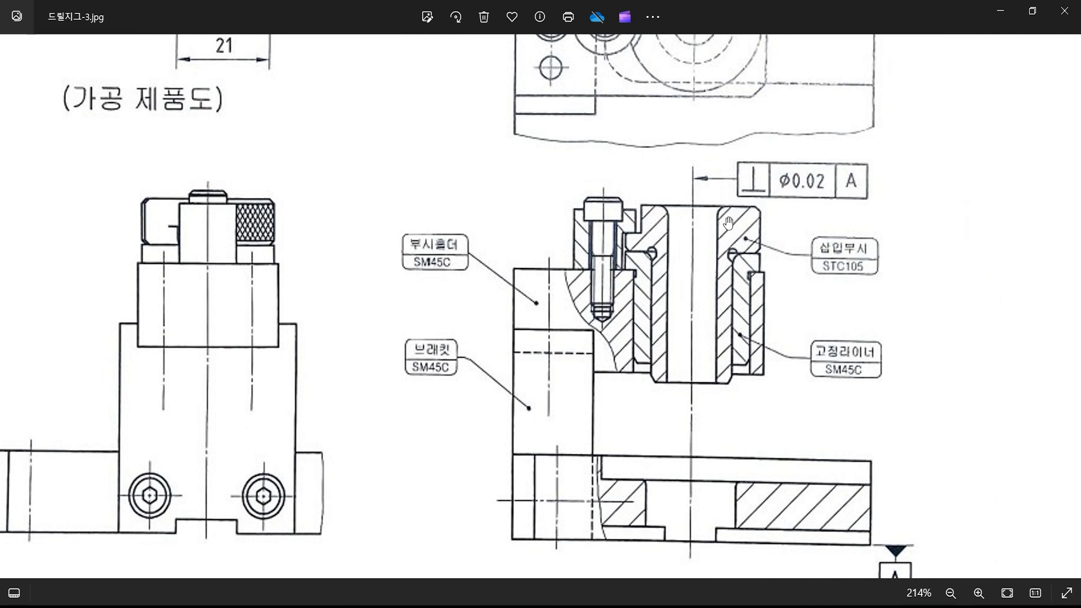
# Examine the insert bush's outer diameter where it fits inside the fixed liner in the section view
pyautogui.hotkey('ctrl', '2')
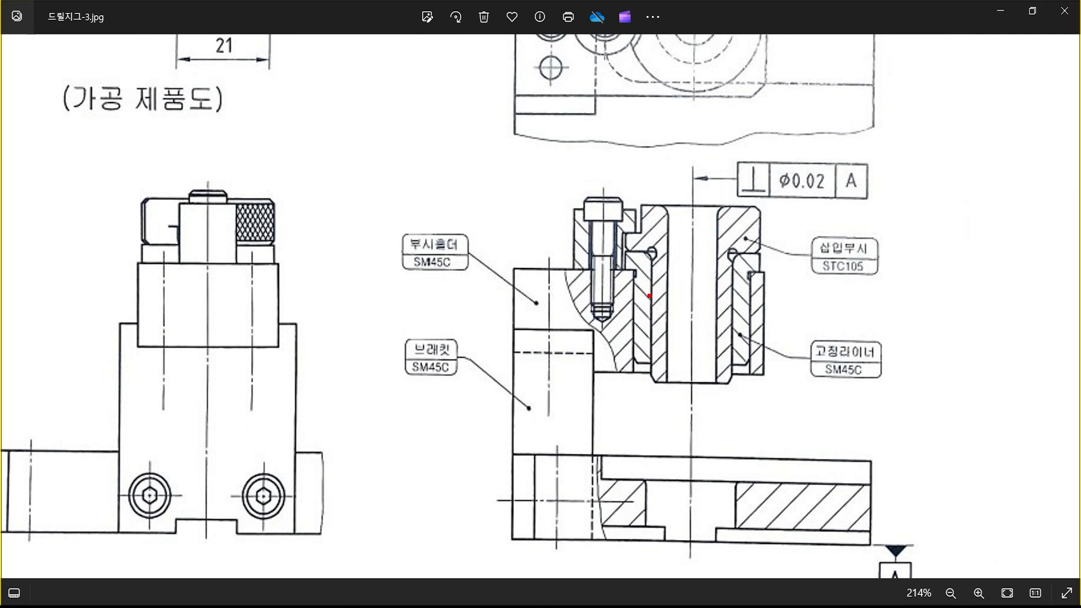
pyautogui.moveTo(652, 295)
pyautogui.mouseDown()
pyautogui.moveTo(738, 299)
pyautogui.moveTo(726, 303)
pyautogui.mouseUp()
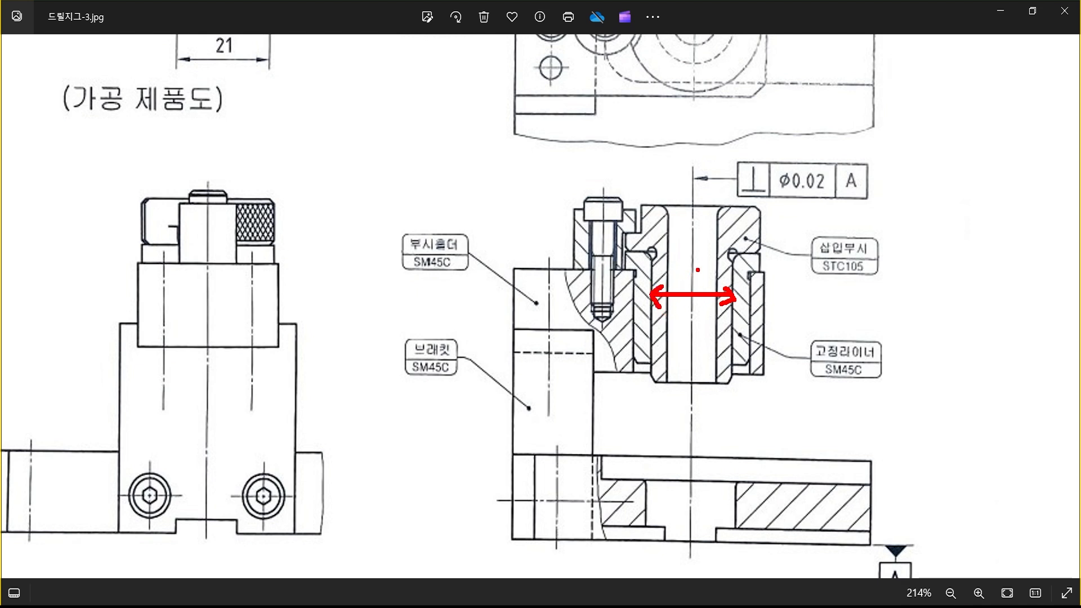
pyautogui.moveTo(692, 259); pyautogui.dragTo(699, 269)
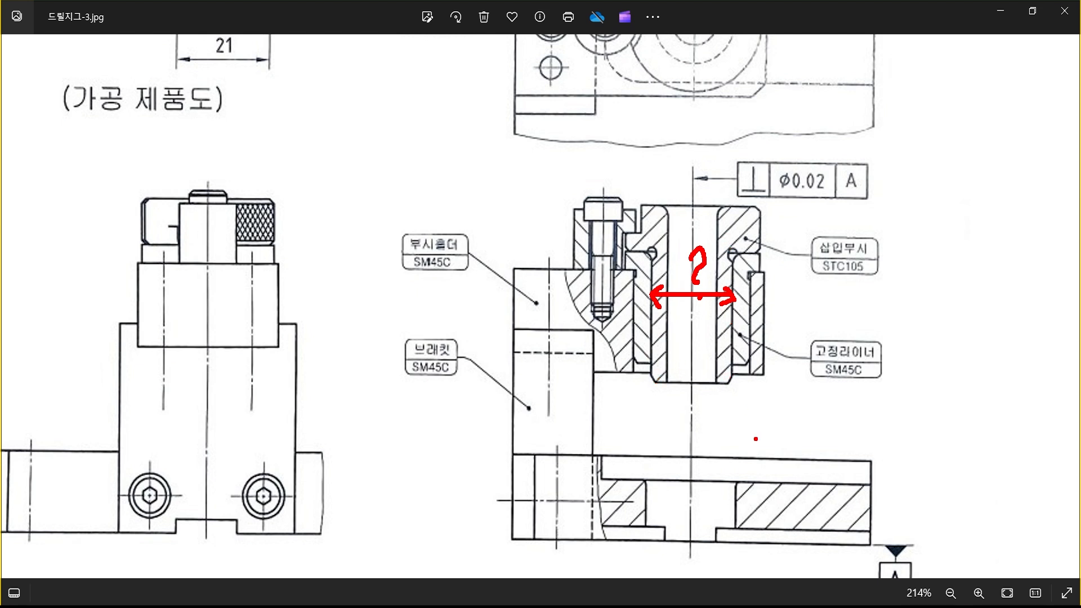
pyautogui.press('Escape')
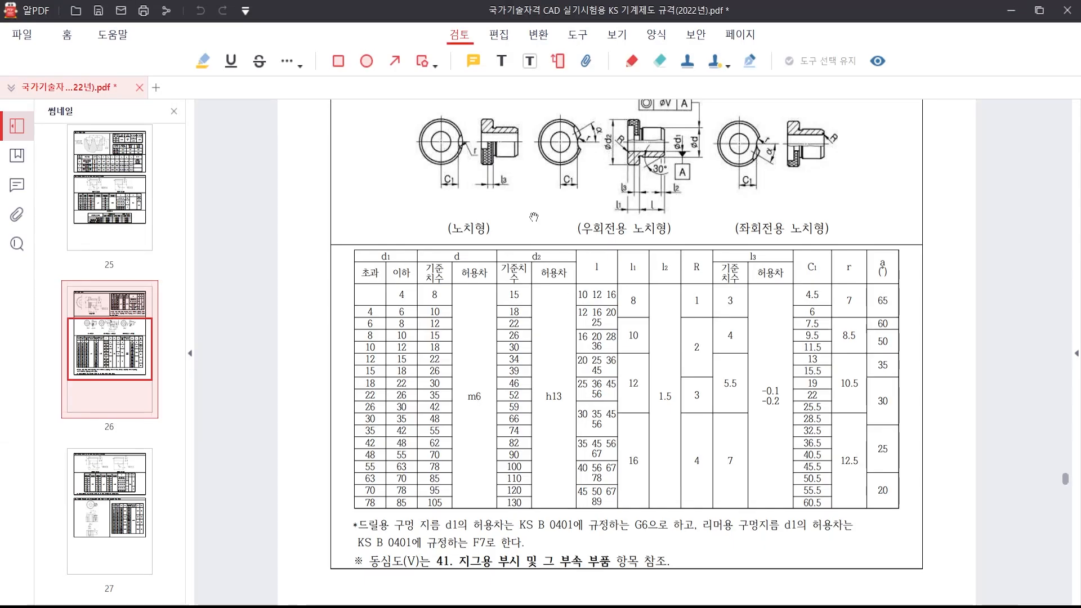
# In the KS drafting standards PDF, examine the bore dimension d1 in the notched insert bush figure on page 26
pyautogui.scroll(2, 541, 280)
pyautogui.scroll(3, 541, 280)
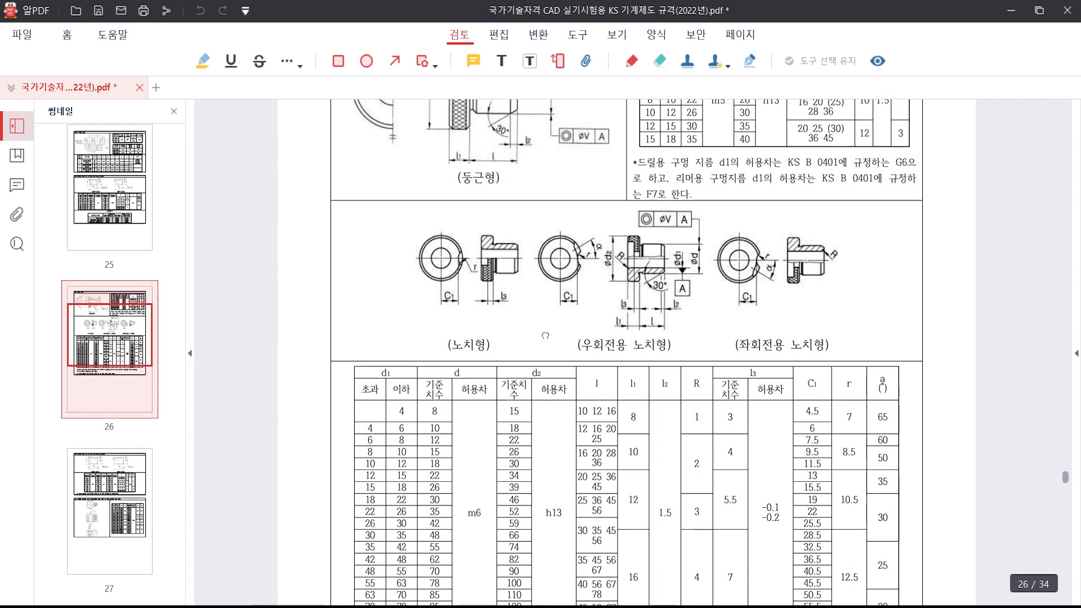
pyautogui.scroll(-3, 629, 396)
pyautogui.scroll(-2, 629, 396)
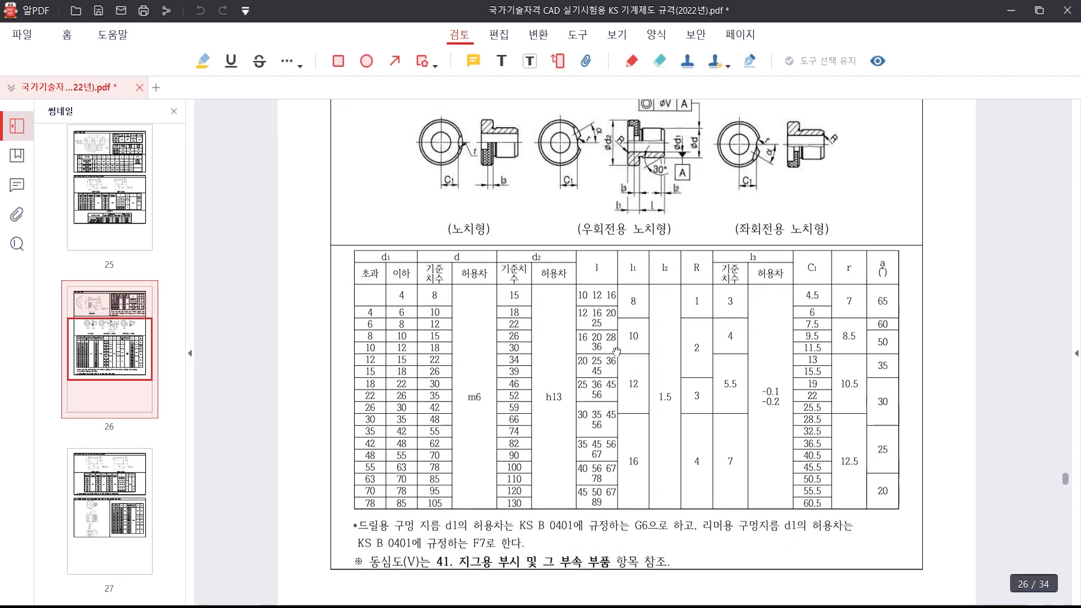
pyautogui.scroll(2, 564, 185)
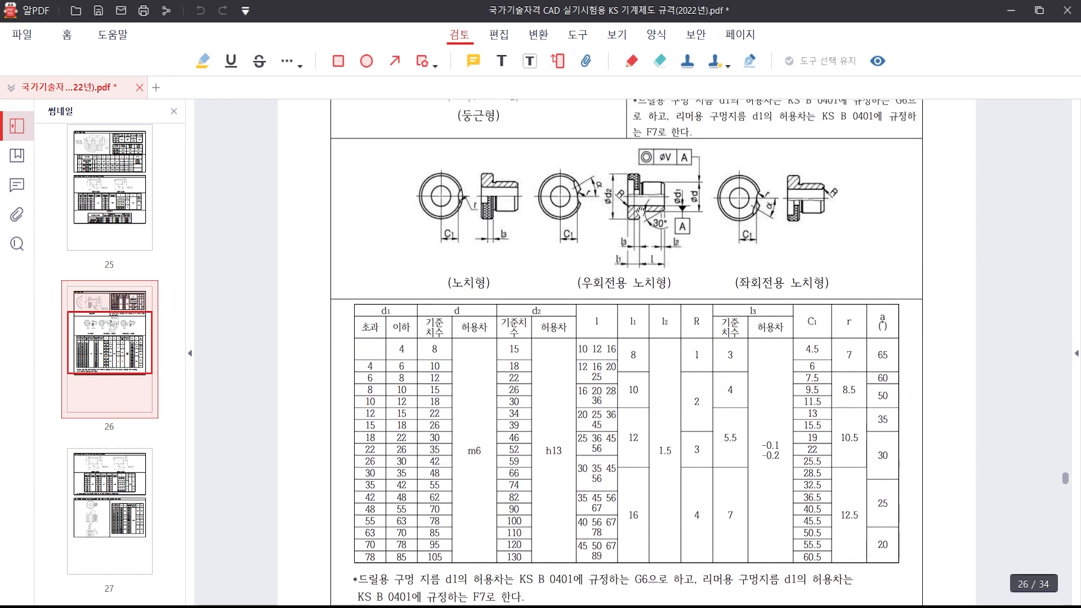
pyautogui.keyDown('ctrl'); pyautogui.scroll(3, 641, 203); pyautogui.keyUp('ctrl')
pyautogui.keyDown('ctrl'); pyautogui.scroll(-2, 604, 272); pyautogui.keyUp('ctrl')
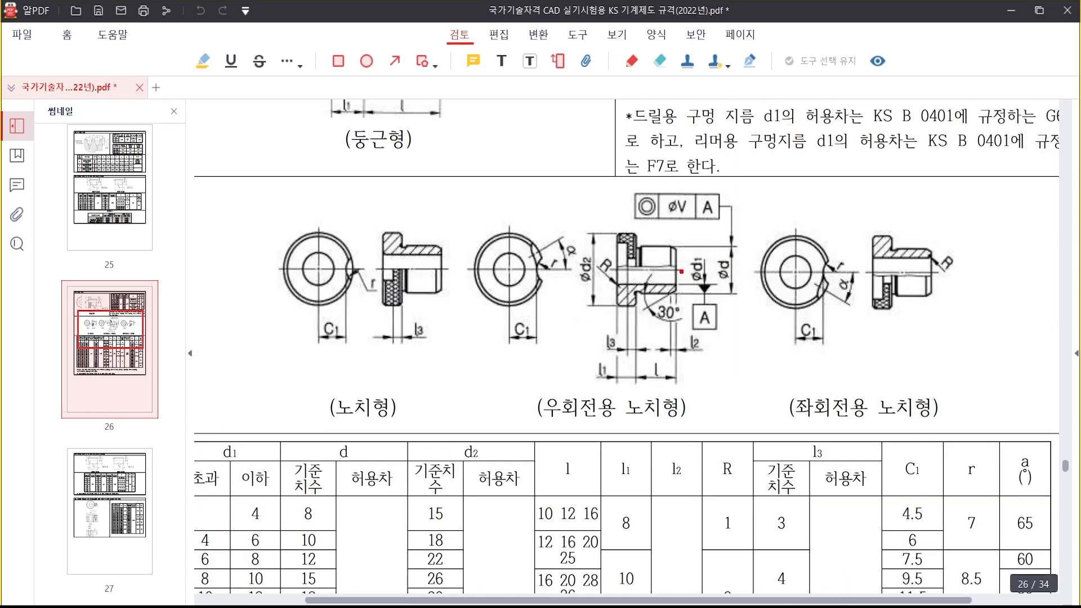
pyautogui.moveTo(677, 249); pyautogui.dragTo(716, 287)
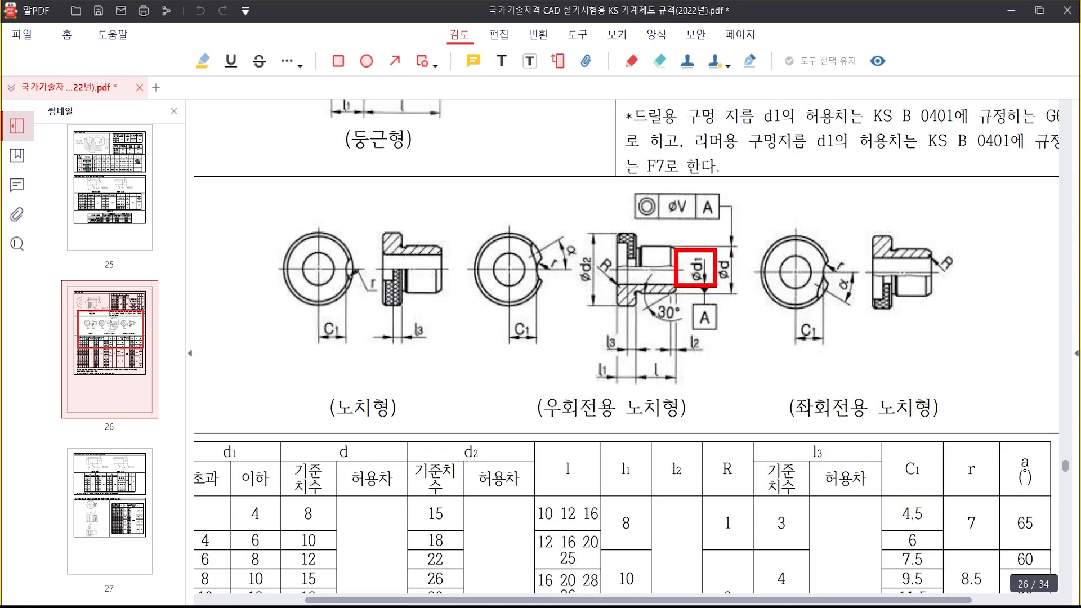
pyautogui.press('Escape')
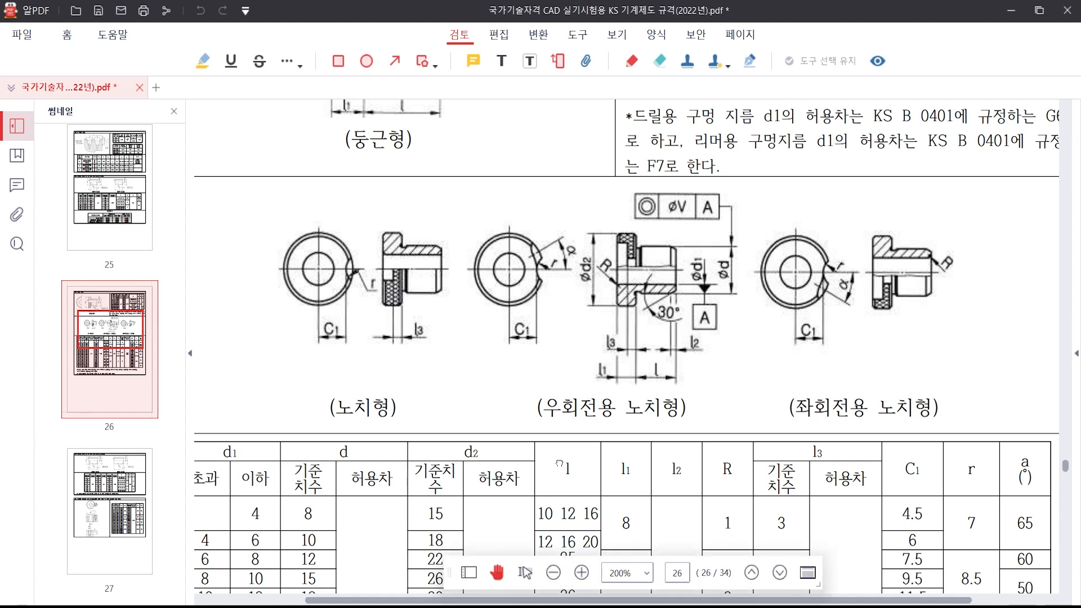
# Find the row of the notched bush table whose d1 range covers the product's ø11 hole
pyautogui.moveTo(513, 479); pyautogui.dragTo(623, 258)
pyautogui.moveTo(517, 341); pyautogui.dragTo(553, 309)
pyautogui.hotkey('ctrl', '2')
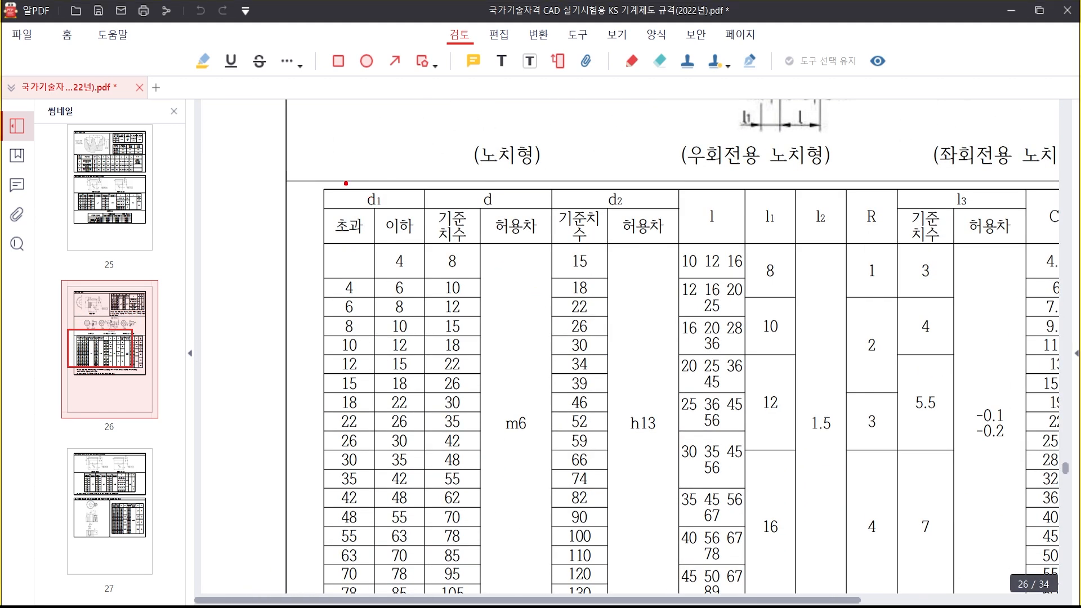
pyautogui.moveTo(340, 174); pyautogui.dragTo(402, 214)
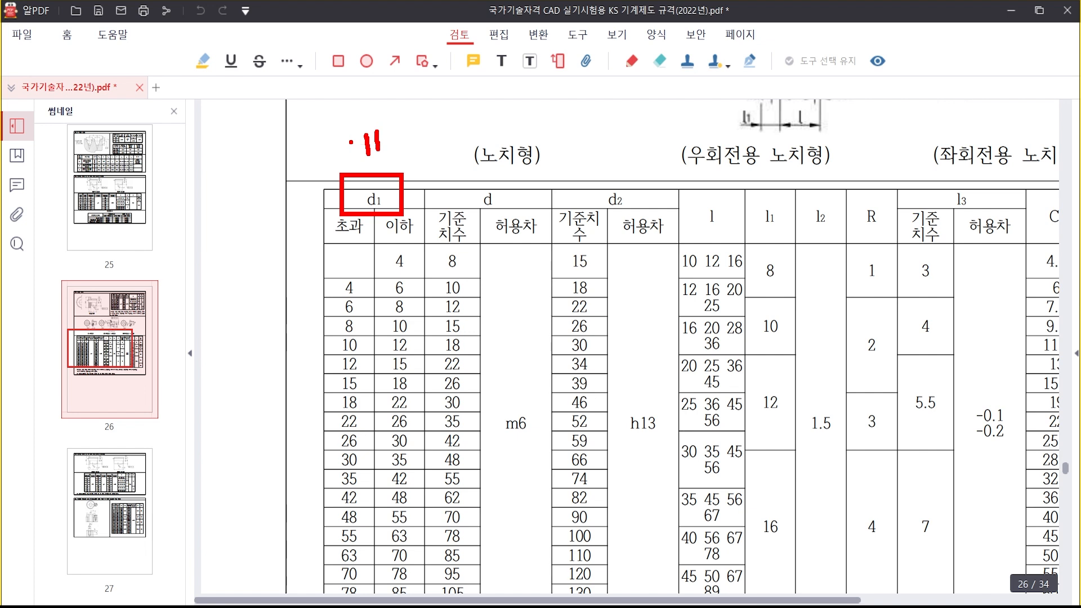
pyautogui.moveTo(347, 126); pyautogui.dragTo(337, 175)
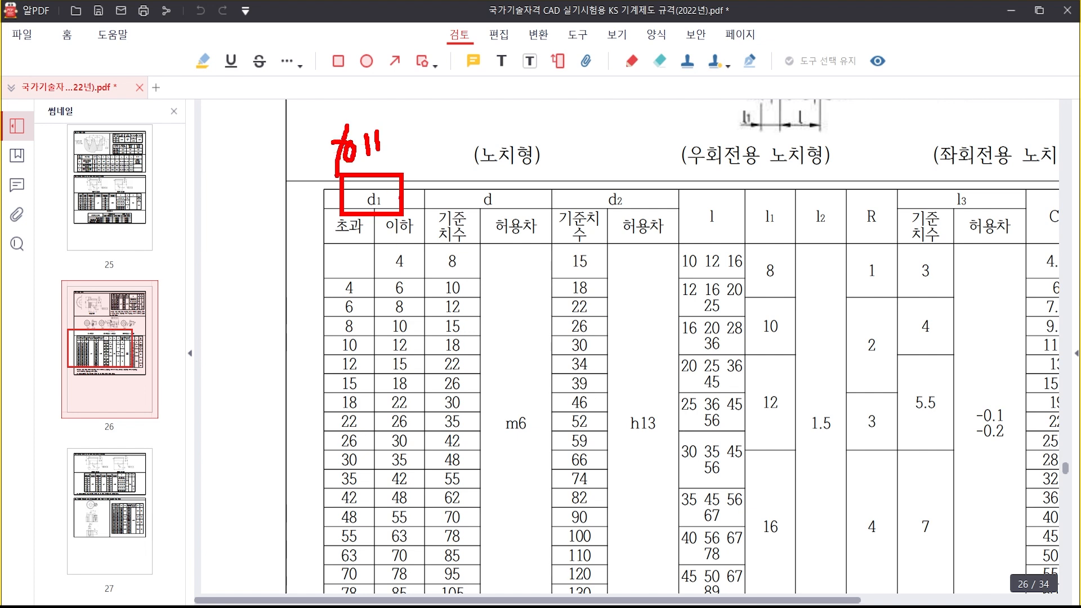
pyautogui.press('Escape')
pyautogui.hotkey('ctrl', '2')
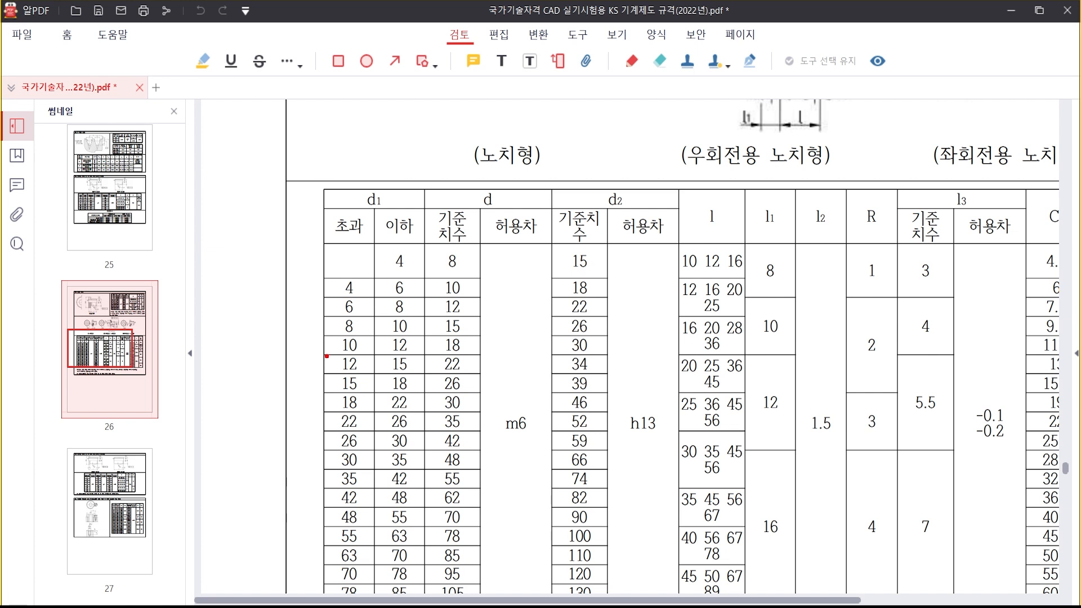
pyautogui.moveTo(326, 356); pyautogui.dragTo(421, 356)
pyautogui.press('Escape')
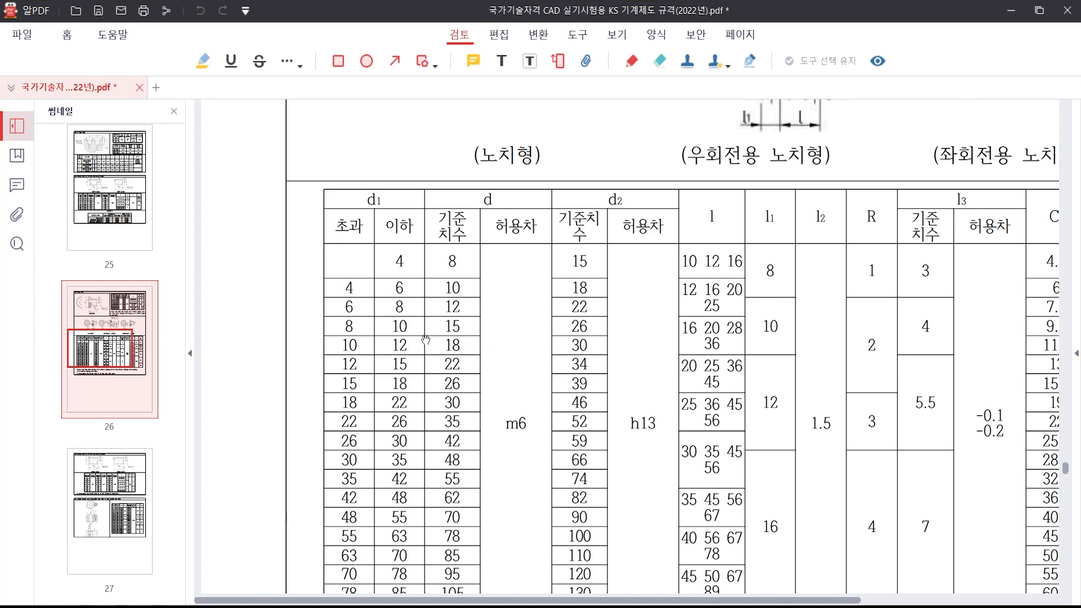
# Match dimension d in the bush figure to its table column and look up its basic size for d1 over 10 up to 12
pyautogui.keyDown('ctrl'); pyautogui.scroll(-2, 697, 240); pyautogui.keyUp('ctrl')
pyautogui.scroll(3, 698, 240)
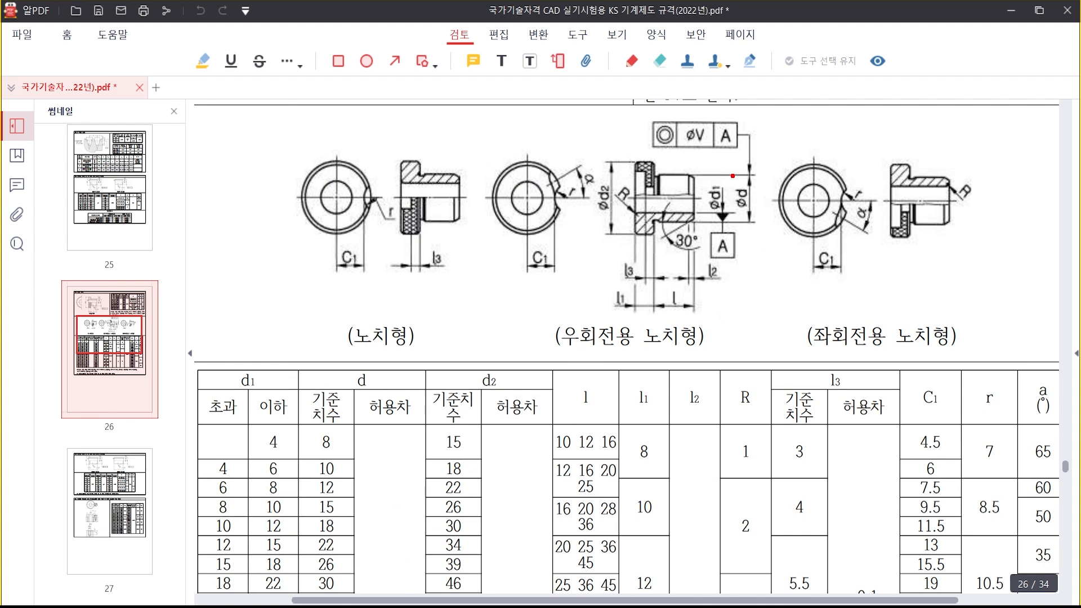
pyautogui.moveTo(732, 177); pyautogui.dragTo(759, 217)
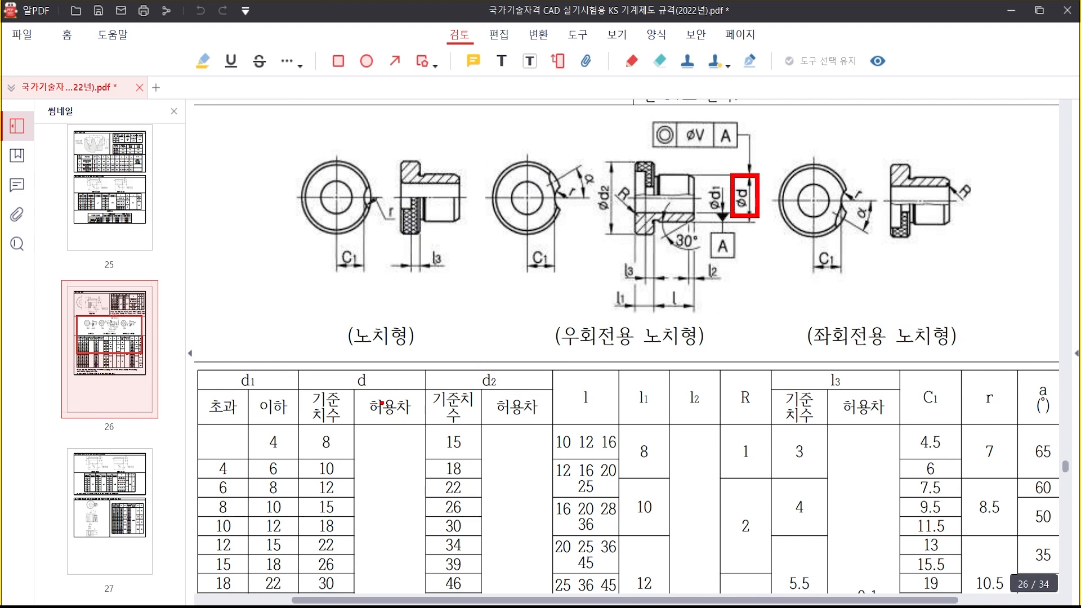
pyautogui.moveTo(347, 365); pyautogui.dragTo(391, 395)
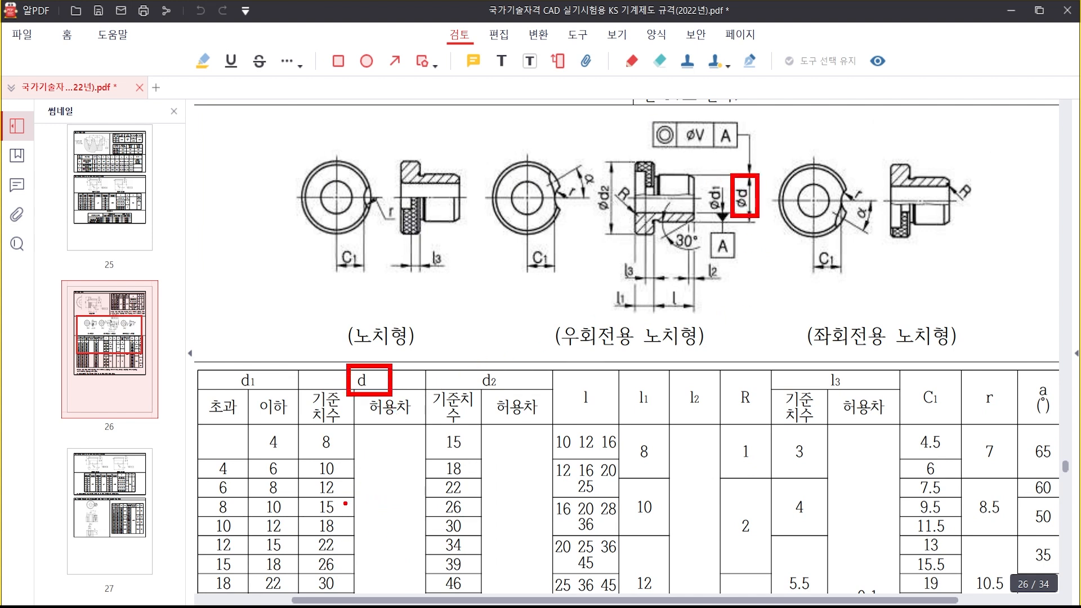
pyautogui.moveTo(298, 515); pyautogui.dragTo(362, 539)
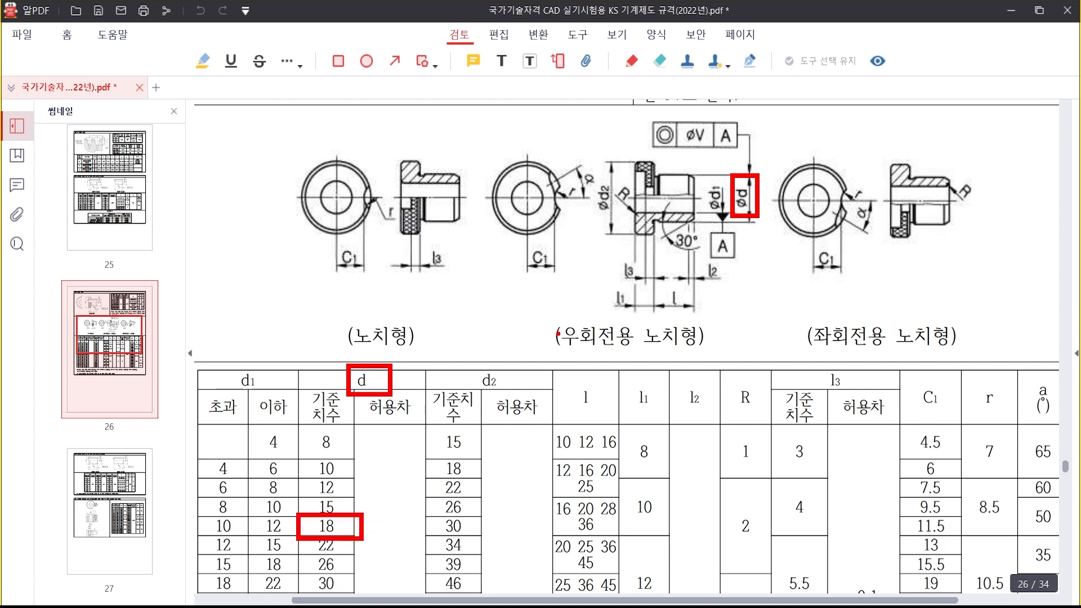
# In the reference drawing, examine the insert bush's ø18 outer diameter and the surrounding fixed liner in the section view
pyautogui.press('Escape')
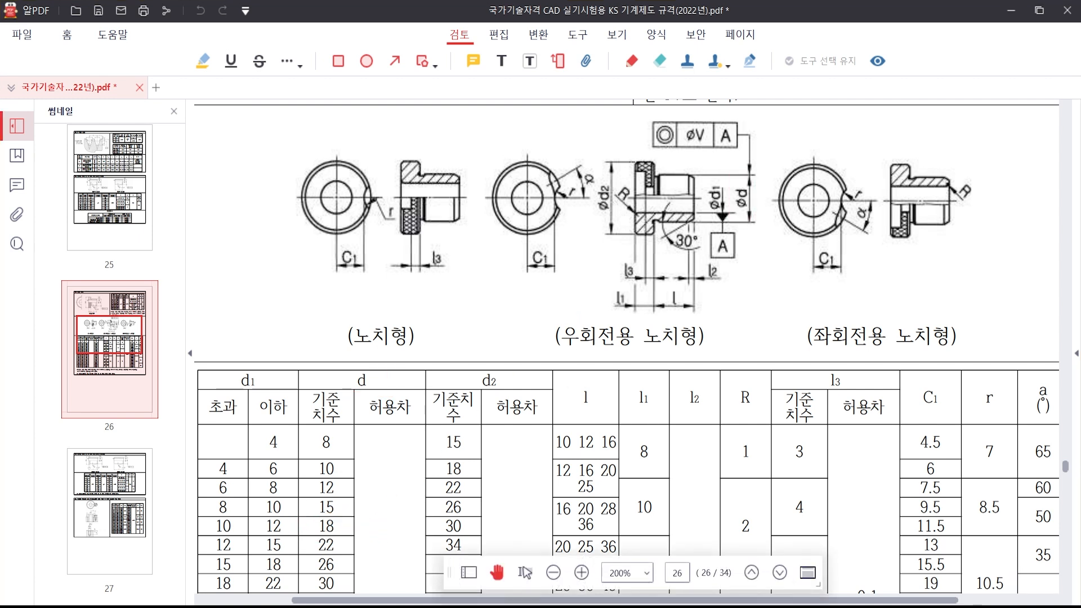
pyautogui.hotkey('alt', 'Tab')
pyautogui.hotkey('ctrl', '2')
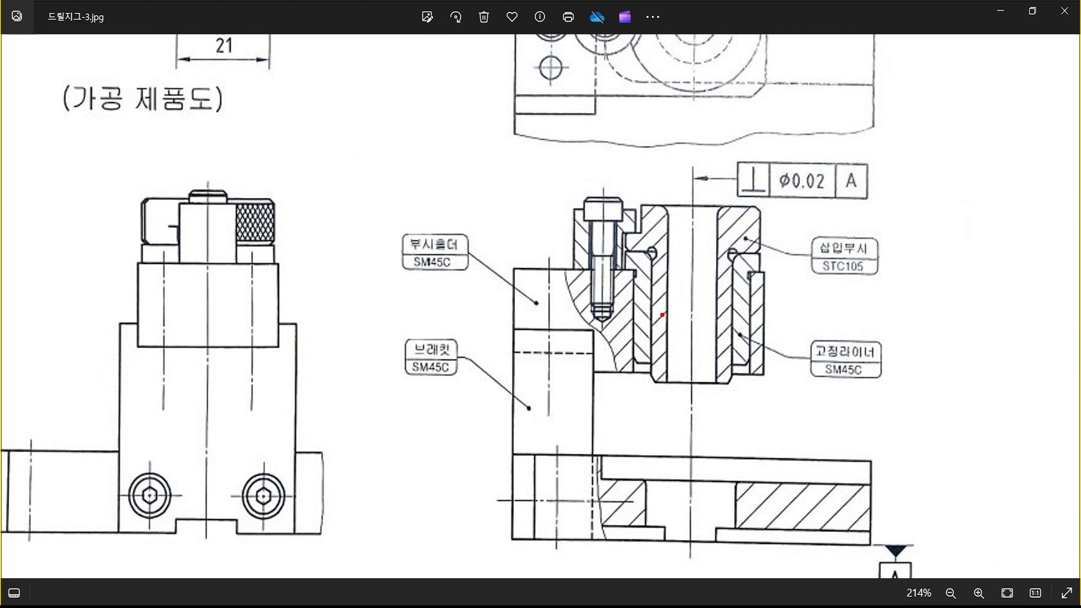
pyautogui.moveTo(673, 318); pyautogui.dragTo(730, 317)
pyautogui.moveTo(683, 292); pyautogui.dragTo(692, 304)
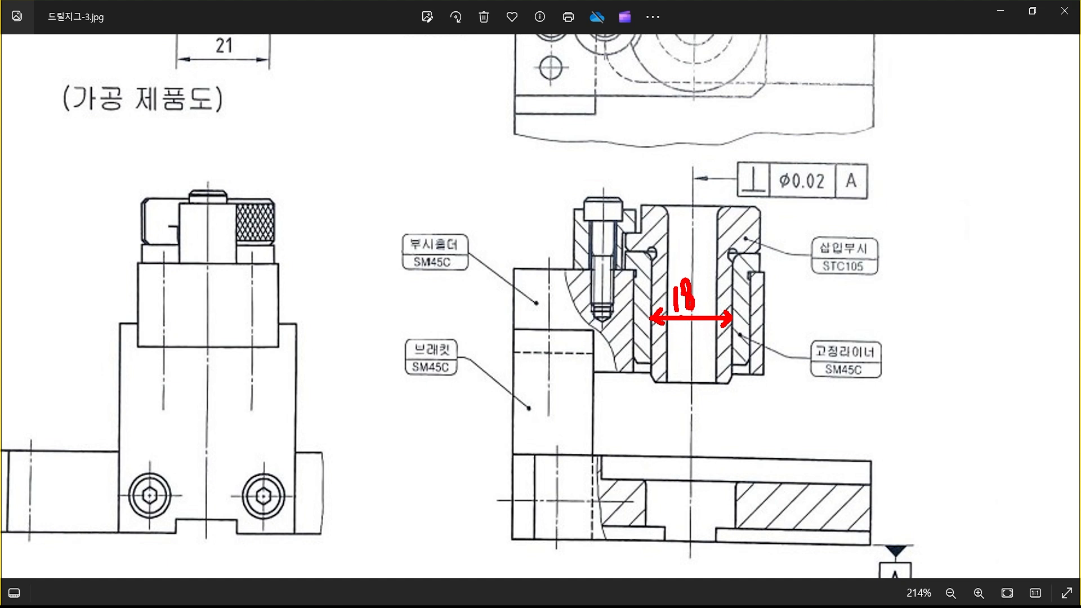
pyautogui.moveTo(860, 379)
pyautogui.mouseDown()
pyautogui.moveTo(886, 311)
pyautogui.moveTo(858, 383)
pyautogui.mouseUp()
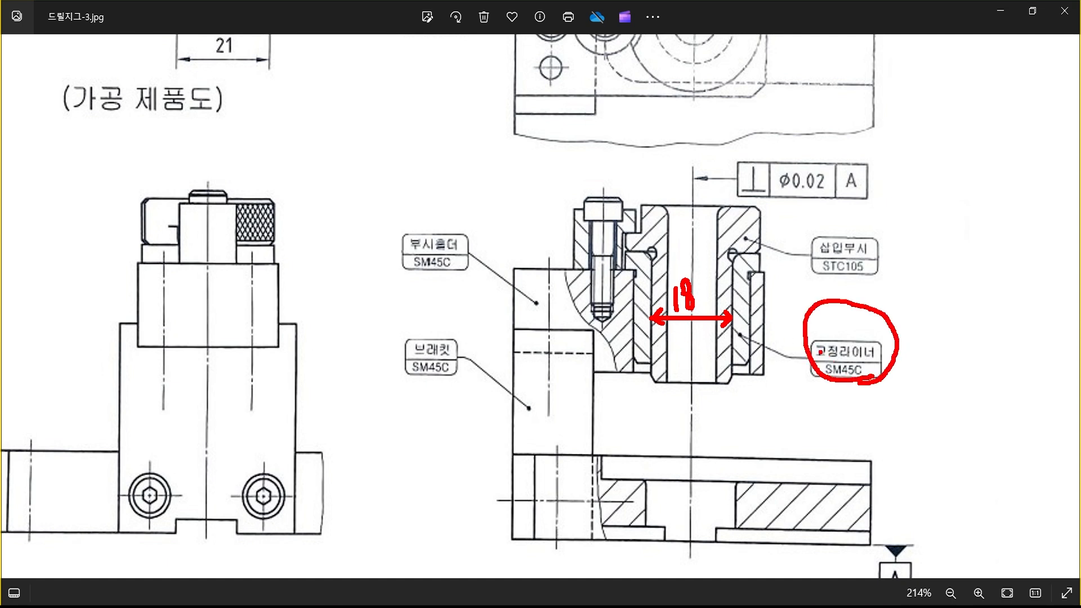
pyautogui.press('Escape')
# In the KS standards PDF, find table 43 for fixed liners (고정 라이너) and the row for d1 = 18
pyautogui.click(605, 597)
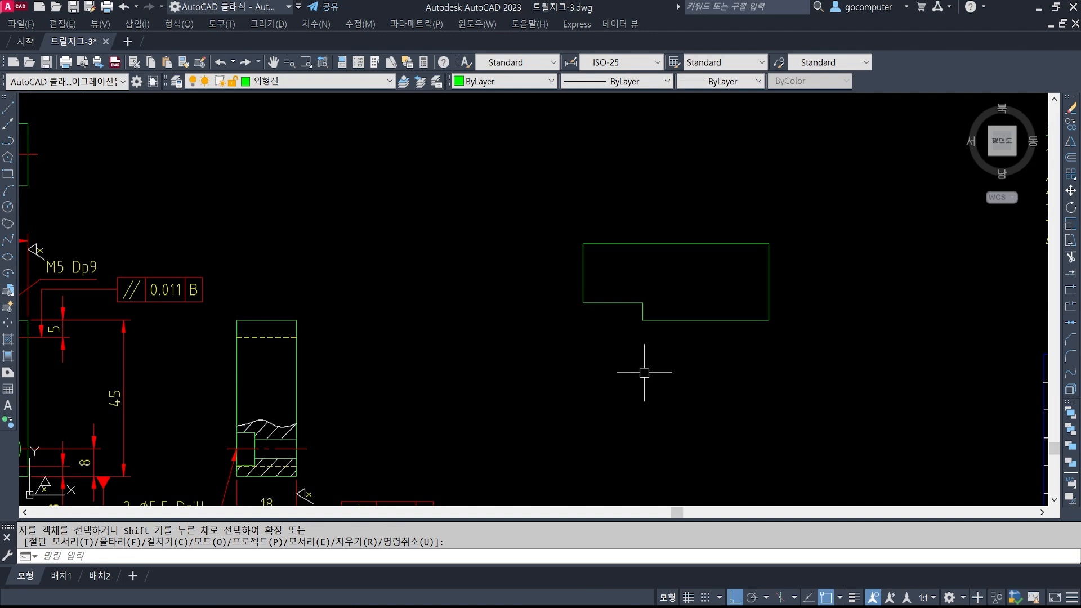
pyautogui.click(698, 597)
pyautogui.keyDown('ctrl'); pyautogui.scroll(-4, 613, 347); pyautogui.keyUp('ctrl')
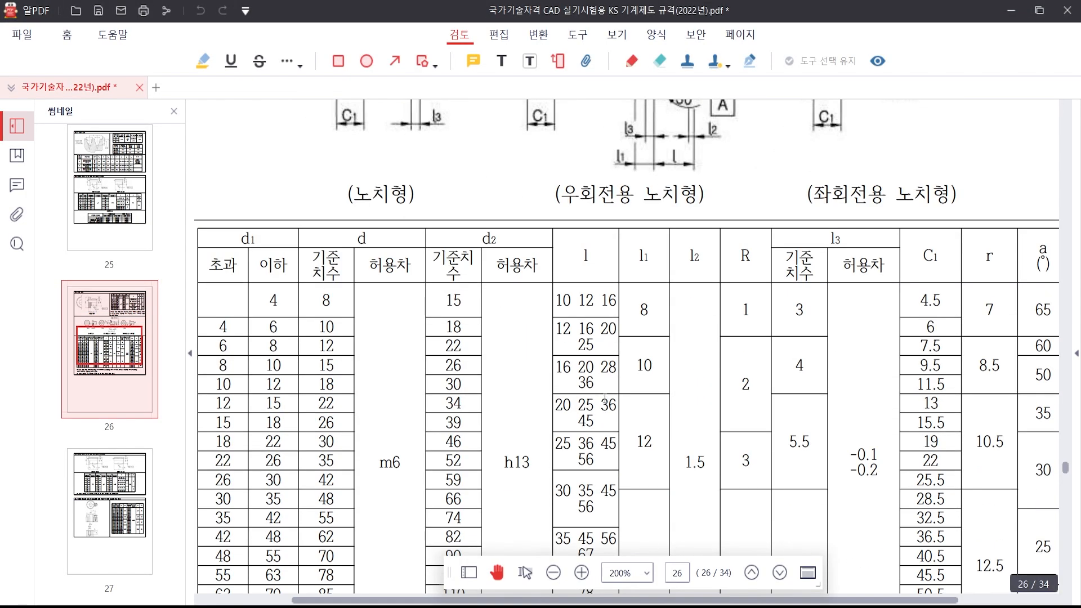
pyautogui.scroll(-10, 605, 398)
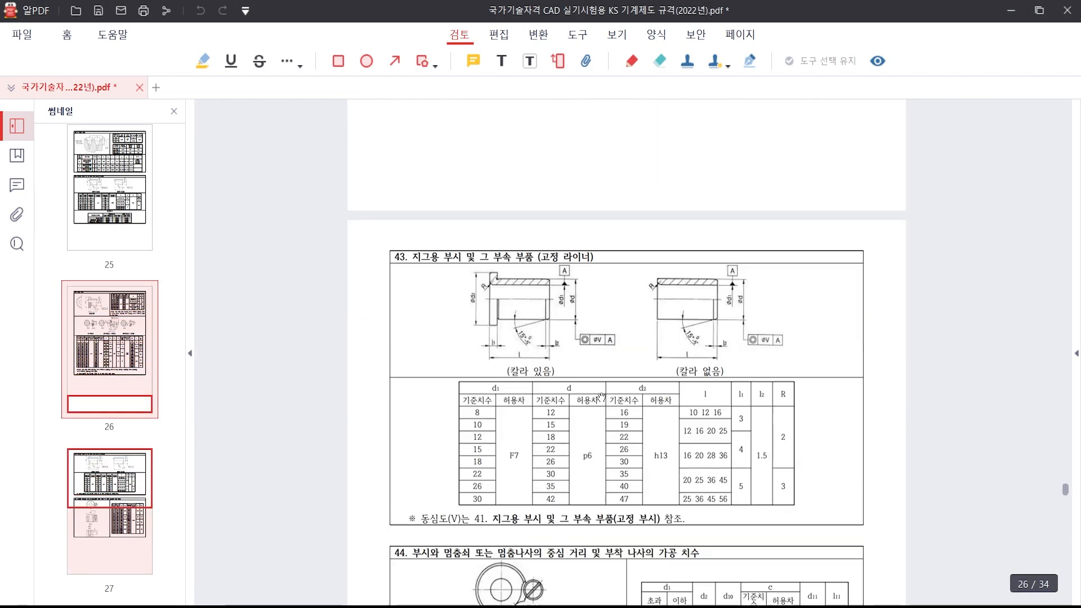
pyautogui.keyDown('ctrl'); pyautogui.scroll(2, 570, 314); pyautogui.keyUp('ctrl')
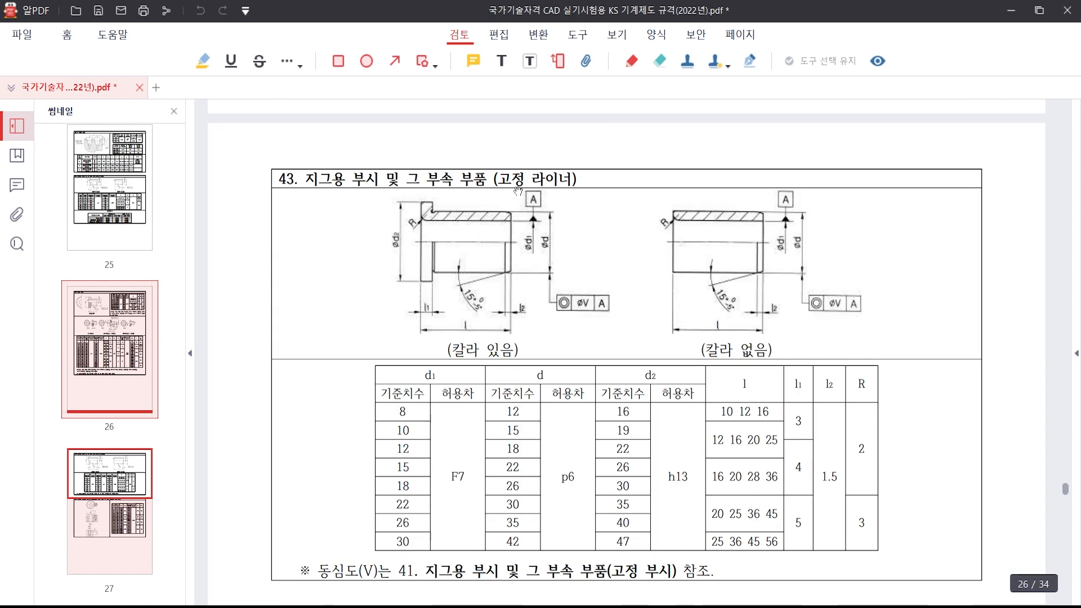
pyautogui.moveTo(474, 150); pyautogui.dragTo(609, 214)
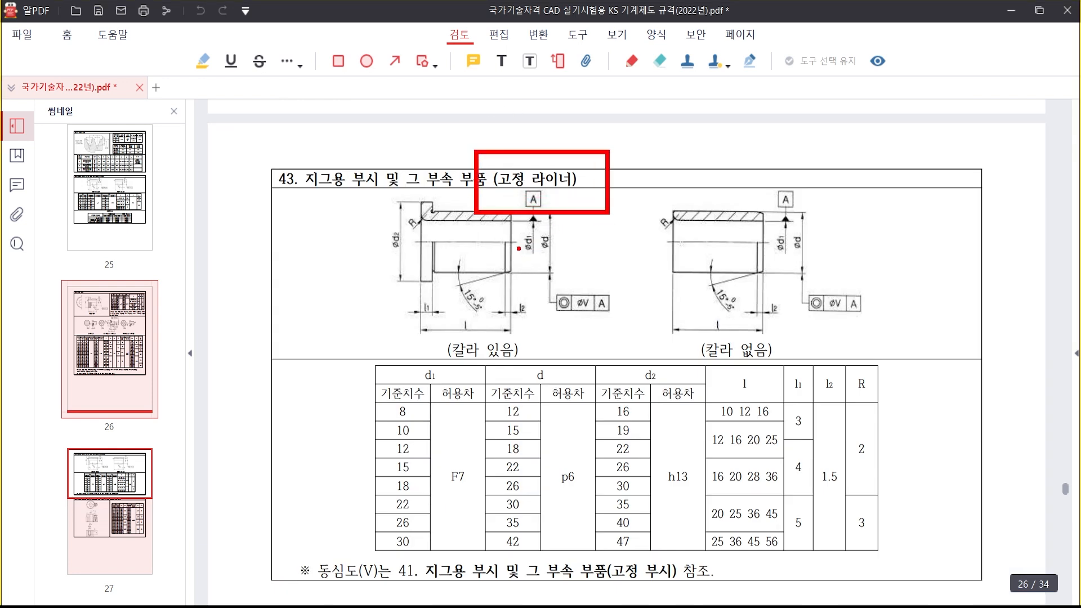
pyautogui.moveTo(524, 263)
pyautogui.mouseDown()
pyautogui.moveTo(515, 232)
pyautogui.moveTo(585, 255)
pyautogui.mouseUp()
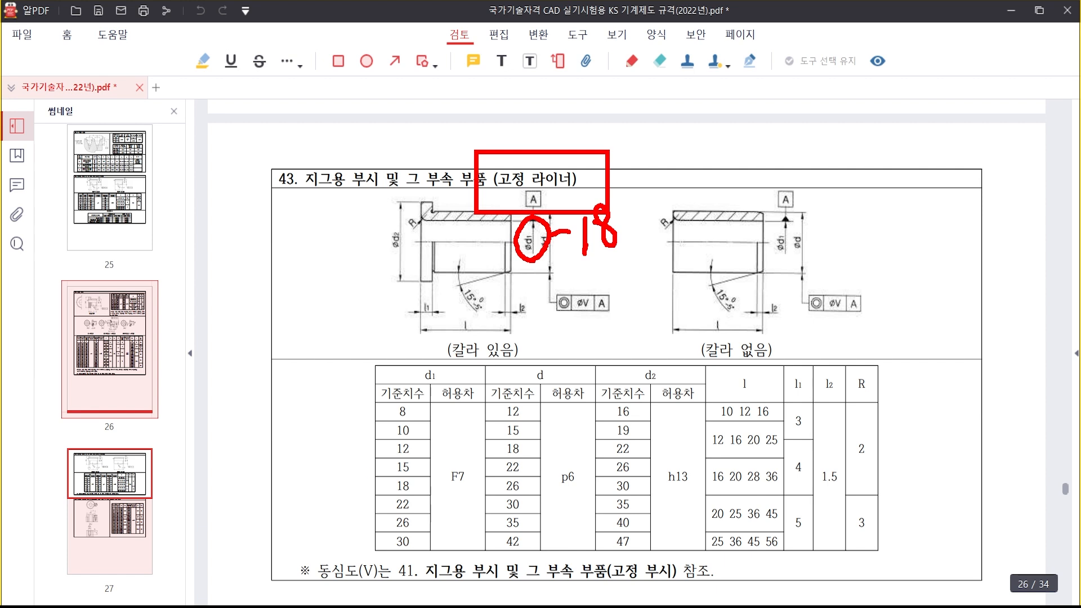
pyautogui.moveTo(369, 471); pyautogui.dragTo(434, 498)
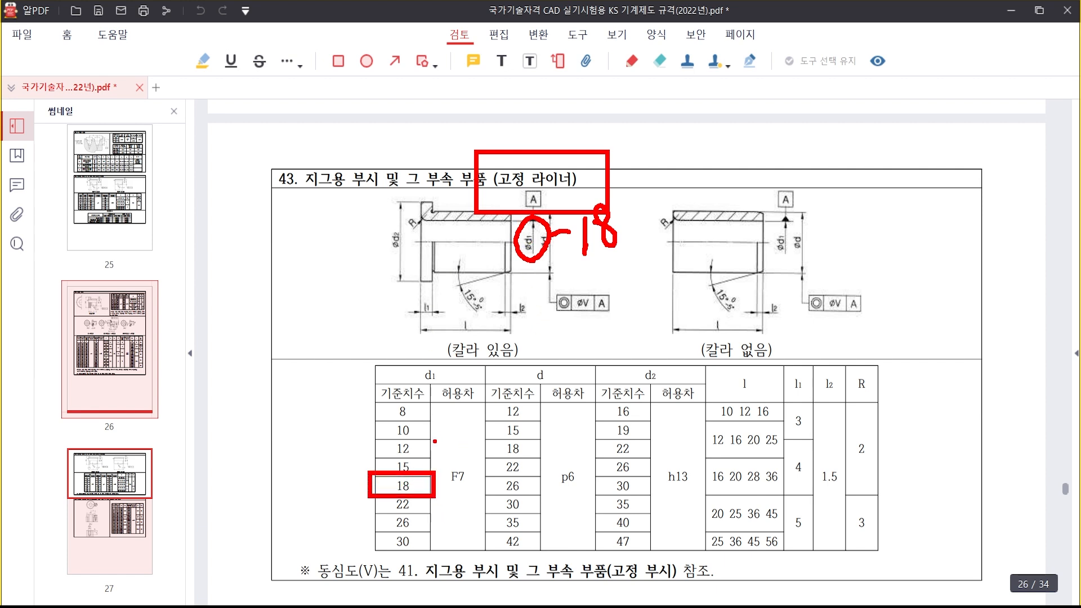
# Look up the fixed liner's outer diameter d for d1 = 18 in table 43
pyautogui.moveTo(456, 221); pyautogui.dragTo(455, 272)
pyautogui.press('Escape')
pyautogui.hotkey('ctrl', '2')
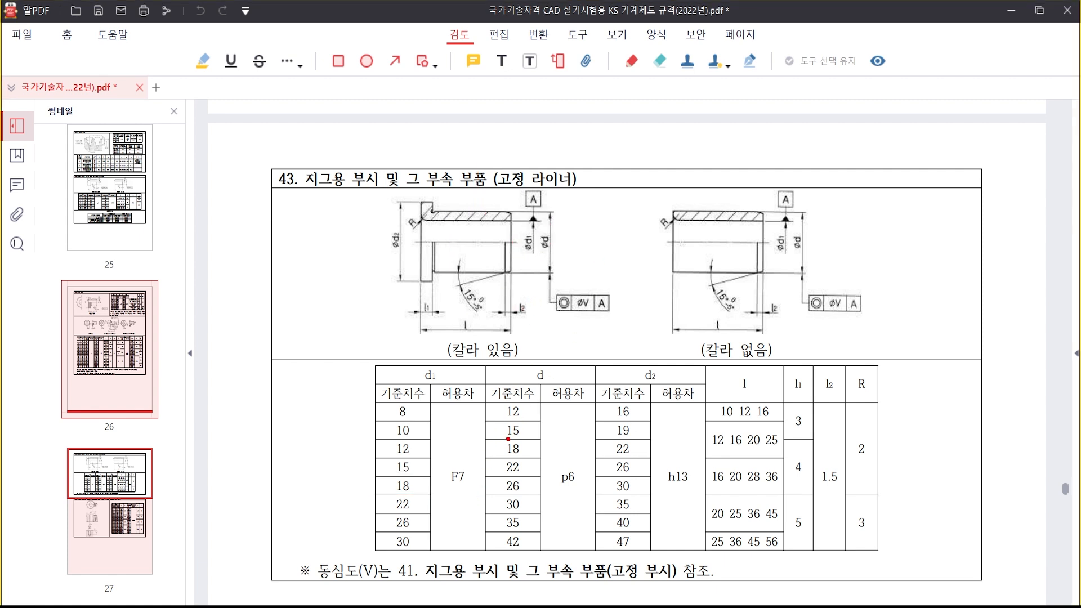
pyautogui.keyDown('ctrl'); pyautogui.moveTo(485, 477); pyautogui.dragTo(542, 497); pyautogui.keyUp('ctrl')
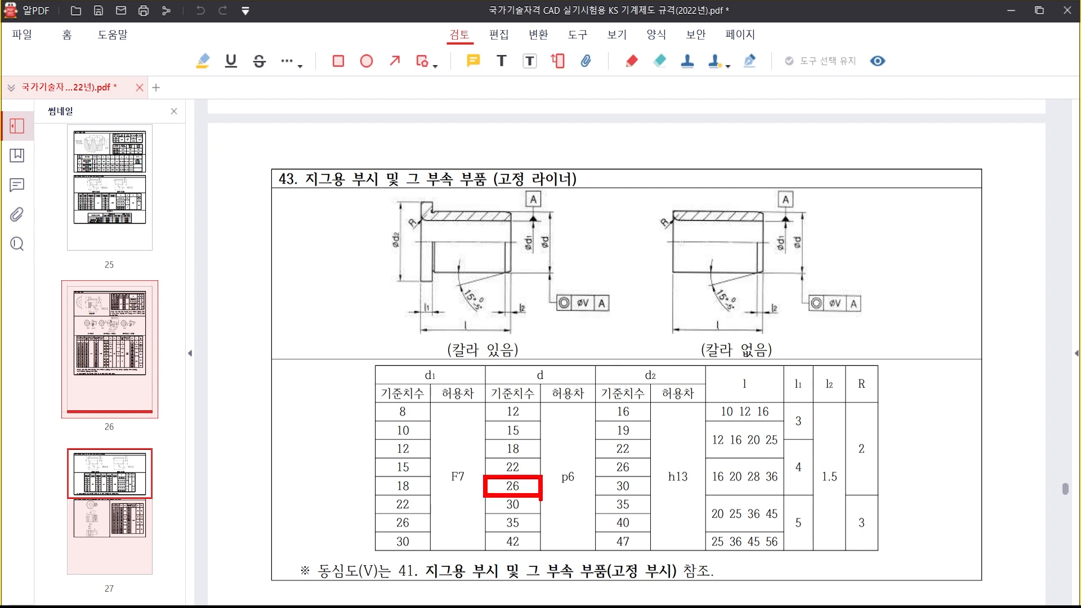
pyautogui.press('Escape')
# In the reference drawing, examine the bush holder bore that receives the fixed liner's ø26 outer diameter
pyautogui.hotkey('alt', 'Tab')
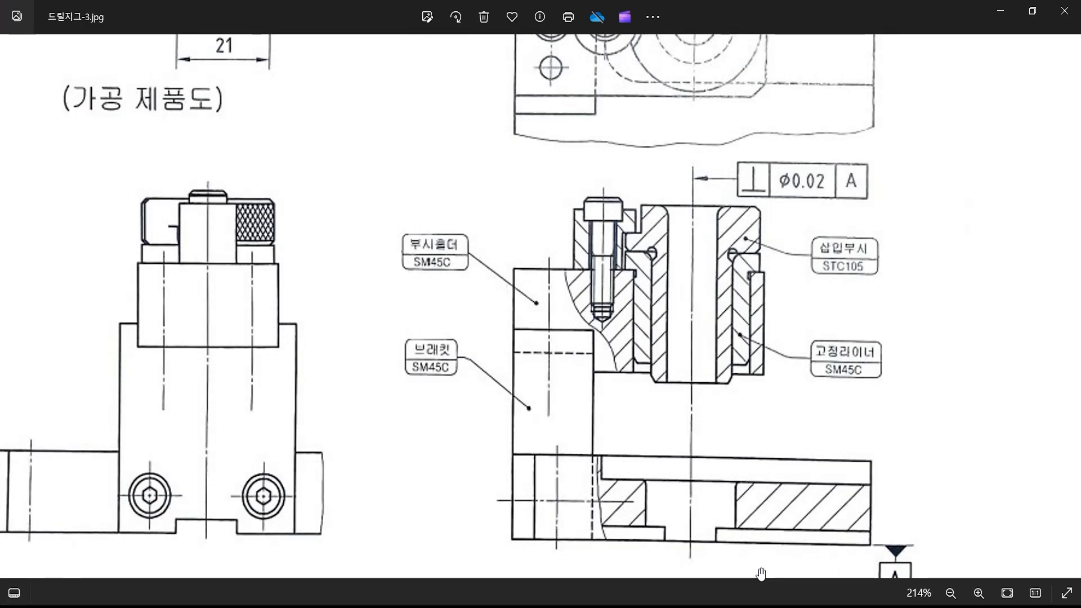
pyautogui.hotkey('ctrl', '2')
pyautogui.keyDown('shift'); pyautogui.moveTo(632, 322); pyautogui.dragTo(751, 322); pyautogui.keyUp('shift')
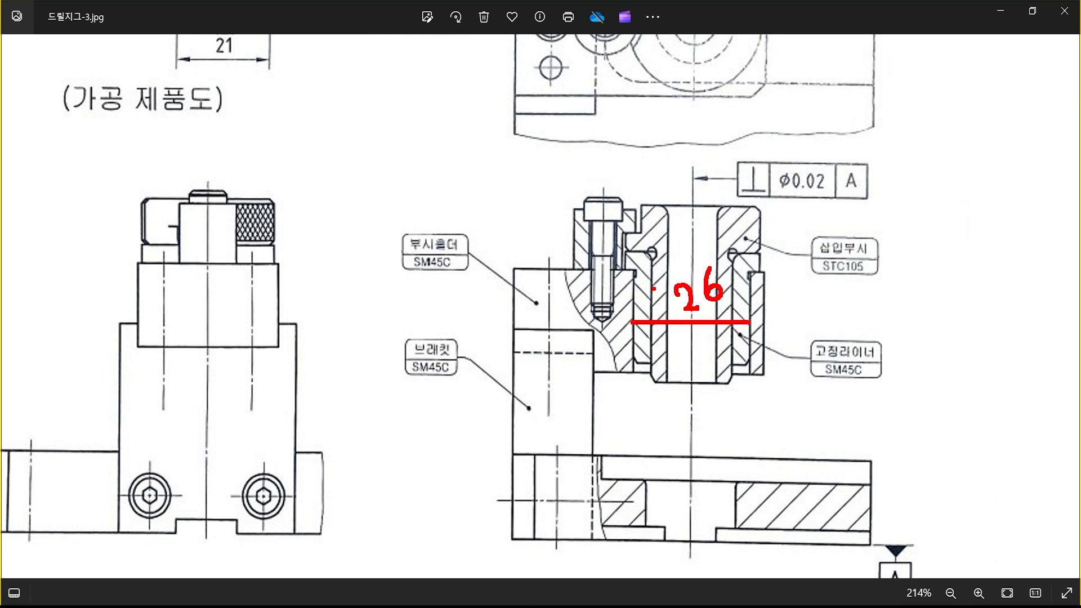
pyautogui.moveTo(662, 270); pyautogui.dragTo(641, 320)
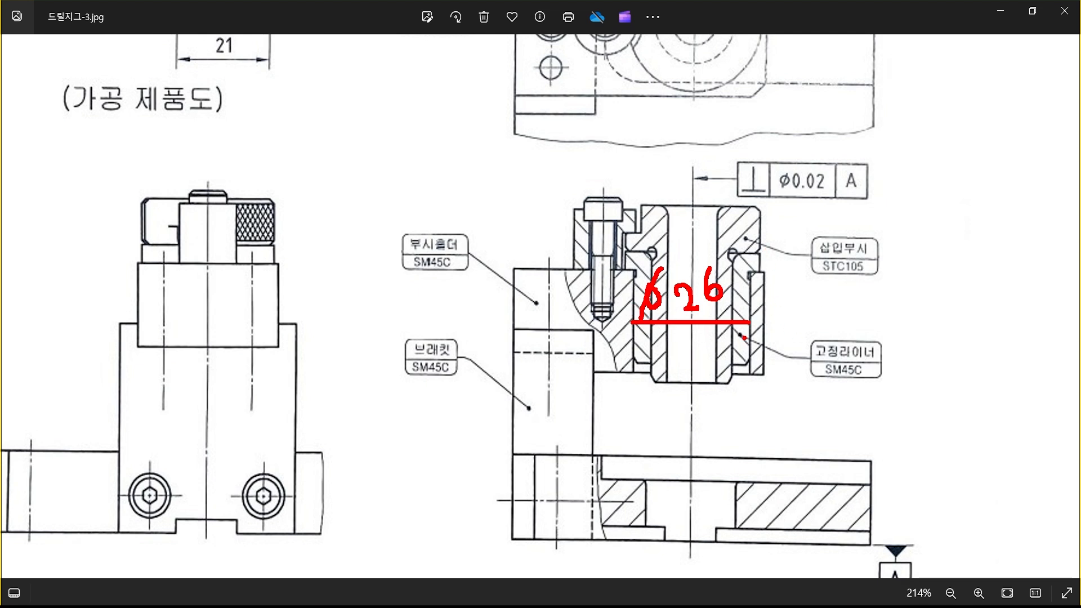
pyautogui.press('Escape')
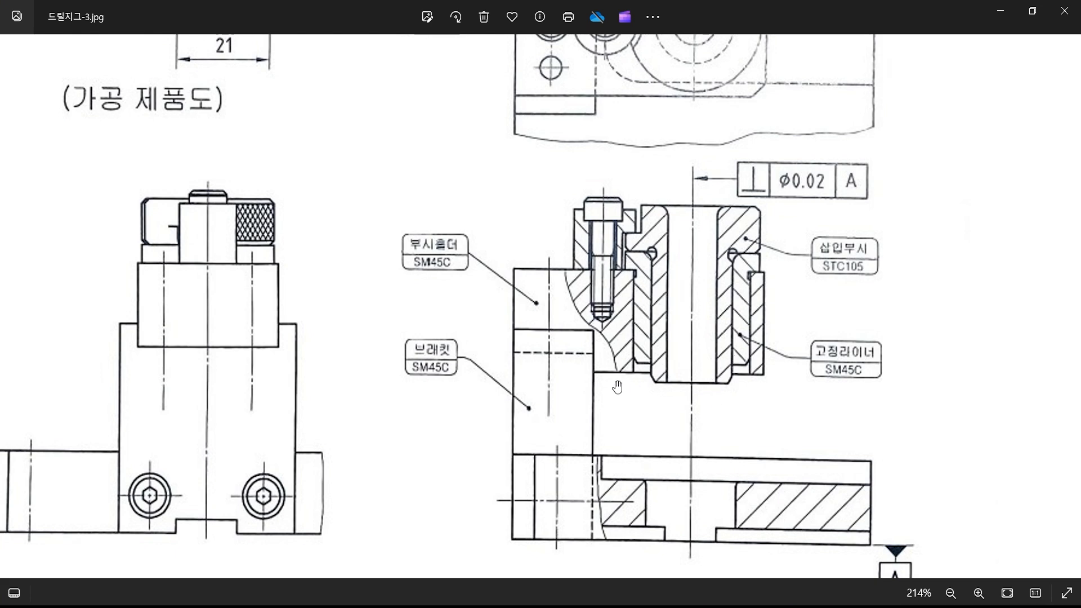
# Examine the vertical centre line shared by the insert bush and the base hole in the section view
pyautogui.scroll(-4, 583, 398)
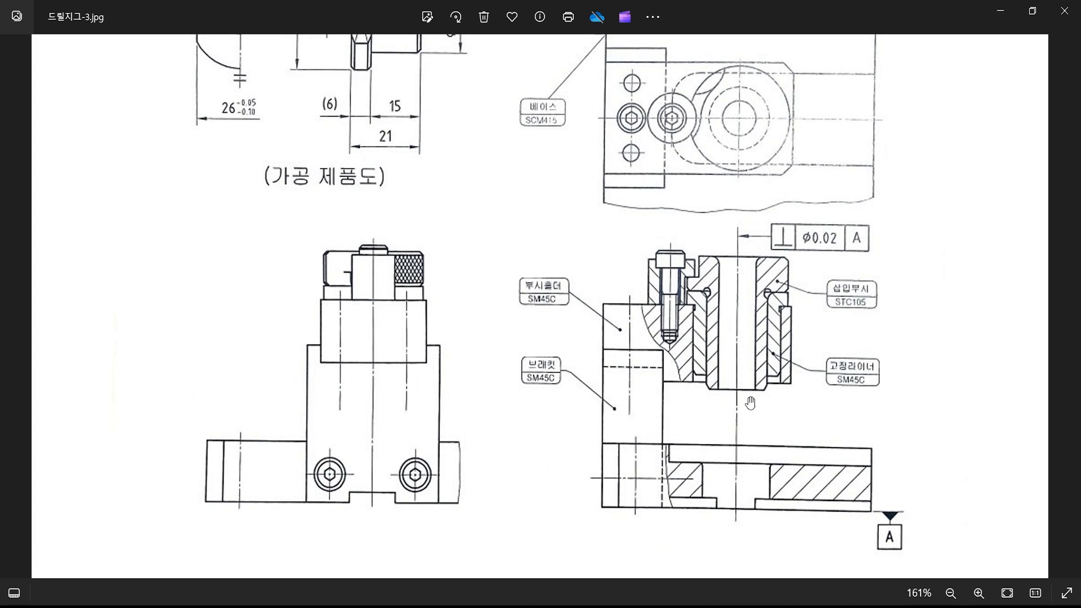
pyautogui.hotkey('ctrl', '2')
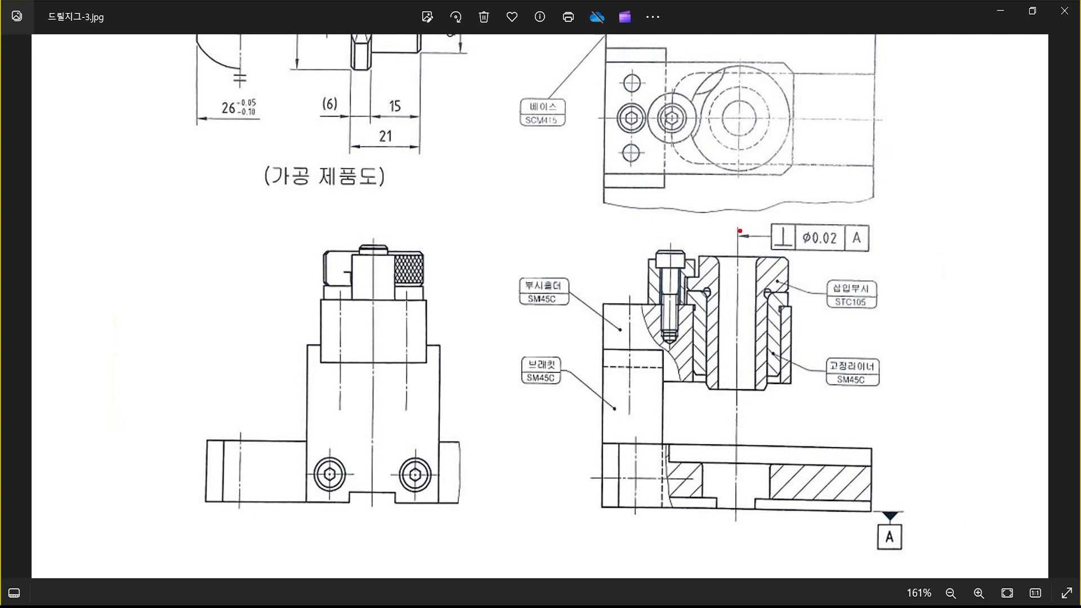
pyautogui.moveTo(706, 422); pyautogui.dragTo(730, 409)
pyautogui.moveTo(738, 519); pyautogui.dragTo(738, 225)
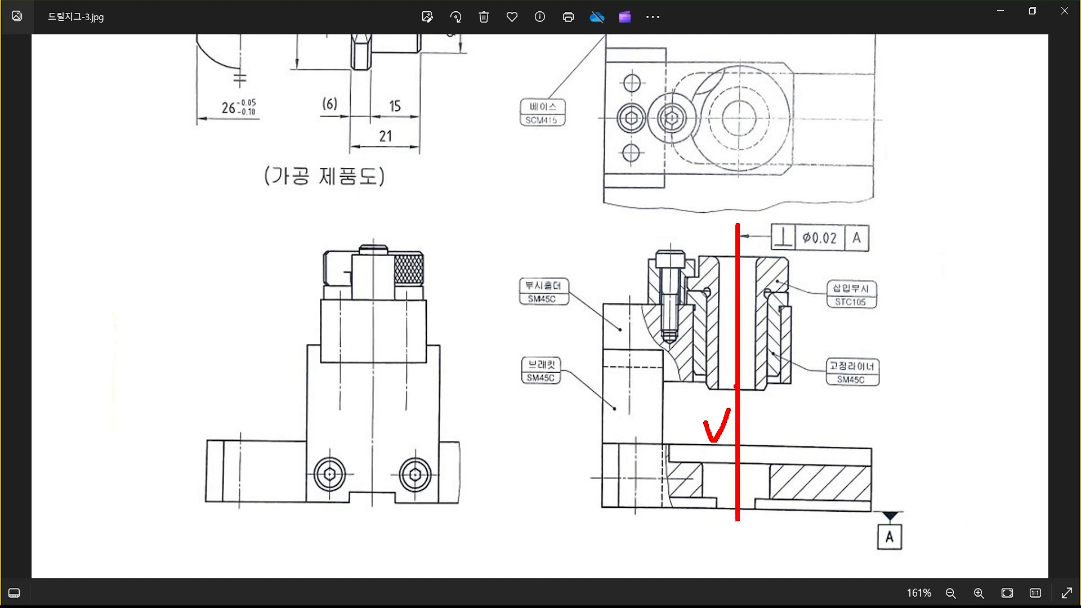
pyautogui.hotkey('ctrl', 'z')
pyautogui.hotkey('ctrl', 'z')
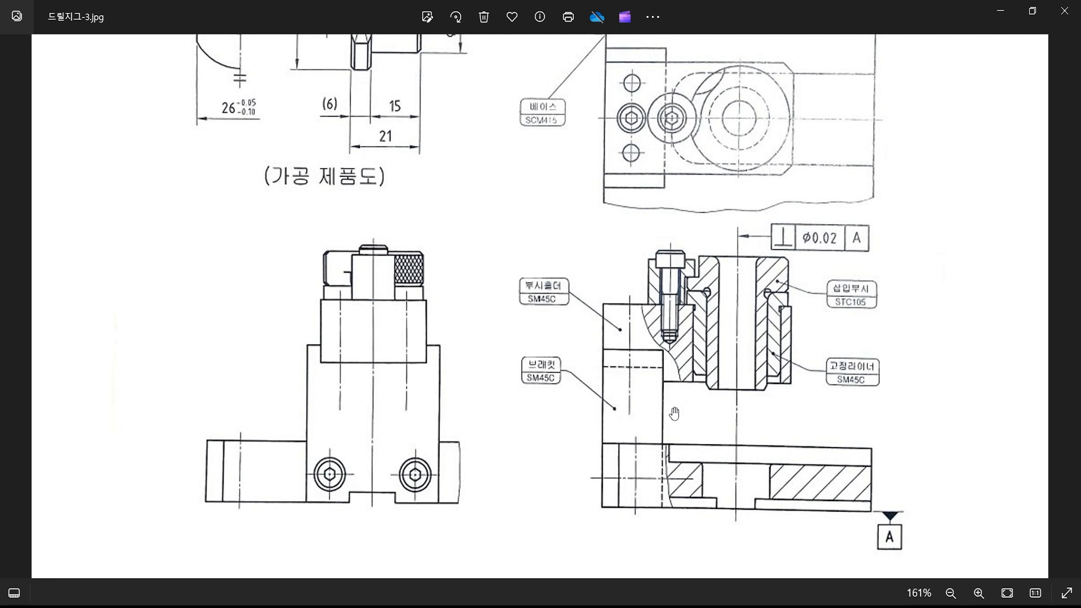
# In the AutoCAD drawing, check the base plan view's dimensions from its left edge to the large hole's centre line
pyautogui.hotkey('alt', 'Tab')
pyautogui.scroll(-3, 633, 305)
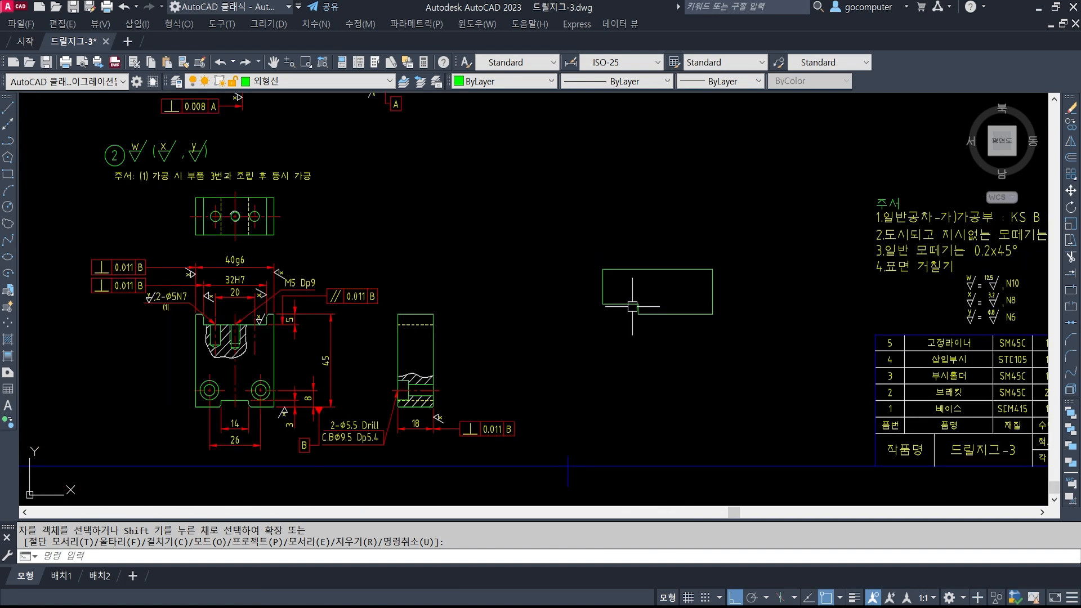
pyautogui.moveTo(347, 236); pyautogui.dragTo(397, 369, button='middle')
pyautogui.moveTo(353, 237); pyautogui.dragTo(480, 381, button='middle')
pyautogui.scroll(4, 445, 206)
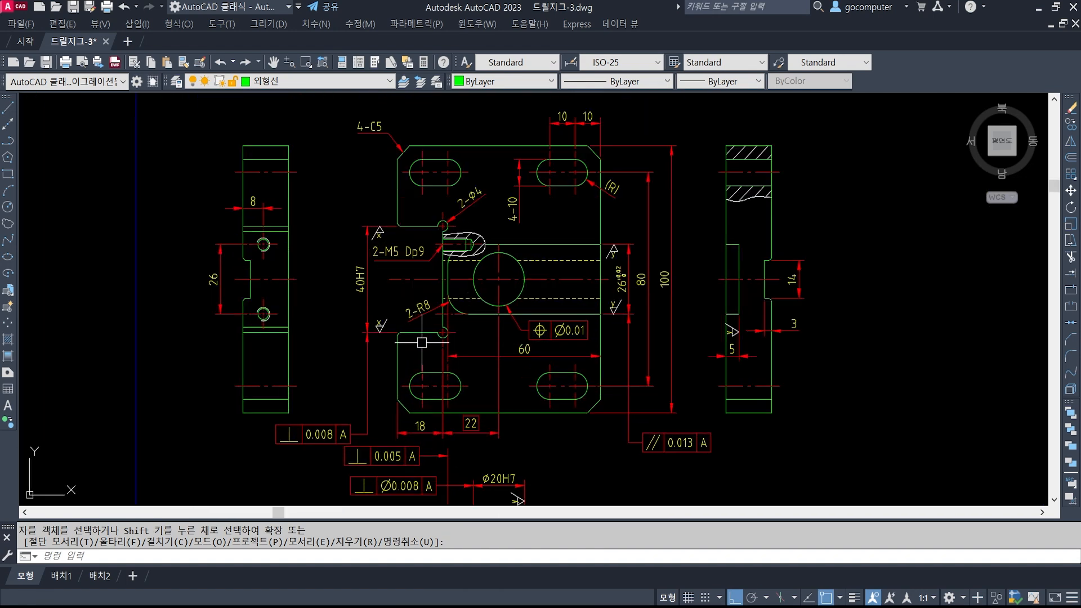
pyautogui.moveTo(492, 229); pyautogui.dragTo(480, 323, button='middle')
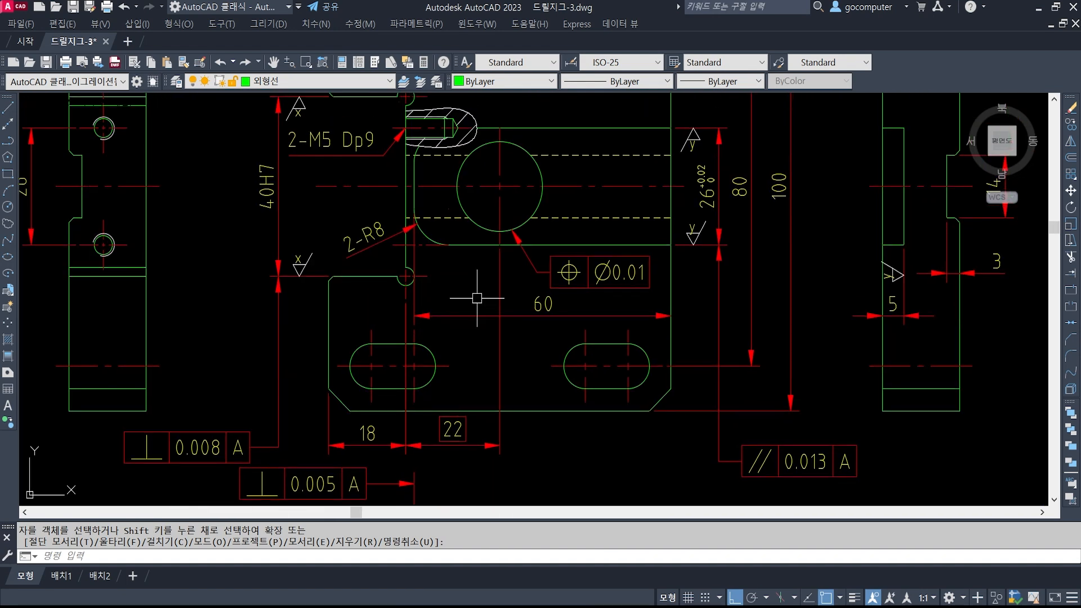
pyautogui.press('Escape')
pyautogui.click(499, 165)
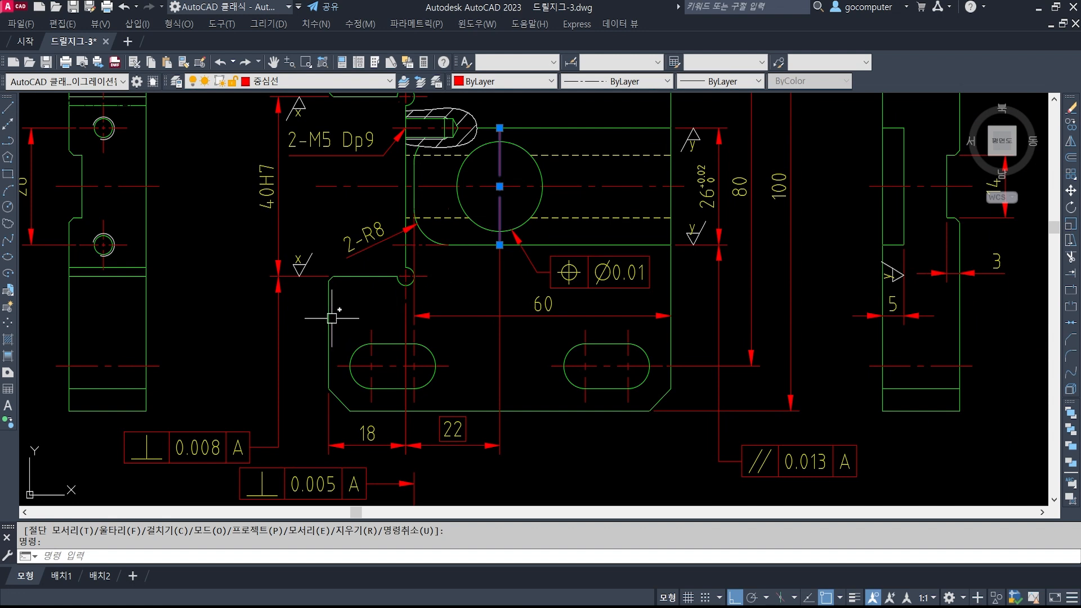
pyautogui.click(329, 314)
pyautogui.moveTo(591, 437); pyautogui.dragTo(590, 421, button='middle')
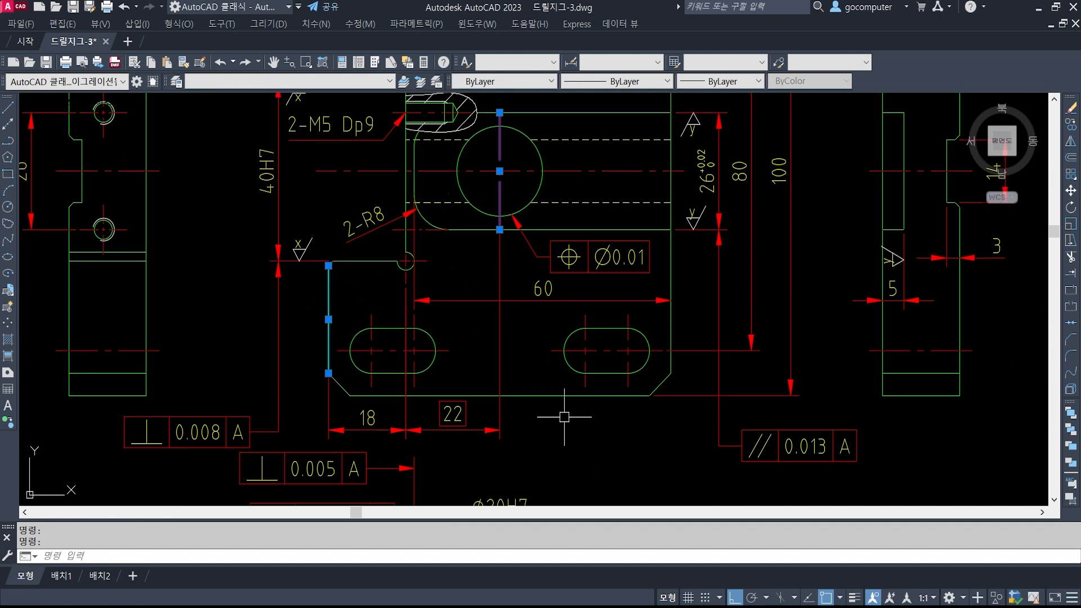
pyautogui.moveTo(484, 411); pyautogui.dragTo(480, 361, button='middle')
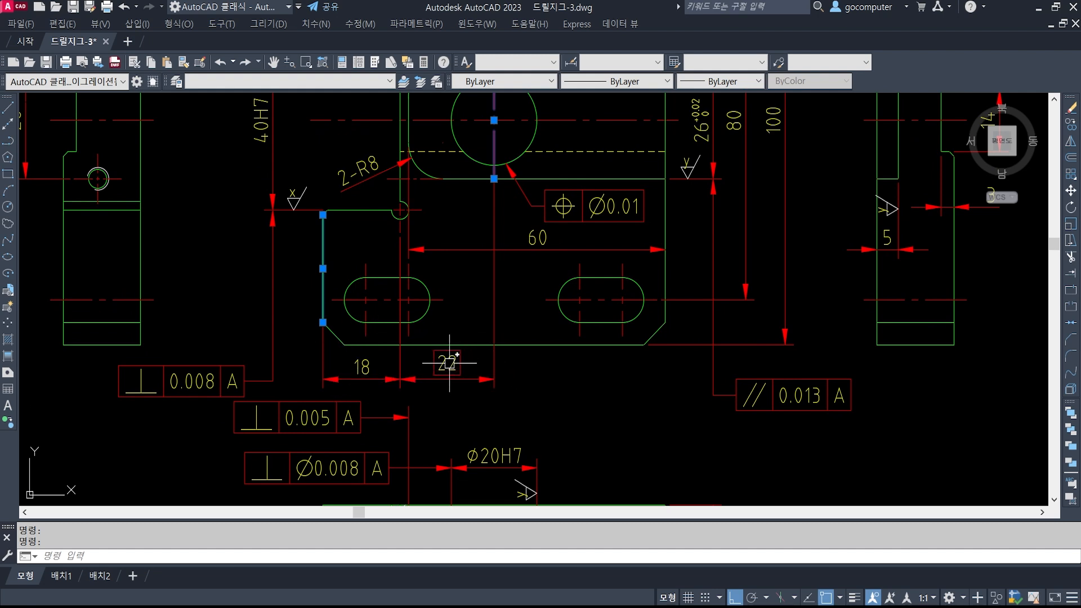
pyautogui.scroll(-4, 550, 356)
pyautogui.moveTo(753, 462); pyautogui.dragTo(688, 394, button='middle')
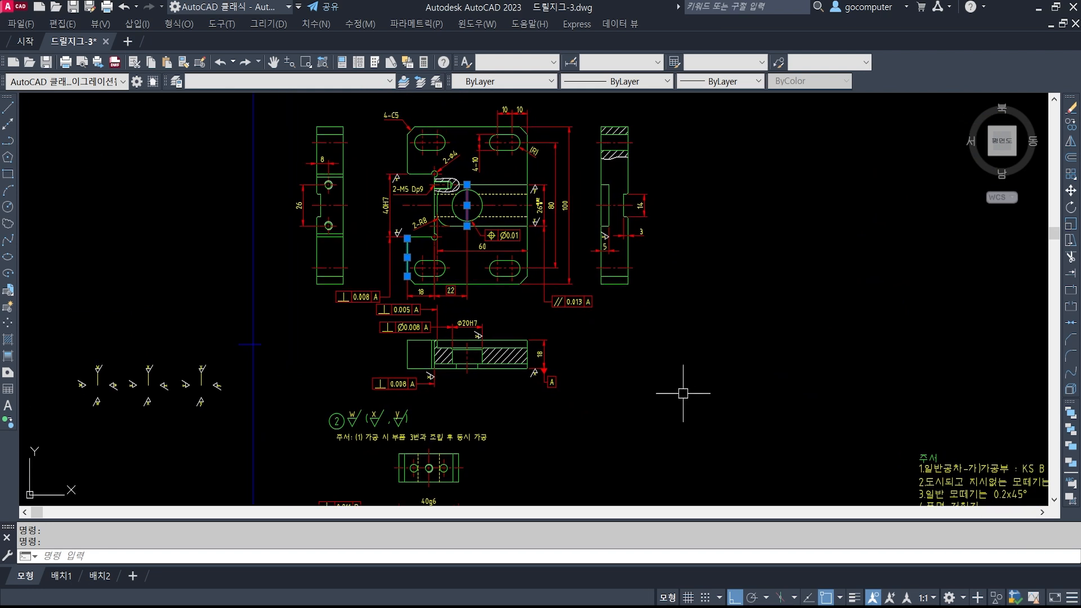
pyautogui.moveTo(732, 487); pyautogui.dragTo(625, 359, button='middle')
pyautogui.moveTo(717, 418); pyautogui.dragTo(683, 363, button='middle')
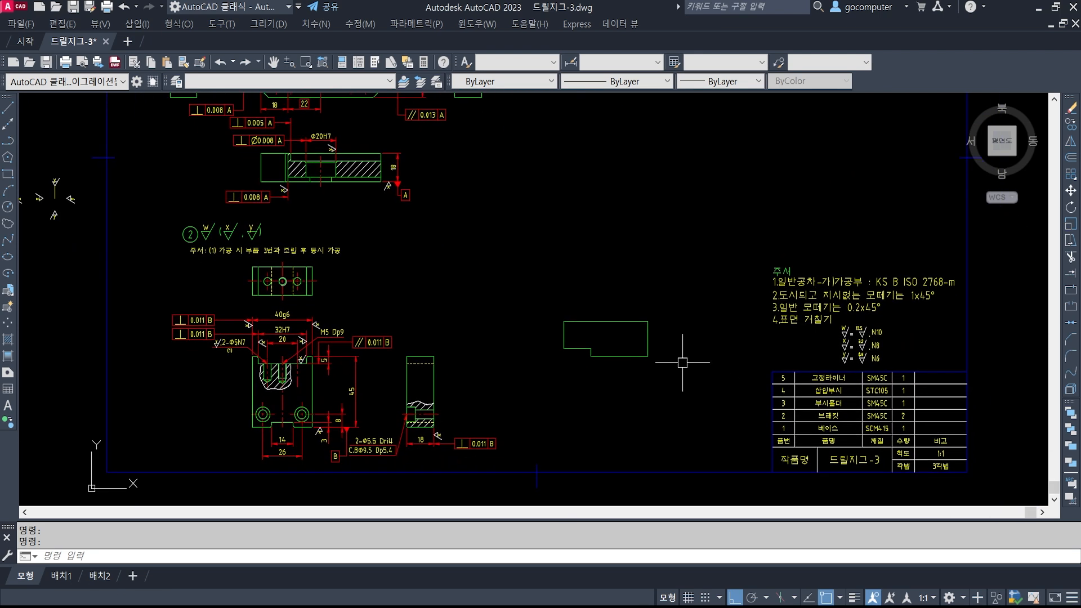
pyautogui.press('Escape')
# Offset the bush holder outline's left edge 40 mm to the right for the bore's centre line
pyautogui.scroll(3, 610, 328)
pyautogui.moveTo(619, 353); pyautogui.dragTo(567, 339, button='middle')
pyautogui.write('o')
pyautogui.press('Return')
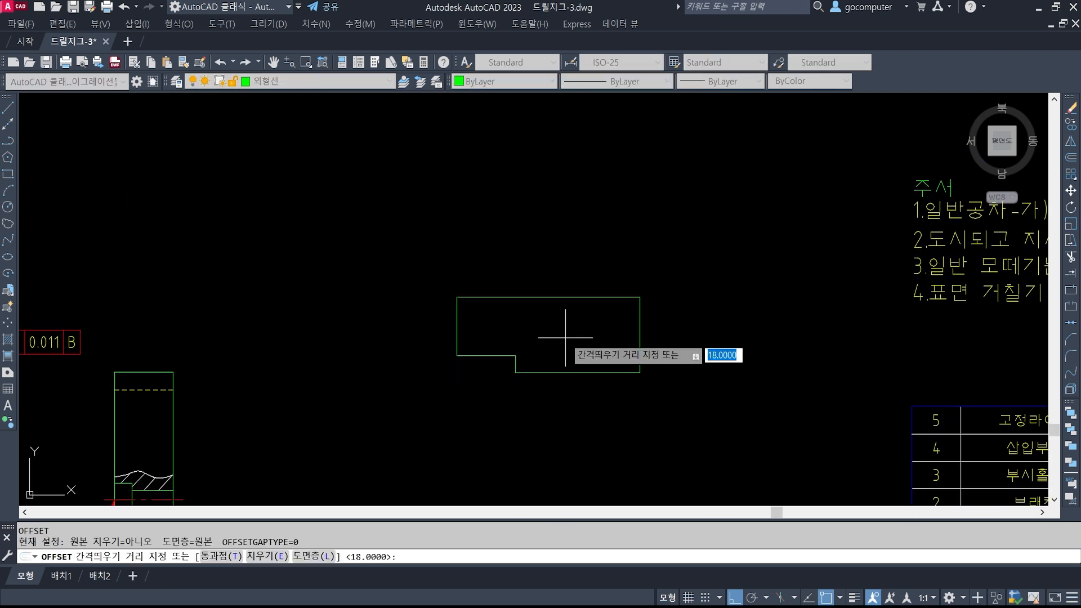
pyautogui.write('40')
pyautogui.press('Return')
pyautogui.click(459, 323)
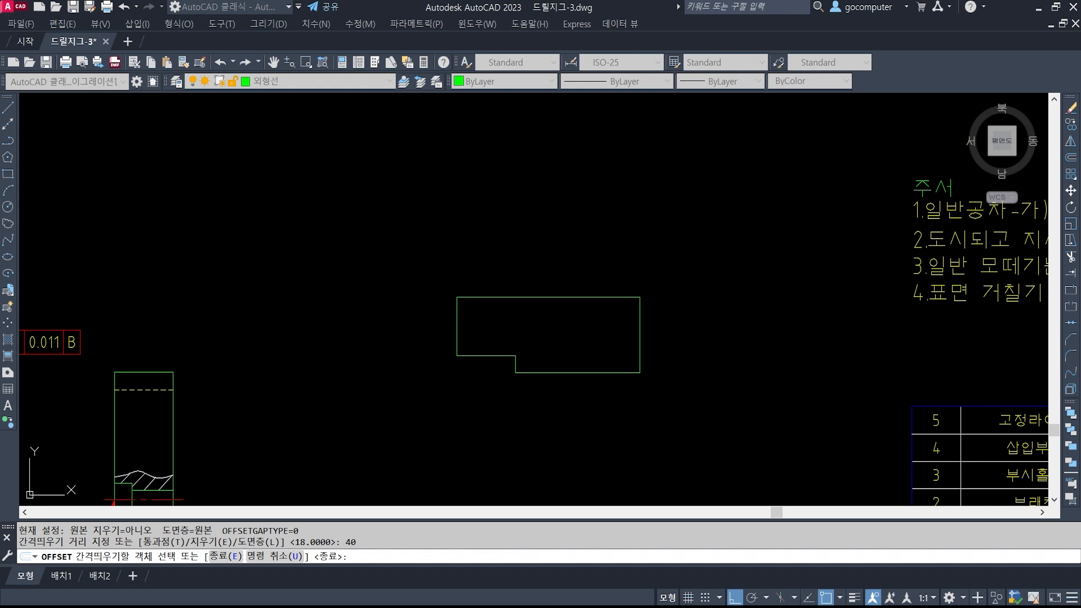
pyautogui.click(609, 361)
pyautogui.press('Return')
# Extend the bore's centre line down to the bush holder's bottom edge
pyautogui.write('ex')
pyautogui.press('Return')
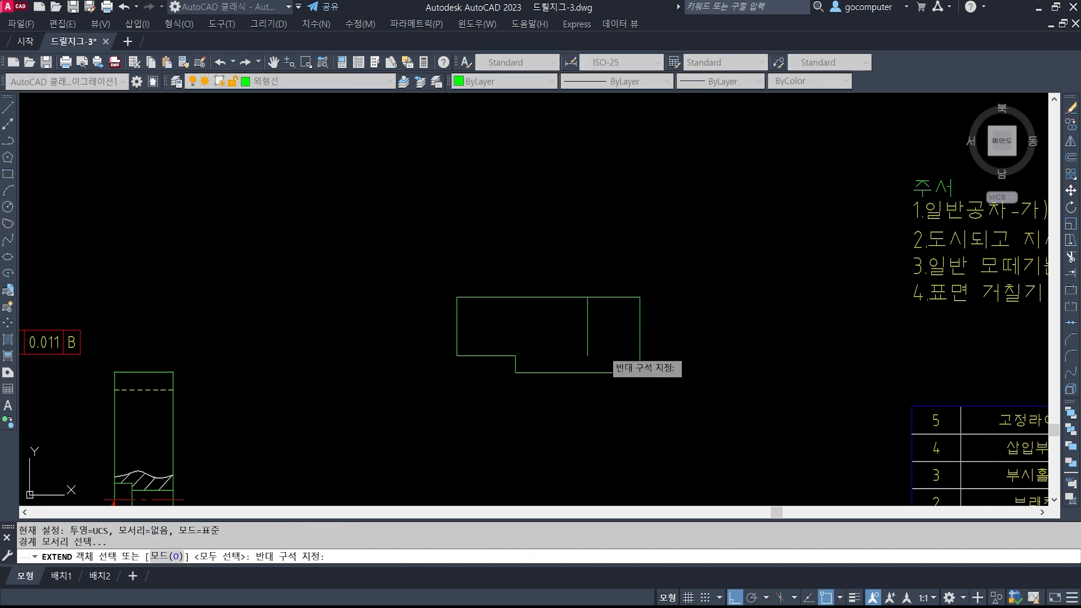
pyautogui.click(588, 360)
pyautogui.scroll(2, 594, 342)
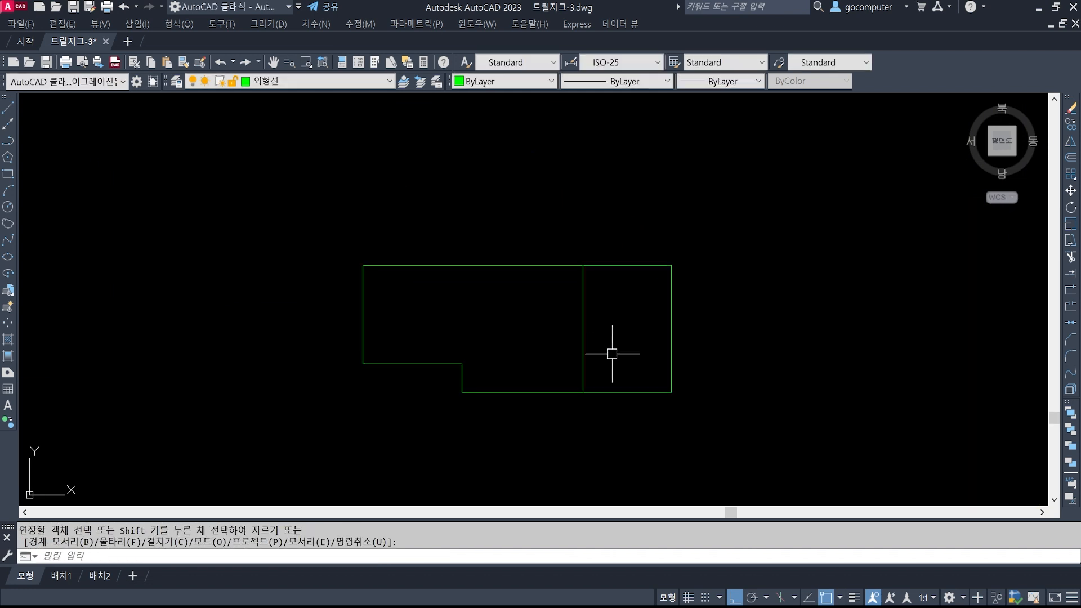
pyautogui.press('Escape')
# Offset the bore's centre line 13 mm to both sides for the bore walls
pyautogui.write('o')
pyautogui.press('Return')
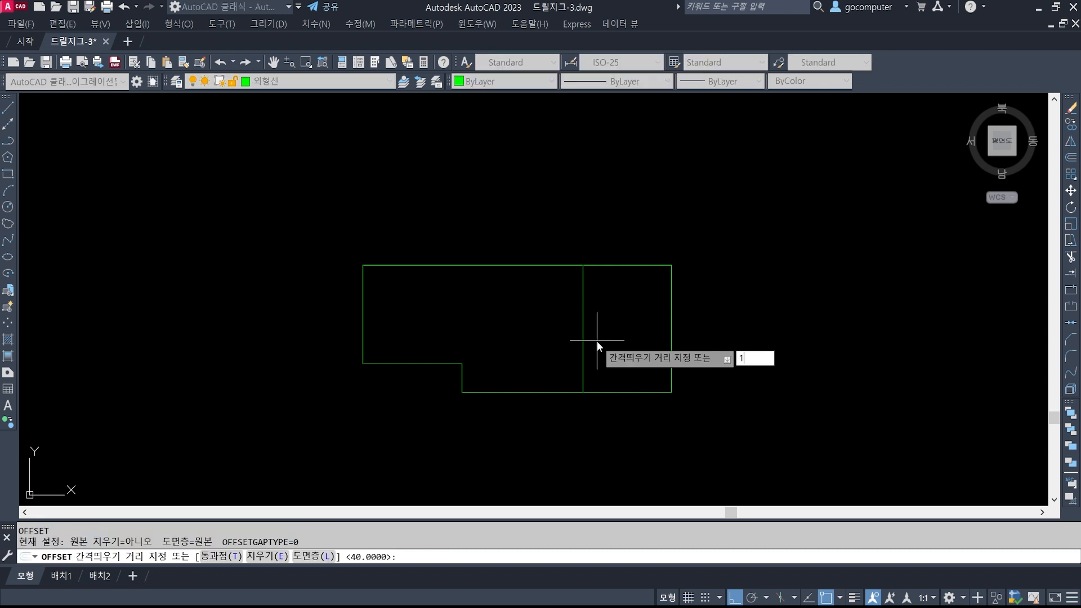
pyautogui.write('13')
pyautogui.press('Return')
pyautogui.click(586, 338)
pyautogui.click(627, 338)
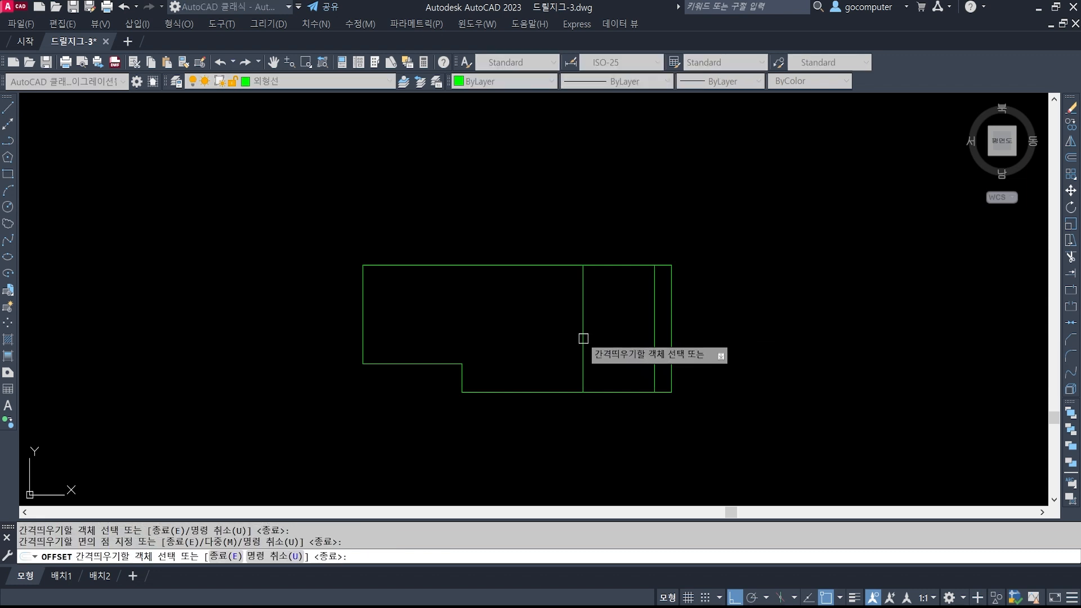
pyautogui.click(584, 341)
pyautogui.click(497, 336)
pyautogui.press('Return')
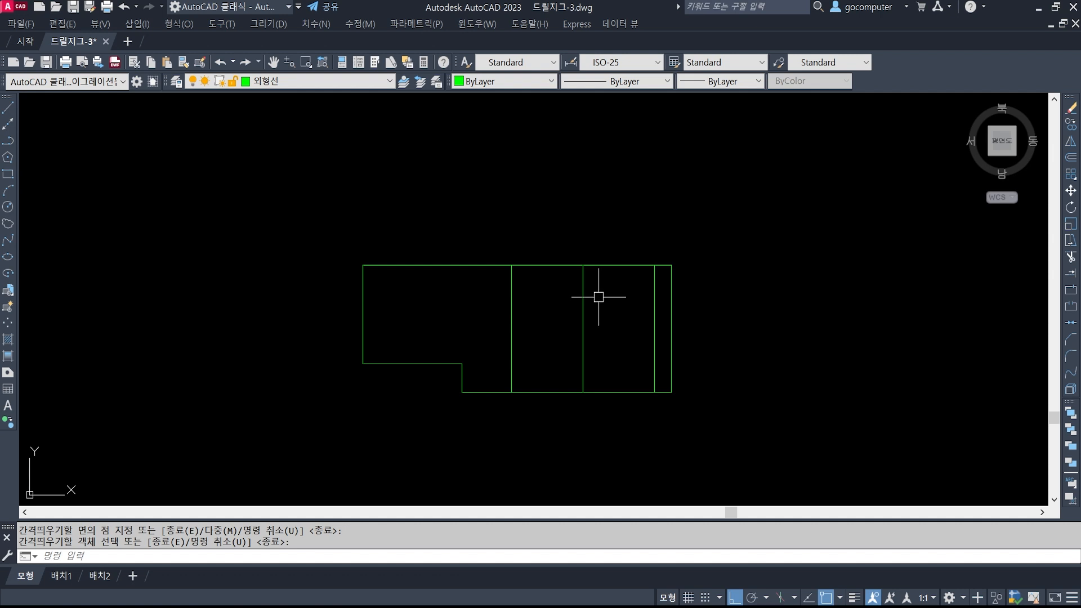
# In the assembly image 드릴지그-3.jpg, examine the upper edge of the bush holder's bore in the section view where the liner enters
pyautogui.press('Return')
pyautogui.click(655, 291)
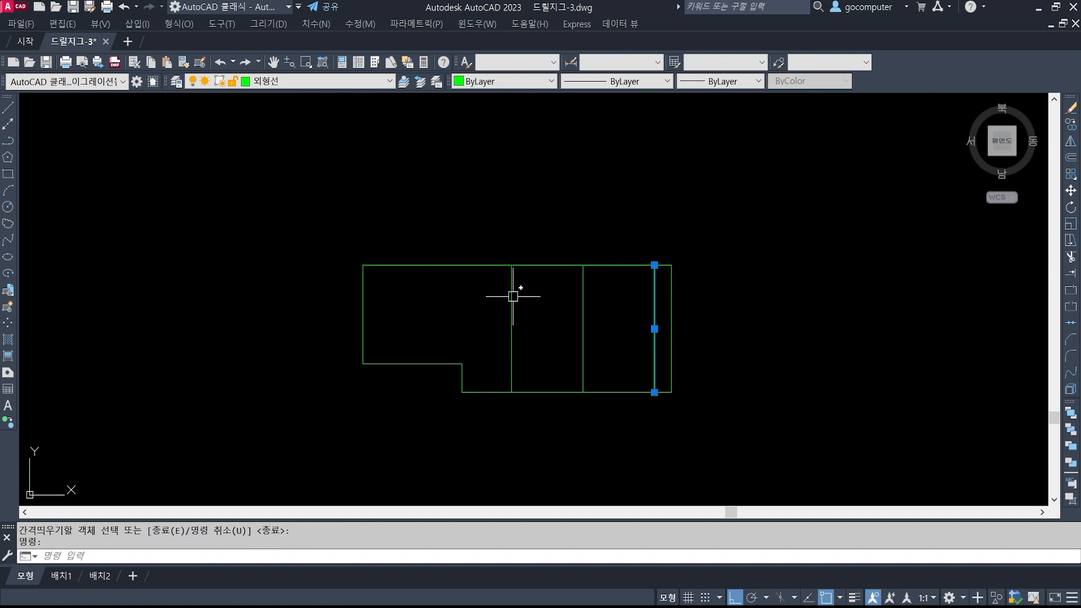
pyautogui.click(512, 295)
pyautogui.press('Escape')
pyautogui.hotkey('alt', 'Tab')
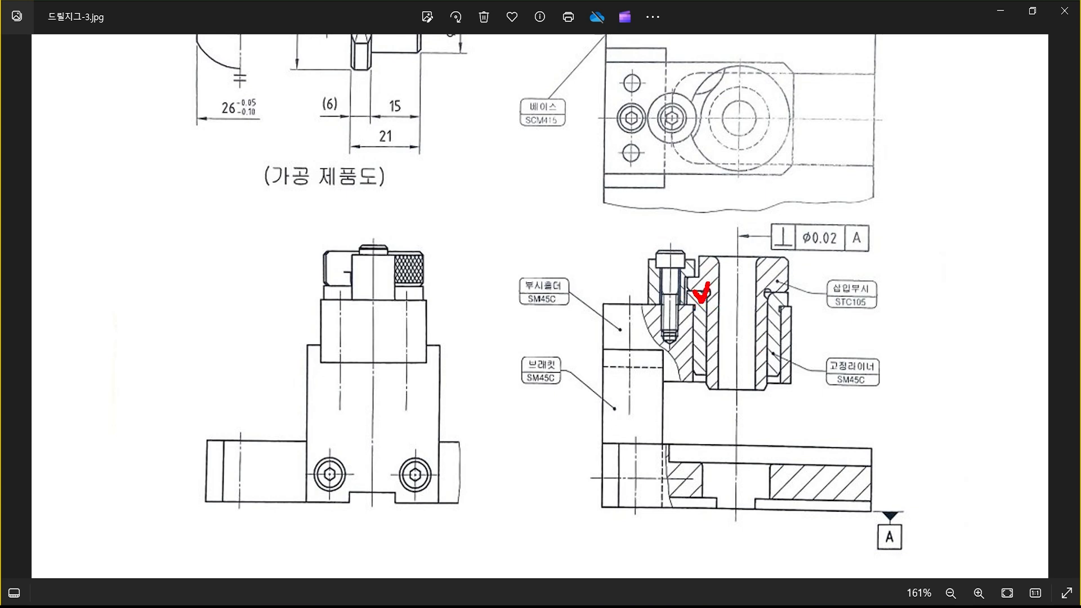
pyautogui.moveTo(719, 150)
pyautogui.mouseDown()
pyautogui.moveTo(721, 256)
pyautogui.moveTo(734, 217)
pyautogui.mouseUp()
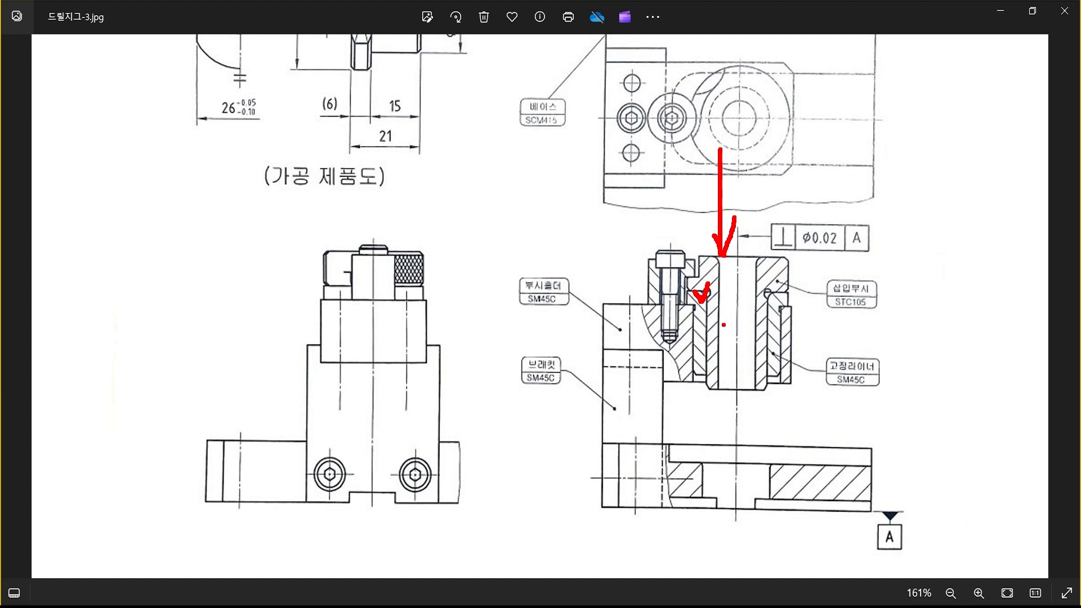
pyautogui.keyDown('ctrl'); pyautogui.moveTo(680, 299); pyautogui.dragTo(788, 324); pyautogui.keyUp('ctrl')
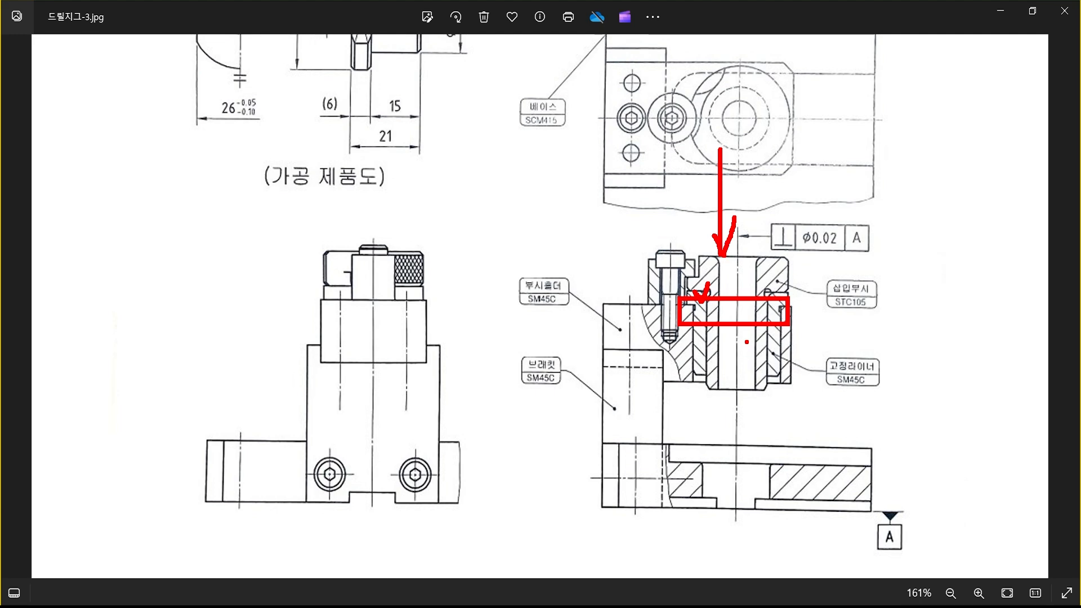
pyautogui.press('Escape')
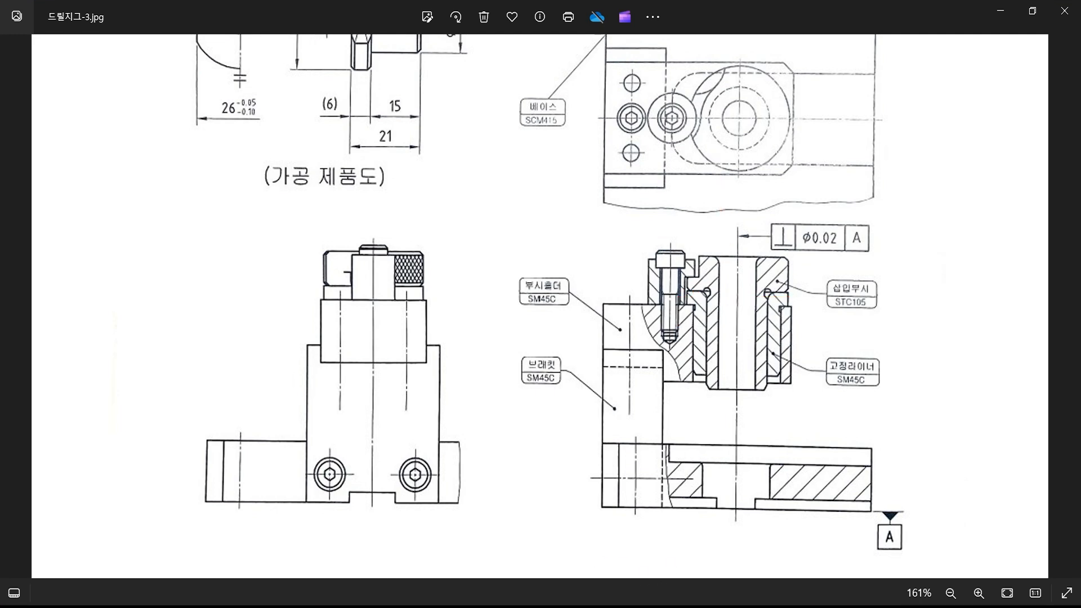
# Back in AutoCAD, chamfer the bore's upper left corner with 1 mm distances in no-trim mode
pyautogui.hotkey('alt', 'Tab')
pyautogui.write('c')
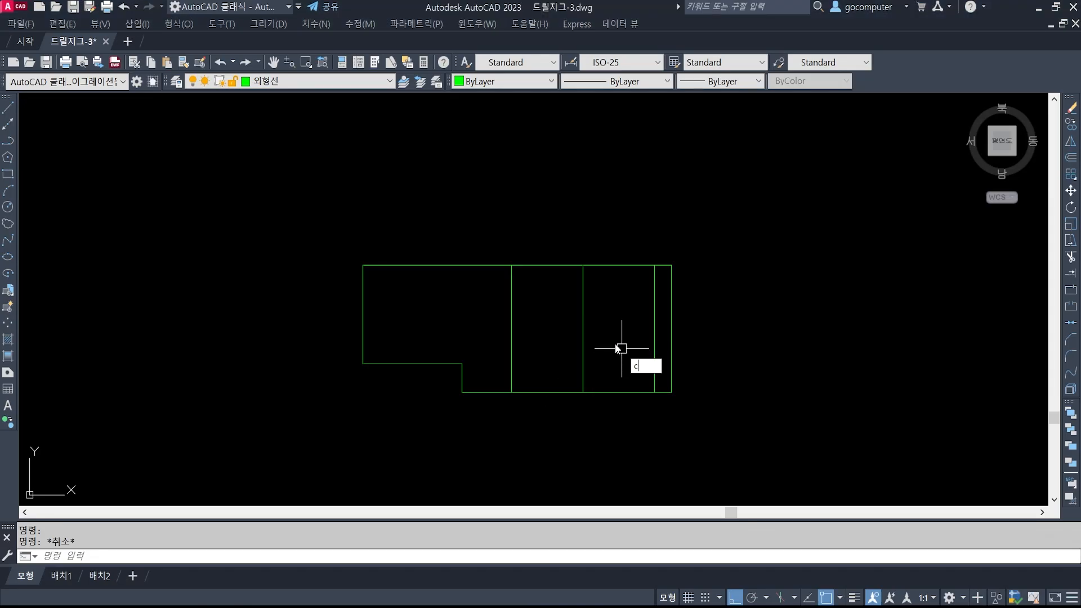
pyautogui.write('ha')
pyautogui.press('Return')
pyautogui.write('d')
pyautogui.press('Return')
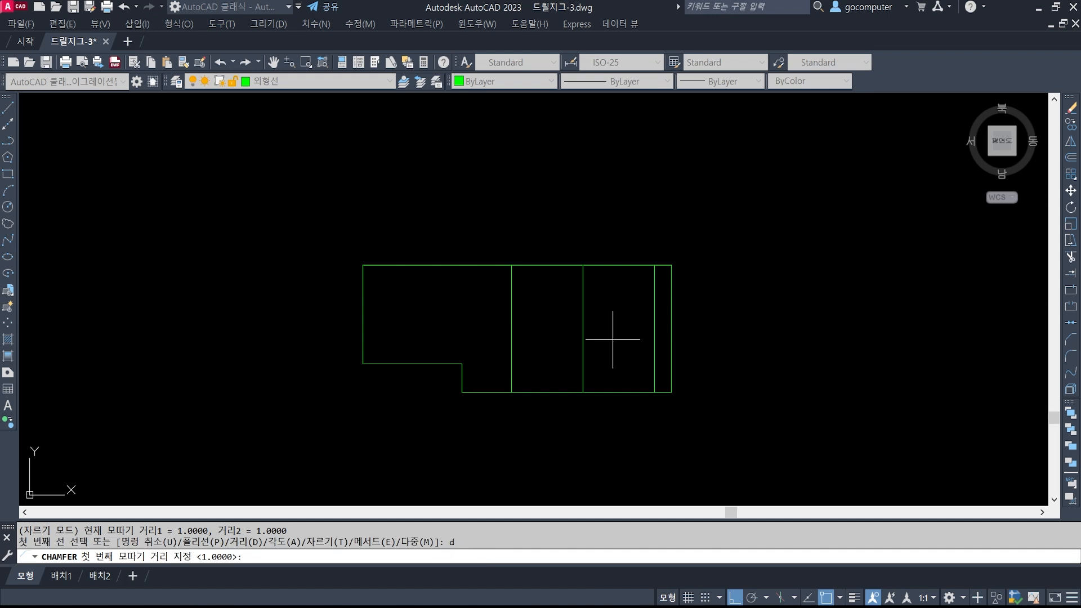
pyautogui.write('1')
pyautogui.press('Return')
pyautogui.press('Return')
pyautogui.write('t')
pyautogui.press('Return')
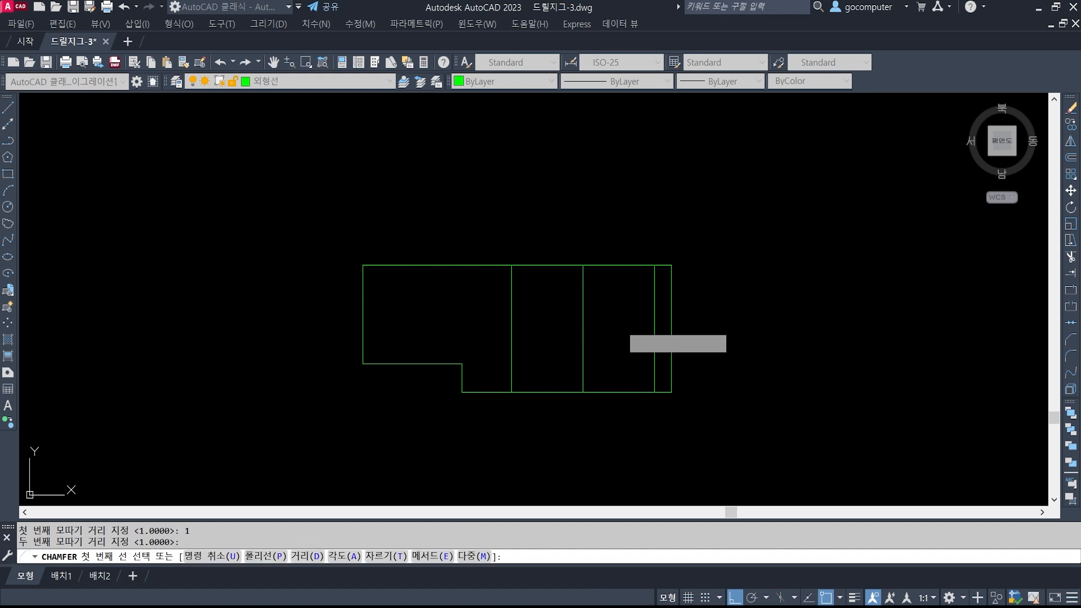
pyautogui.write('n')
pyautogui.press('Return')
pyautogui.click(511, 280)
pyautogui.click(493, 265)
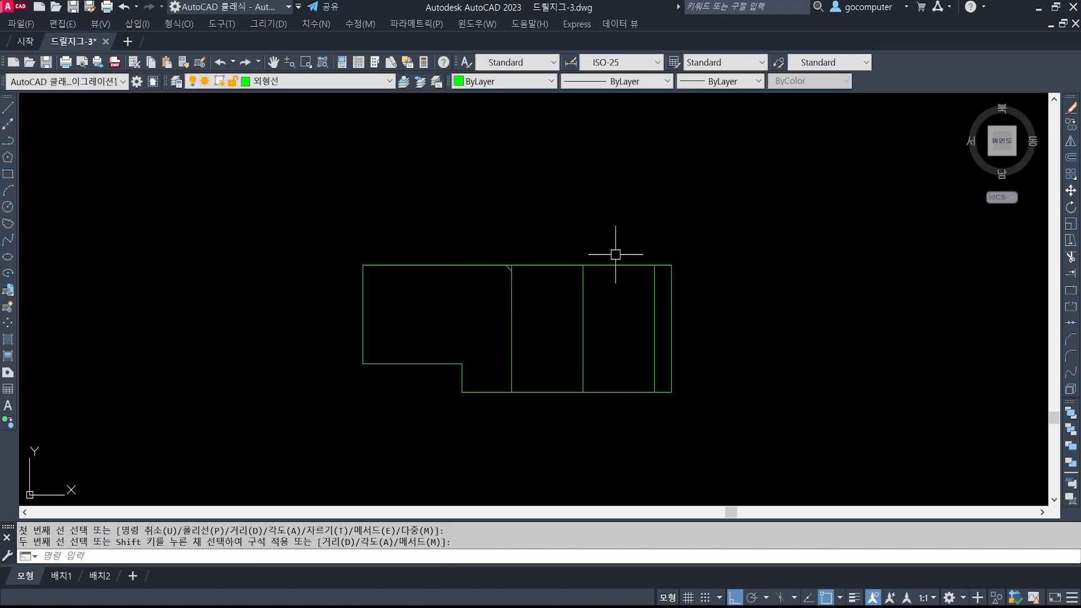
# Chamfer the bore's upper right corner outward with the same 1 mm no-trim settings
pyautogui.press('Return')
pyautogui.click(653, 273)
pyautogui.scroll(4, 652, 268)
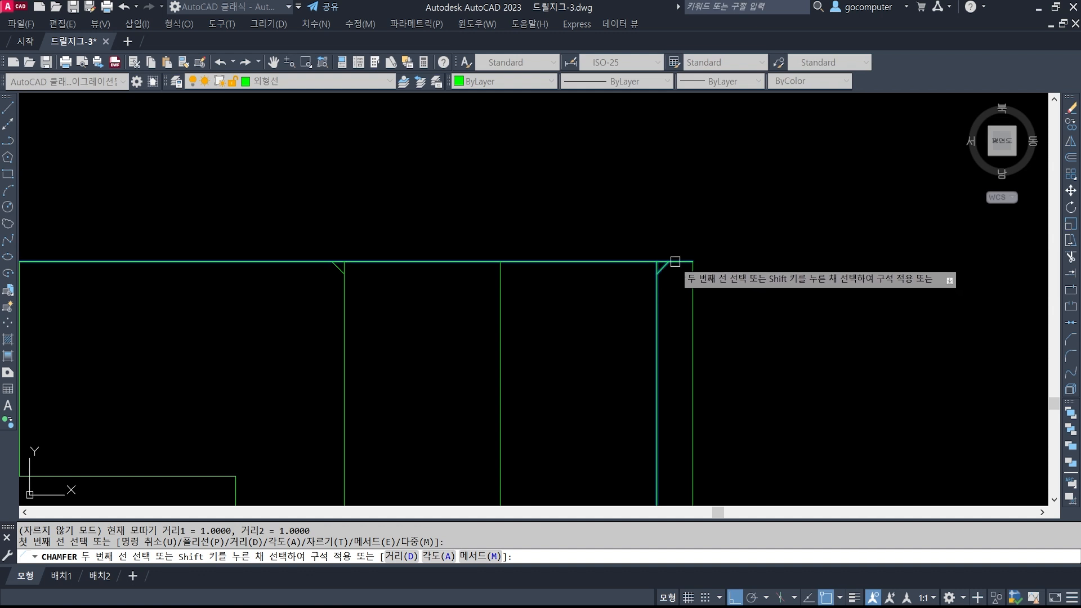
pyautogui.click(674, 262)
# Draw a horizontal line across the bore connecting the lower ends of the two chamfers
pyautogui.write('l')
pyautogui.press('Return')
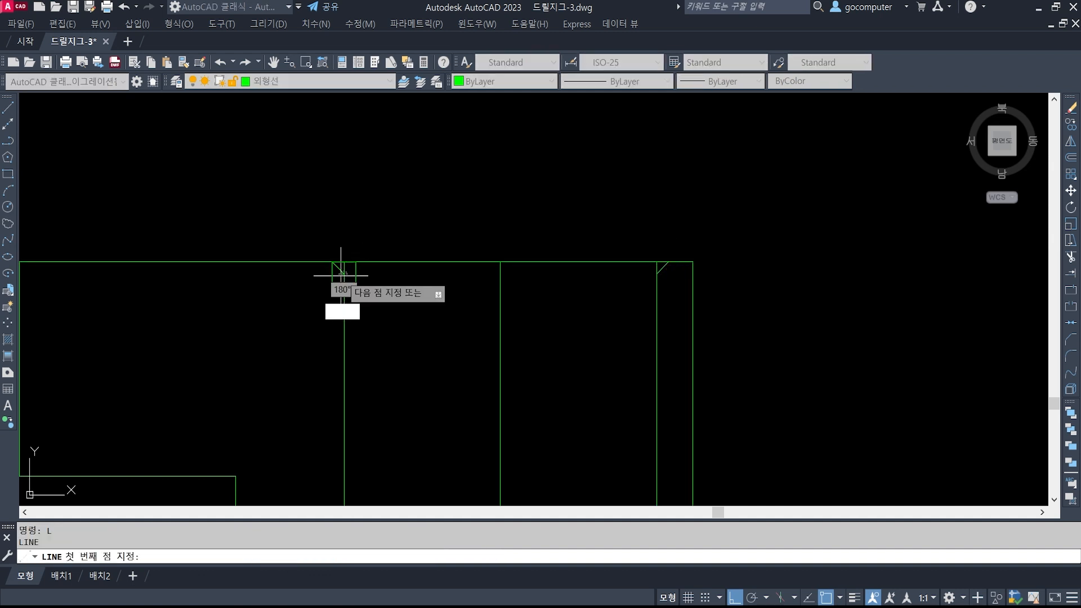
pyautogui.click(344, 274)
pyautogui.click(653, 276)
pyautogui.press('Return')
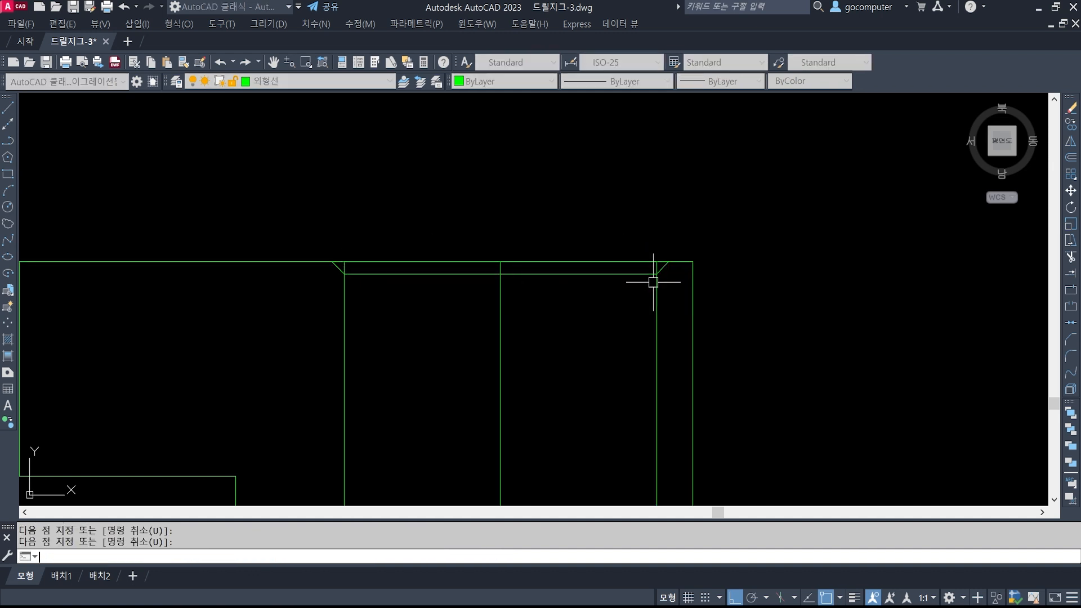
# Trim off the short ends of both bore walls above the chamfer line
pyautogui.write('tr')
pyautogui.press('Return')
pyautogui.scroll(4, 347, 266)
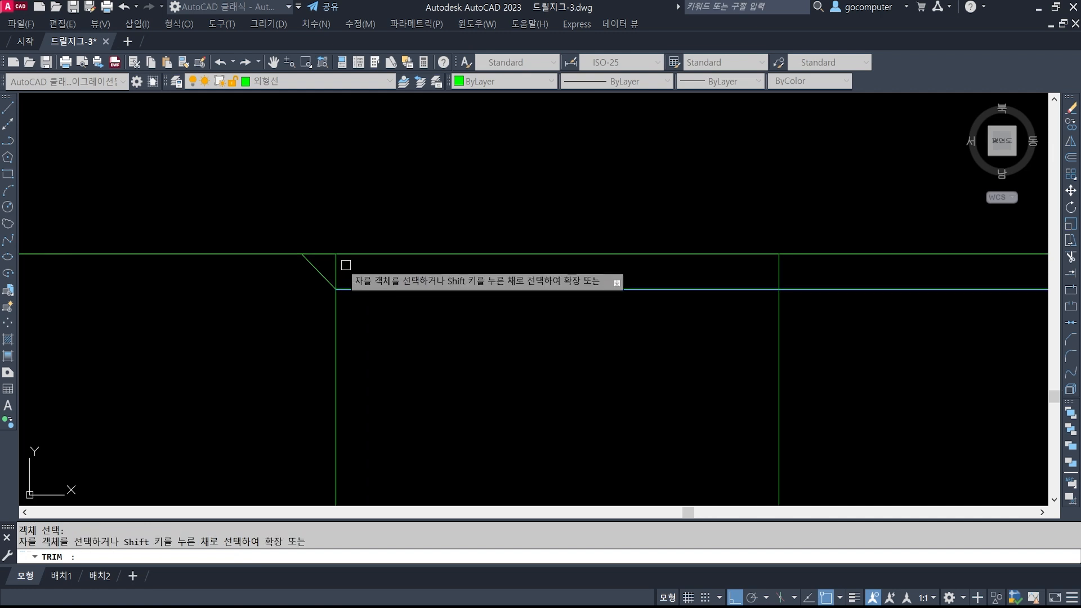
pyautogui.scroll(-3, 338, 295)
pyautogui.scroll(3, 760, 256)
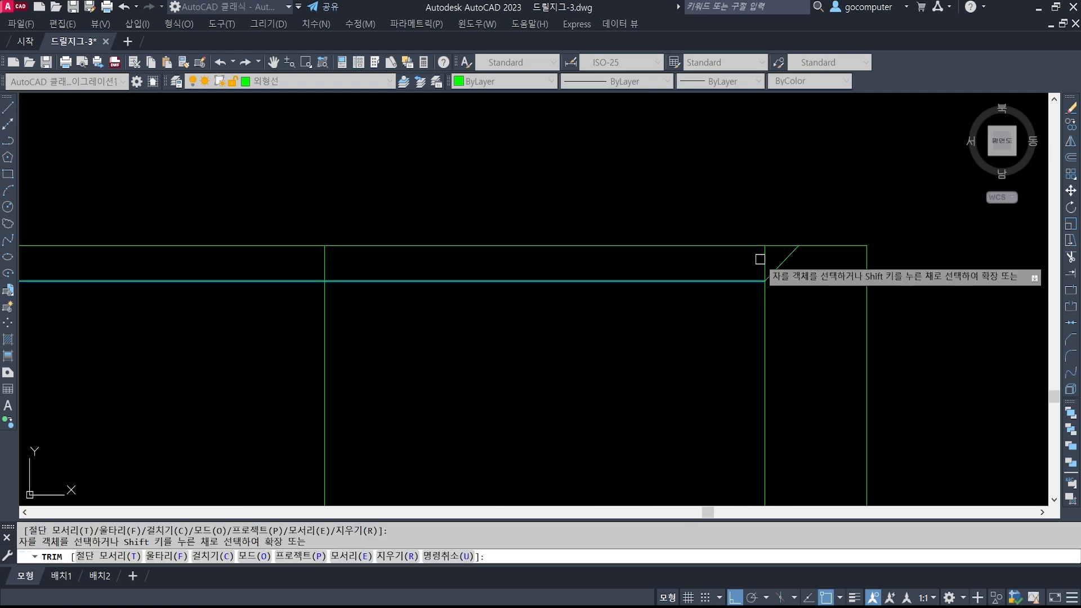
pyautogui.click(765, 260)
pyautogui.press('Escape')
pyautogui.scroll(-6, 698, 288)
pyautogui.scroll(3, 665, 281)
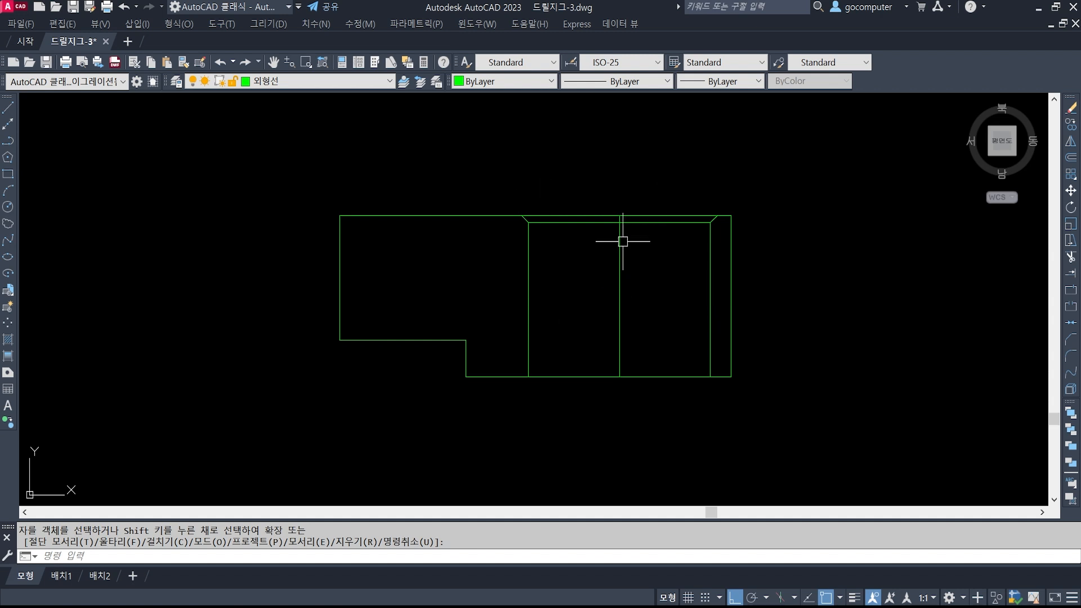
pyautogui.scroll(-5, 648, 254)
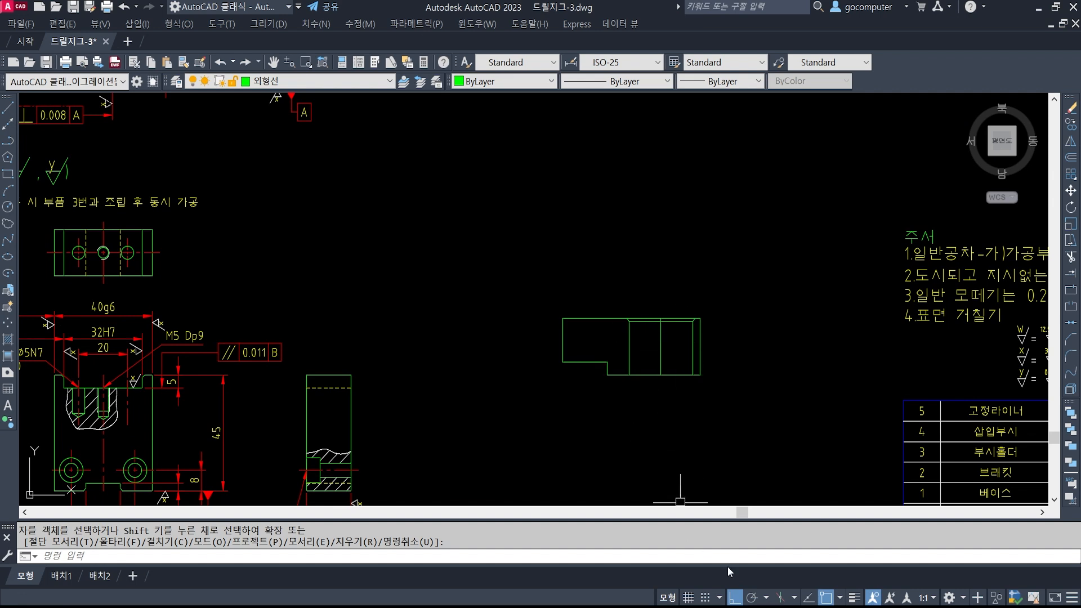
# In the assembly image, examine the bush holder's bolt and pin holes in the plan view and their centre lines in the elevations
pyautogui.hotkey('alt', 'Tab')
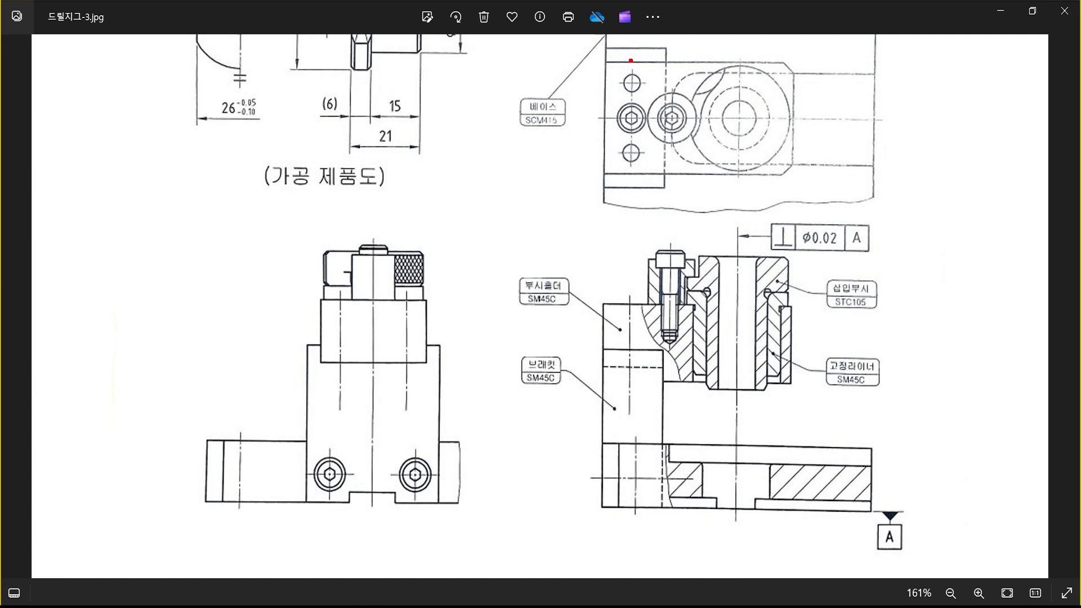
pyautogui.moveTo(628, 68); pyautogui.dragTo(644, 79)
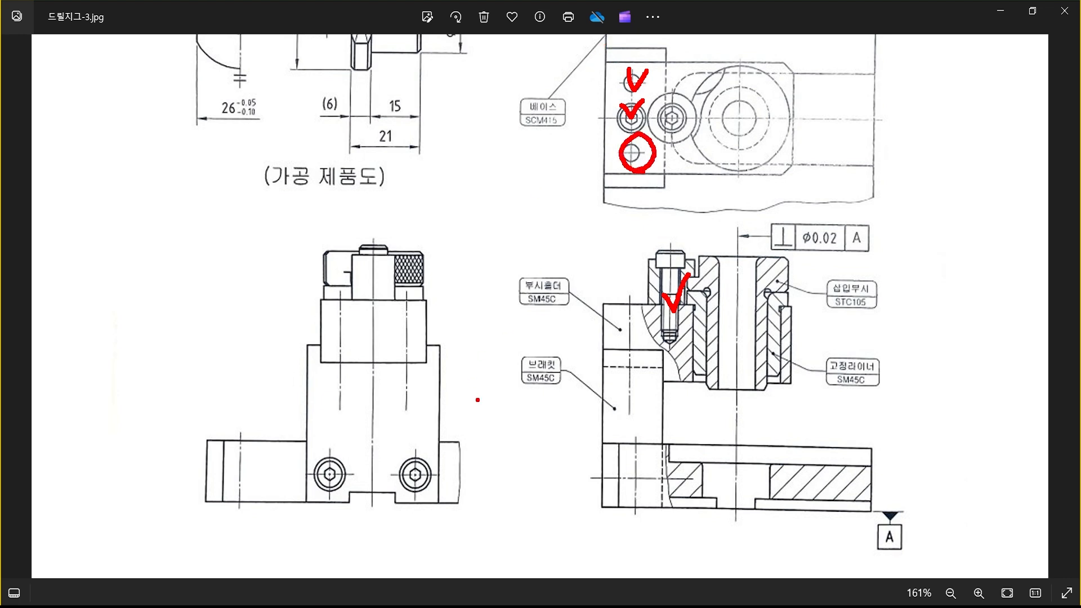
pyautogui.moveTo(447, 440)
pyautogui.mouseDown()
pyautogui.moveTo(375, 350)
pyautogui.moveTo(418, 440)
pyautogui.mouseUp()
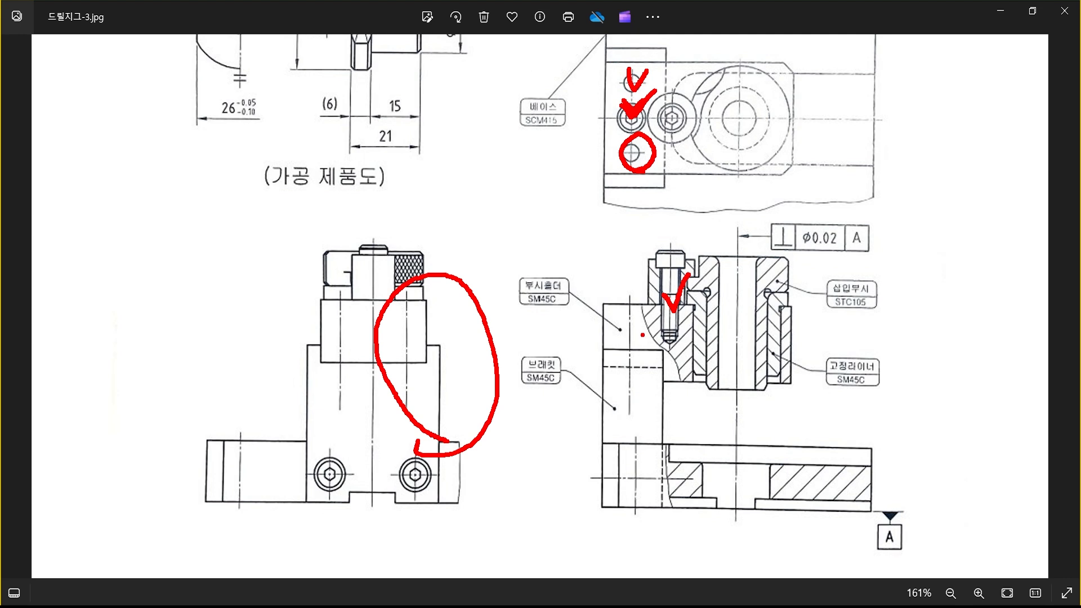
pyautogui.moveTo(615, 336); pyautogui.dragTo(655, 303)
pyautogui.press('Escape')
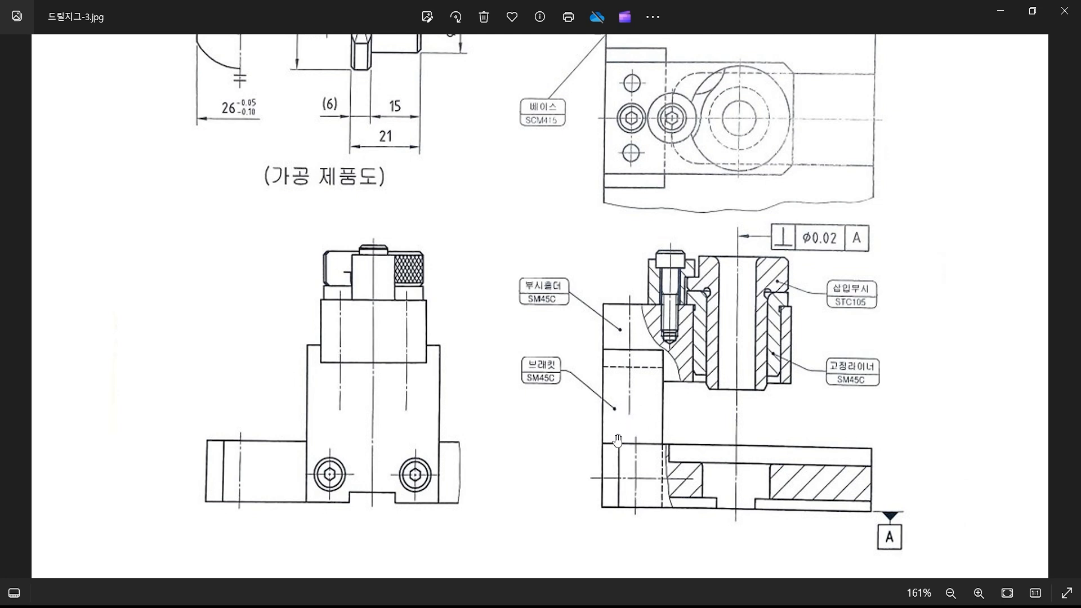
# In the AutoCAD drawing, check the bracket's tapped hole, pin hole and counterbore callouts for sizing the bush holder's bolt hole
pyautogui.hotkey('alt', 'Tab')
pyautogui.scroll(8, 473, 303)
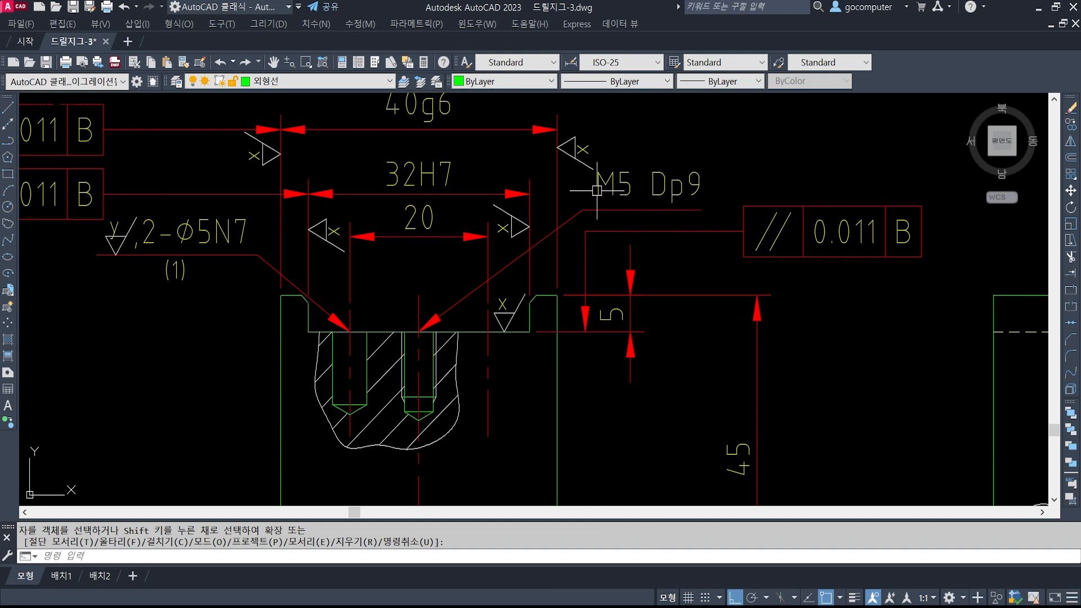
pyautogui.scroll(-3, 479, 270)
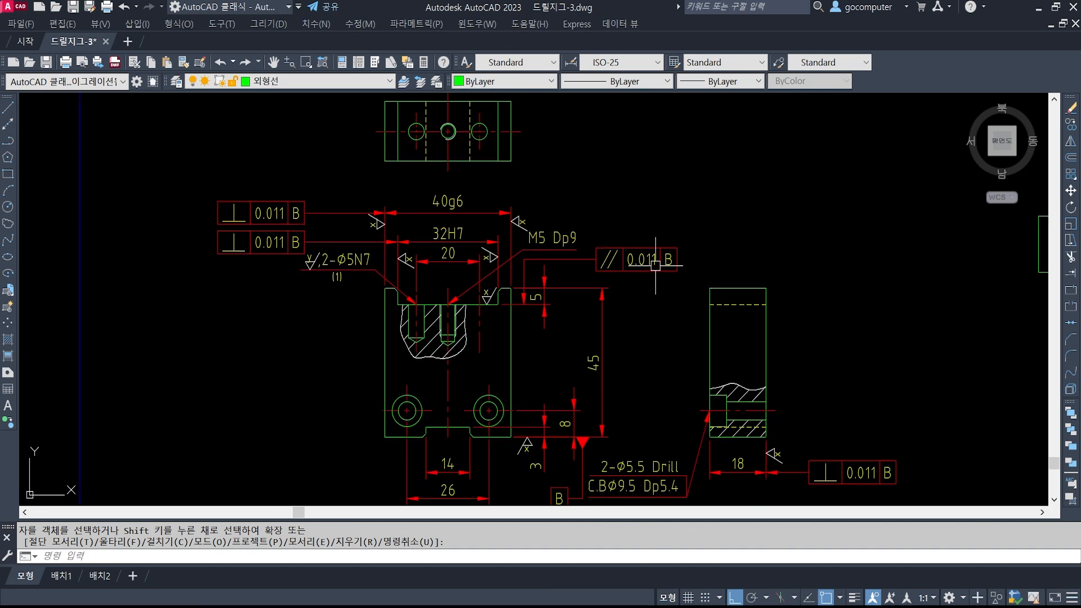
pyautogui.moveTo(796, 302); pyautogui.dragTo(449, 295, button='middle')
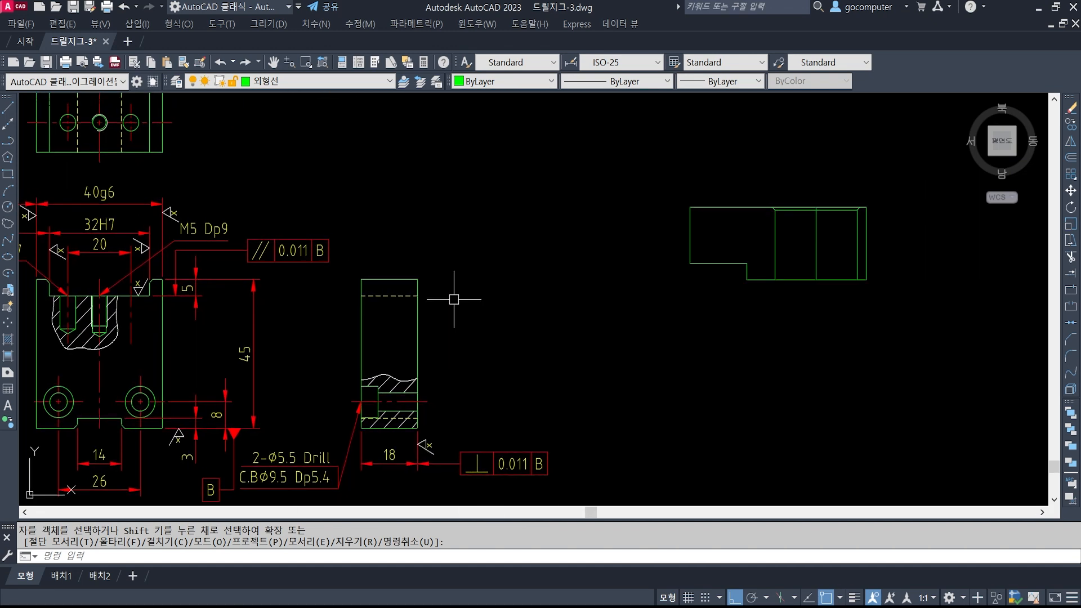
pyautogui.moveTo(759, 257); pyautogui.dragTo(722, 280, button='middle')
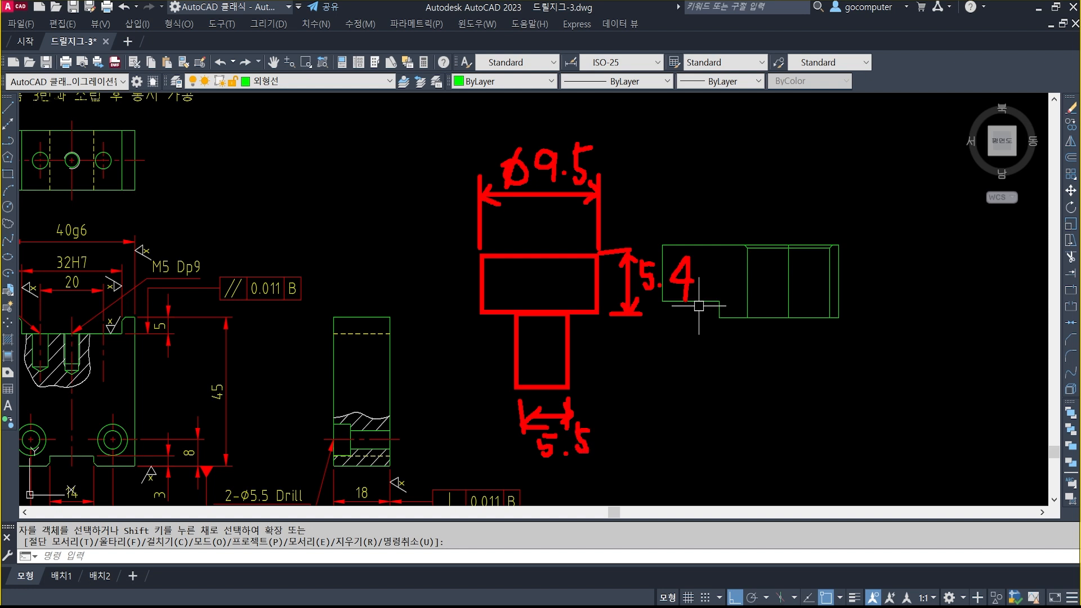
pyautogui.moveTo(653, 481)
pyautogui.mouseDown()
pyautogui.moveTo(541, 480)
pyautogui.moveTo(614, 135)
pyautogui.moveTo(569, 488)
pyautogui.mouseUp()
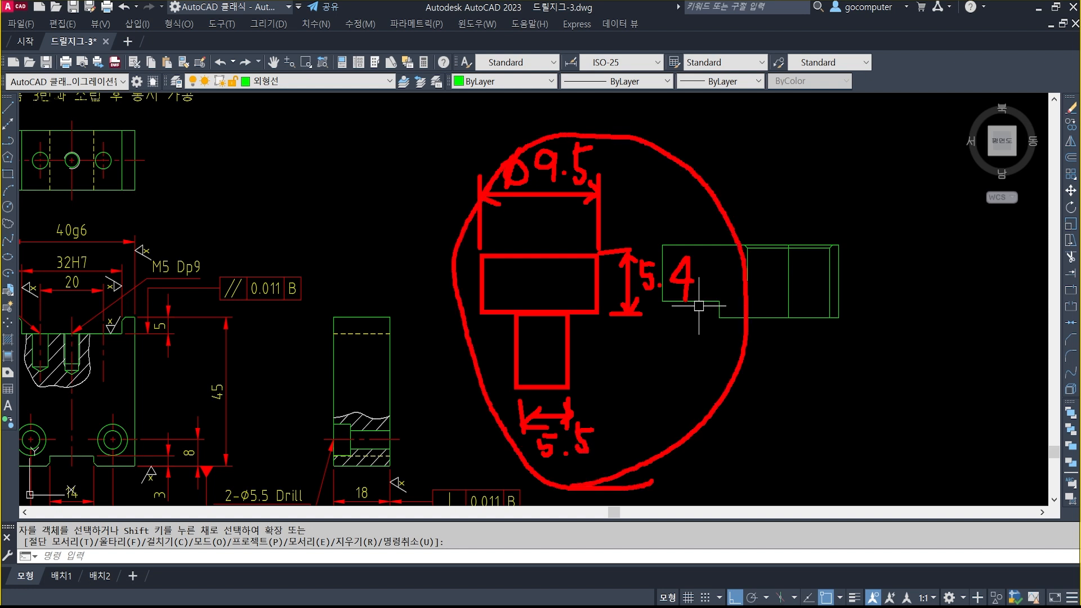
pyautogui.moveTo(777, 339); pyautogui.dragTo(808, 370)
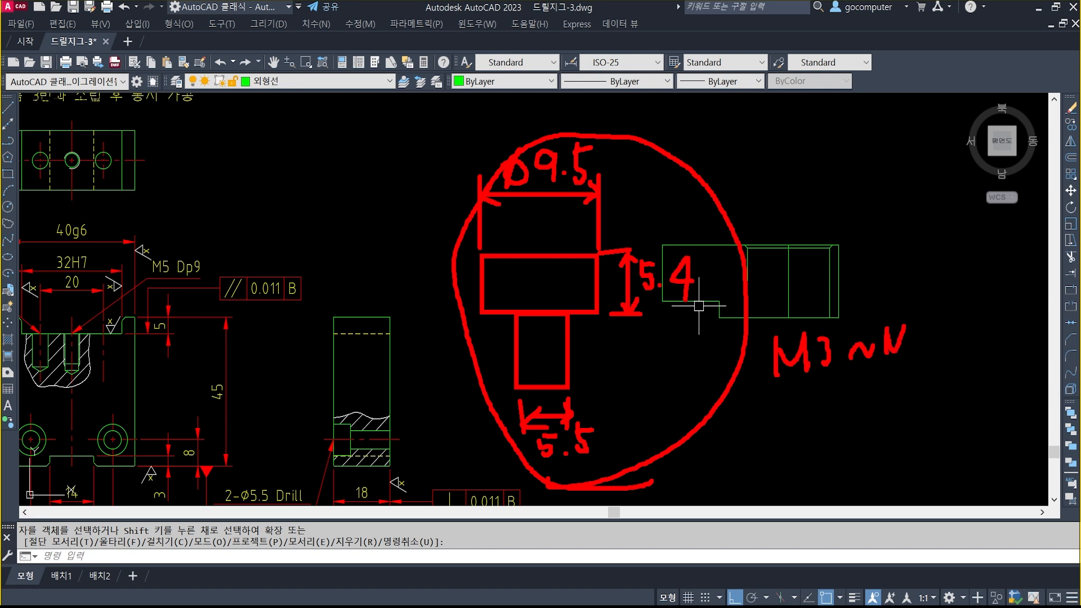
pyautogui.moveTo(918, 404)
pyautogui.mouseDown()
pyautogui.moveTo(741, 364)
pyautogui.moveTo(870, 405)
pyautogui.mouseUp()
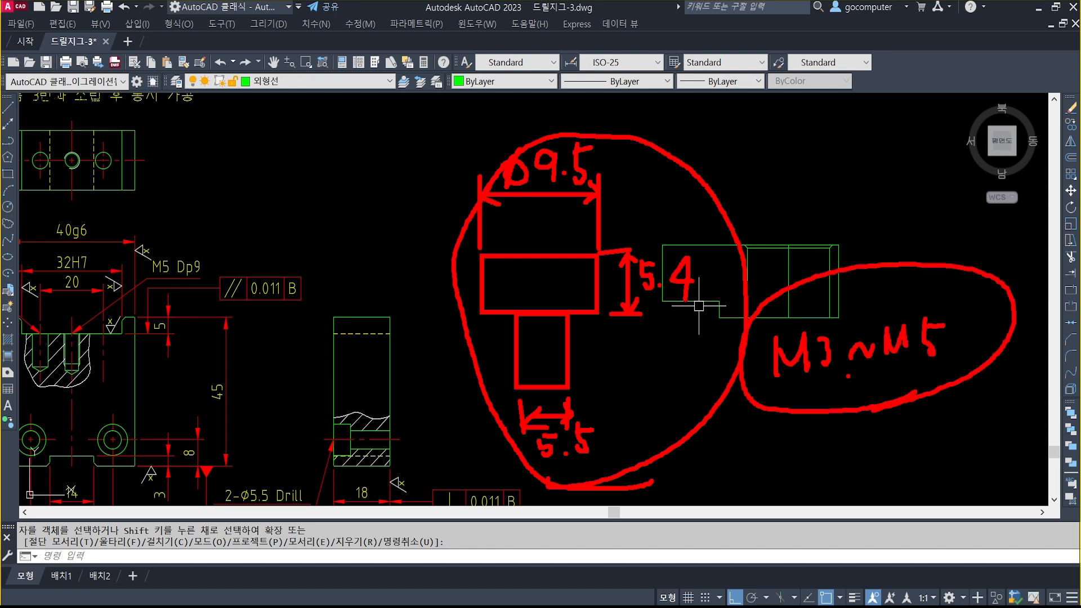
pyautogui.press('Escape')
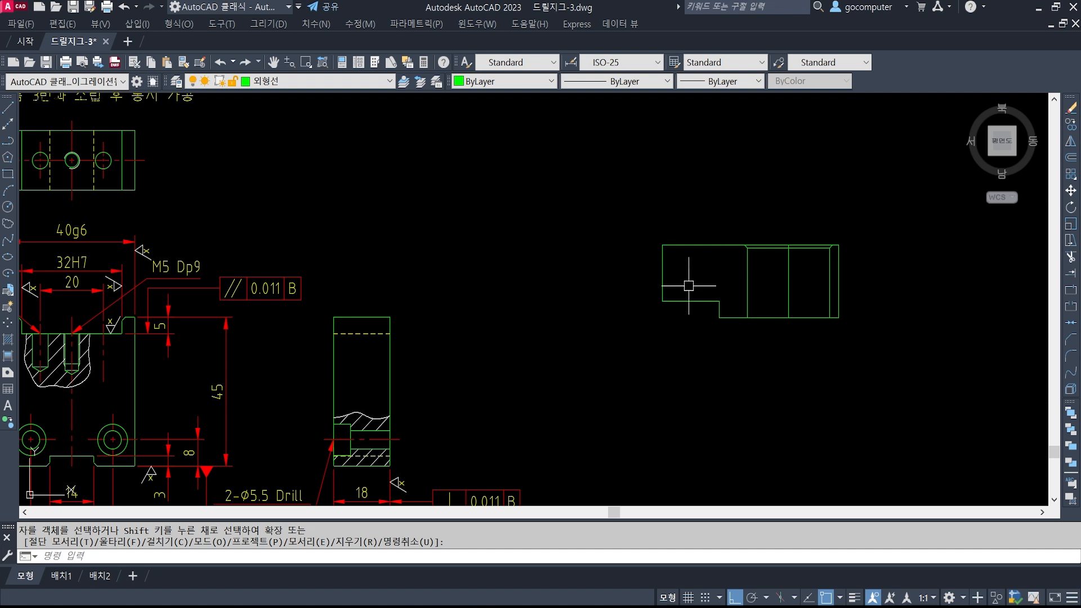
# Compare the bush holder's bolt and pin hole layout in the assembly image with the hole positions in the bracket's plan view
pyautogui.scroll(-5, 691, 276)
pyautogui.scroll(4, 662, 278)
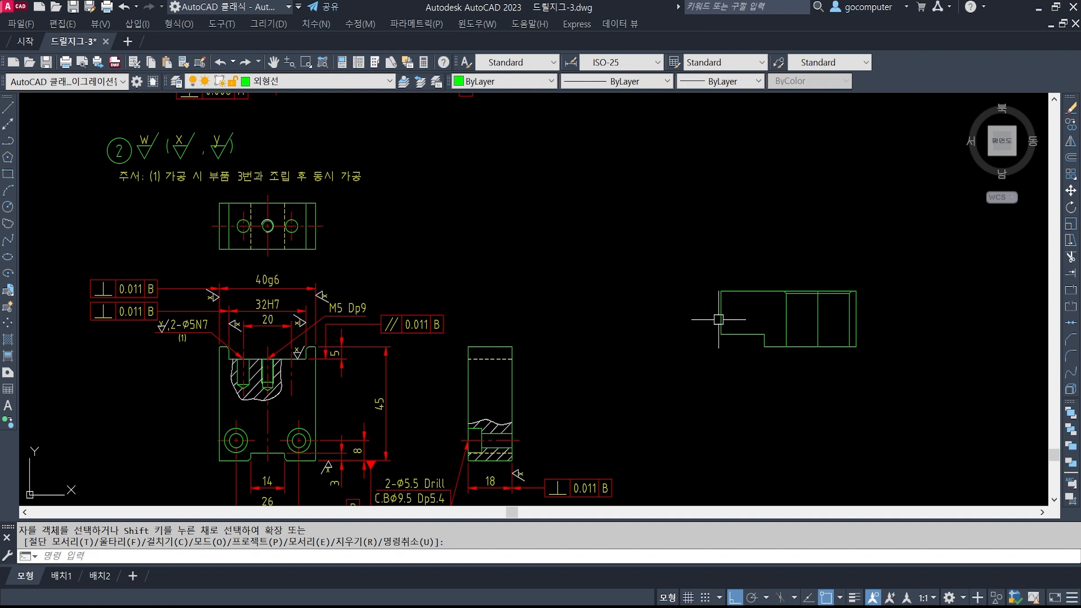
pyautogui.scroll(3, 762, 321)
pyautogui.scroll(-3, 704, 297)
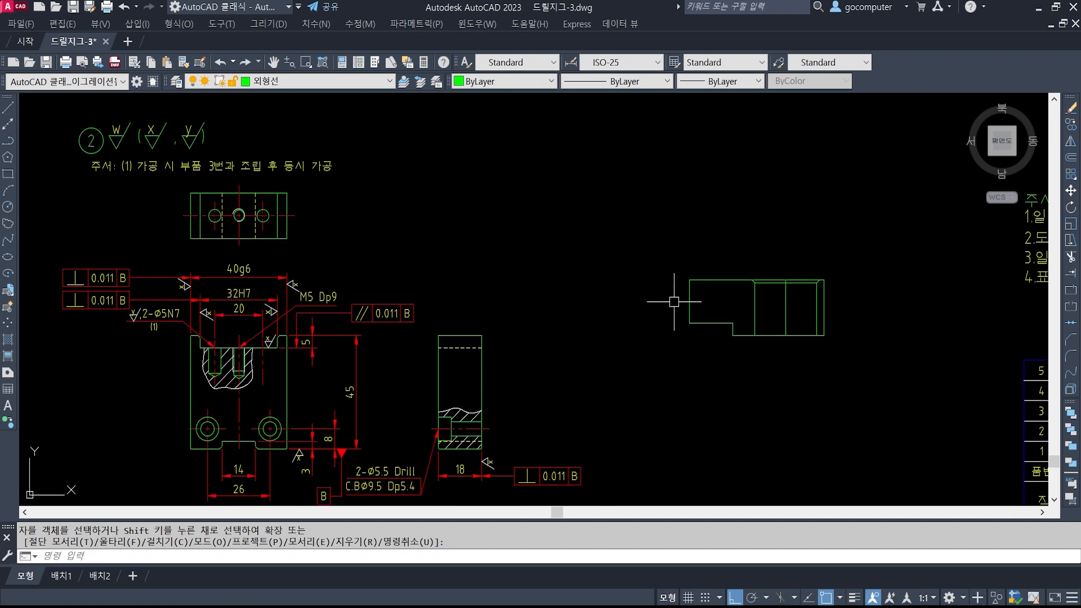
pyautogui.hotkey('alt', 'Tab')
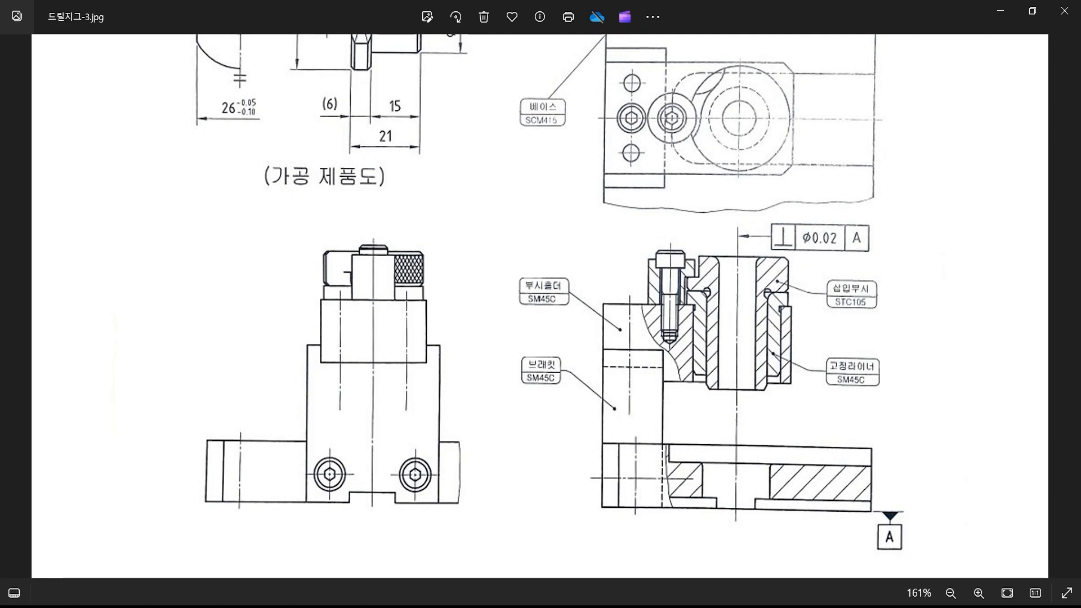
pyautogui.moveTo(570, 606)
pyautogui.click(569, 563)
pyautogui.moveTo(285, 338); pyautogui.dragTo(438, 293, button='middle')
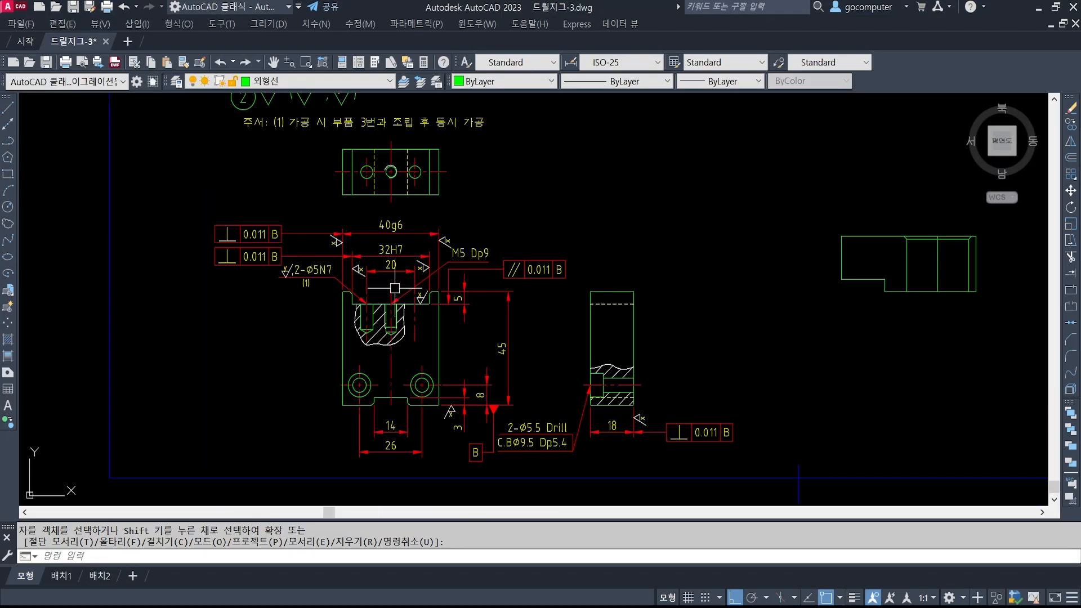
pyautogui.scroll(4, 352, 168)
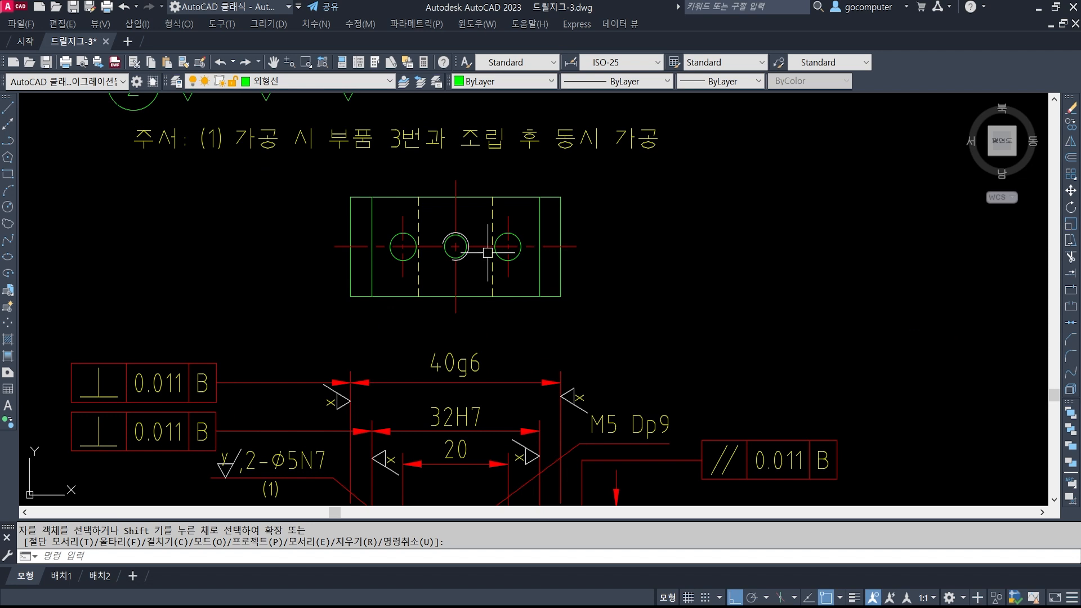
pyautogui.scroll(-3, 445, 299)
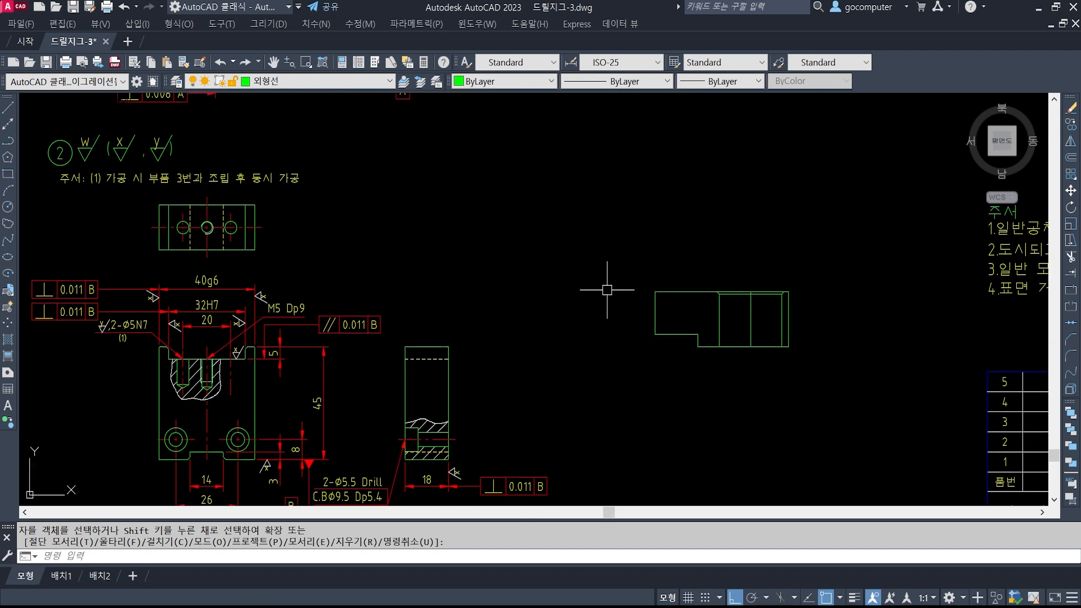
pyautogui.scroll(3, 607, 290)
pyautogui.scroll(-3, 507, 278)
pyautogui.scroll(3, 543, 289)
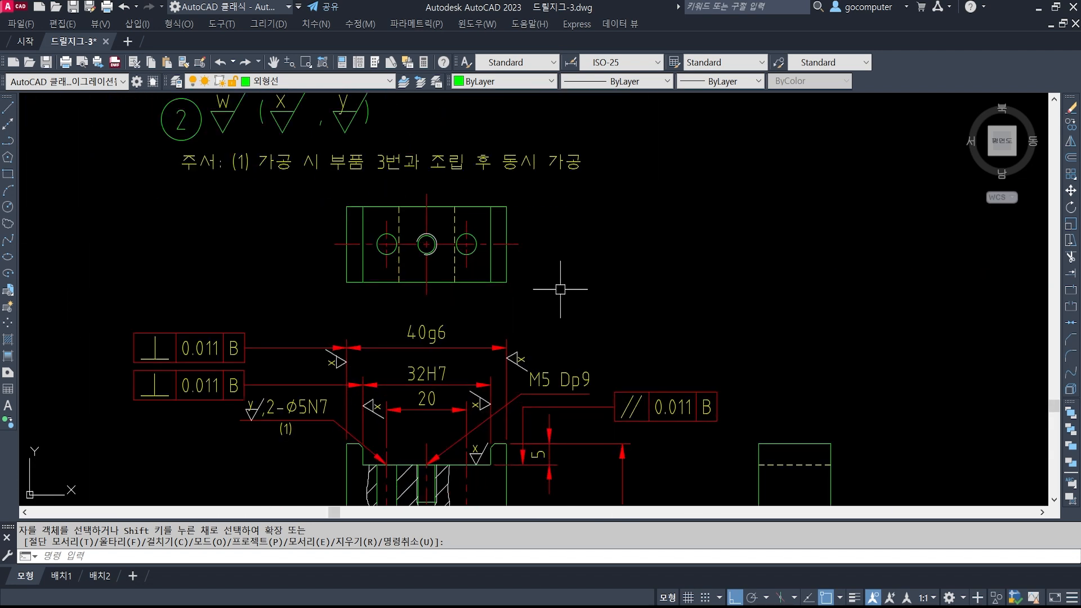
# Measure the distance from the lower edge to the horizontal centre line and the overall depth in the bracket's plan view
pyautogui.press('Escape')
pyautogui.write('DLI')
pyautogui.press('Return')
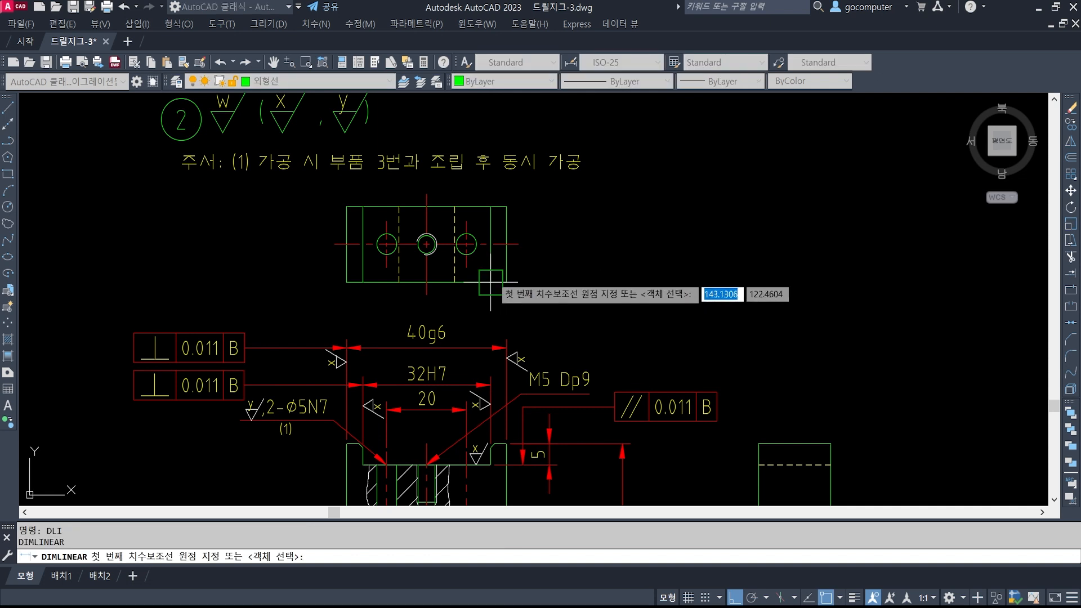
pyautogui.click(506, 282)
pyautogui.click(518, 244)
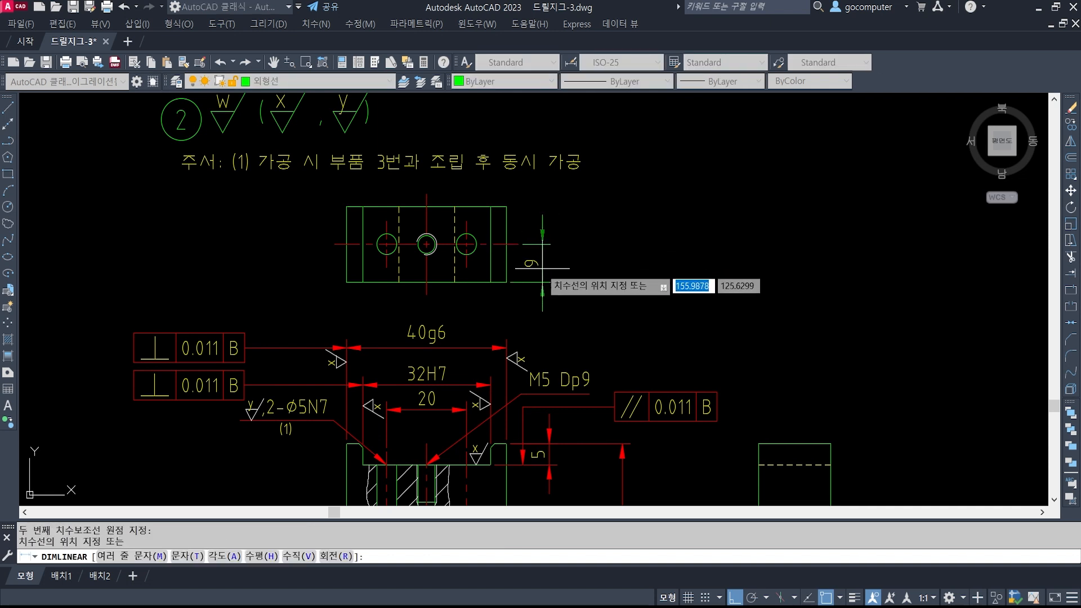
pyautogui.scroll(3, 542, 268)
pyautogui.press('Escape')
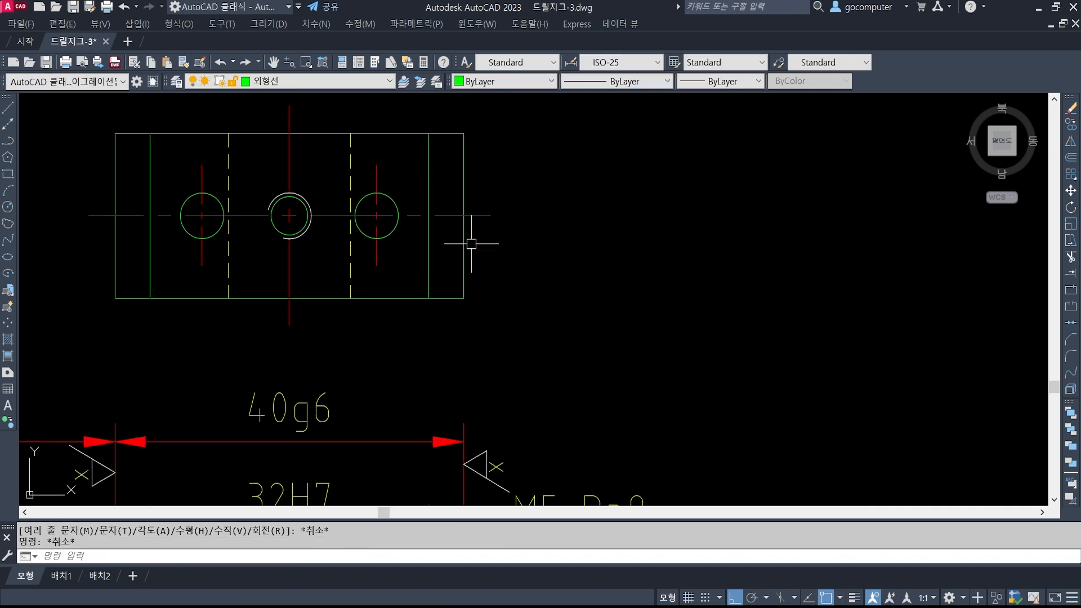
pyautogui.press('space')
pyautogui.click(464, 298)
pyautogui.click(464, 133)
pyautogui.press('Escape')
pyautogui.press('Escape')
# Offset the bush holder's outer left edge 9 mm inward to create the bolt hole's axis
pyautogui.scroll(-5, 495, 229)
pyautogui.scroll(8, 589, 294)
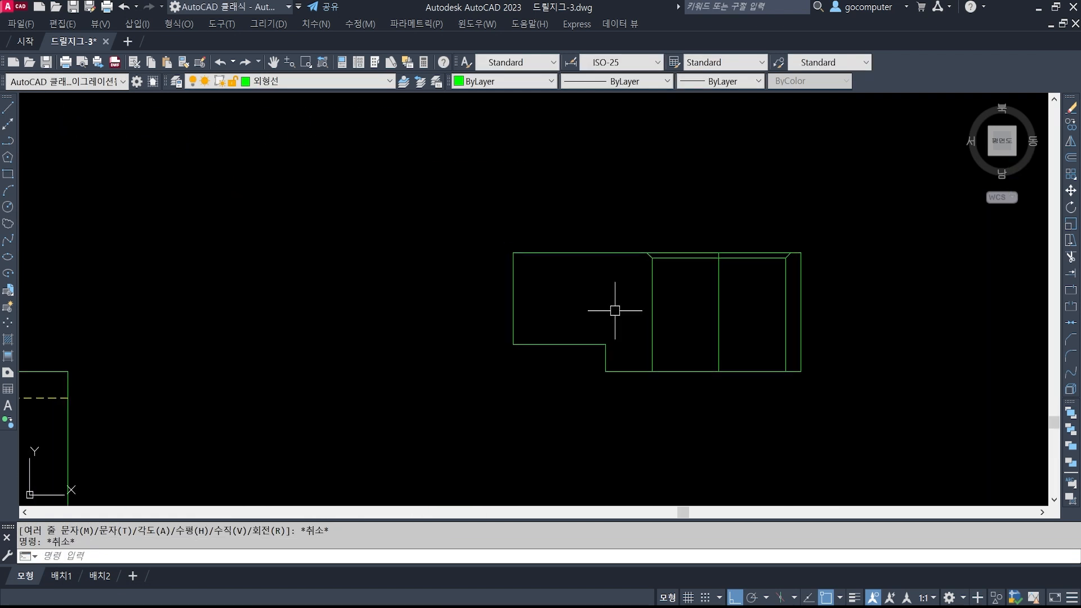
pyautogui.write('o')
pyautogui.press('space')
pyautogui.write('9')
pyautogui.press('space')
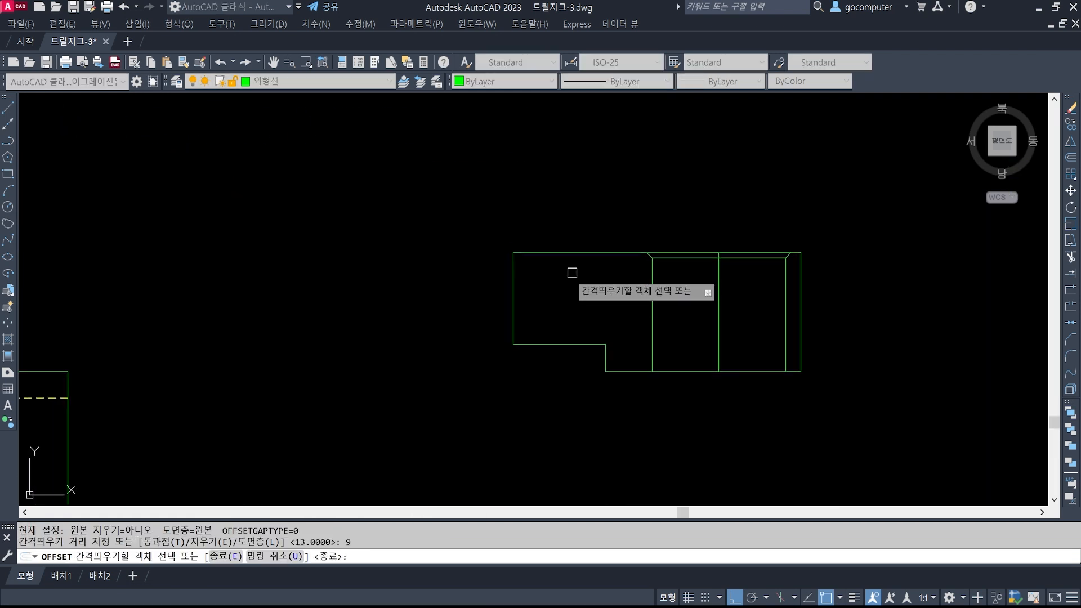
pyautogui.click(514, 304)
pyautogui.click(571, 295)
pyautogui.press('space')
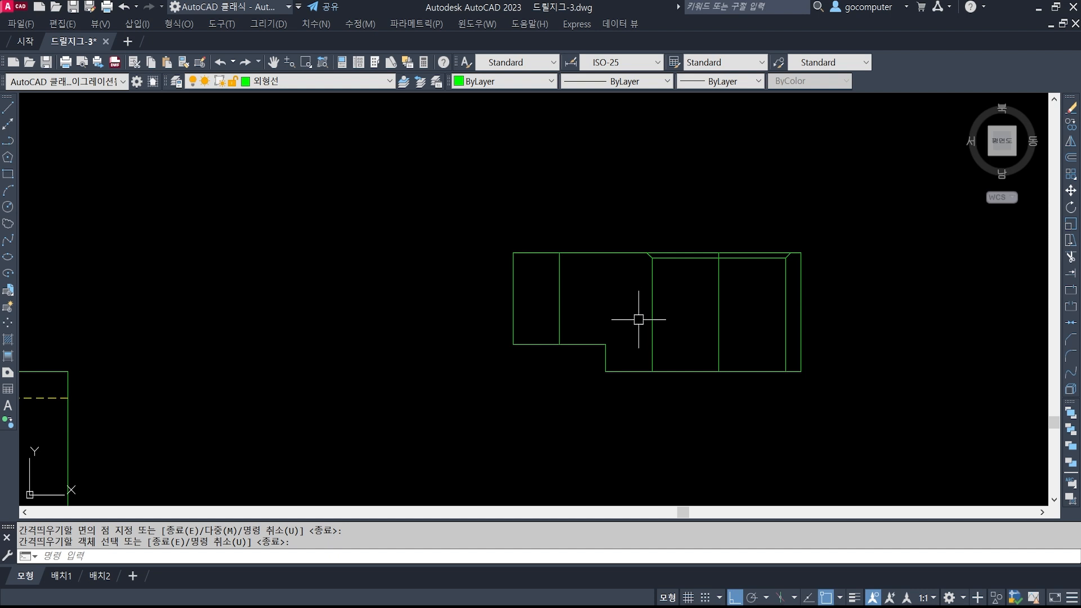
pyautogui.scroll(-5, 638, 320)
pyautogui.scroll(5, 562, 282)
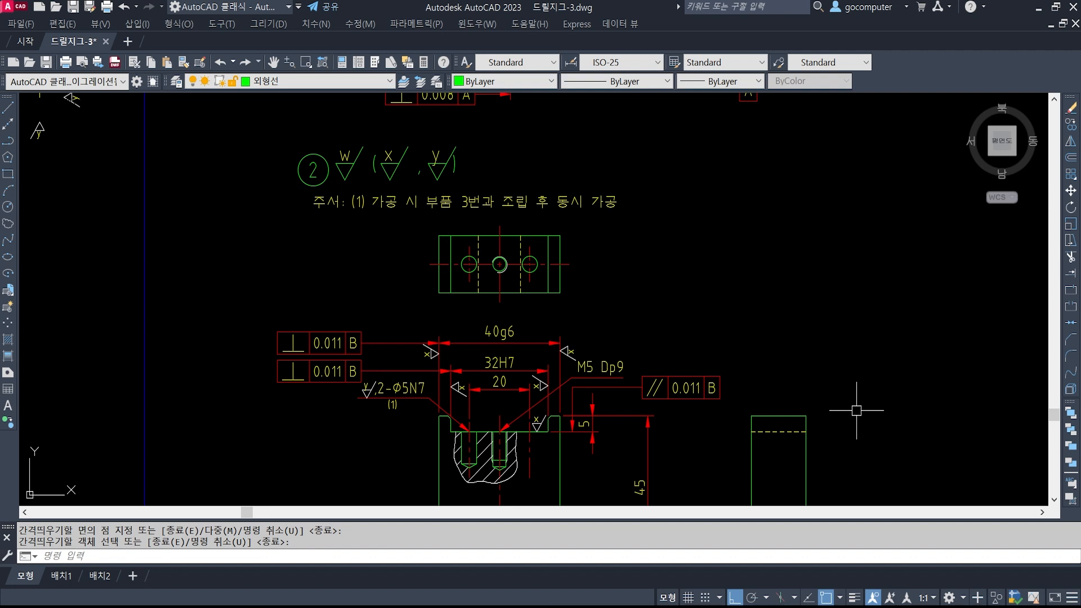
pyautogui.moveTo(856, 411); pyautogui.dragTo(699, 314, button='middle')
pyautogui.moveTo(816, 338)
pyautogui.mouseDown(button='middle')
pyautogui.moveTo(683, 318)
pyautogui.moveTo(387, 322)
pyautogui.mouseUp(button='middle')
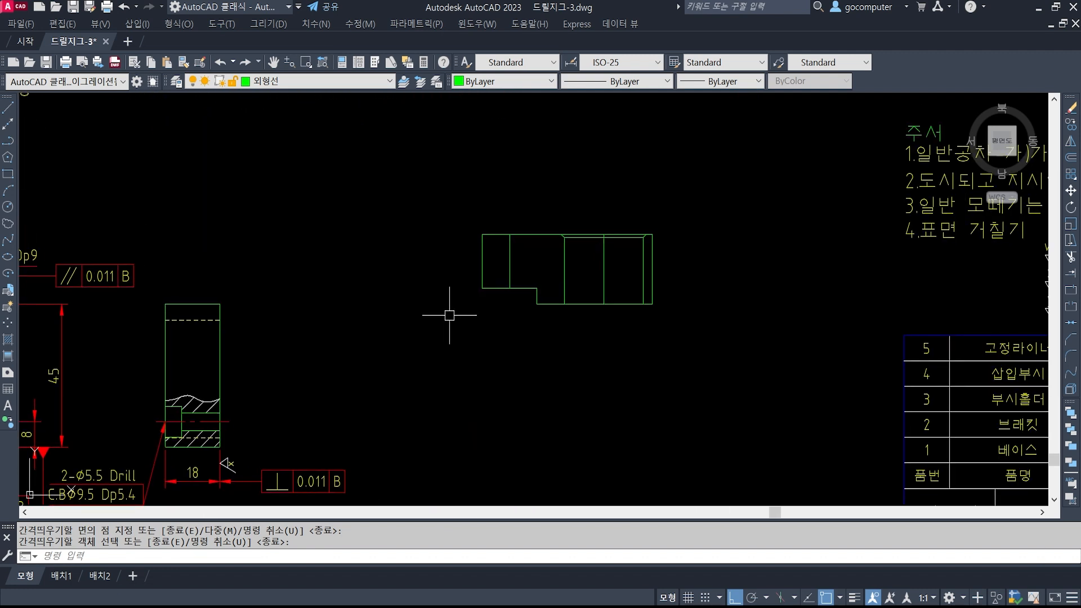
pyautogui.scroll(4, 547, 226)
pyautogui.moveTo(468, 298); pyautogui.dragTo(602, 299, button='middle')
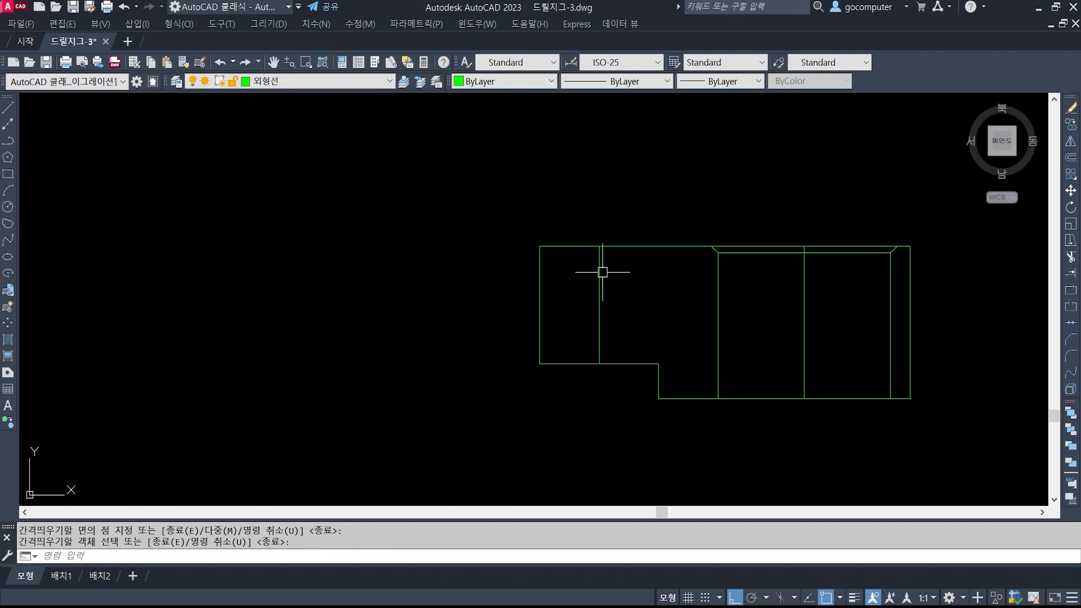
pyautogui.write('o')
pyautogui.press('Return')
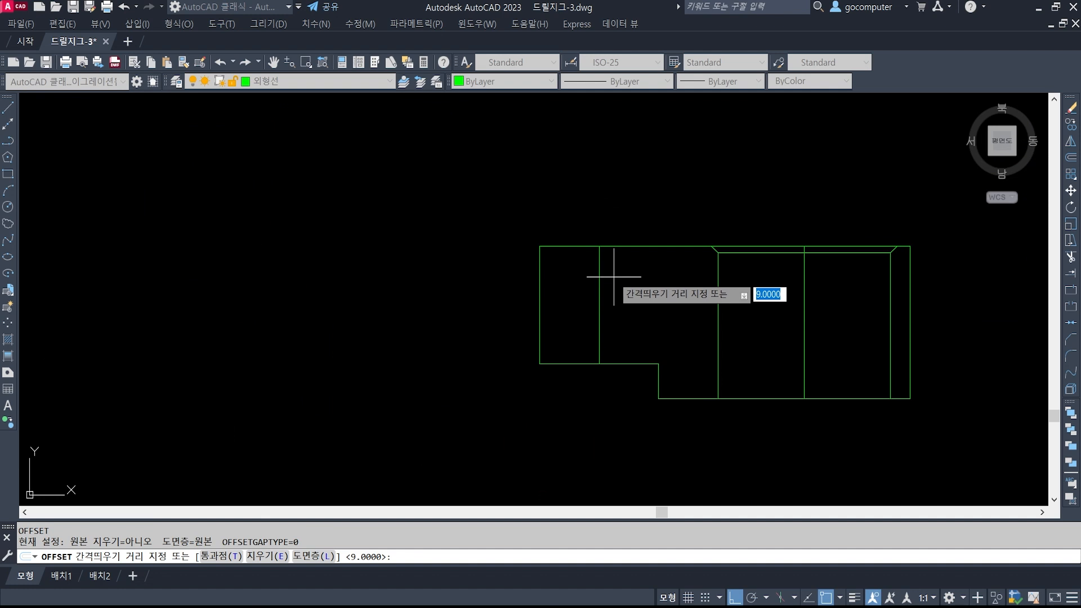
pyautogui.press('Escape')
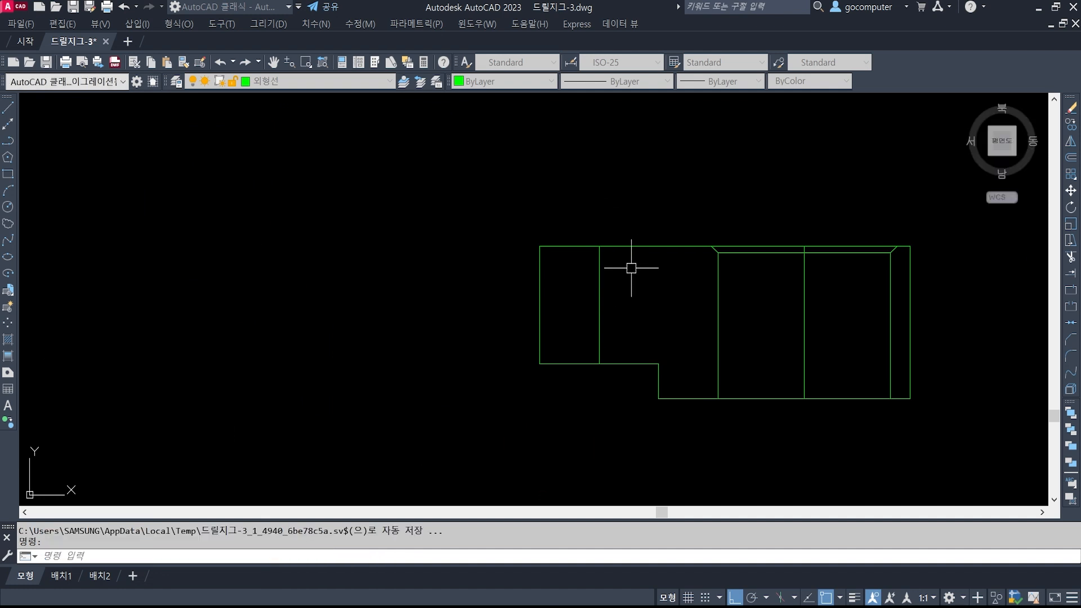
# Draw a 9.5 mm diameter circle centred where the bolt hole axis meets the holder's upper edge
pyautogui.write('c')
pyautogui.press('Return')
pyautogui.click(599, 246)
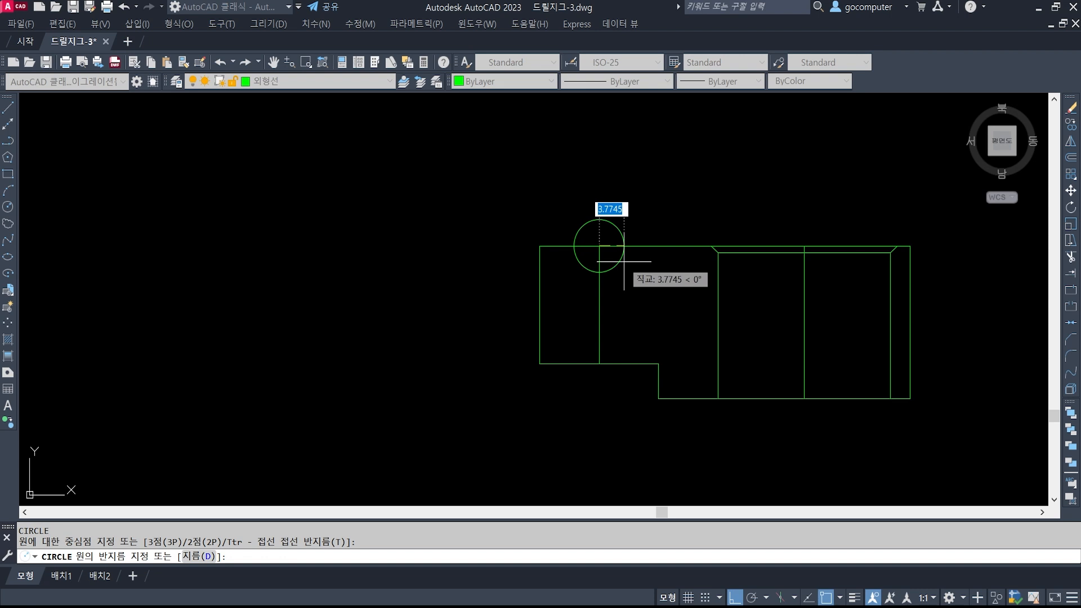
pyautogui.write('d')
pyautogui.press('Return')
pyautogui.write('9')
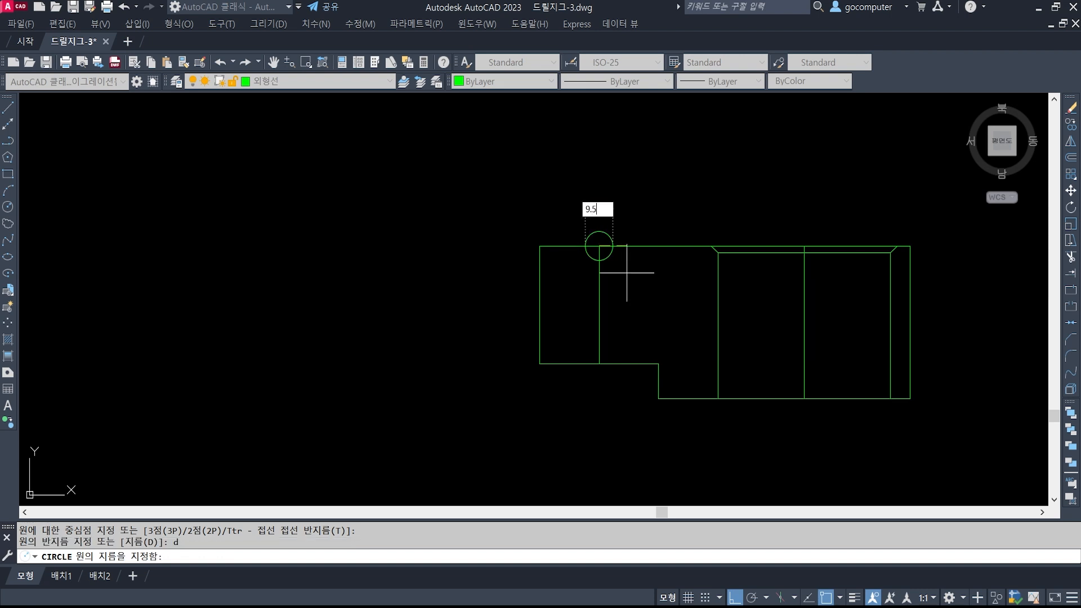
pyautogui.write('.5')
pyautogui.press('Return')
# Offset the bush holder's upper edge 5.4 mm downward to mark the counterbore depth
pyautogui.scroll(2, 616, 268)
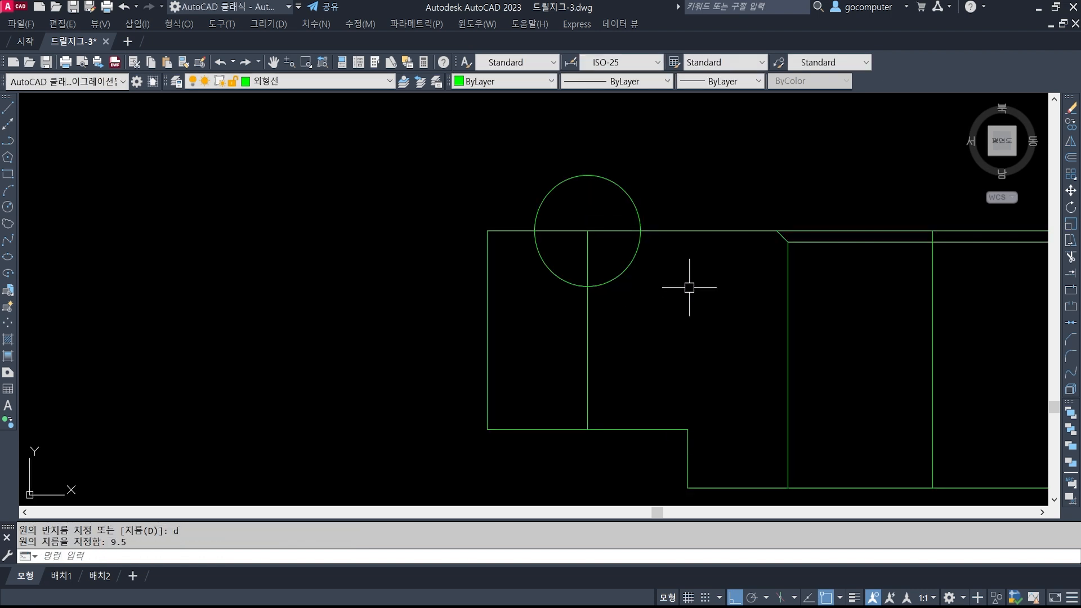
pyautogui.write('o')
pyautogui.press('Return')
pyautogui.write('5.')
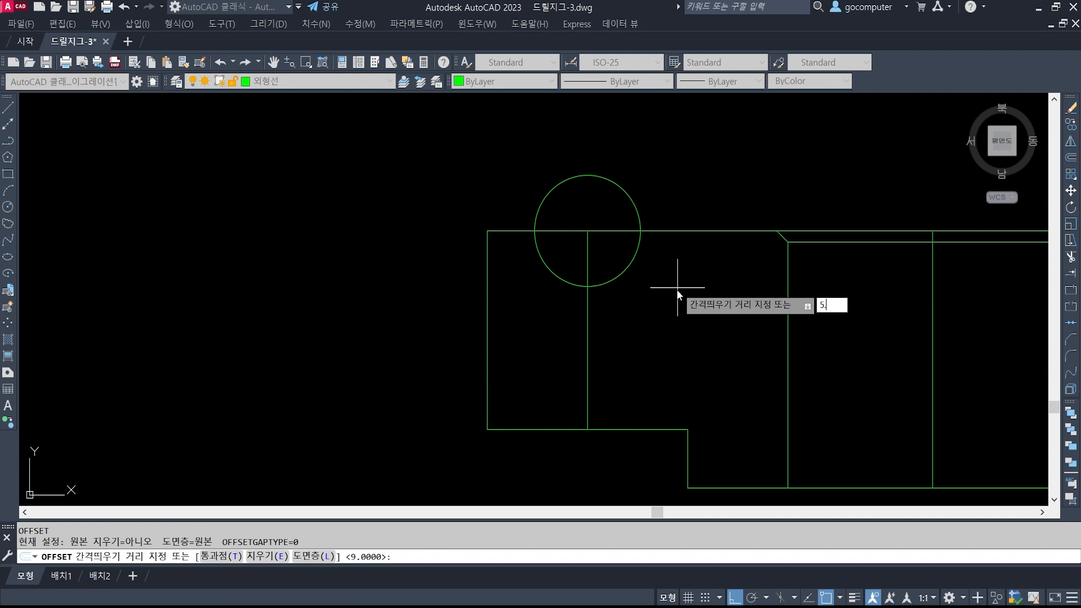
pyautogui.write('5')
pyautogui.press('Return')
pyautogui.click(669, 231)
pyautogui.click(669, 266)
pyautogui.press('Return')
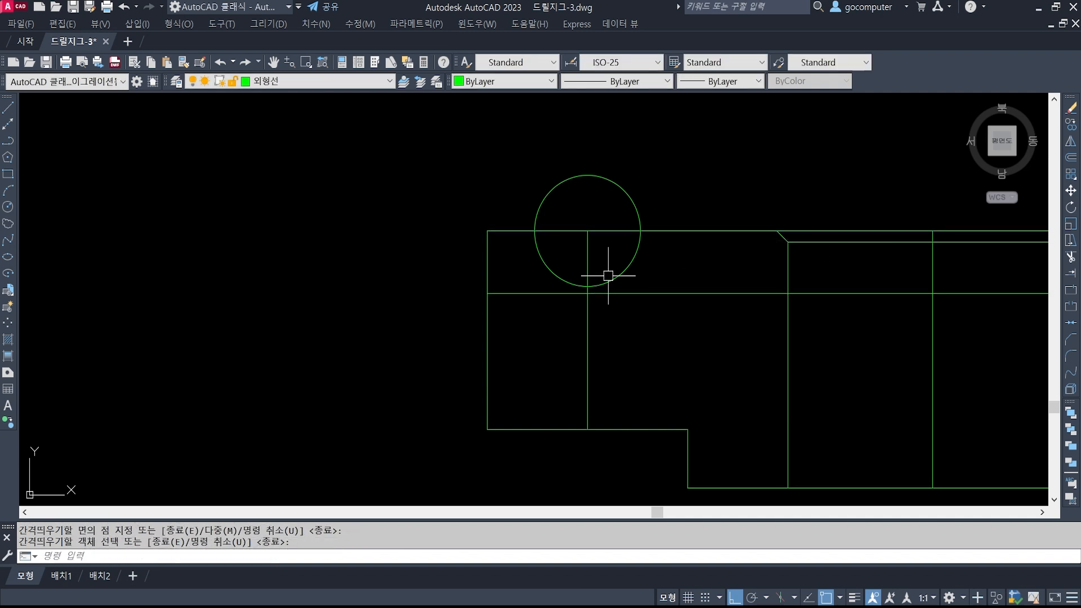
# Draw the counterbore's right wall from the circle's right quadrant perpendicular to the depth line
pyautogui.scroll(1, 608, 276)
pyautogui.write('l')
pyautogui.press('Return')
pyautogui.click(650, 217)
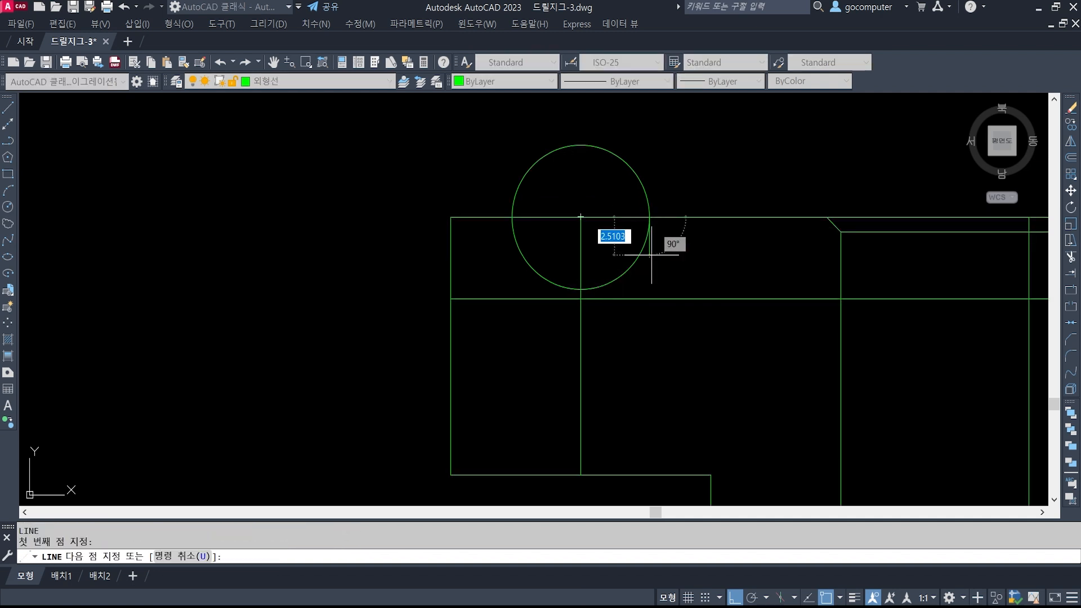
pyautogui.keyDown('shift'); pyautogui.rightClick(651, 303); pyautogui.keyUp('shift')
pyautogui.press('p')
pyautogui.click(649, 299)
pyautogui.press('Return')
# Draw the counterbore's left wall from the circle's left quadrant down to the depth line
pyautogui.press('Return')
pyautogui.click(512, 217)
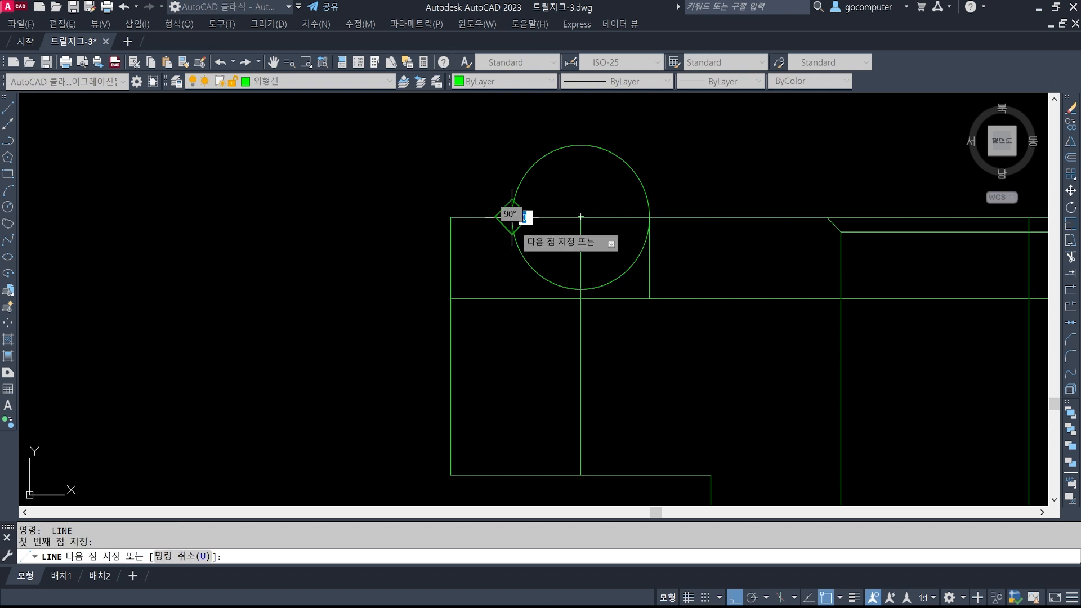
pyautogui.keyDown('shift'); pyautogui.rightClick(512, 217); pyautogui.keyUp('shift')
pyautogui.click(580, 462)
pyautogui.click(512, 298)
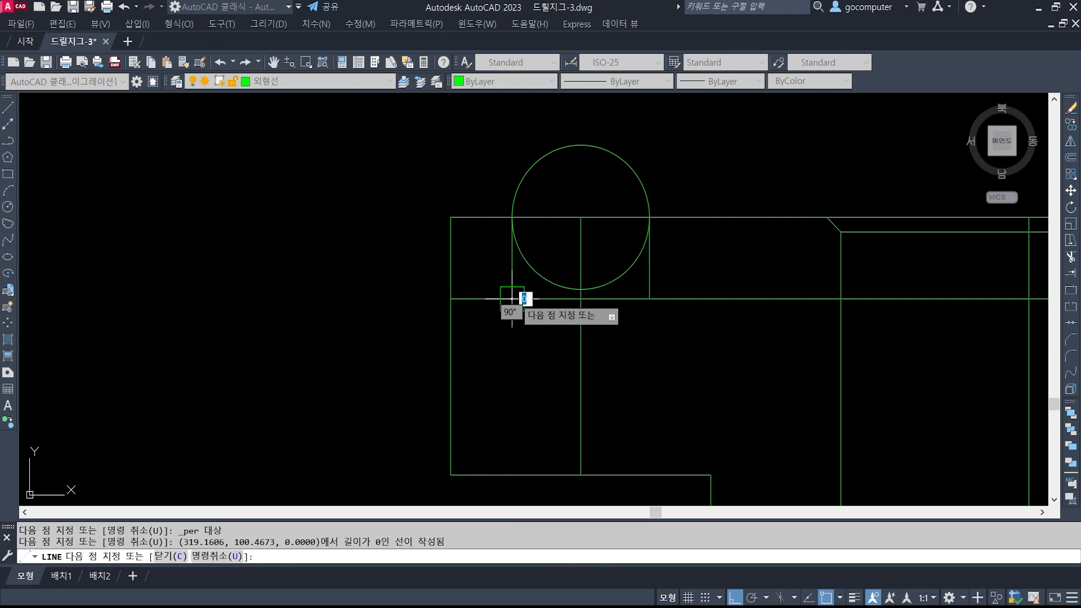
pyautogui.press('Return')
# Trim the depth line outside the two counterbore walls and erase the 9.5 mm construction circle
pyautogui.write('tr')
pyautogui.press('Return')
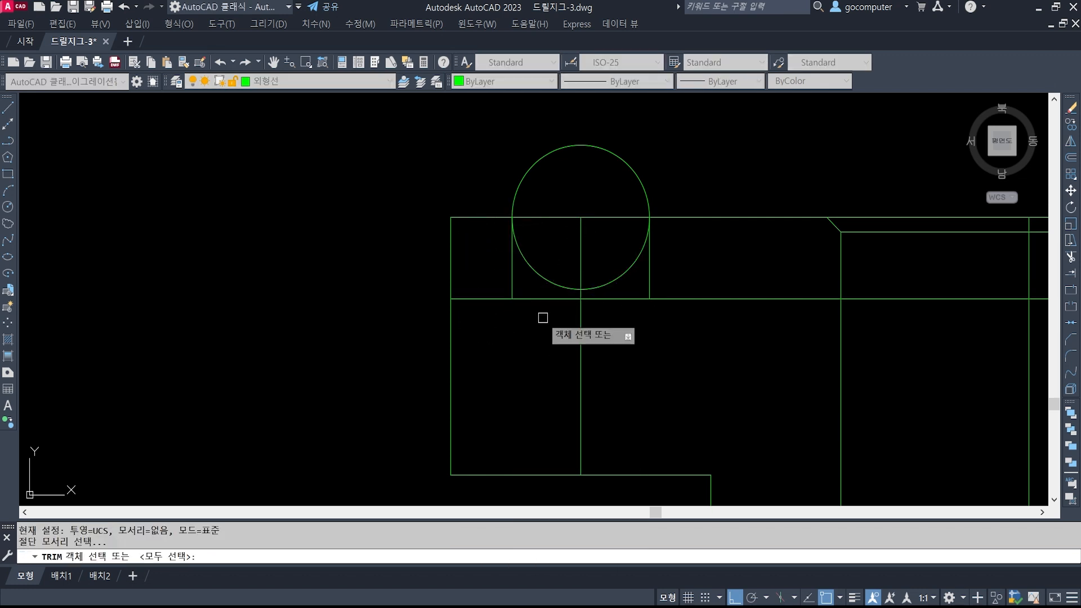
pyautogui.click(543, 318)
pyautogui.click(487, 275)
pyautogui.click(678, 326)
pyautogui.click(632, 276)
pyautogui.press('Return')
pyautogui.click(714, 330)
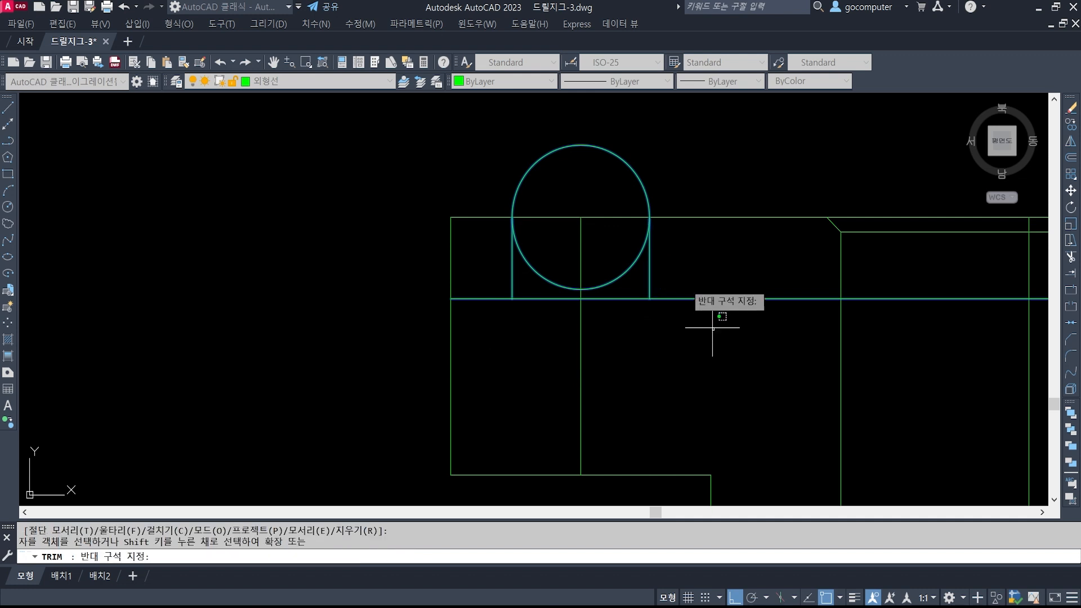
pyautogui.click(492, 299)
pyautogui.press('Return')
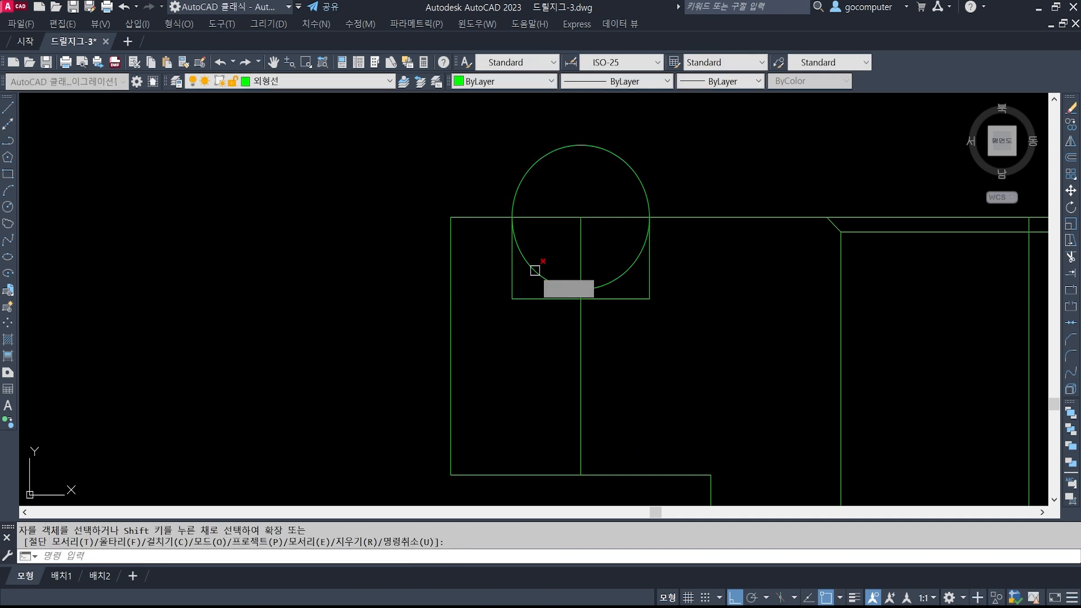
pyautogui.click(535, 270)
pyautogui.press('Return')
# Draw a 5.5 mm diameter circle centred at the midpoint of the counterbore's floor
pyautogui.moveTo(632, 347); pyautogui.dragTo(627, 274, button='middle')
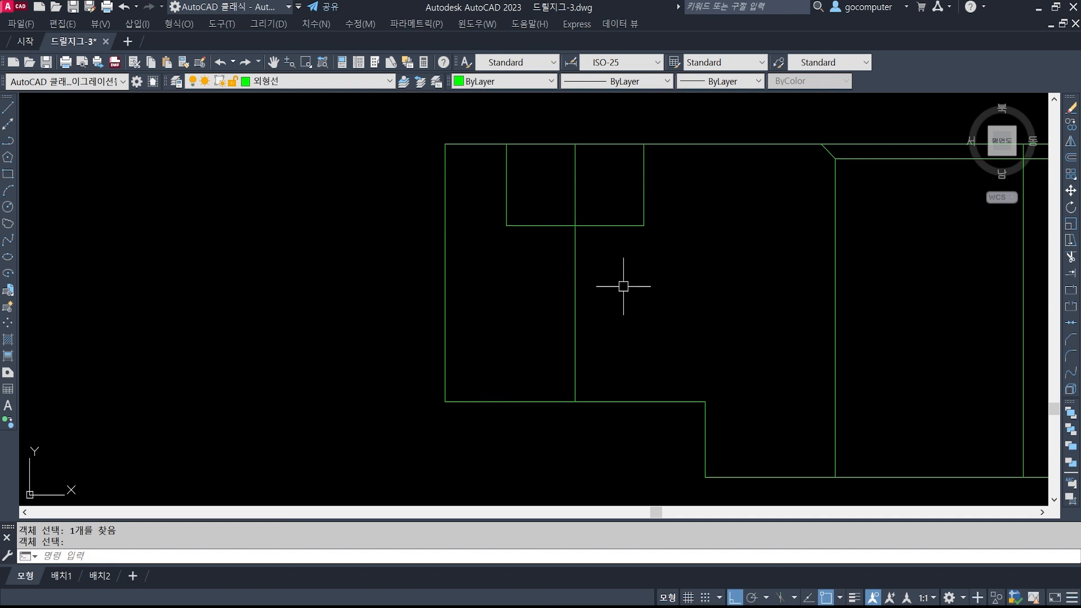
pyautogui.write('c')
pyautogui.press('Return')
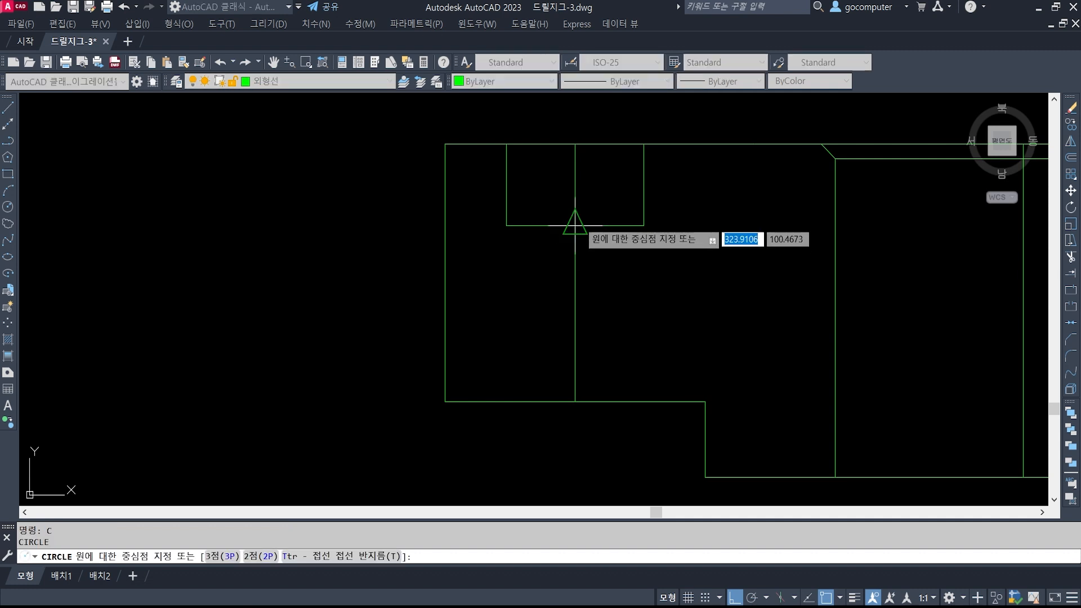
pyautogui.click(575, 225)
pyautogui.write('d')
pyautogui.press('Return')
pyautogui.write('5')
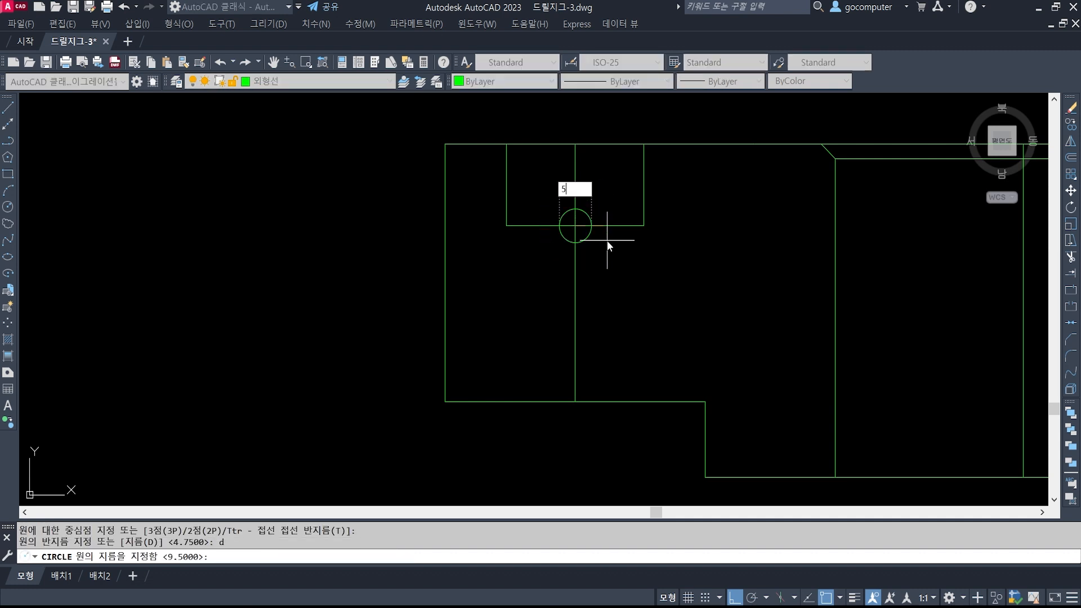
pyautogui.write('.5')
pyautogui.press('Return')
# Draw vertical lines from the 5.5 mm circle's left and right quadrants down past the holder's lower edge as bolt hole walls
pyautogui.write('l')
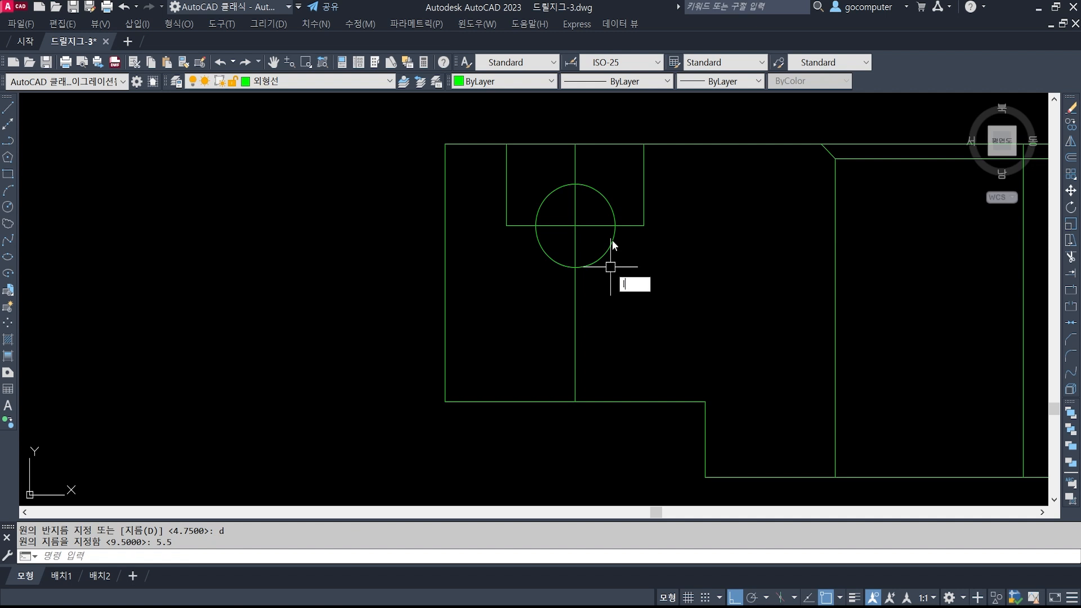
pyautogui.press('Return')
pyautogui.click(615, 225)
pyautogui.click(615, 479)
pyautogui.press('Return')
pyautogui.press('Return')
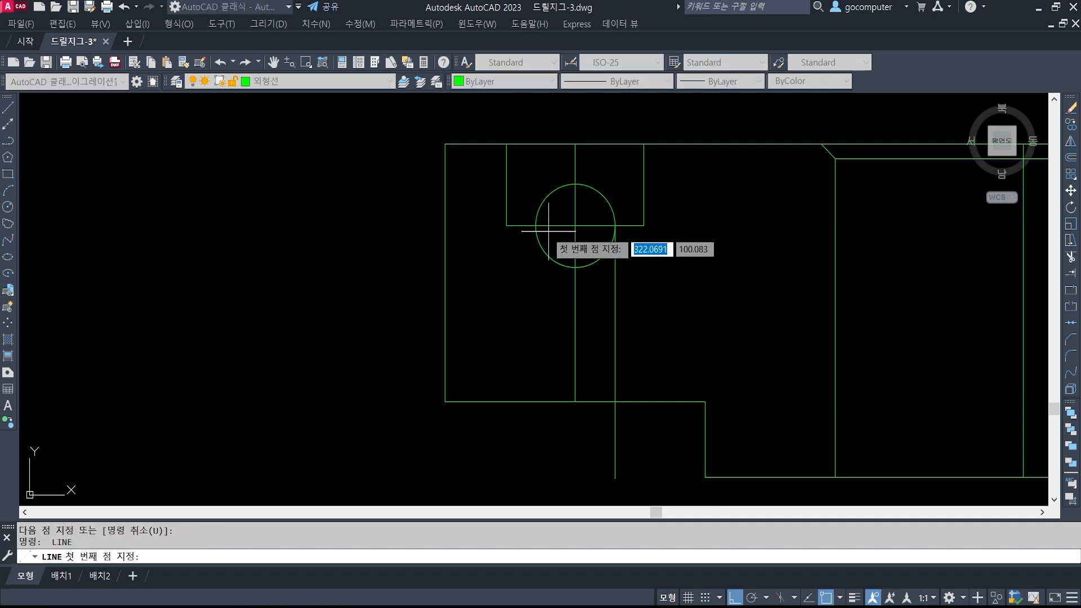
pyautogui.click(536, 225)
pyautogui.click(536, 459)
pyautogui.press('Return')
# Erase the 5.5 mm construction circle at the counterbore's floor
pyautogui.write('e')
pyautogui.press('Return')
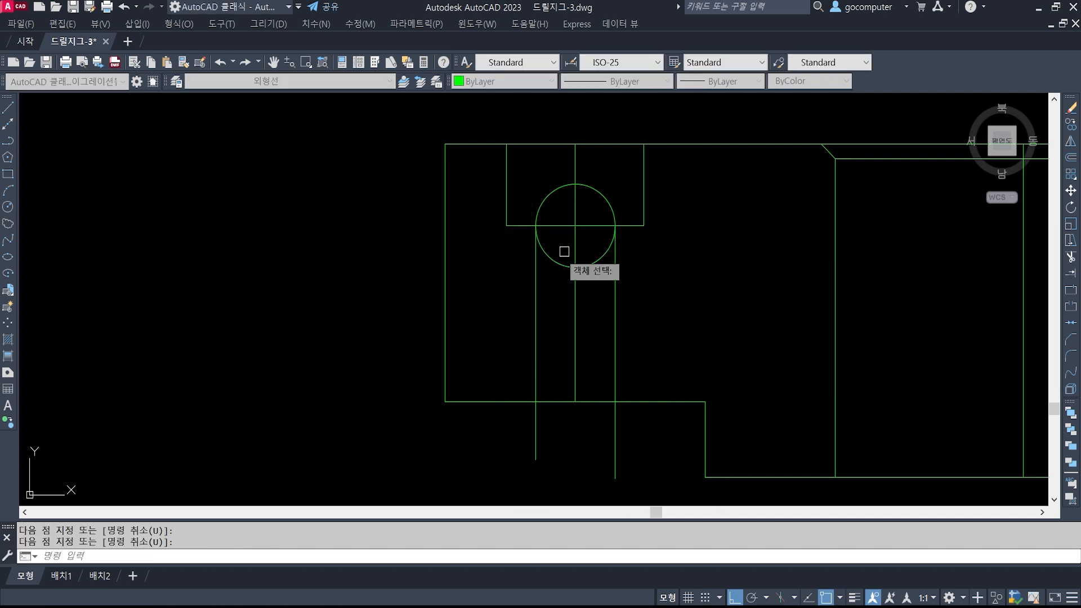
pyautogui.click(557, 261)
pyautogui.press('Return')
# Trim the two bolt hole walls where they extend below the holder's lower edge
pyautogui.write('tr')
pyautogui.press('Return')
pyautogui.click(648, 415)
pyautogui.click(644, 357)
pyautogui.press('Return')
pyautogui.click(650, 418)
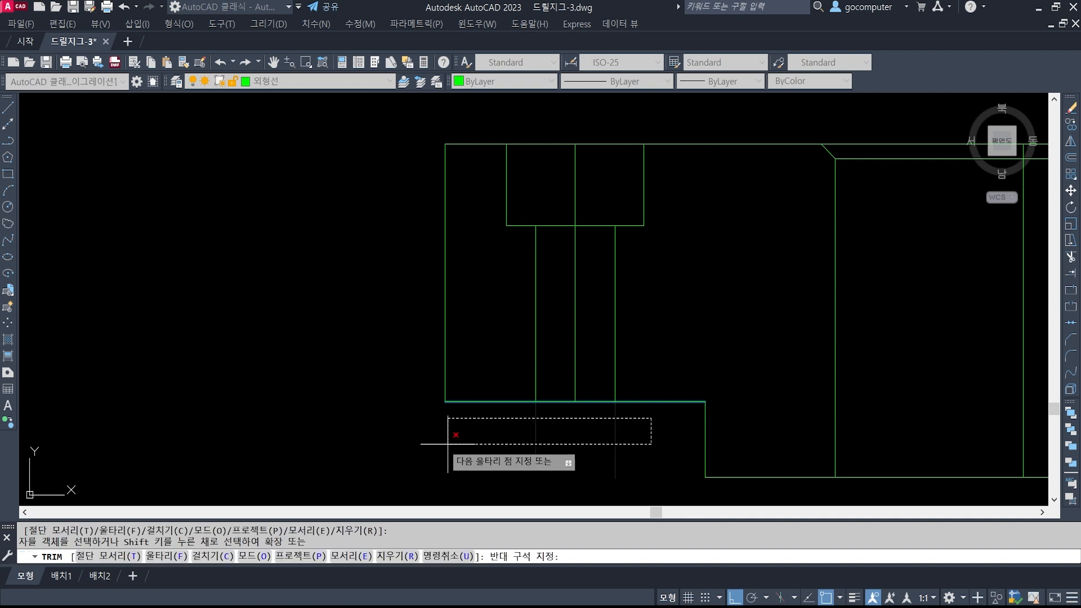
pyautogui.click(418, 451)
pyautogui.press('Return')
pyautogui.scroll(-2, 542, 334)
pyautogui.moveTo(698, 354); pyautogui.dragTo(484, 322, button='middle')
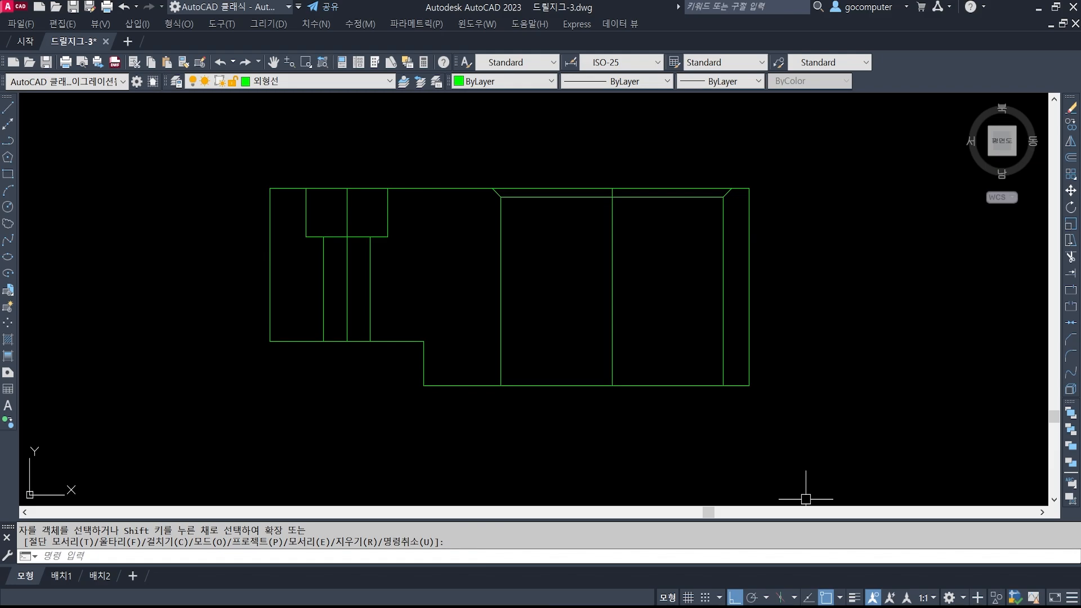
# Switch to the KS standards PDF and find section 44 on bush-to-stop-screw centre distance and mounting screw dimensions
pyautogui.hotkey('alt', 'Tab')
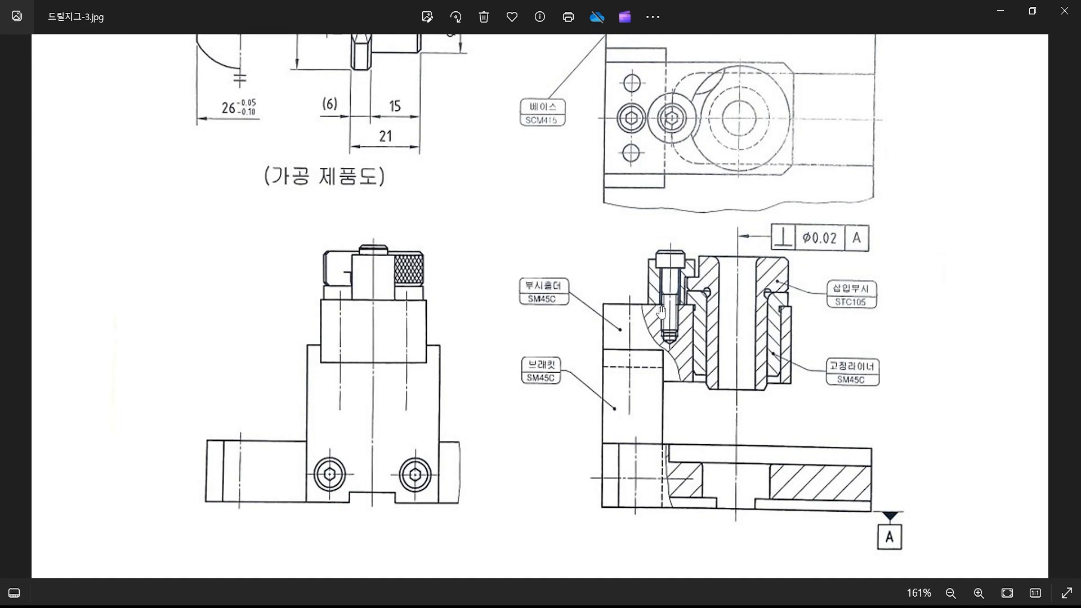
pyautogui.hotkey('alt', 'Tab')
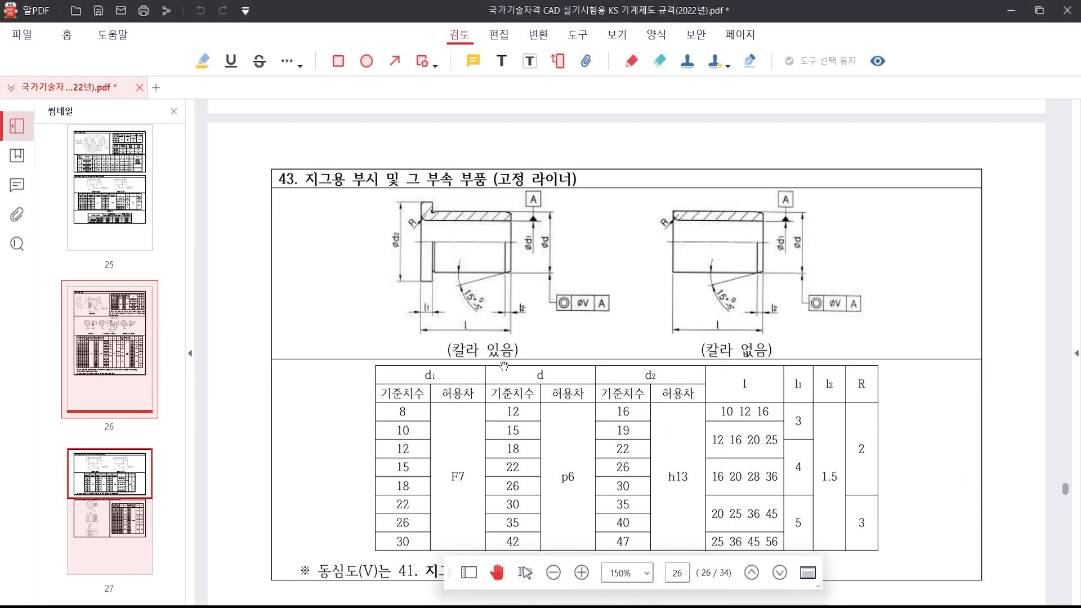
pyautogui.scroll(8, 520, 363)
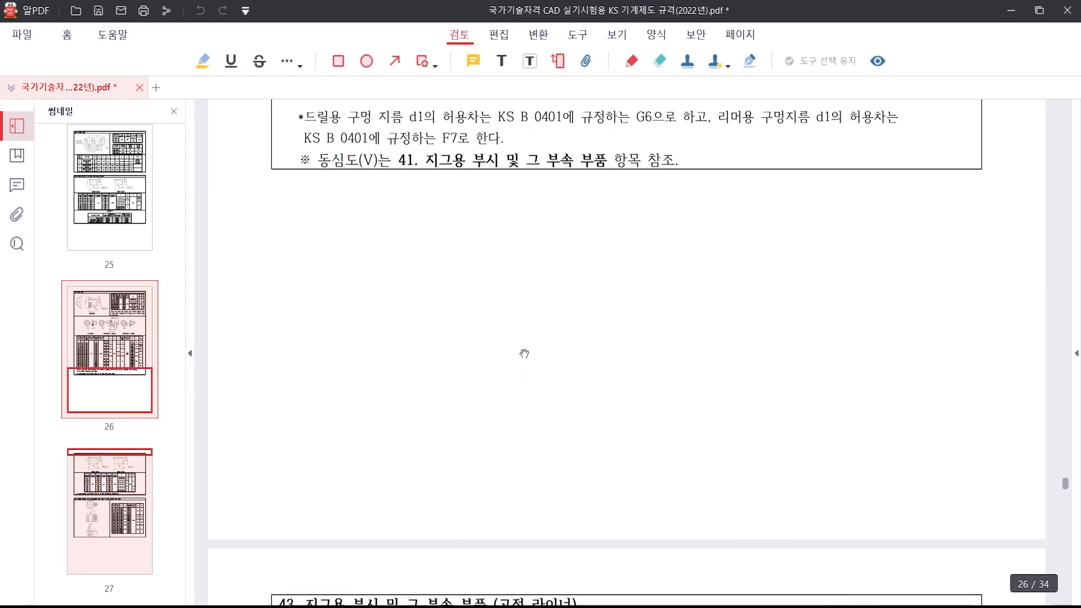
pyautogui.keyDown('ctrl'); pyautogui.scroll(-2, 525, 354); pyautogui.keyUp('ctrl')
pyautogui.scroll(9, 524, 354)
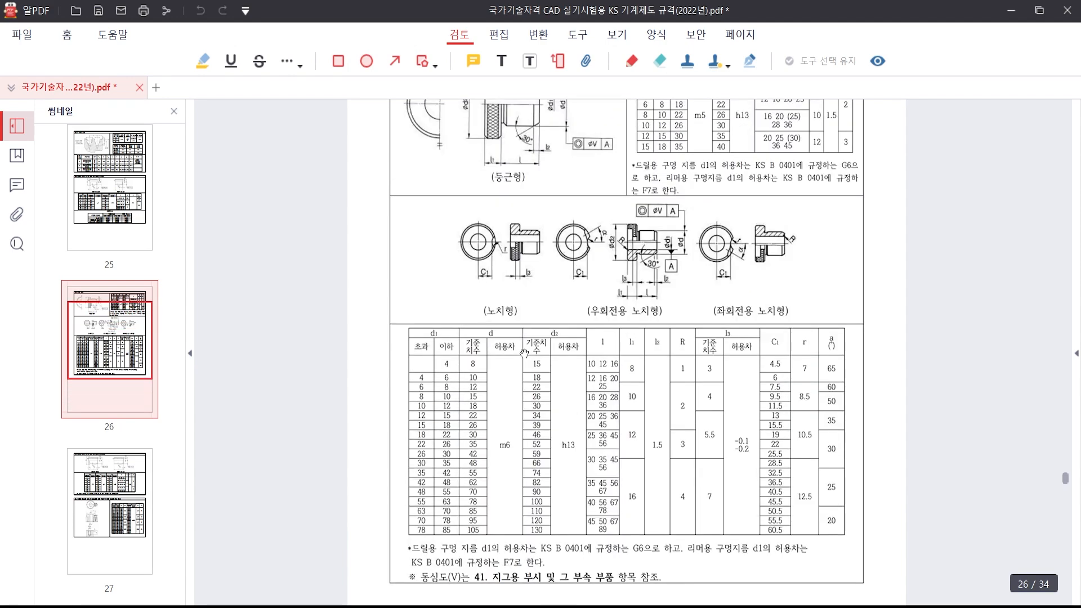
pyautogui.scroll(4, 524, 354)
pyautogui.scroll(8, 525, 353)
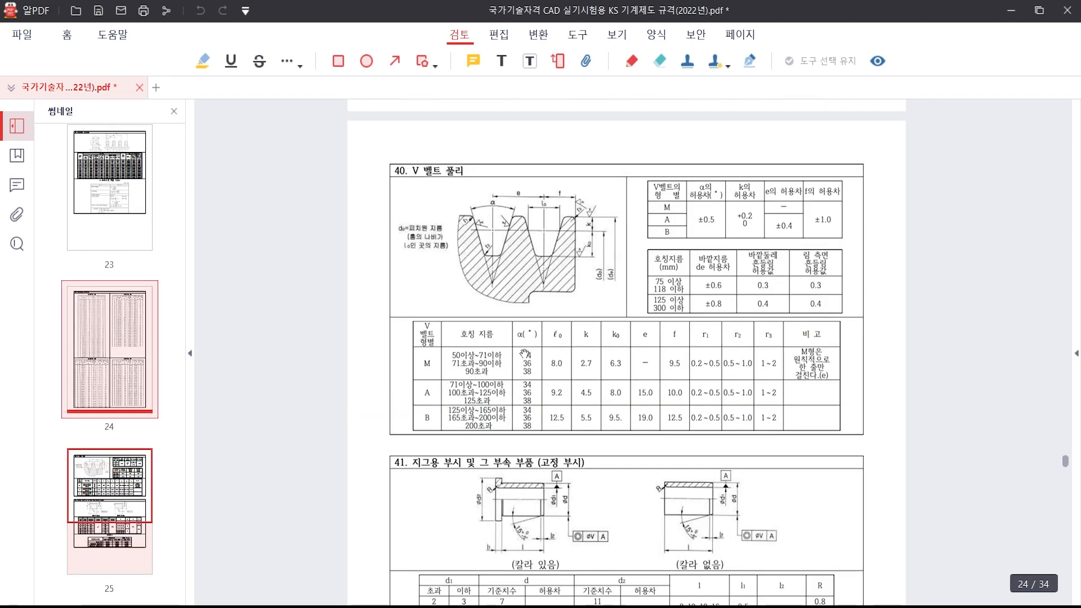
pyautogui.scroll(-5, 521, 372)
pyautogui.scroll(-20, 521, 372)
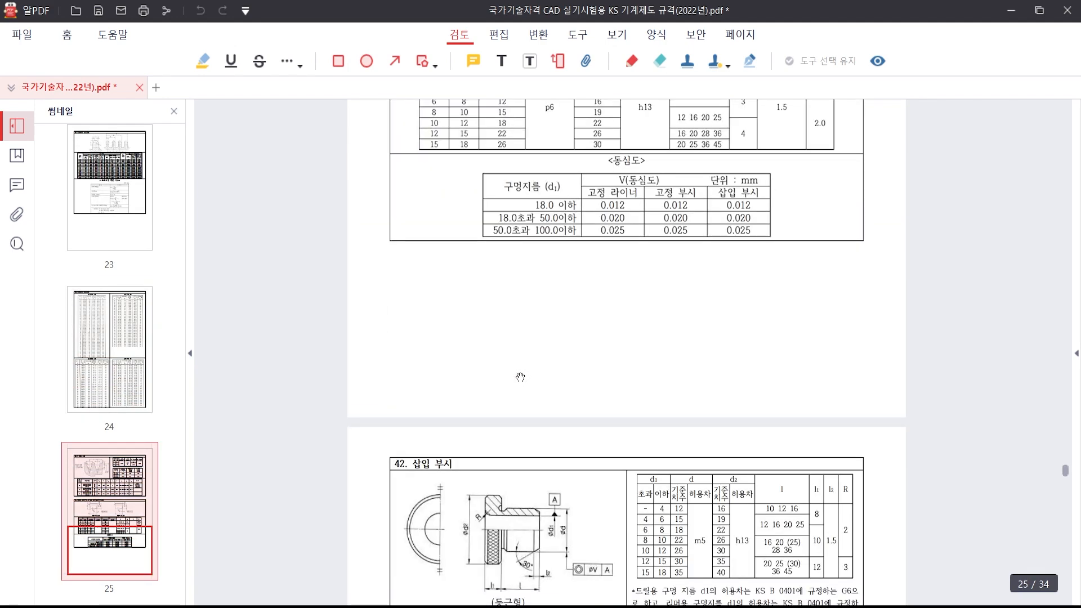
pyautogui.scroll(-4, 517, 387)
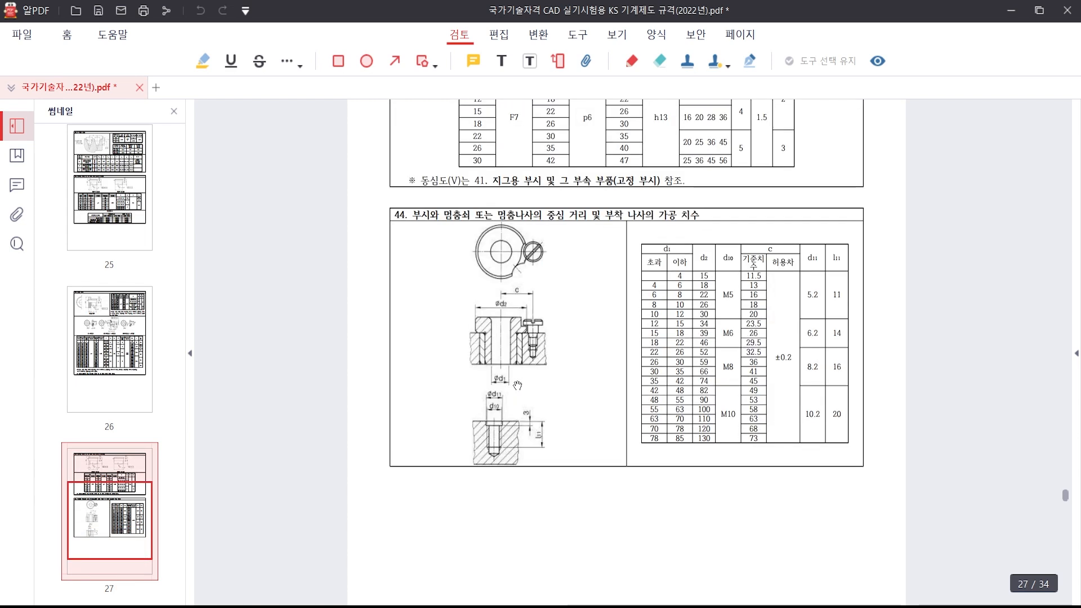
pyautogui.keyDown('ctrl'); pyautogui.scroll(2, 498, 317); pyautogui.keyUp('ctrl')
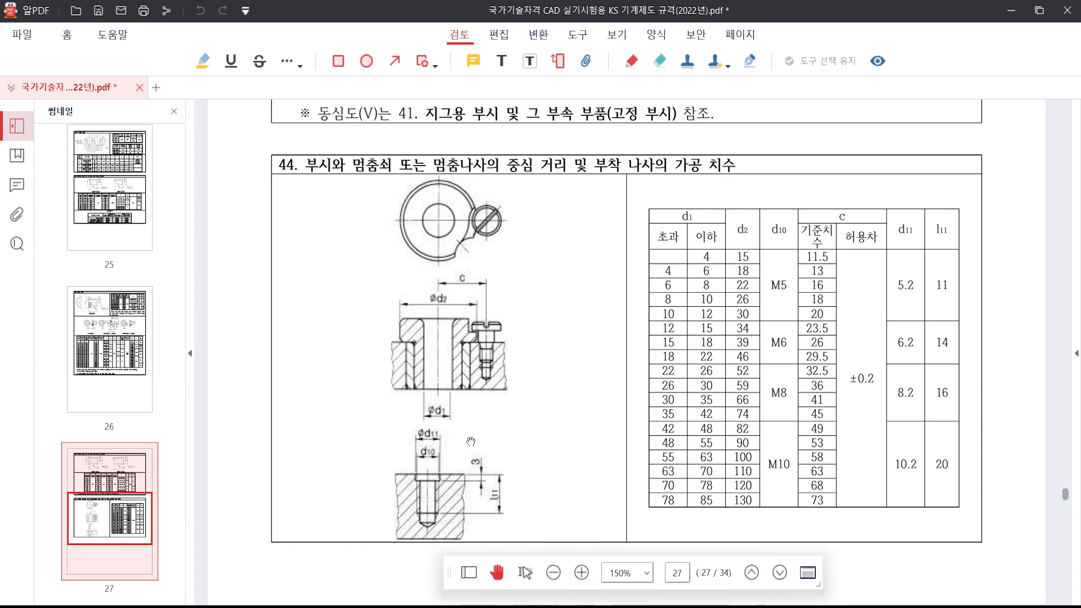
pyautogui.keyDown('ctrl'); pyautogui.scroll(1, 492, 417); pyautogui.keyUp('ctrl')
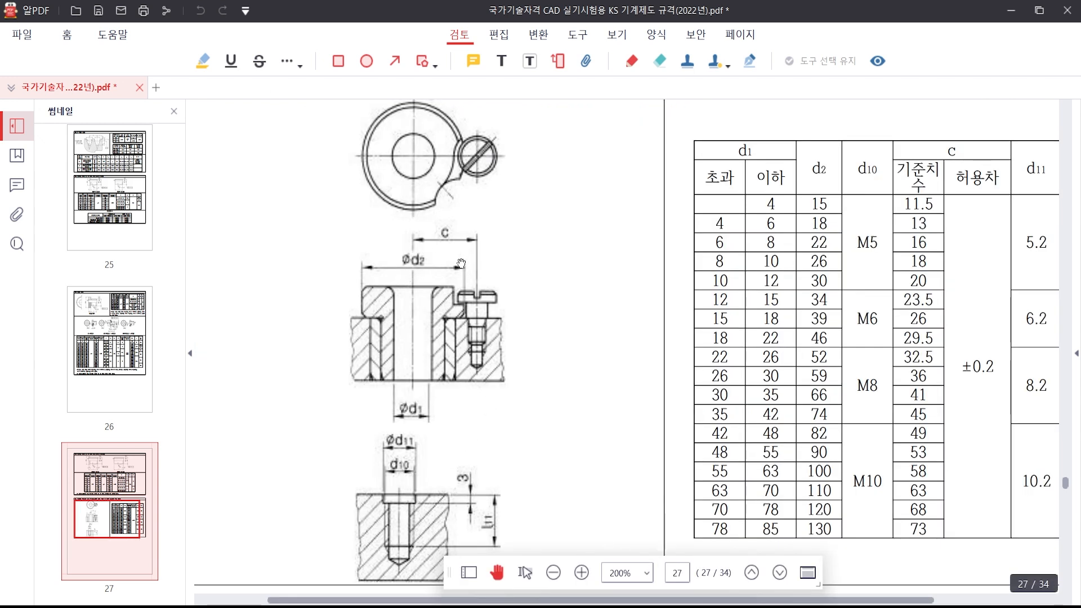
# Examine section 44's table for the centre distance c and its tolerance for a bush bore d1 of 11 mm
pyautogui.hotkey('ctrl', '2')
pyautogui.keyDown('ctrl'); pyautogui.moveTo(428, 214); pyautogui.dragTo(468, 246); pyautogui.keyUp('ctrl')
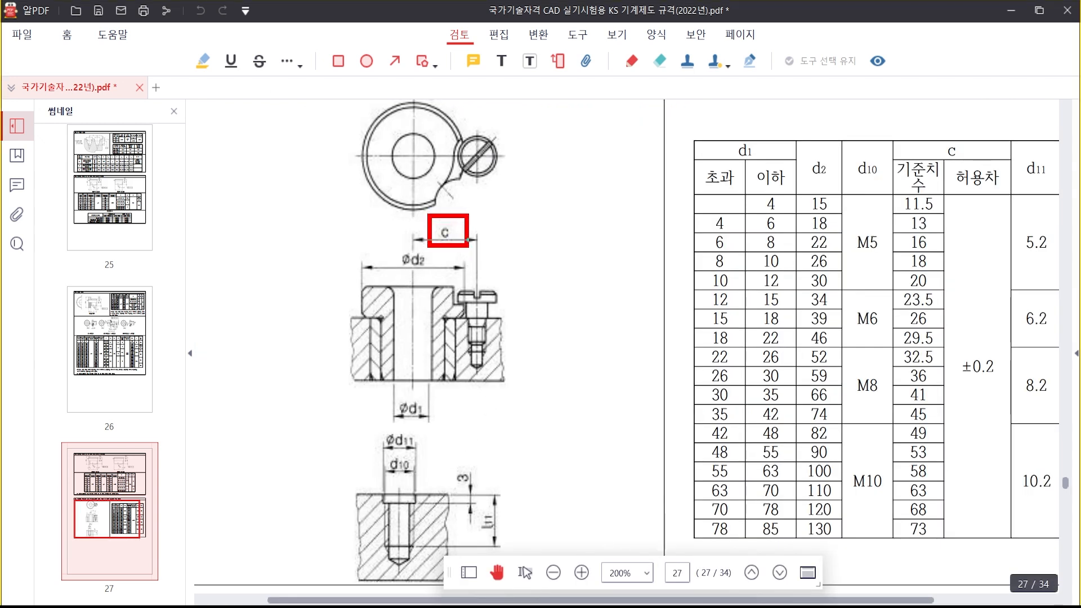
pyautogui.keyDown('ctrl'); pyautogui.moveTo(922, 132); pyautogui.dragTo(972, 162); pyautogui.keyUp('ctrl')
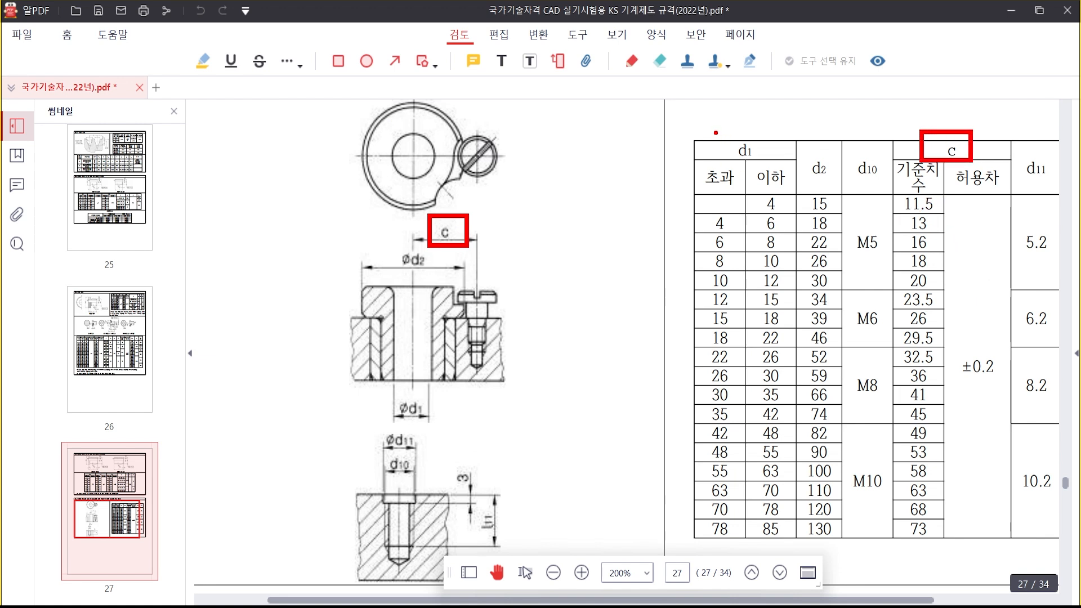
pyautogui.keyDown('ctrl'); pyautogui.moveTo(715, 132); pyautogui.dragTo(771, 161); pyautogui.keyUp('ctrl')
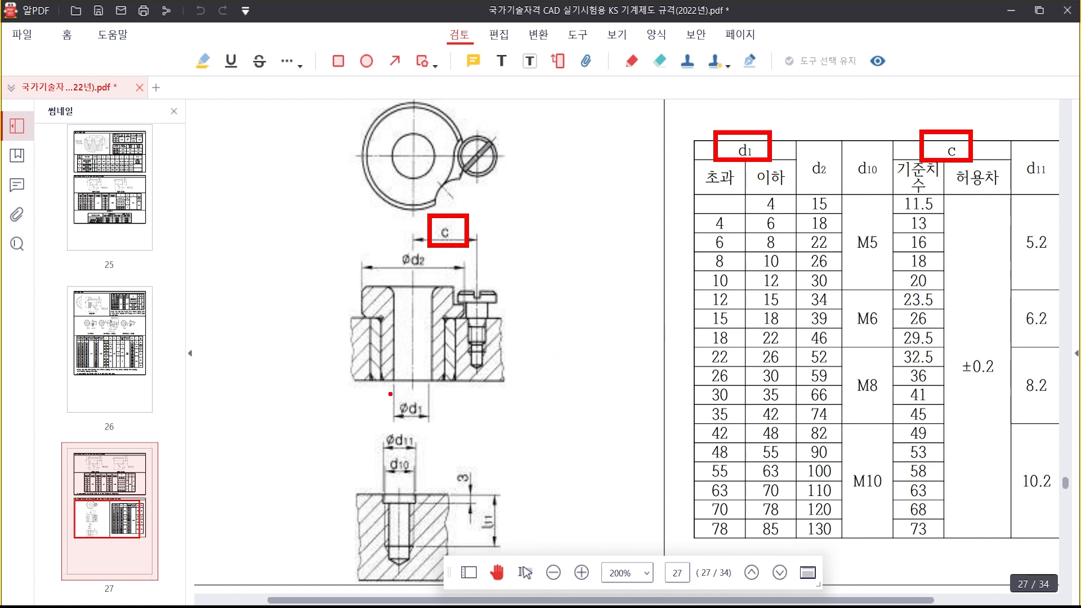
pyautogui.keyDown('ctrl'); pyautogui.moveTo(390, 394); pyautogui.dragTo(442, 426); pyautogui.keyUp('ctrl')
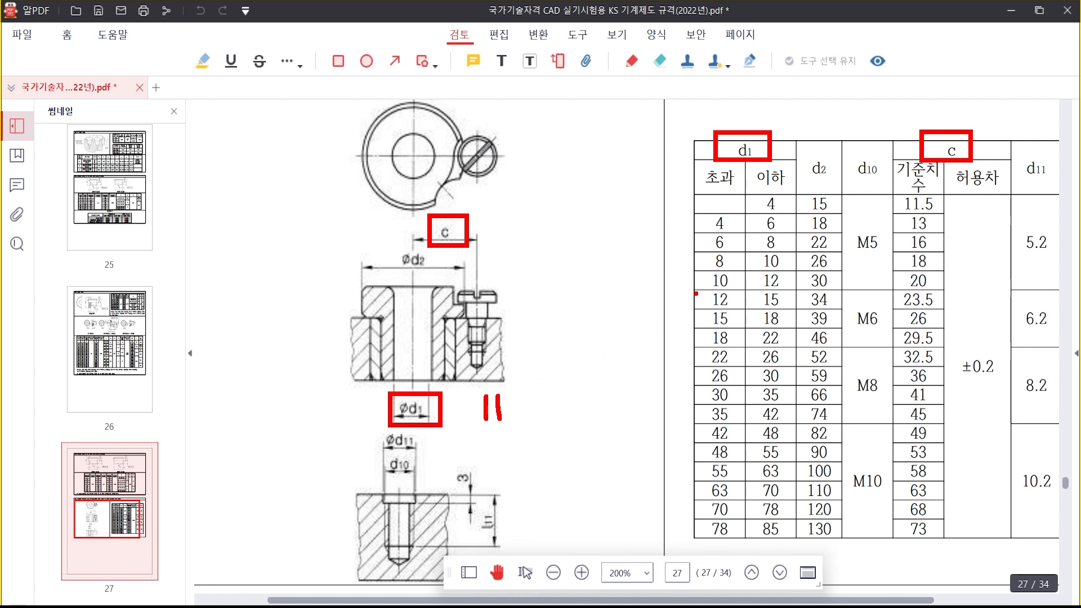
pyautogui.moveTo(697, 292); pyautogui.dragTo(946, 291)
pyautogui.moveTo(895, 265); pyautogui.dragTo(944, 297)
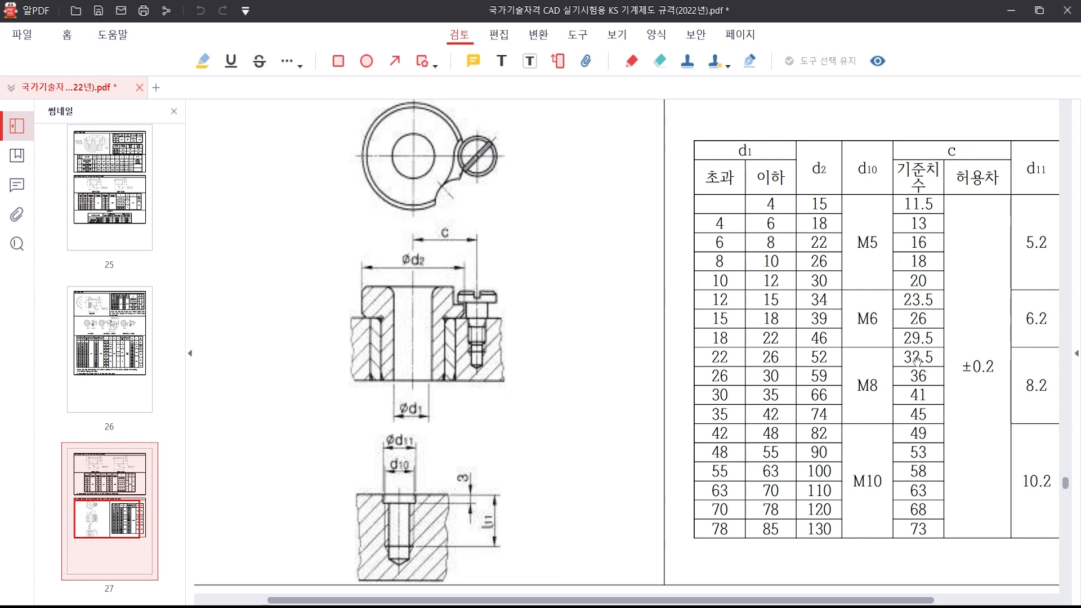
pyautogui.moveTo(918, 361); pyautogui.dragTo(832, 350)
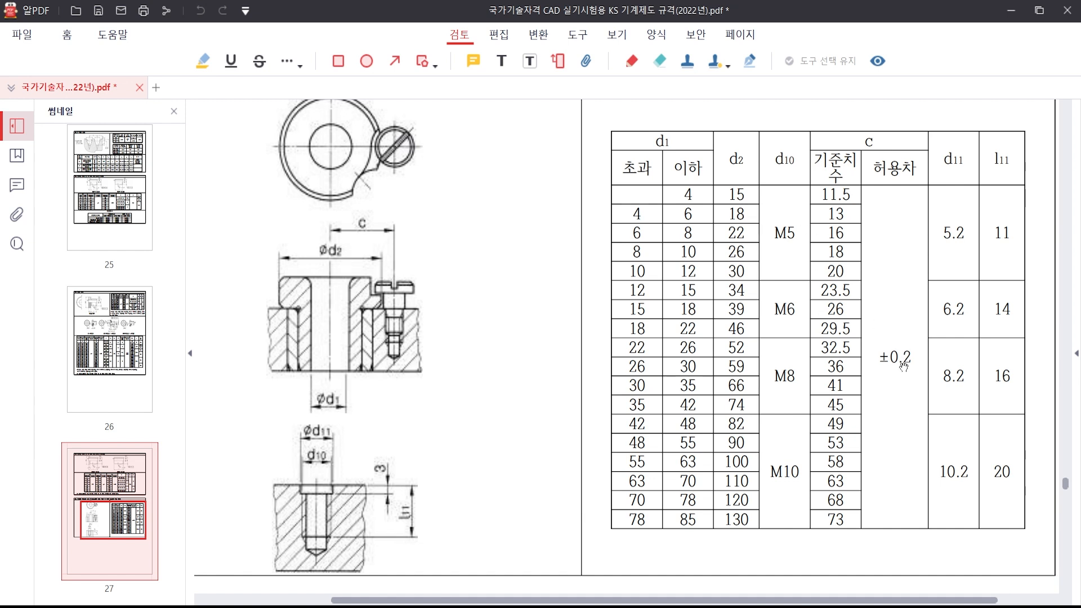
pyautogui.moveTo(865, 332); pyautogui.dragTo(926, 381)
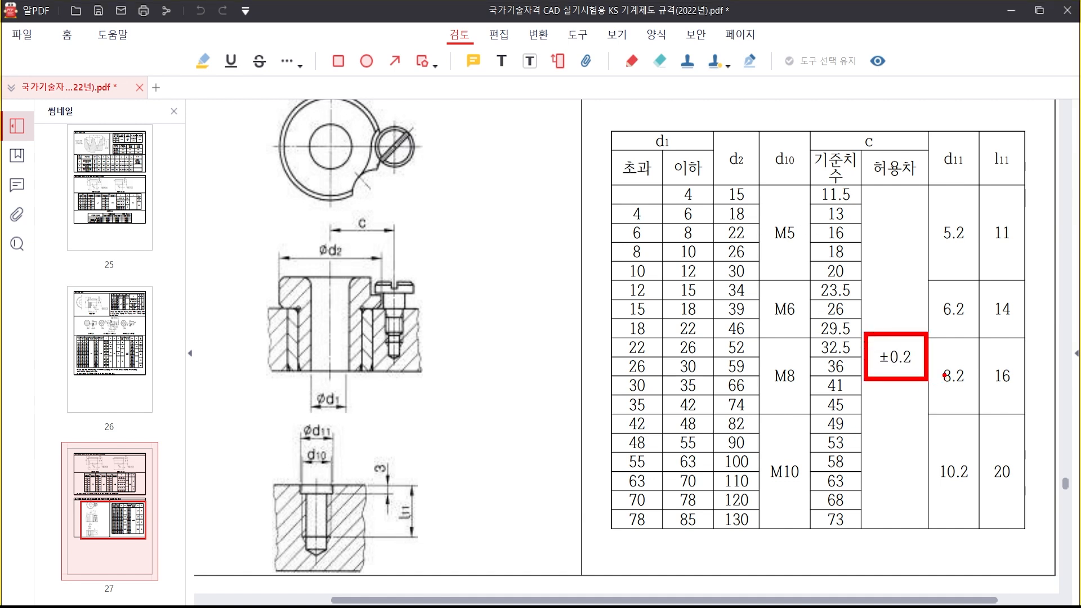
pyautogui.press('Escape')
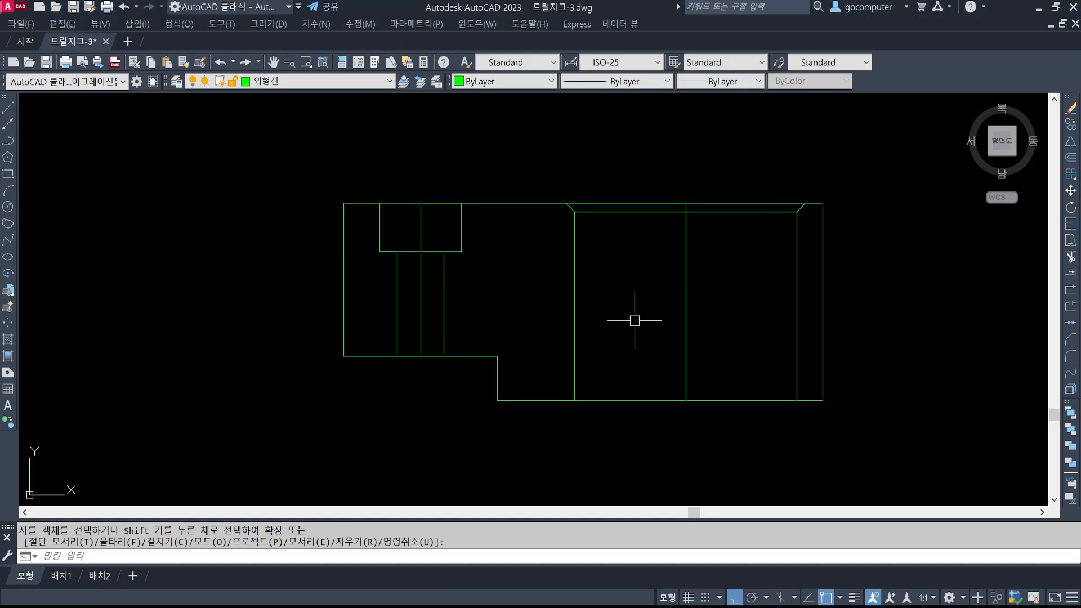
# Switch back to AutoCAD and offset the bush hole's centre line 20 mm to the left for the stop screw's axis
pyautogui.press('Escape')
pyautogui.write('o')
pyautogui.press('Return')
pyautogui.write('20')
pyautogui.press('Return')
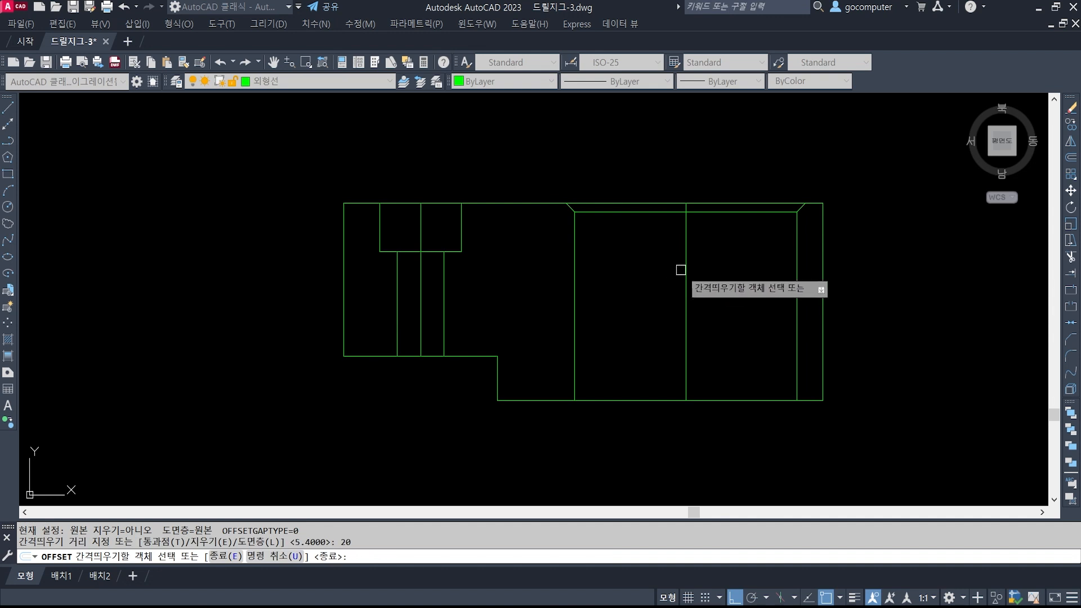
pyautogui.click(681, 270)
pyautogui.click(524, 268)
pyautogui.press('Return')
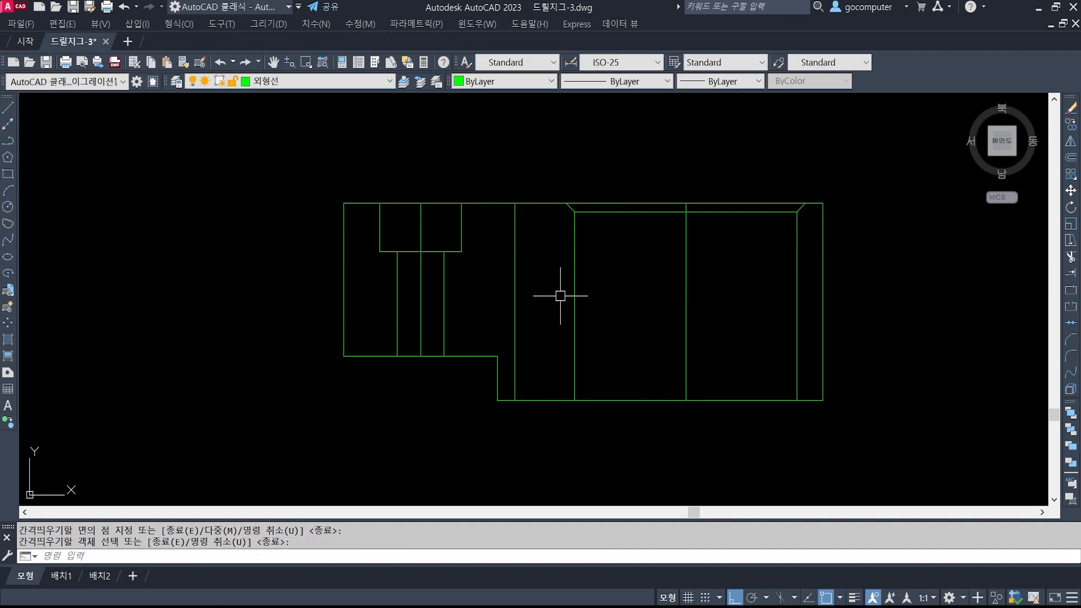
pyautogui.press('Return')
pyautogui.click(517, 217)
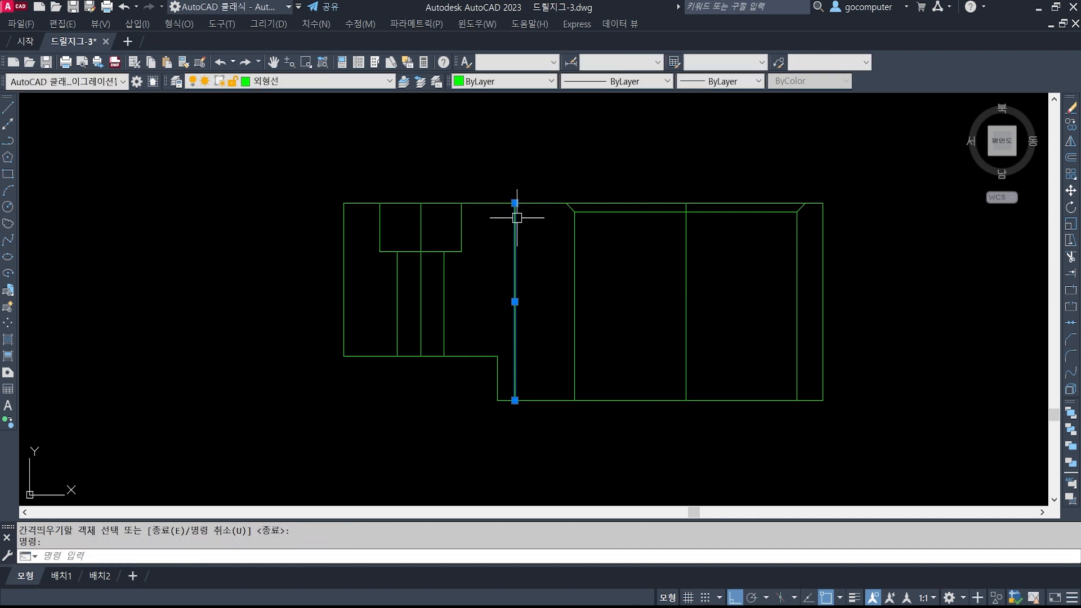
pyautogui.press('Escape')
pyautogui.press('Escape')
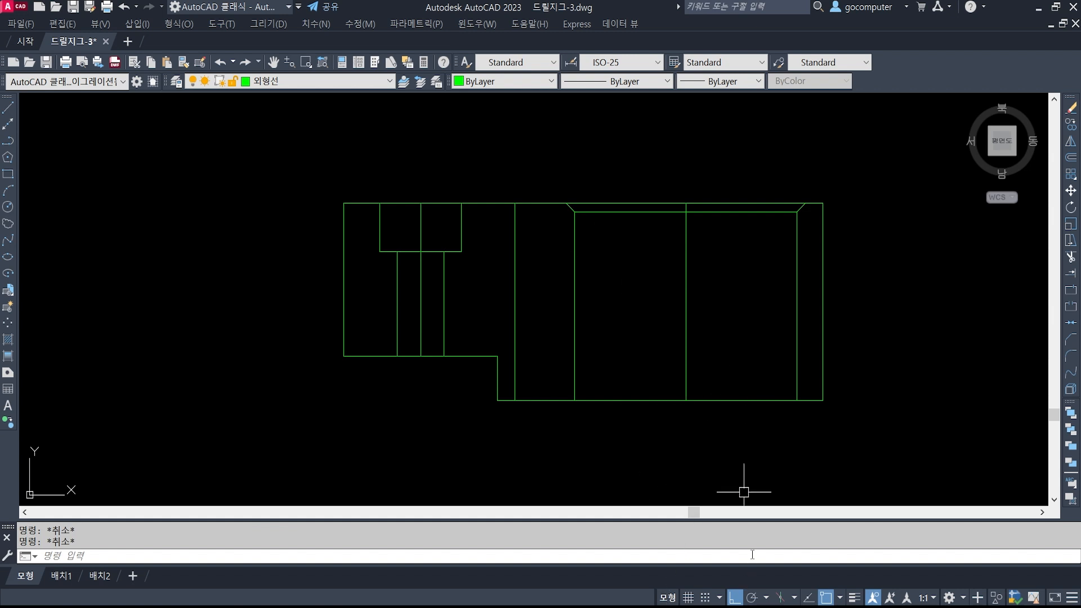
# Switch to the drill jig reference image and examine the stop screw's tapped hole depth below the bush holder's top face
pyautogui.hotkey('alt', 'Tab')
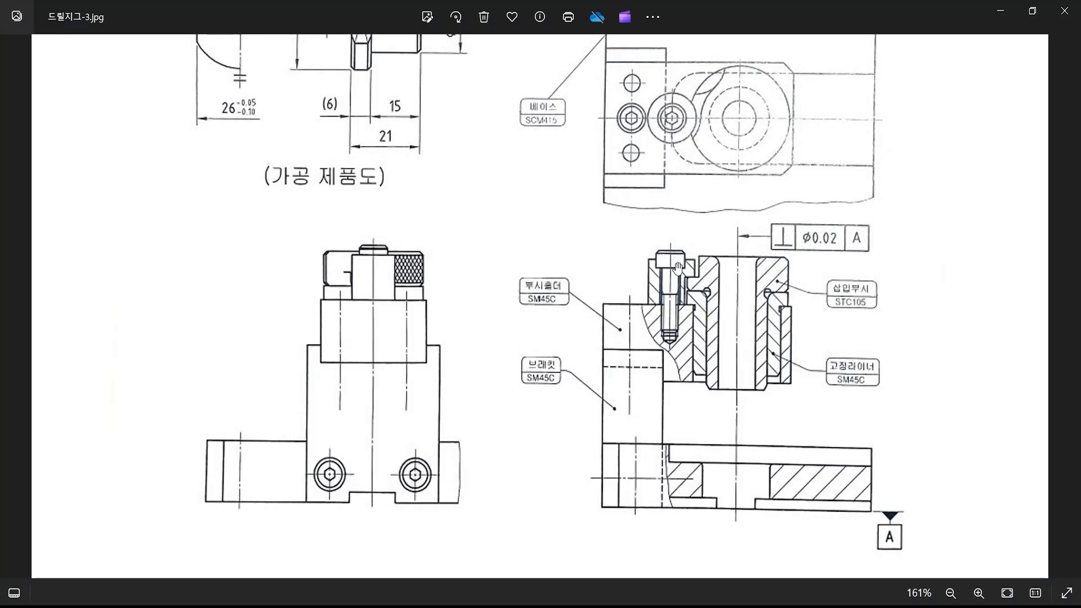
pyautogui.scroll(4, 671, 336)
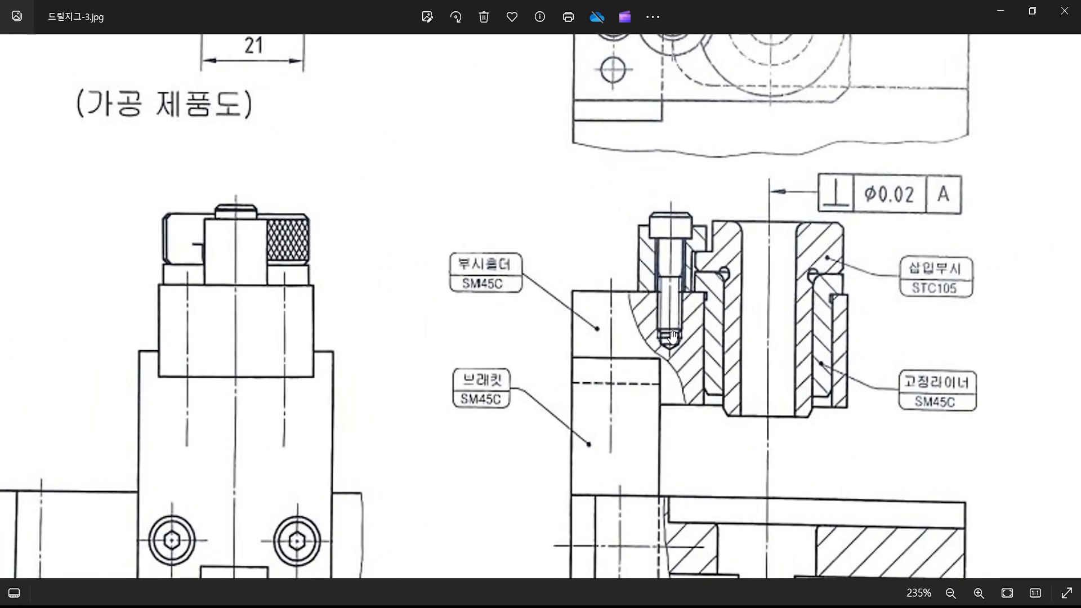
pyautogui.hotkey('ctrl', '2')
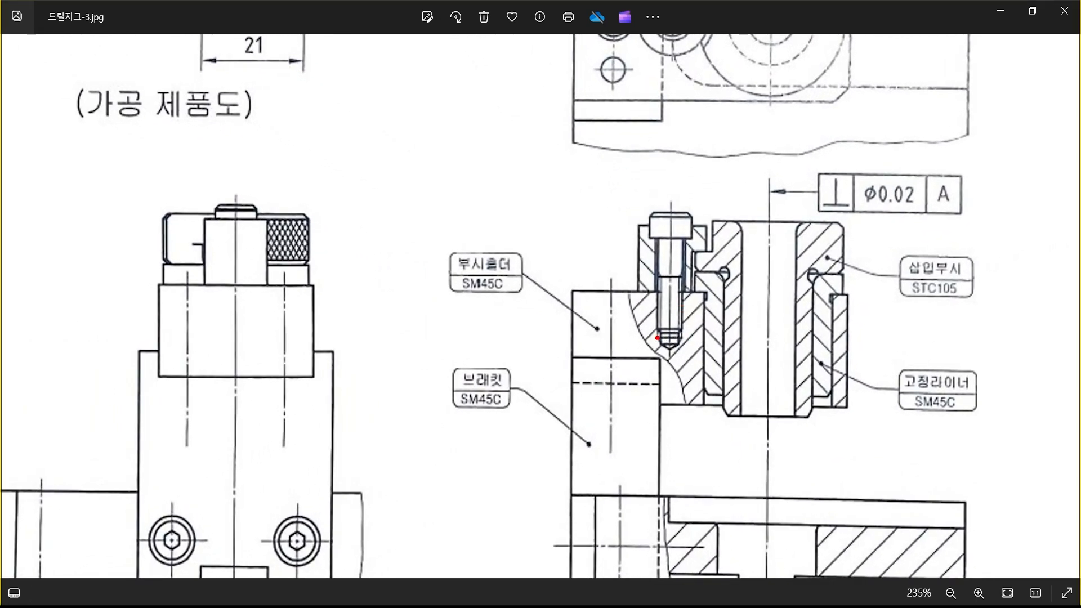
pyautogui.moveTo(656, 338)
pyautogui.mouseDown()
pyautogui.moveTo(606, 338)
pyautogui.moveTo(630, 340)
pyautogui.mouseUp()
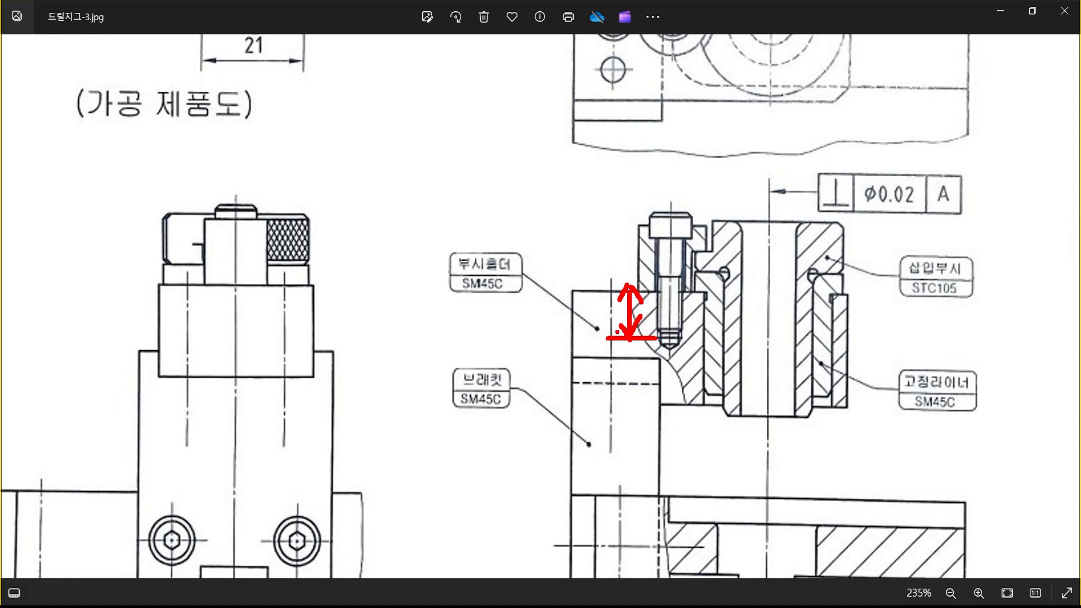
pyautogui.moveTo(602, 300); pyautogui.dragTo(601, 320)
pyautogui.press('Escape')
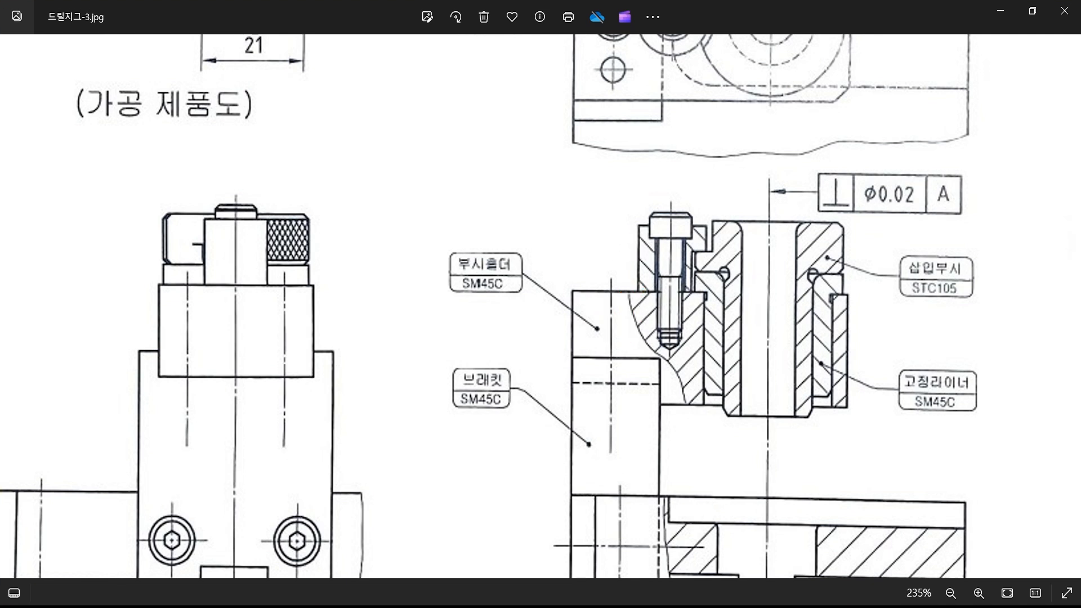
# Switch back to AutoCAD and offset the holder's top edge 11 mm downward as the screw hole's depth line
pyautogui.hotkey('alt', 'Tab')
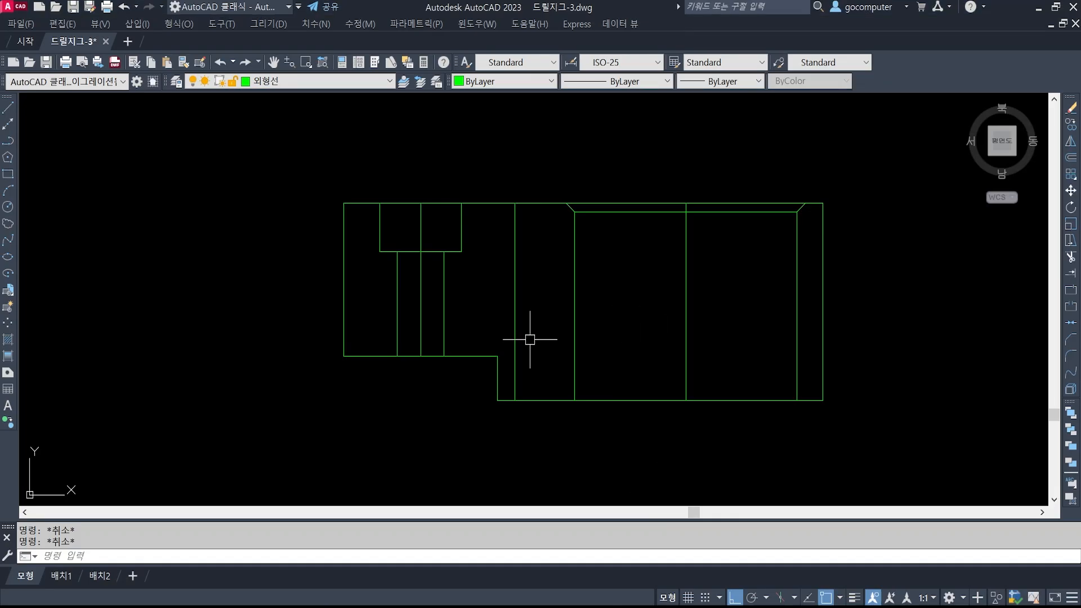
pyautogui.write('o')
pyautogui.press('Return')
pyautogui.write('11')
pyautogui.press('Return')
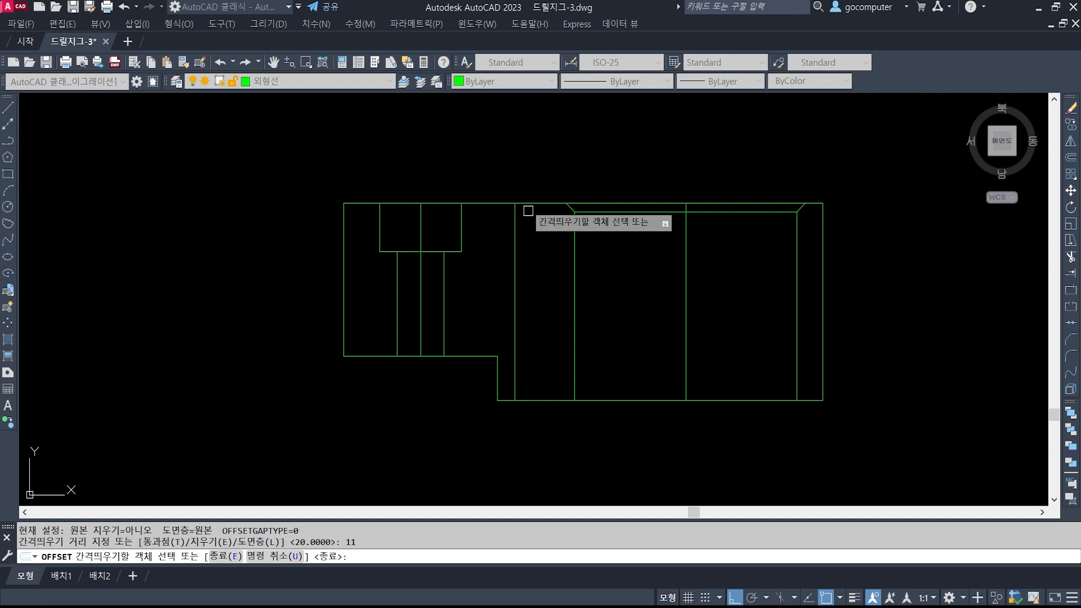
pyautogui.click(532, 203)
pyautogui.click(535, 248)
pyautogui.press('Return')
# Offset the stop screw's centre line 2.5 mm to both sides as the tapped hole's walls
pyautogui.scroll(3, 572, 244)
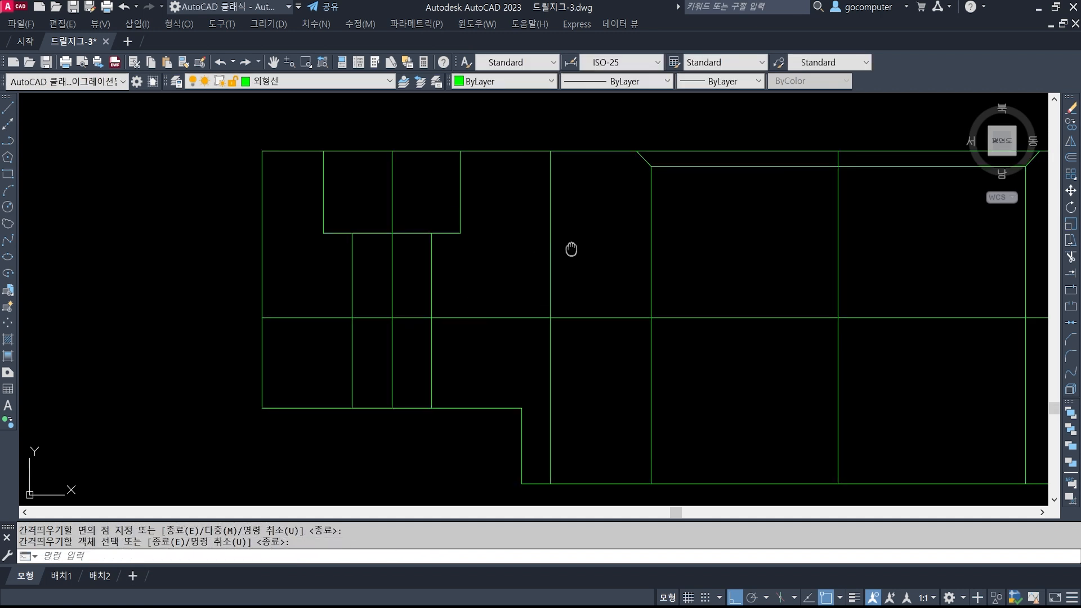
pyautogui.press('Return')
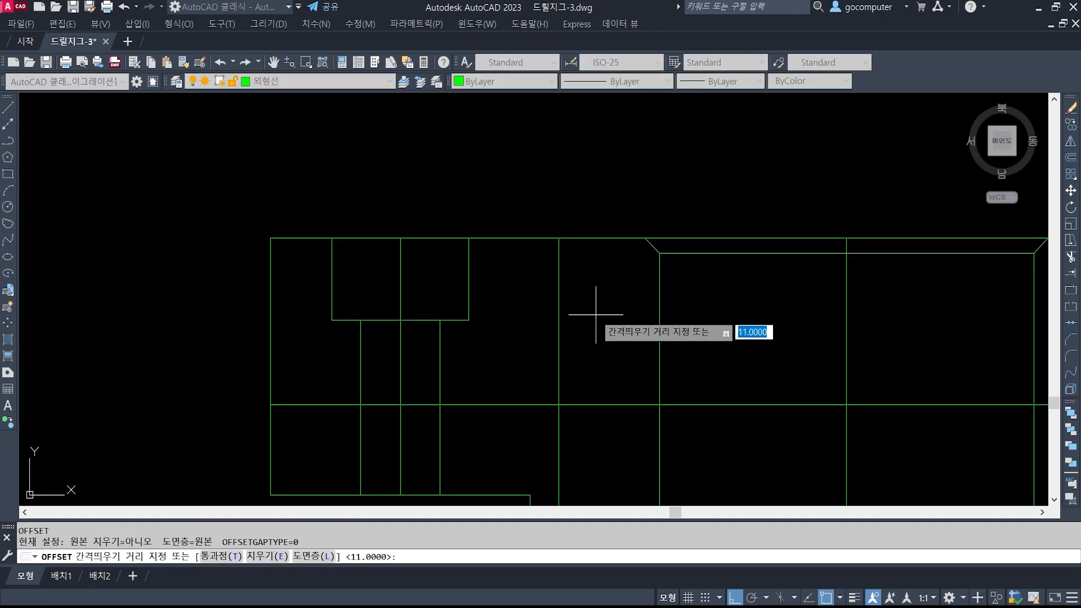
pyautogui.write('2.5')
pyautogui.press('Return')
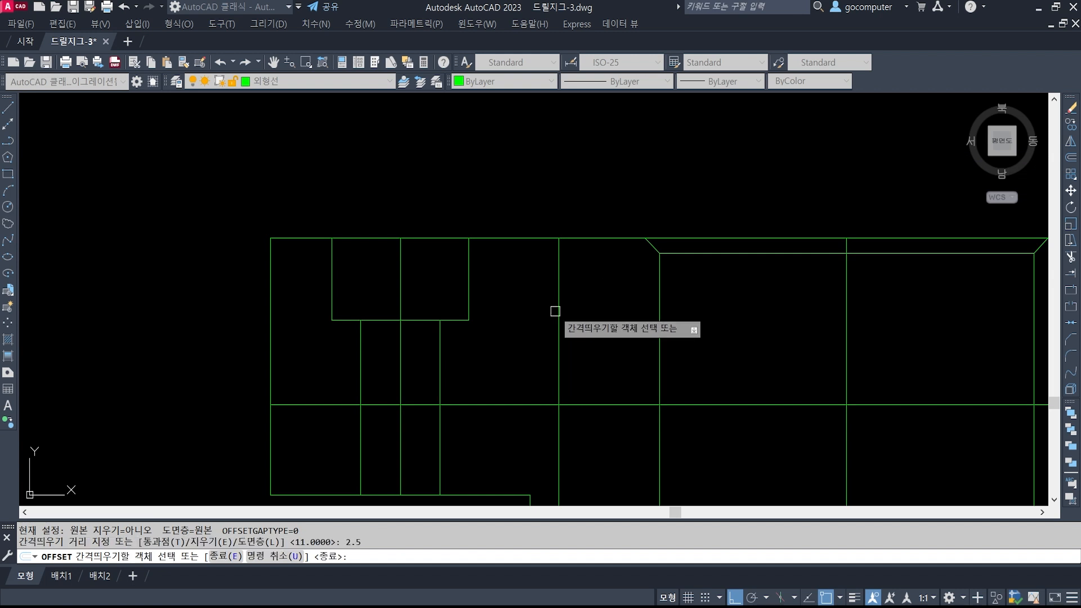
pyautogui.click(560, 309)
pyautogui.click(595, 322)
pyautogui.click(559, 323)
pyautogui.click(498, 323)
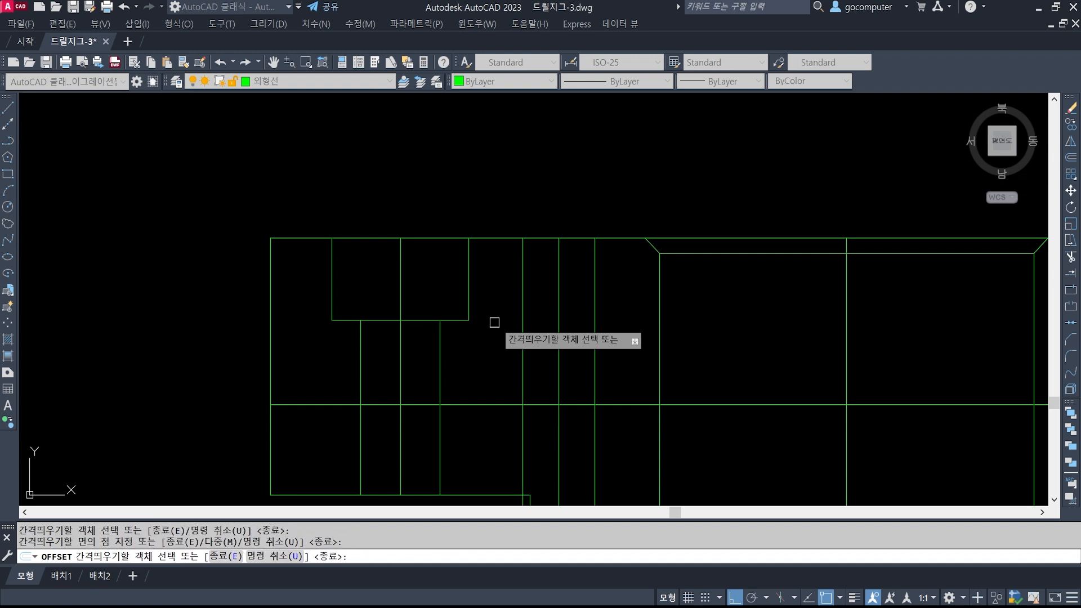
# Trim the 11 mm depth line and the two tapped hole walls against each other to form the hole's flat bottom
pyautogui.press('Return')
pyautogui.scroll(2, 601, 418)
pyautogui.write('tr')
pyautogui.press('Return')
pyautogui.click(609, 406)
pyautogui.click(556, 365)
pyautogui.click(498, 408)
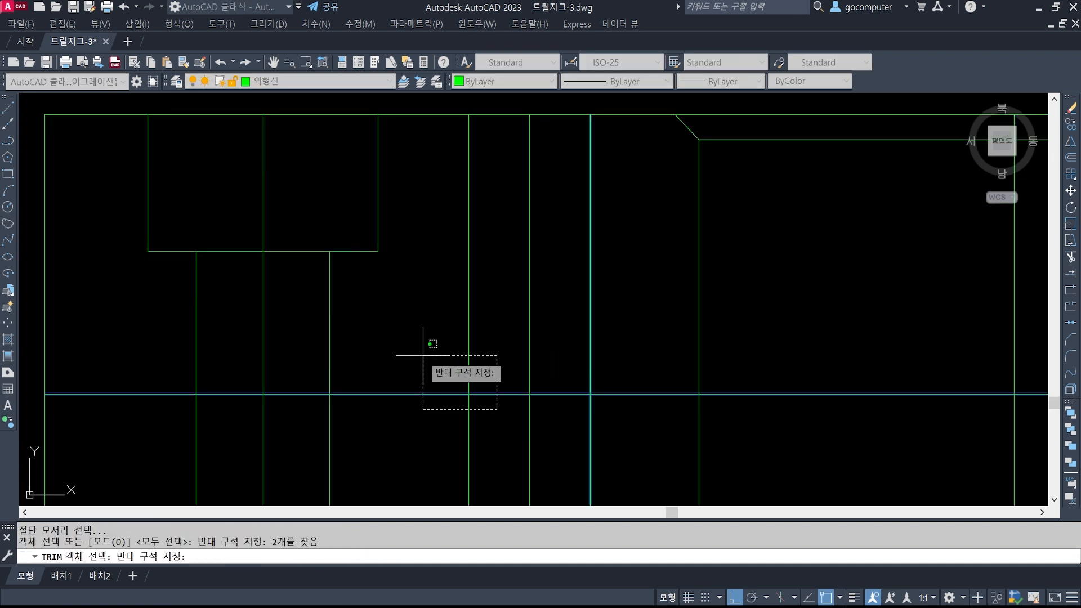
pyautogui.click(423, 357)
pyautogui.press('Return')
pyautogui.click(469, 436)
pyautogui.click(438, 421)
pyautogui.click(413, 353)
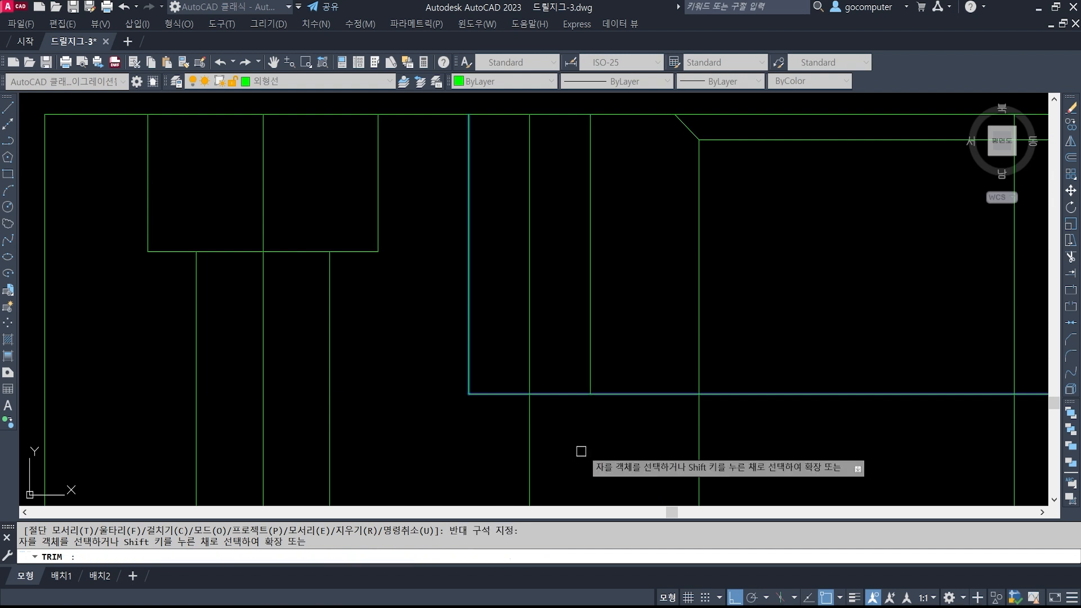
pyautogui.click(586, 441)
pyautogui.click(619, 381)
pyautogui.press('Return')
# Offset the tapped hole's bottom line 2 mm downward as the drill hole's depth line
pyautogui.scroll(-1, 601, 346)
pyautogui.scroll(1, 605, 392)
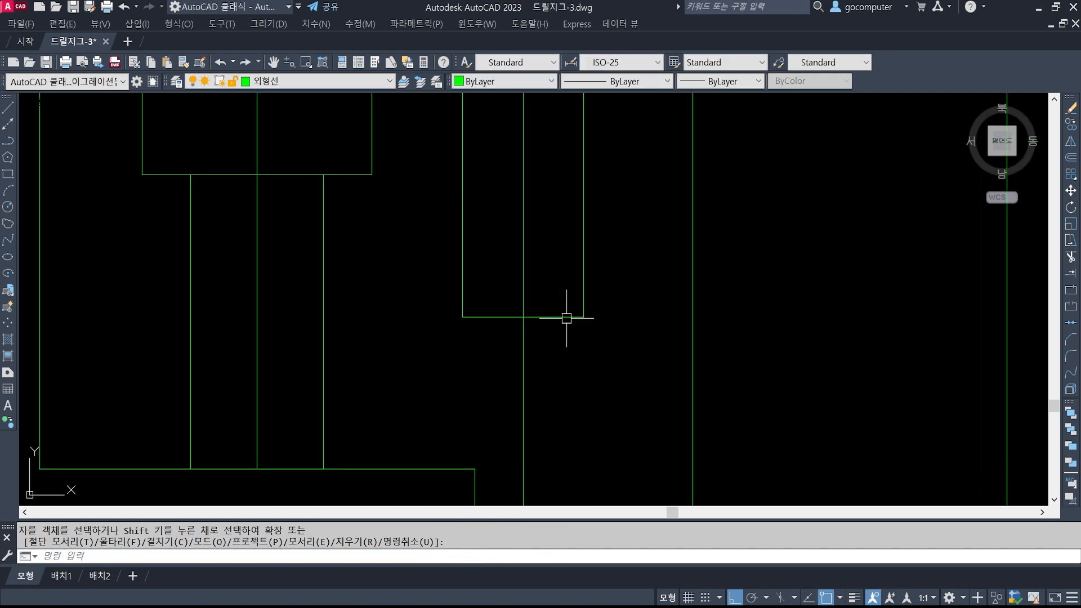
pyautogui.write('o')
pyautogui.press('Return')
pyautogui.write('2')
pyautogui.press('Return')
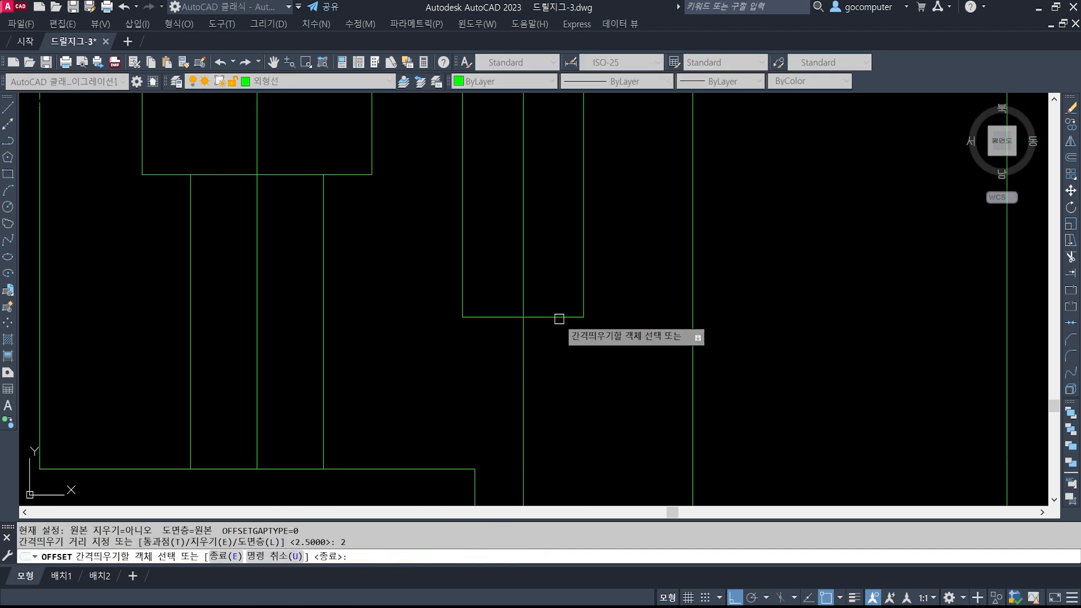
pyautogui.click(558, 316)
pyautogui.click(597, 372)
pyautogui.press('Return')
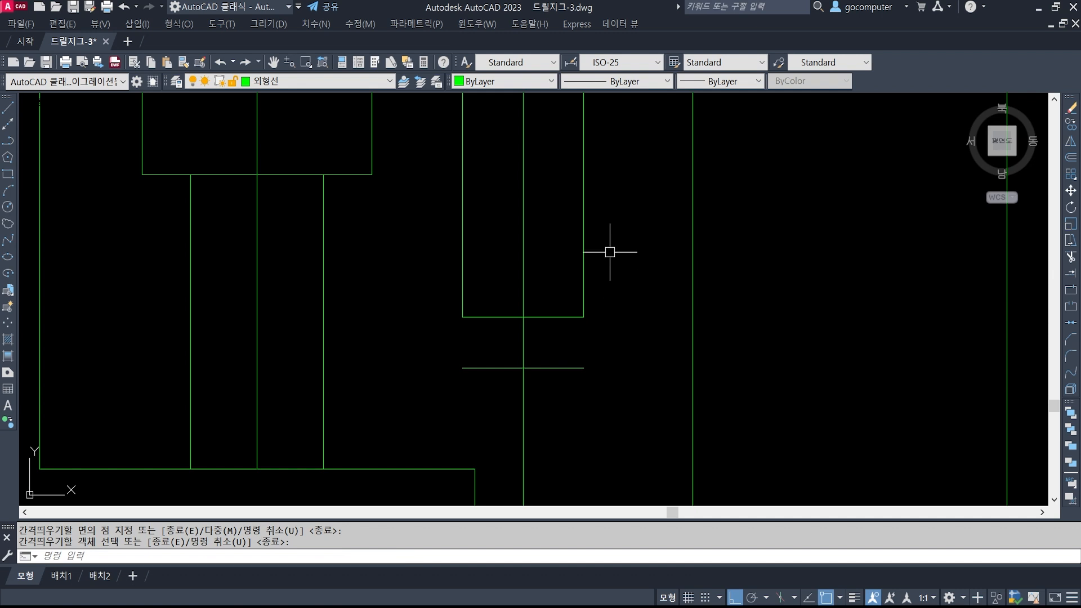
# Switch to the KS standards PDF and go to the ordinary metric thread table on page 4
pyautogui.moveTo(610, 248)
pyautogui.mouseDown(button='middle')
pyautogui.moveTo(618, 346)
pyautogui.moveTo(615, 289)
pyautogui.mouseUp(button='middle')
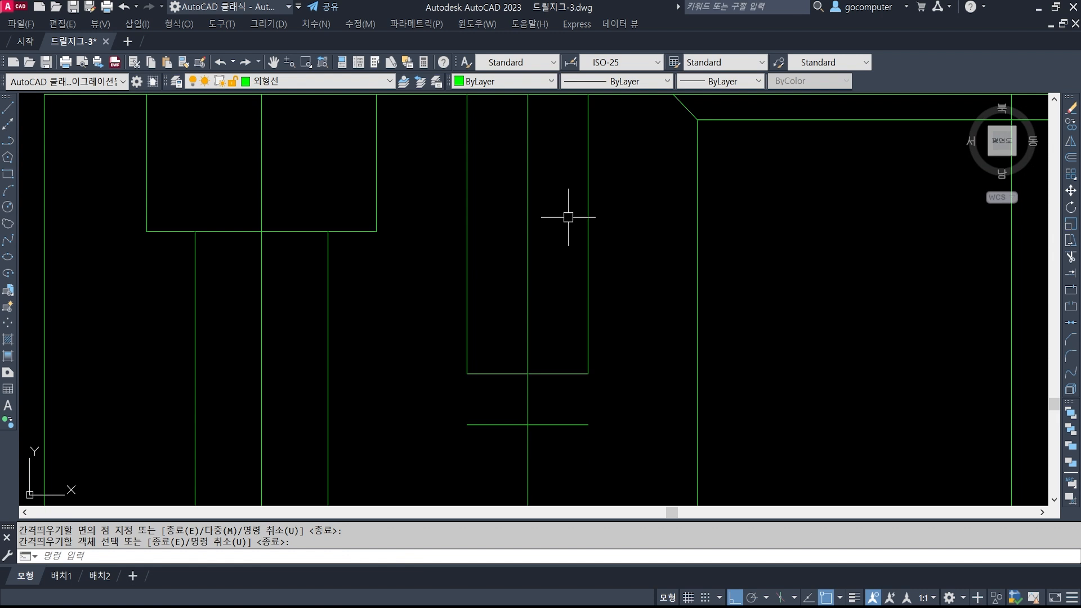
pyautogui.moveTo(568, 214); pyautogui.dragTo(570, 251, button='middle')
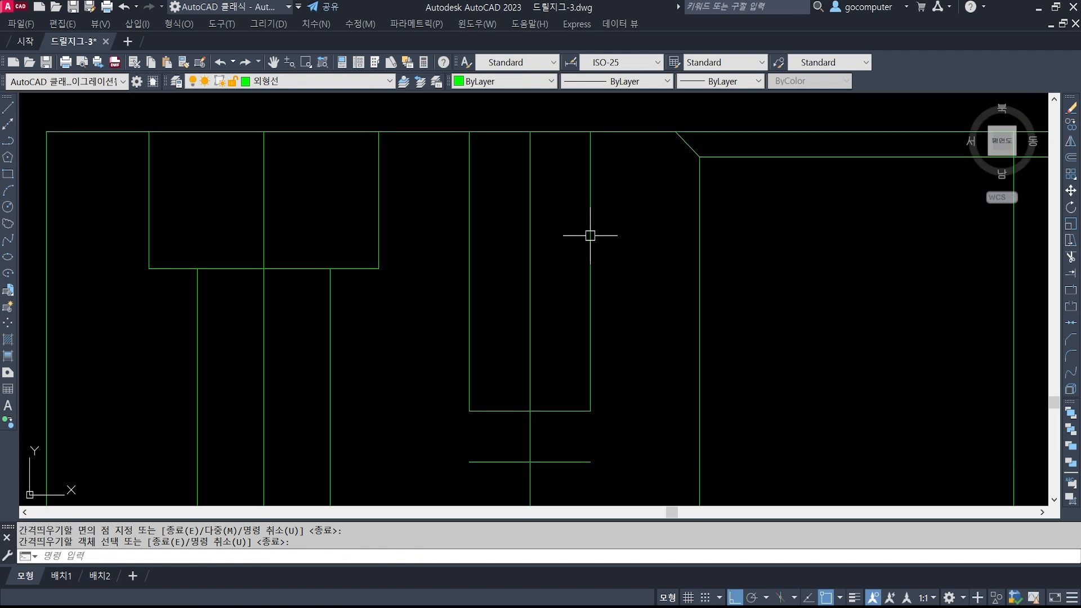
pyautogui.hotkey('alt', 'Tab')
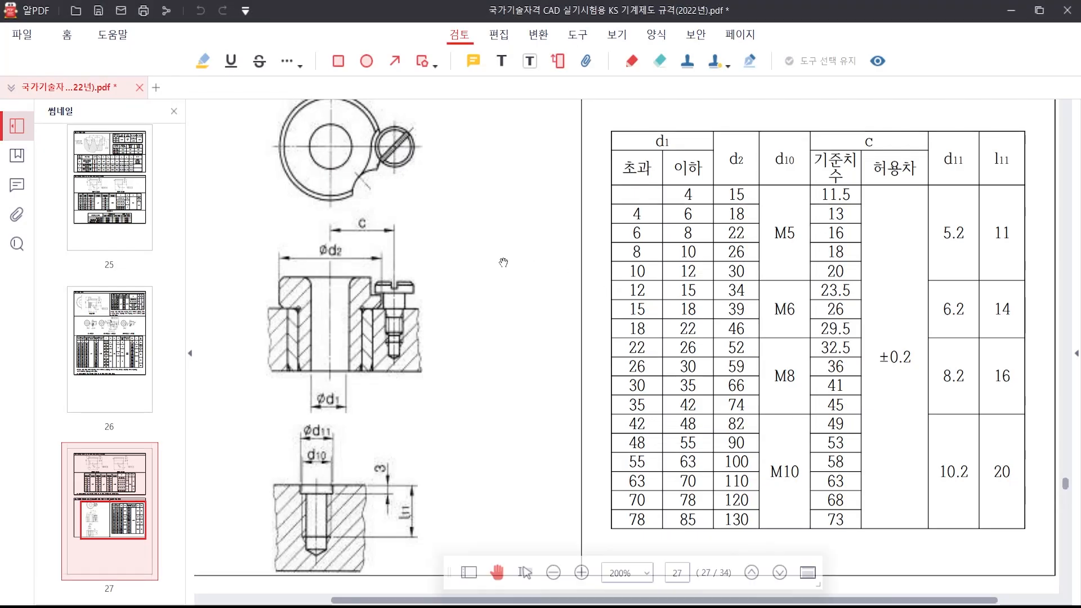
pyautogui.keyDown('ctrl'); pyautogui.scroll(-1, 116, 376); pyautogui.keyUp('ctrl')
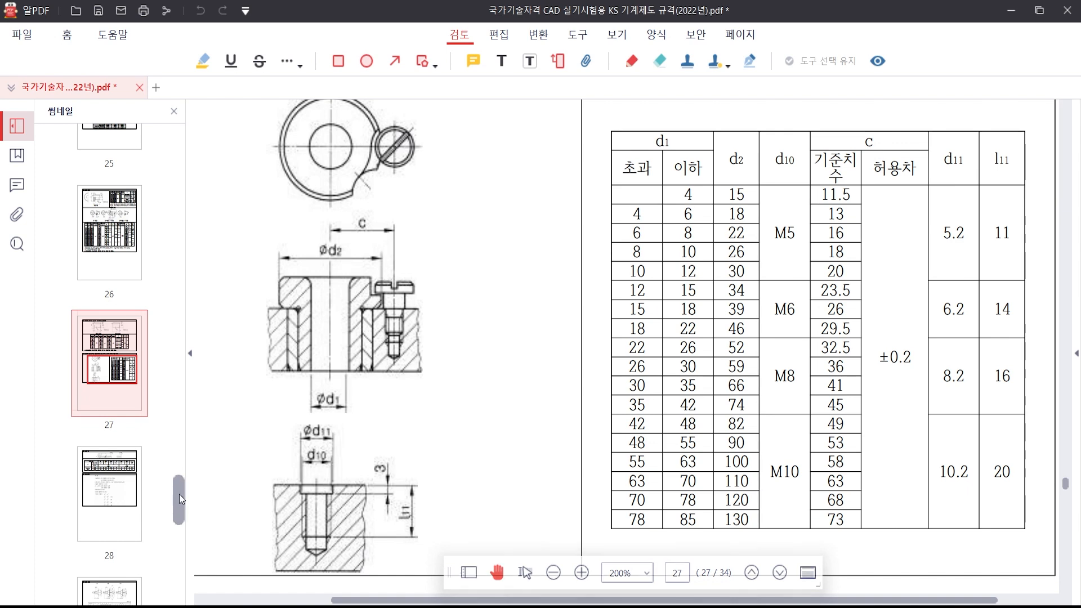
pyautogui.moveTo(179, 495); pyautogui.dragTo(187, 144)
pyautogui.click(116, 350)
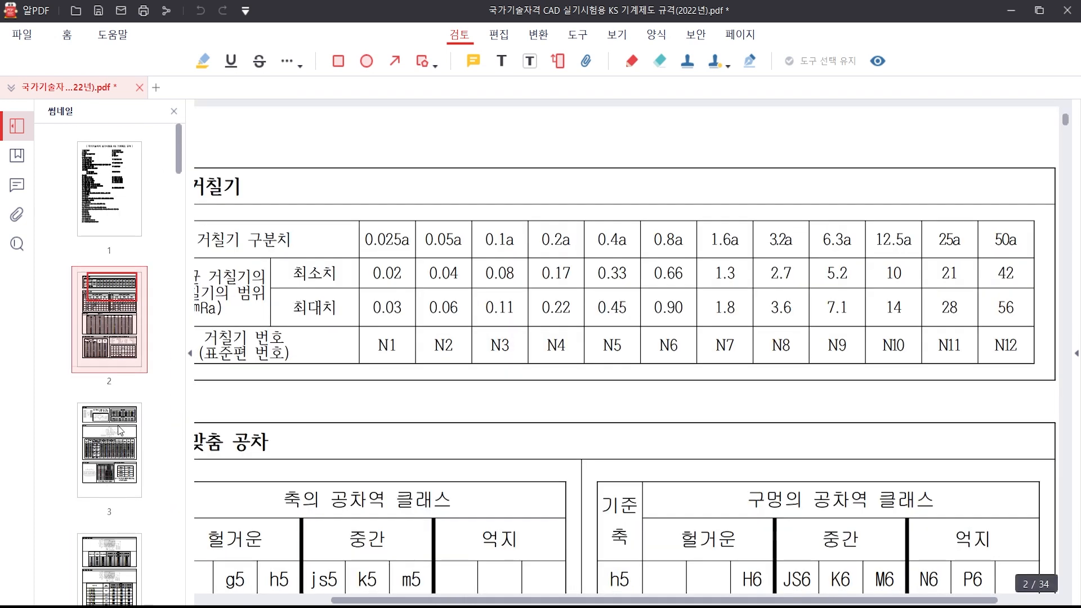
pyautogui.click(119, 434)
pyautogui.scroll(-4, 103, 507)
pyautogui.click(111, 312)
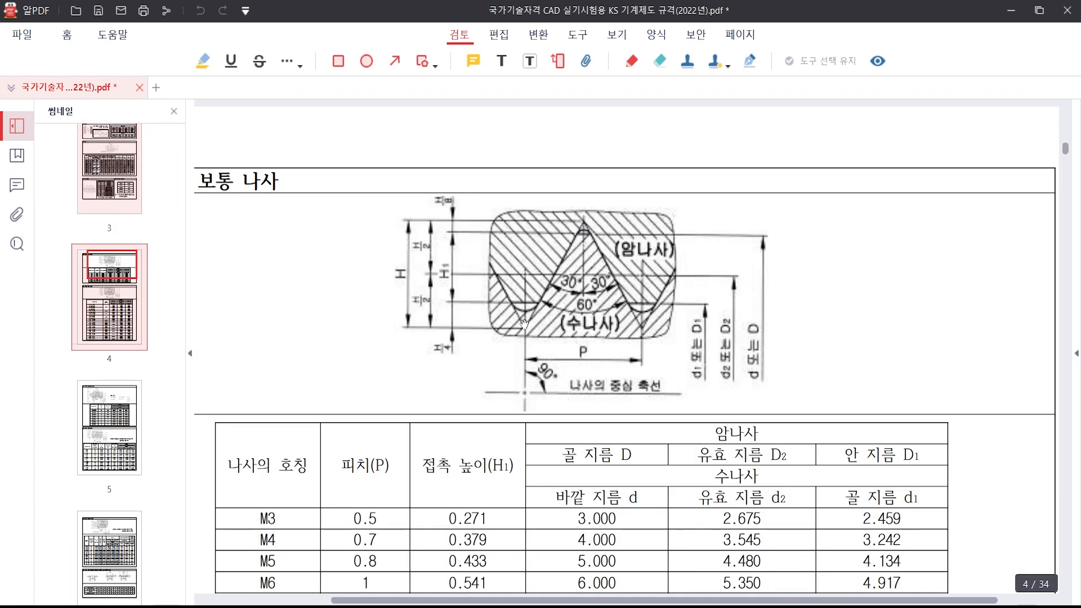
pyautogui.keyDown('ctrl'); pyautogui.scroll(-1, 524, 324); pyautogui.keyUp('ctrl')
pyautogui.scroll(-2, 465, 390)
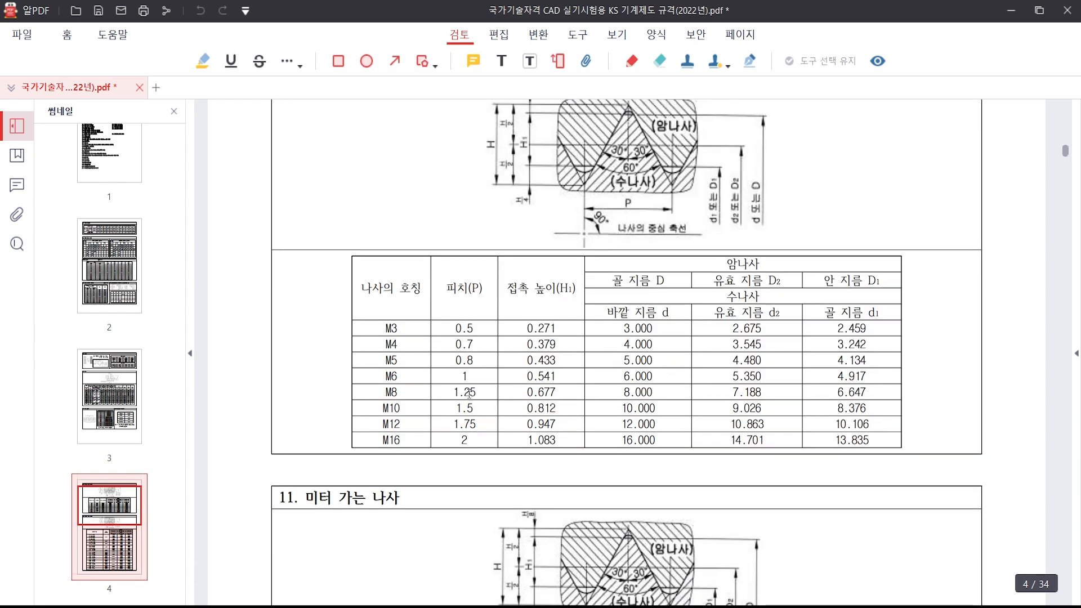
# Examine the pitch and minor diameter d1 listed for M5 in the thread table
pyautogui.keyDown('ctrl'); pyautogui.scroll(1, 487, 396); pyautogui.keyUp('ctrl')
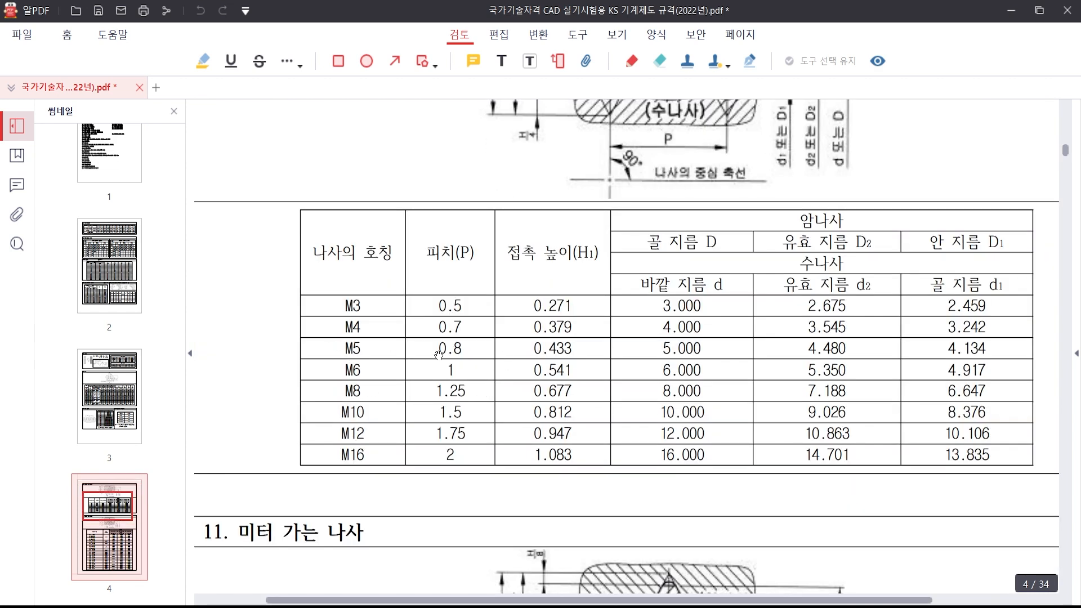
pyautogui.moveTo(918, 259); pyautogui.dragTo(1016, 298)
pyautogui.moveTo(937, 355); pyautogui.dragTo(1020, 354)
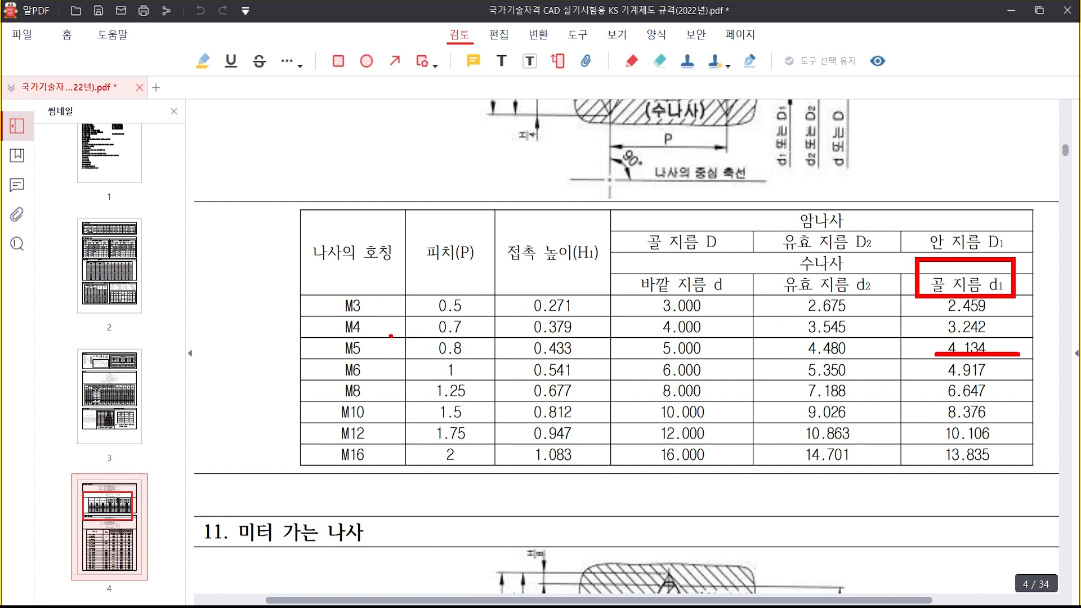
pyautogui.moveTo(401, 332); pyautogui.dragTo(498, 361)
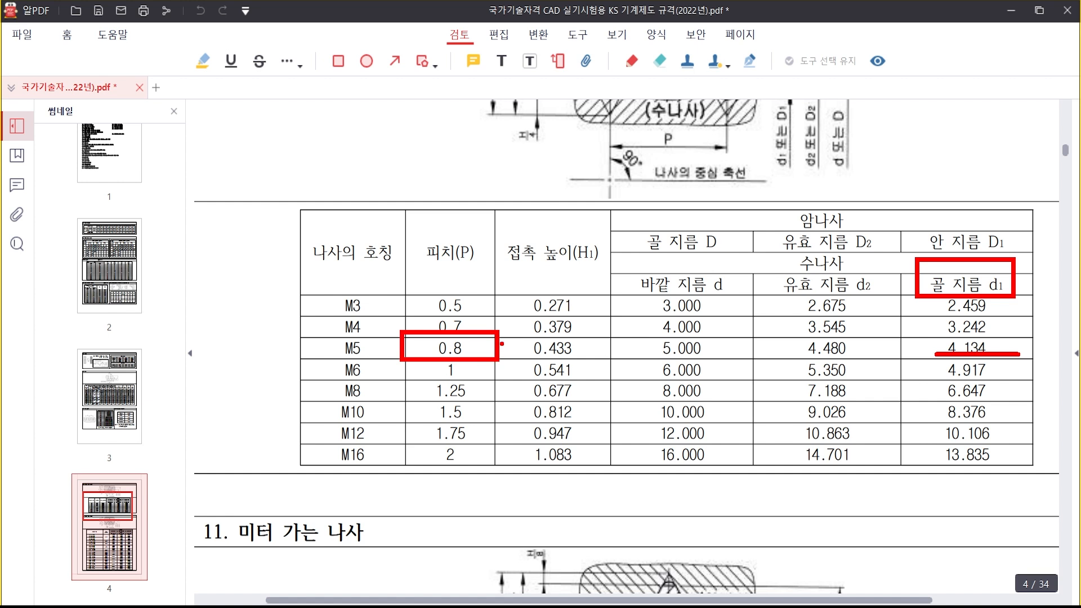
pyautogui.press('Escape')
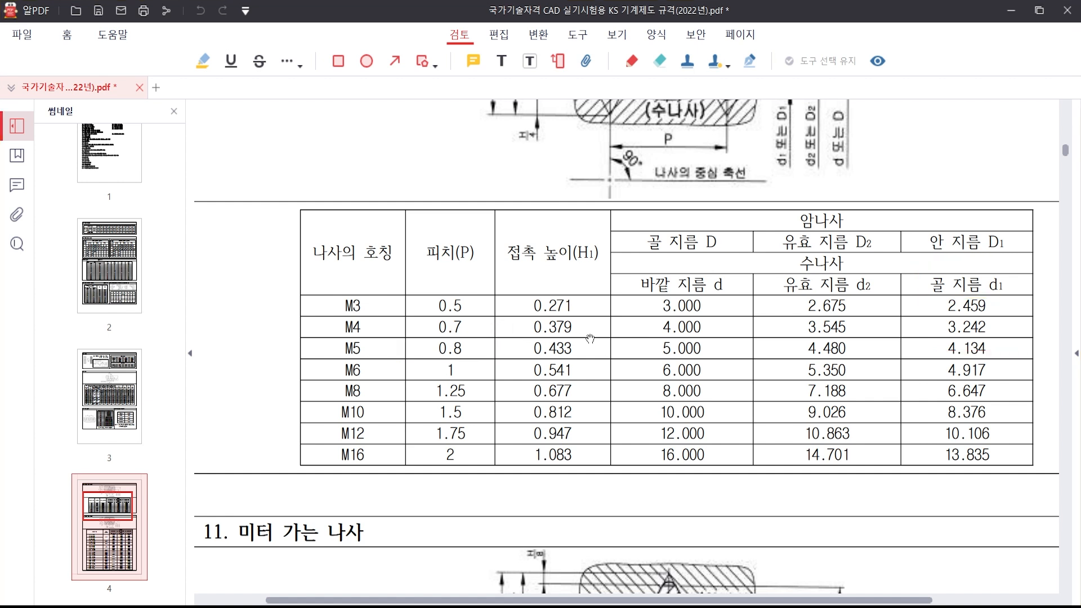
# Switch back to AutoCAD and offset both tapped hole walls 0.4 mm inward as the thread's minor diameter lines
pyautogui.click(587, 576)
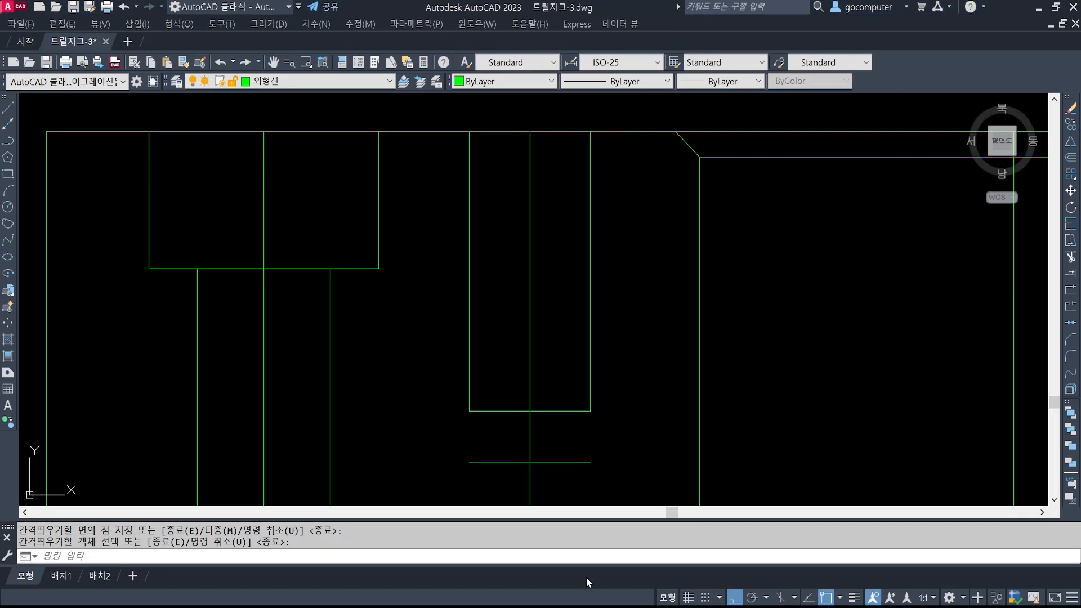
pyautogui.write('o')
pyautogui.press('Return')
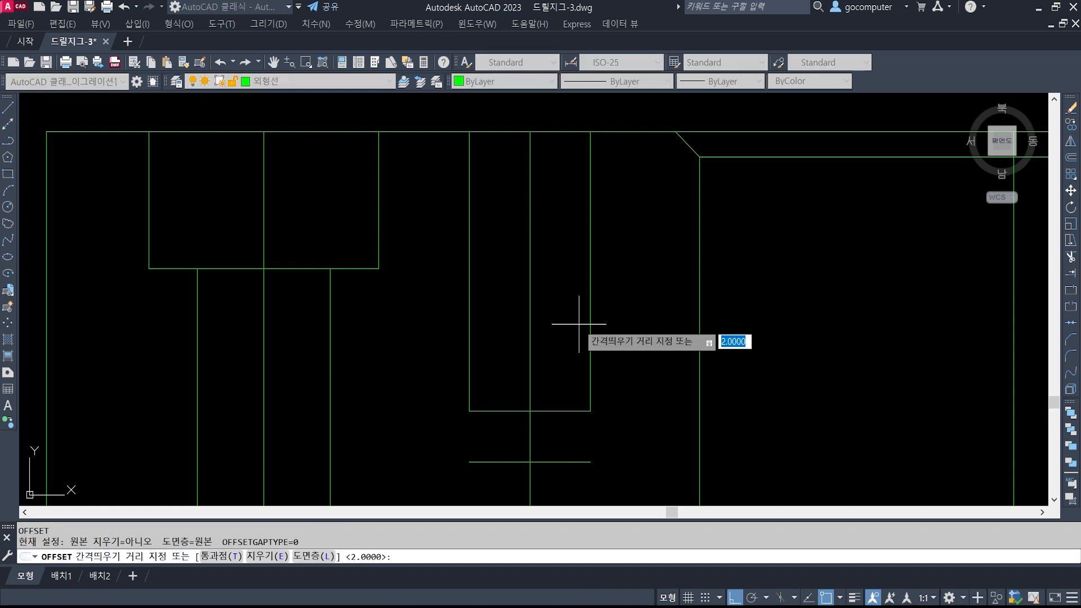
pyautogui.write('0.4')
pyautogui.press('Return')
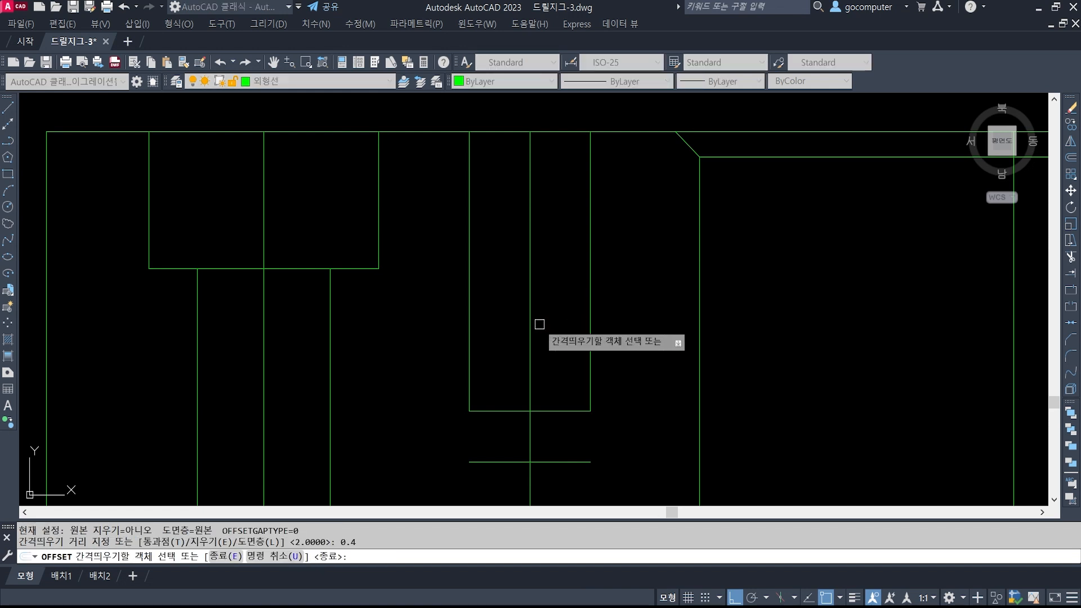
pyautogui.click(591, 285)
pyautogui.click(557, 290)
pyautogui.click(465, 330)
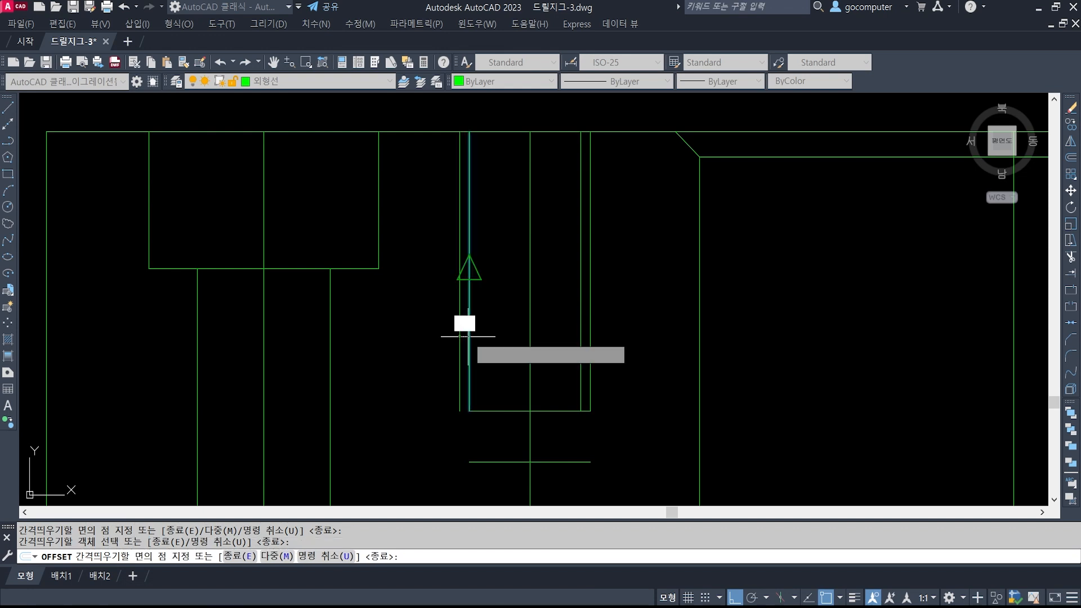
pyautogui.click(495, 341)
pyautogui.press('Return')
# Check the M5 pitch in the PDF again, and back in AutoCAD extend both inner hole lines down to the lower depth line
pyautogui.hotkey('alt', 'Tab')
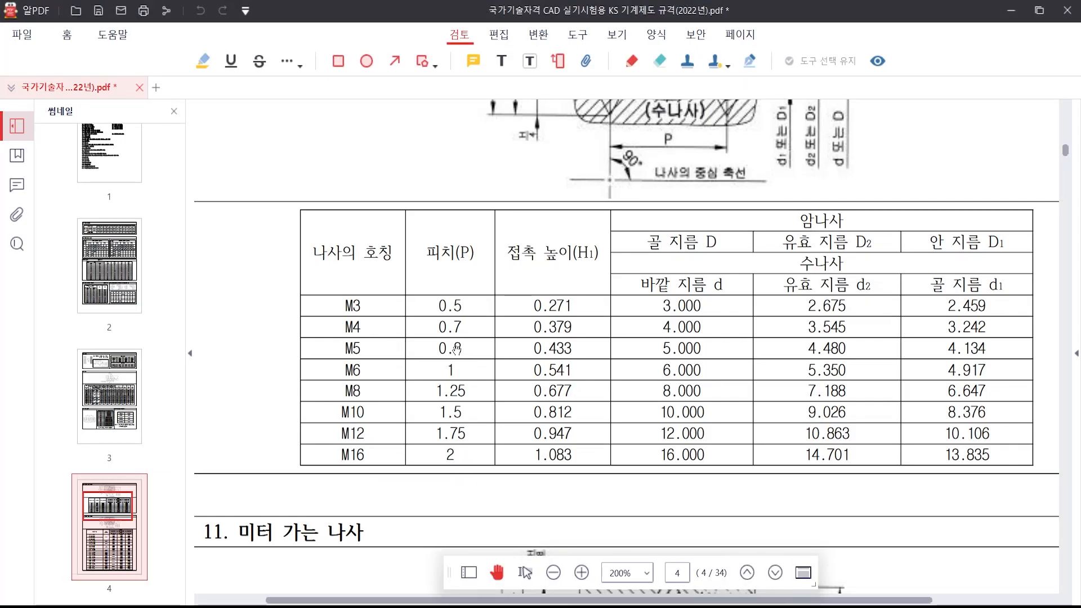
pyautogui.hotkey('alt', 'Tab')
pyautogui.write('ex')
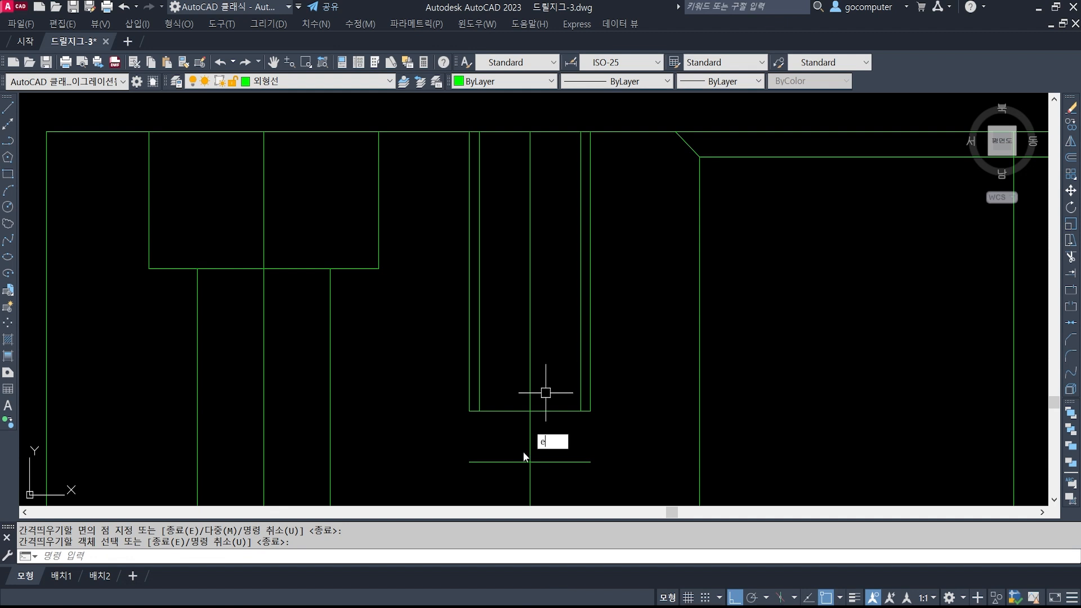
pyautogui.press('Return')
pyautogui.click(495, 473)
pyautogui.click(481, 438)
pyautogui.press('Return')
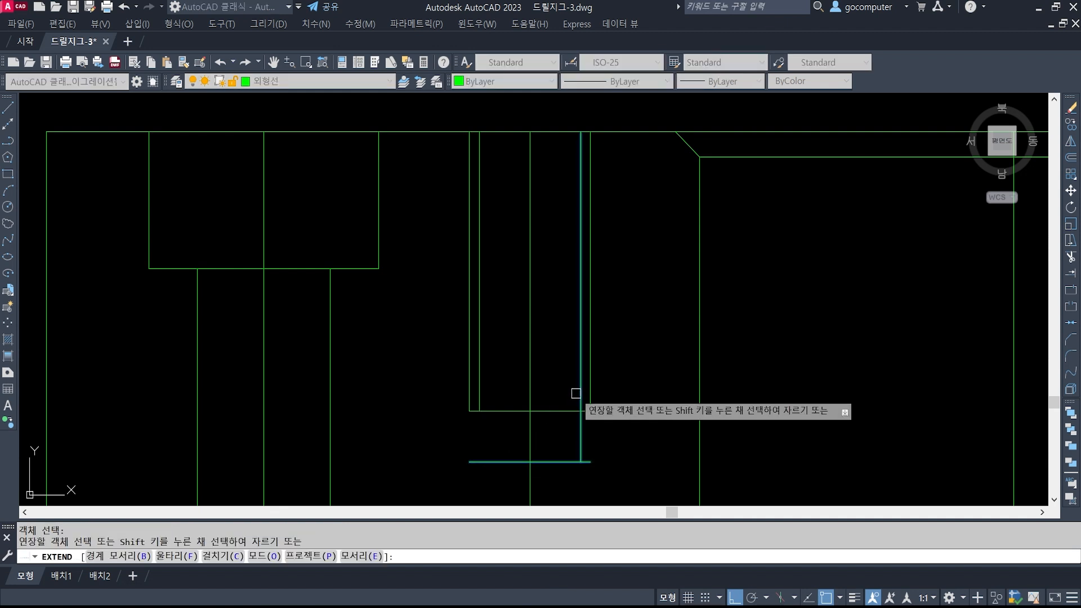
pyautogui.press('Return')
# Trim the ends of the lower depth line that stick out beyond the two inner hole lines
pyautogui.scroll(3, 519, 367)
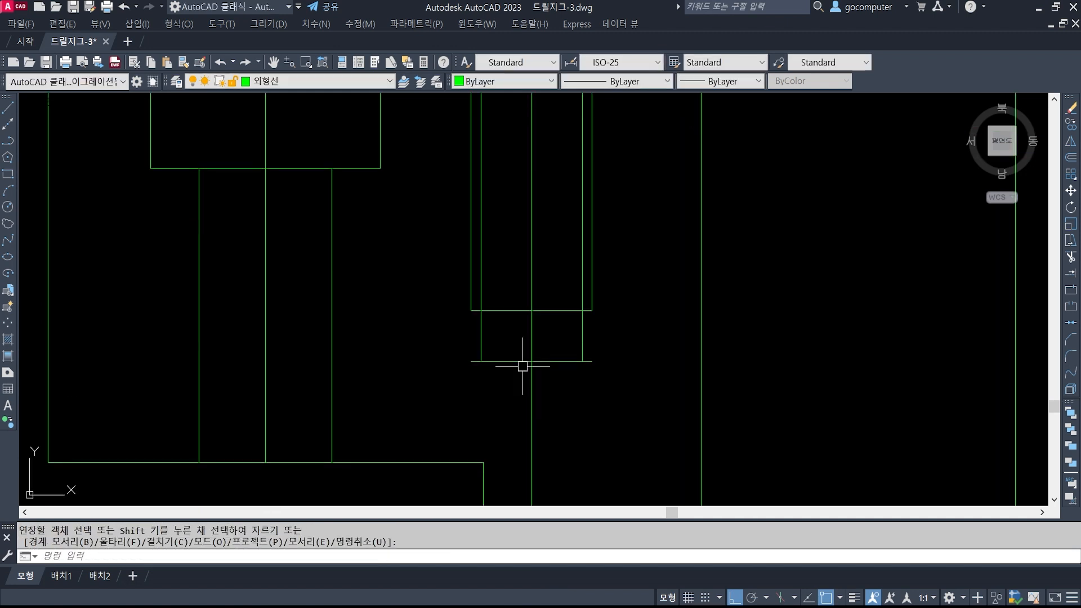
pyautogui.click(649, 396)
pyautogui.click(594, 325)
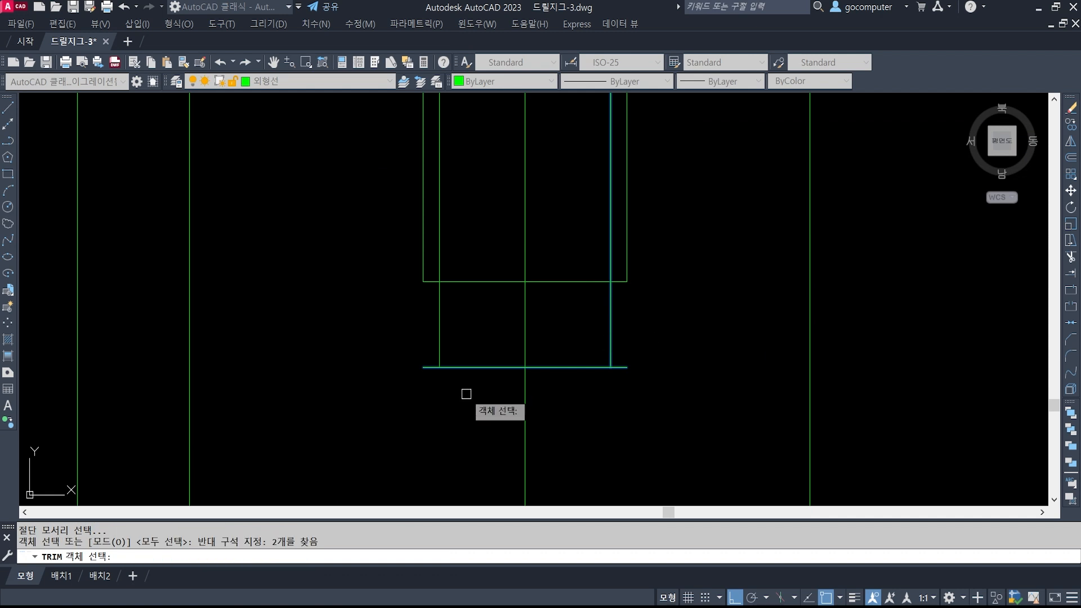
pyautogui.click(460, 389)
pyautogui.click(427, 350)
pyautogui.press('Return')
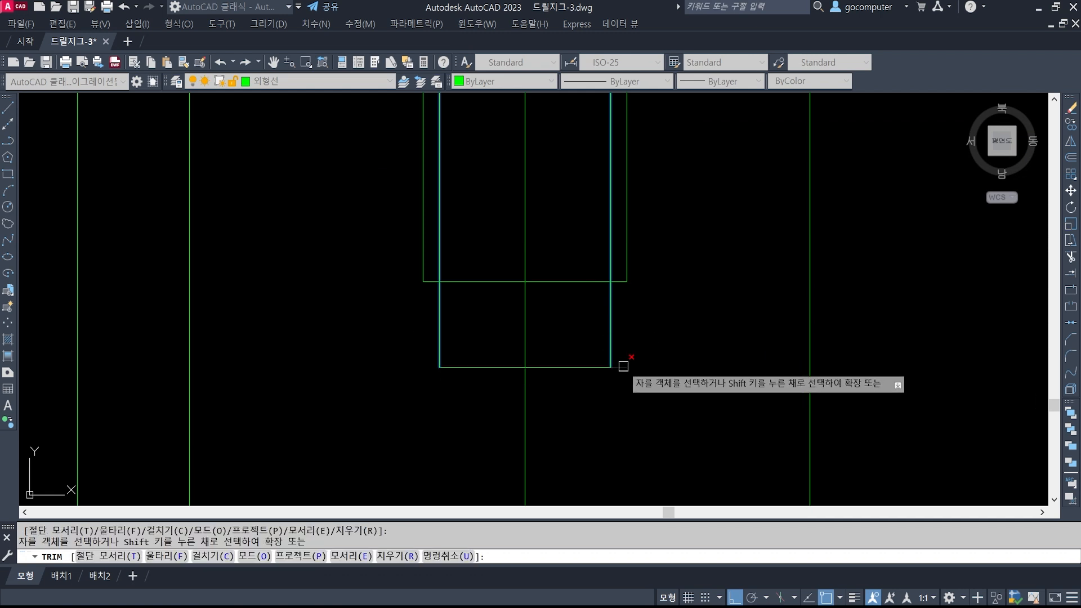
pyautogui.click(620, 367)
pyautogui.press('Return')
# Draw a 60° line from the tapped hole's lower right corner down and inward across the right inner hole line
pyautogui.moveTo(618, 423); pyautogui.dragTo(610, 371, button='middle')
pyautogui.write('l')
pyautogui.press('Return')
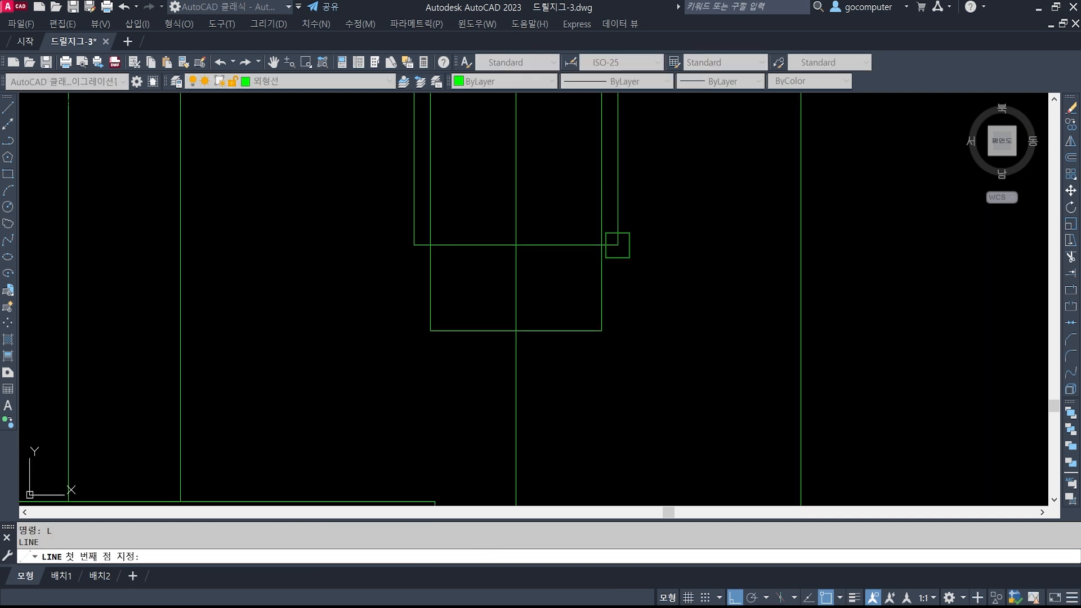
pyautogui.click(618, 245)
pyautogui.write('<60')
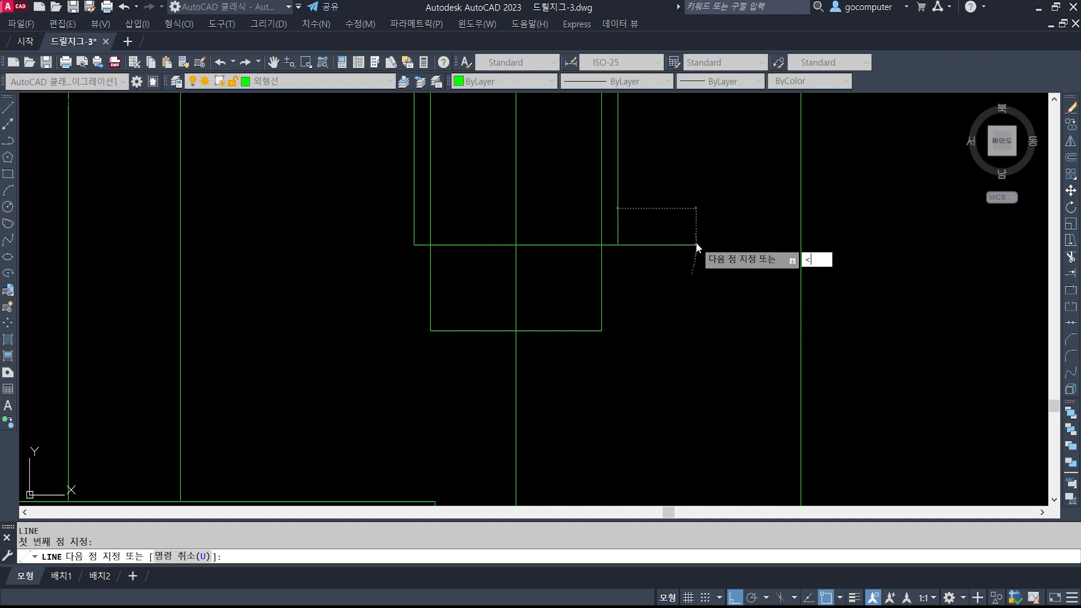
pyautogui.press('Return')
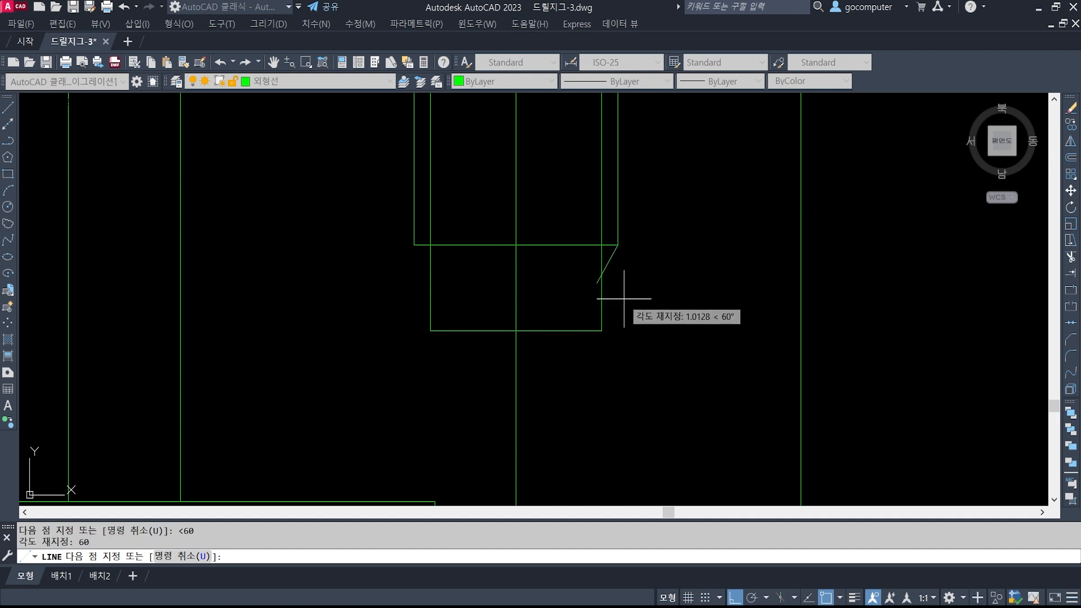
pyautogui.click(599, 284)
pyautogui.press('Return')
# Trim the 60° line's end where it passes the right inner hole line
pyautogui.write('tr')
pyautogui.press('Return')
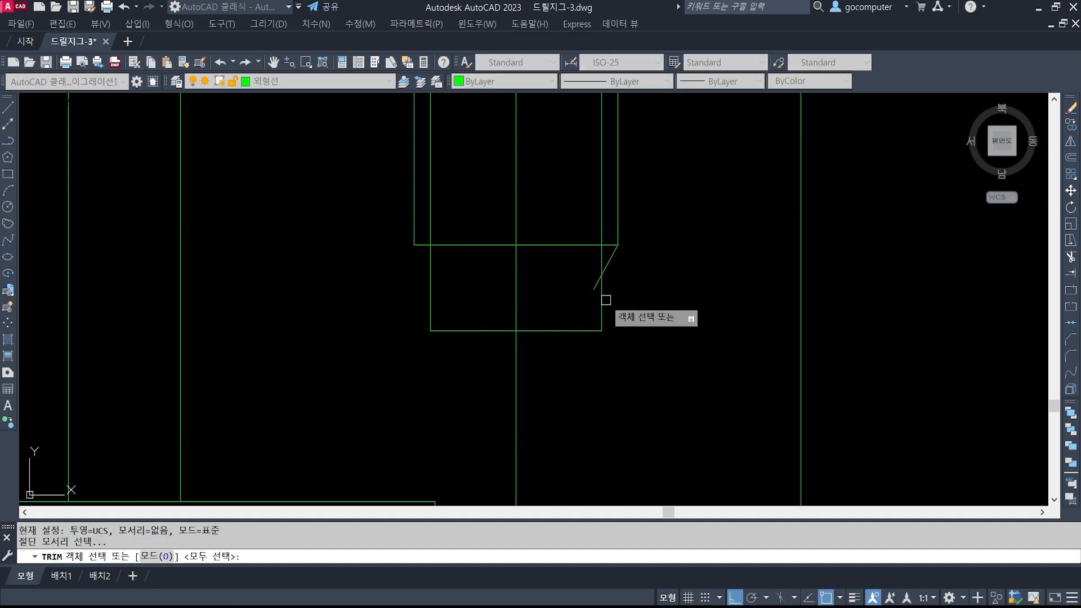
pyautogui.click(603, 299)
pyautogui.press('Return')
pyautogui.click(595, 285)
pyautogui.press('Return')
pyautogui.press('Escape')
# Draw a 30° line from the drill hole's lower right corner down to the left past the centre line for the drill point
pyautogui.write('l')
pyautogui.press('Return')
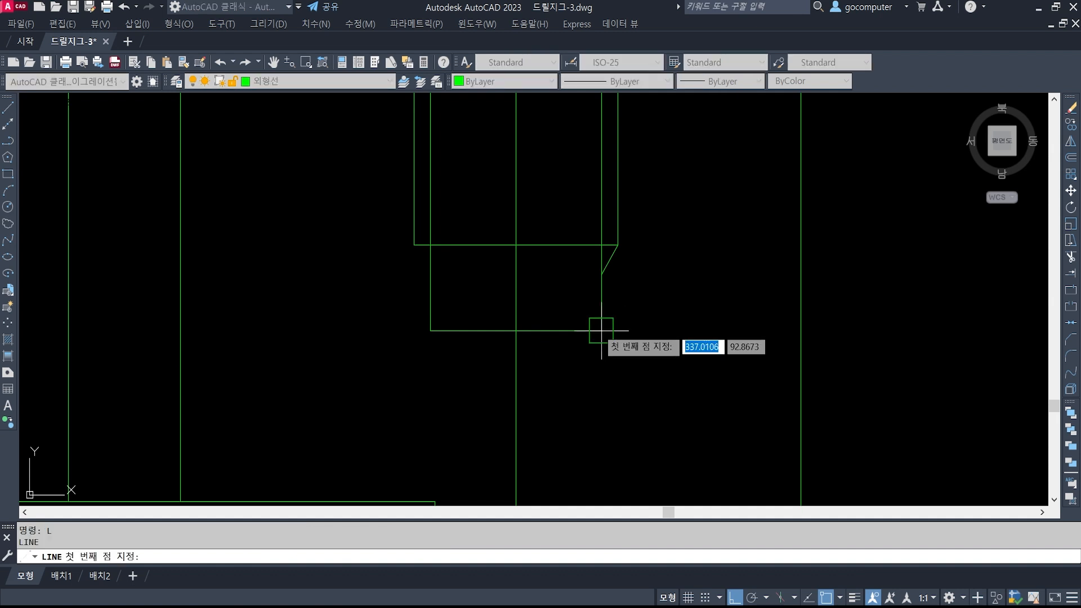
pyautogui.click(601, 331)
pyautogui.write('<')
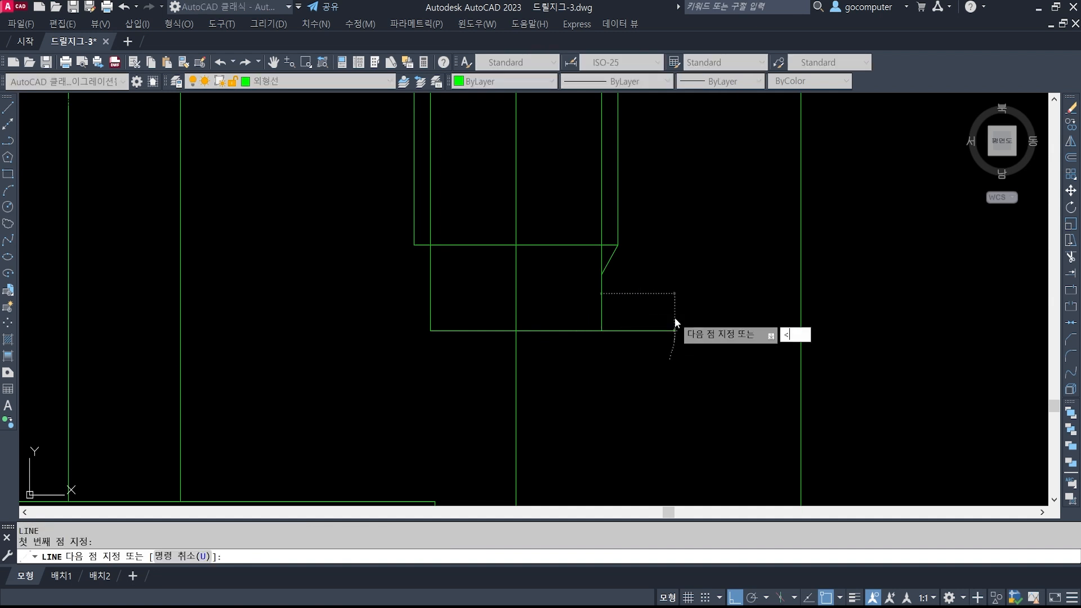
pyautogui.write('30')
pyautogui.press('Return')
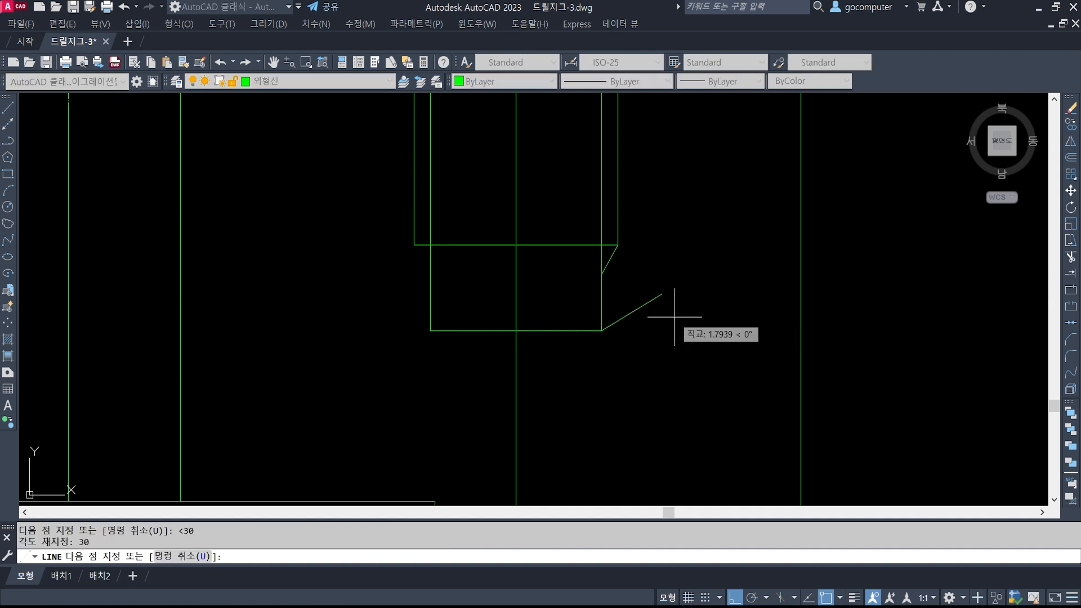
pyautogui.click(469, 403)
pyautogui.press('Return')
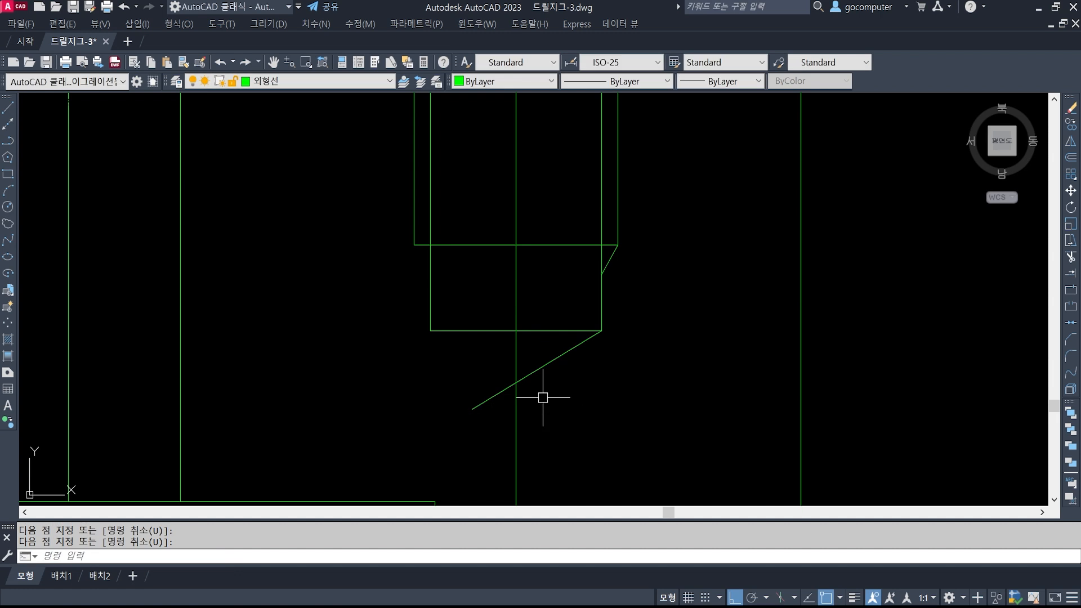
# Trim the 30° drill point line's end beyond the stop screw's centre line
pyautogui.write('tr')
pyautogui.press('Return')
pyautogui.click(492, 398)
pyautogui.press('Escape')
# Mirror the 60° line and the 30° drill point line about the stop screw hole's centre line, keeping the originals
pyautogui.write('mi')
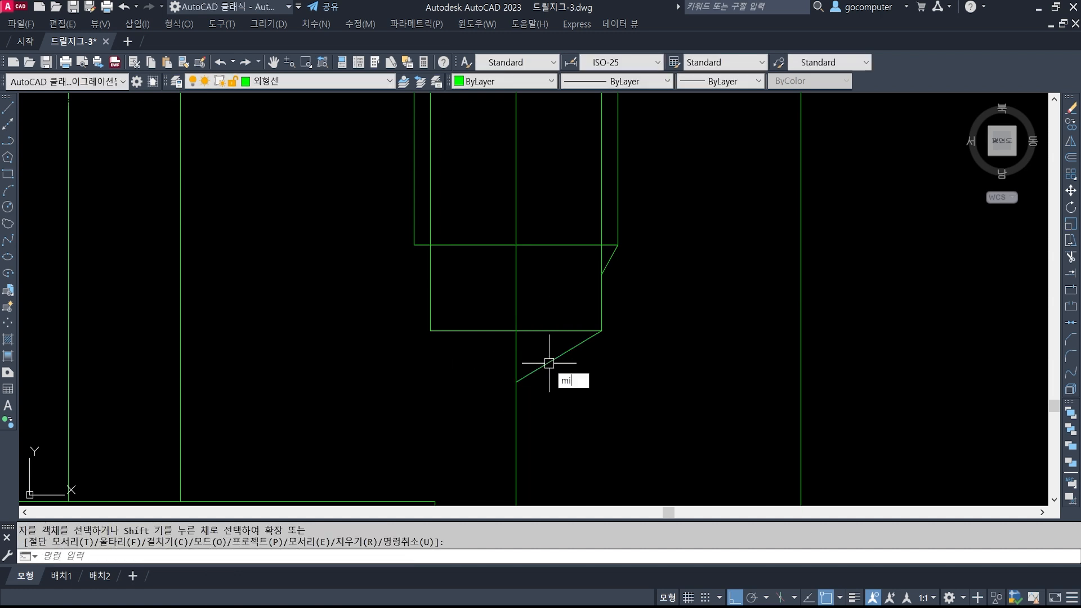
pyautogui.press('Return')
pyautogui.click(560, 355)
pyautogui.click(610, 264)
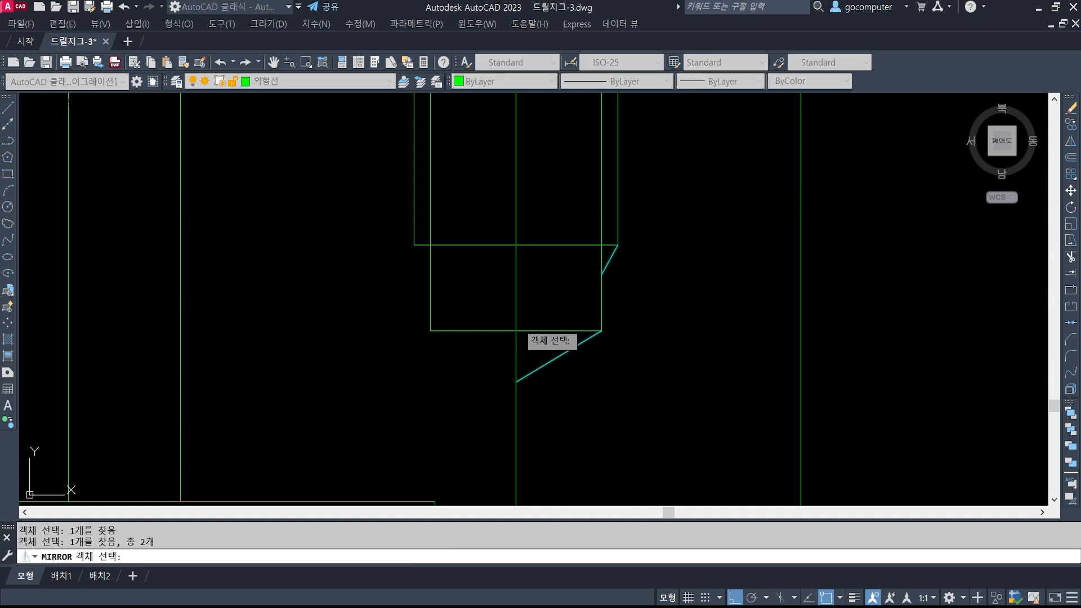
pyautogui.press('Return')
pyautogui.click(516, 331)
pyautogui.click(573, 239)
pyautogui.press('Return')
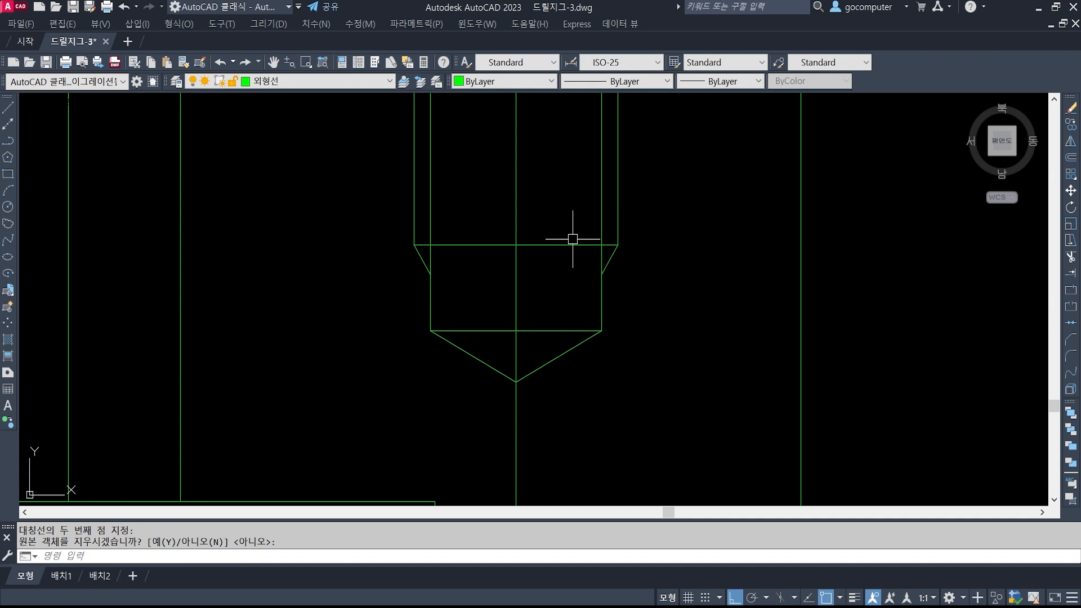
# Move the tapped hole's two outer thread lines and both 60° lines to the 가는실선 layer
pyautogui.click(614, 251)
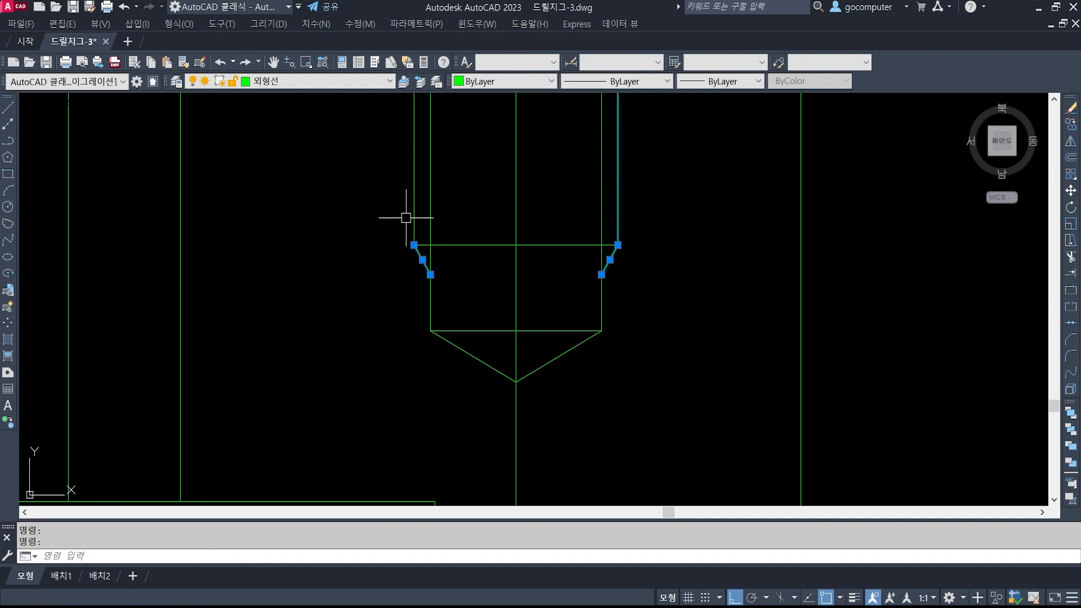
pyautogui.scroll(-3, 526, 387)
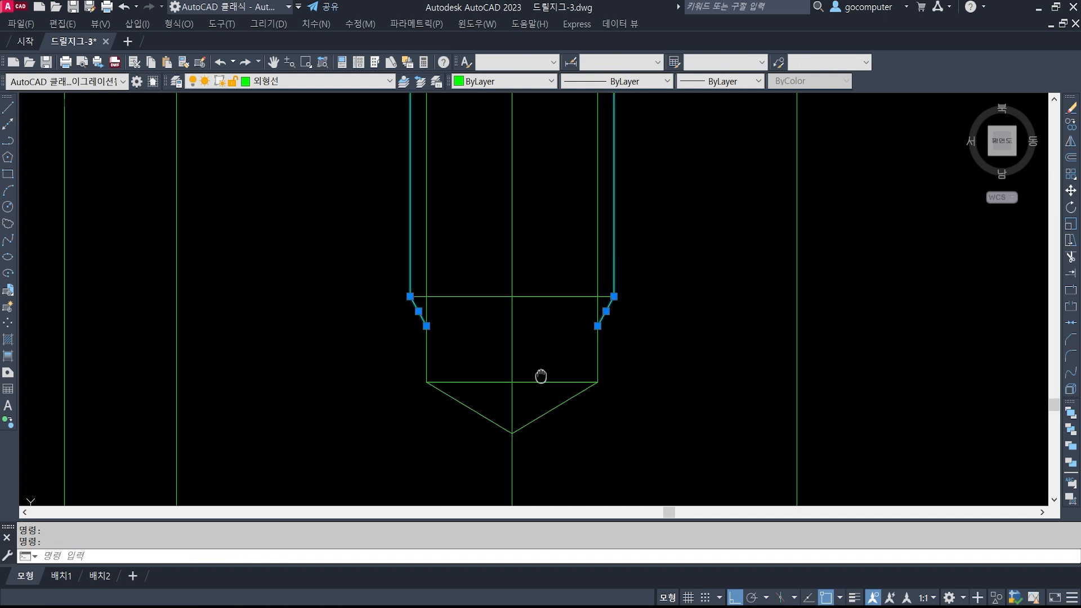
pyautogui.scroll(2, 532, 372)
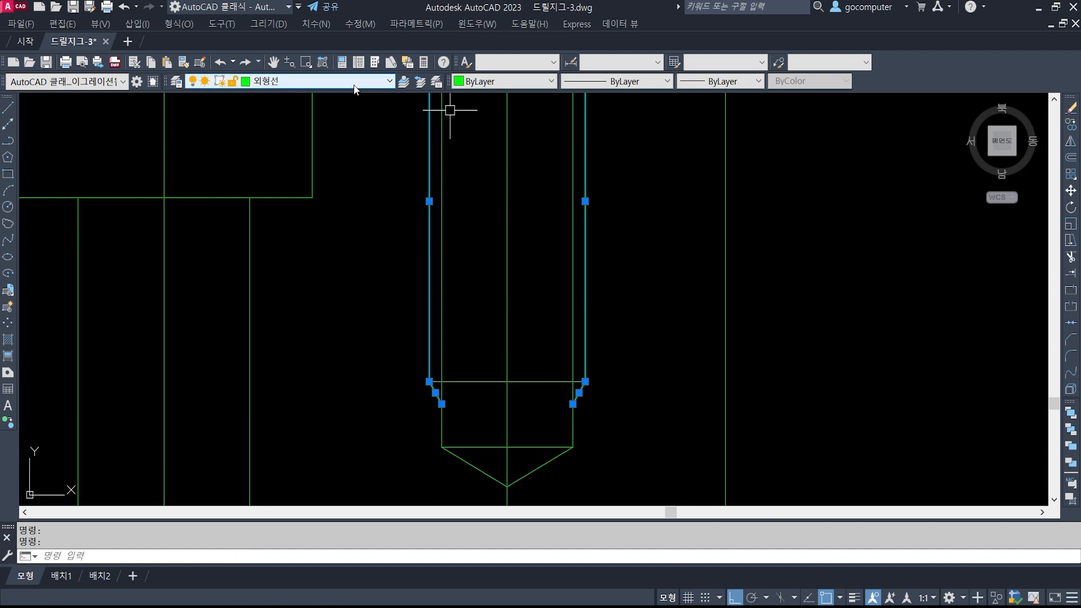
pyautogui.click(318, 81)
pyautogui.click(301, 119)
pyautogui.press('Escape')
pyautogui.press('Escape')
pyautogui.scroll(-5, 608, 343)
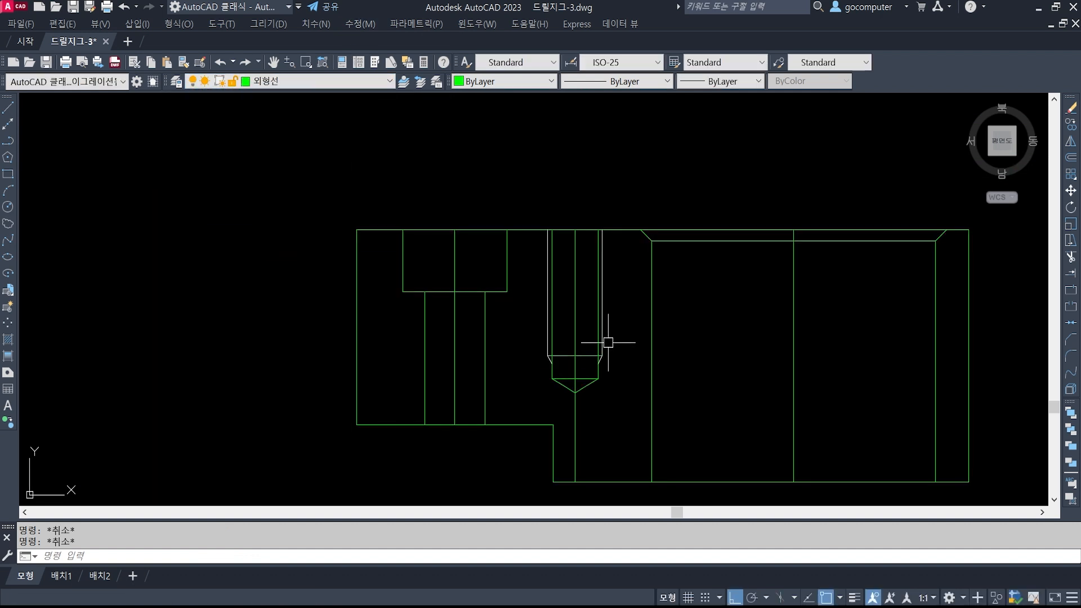
# Trim the stop screw hole's centre line below the drill point, using the drill point line as the cutting edge
pyautogui.scroll(3, 543, 401)
pyautogui.write('tr')
pyautogui.press('space')
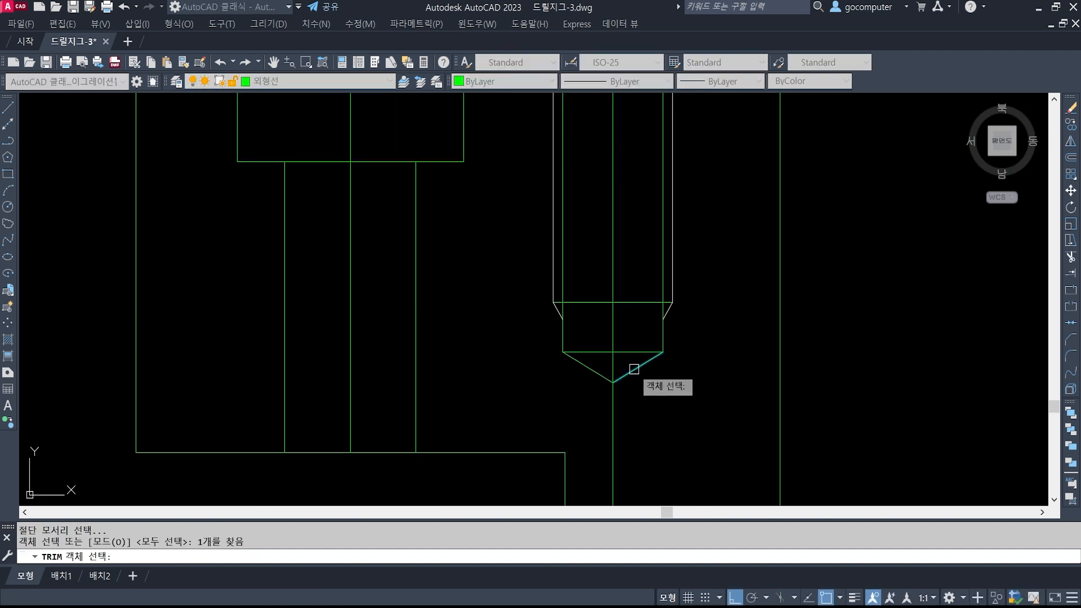
pyautogui.scroll(-3, 648, 378)
pyautogui.moveTo(701, 386); pyautogui.dragTo(652, 345, button='middle')
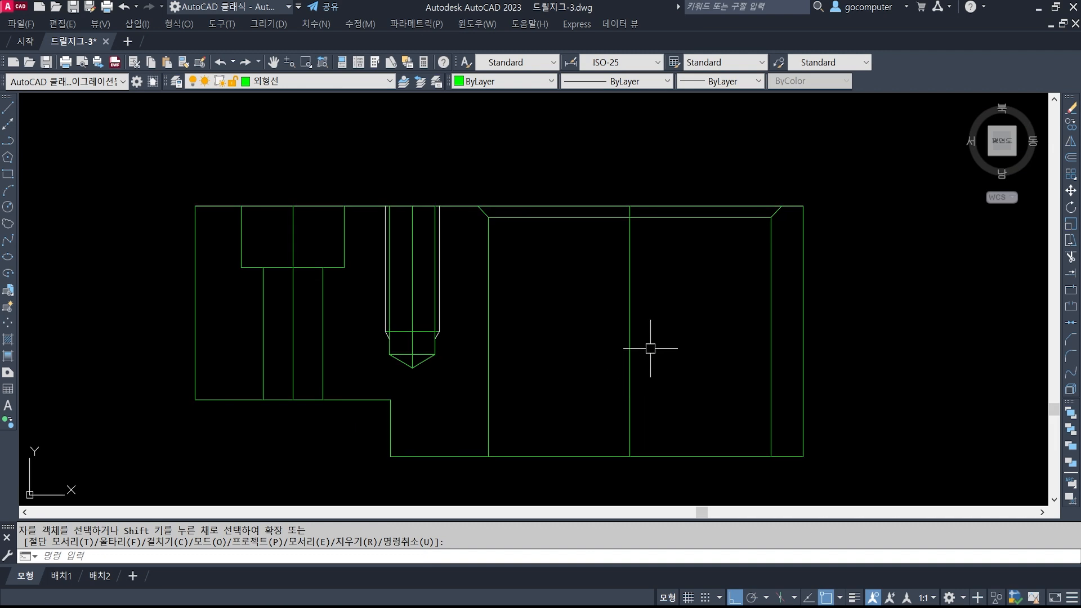
pyautogui.scroll(-2, 652, 345)
pyautogui.scroll(2, 652, 345)
# Check the reference drawing, and lengthen the large bush hole's centre line by 3 at both ends
pyautogui.hotkey('alt', 'Tab')
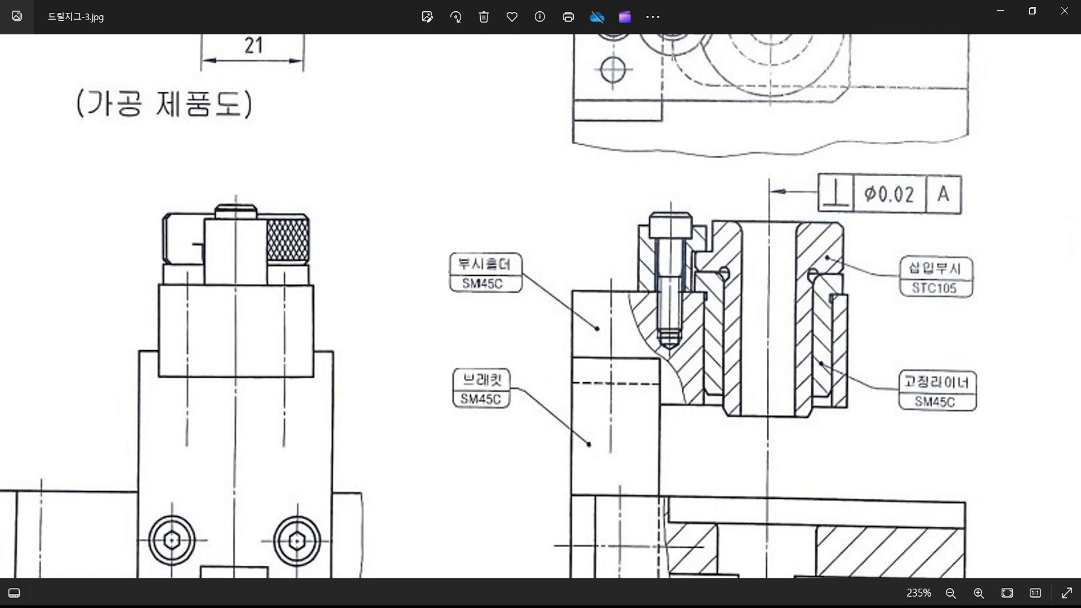
pyautogui.hotkey('alt', 'Tab')
pyautogui.scroll(2, 620, 309)
pyautogui.write('le')
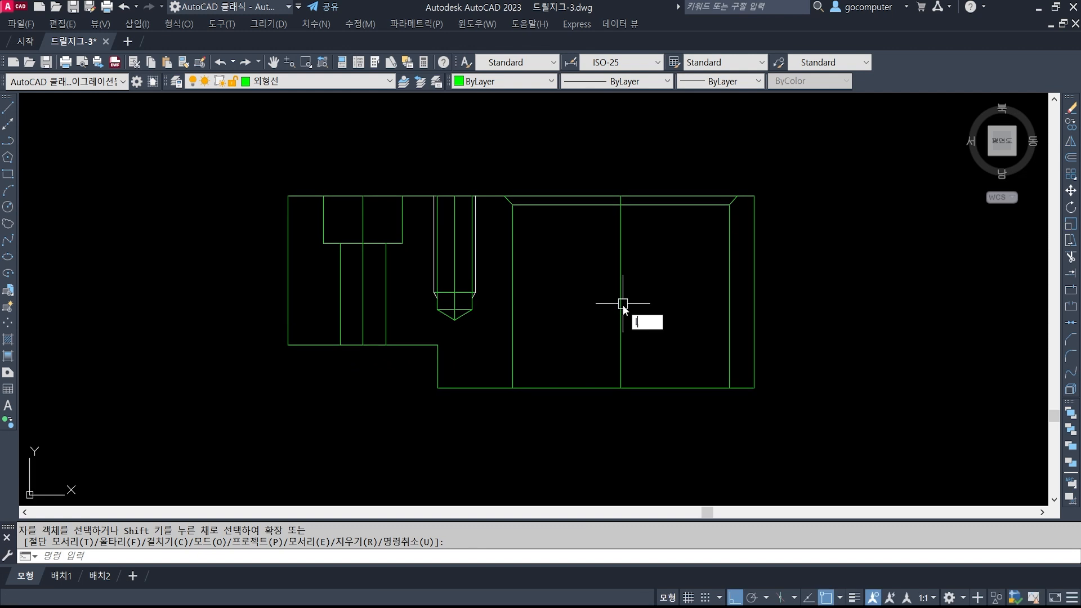
pyautogui.press('Return')
pyautogui.write('de')
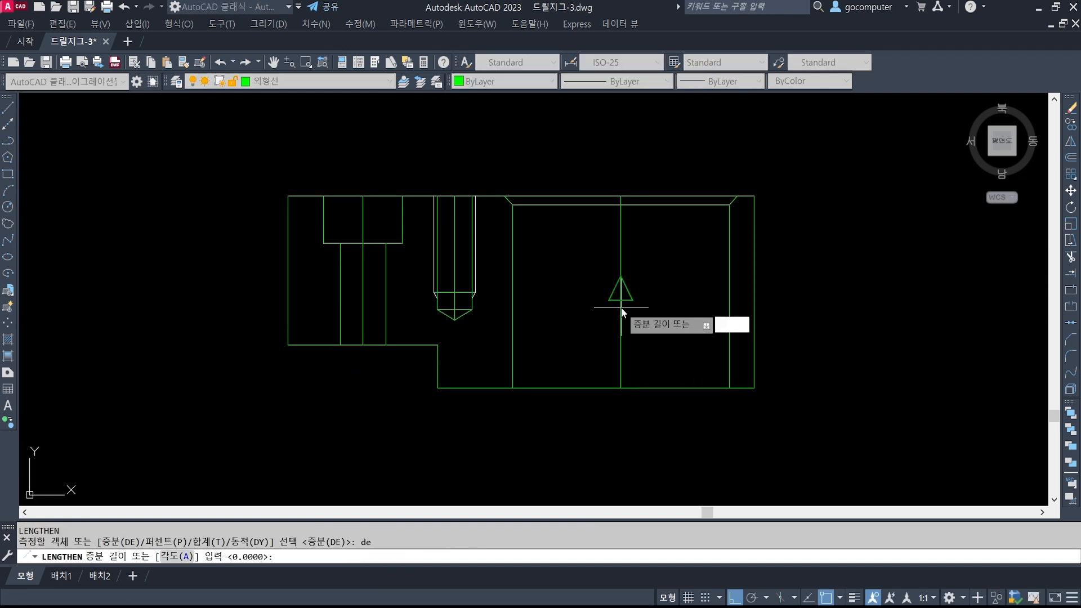
pyautogui.press('Return')
pyautogui.write('3')
pyautogui.press('Return')
pyautogui.click(621, 386)
pyautogui.click(620, 393)
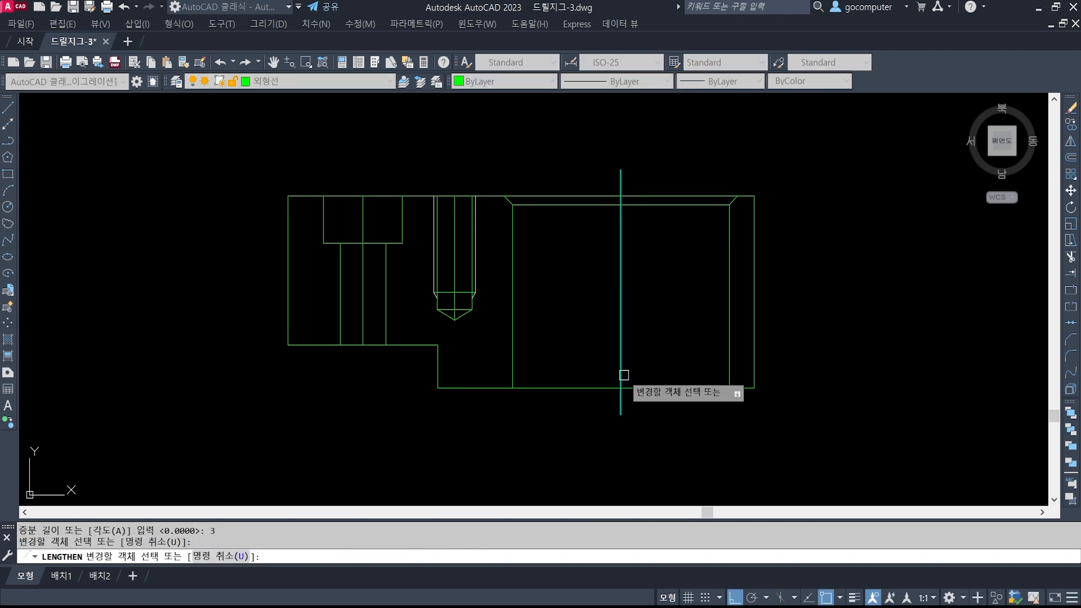
# Lengthen the centre lines of the stop screw hole and the counterbored bolt hole by 3 at both ends
pyautogui.click(455, 222)
pyautogui.click(455, 222)
pyautogui.click(455, 265)
pyautogui.click(455, 266)
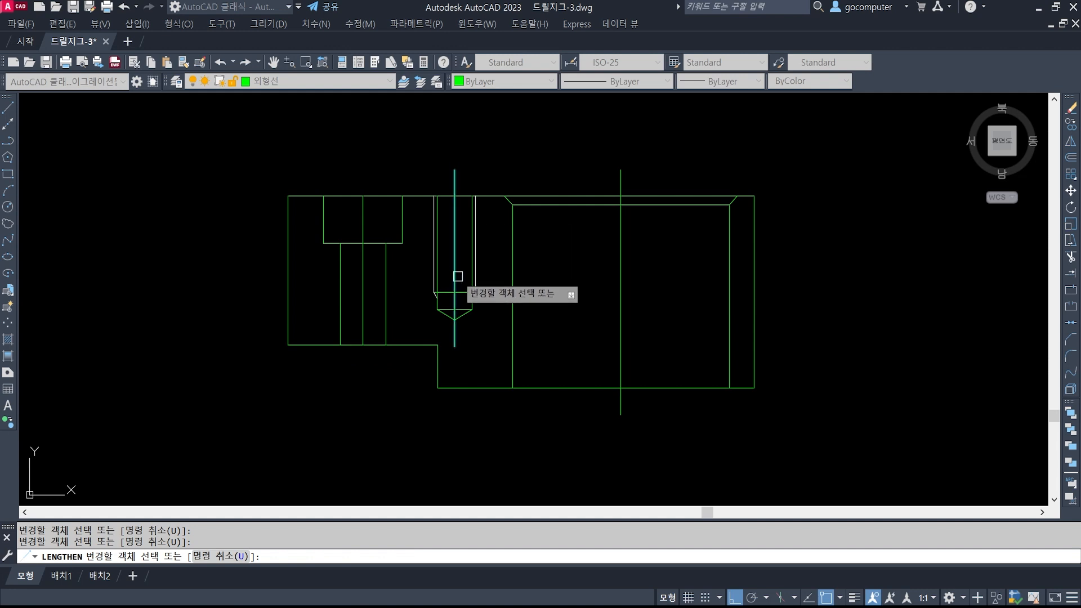
pyautogui.click(454, 263)
pyautogui.click(454, 264)
pyautogui.click(363, 212)
pyautogui.click(363, 212)
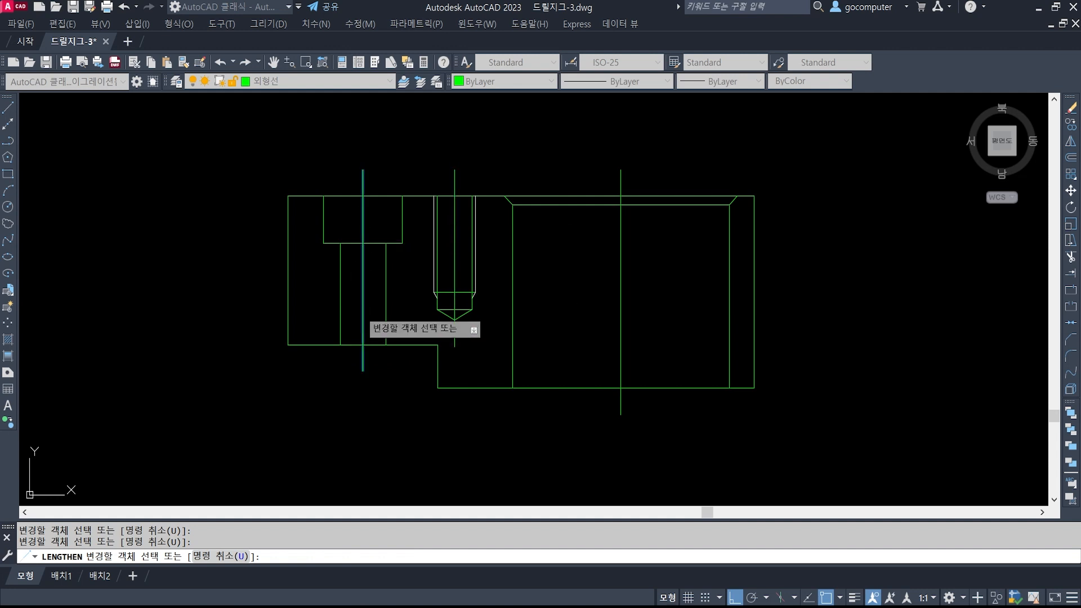
pyautogui.press('Return')
# Move the three lengthened hole centre lines to the 중심선 layer
pyautogui.click(670, 186)
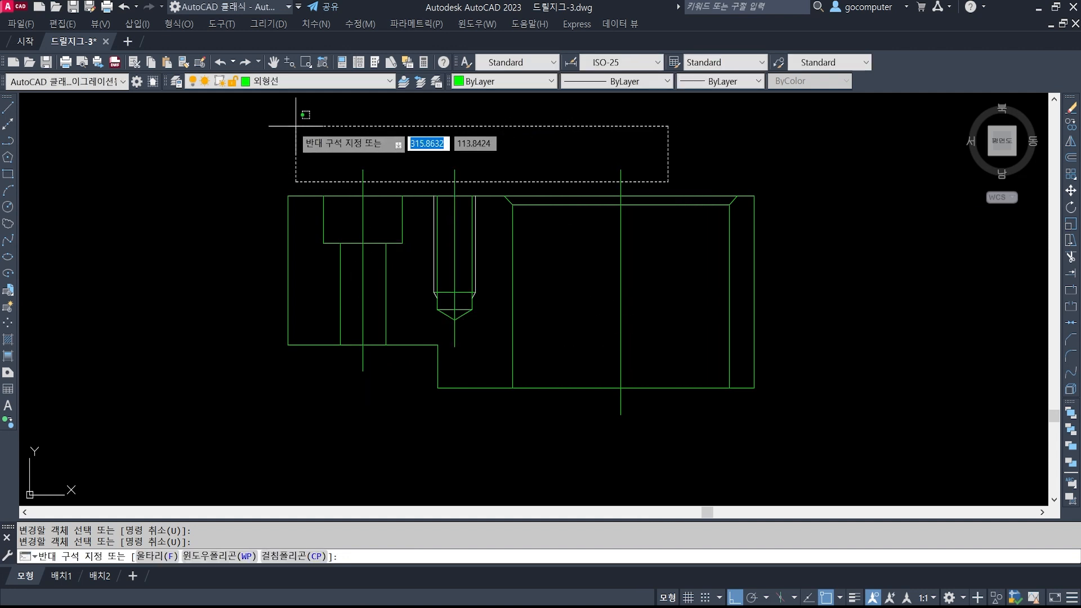
pyautogui.click(302, 111)
pyautogui.click(332, 82)
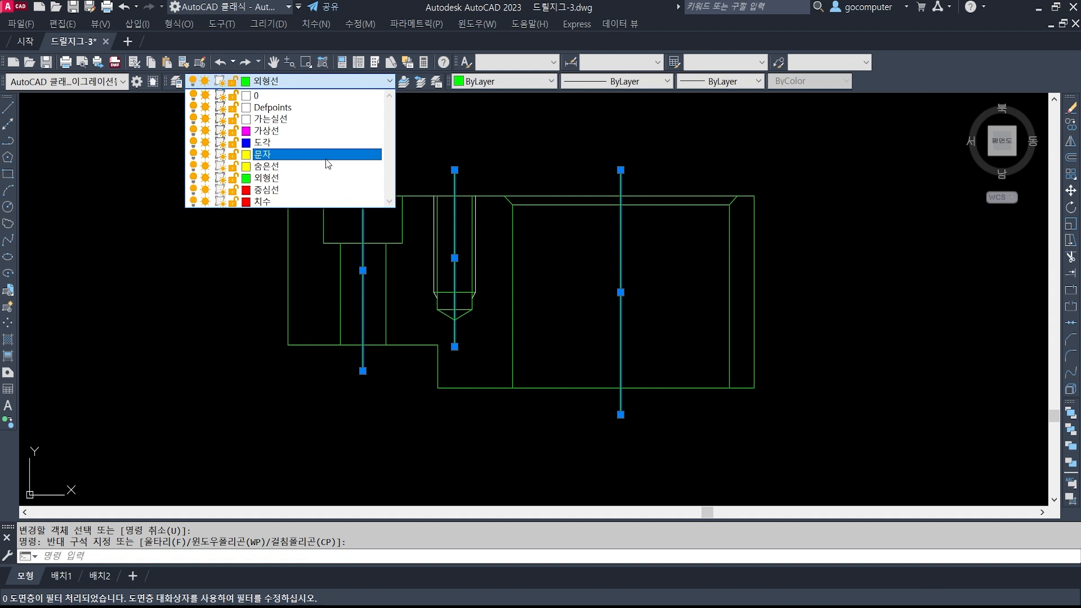
pyautogui.click(315, 189)
pyautogui.press('Escape')
pyautogui.press('Escape')
# Make 가는실선 the current layer and set up a hatch with the ANSI31 pattern
pyautogui.scroll(-2, 618, 410)
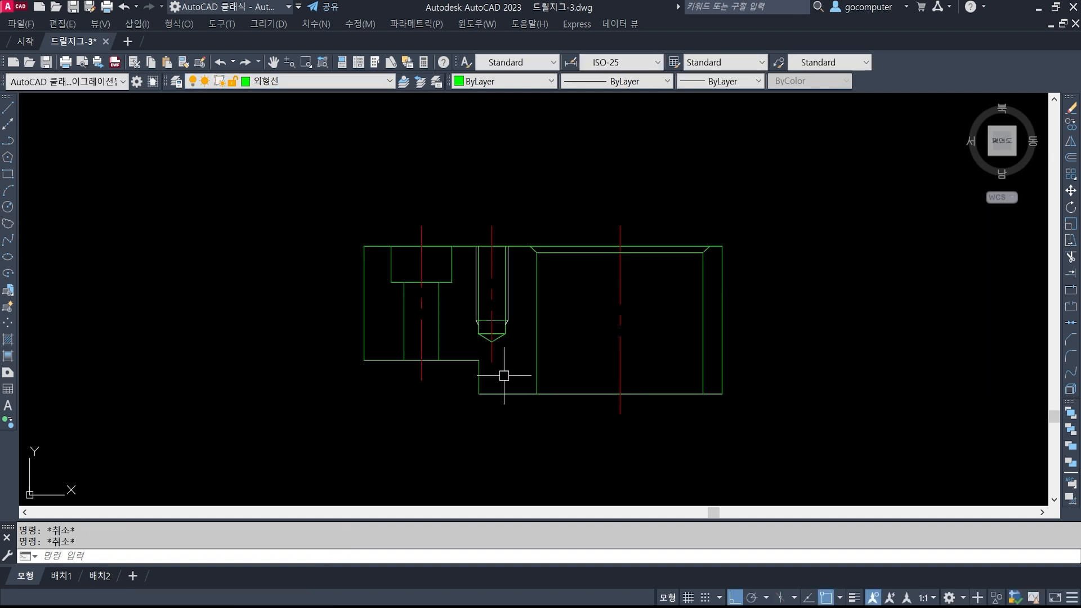
pyautogui.moveTo(498, 379); pyautogui.dragTo(546, 386, button='middle')
pyautogui.moveTo(691, 367); pyautogui.dragTo(625, 375, button='middle')
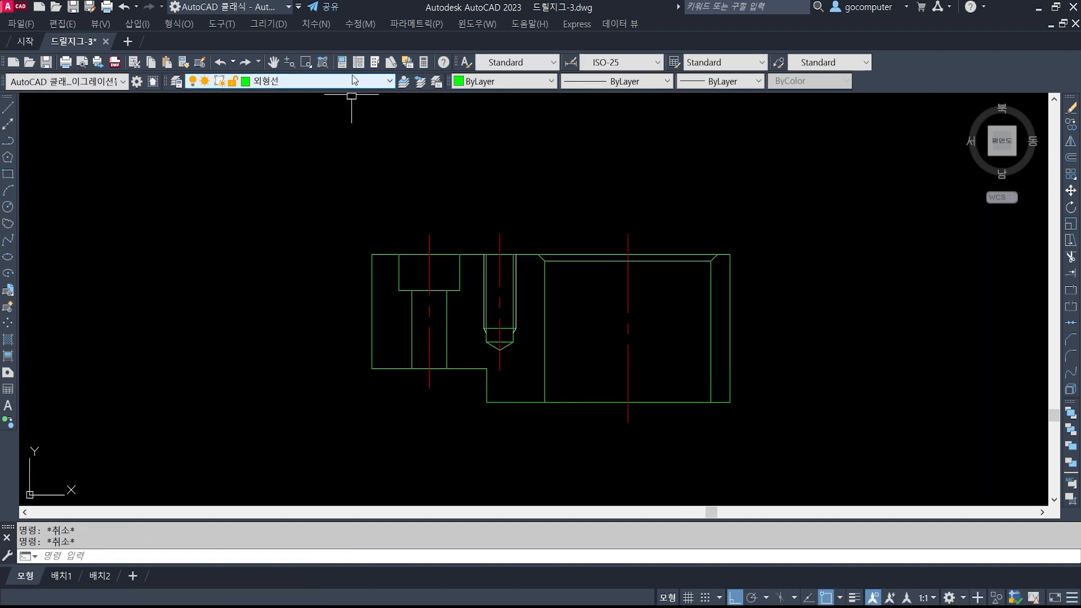
pyautogui.click(349, 87)
pyautogui.click(326, 117)
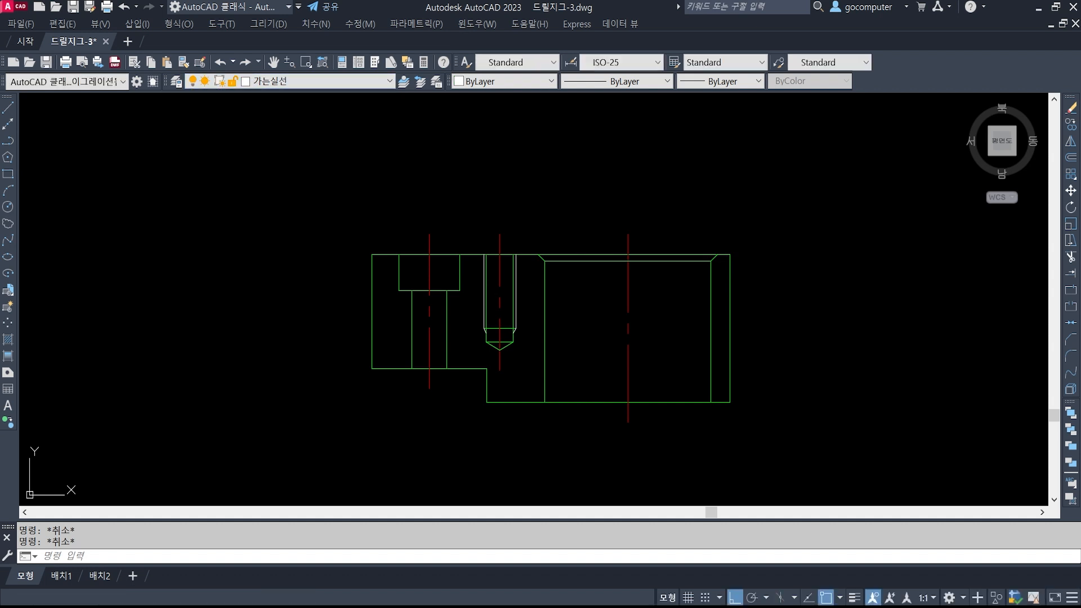
pyautogui.write('h')
pyautogui.press('Return')
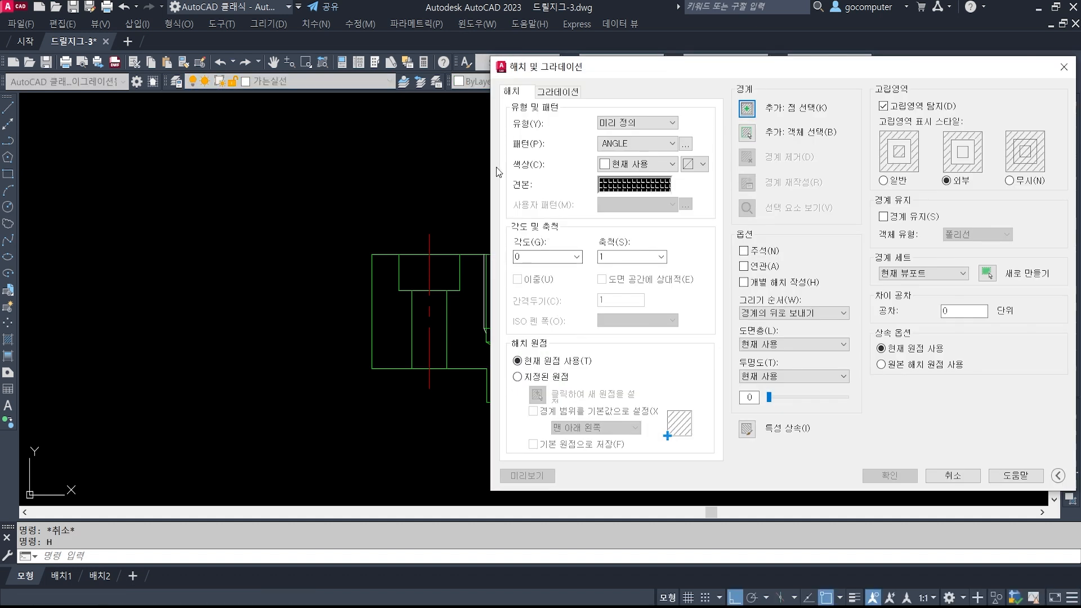
pyautogui.click(632, 187)
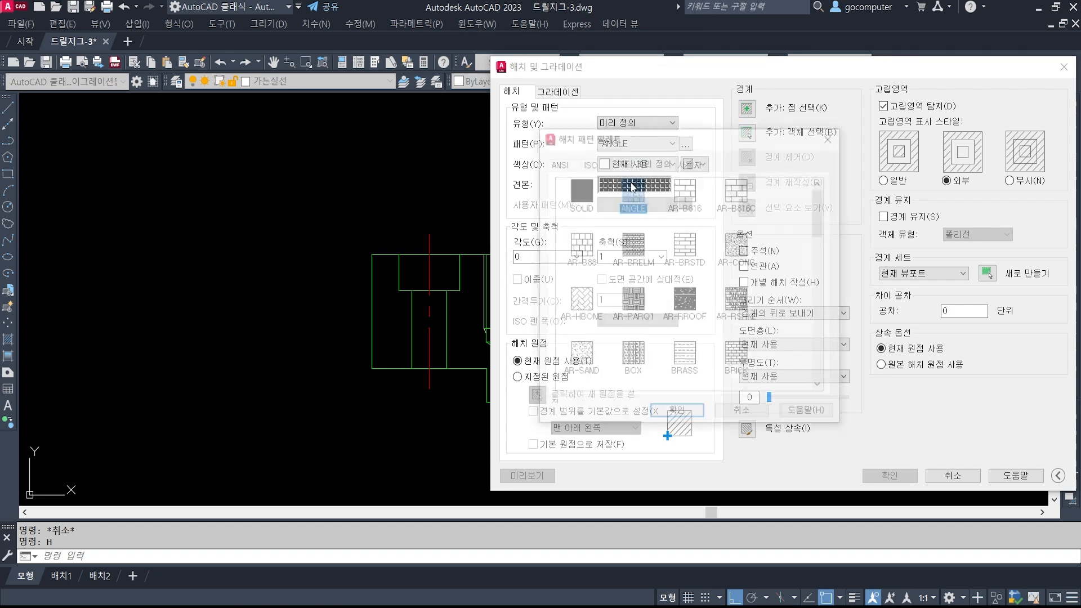
pyautogui.click(570, 162)
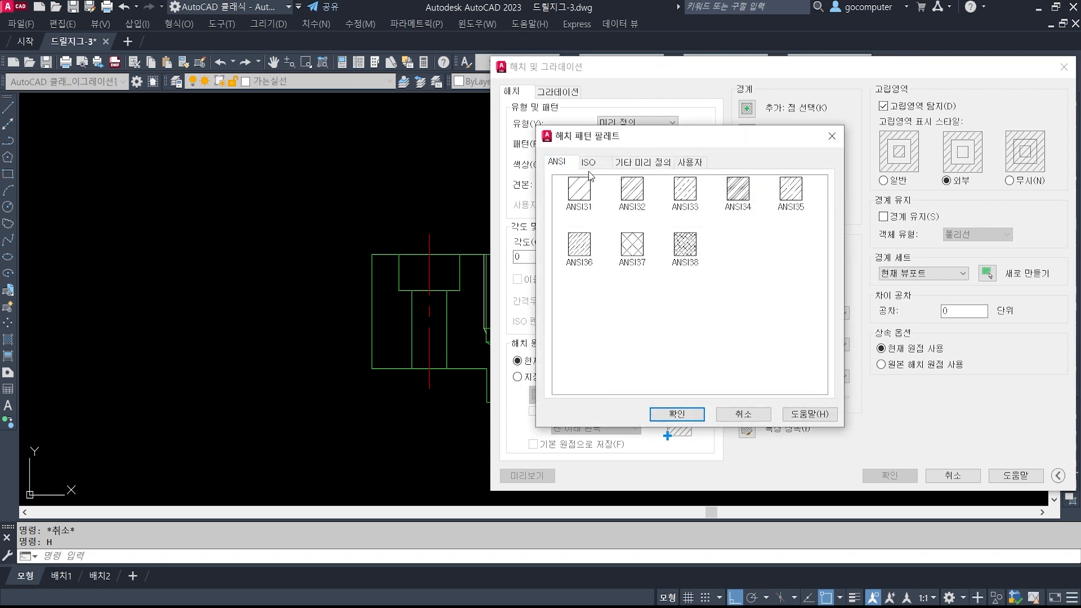
pyautogui.click(693, 417)
pyautogui.click(754, 109)
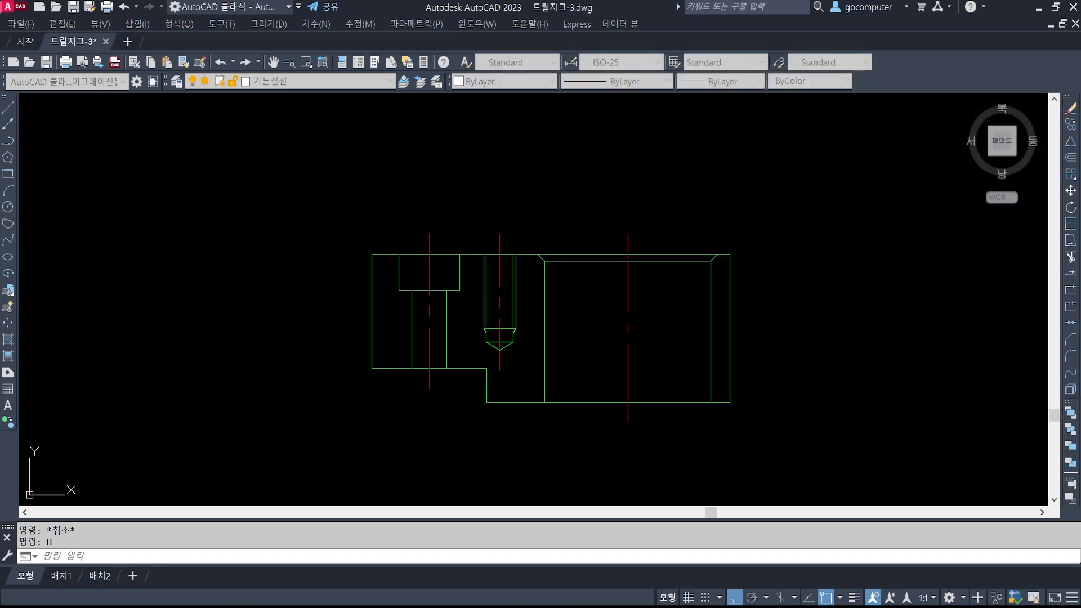
# Hatch the solid section areas on both sides of the large bush hole, including the strips between the tapped hole's thread lines
pyautogui.click(473, 335)
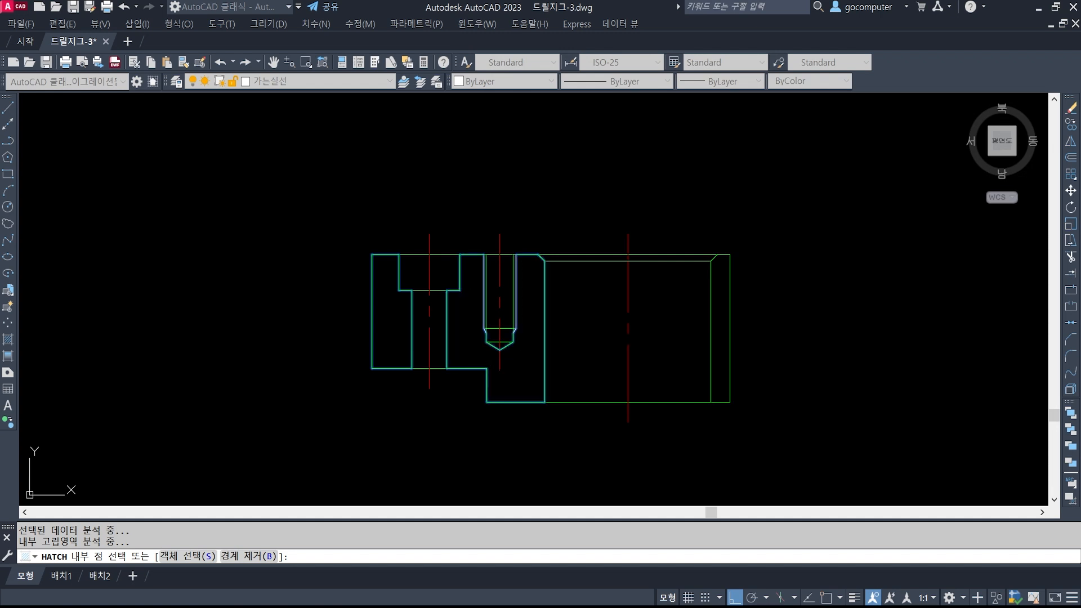
pyautogui.click(723, 363)
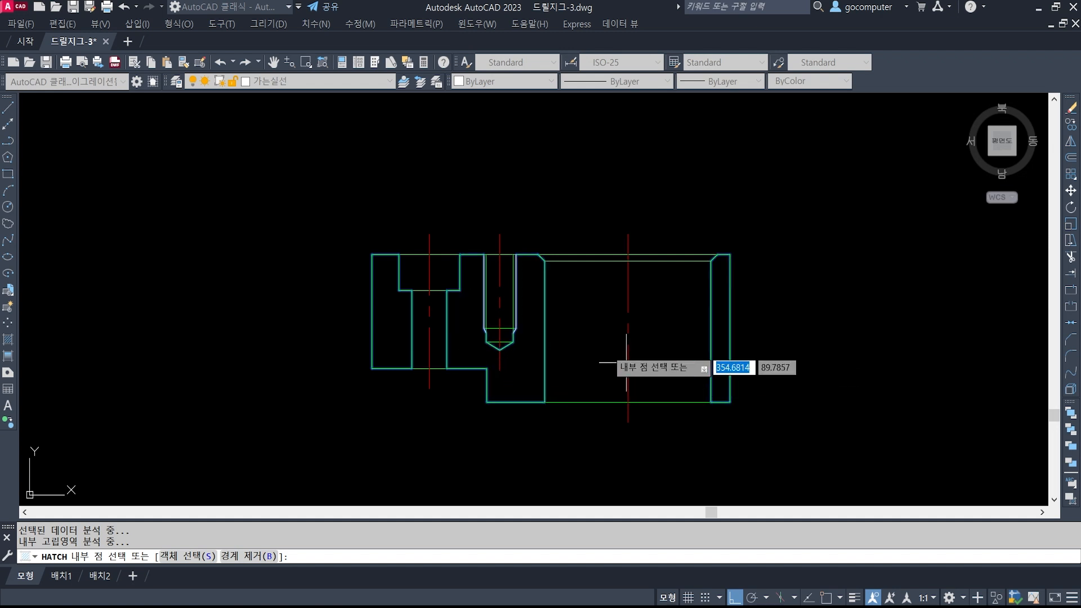
pyautogui.scroll(6, 482, 312)
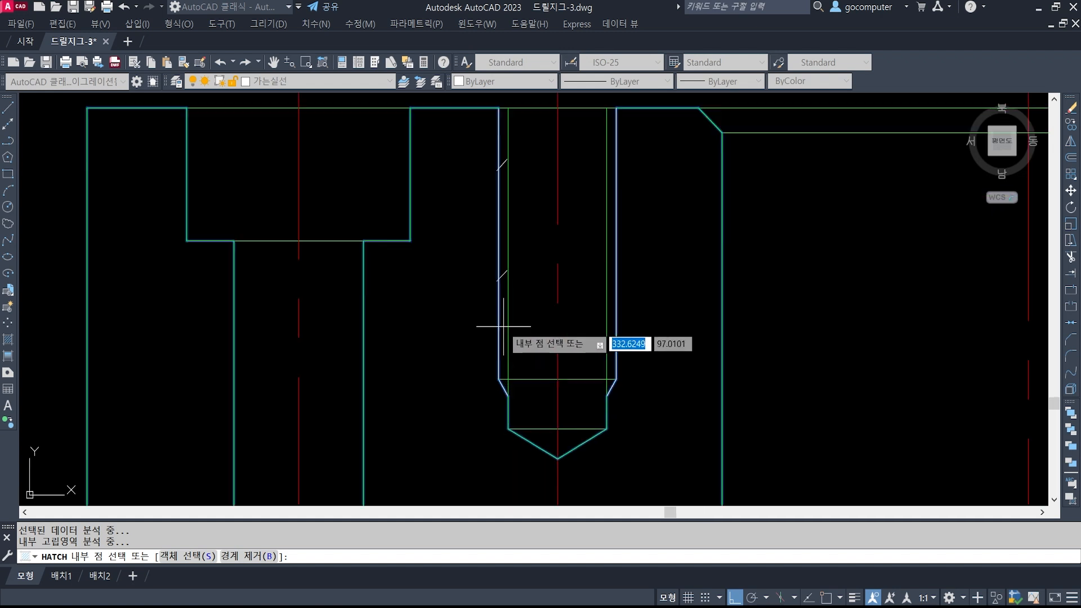
pyautogui.scroll(1, 504, 326)
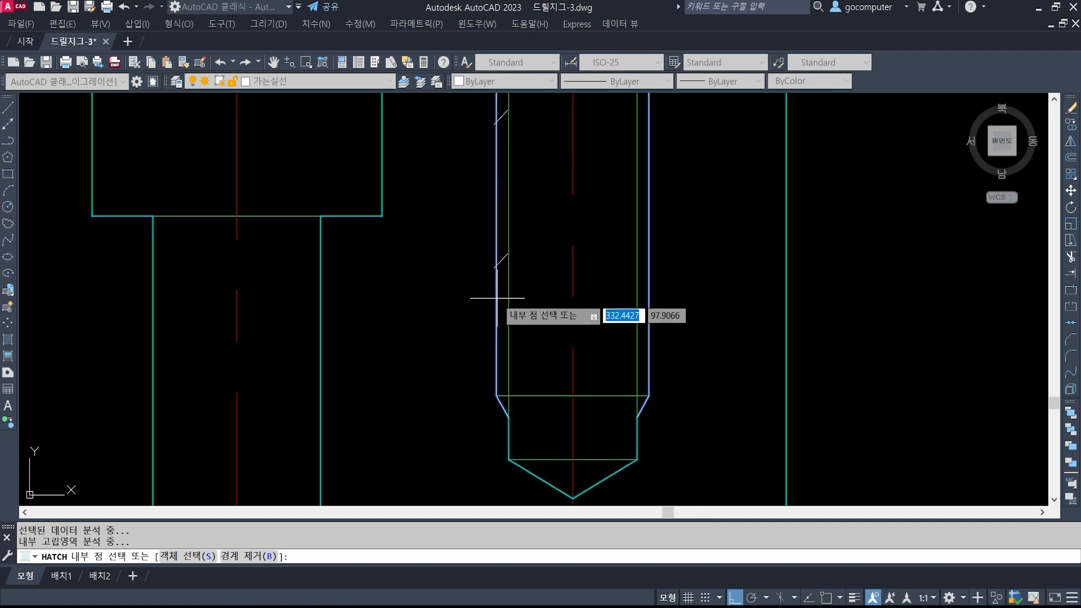
pyautogui.click(642, 322)
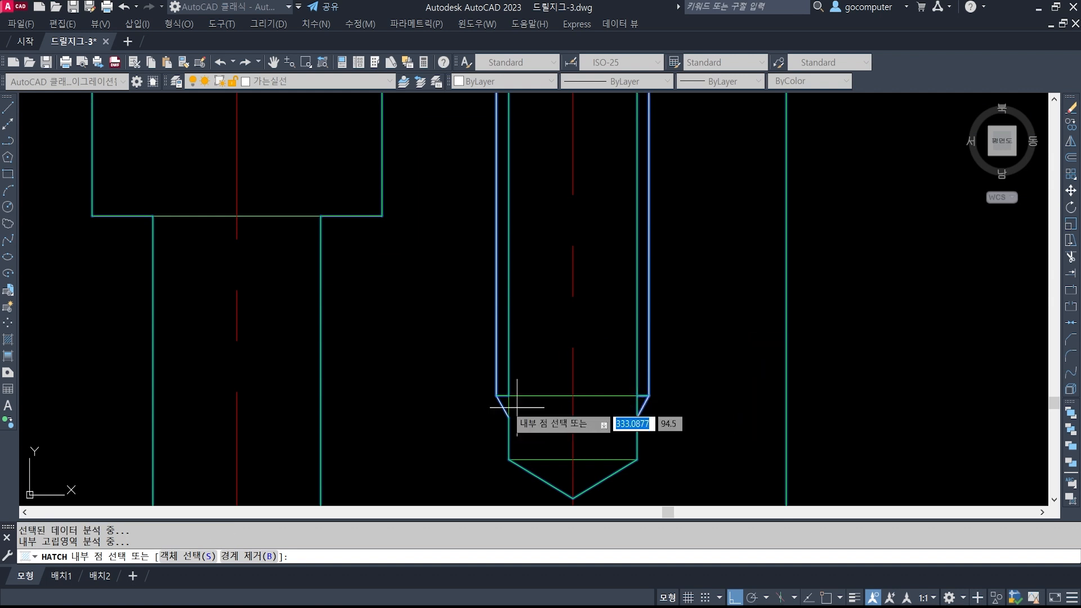
pyautogui.scroll(1, 474, 332)
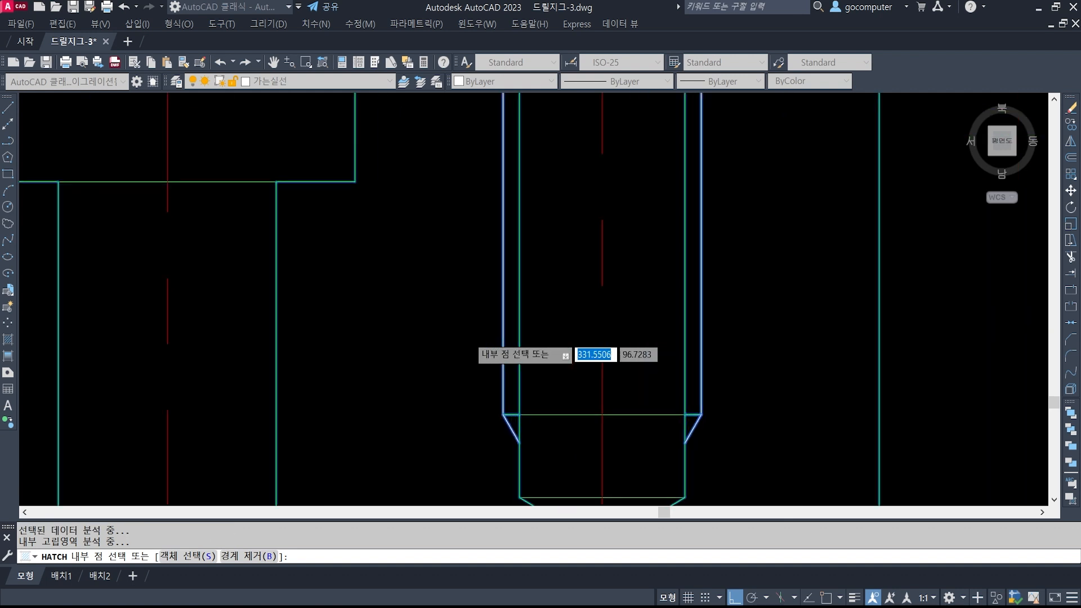
pyautogui.scroll(-3, 471, 338)
pyautogui.press('Return')
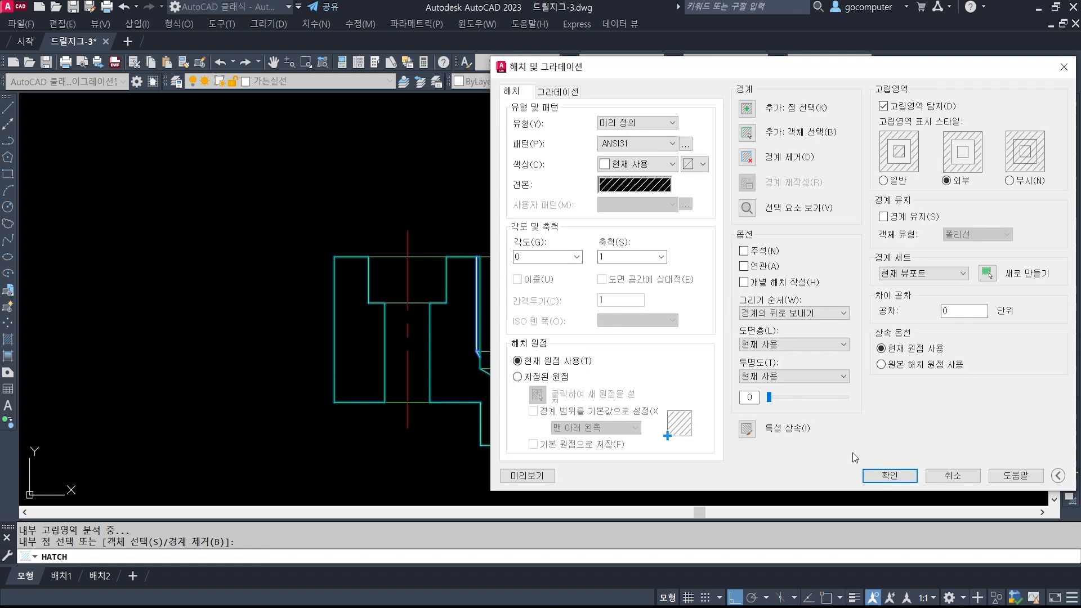
pyautogui.click(890, 476)
pyautogui.scroll(-3, 653, 398)
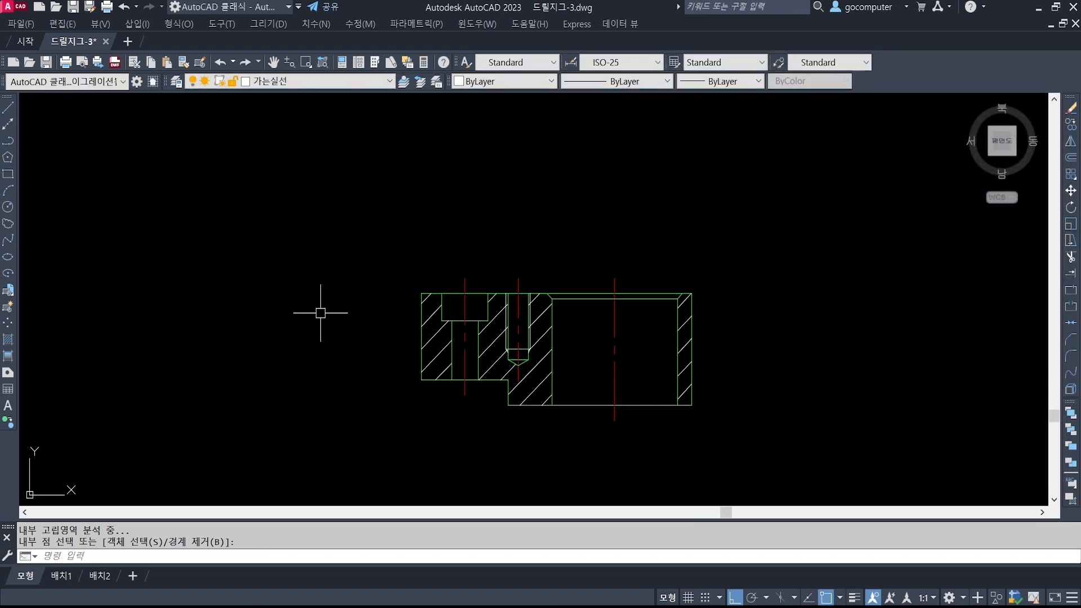
# Make 외형선 the current layer and switch to the reference image 드릴지그-3.jpg
pyautogui.scroll(-2, 606, 341)
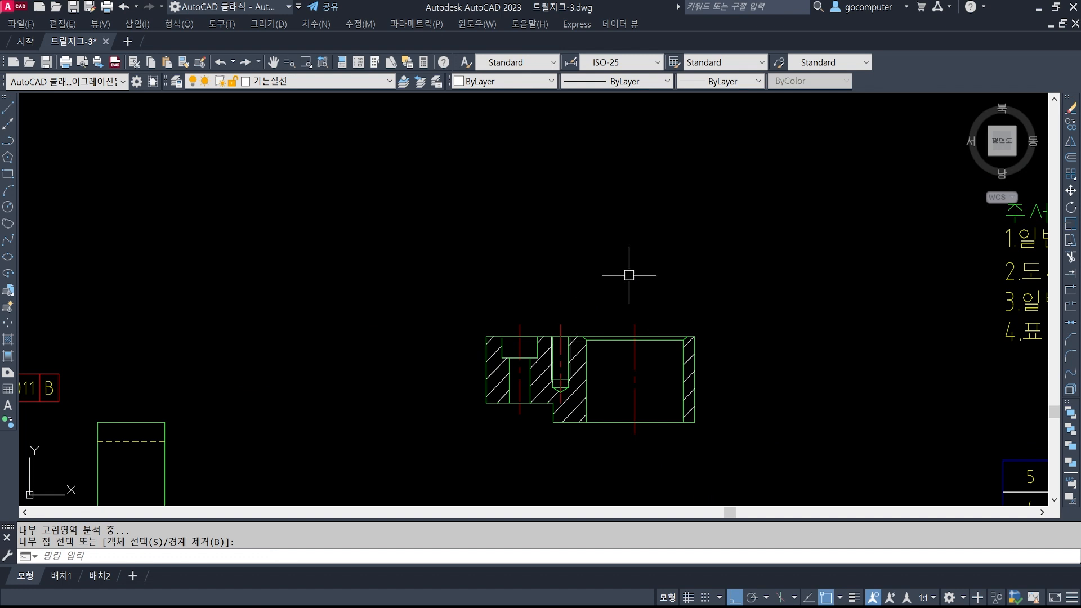
pyautogui.click(313, 81)
pyautogui.click(306, 175)
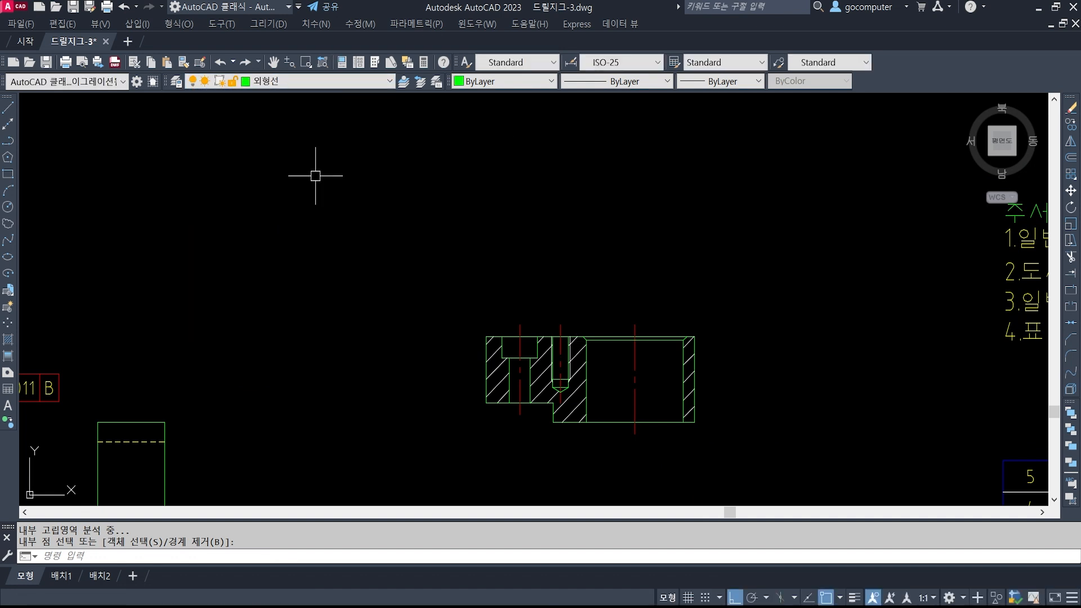
pyautogui.hotkey('alt', 'Tab')
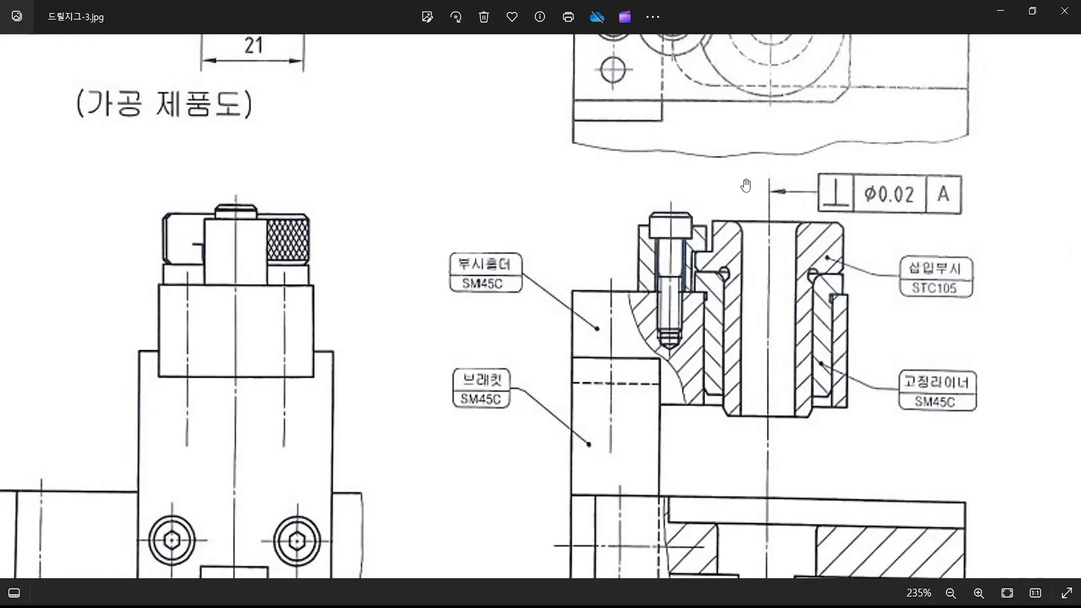
# Examine the bush holder's plan view in the reference image, checking its overall length, width and chamfered corners
pyautogui.moveTo(762, 121)
pyautogui.mouseDown()
pyautogui.moveTo(744, 167)
pyautogui.moveTo(743, 312)
pyautogui.mouseUp()
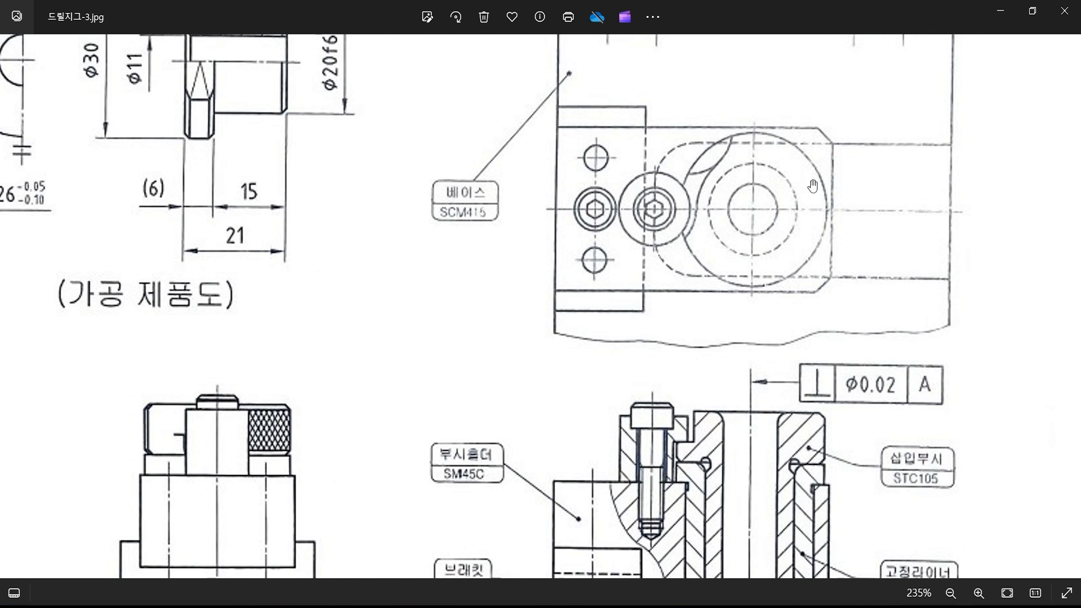
pyautogui.moveTo(394, 320); pyautogui.dragTo(631, 237)
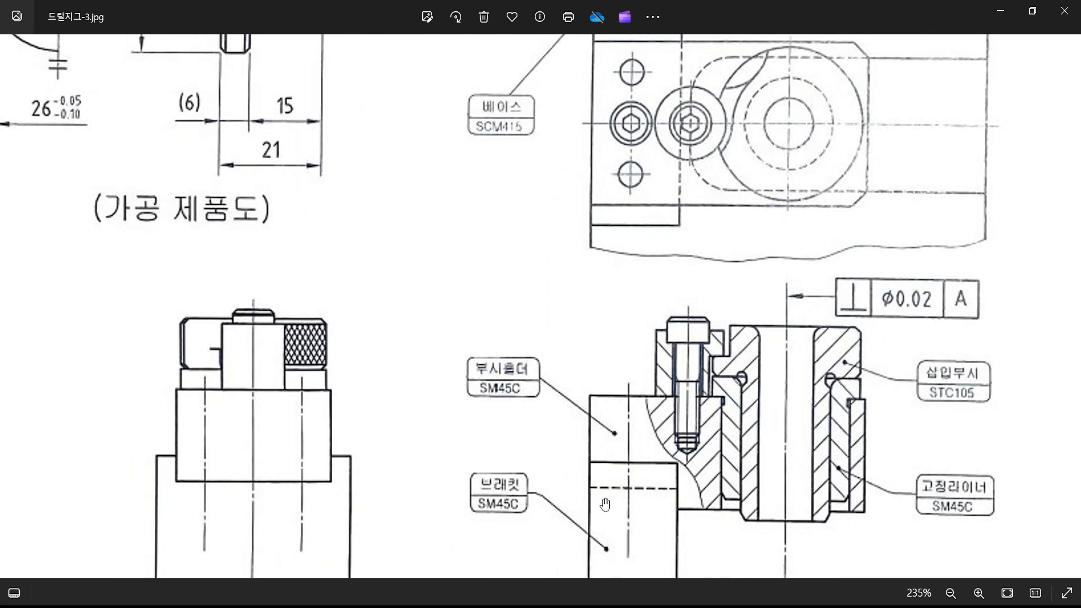
pyautogui.moveTo(727, 242); pyautogui.dragTo(612, 302)
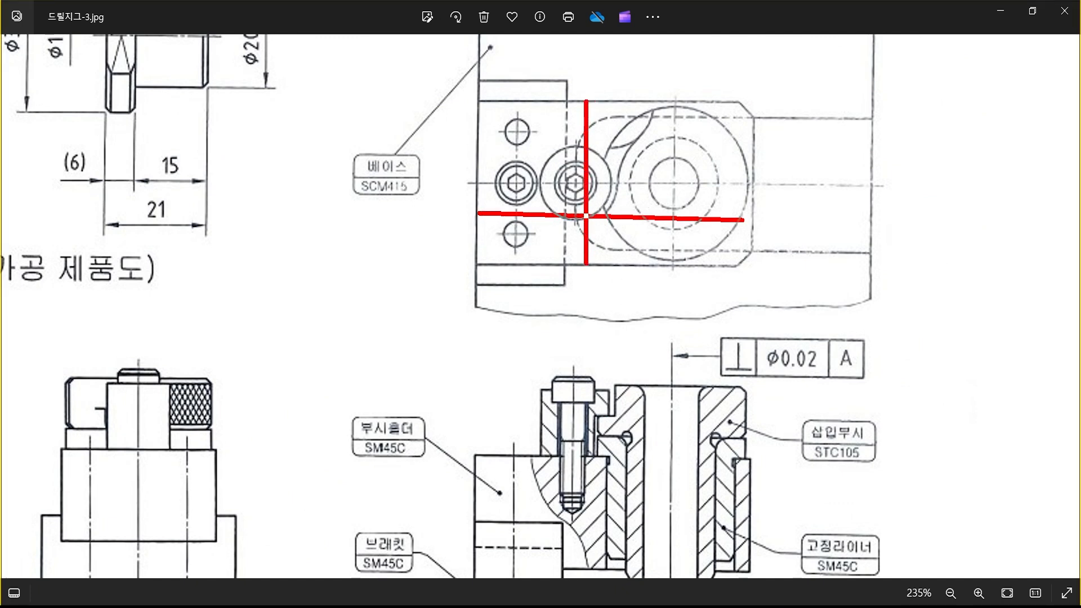
pyautogui.moveTo(744, 221); pyautogui.dragTo(752, 212)
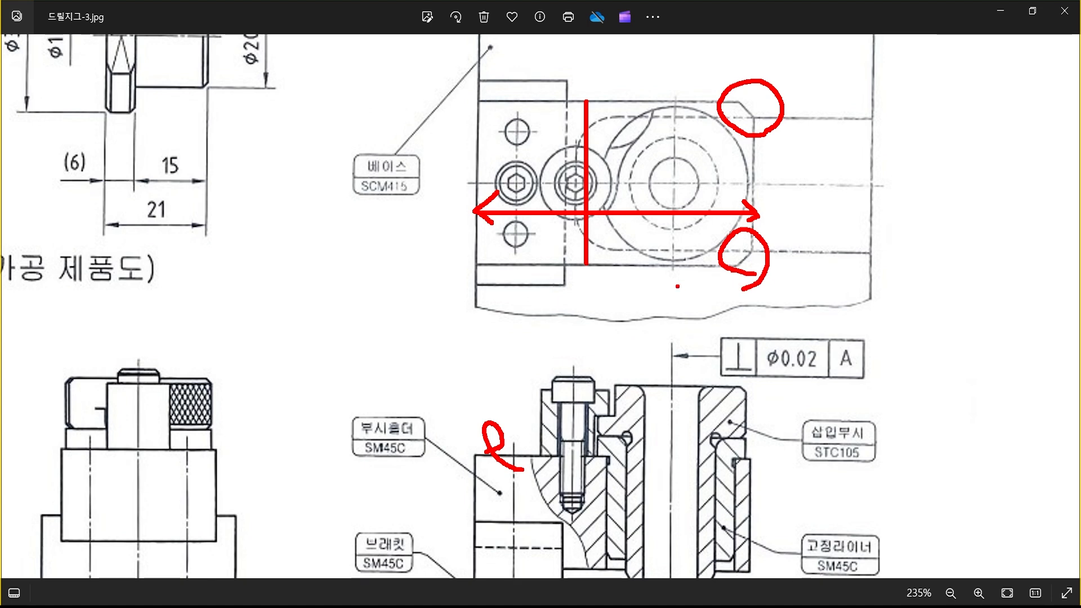
pyautogui.press('Escape')
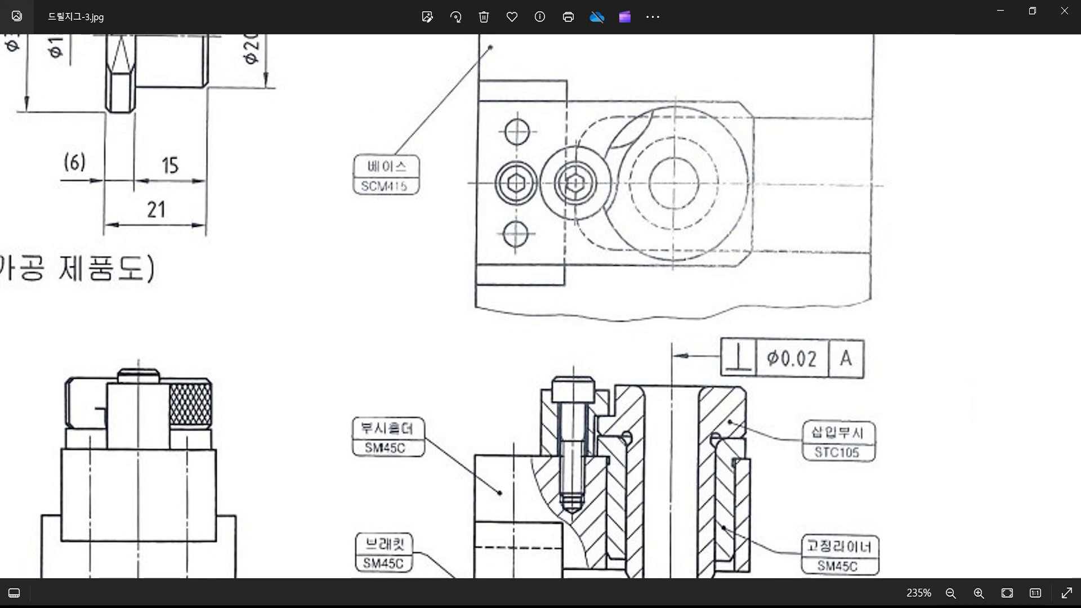
# Switch back to AutoCAD and draw vertical projection lines up from the section's outer top corners, with a horizontal line across them
pyautogui.hotkey('alt', 'Tab')
pyautogui.press('Escape')
pyautogui.write('l')
pyautogui.press('Return')
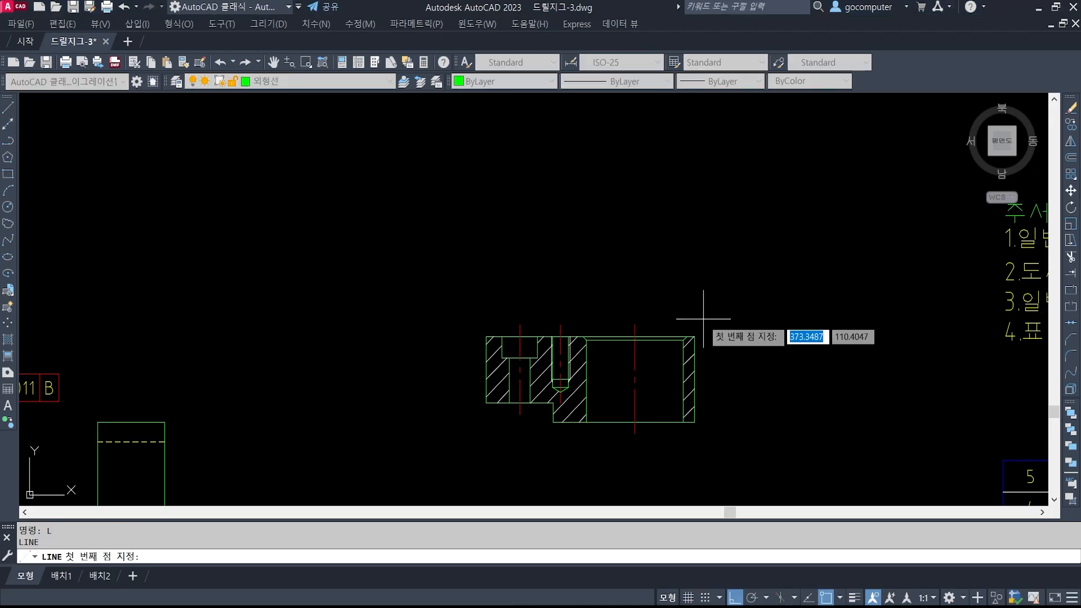
pyautogui.click(694, 337)
pyautogui.click(695, 195)
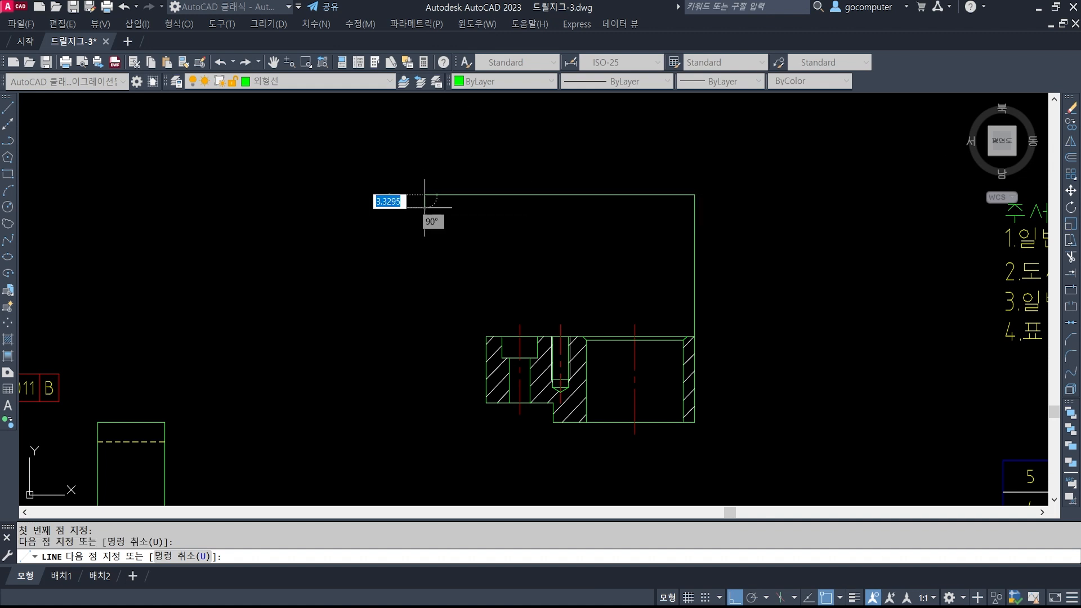
pyautogui.click(487, 195)
pyautogui.click(486, 337)
pyautogui.press('Escape')
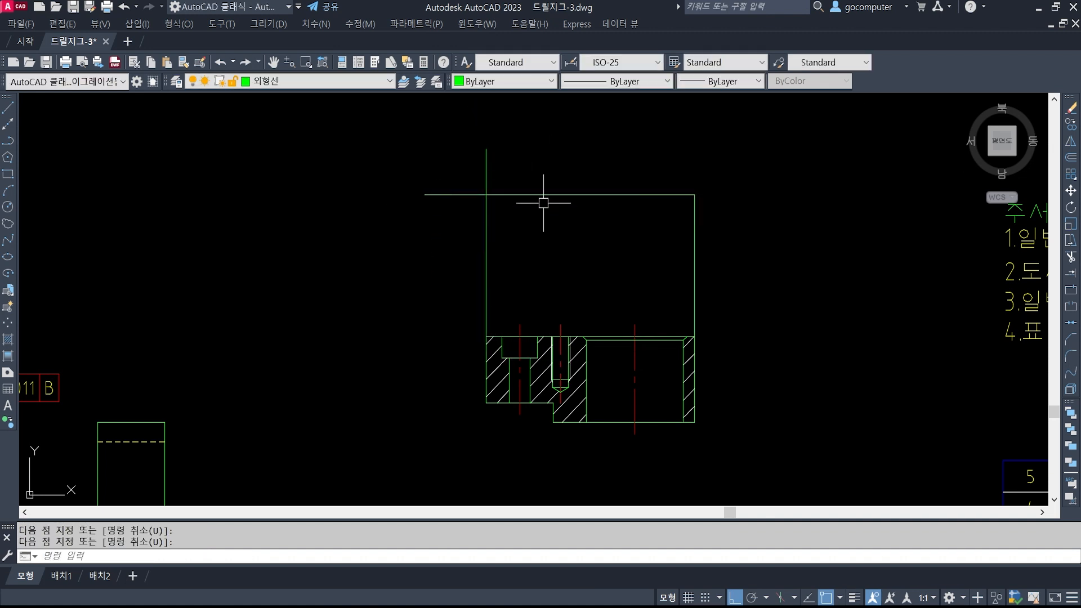
# Trim the horizontal line's overhanging end and the vertical projection line below it on the bolt-hole side
pyautogui.write('tr')
pyautogui.press('Return')
pyautogui.click(521, 216)
pyautogui.click(476, 219)
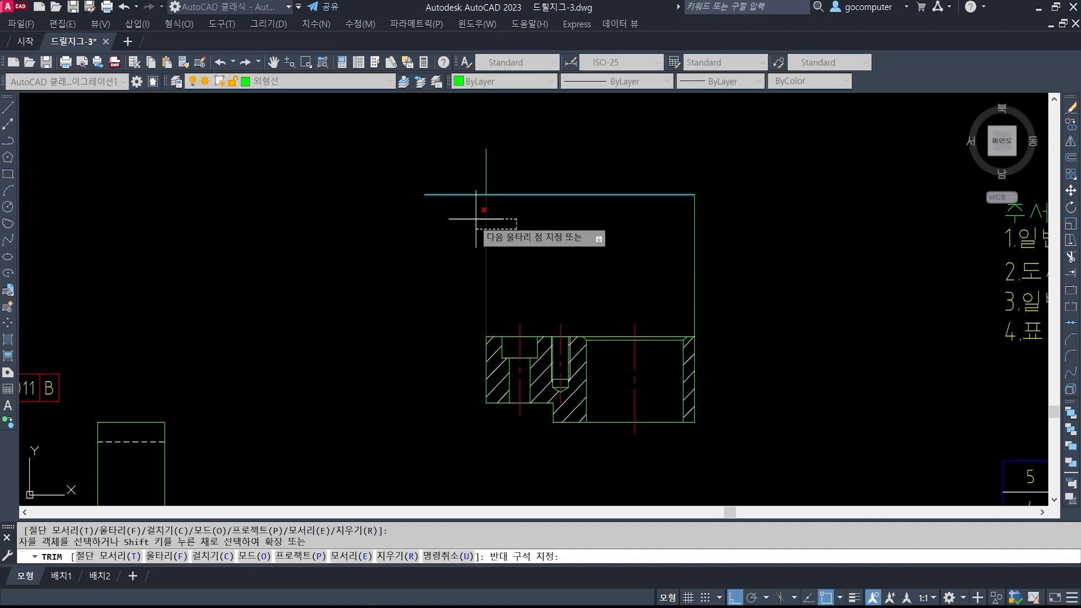
pyautogui.click(460, 219)
pyautogui.click(445, 177)
pyautogui.press('Return')
# Erase the remaining vertical projection lines, keeping only the horizontal line above the section
pyautogui.write('e')
pyautogui.press('Return')
pyautogui.click(515, 182)
pyautogui.click(467, 167)
pyautogui.press('Return')
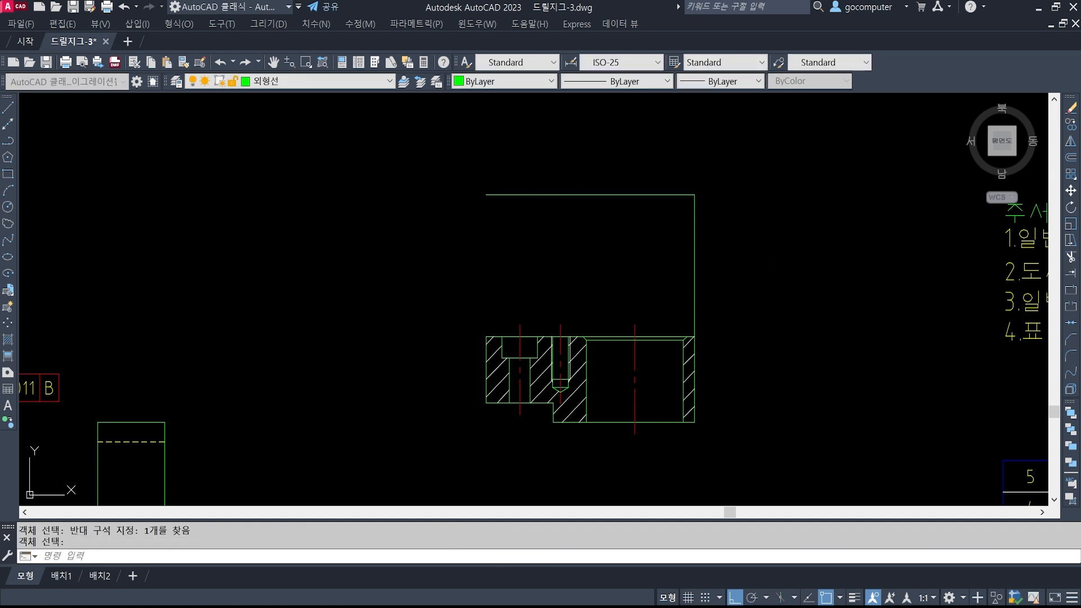
pyautogui.click(597, 195)
pyautogui.press('Escape')
pyautogui.press('Escape')
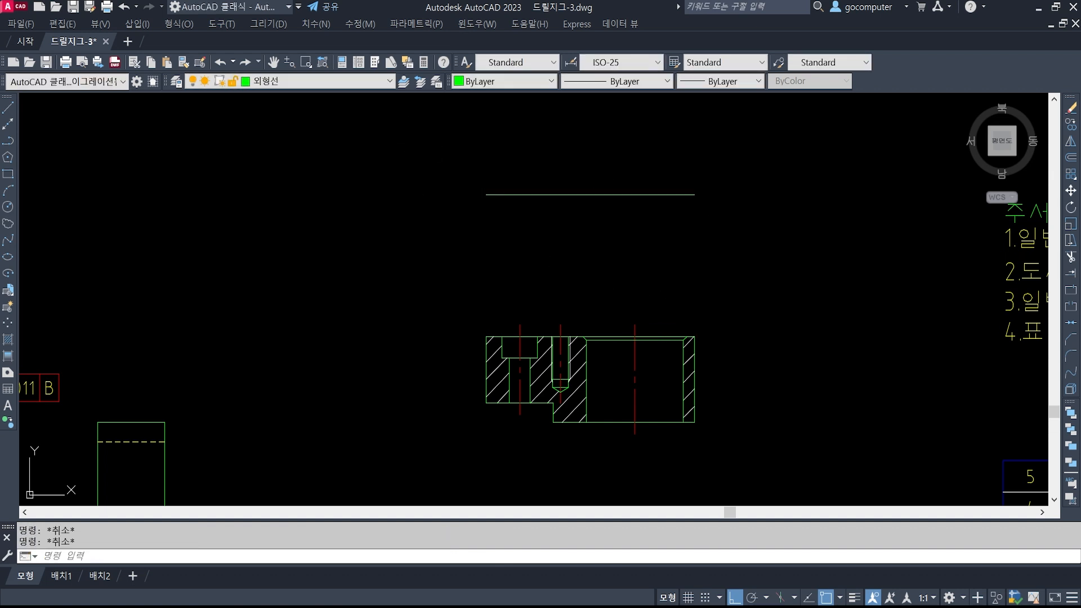
# Check the slot-width dimension on the bracket's front view and start an offset for the bush holder's plan view
pyautogui.moveTo(281, 419); pyautogui.dragTo(758, 372, button='middle')
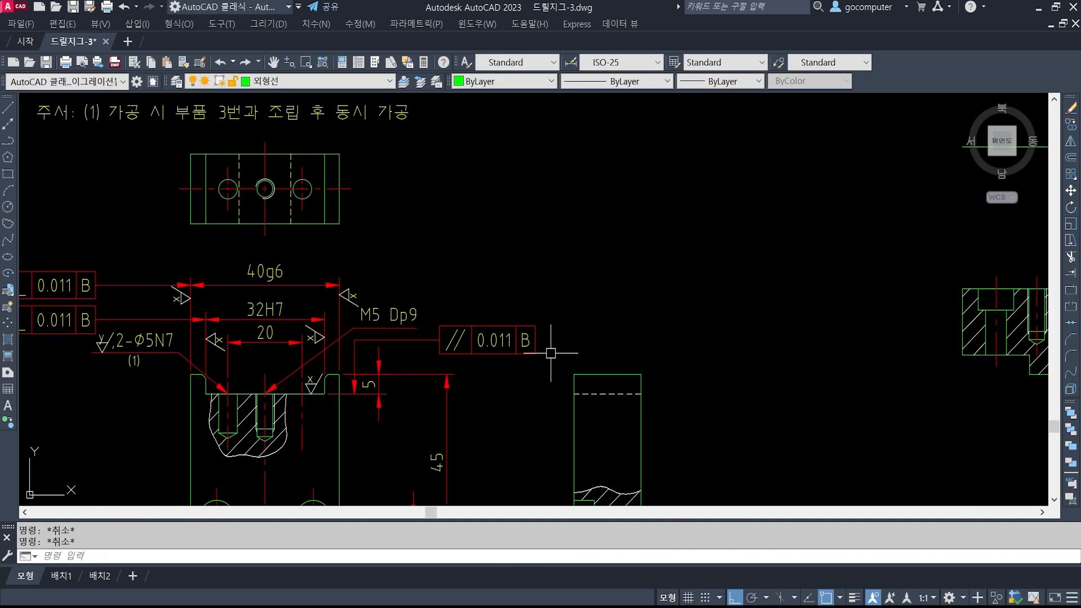
pyautogui.scroll(-2, 533, 355)
pyautogui.scroll(3, 373, 366)
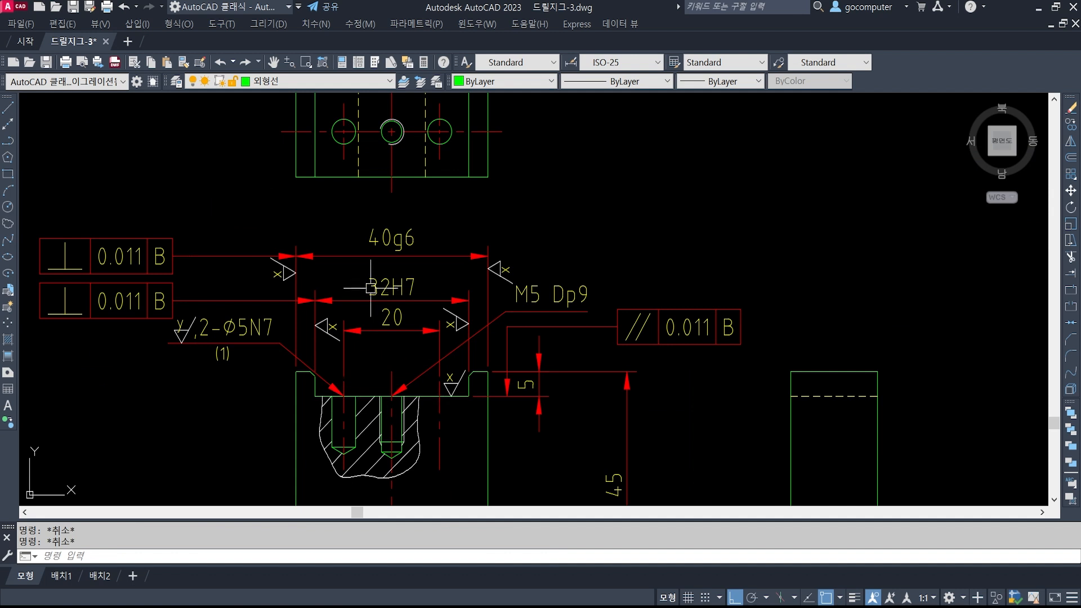
pyautogui.click(395, 285)
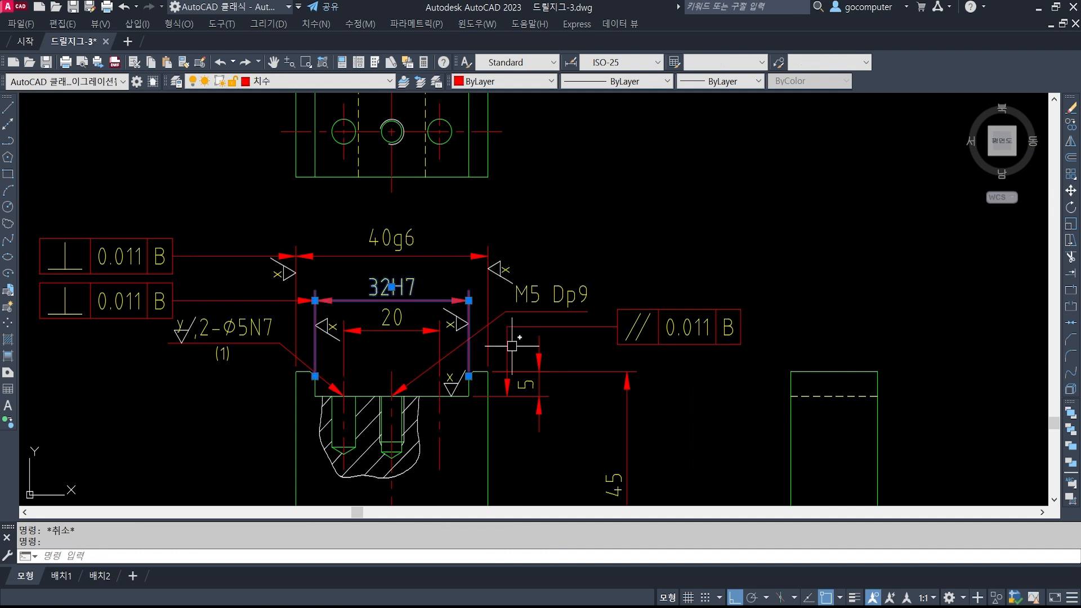
pyautogui.press('Escape')
pyautogui.scroll(-2, 424, 386)
pyautogui.moveTo(956, 289); pyautogui.dragTo(452, 316, button='middle')
pyautogui.scroll(1, 569, 241)
pyautogui.press('Return')
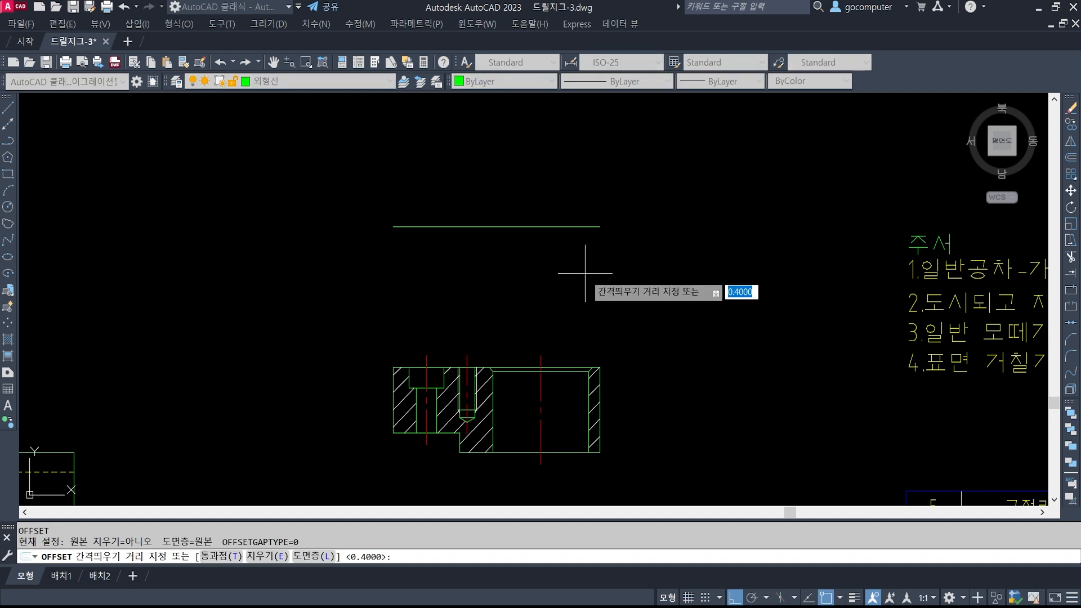
# Offset the horizontal line above the section view by 16 to both sides
pyautogui.write('16')
pyautogui.press('Return')
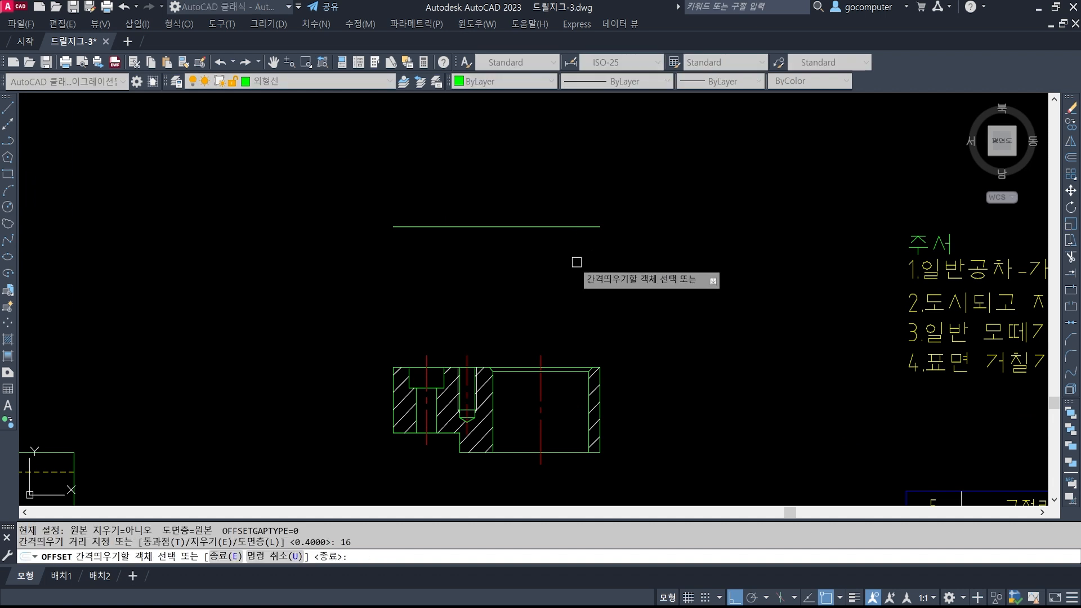
pyautogui.click(536, 227)
pyautogui.click(541, 158)
pyautogui.click(533, 226)
pyautogui.click(536, 301)
pyautogui.press('Return')
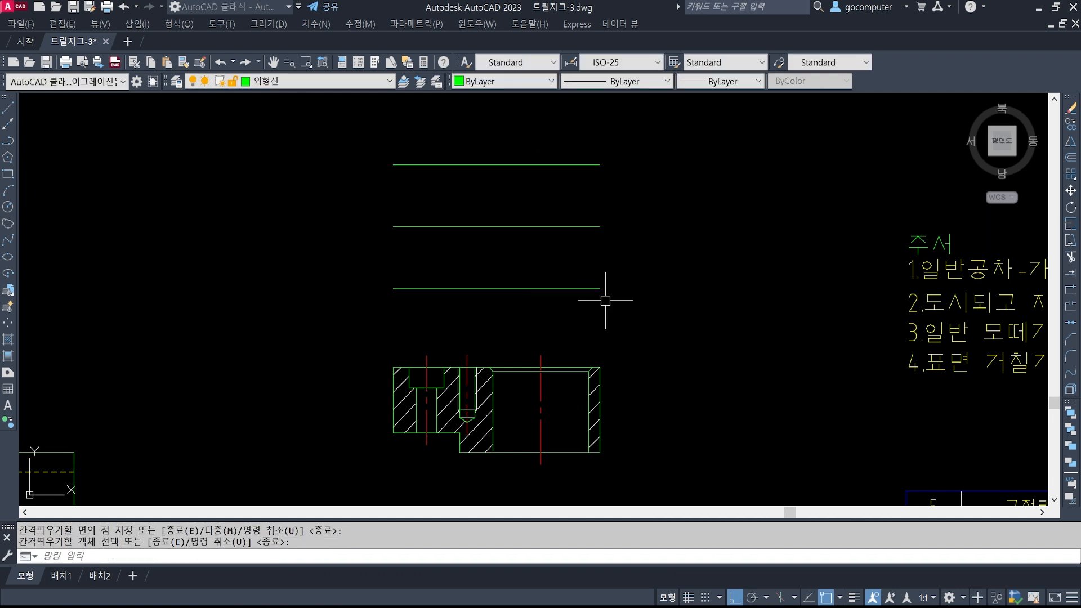
# Draw two vertical lines joining the outer horizontal lines at their ends to close the plan-view rectangle
pyautogui.write('l')
pyautogui.press('Return')
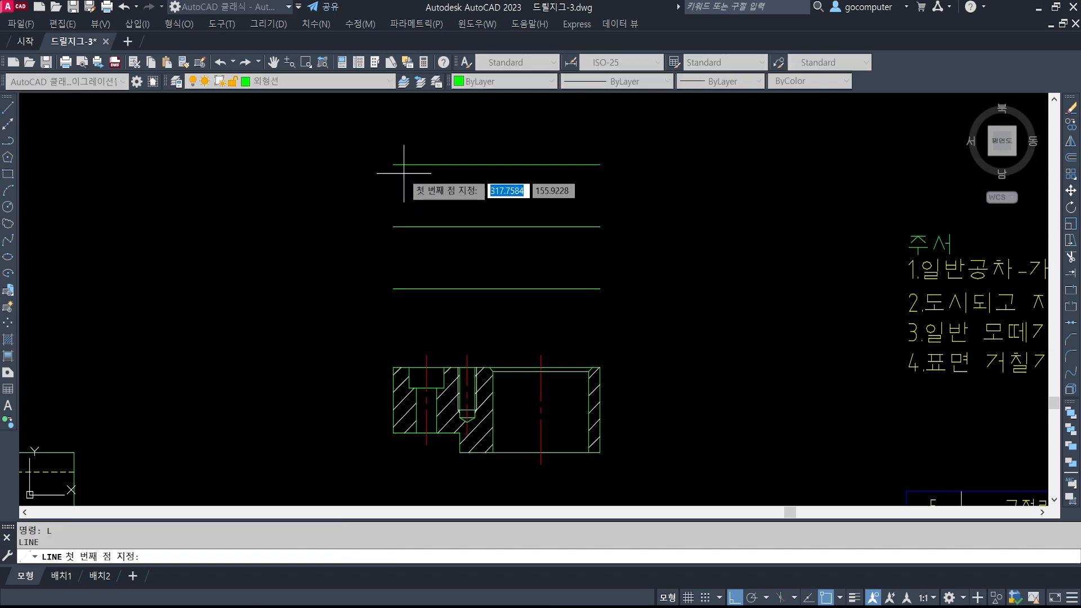
pyautogui.click(393, 164)
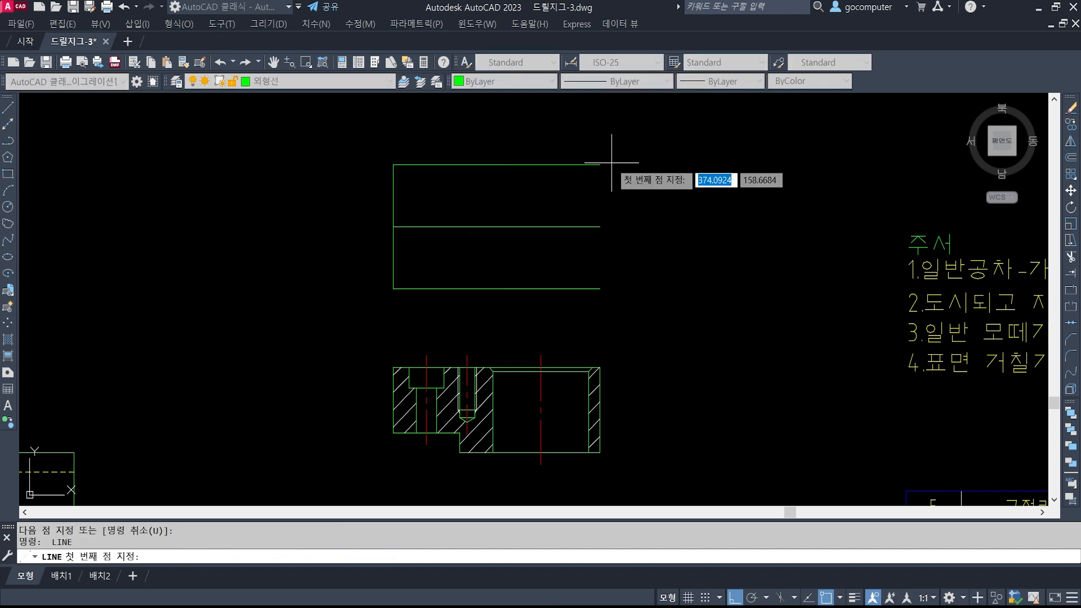
pyautogui.click(600, 288)
pyautogui.press('Return')
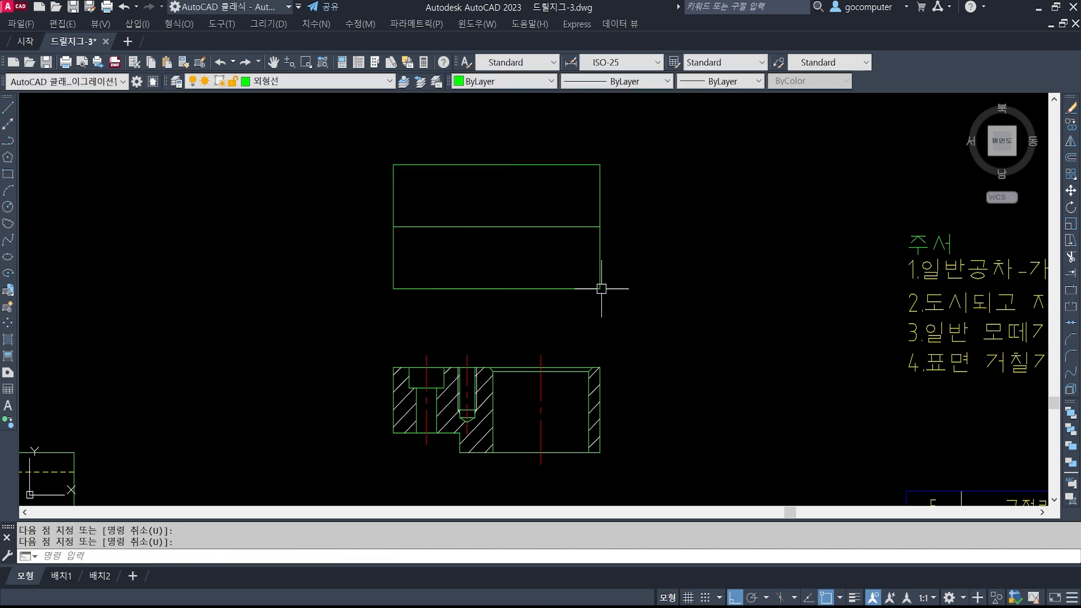
# Draw a projection line from the large bore's centre line in the section, perpendicular to the rectangle's middle line
pyautogui.moveTo(481, 222); pyautogui.dragTo(483, 227, button='middle')
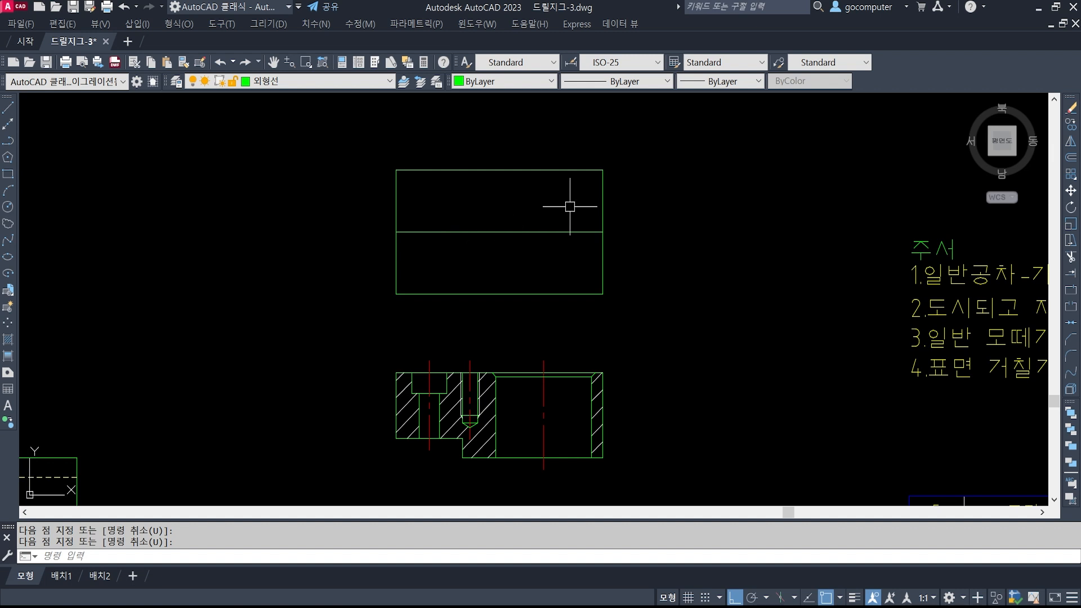
pyautogui.press('Return')
pyautogui.click(544, 361)
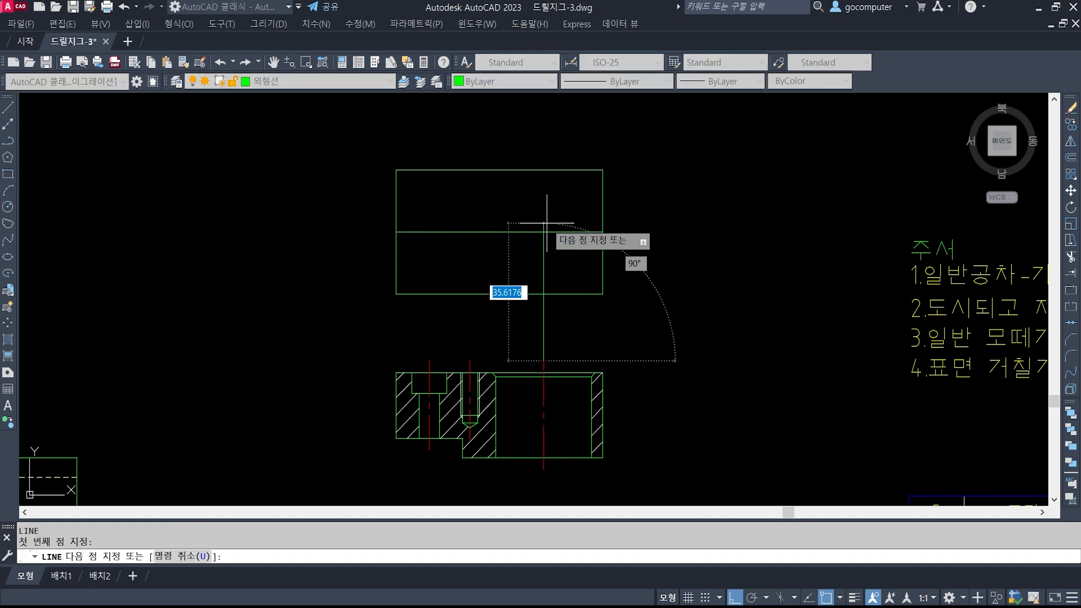
pyautogui.keyDown('shift'); pyautogui.rightClick(546, 226); pyautogui.keyUp('shift')
pyautogui.click(583, 462)
pyautogui.click(654, 242)
pyautogui.press('Return')
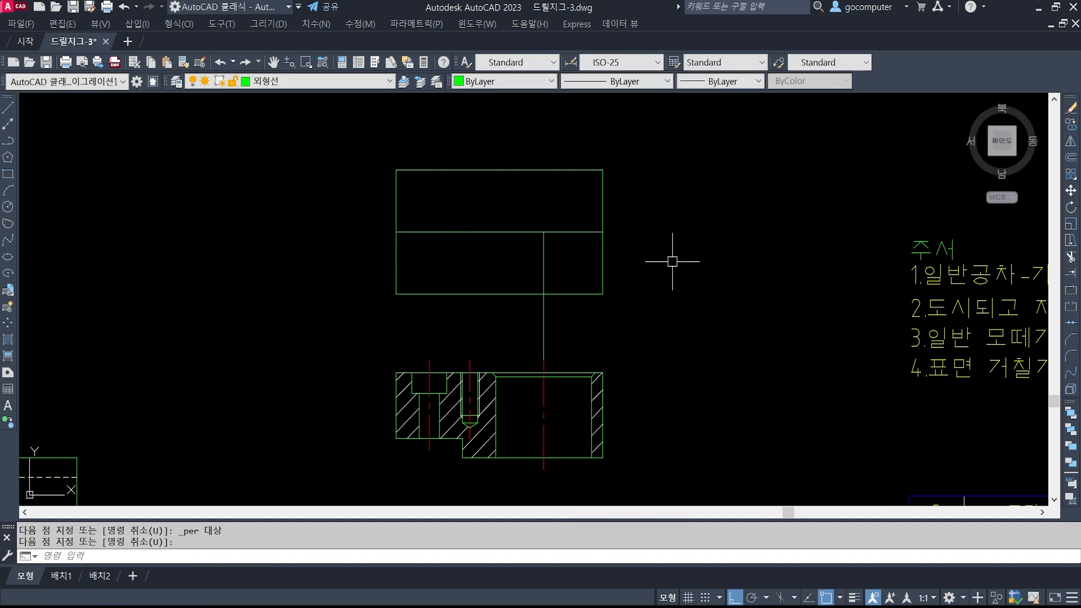
pyautogui.write('c')
pyautogui.press('Return')
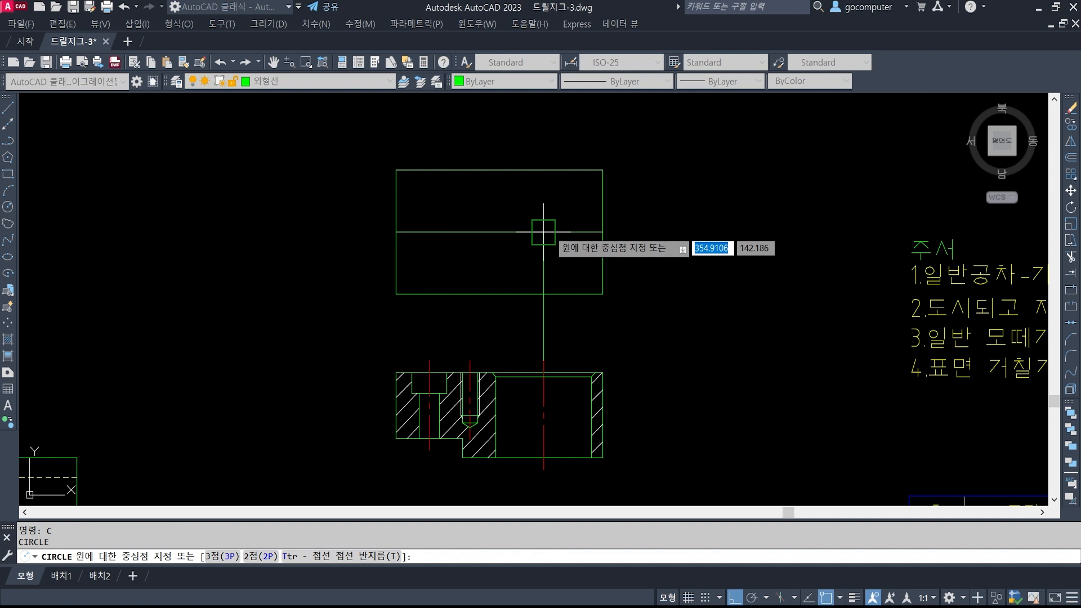
pyautogui.press('Escape')
# Project the bore's wall edge from the section perpendicular to the rectangle's middle line
pyautogui.write('l')
pyautogui.press('Return')
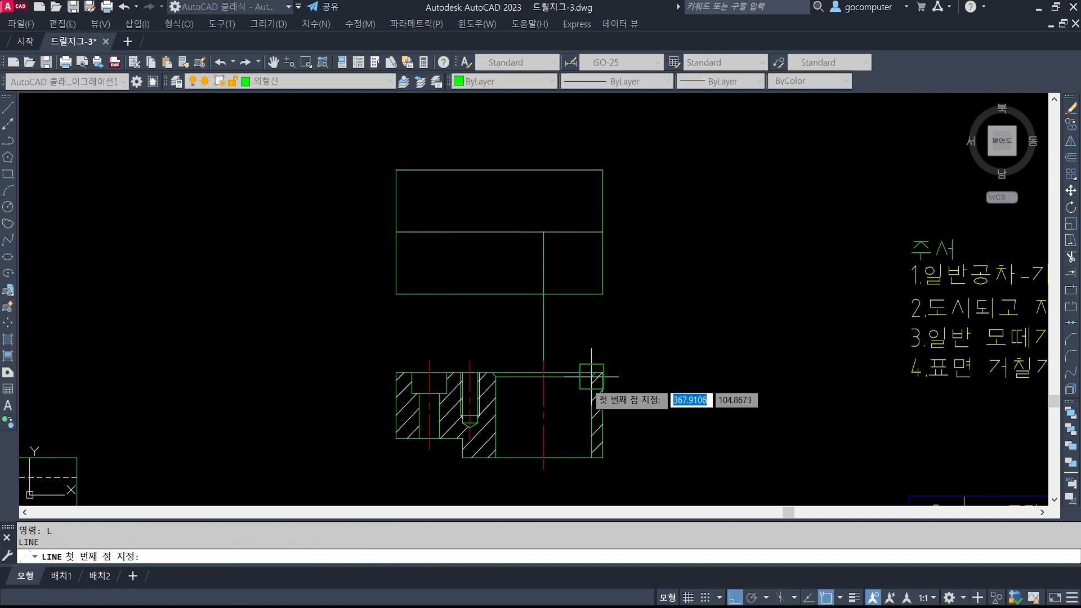
pyautogui.click(586, 375)
pyautogui.keyDown('shift'); pyautogui.rightClick(584, 242); pyautogui.keyUp('shift')
pyautogui.click(619, 475)
pyautogui.click(590, 241)
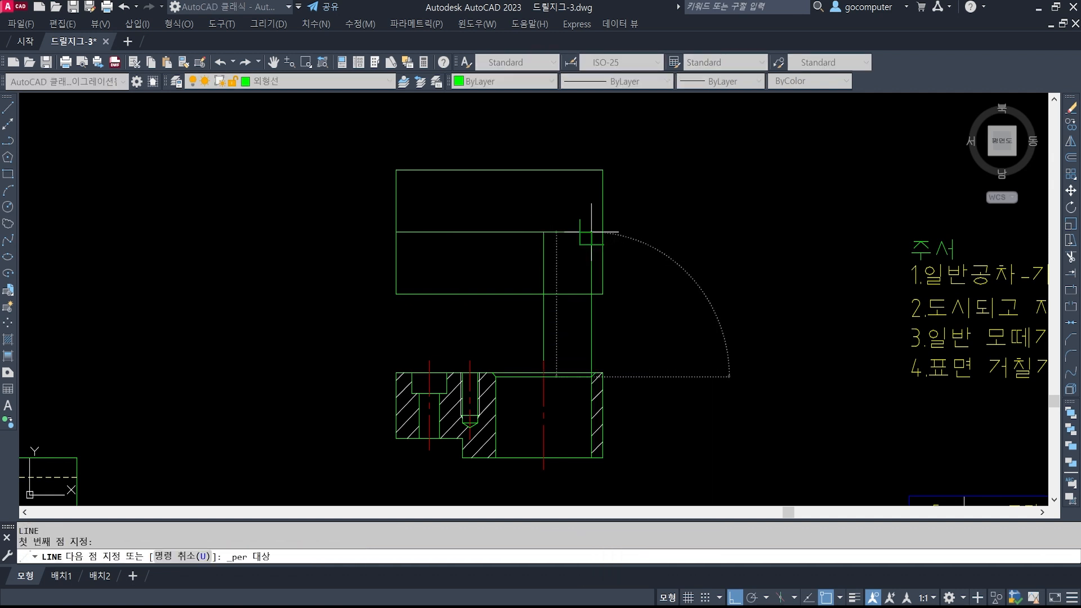
pyautogui.press('Return')
# Draw the bore circle centred where its projection line meets the middle line, with a radius of 13 reaching the projected wall edge
pyautogui.write('c')
pyautogui.press('Return')
pyautogui.click(544, 231)
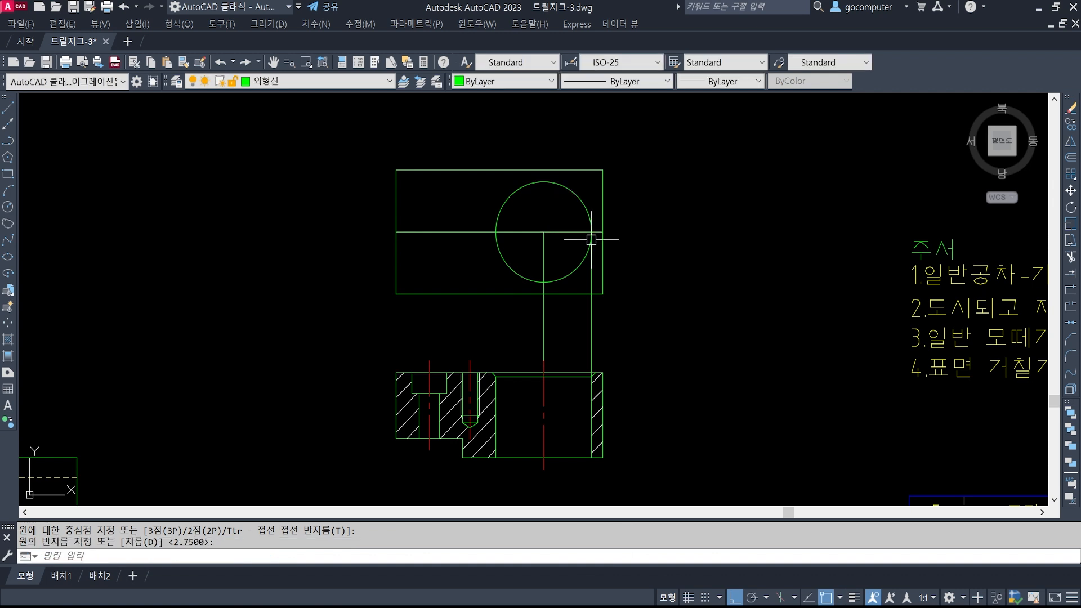
# Erase the projection line of the bore's wall edge
pyautogui.write('e')
pyautogui.press('Return')
pyautogui.click(612, 319)
pyautogui.click(572, 336)
pyautogui.press('Return')
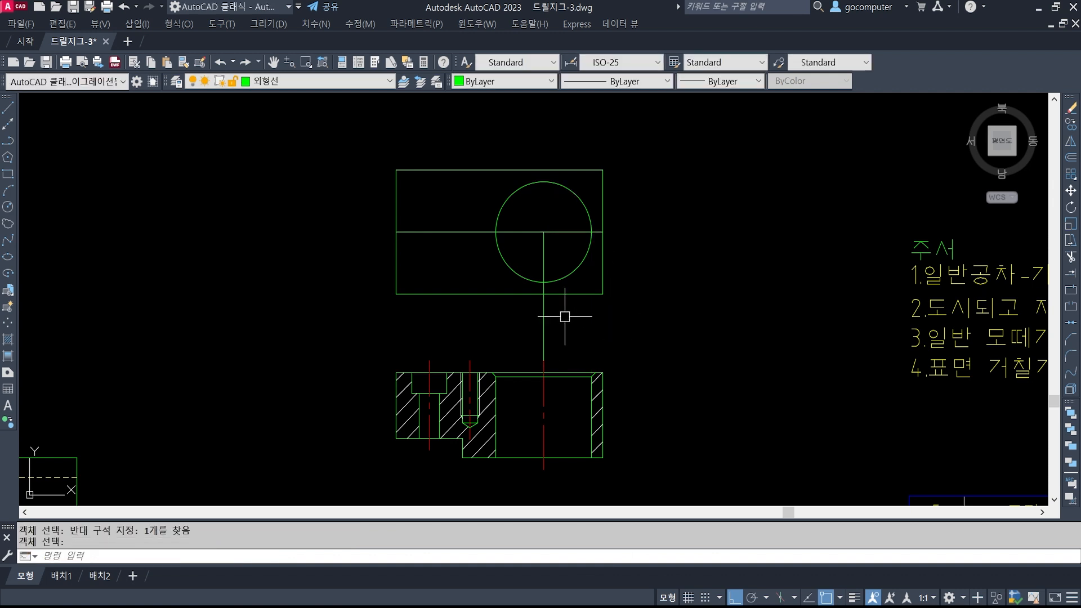
# Draw a projection line from the tapped hole's centre line in the section, perpendicular to the rectangle's middle line
pyautogui.moveTo(485, 331); pyautogui.dragTo(500, 333, button='middle')
pyautogui.write('l')
pyautogui.press('Return')
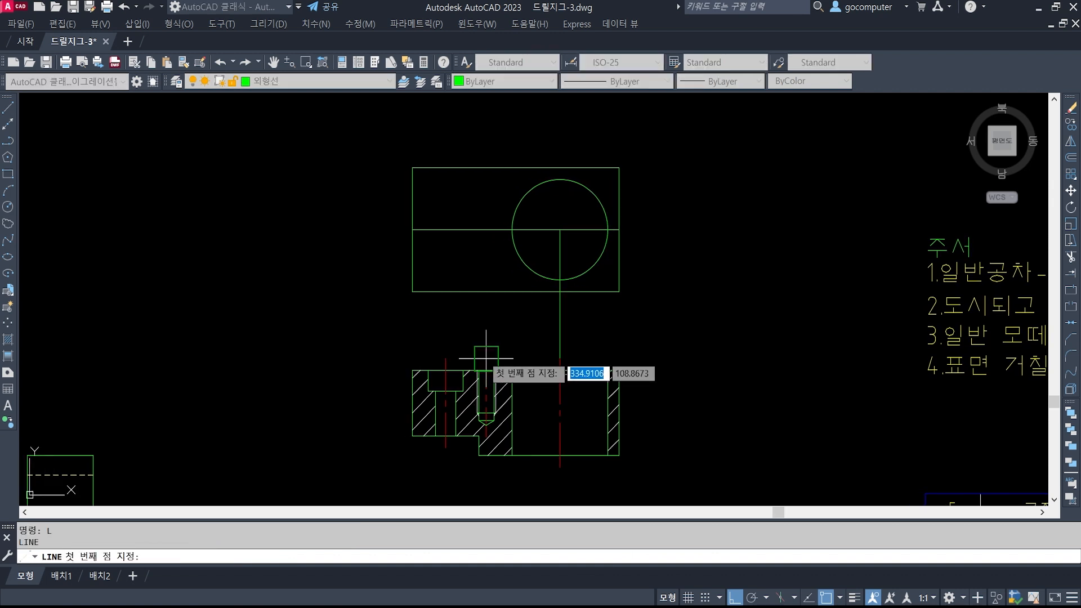
pyautogui.click(487, 358)
pyautogui.keyDown('shift'); pyautogui.rightClick(451, 213); pyautogui.keyUp('shift')
pyautogui.click(507, 473)
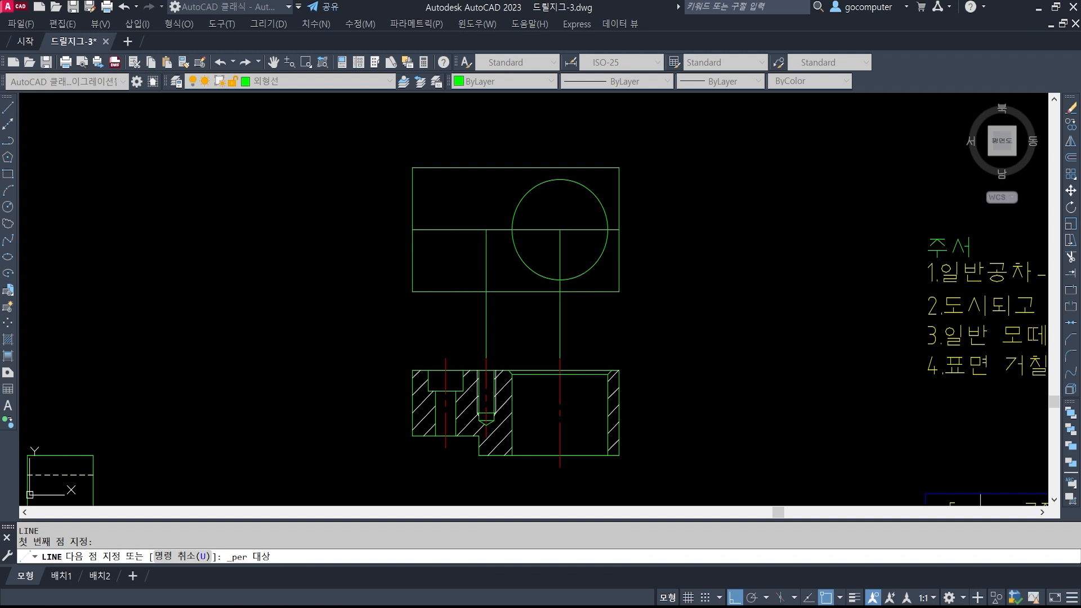
pyautogui.click(465, 228)
pyautogui.scroll(3, 465, 224)
pyautogui.press('Return')
# Draw a circle of diameter 5 centred where the tapped hole's projection line meets the middle line
pyautogui.click(510, 236)
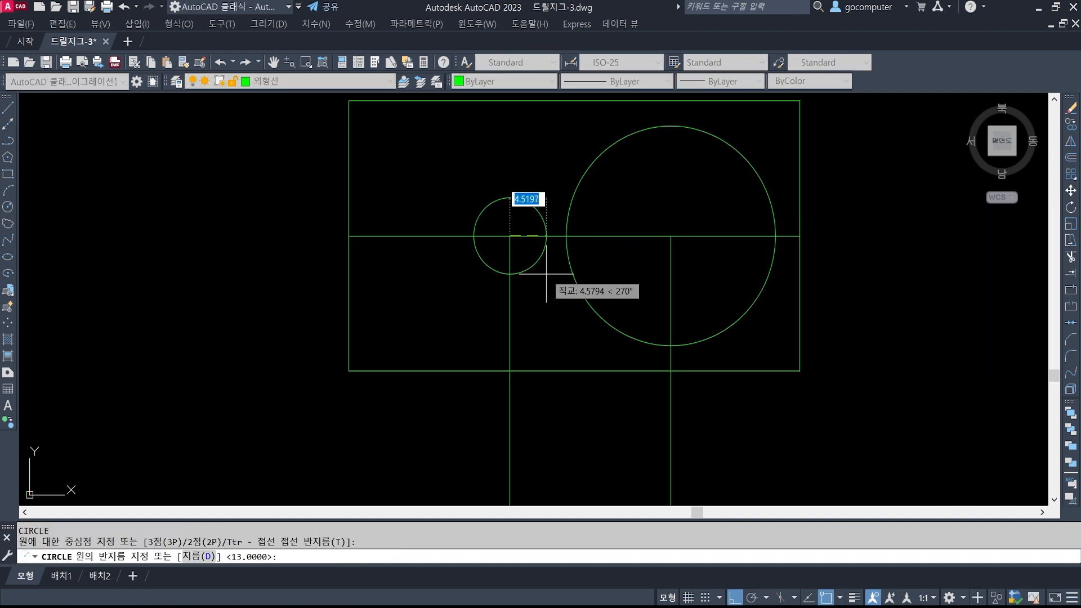
pyautogui.write('d')
pyautogui.press('Return')
pyautogui.write('5')
pyautogui.press('Return')
# Offset the tapped hole's circle inward by 0.4
pyautogui.moveTo(540, 358); pyautogui.dragTo(541, 275, button='middle')
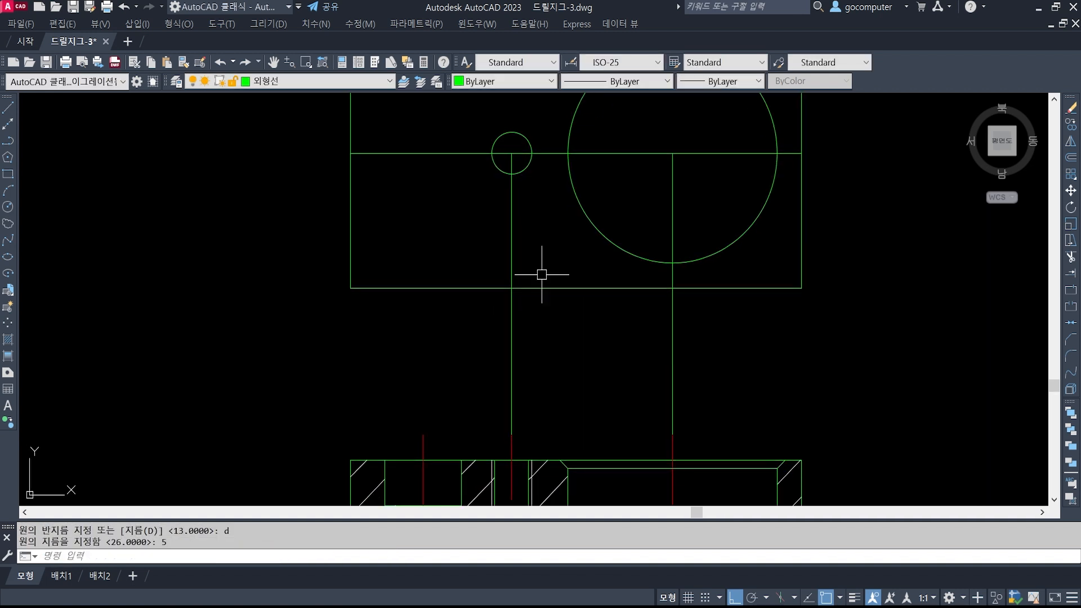
pyautogui.write('o')
pyautogui.press('Return')
pyautogui.write('0')
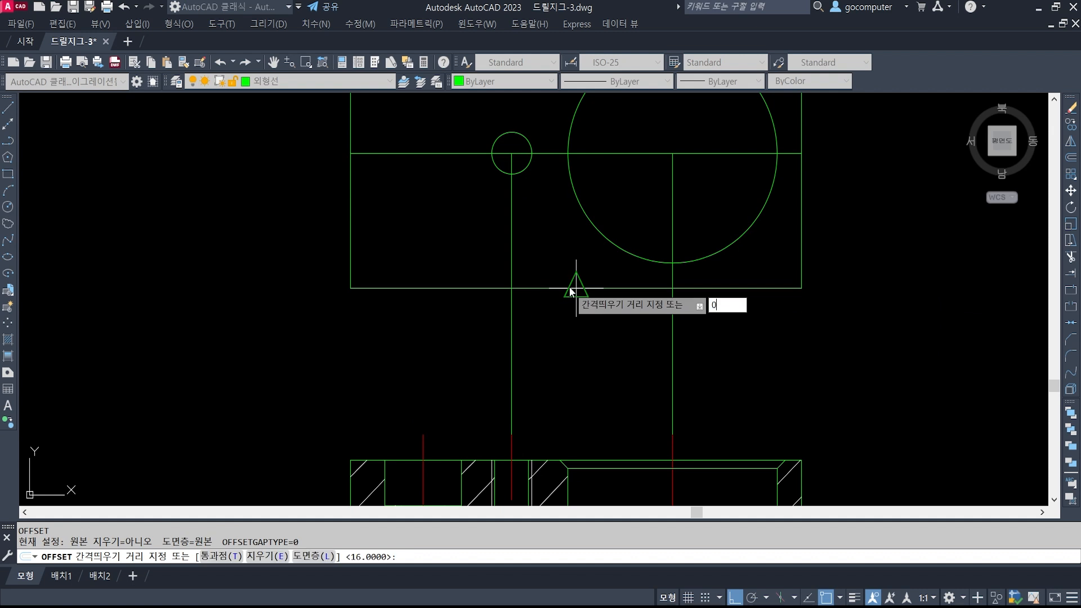
pyautogui.write('.4')
pyautogui.press('Return')
pyautogui.scroll(3, 507, 169)
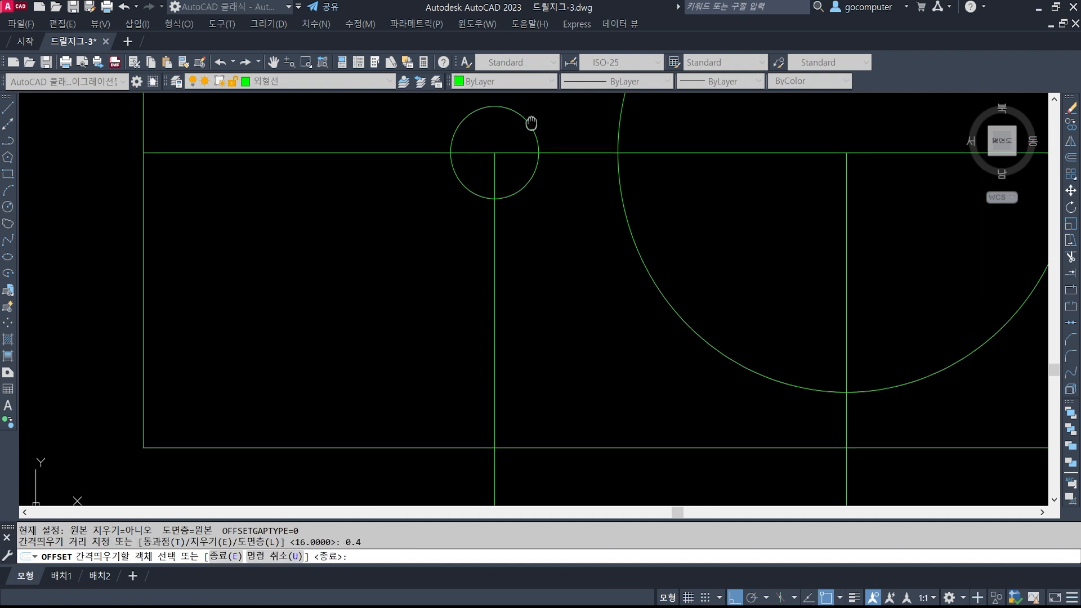
pyautogui.scroll(4, 532, 141)
pyautogui.click(538, 181)
pyautogui.click(570, 224)
pyautogui.press('Return')
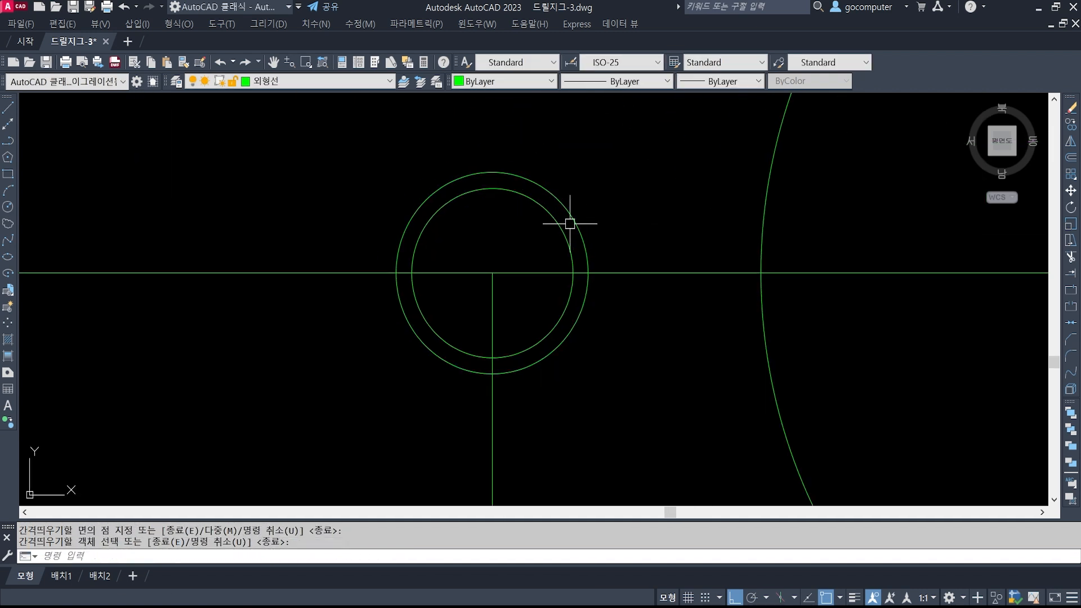
# Extend the tapped hole's vertical line to the upper edge of the outer circle and trim it off below that circle
pyautogui.write('ex')
pyautogui.press('Return')
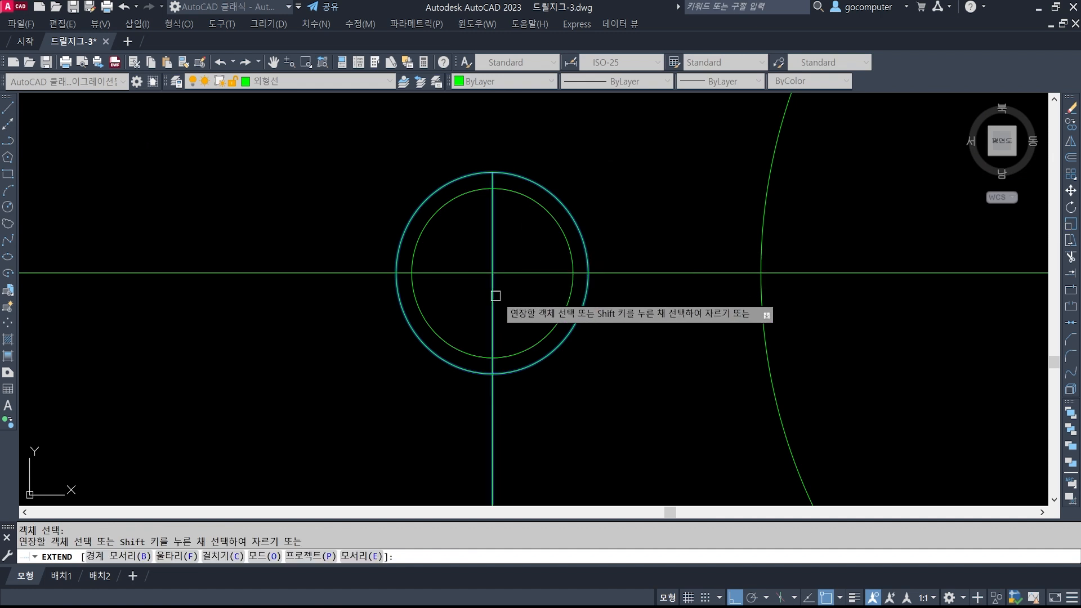
pyautogui.click(492, 295)
pyautogui.write('tr')
pyautogui.press('Return')
pyautogui.click(514, 376)
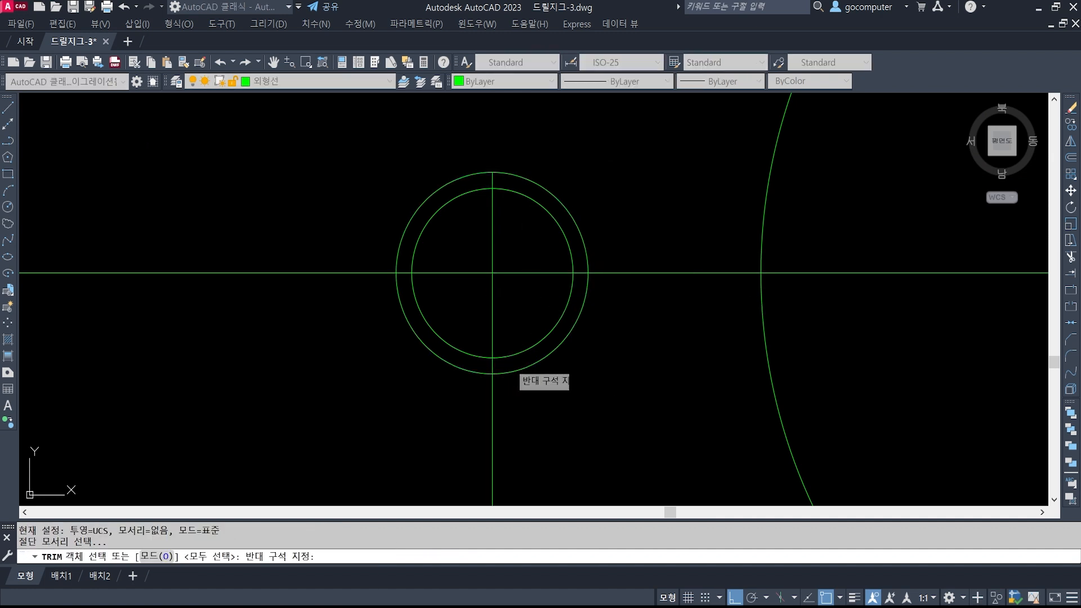
pyautogui.click(500, 361)
pyautogui.press('Return')
pyautogui.click(492, 399)
pyautogui.press('Return')
# Trim away the lower-left quarter of the outer thread circle, using the vertical and horizontal centre lines as cutting edges
pyautogui.scroll(-2, 586, 355)
pyautogui.moveTo(578, 377); pyautogui.dragTo(577, 334, button='middle')
pyautogui.write('tr')
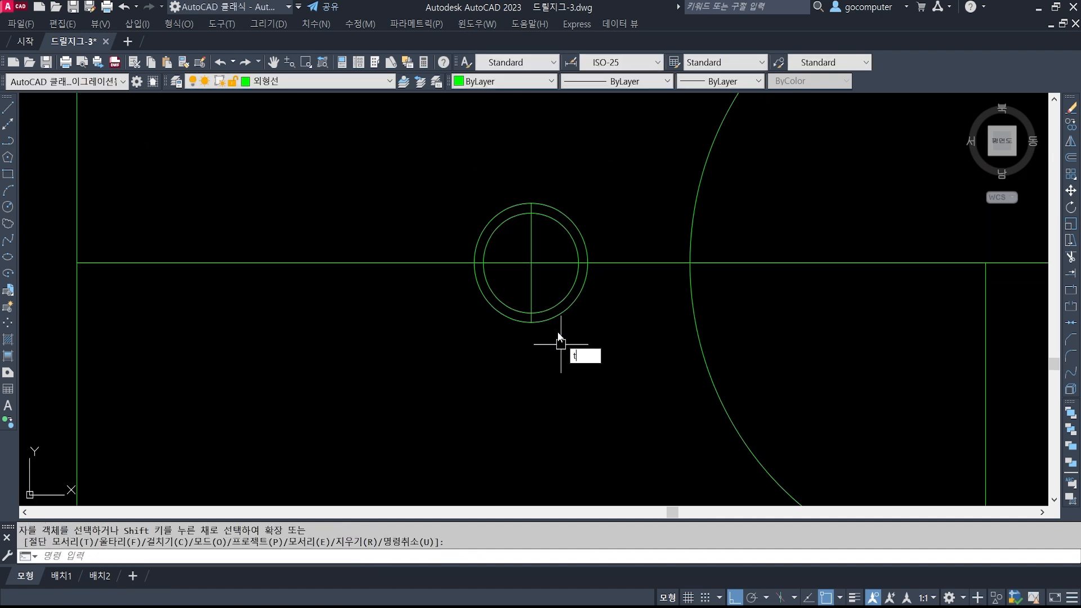
pyautogui.press('Return')
pyautogui.click(551, 285)
pyautogui.click(500, 313)
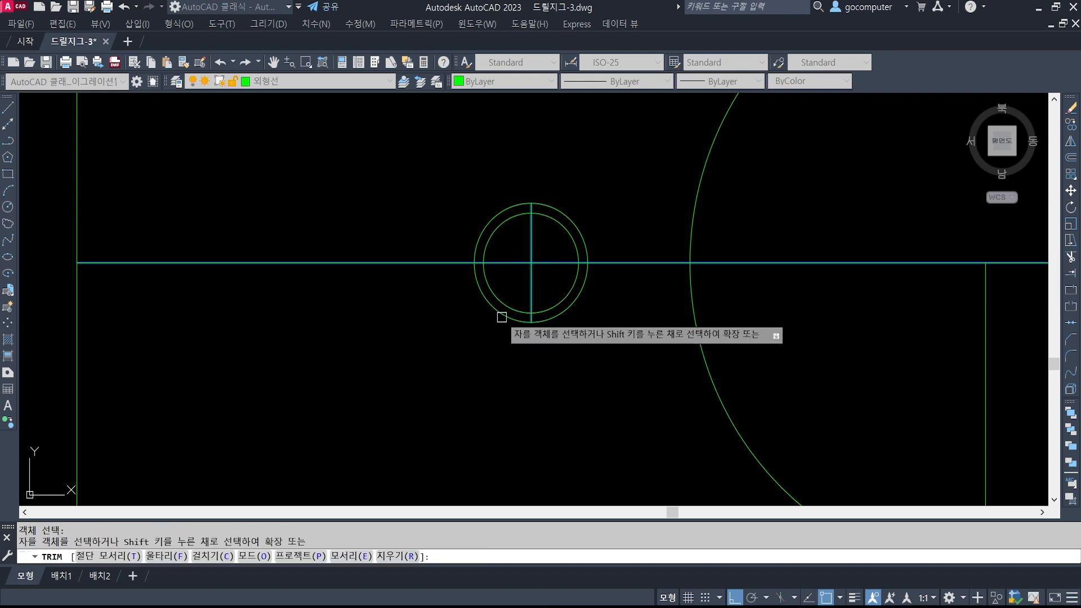
pyautogui.press('Return')
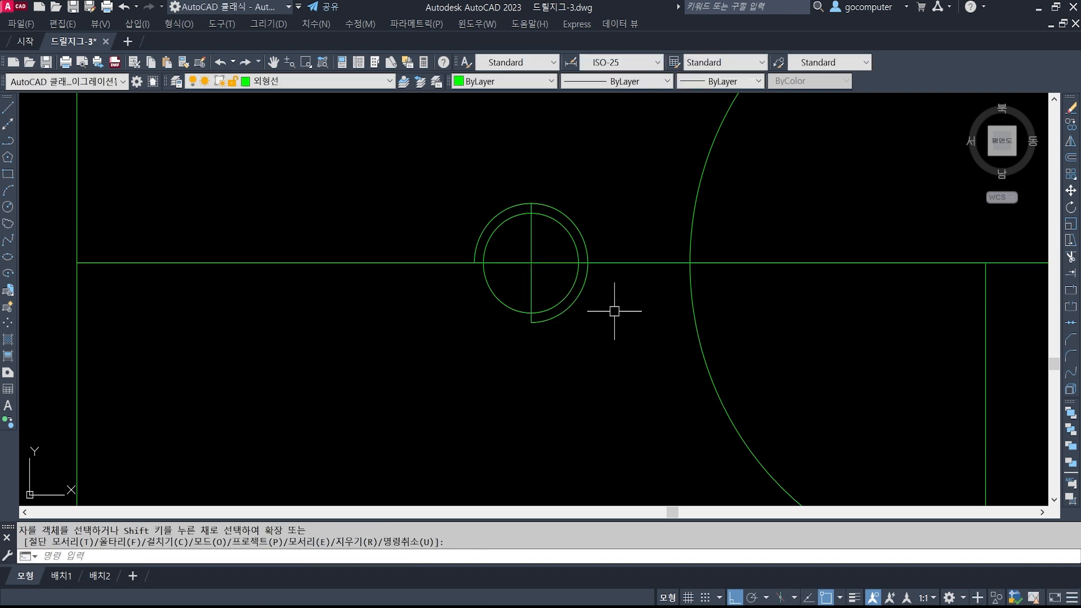
pyautogui.write('tr')
pyautogui.press('Return')
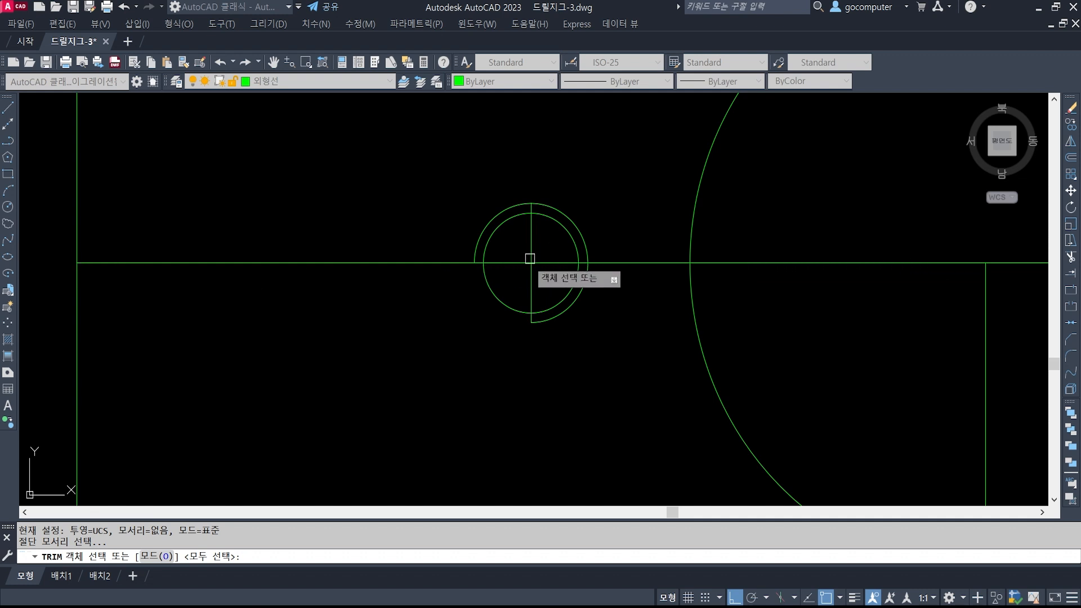
pyautogui.press('Escape')
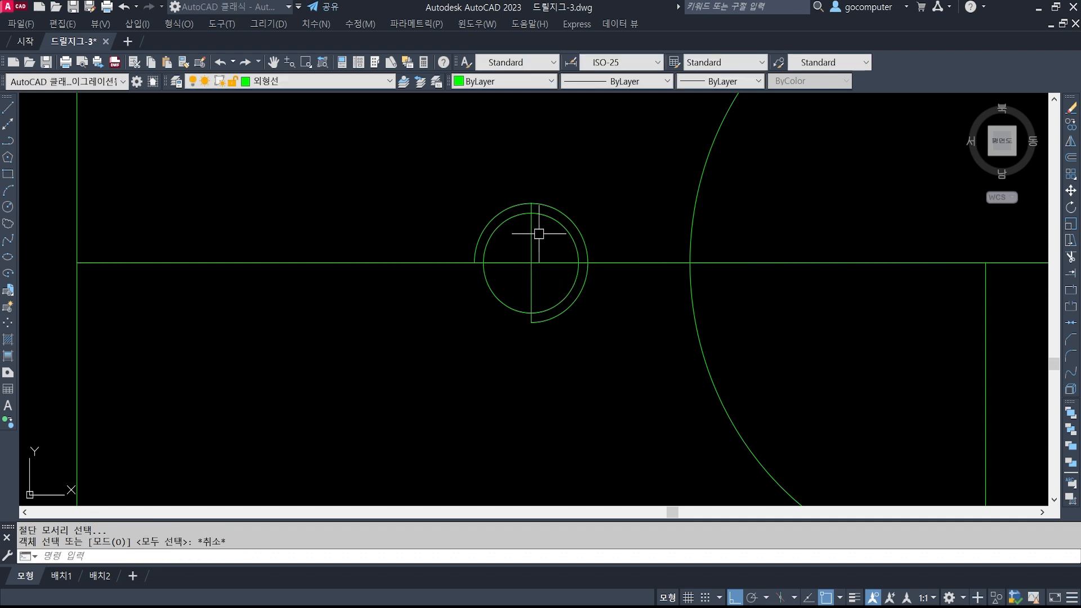
pyautogui.press('Escape')
pyautogui.press('Escape')
# Assign the outer three-quarter thread arc to the 가는실선 layer
pyautogui.click(500, 220)
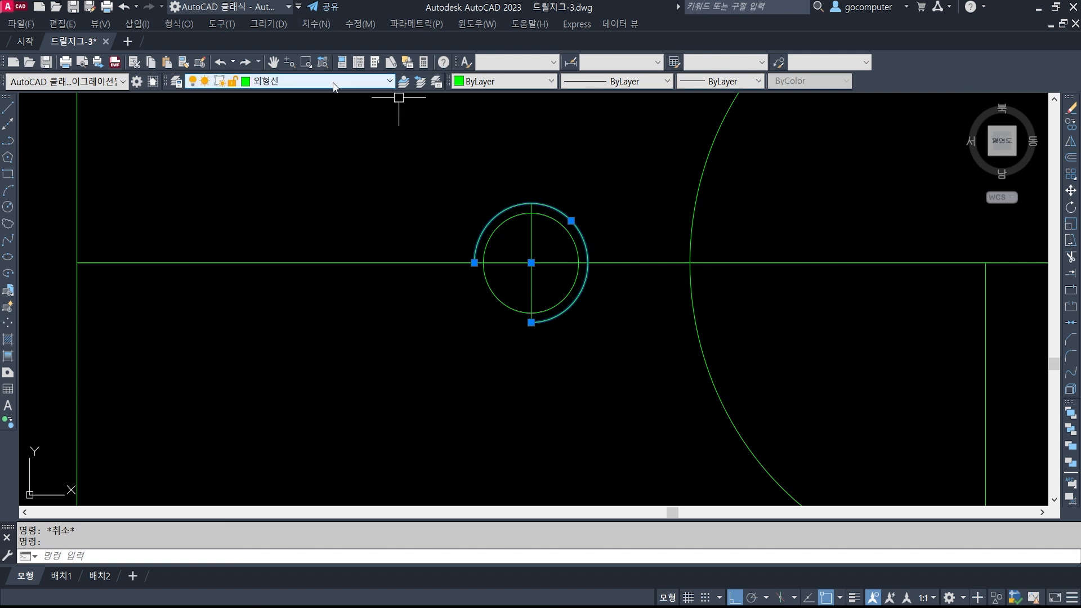
pyautogui.click(378, 82)
pyautogui.click(309, 119)
pyautogui.press('Escape')
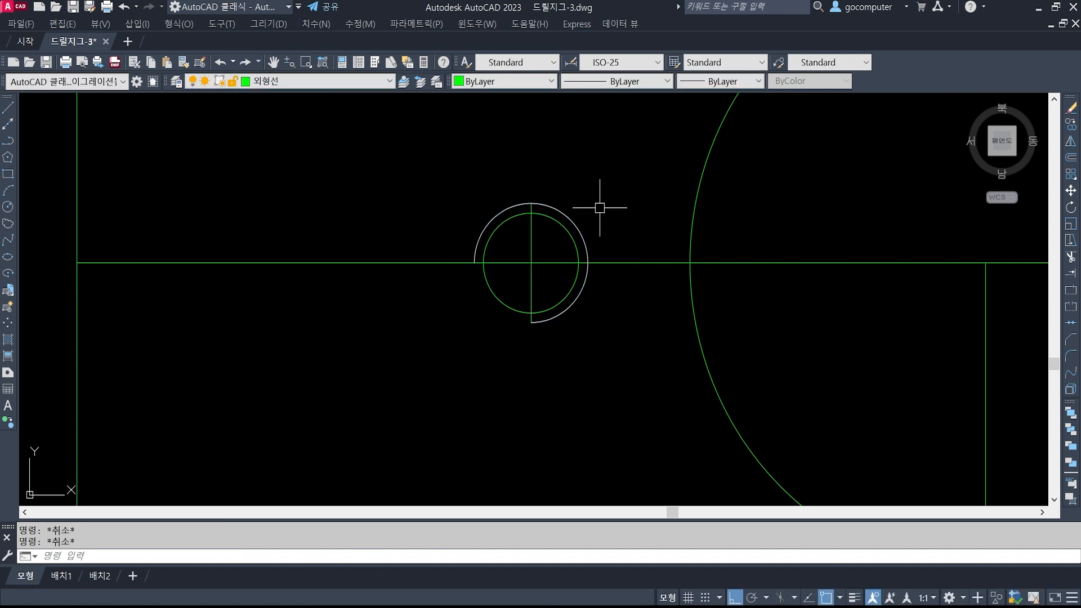
# Rotate the three-quarter thread arc slightly clockwise about its centre so its ends clear the centre lines
pyautogui.write('ro')
pyautogui.press('Return')
pyautogui.click(576, 224)
pyautogui.press('Return')
pyautogui.keyDown('shift'); pyautogui.rightClick(591, 225); pyautogui.keyUp('shift')
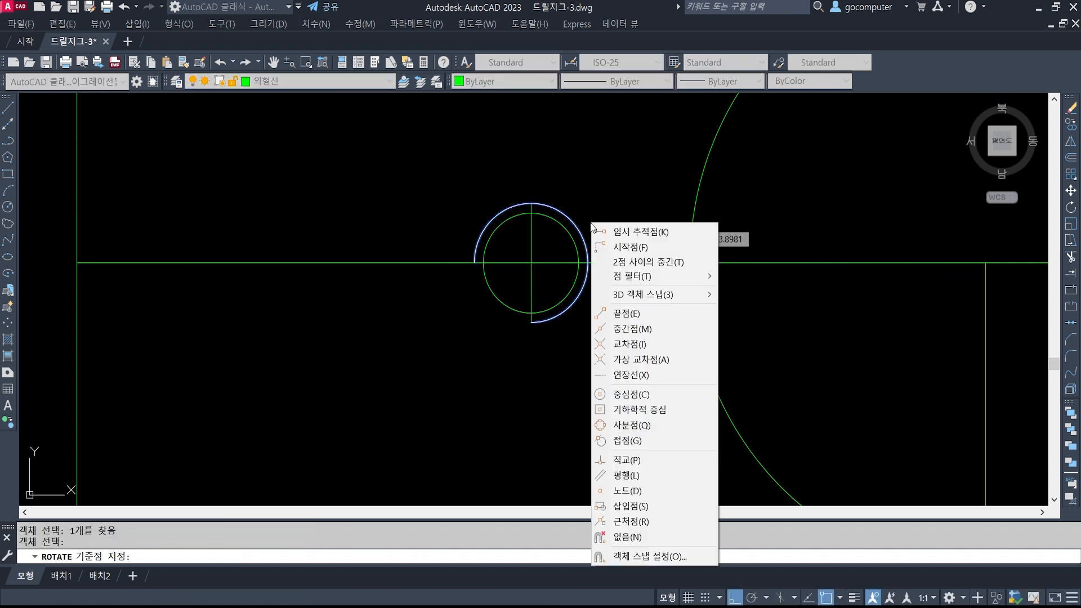
pyautogui.click(608, 394)
pyautogui.click(572, 233)
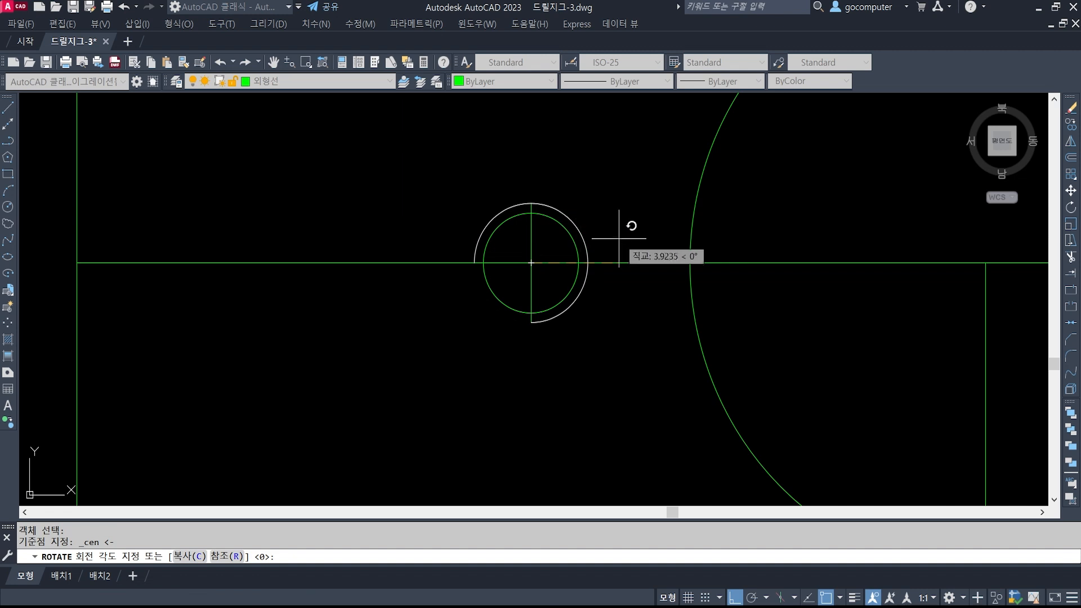
pyautogui.press('Escape')
pyautogui.press('Escape')
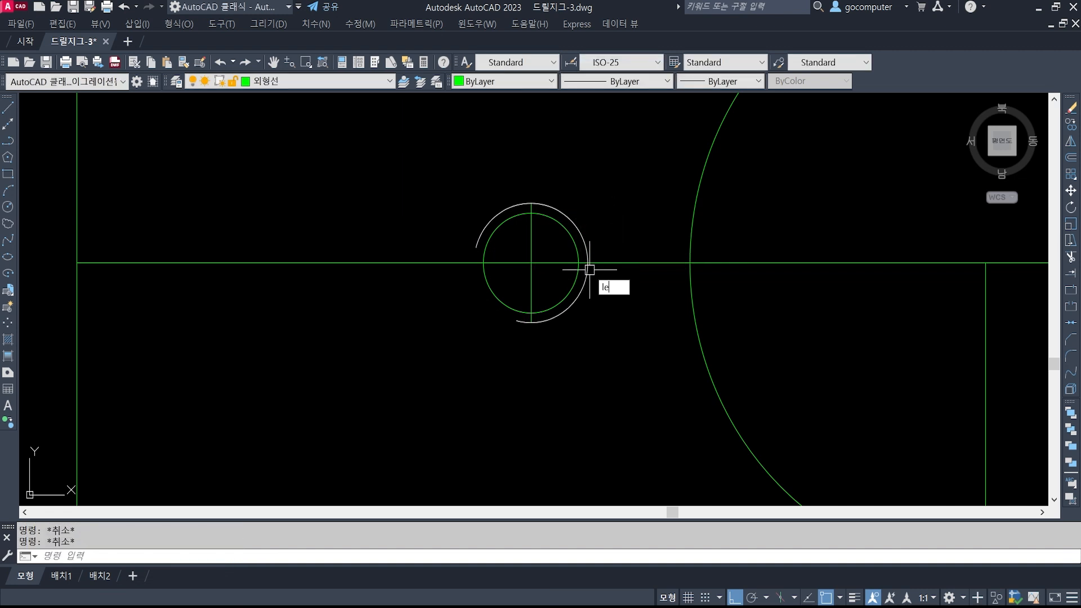
# Lengthen both ends of the tapped hole's vertical line by an increment of 3
pyautogui.write('len')
pyautogui.press('Return')
pyautogui.write('de')
pyautogui.press('Return')
pyautogui.write('3')
pyautogui.press('Return')
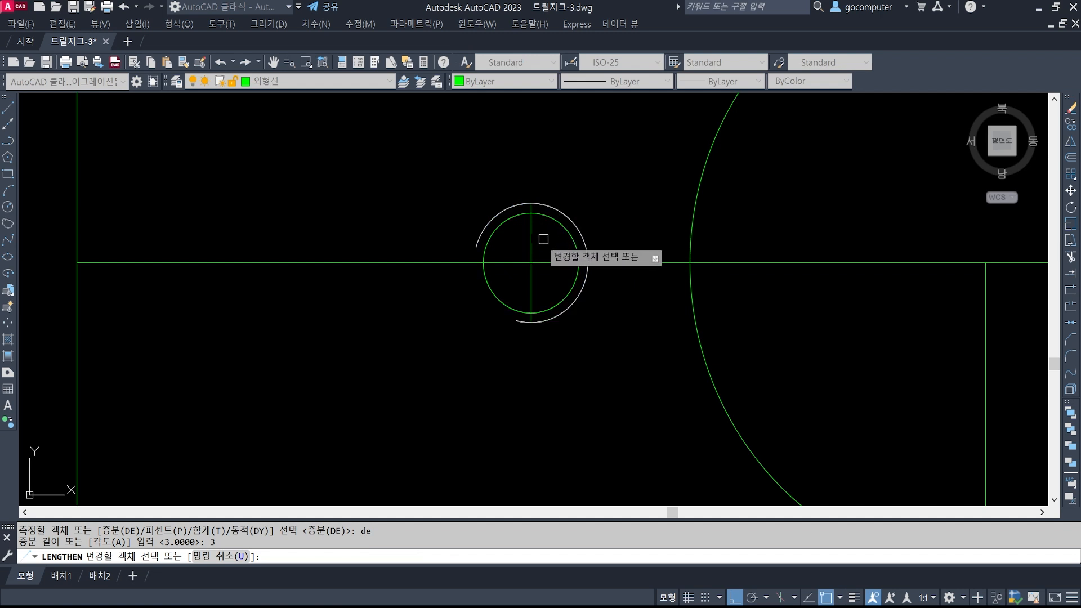
pyautogui.click(530, 289)
pyautogui.press('Return')
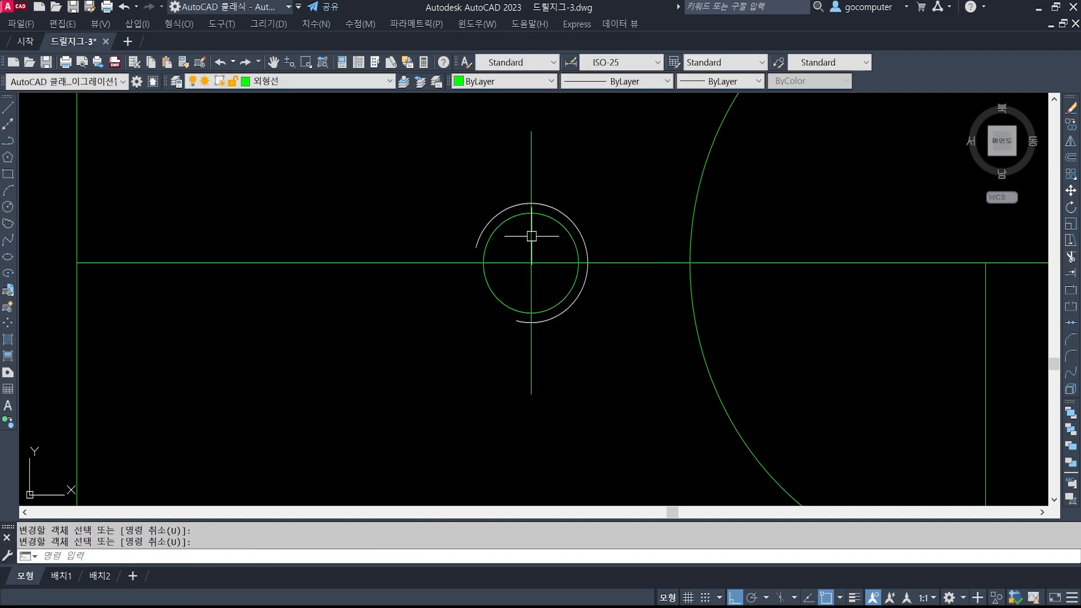
# Assign the tapped hole's vertical line to the 중심선 layer and set its linetype scale to 0.5
pyautogui.click(531, 236)
pyautogui.click(366, 81)
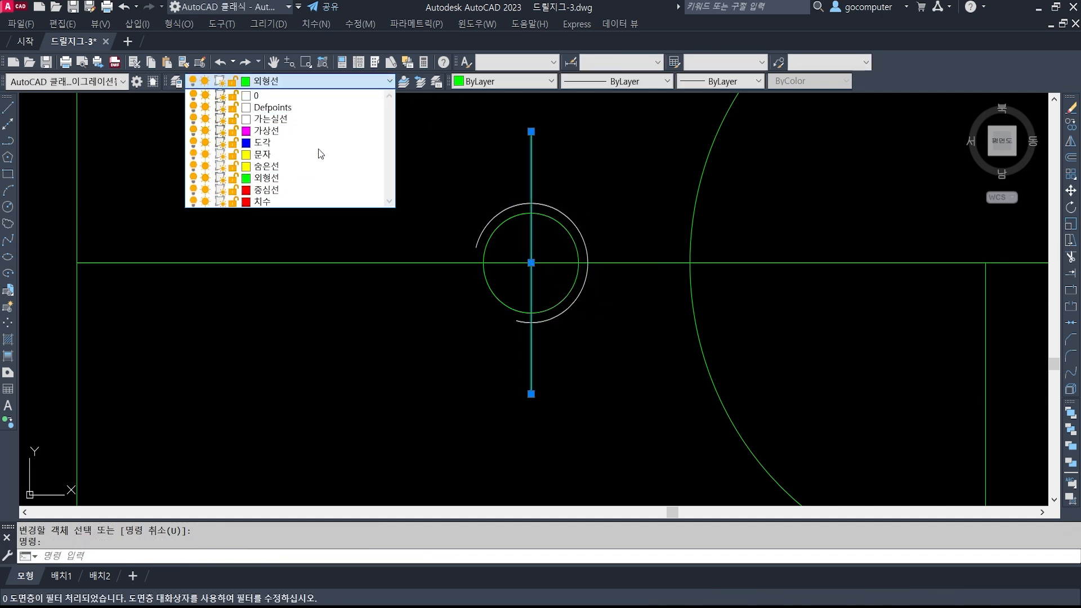
pyautogui.click(312, 187)
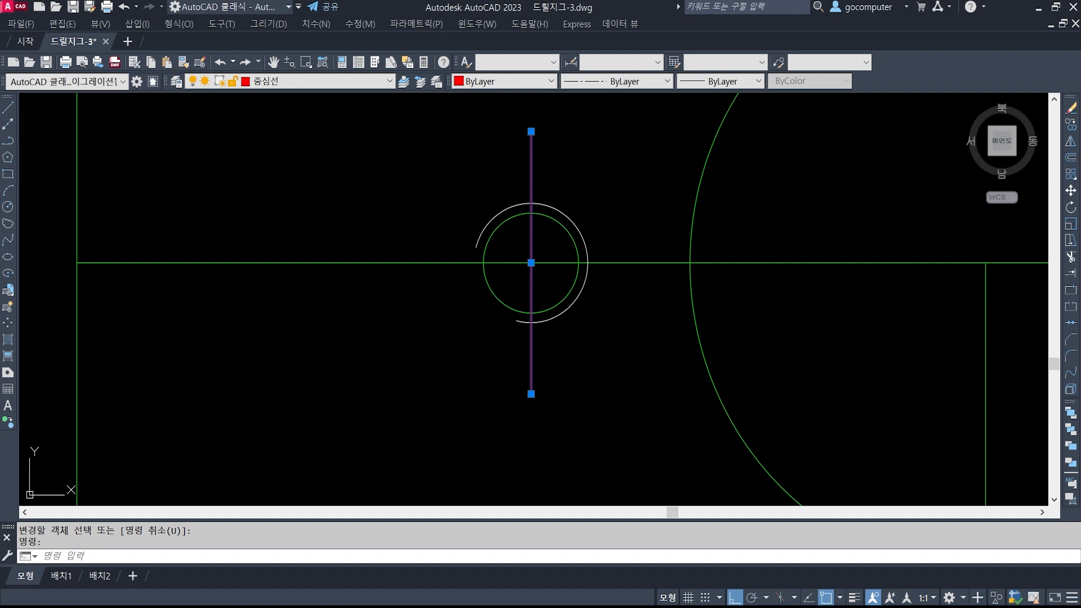
pyautogui.hotkey('ctrl', '1')
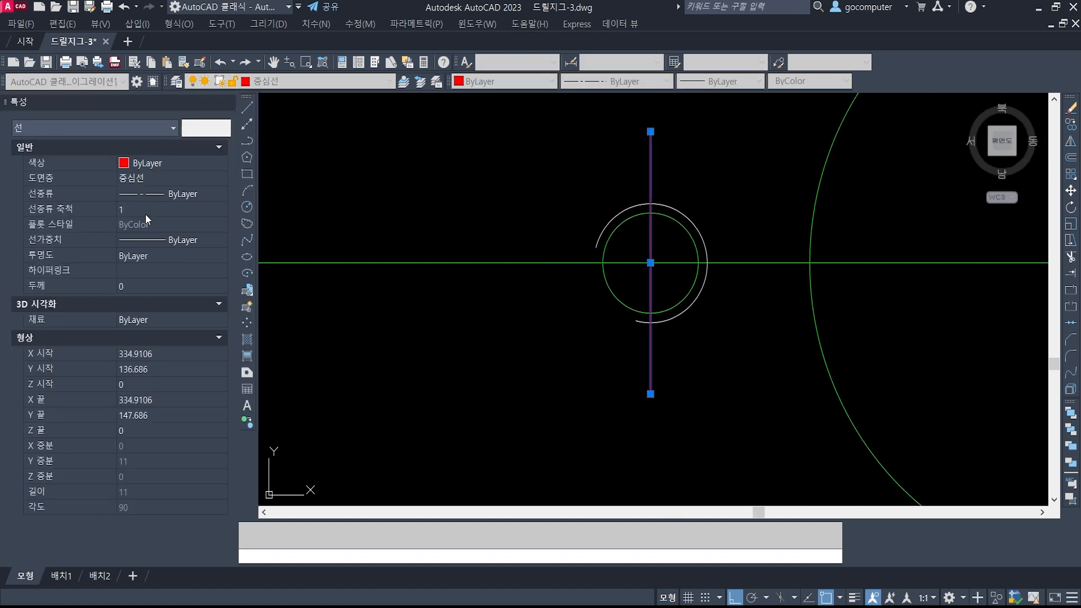
pyautogui.click(145, 210)
pyautogui.write('0.5')
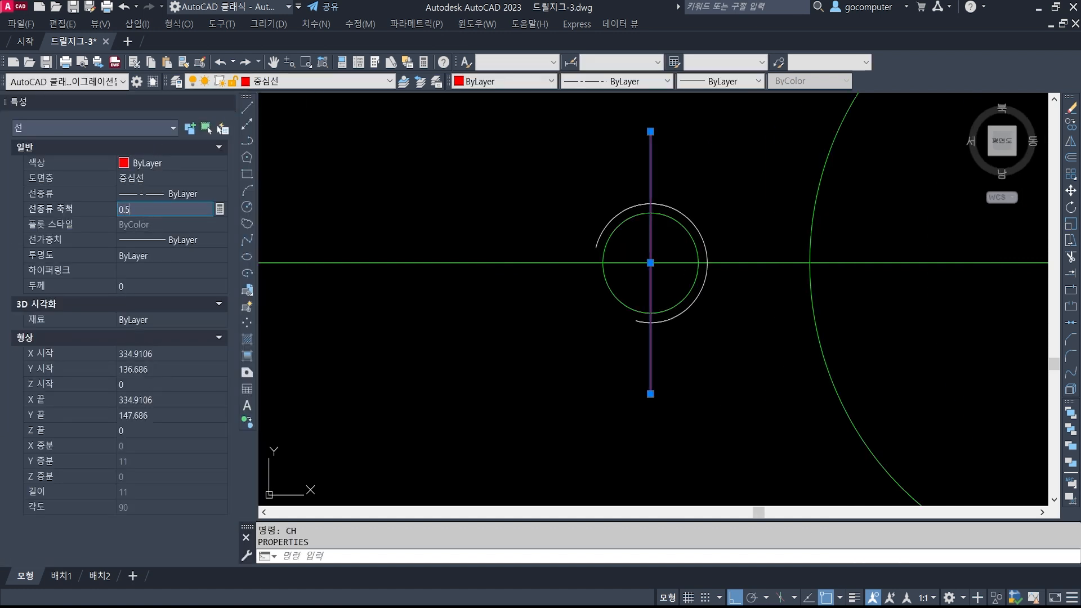
pyautogui.press('Return')
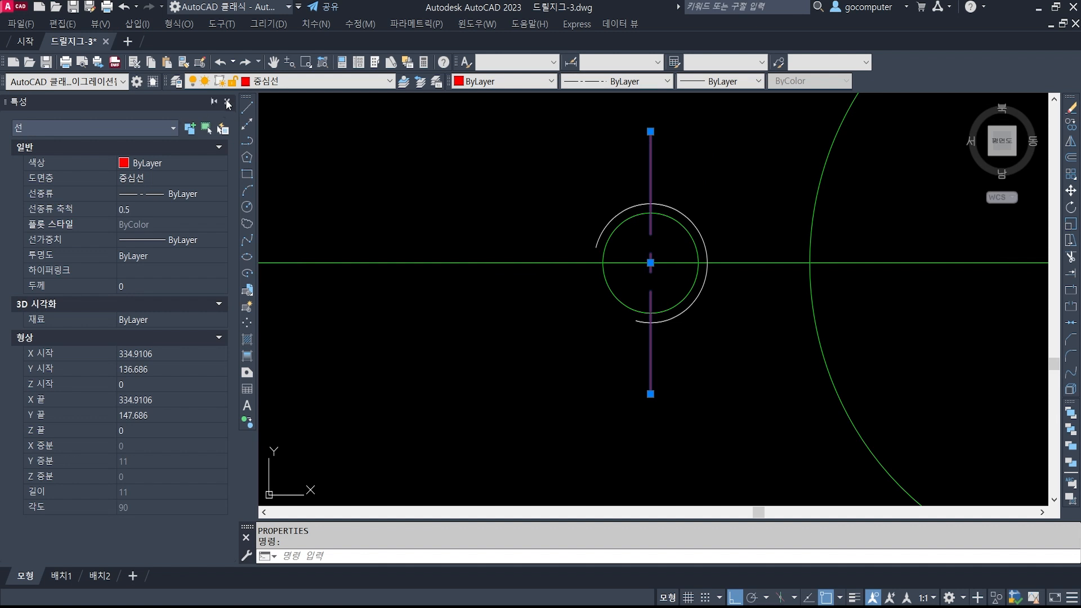
pyautogui.click(228, 103)
pyautogui.press('Escape')
pyautogui.press('Escape')
# Draw a vertical line from the step corner on the section view's underside up past the plan view's upper edge
pyautogui.scroll(-4, 546, 322)
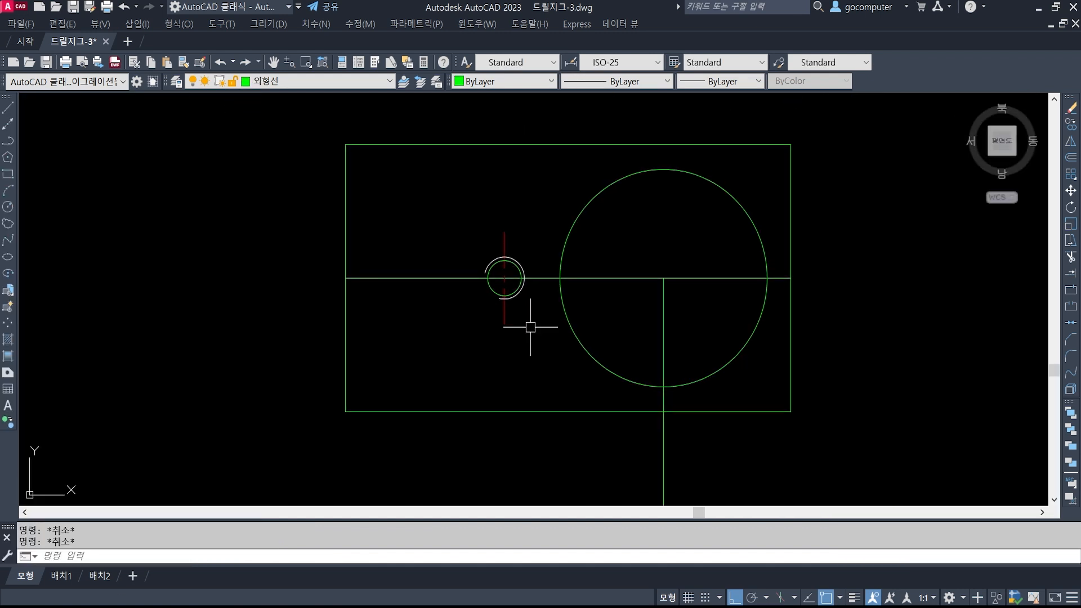
pyautogui.moveTo(468, 324); pyautogui.dragTo(483, 186, button='middle')
pyautogui.scroll(-3, 478, 242)
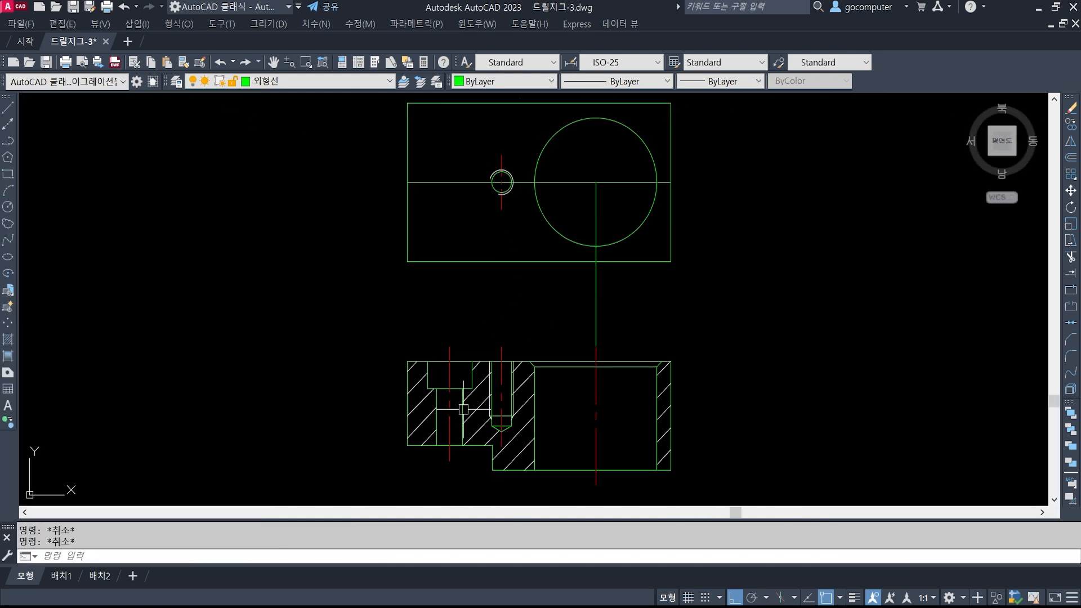
pyautogui.scroll(2, 470, 398)
pyautogui.press('Return')
pyautogui.click(496, 452)
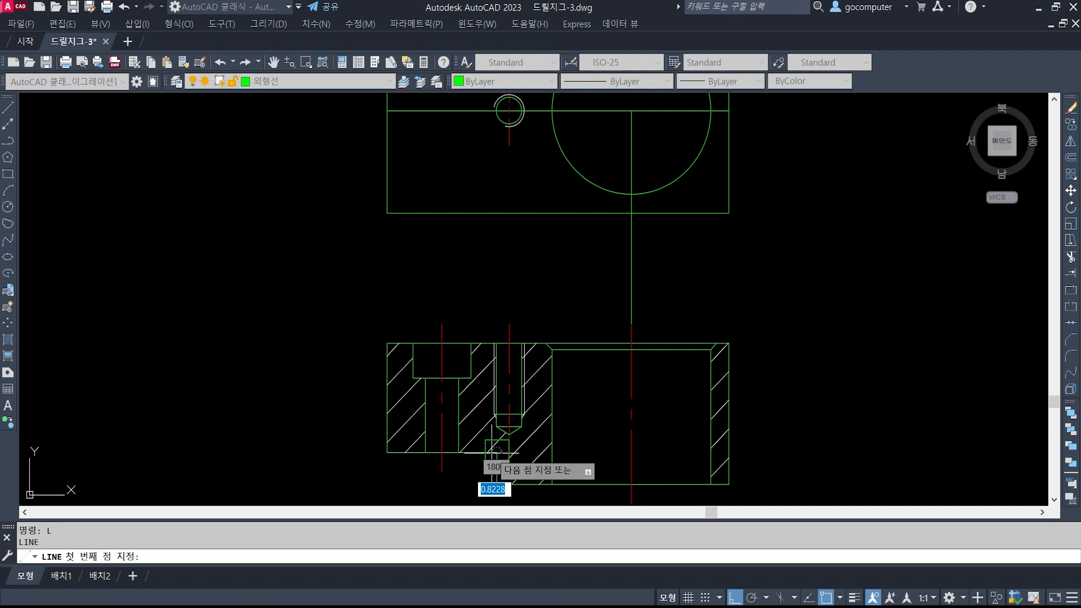
pyautogui.moveTo(473, 123); pyautogui.dragTo(457, 317, button='middle')
pyautogui.click(481, 130)
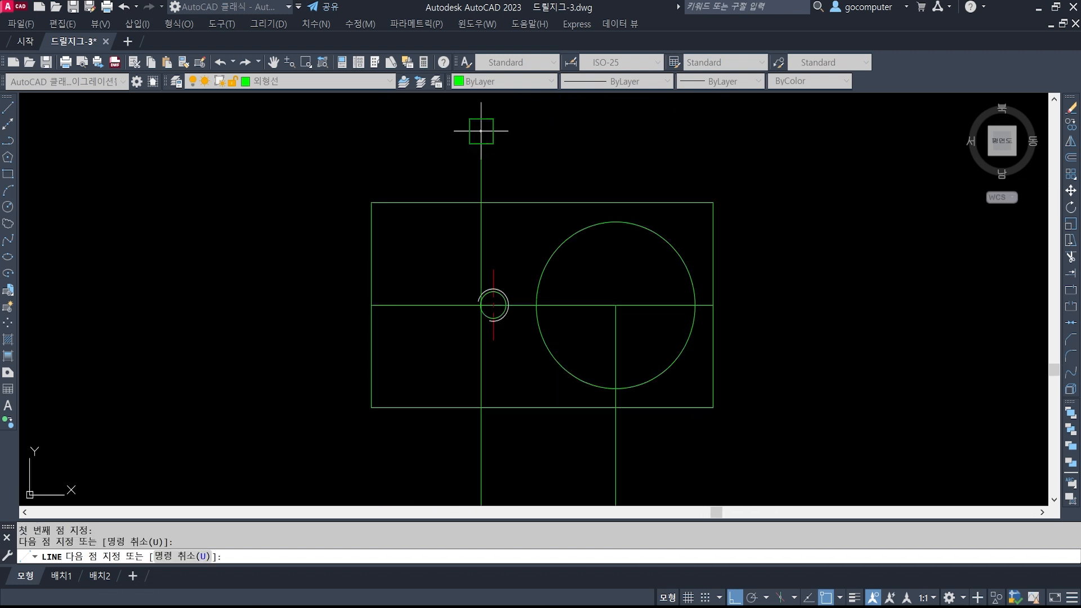
pyautogui.press('Return')
# Trim the step's projection line above and below the plan view, using the rectangle's upper and lower edges as cutting edges
pyautogui.write('tr')
pyautogui.press('Return')
pyautogui.click(522, 441)
pyautogui.click(499, 382)
pyautogui.click(509, 175)
pyautogui.click(429, 145)
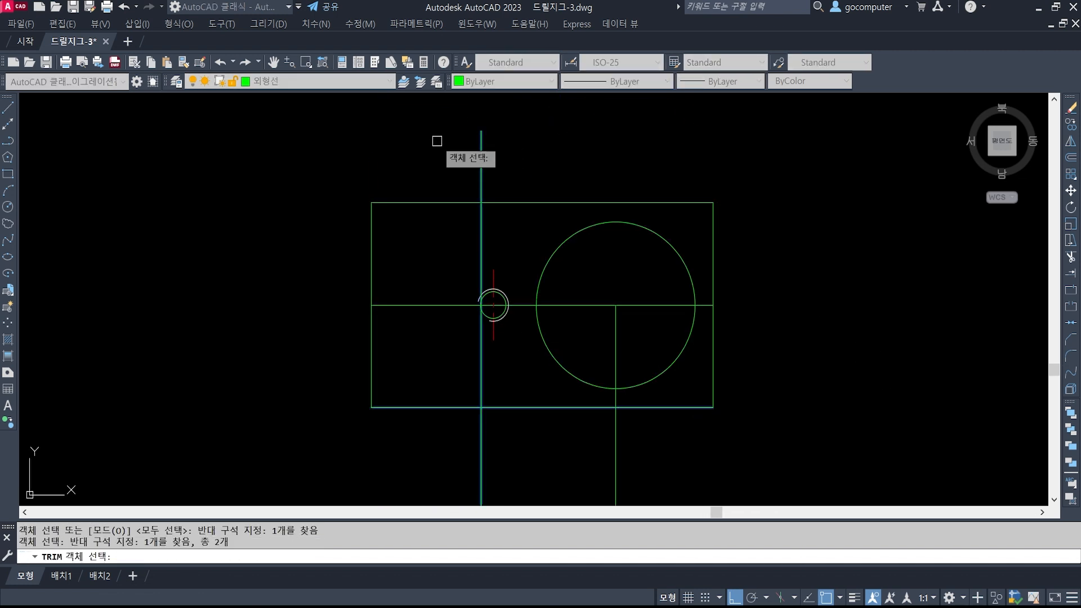
pyautogui.click(514, 216)
pyautogui.click(503, 171)
pyautogui.press('Return')
pyautogui.click(514, 170)
pyautogui.click(407, 134)
pyautogui.click(513, 430)
pyautogui.click(413, 452)
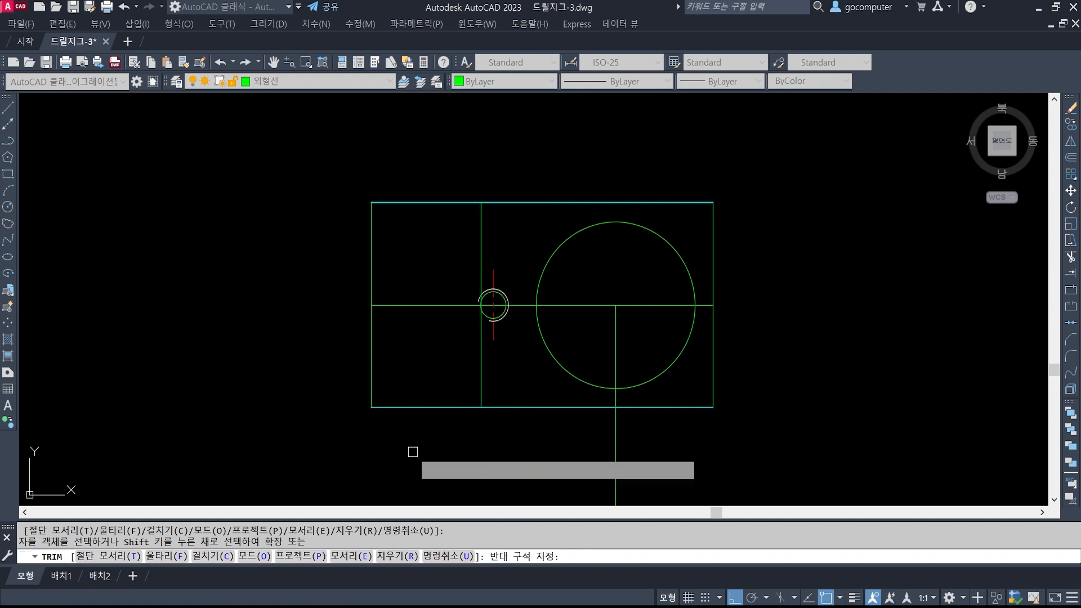
pyautogui.press('Return')
# Assign the trimmed step line in the plan view to the 숨은선 layer
pyautogui.click(512, 367)
pyautogui.click(454, 355)
pyautogui.click(364, 81)
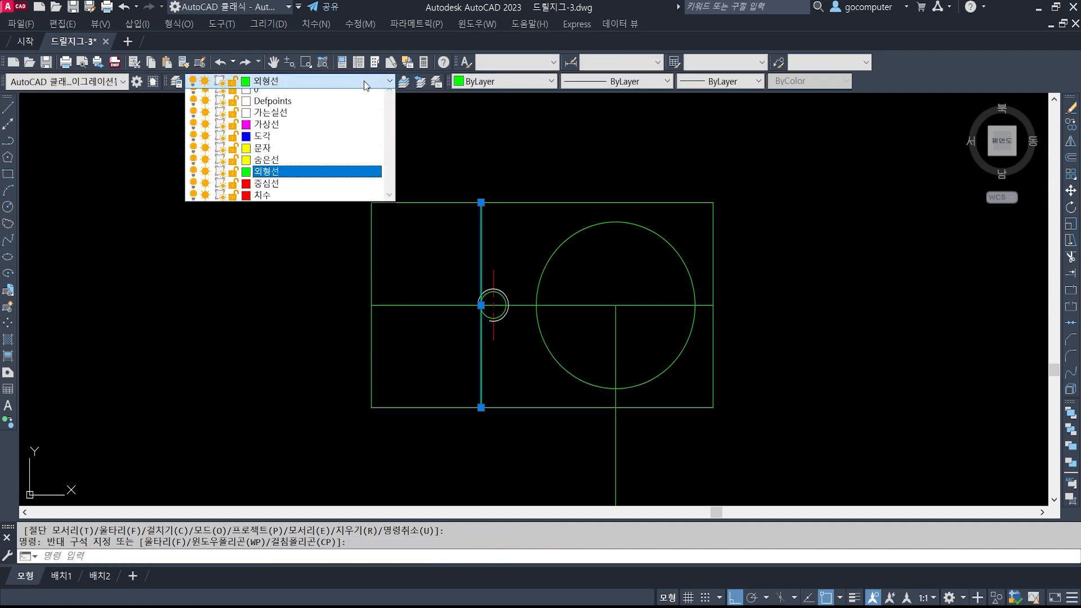
pyautogui.click(329, 165)
pyautogui.press('Escape')
pyautogui.press('Escape')
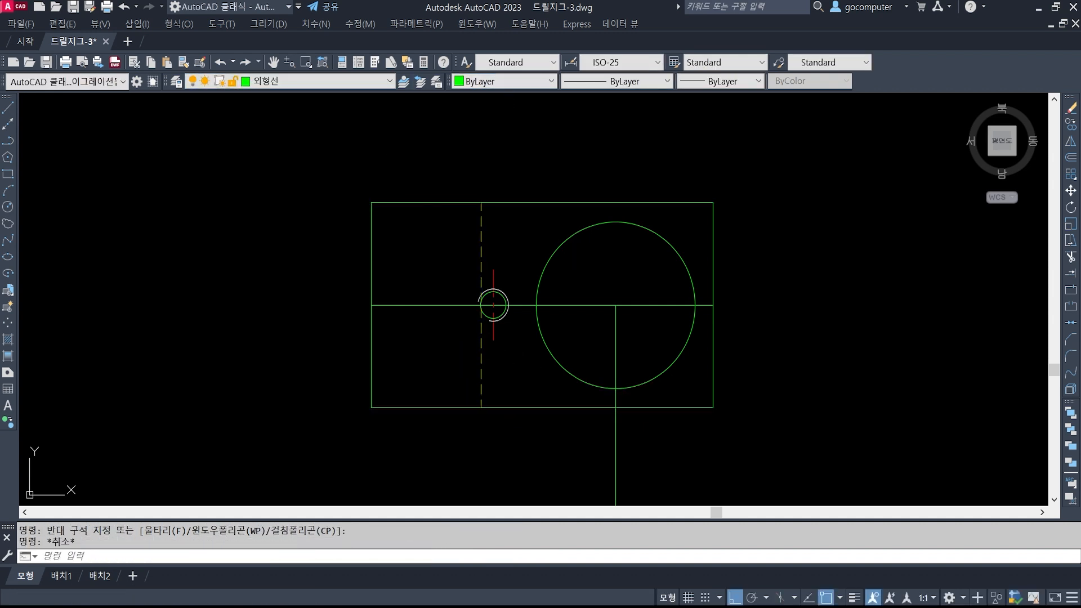
# Draw a vertical line from the upper end of the counterbored hole's centre line up to the plan view's horizontal centre line
pyautogui.moveTo(418, 407); pyautogui.dragTo(430, 374, button='middle')
pyautogui.scroll(-2, 470, 262)
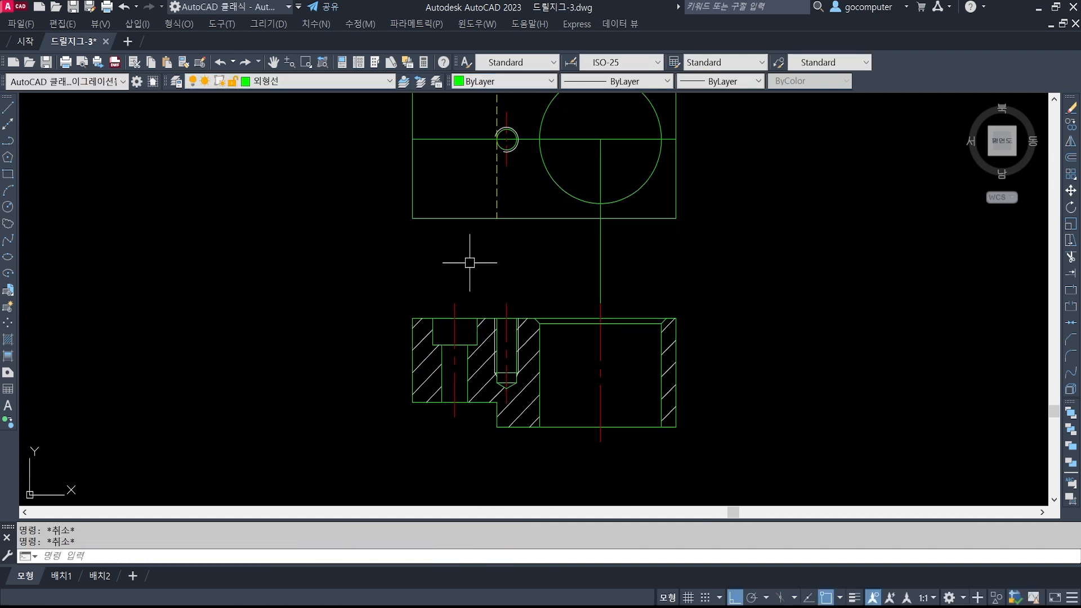
pyautogui.write('l')
pyautogui.press('Return')
pyautogui.click(454, 304)
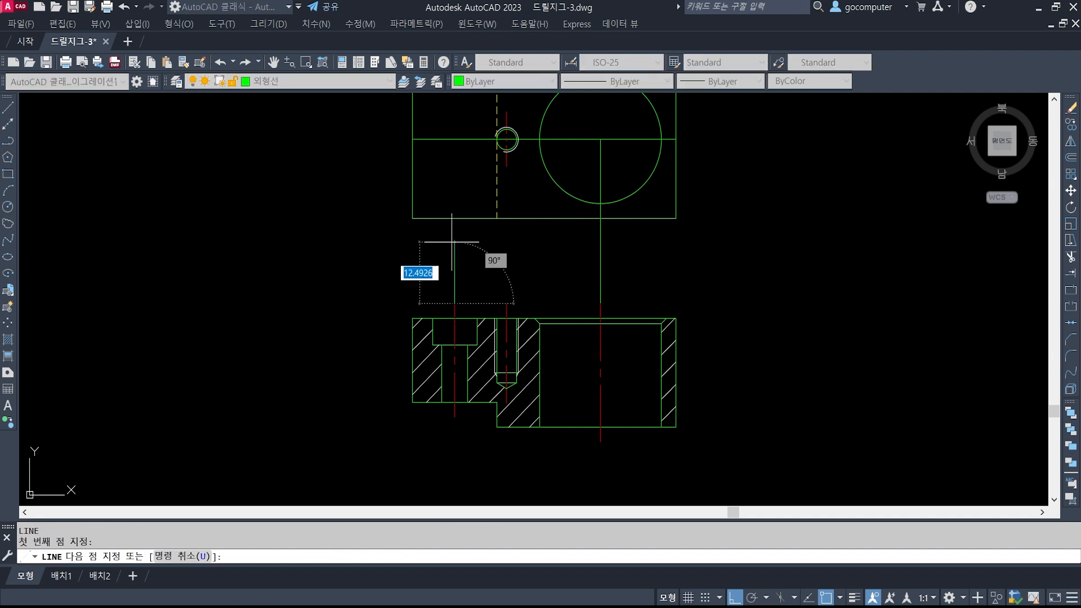
pyautogui.click(450, 138)
pyautogui.press('Return')
# Project the counterbore's right edge from the section view perpendicular to the plan view's horizontal centre line
pyautogui.scroll(2, 438, 125)
pyautogui.press('Return')
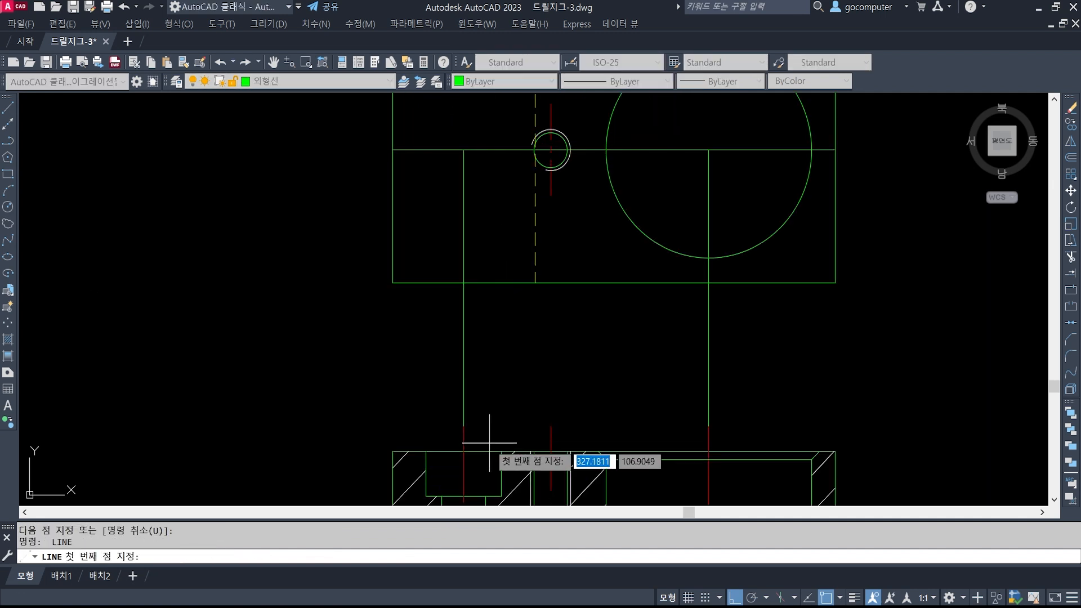
pyautogui.click(502, 452)
pyautogui.keyDown('shift'); pyautogui.rightClick(508, 190); pyautogui.keyUp('shift')
pyautogui.press('p')
pyautogui.click(513, 173)
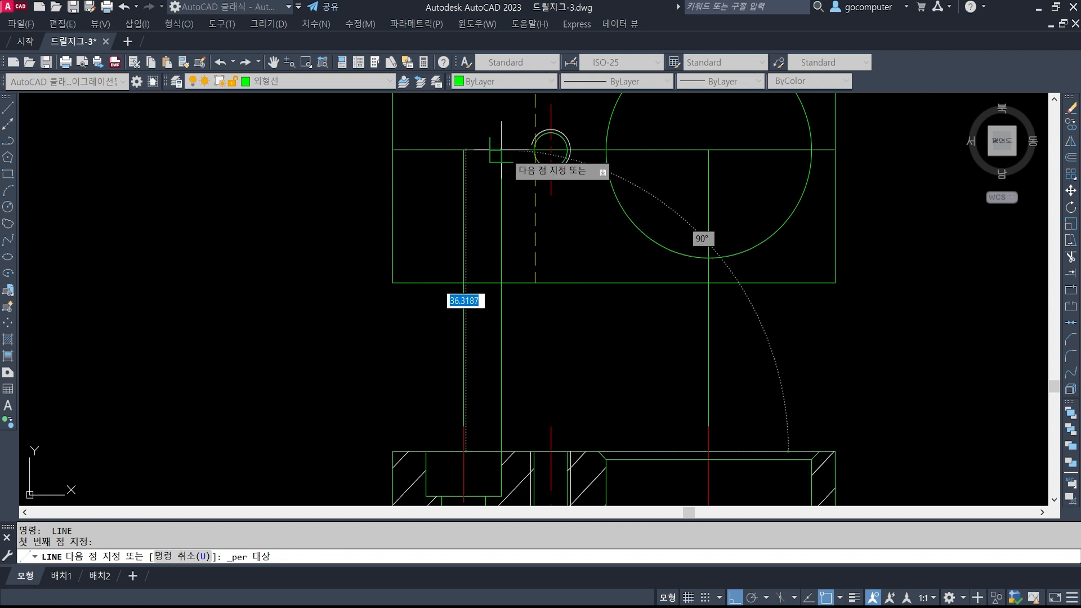
pyautogui.press('Return')
# Project the right edge of the smaller through hole below the counterbore perpendicular to the plan view's horizontal centre line
pyautogui.press('Return')
pyautogui.click(464, 496)
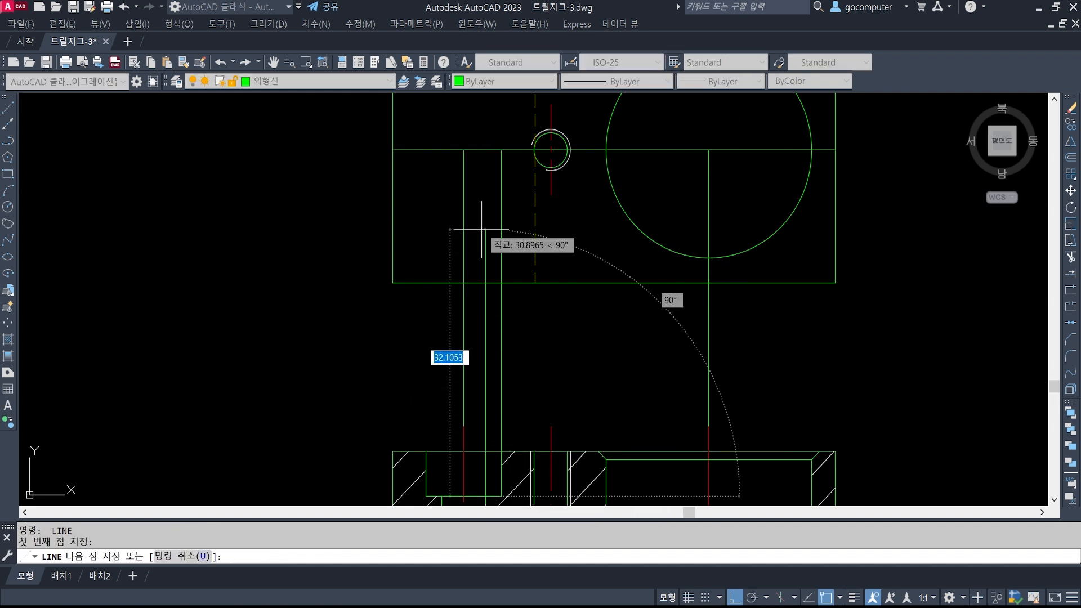
pyautogui.keyDown('shift'); pyautogui.rightClick(492, 188); pyautogui.keyUp('shift')
pyautogui.press('p')
pyautogui.click(483, 150)
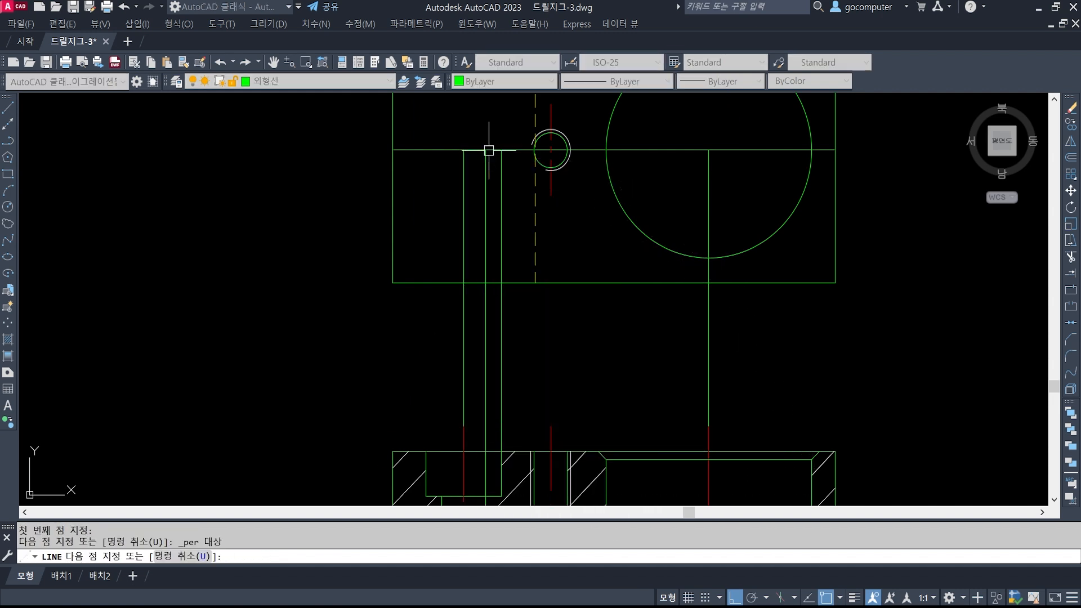
pyautogui.press('Return')
# Draw two concentric circles at the counterbored hole's centre in the plan view, with radii reaching the two projected edge lines
pyautogui.write('c')
pyautogui.press('Return')
pyautogui.click(464, 149)
pyautogui.click(501, 150)
pyautogui.press('Return')
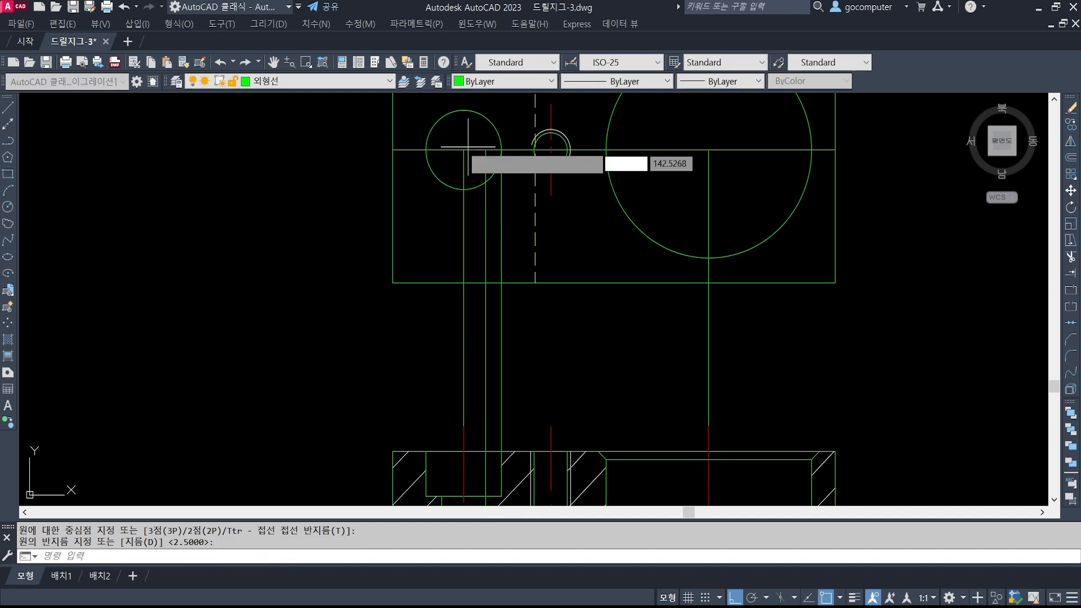
pyautogui.click(464, 150)
pyautogui.click(485, 150)
# Erase the two edge projection lines of the counterbored hole
pyautogui.write('e')
pyautogui.press('Return')
pyautogui.click(516, 213)
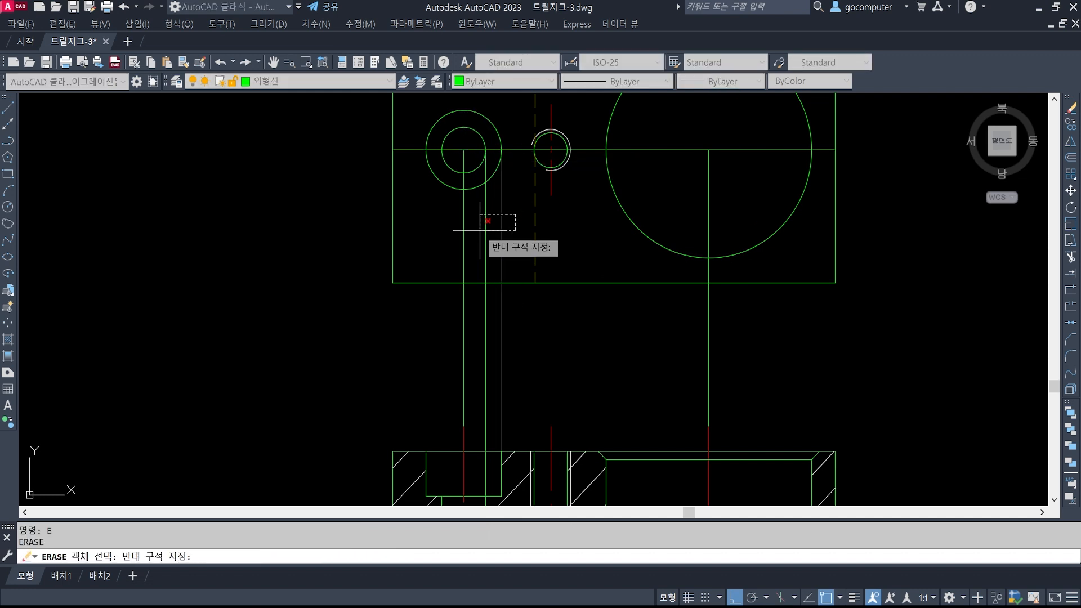
pyautogui.click(480, 231)
pyautogui.press('Return')
# Extend the counterbored hole's vertical centre line up to the plan view's upper edge
pyautogui.moveTo(484, 120); pyautogui.dragTo(484, 232, button='middle')
pyautogui.write('e')
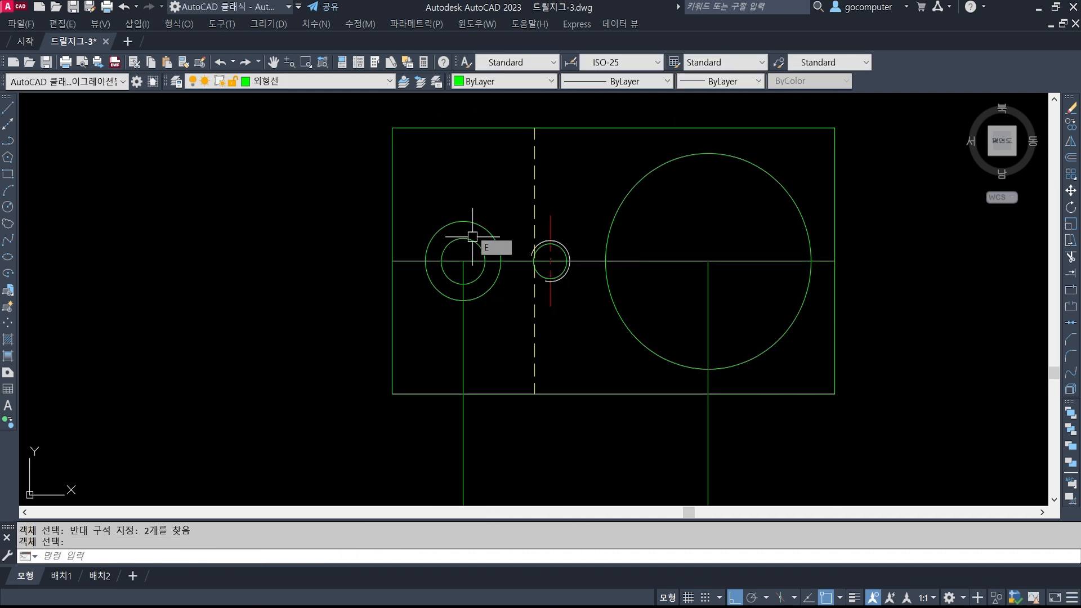
pyautogui.write('x')
pyautogui.press('Return')
pyautogui.click(463, 128)
pyautogui.press('Return')
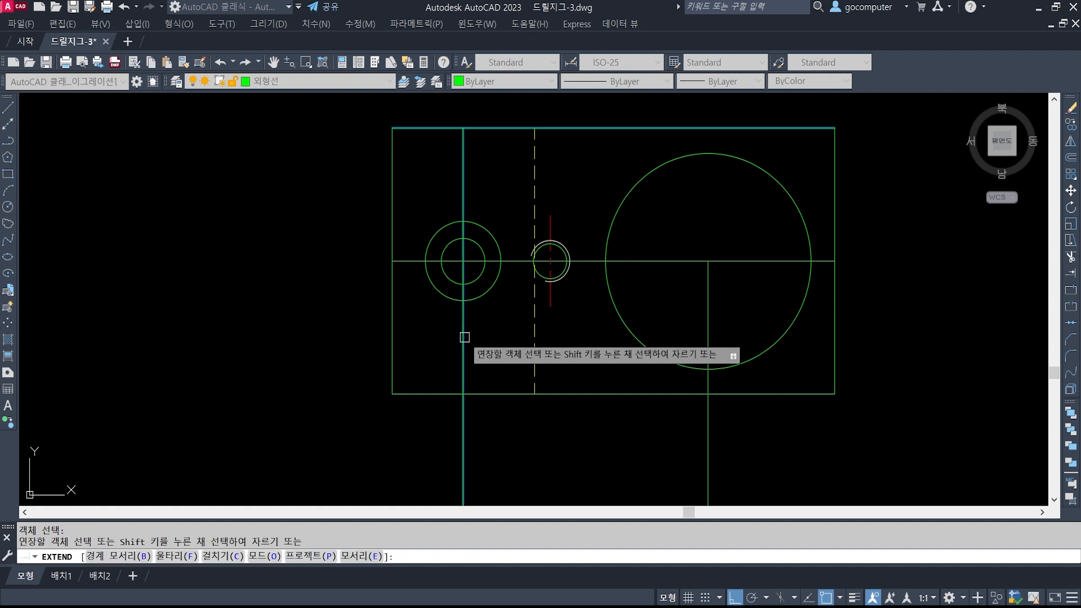
pyautogui.press('Escape')
# Trim off the counterbored hole's vertical centre line below the plan view's lower edge
pyautogui.write('tr')
pyautogui.press('Return')
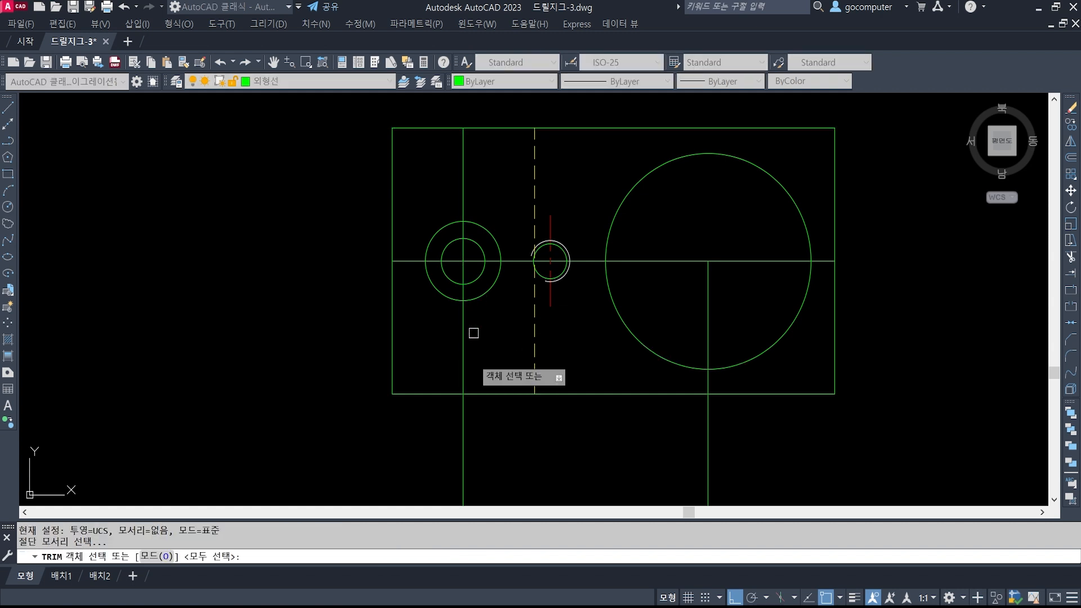
pyautogui.press('Return')
pyautogui.press('Return')
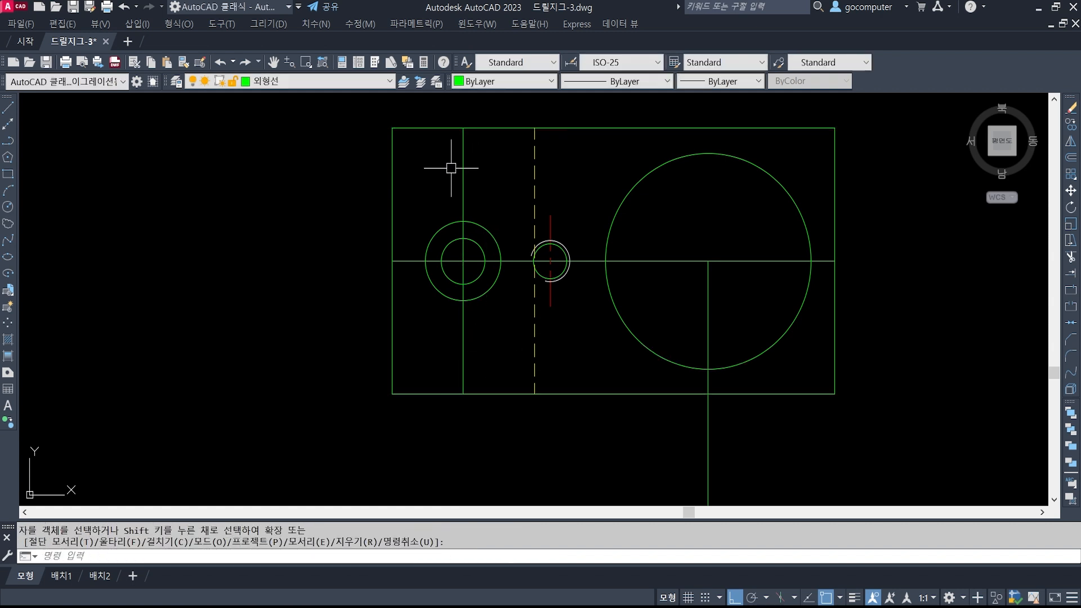
# Examine the pin hole spacing dimension in the bracket's front view
pyautogui.scroll(-7, 541, 233)
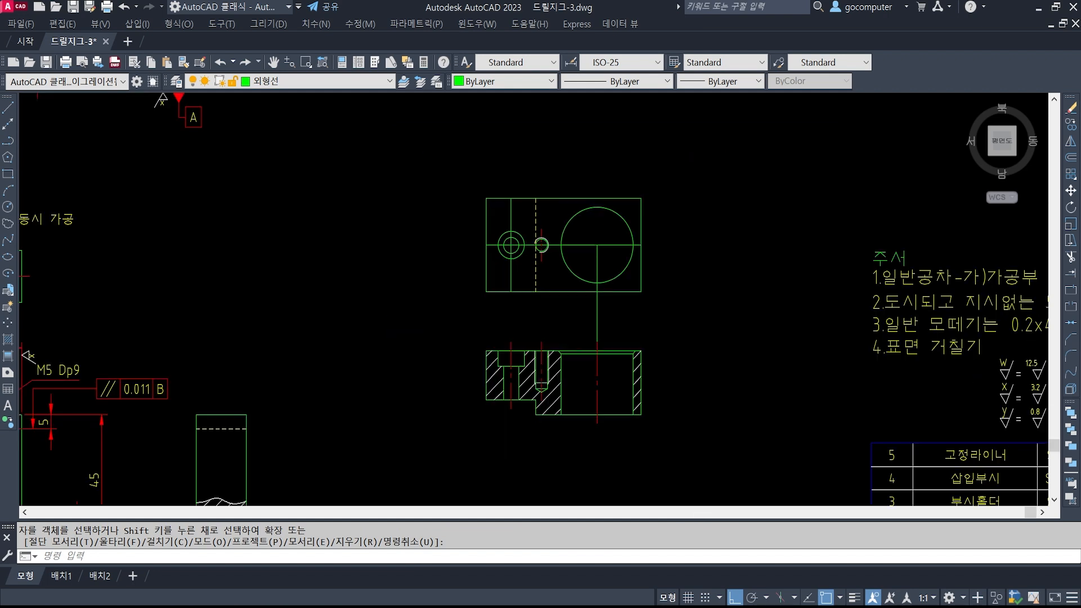
pyautogui.scroll(5, 233, 271)
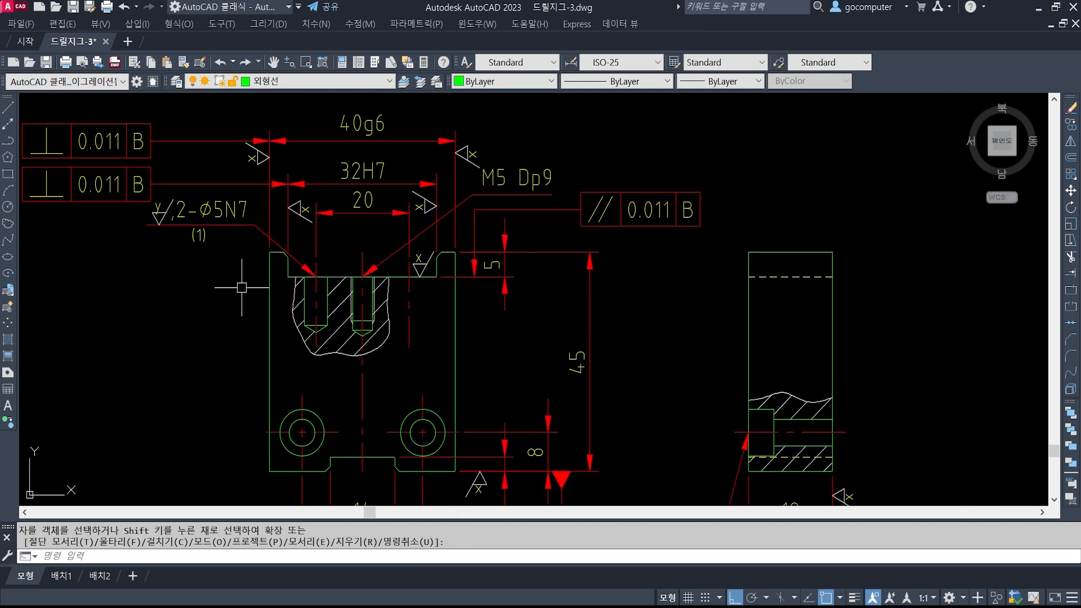
pyautogui.click(367, 204)
pyautogui.scroll(2, 361, 272)
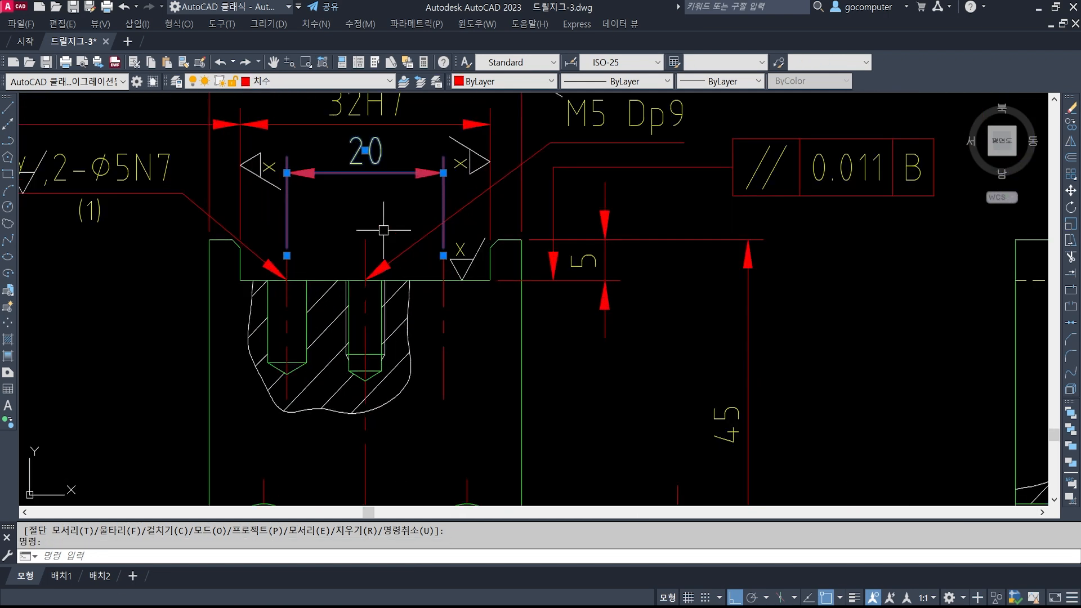
pyautogui.press('Escape')
pyautogui.press('Escape')
pyautogui.scroll(-6, 350, 146)
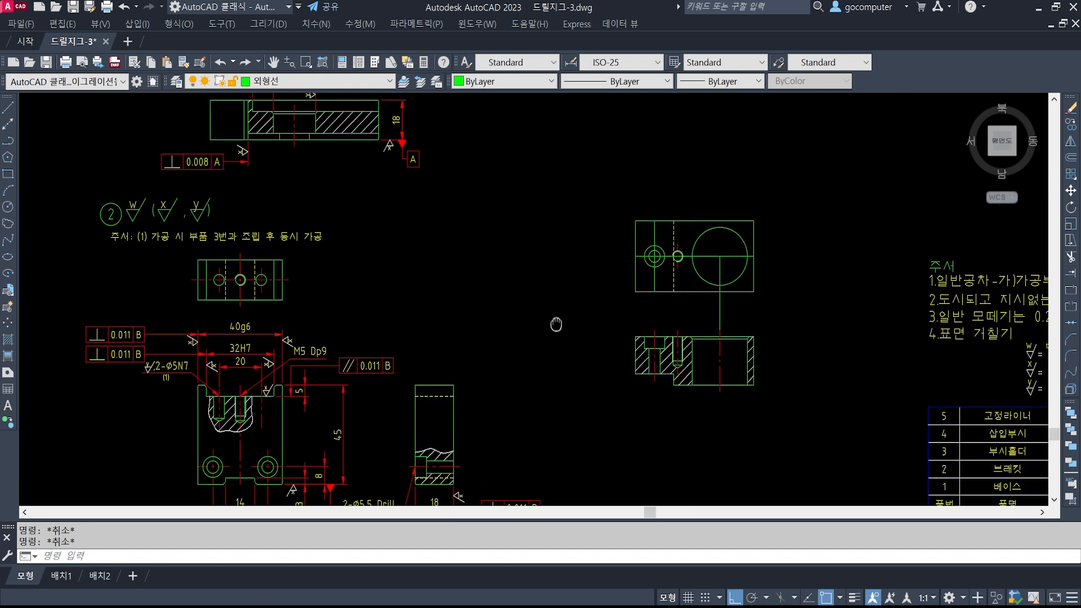
# Offset the plan view's horizontal centre line by 10 to both sides
pyautogui.scroll(3, 613, 265)
pyautogui.moveTo(684, 227); pyautogui.dragTo(611, 278, button='middle')
pyautogui.write('o')
pyautogui.press('Return')
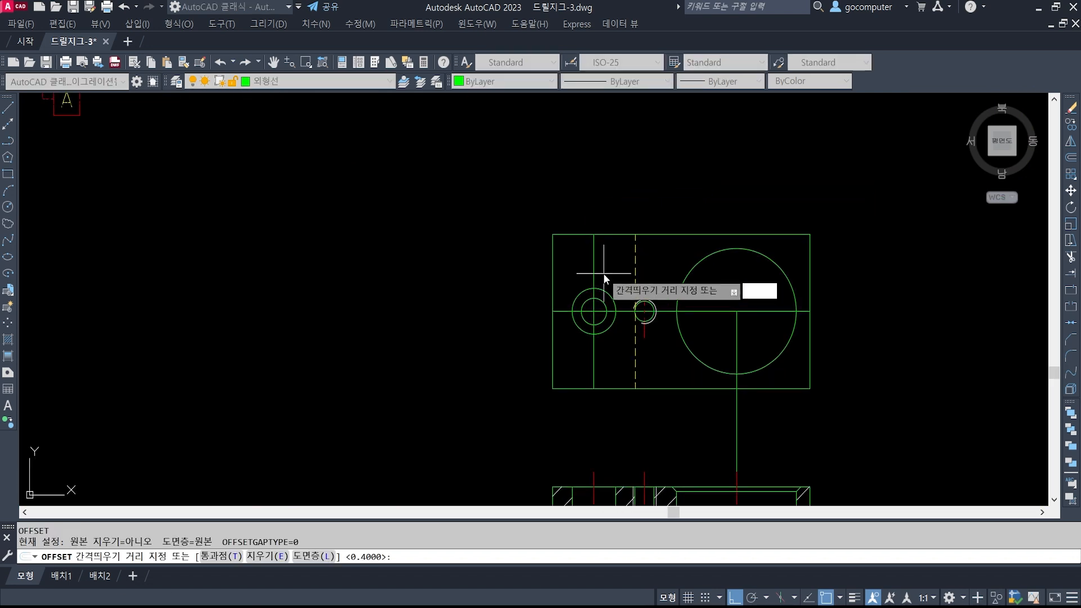
pyautogui.write('10')
pyautogui.press('Return')
pyautogui.click(559, 311)
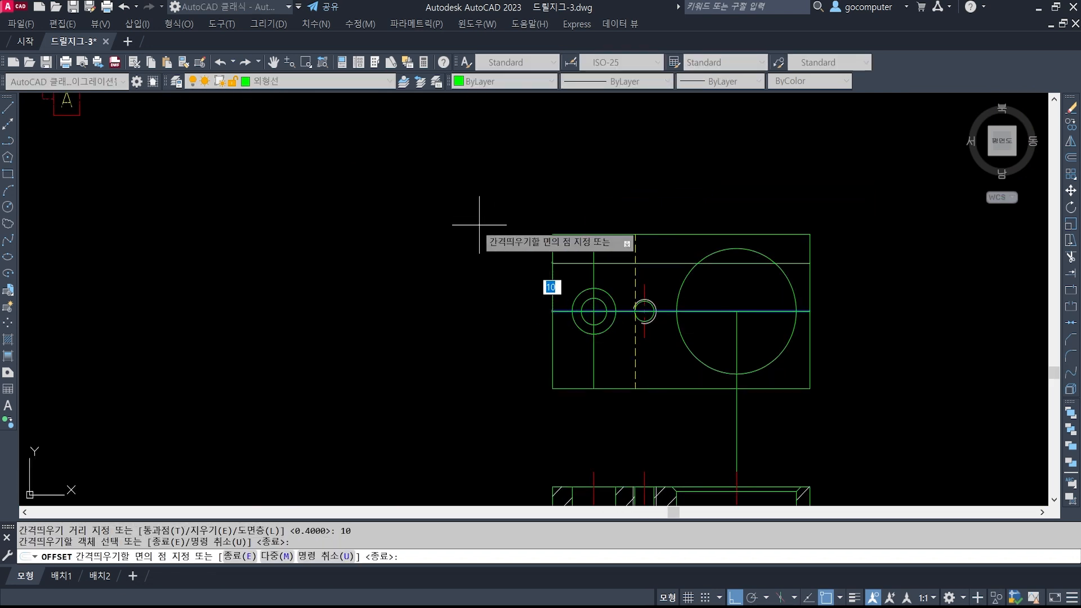
pyautogui.click(467, 225)
pyautogui.press('Return')
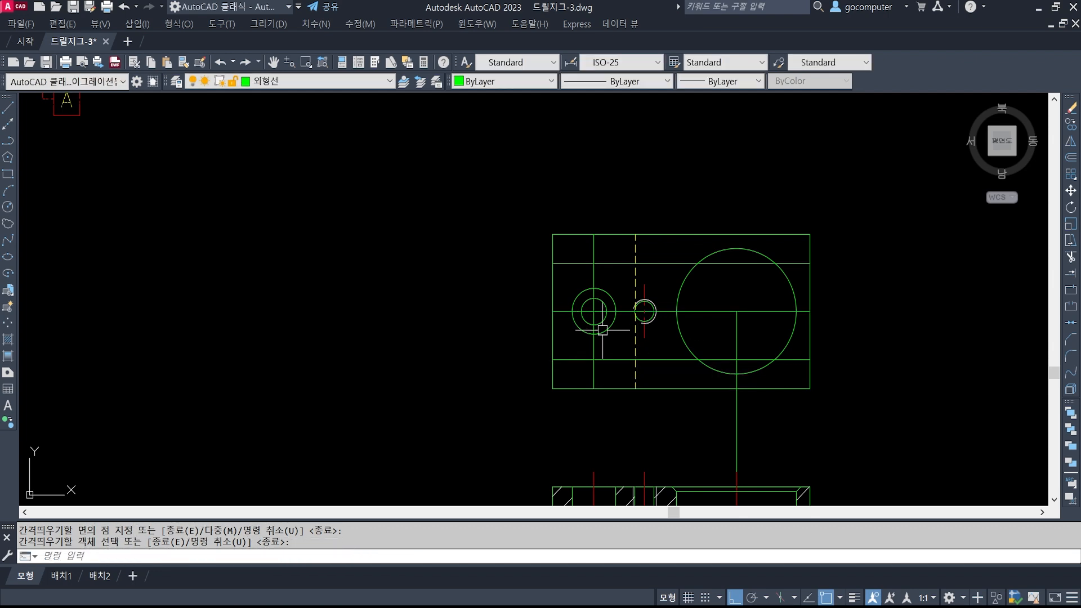
# Examine the pin hole diameter callout in the bracket's front view and return to the plan view
pyautogui.scroll(2, 599, 242)
pyautogui.scroll(-5, 589, 296)
pyautogui.scroll(6, 253, 304)
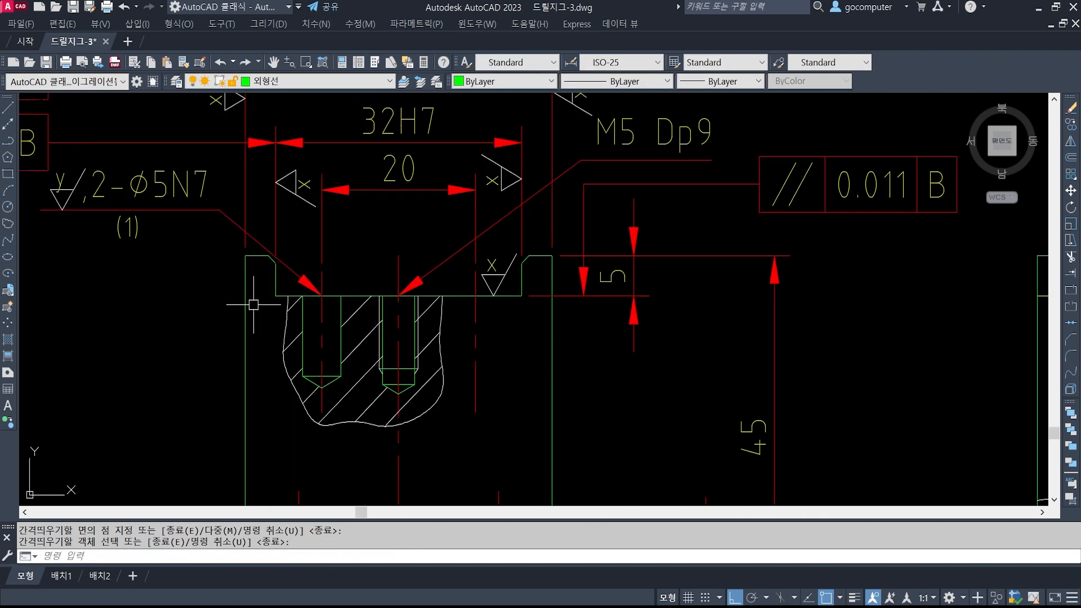
pyautogui.scroll(-1, 372, 309)
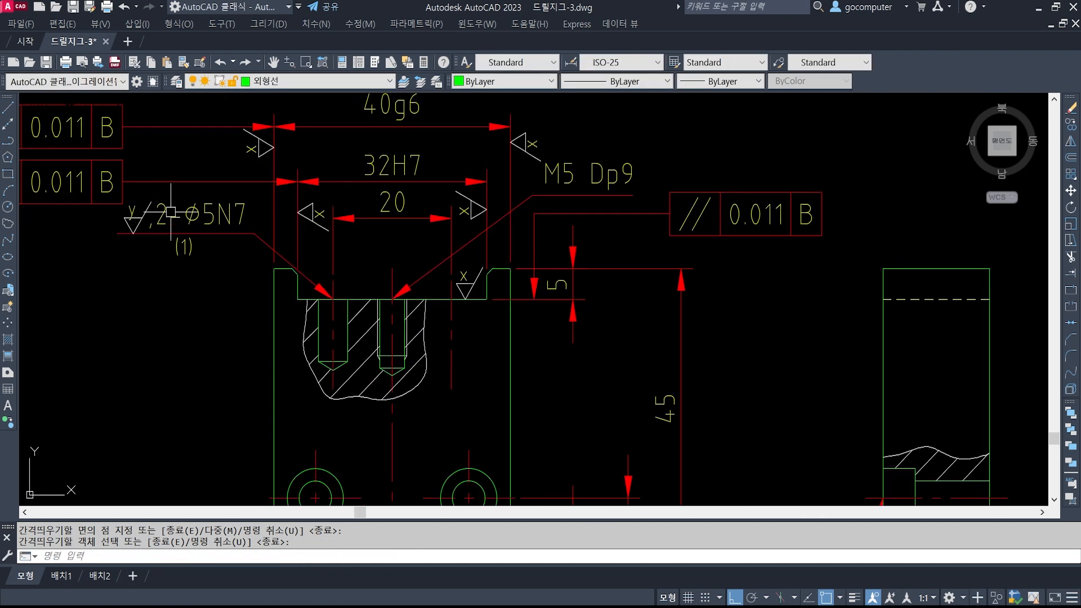
pyautogui.scroll(-2, 193, 353)
pyautogui.moveTo(699, 274)
pyautogui.mouseDown(button='middle')
pyautogui.moveTo(287, 362)
pyautogui.moveTo(149, 369)
pyautogui.mouseUp(button='middle')
pyautogui.moveTo(474, 168); pyautogui.dragTo(485, 246, button='middle')
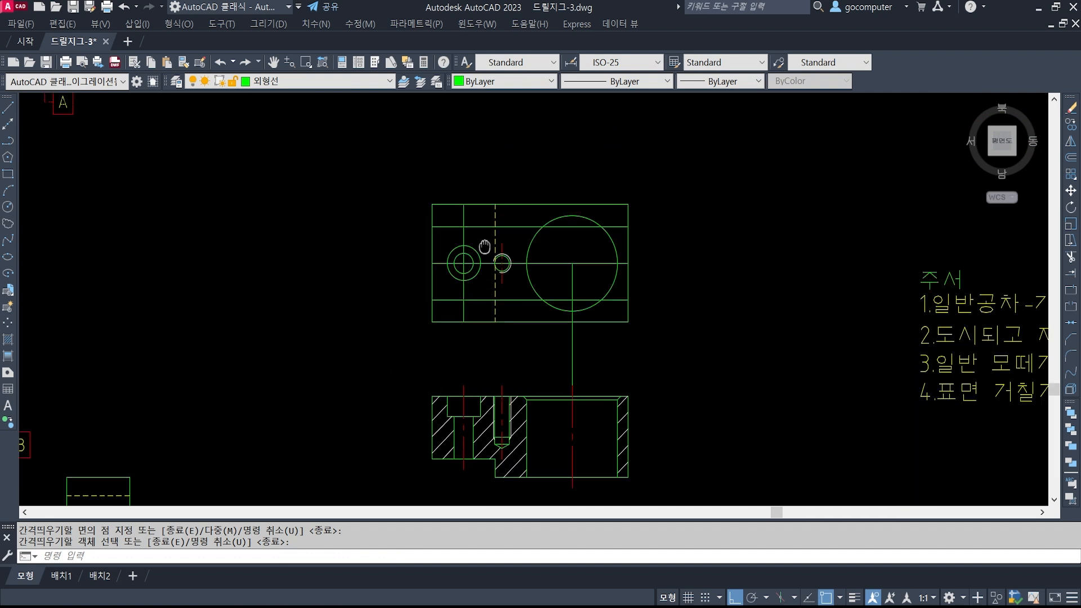
# Draw a 5 mm diameter circle for the upper pin hole where the upper offset line crosses the counterbored hole's vertical centre line
pyautogui.scroll(3, 465, 271)
pyautogui.write('c')
pyautogui.press('Return')
pyautogui.keyDown('shift'); pyautogui.rightClick(466, 266); pyautogui.keyUp('shift')
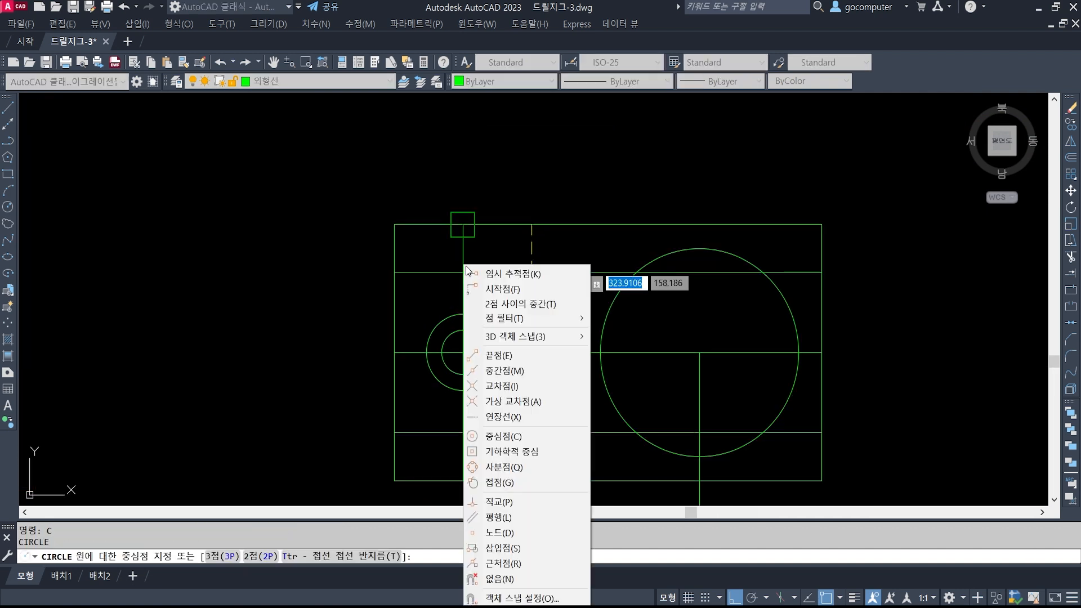
pyautogui.press('i')
pyautogui.click(463, 272)
pyautogui.write('d')
pyautogui.press('Return')
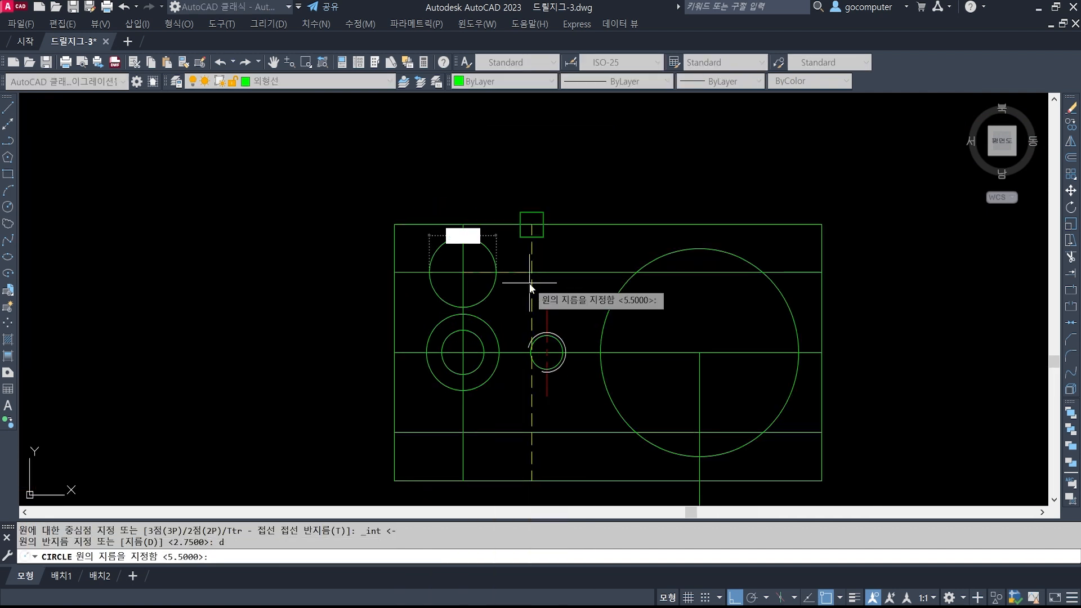
pyautogui.write('5')
pyautogui.press('Return')
# Draw the lower pin hole with the same 2.5 mm radius where the lower offset line crosses the vertical centre line
pyautogui.press('Return')
pyautogui.scroll(4, 490, 360)
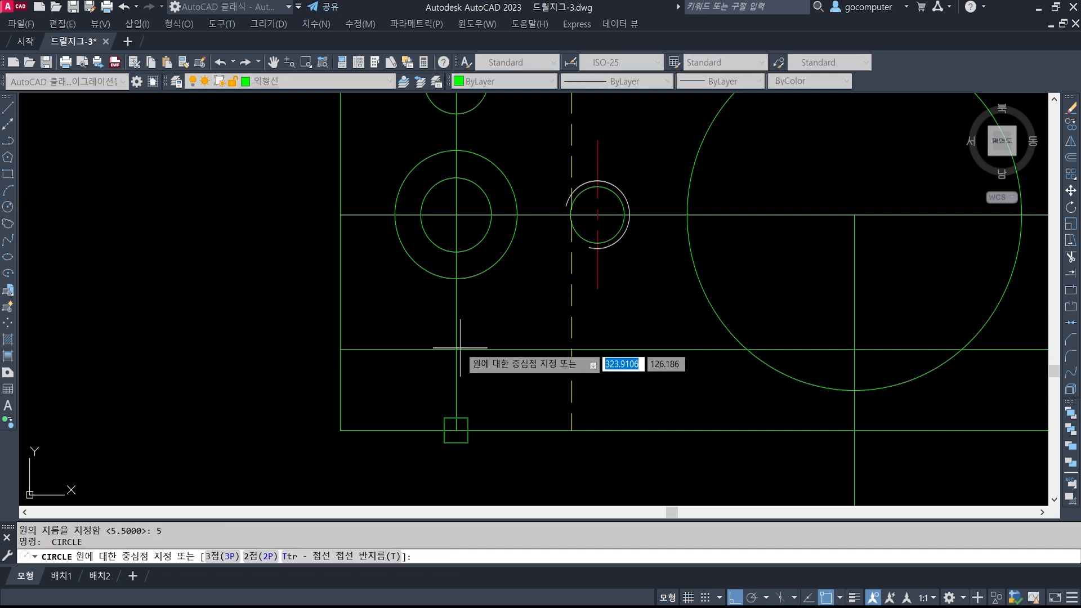
pyautogui.keyDown('shift'); pyautogui.rightClick(461, 347); pyautogui.keyUp('shift')
pyautogui.press('i')
pyautogui.click(459, 348)
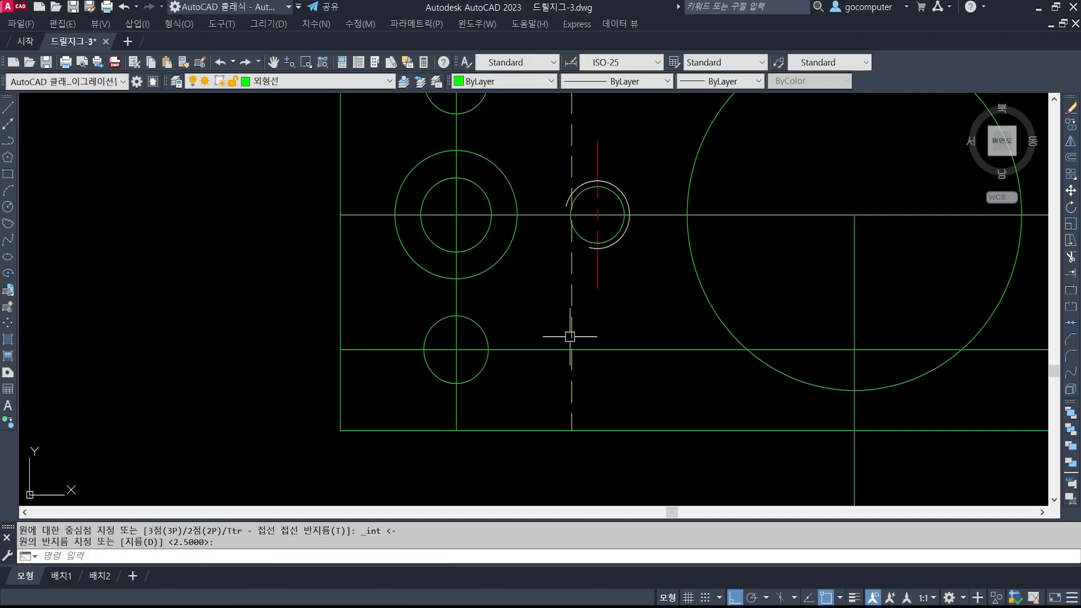
pyautogui.scroll(-2, 570, 337)
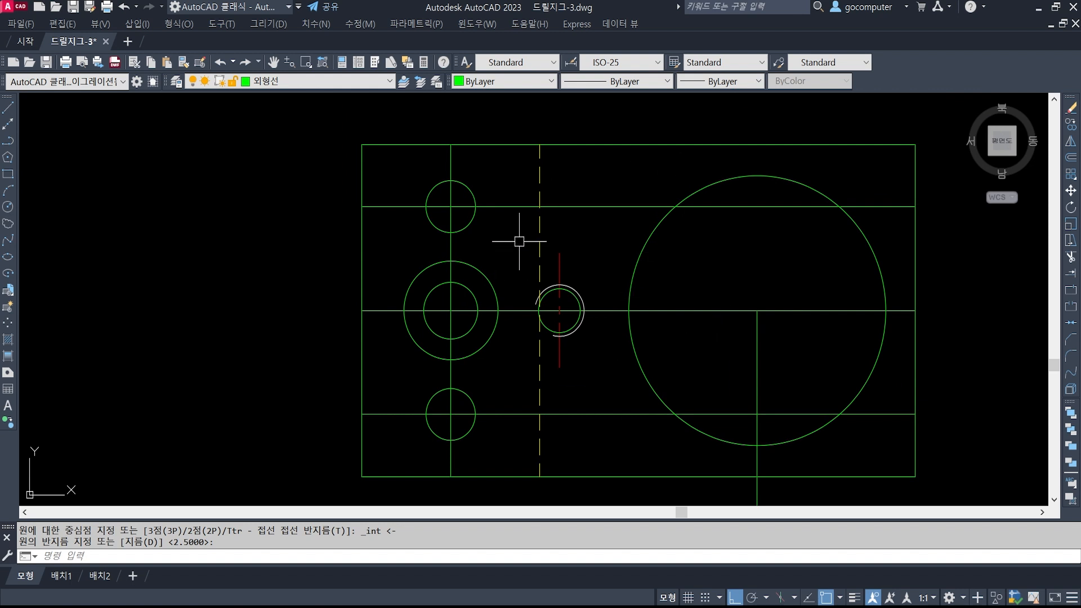
pyautogui.moveTo(520, 249); pyautogui.dragTo(529, 264, button='middle')
pyautogui.write('r')
pyautogui.press('Return')
pyautogui.press('Escape')
pyautogui.press('Escape')
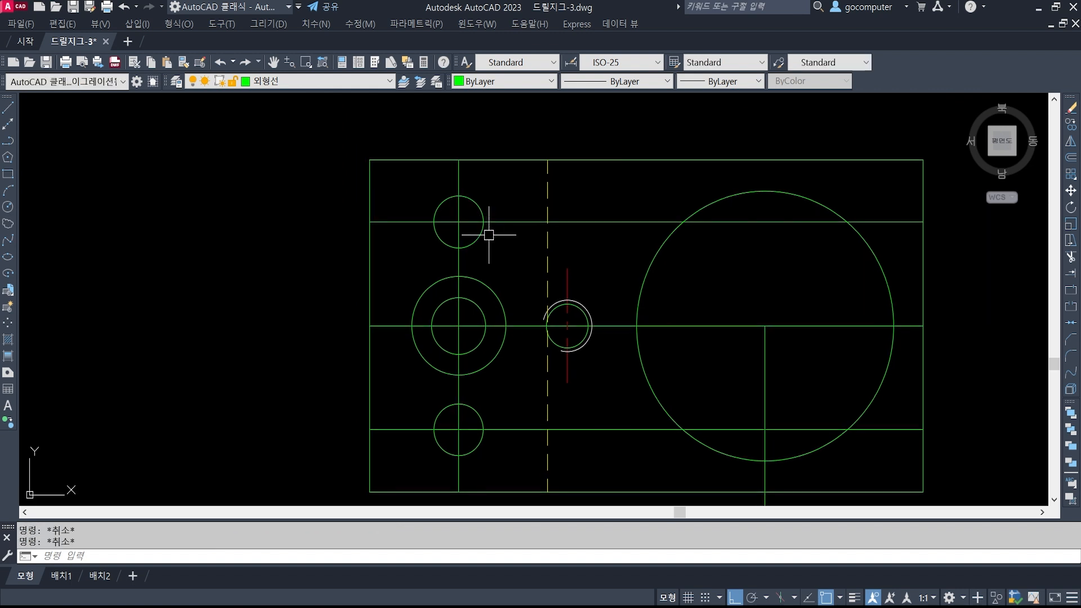
# Trim both offset lines and the ends of the vertical centre line back to the two pin hole circles
pyautogui.write('tr')
pyautogui.press('Return')
pyautogui.click(476, 240)
pyautogui.click(476, 413)
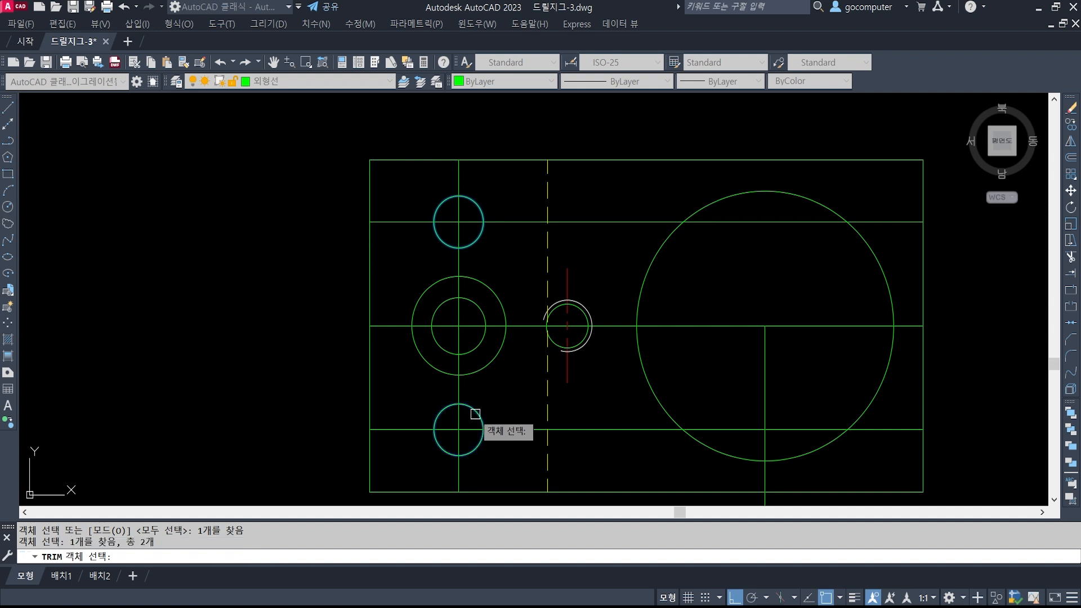
pyautogui.press('Return')
pyautogui.click(399, 430)
pyautogui.click(524, 429)
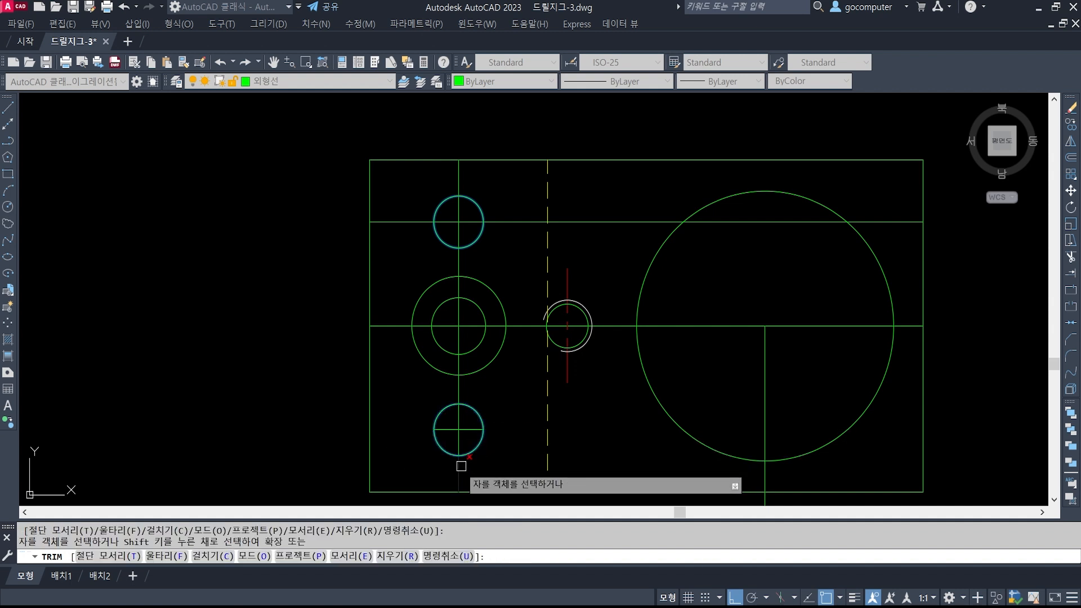
pyautogui.click(512, 224)
pyautogui.click(410, 222)
pyautogui.press('Escape')
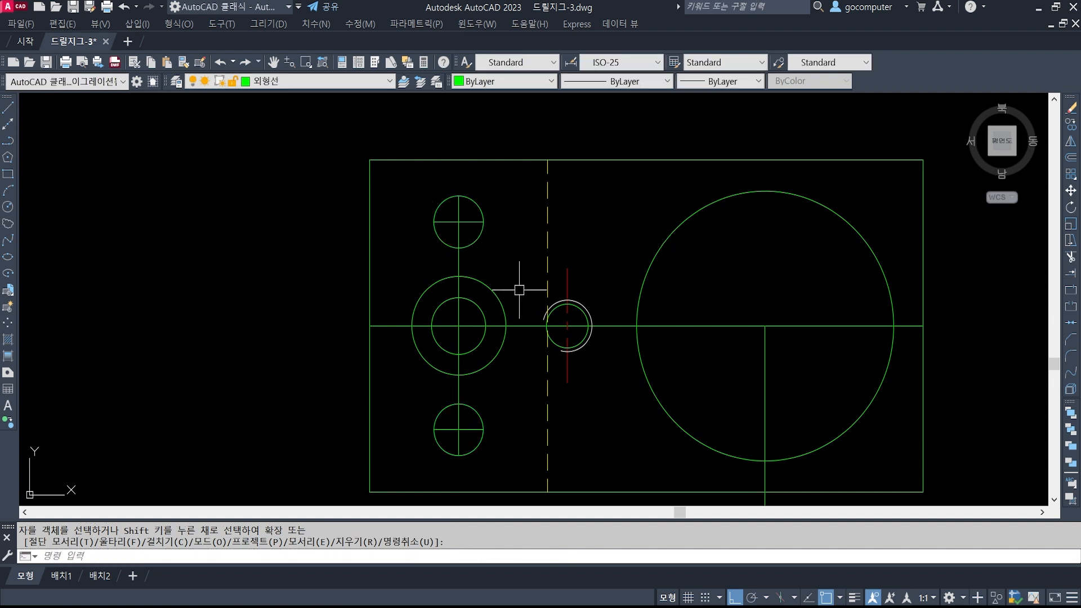
# Lengthen both ends of the pin holes' horizontal centre lines and of their shared vertical centre line by 3
pyautogui.write('len')
pyautogui.press('Return')
pyautogui.write('de')
pyautogui.press('Return')
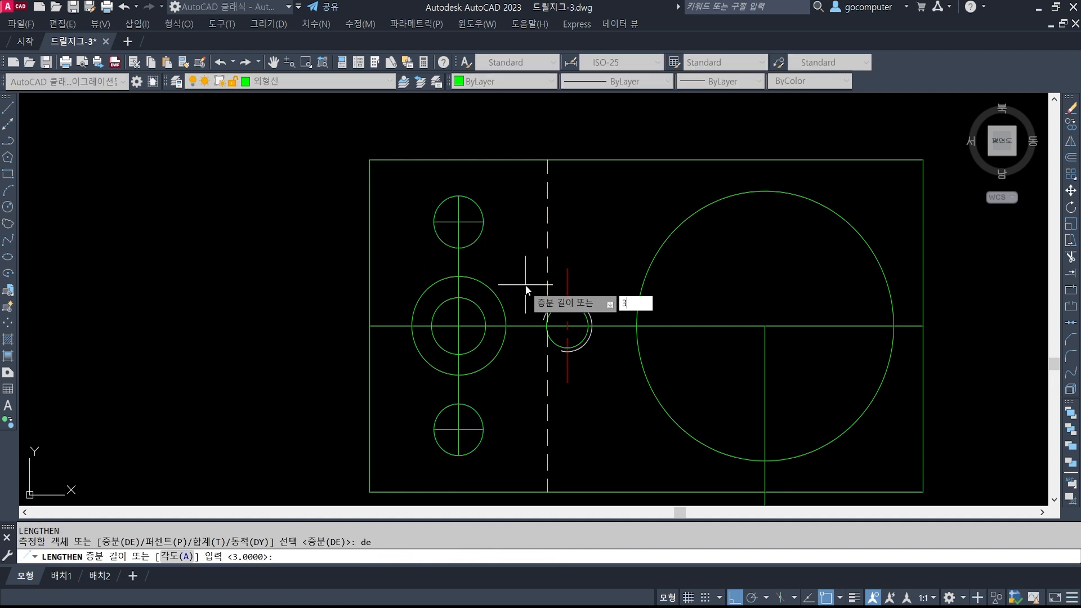
pyautogui.write('3')
pyautogui.press('Return')
pyautogui.click(468, 221)
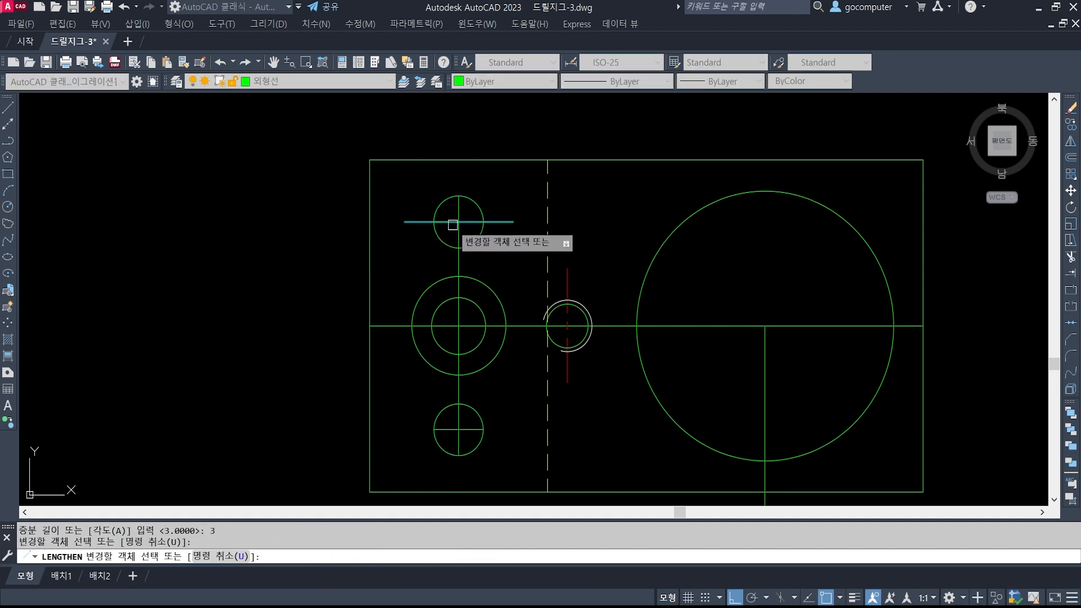
pyautogui.click(452, 224)
pyautogui.click(459, 206)
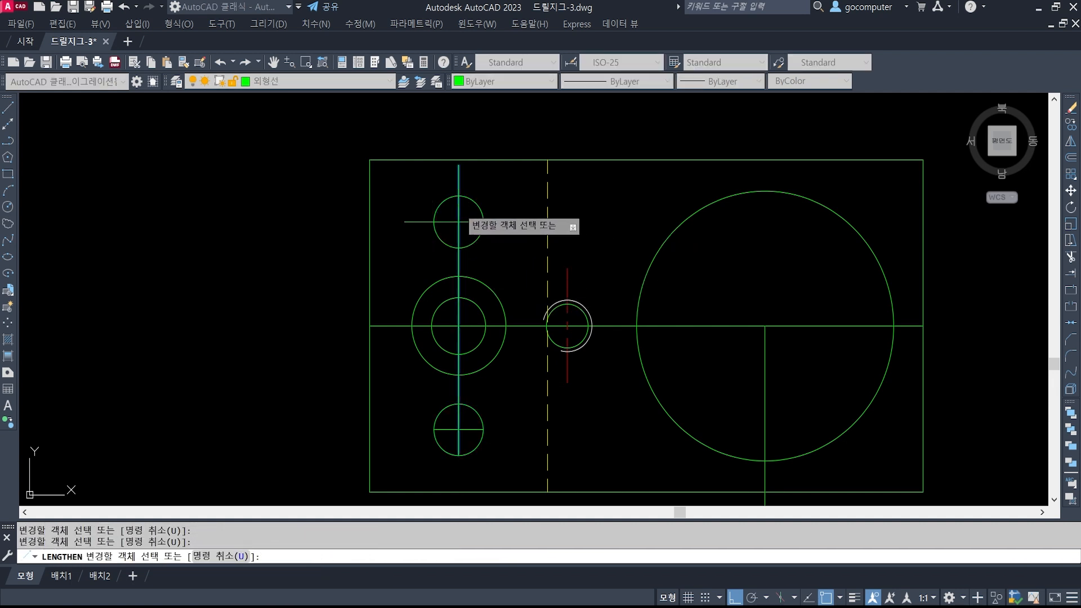
pyautogui.click(473, 430)
pyautogui.click(456, 445)
pyautogui.click(443, 429)
pyautogui.press('Return')
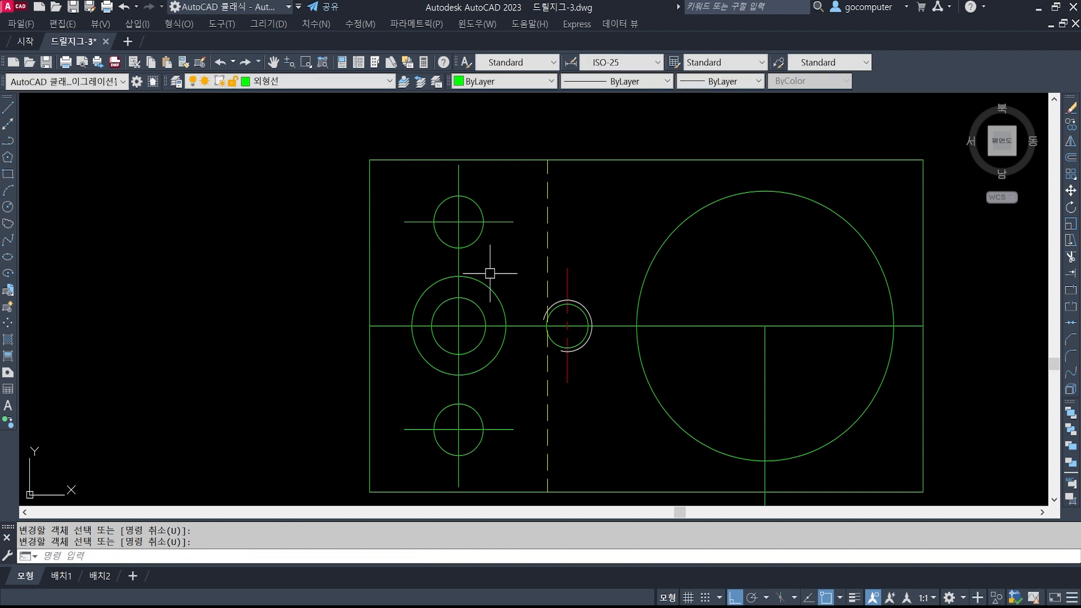
pyautogui.scroll(-4, 551, 290)
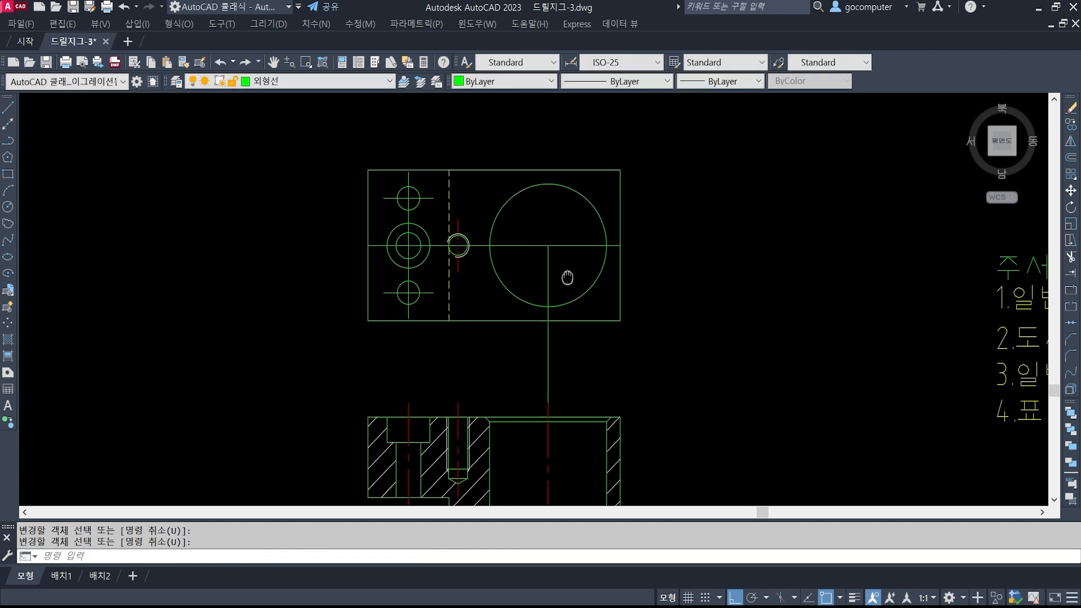
pyautogui.write('e')
pyautogui.press('space')
pyautogui.press('Escape')
pyautogui.press('Escape')
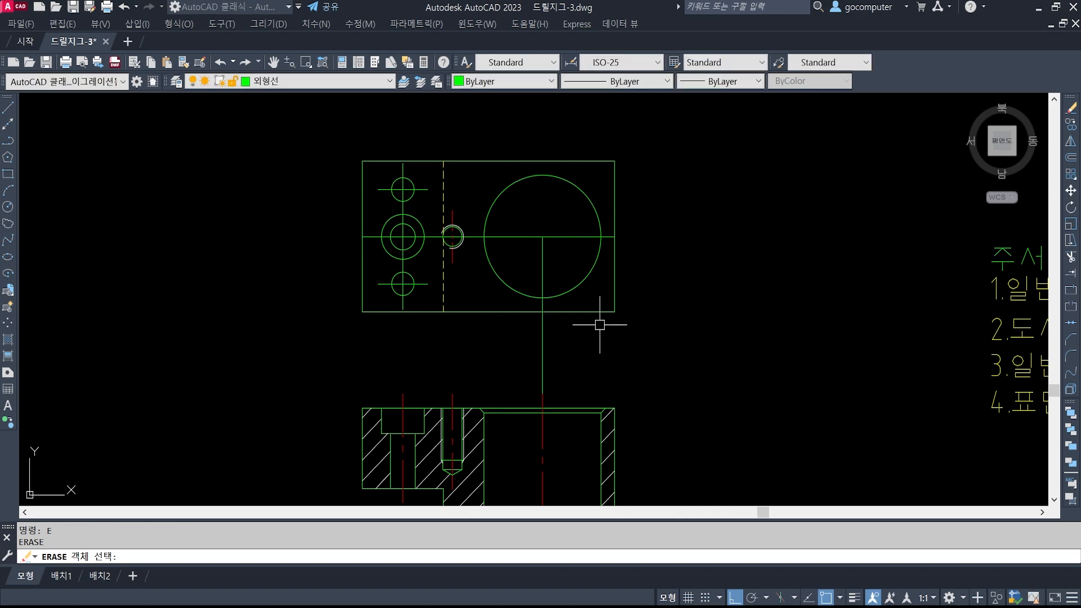
# Examine the chamfered corners of the bush holder's plan view in the reference drawing image and return to AutoCAD
pyautogui.hotkey('alt', 'Tab')
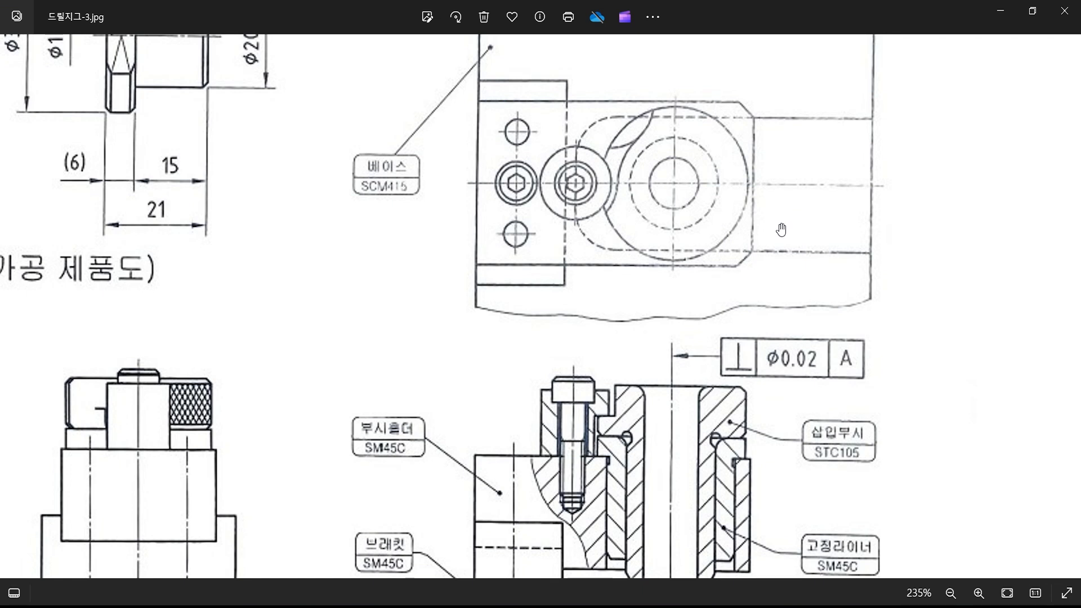
pyautogui.hotkey('ctrl', '2')
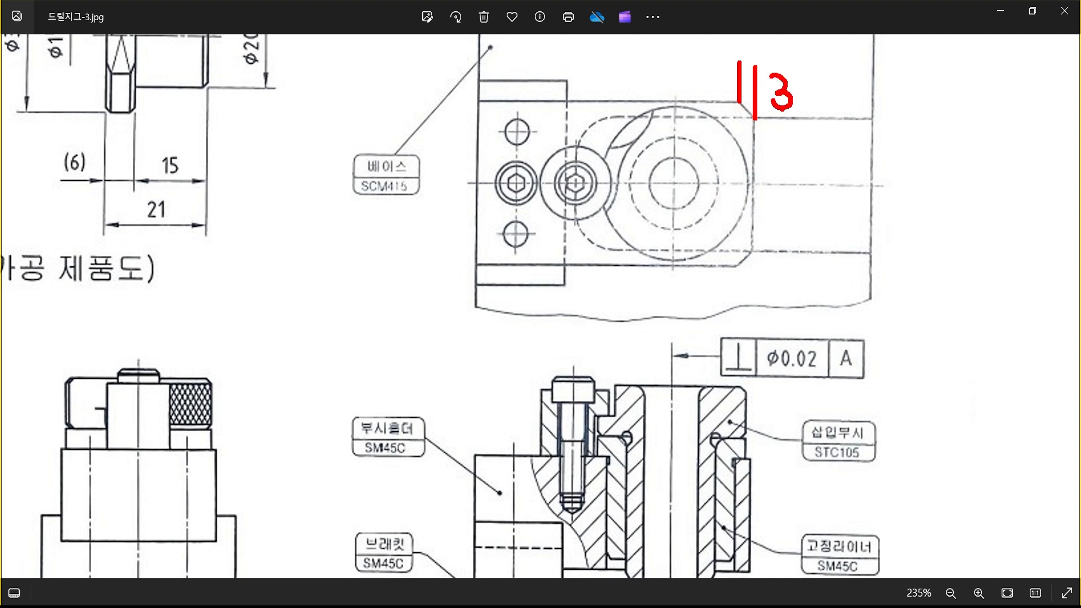
pyautogui.press('Escape')
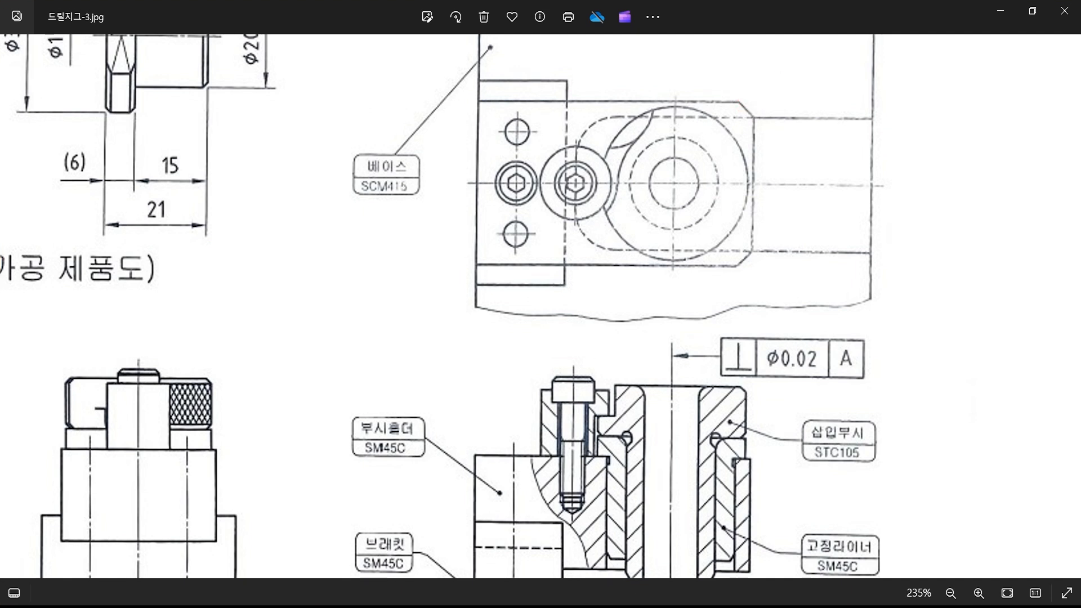
pyautogui.hotkey('alt', 'Tab')
# Chamfer the plan view's upper-right corner with 3 mm distances, using trim mode
pyautogui.moveTo(623, 232); pyautogui.dragTo(626, 274, button='middle')
pyautogui.write('co')
pyautogui.press('space')
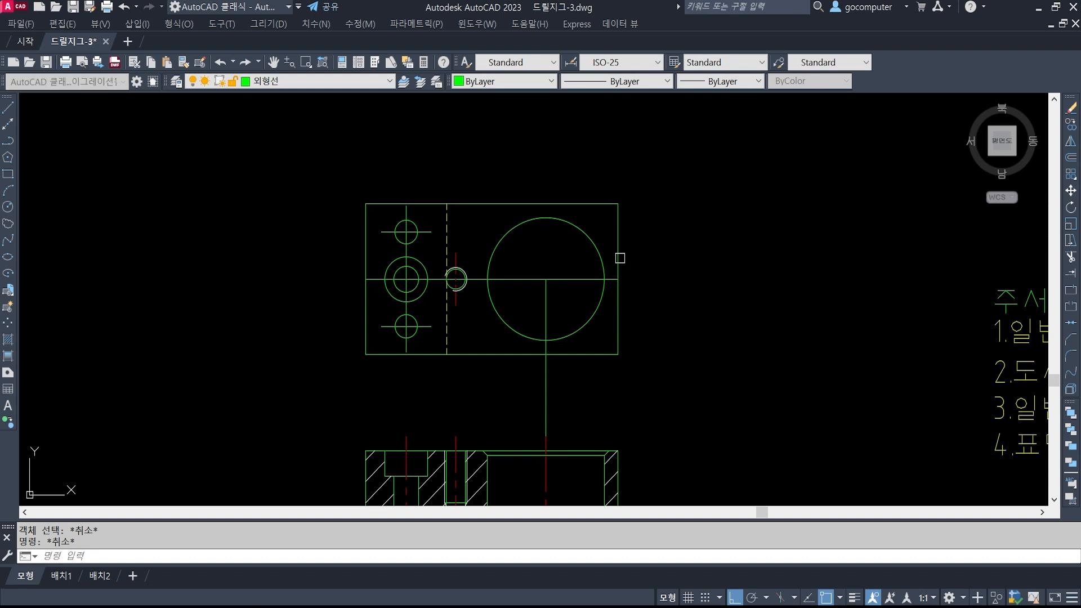
pyautogui.write('cha')
pyautogui.press('space')
pyautogui.write('t')
pyautogui.press('space')
pyautogui.write('t')
pyautogui.press('space')
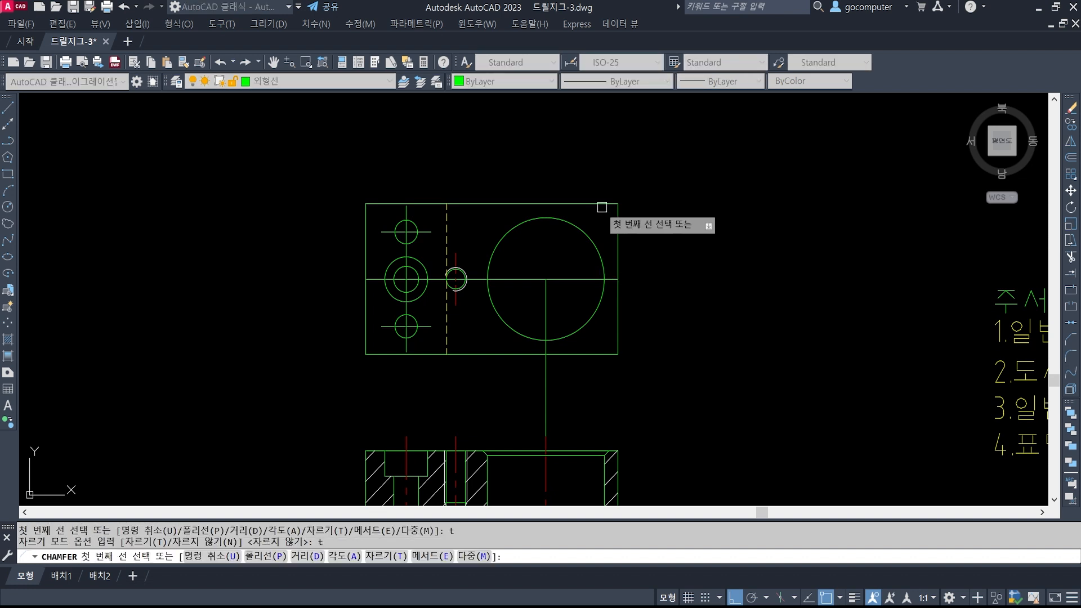
pyautogui.click(602, 206)
pyautogui.click(618, 234)
# Chamfer the plan view's lower-right corner with the same 3 mm distances
pyautogui.press('space')
pyautogui.click(617, 334)
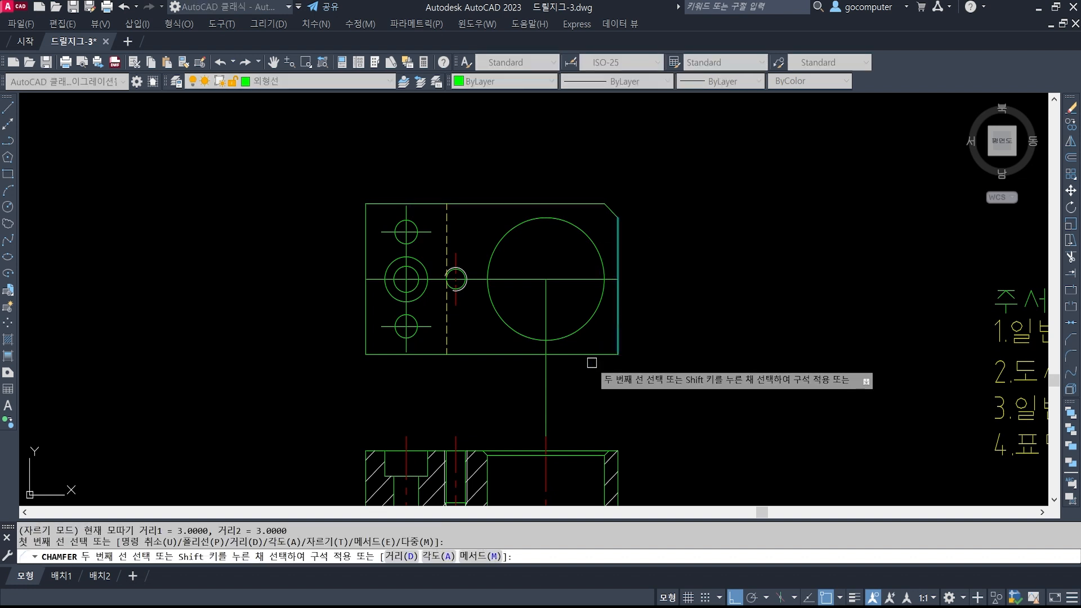
pyautogui.click(596, 354)
pyautogui.moveTo(657, 377); pyautogui.dragTo(649, 307, button='middle')
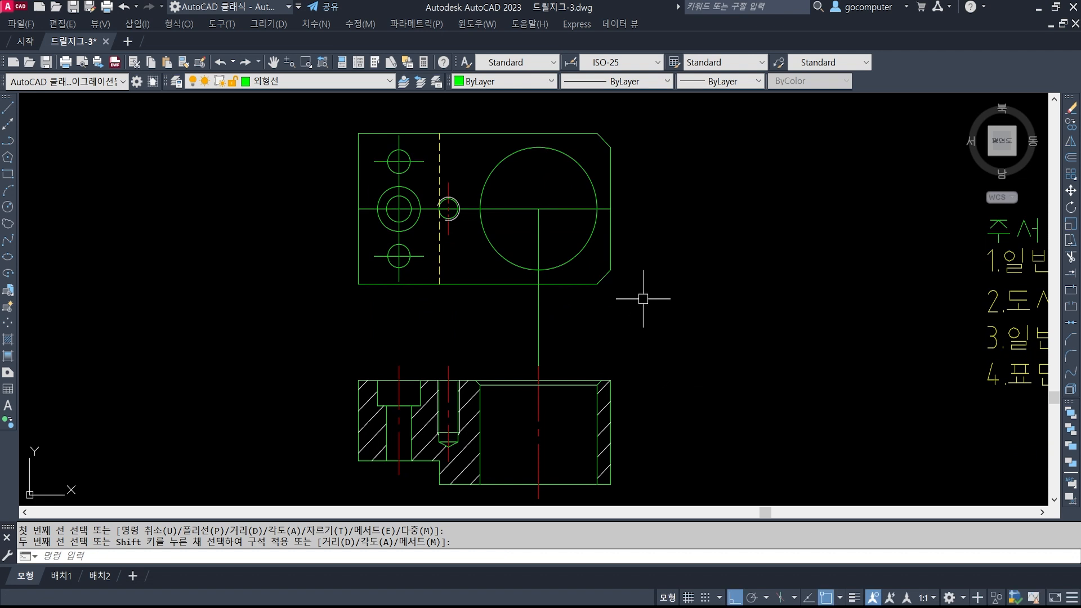
# Extend the bore's vertical centre line up to the top of the bore circle in the plan view
pyautogui.moveTo(306, 235); pyautogui.dragTo(331, 251, button='middle')
pyautogui.moveTo(619, 304); pyautogui.dragTo(600, 343, button='middle')
pyautogui.write('ex')
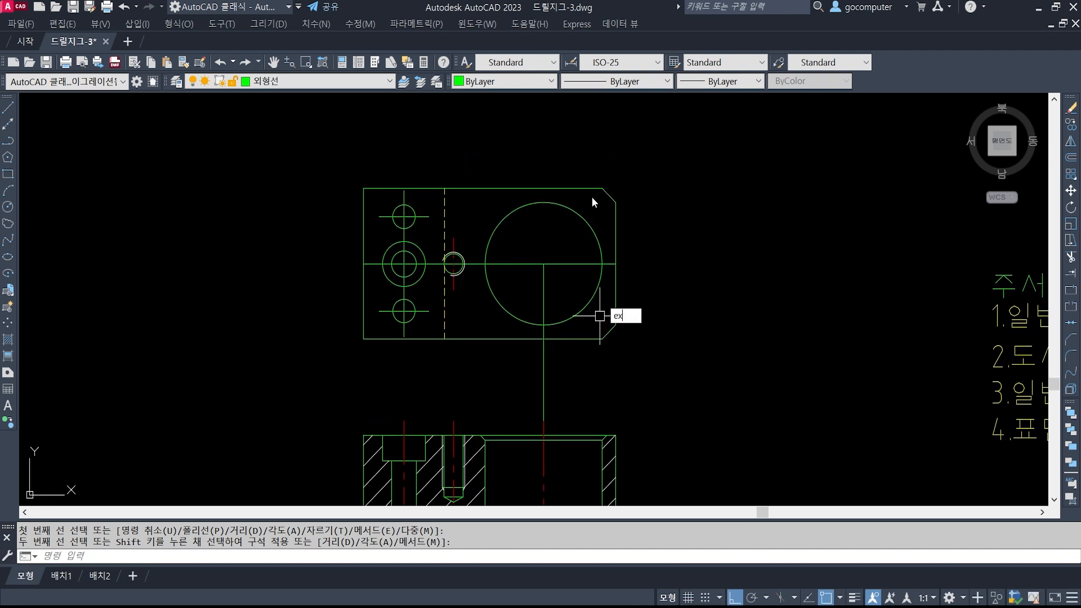
pyautogui.press('space')
pyautogui.click(566, 188)
pyautogui.click(565, 209)
pyautogui.press('space')
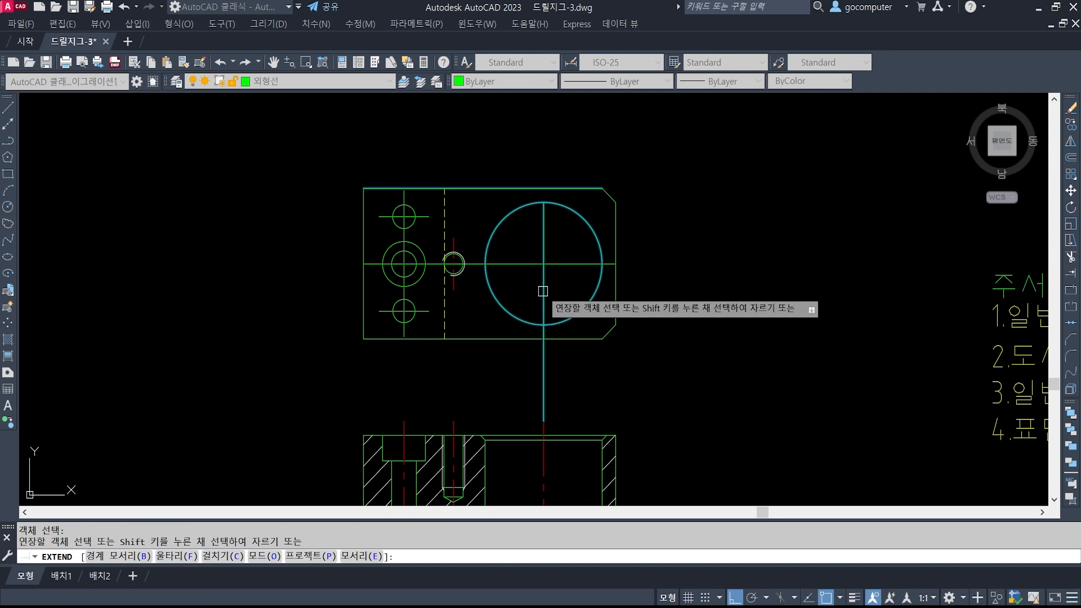
pyautogui.click(544, 282)
pyautogui.press('Escape')
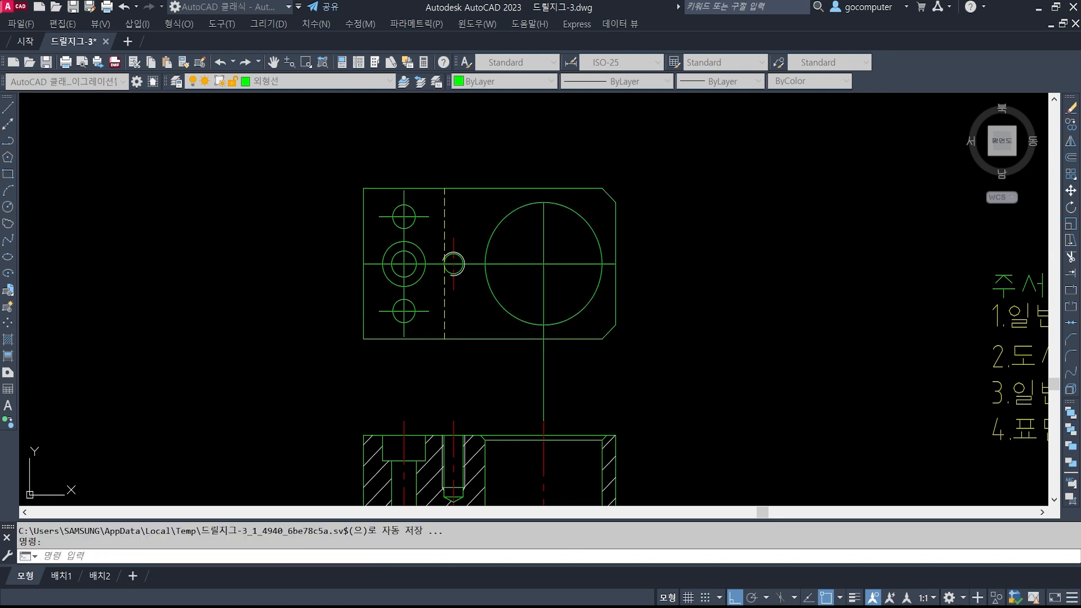
# Trim off the bore's vertical centre line below the bore circle
pyautogui.press('Escape')
pyautogui.press('space')
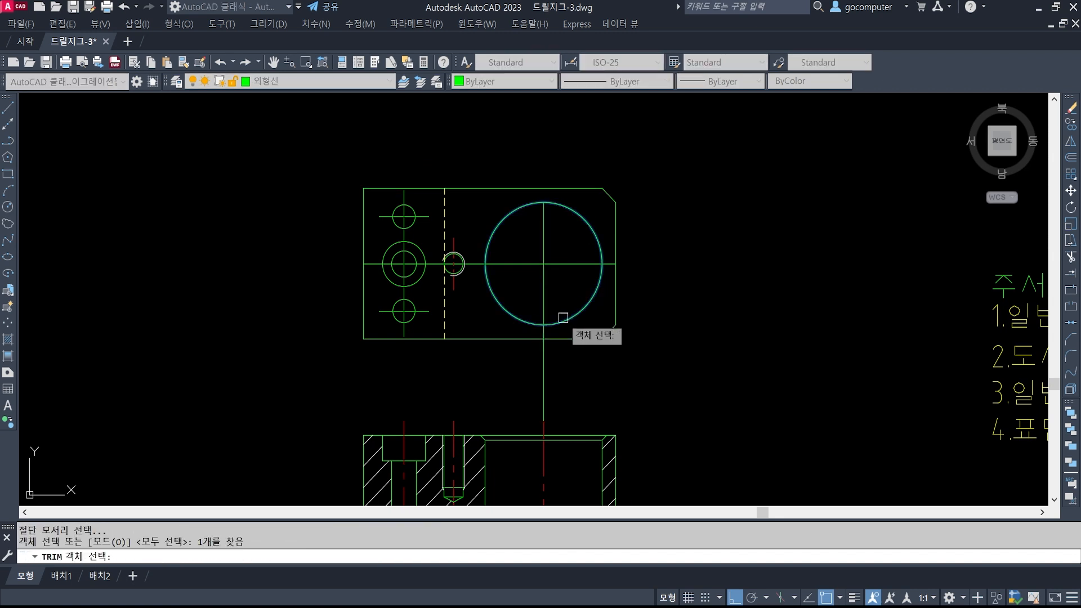
pyautogui.moveTo(572, 329); pyautogui.dragTo(618, 304, button='middle')
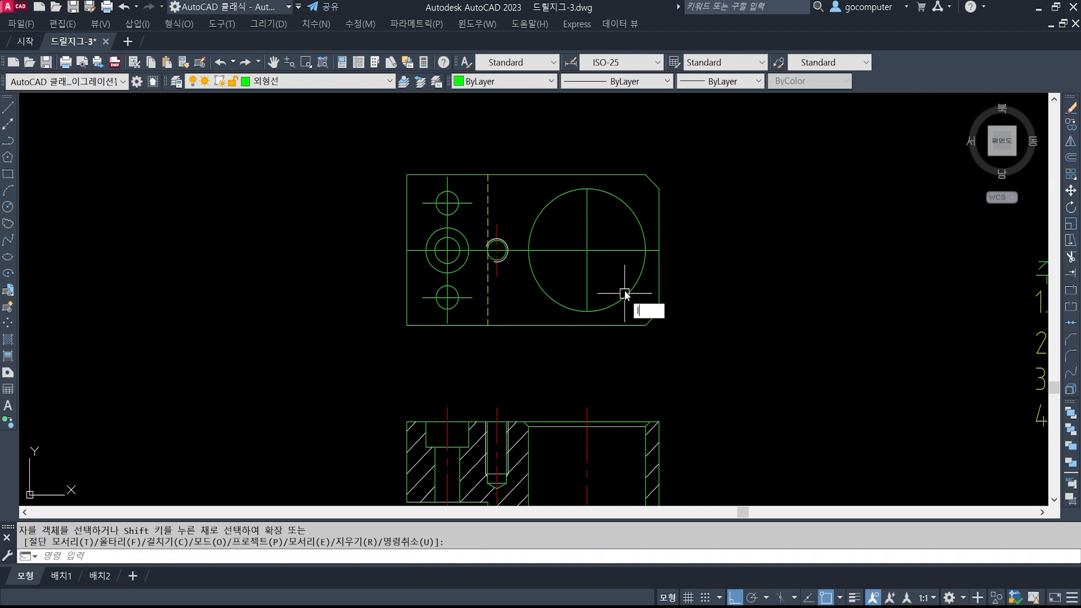
# Lengthen both ends of the bore's vertical centre line and of the plan view's horizontal centre line by 3
pyautogui.write('len')
pyautogui.press('space')
pyautogui.write('de')
pyautogui.press('Return')
pyautogui.write('3')
pyautogui.press('Return')
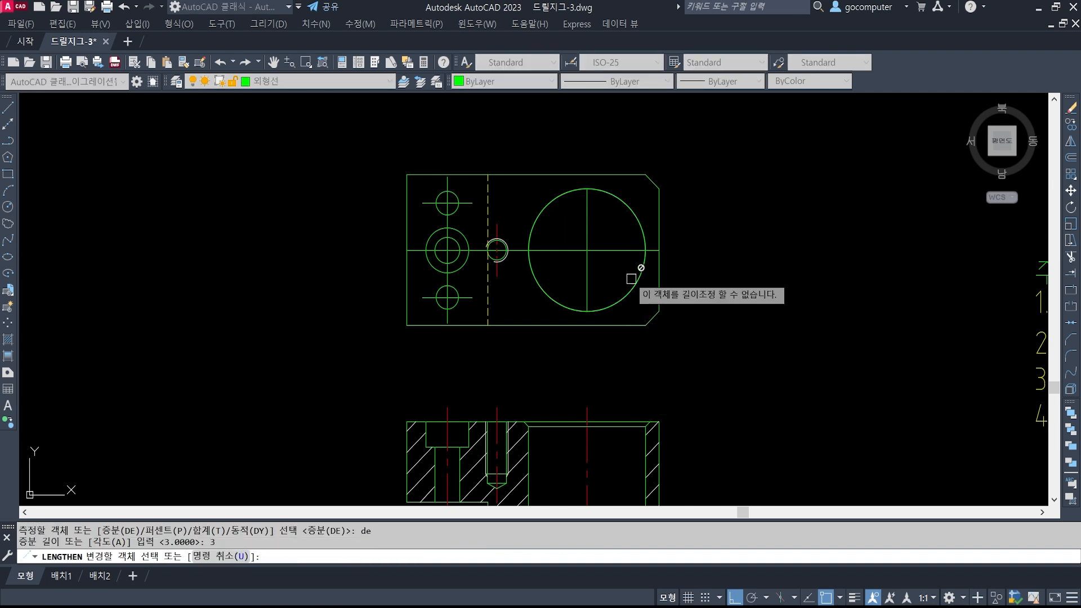
pyautogui.click(590, 280)
pyautogui.click(590, 227)
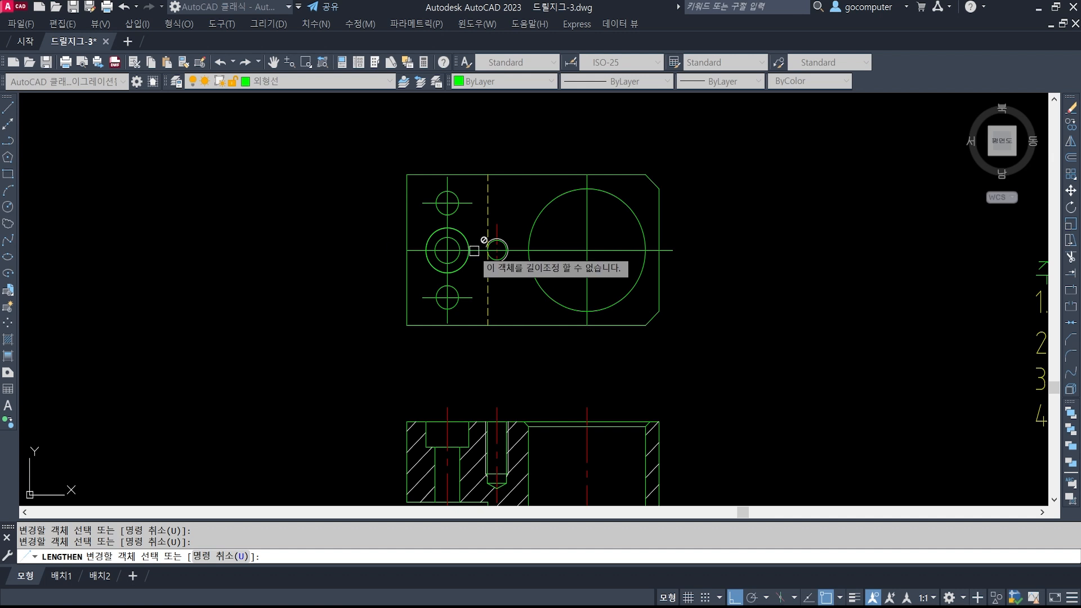
pyautogui.click(474, 251)
pyautogui.press('Return')
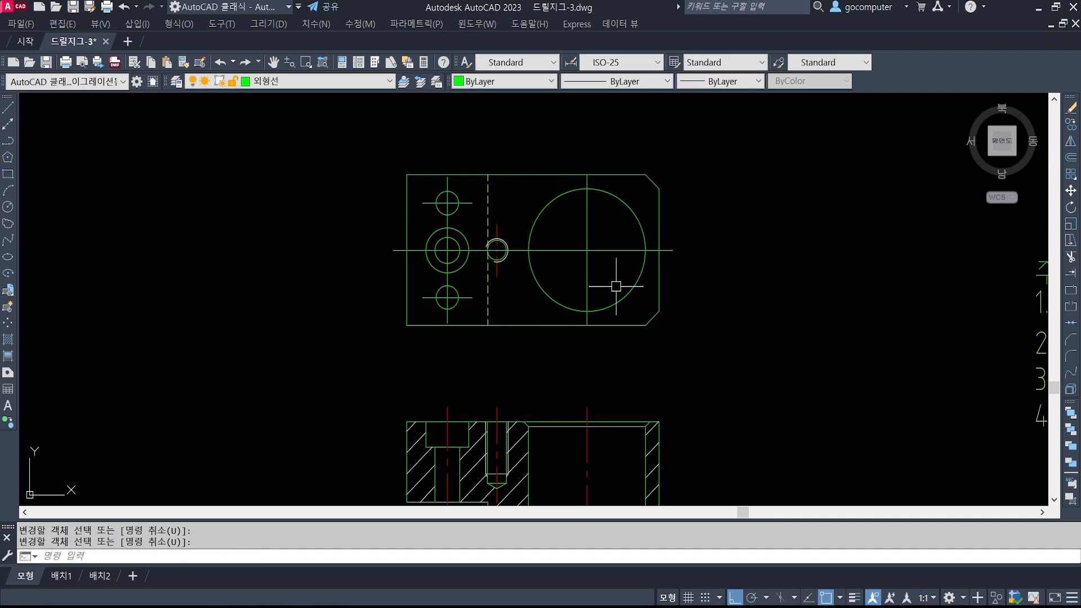
# Match the plan view's vertical bore centre line and horizontal centre line to the section view's red centre line properties
pyautogui.write('ma')
pyautogui.press('Return')
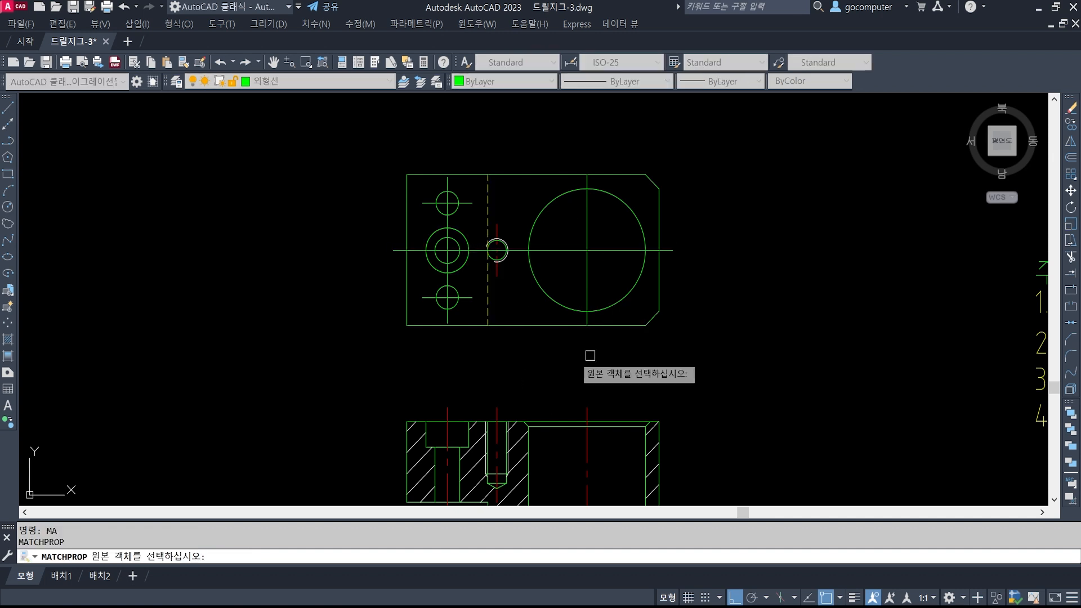
pyautogui.click(587, 415)
pyautogui.click(573, 233)
pyautogui.press('Return')
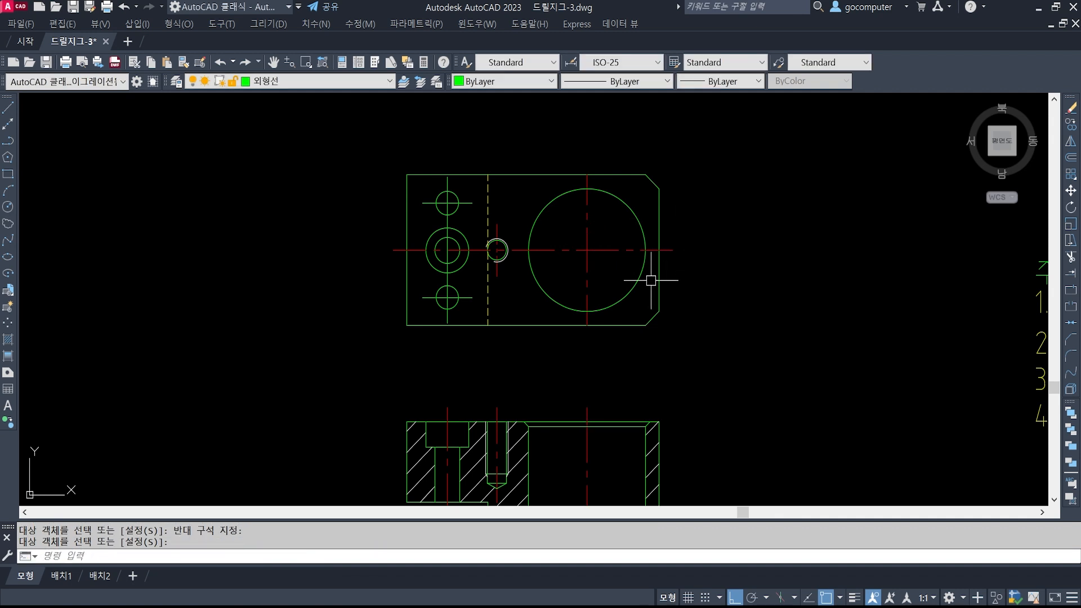
# Match the horizontal centre lines of both pin holes in the plan view to the tapped hole's red vertical centre line
pyautogui.scroll(-3, 632, 292)
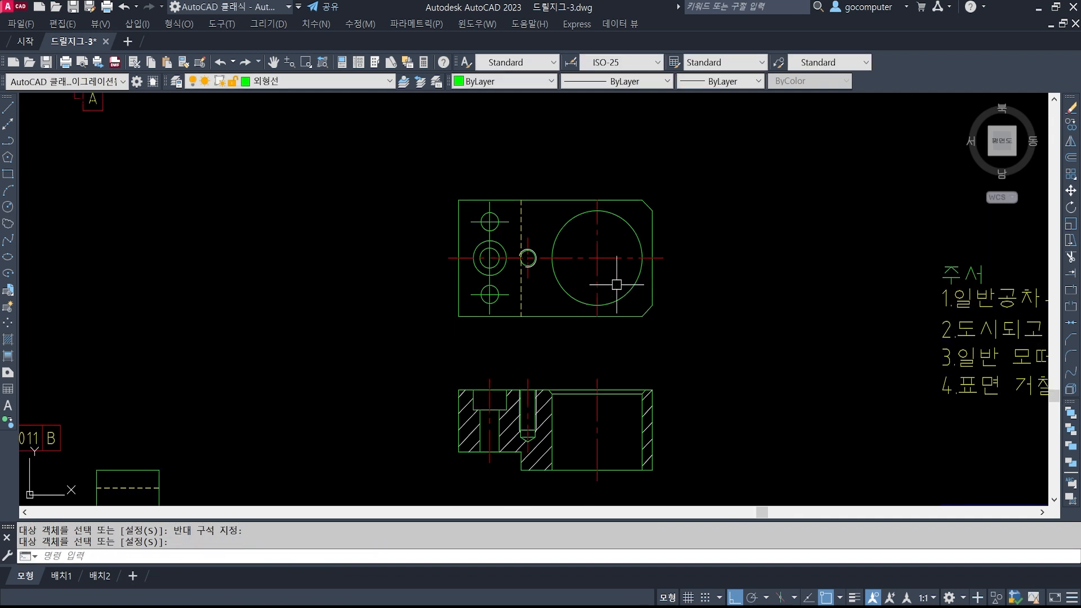
pyautogui.moveTo(517, 294); pyautogui.dragTo(492, 340, button='middle')
pyautogui.scroll(1, 478, 252)
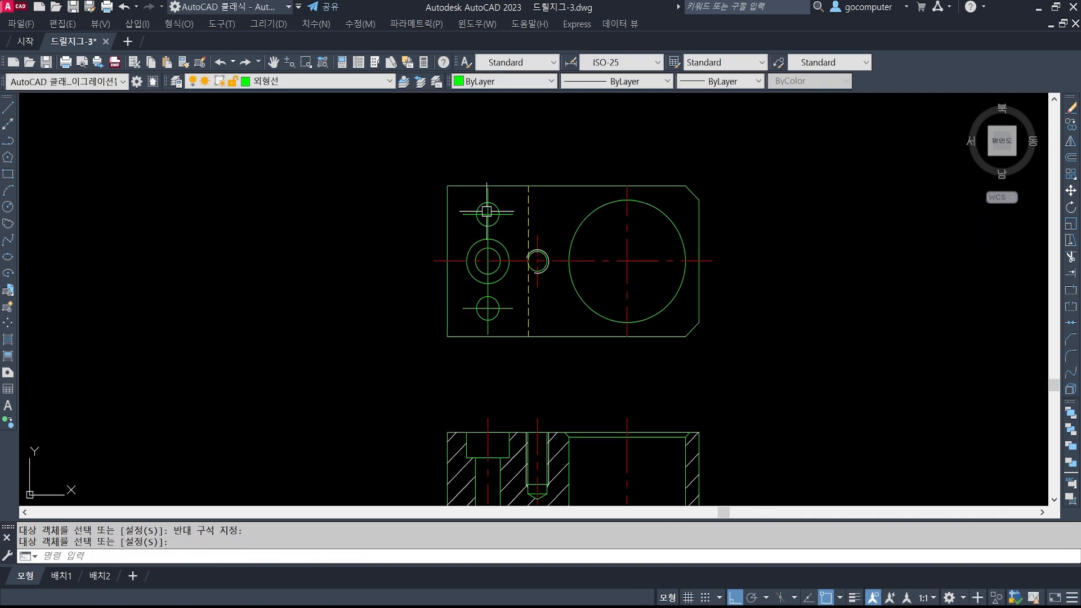
pyautogui.scroll(2, 487, 212)
pyautogui.press('Return')
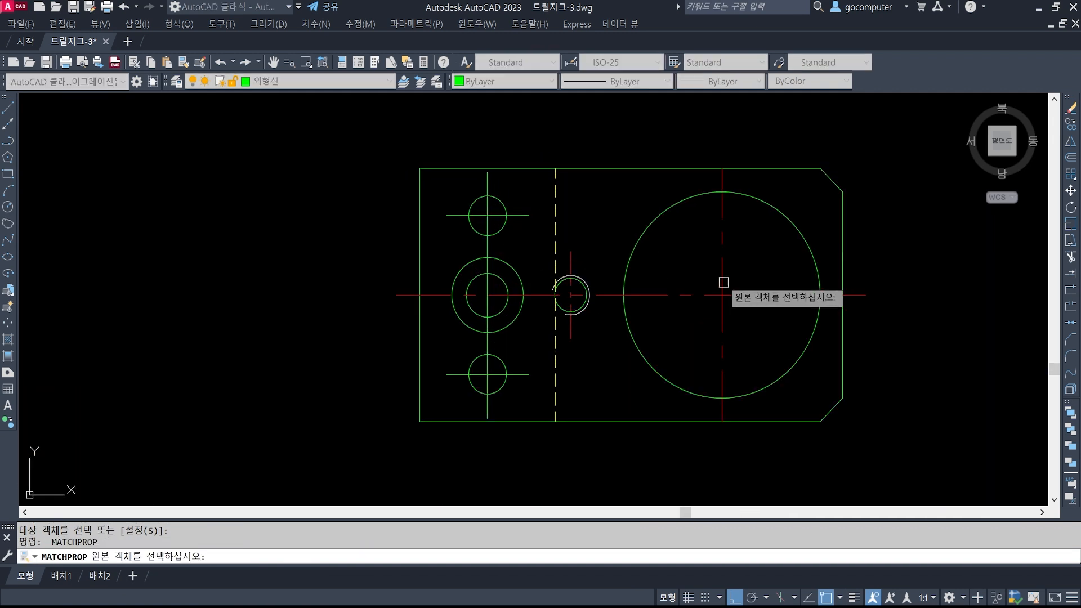
pyautogui.click(573, 262)
pyautogui.click(524, 215)
pyautogui.click(524, 374)
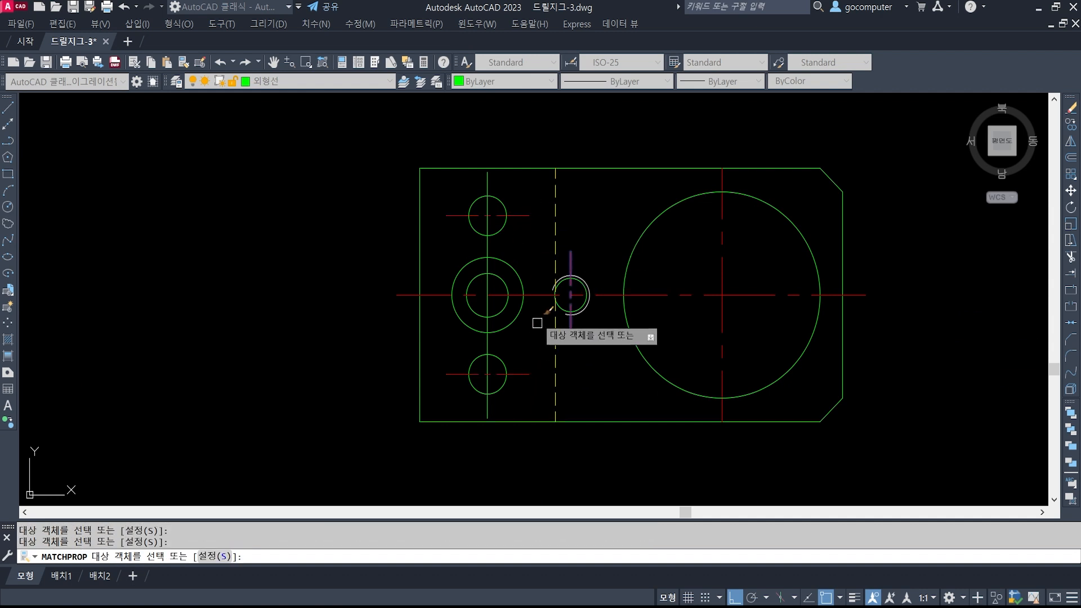
pyautogui.press('Return')
# Match the vertical line through the pin holes and counterbore to the properties of the bore's red vertical centre line
pyautogui.press('Return')
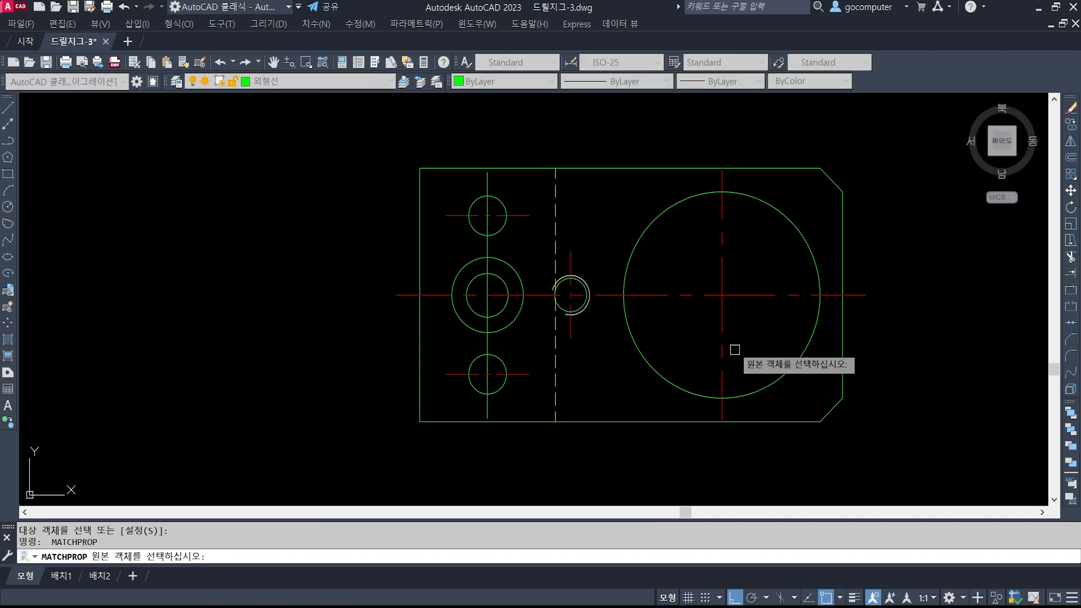
pyautogui.click(722, 332)
pyautogui.press('Return')
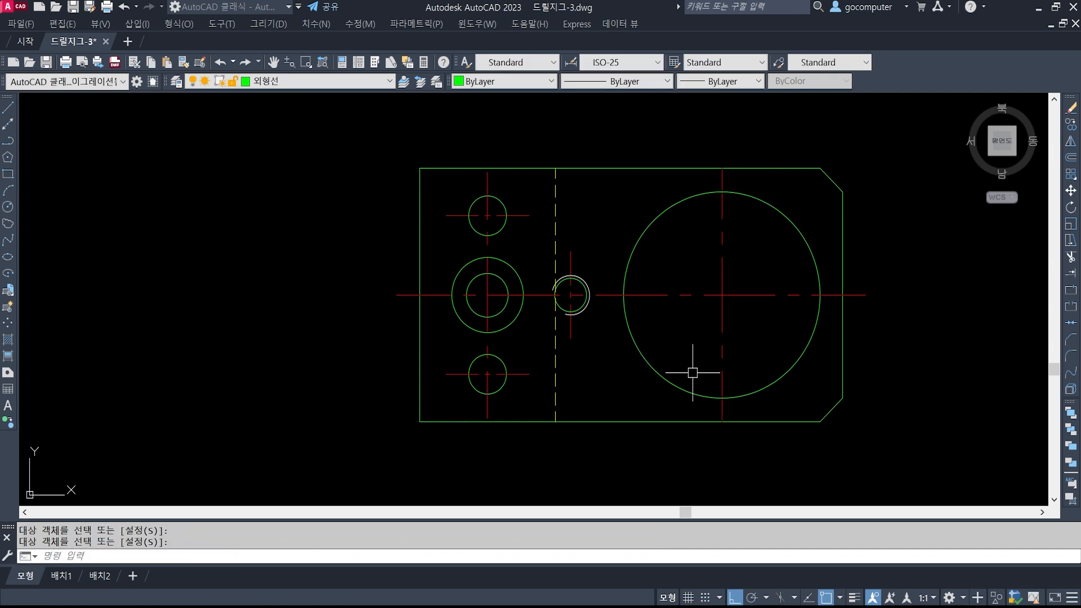
pyautogui.scroll(-1, 643, 368)
pyautogui.scroll(3, 544, 285)
pyautogui.press('Return')
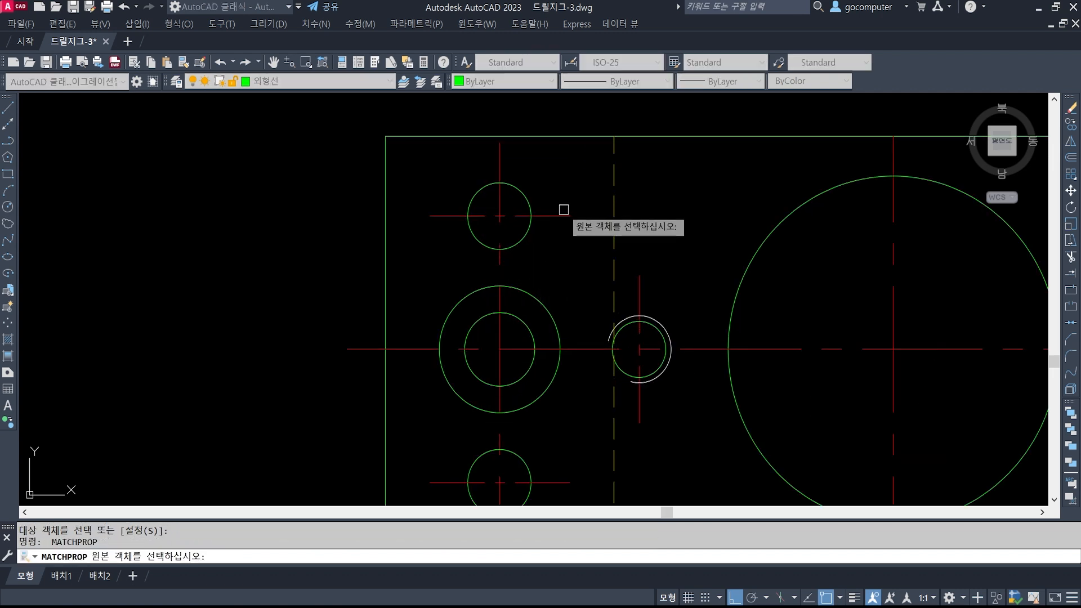
pyautogui.click(561, 212)
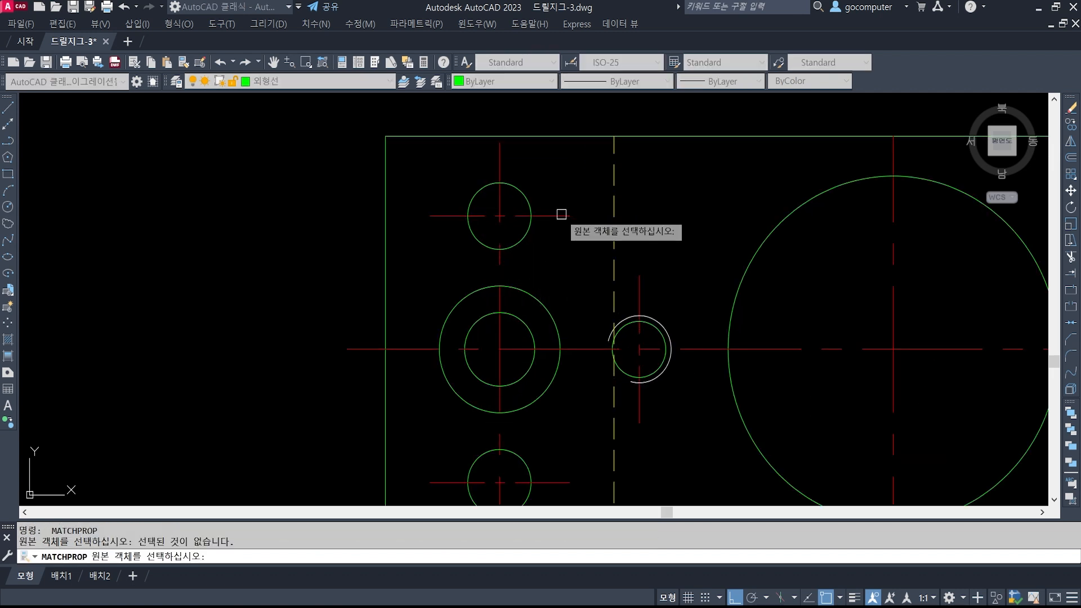
pyautogui.click(501, 249)
pyautogui.press('Return')
pyautogui.scroll(-2, 576, 262)
pyautogui.scroll(-2, 597, 273)
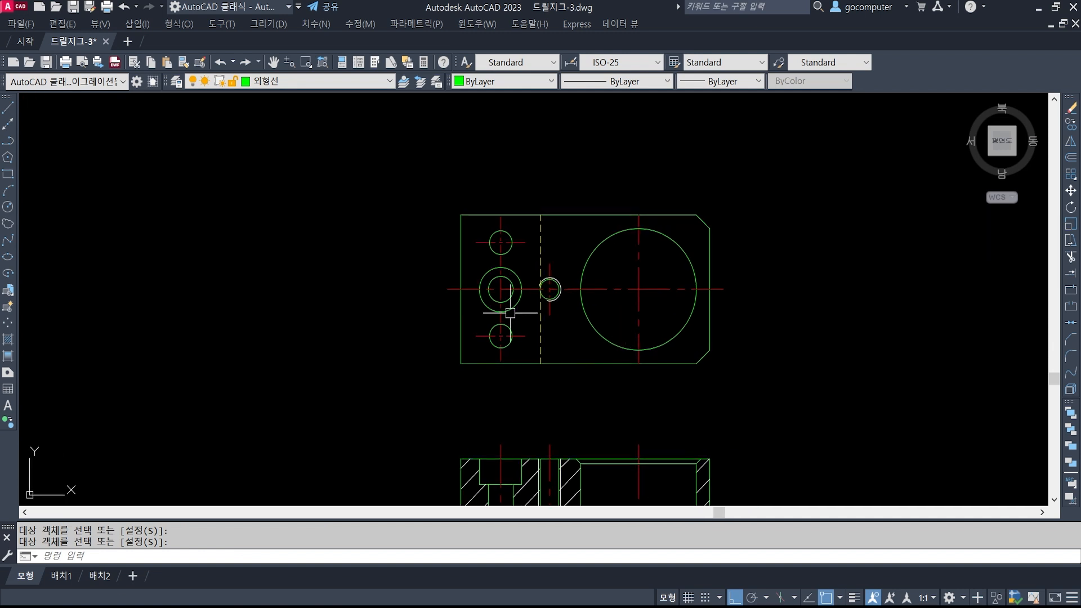
pyautogui.scroll(1, 513, 312)
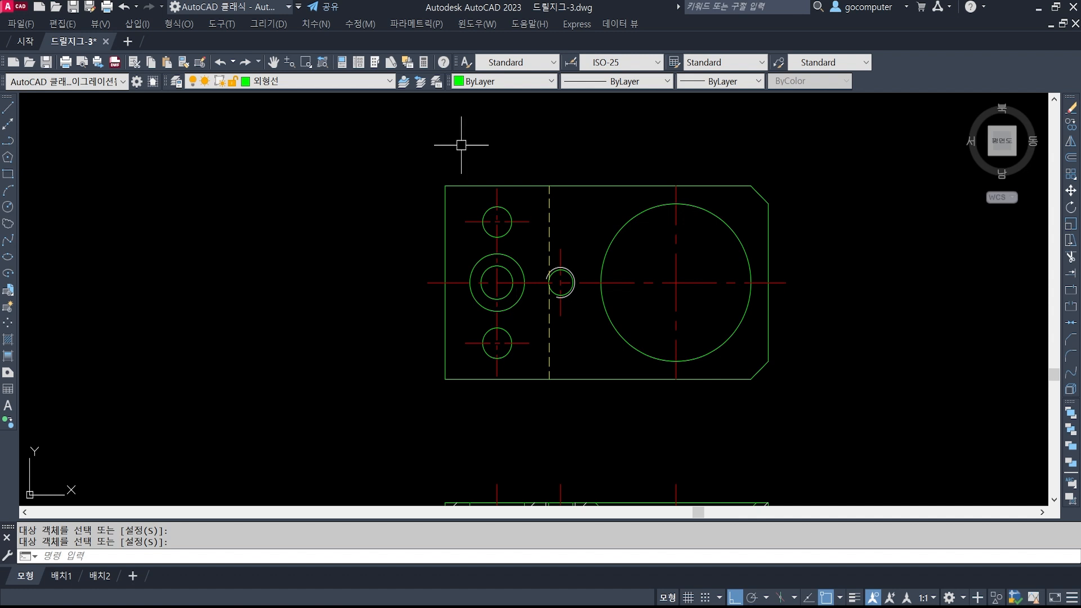
pyautogui.scroll(-5, 583, 260)
pyautogui.scroll(3, 502, 329)
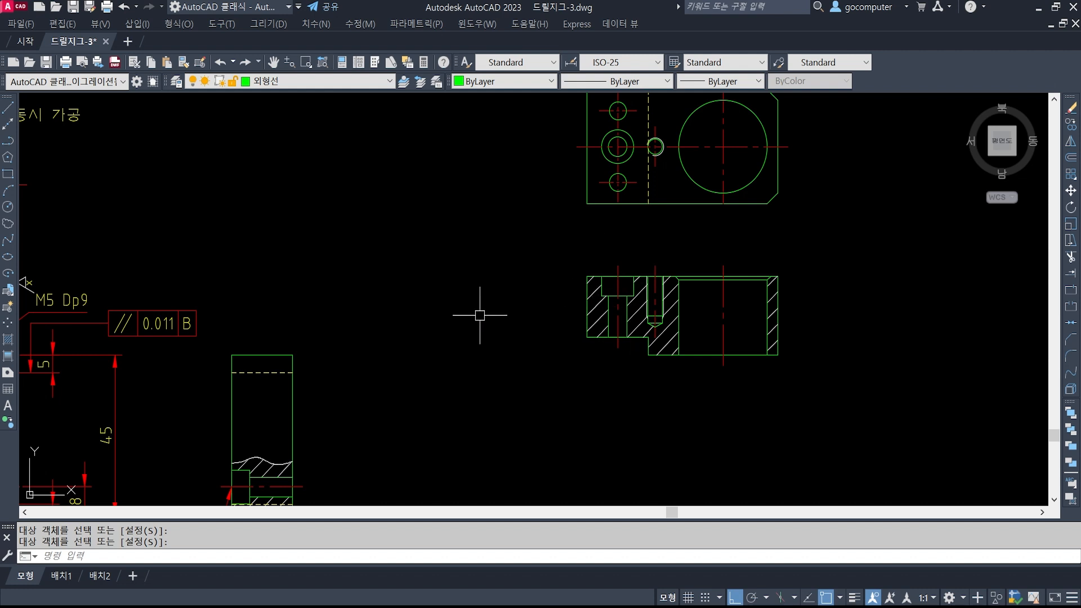
pyautogui.moveTo(480, 315); pyautogui.dragTo(501, 335, button='middle')
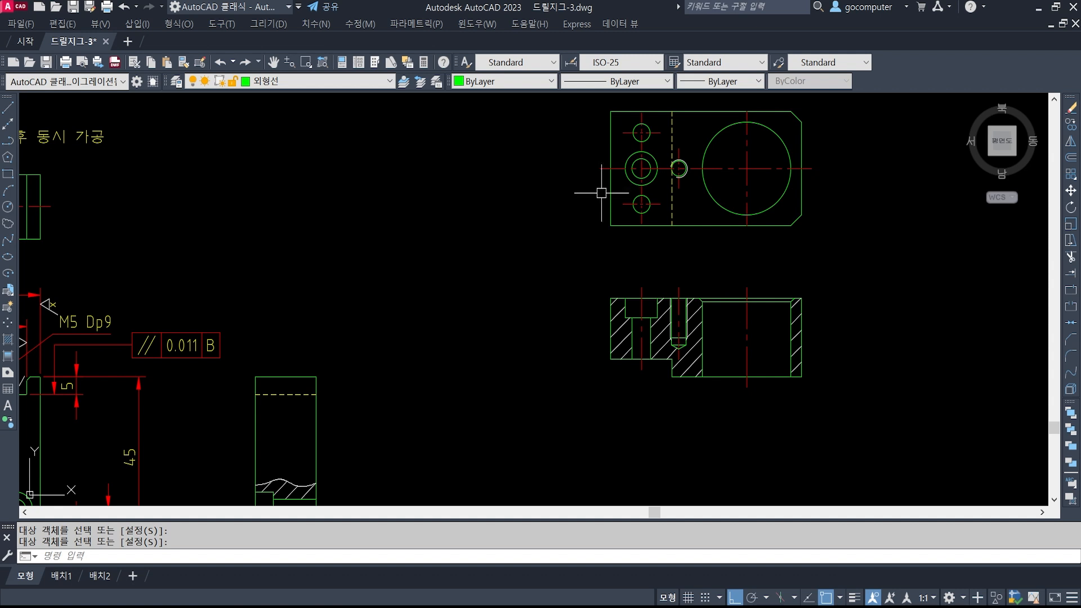
pyautogui.moveTo(482, 308); pyautogui.dragTo(515, 316, button='middle')
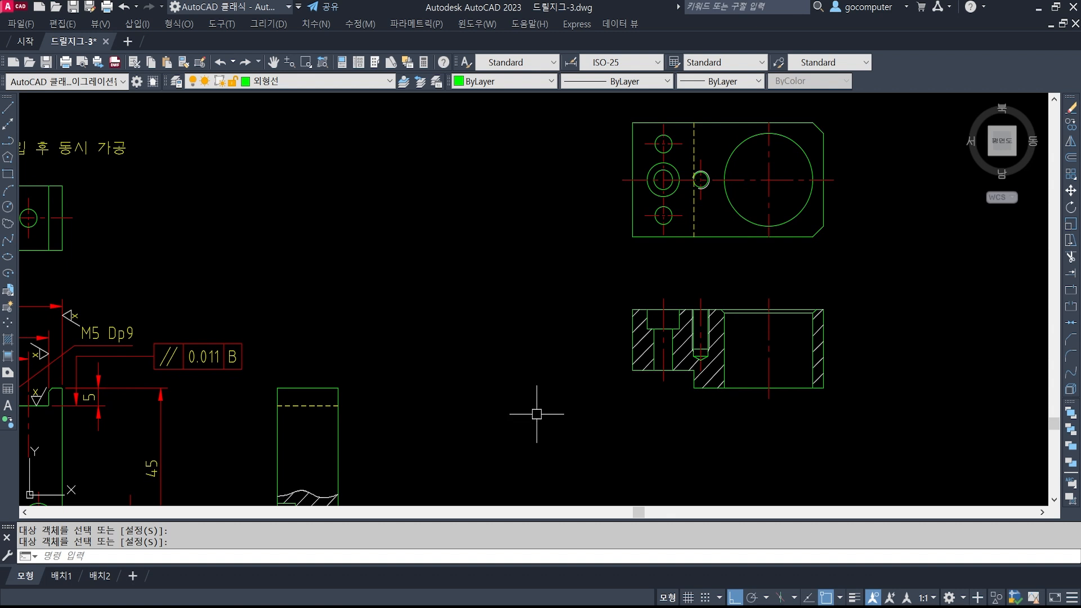
pyautogui.press('Return')
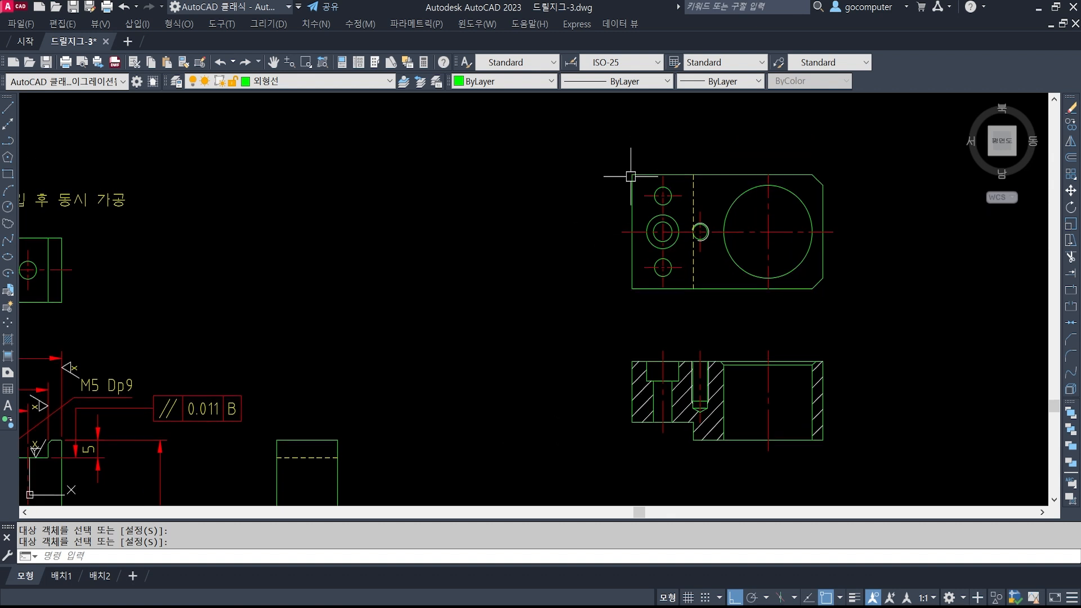
pyautogui.click(632, 195)
pyautogui.press('Escape')
pyautogui.press('Escape')
# Copy the plan view's left edge horizontally into the empty space left of the plan view
pyautogui.write('c')
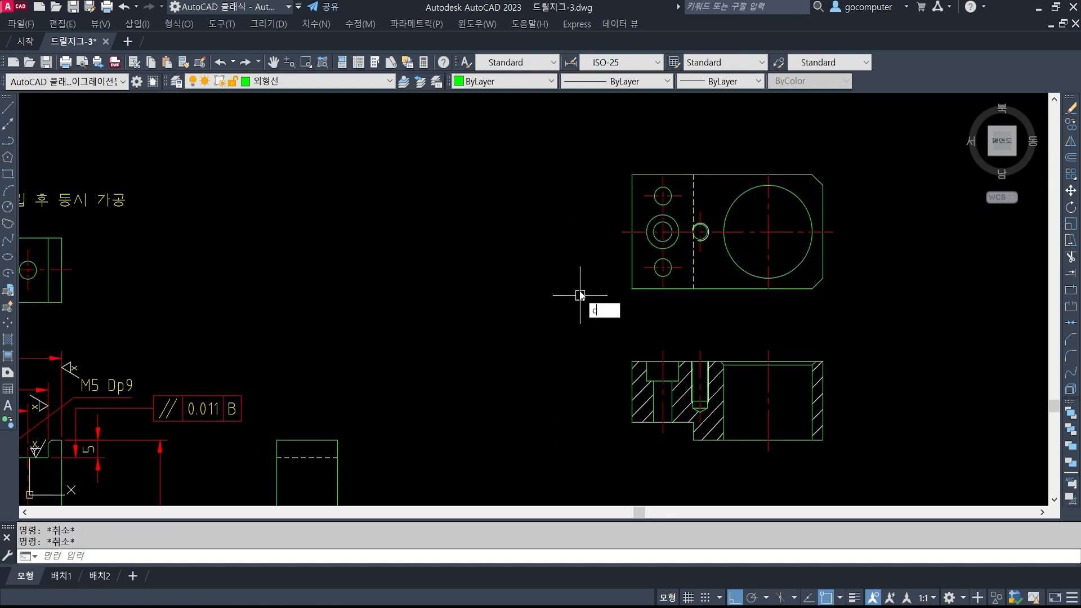
pyautogui.write('o')
pyautogui.press('Return')
pyautogui.click(632, 217)
pyautogui.press('Return')
pyautogui.click(607, 198)
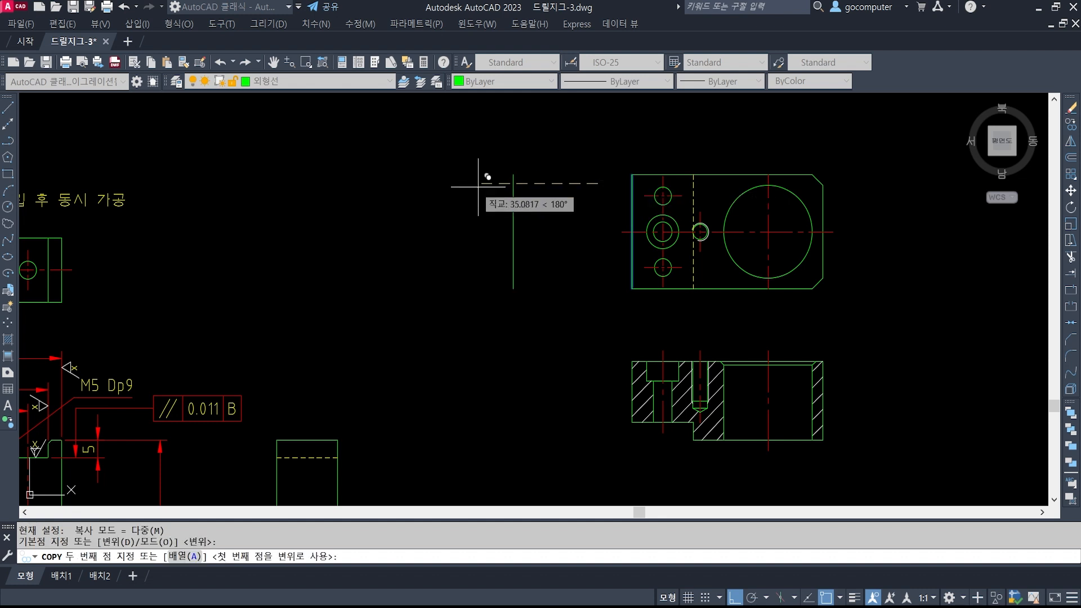
pyautogui.press('Return')
# Rotate the copied edge about its lower endpoint to lie horizontally, extending left from that point
pyautogui.write('ro')
pyautogui.press('Return')
pyautogui.click(528, 273)
pyautogui.click(394, 196)
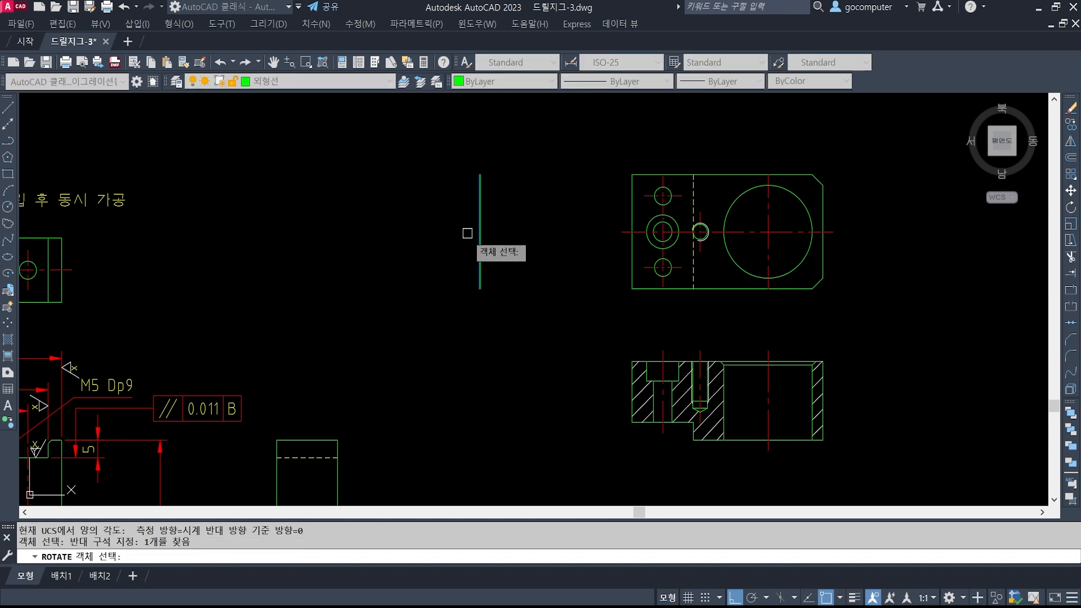
pyautogui.press('Return')
pyautogui.click(480, 289)
pyautogui.click(529, 144)
pyautogui.write('m')
pyautogui.press('Return')
pyautogui.click(500, 310)
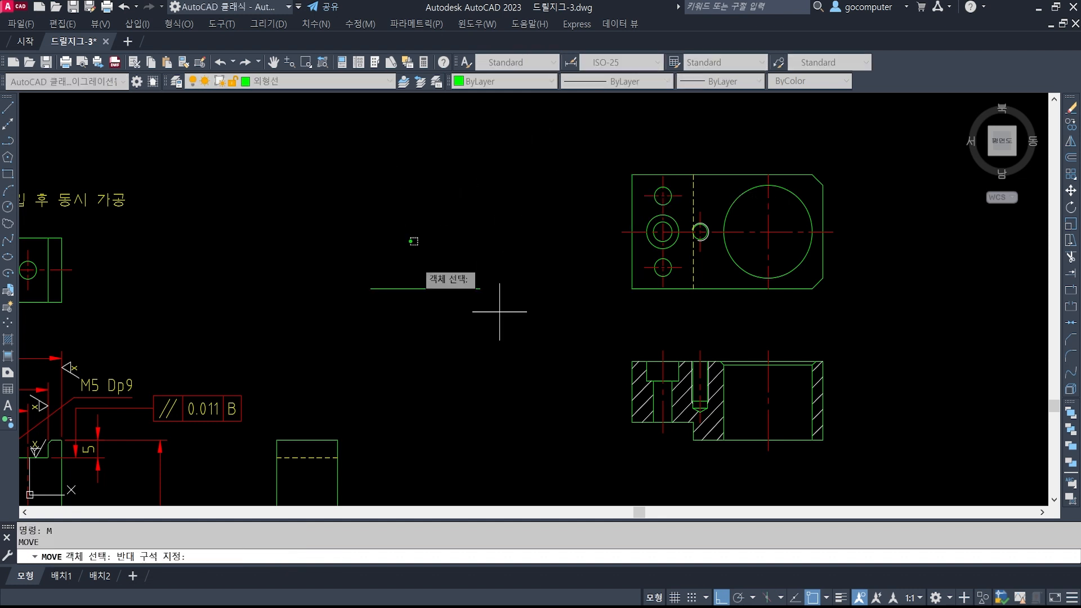
pyautogui.click(413, 242)
pyautogui.press('Return')
pyautogui.click(480, 288)
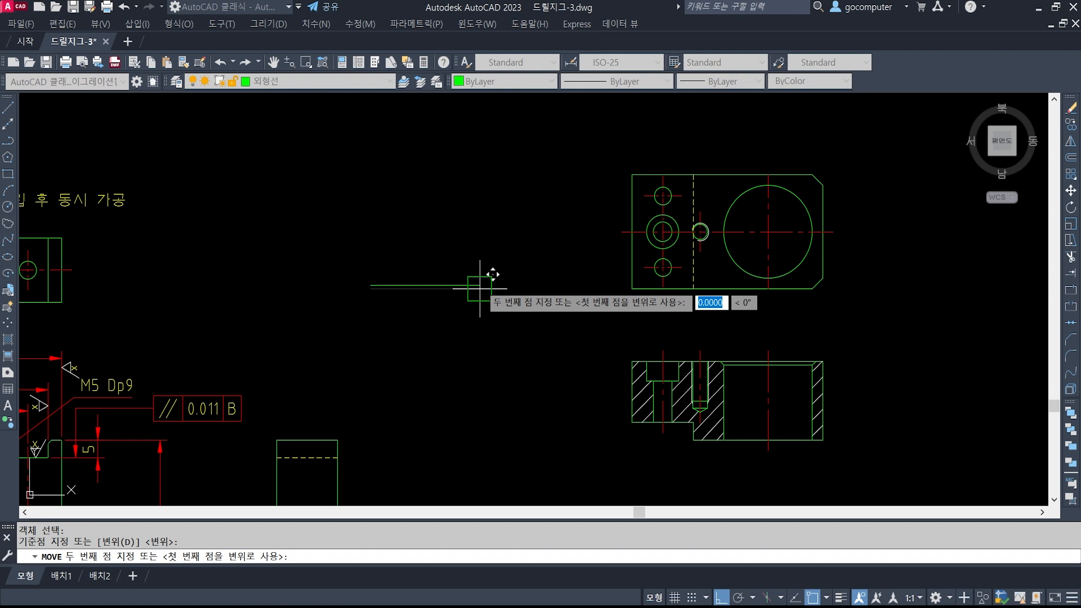
pyautogui.press('Escape')
pyautogui.press('Escape')
# Draw a horizontal construction line from the section view's upper-left corner leftward, past the rotated edge
pyautogui.write('l')
pyautogui.press('Return')
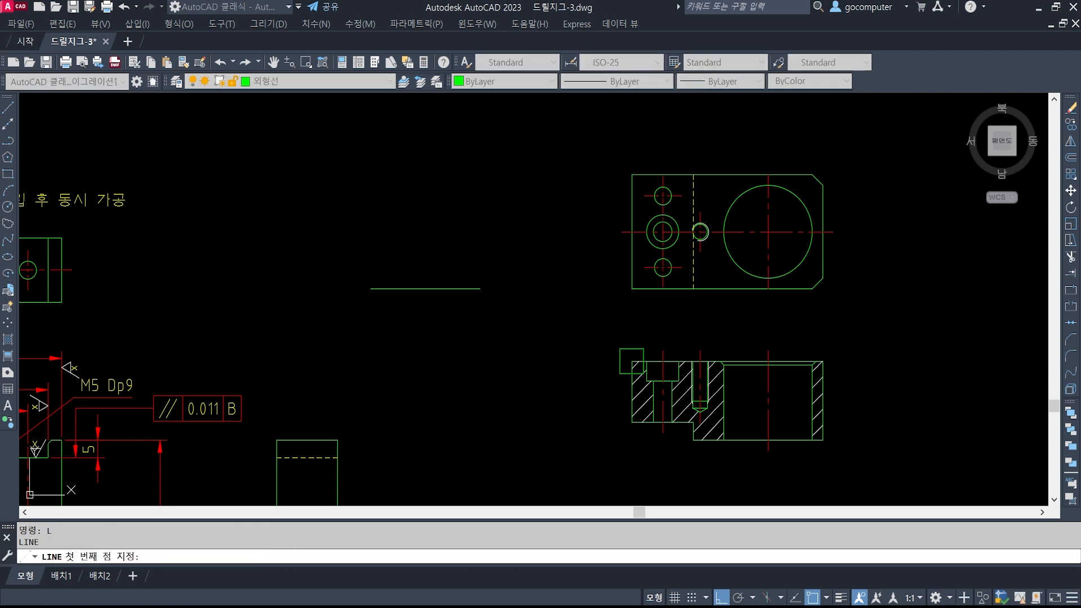
pyautogui.click(632, 361)
pyautogui.click(327, 363)
pyautogui.press('Return')
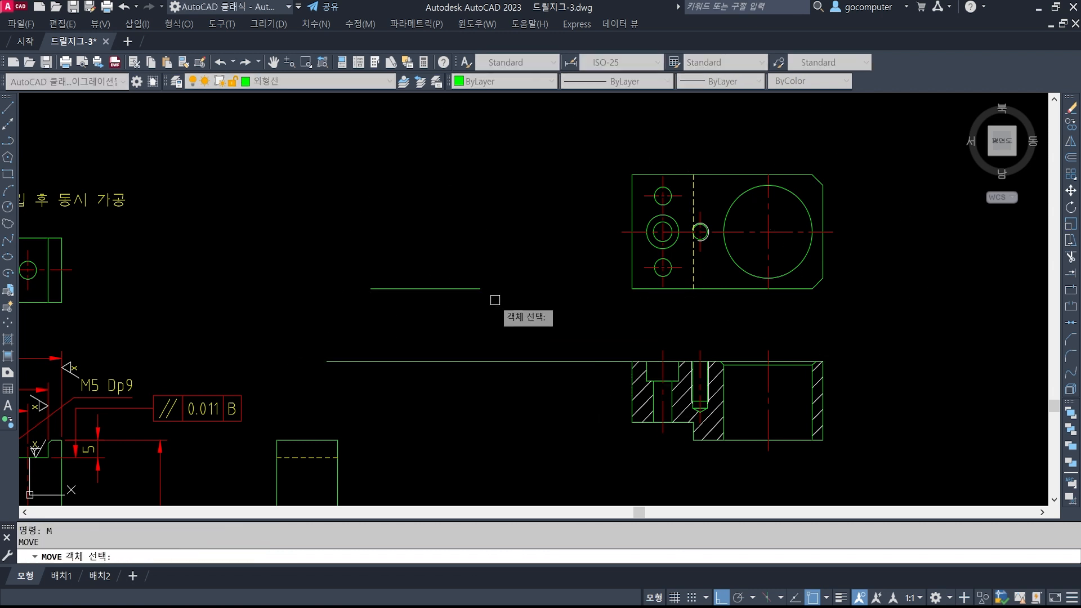
# Move the rotated edge from its right endpoint perpendicularly down onto the construction line
pyautogui.click(495, 302)
pyautogui.click(388, 232)
pyautogui.press('Return')
pyautogui.click(480, 289)
pyautogui.keyDown('shift'); pyautogui.rightClick(480, 280); pyautogui.keyUp('shift')
pyautogui.press('p')
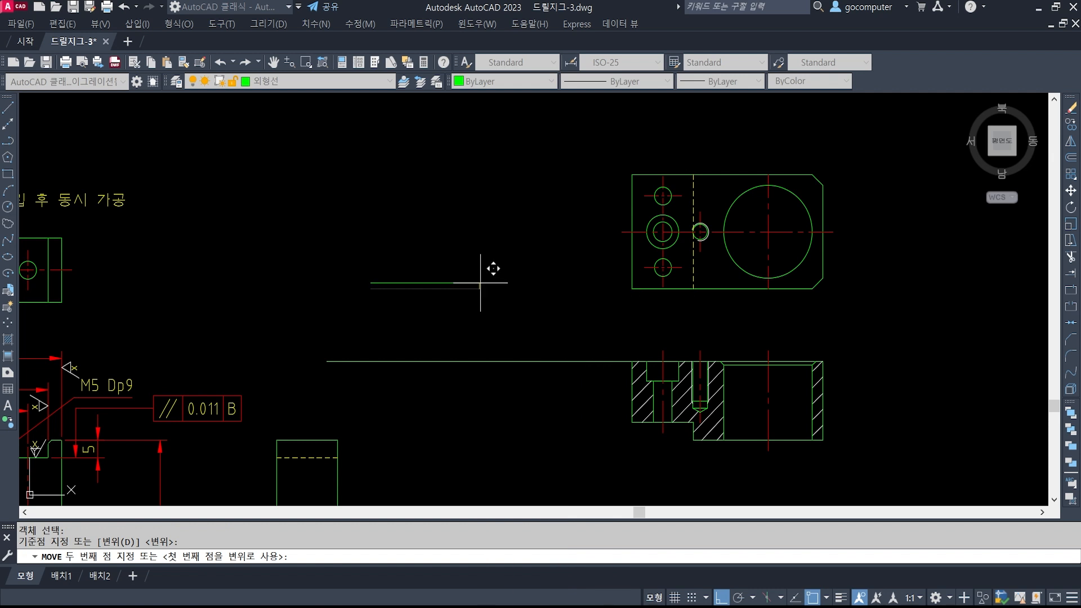
pyautogui.click(483, 361)
# Erase the long construction line between the section view and the moved edge
pyautogui.write('e')
pyautogui.press('Return')
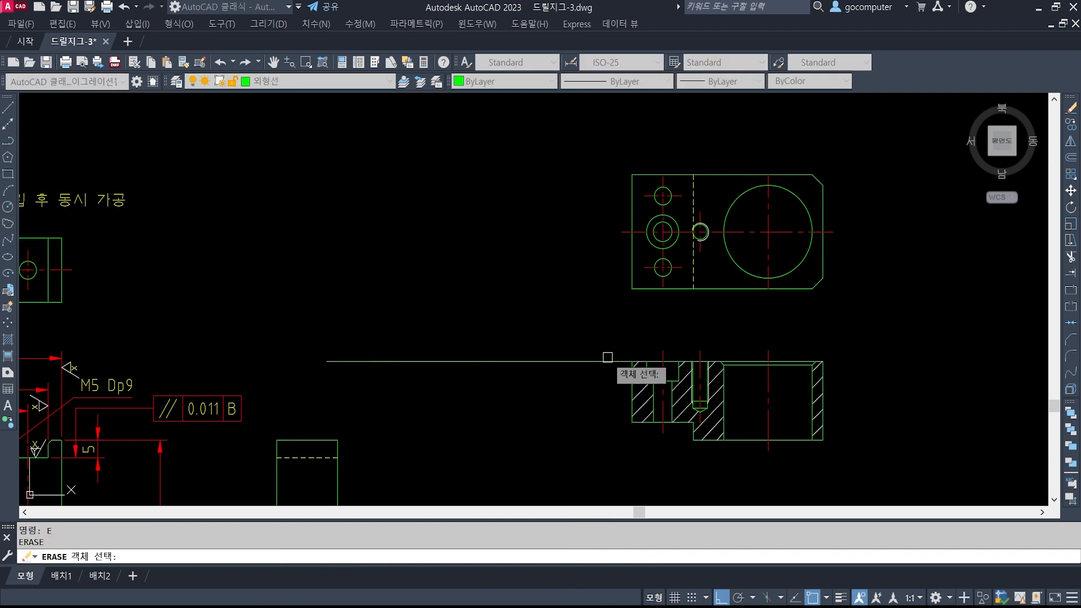
pyautogui.click(603, 362)
pyautogui.press('Return')
# Move the new horizontal edge straight to the right, closer to the section view
pyautogui.moveTo(453, 420); pyautogui.dragTo(487, 383, button='middle')
pyautogui.write('m')
pyautogui.press('Return')
pyautogui.click(519, 358)
pyautogui.click(444, 280)
pyautogui.press('Return')
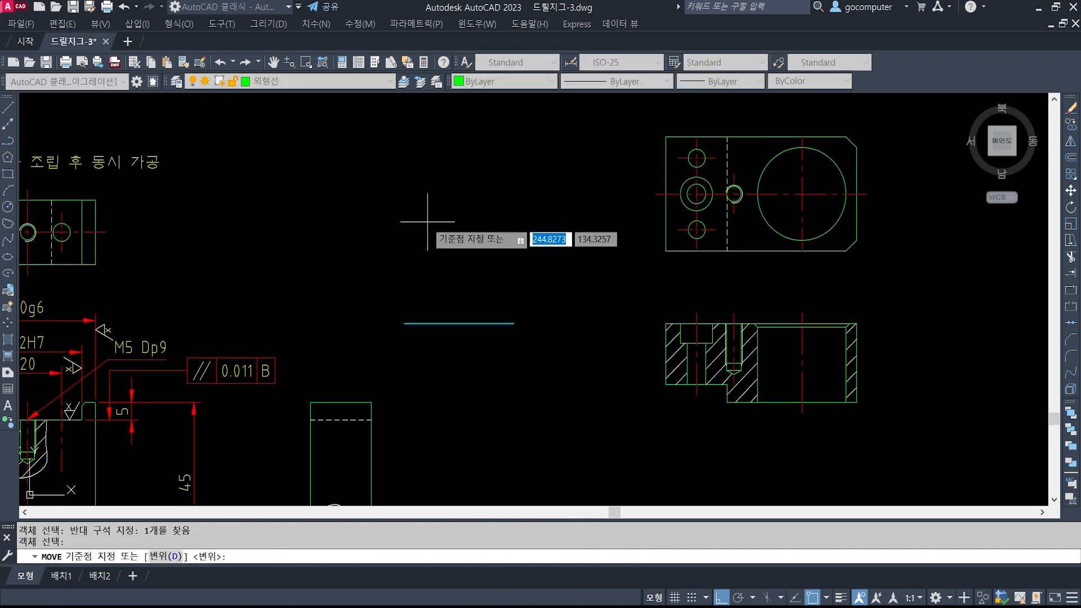
pyautogui.click(427, 221)
pyautogui.click(486, 237)
pyautogui.moveTo(517, 359); pyautogui.dragTo(450, 292, button='middle')
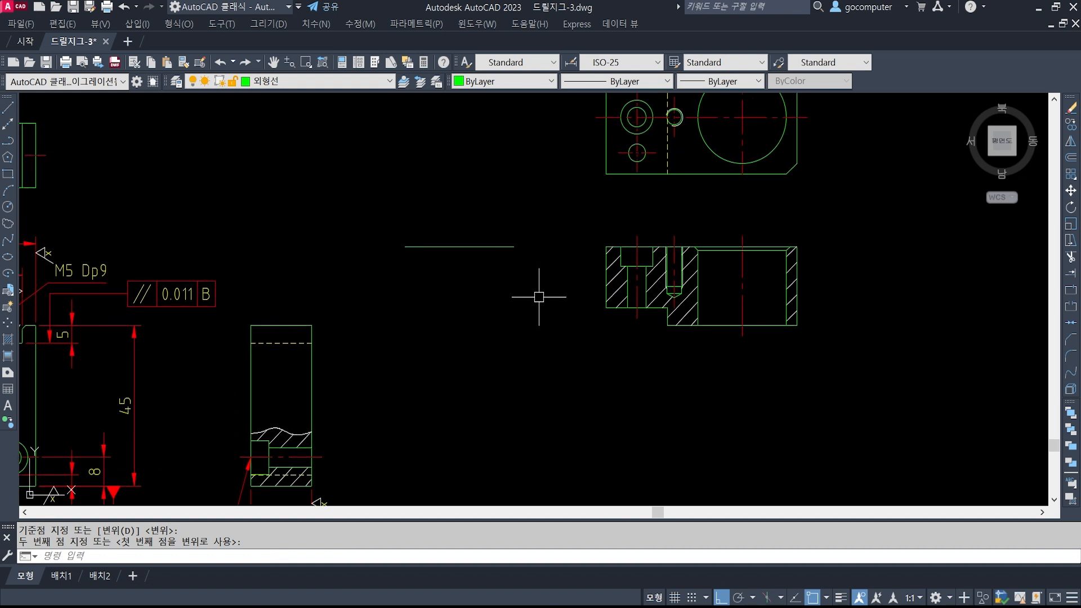
# Copy the section view's right edge from its upper endpoint to the right end of the new horizontal edge
pyautogui.write('co')
pyautogui.press('Return')
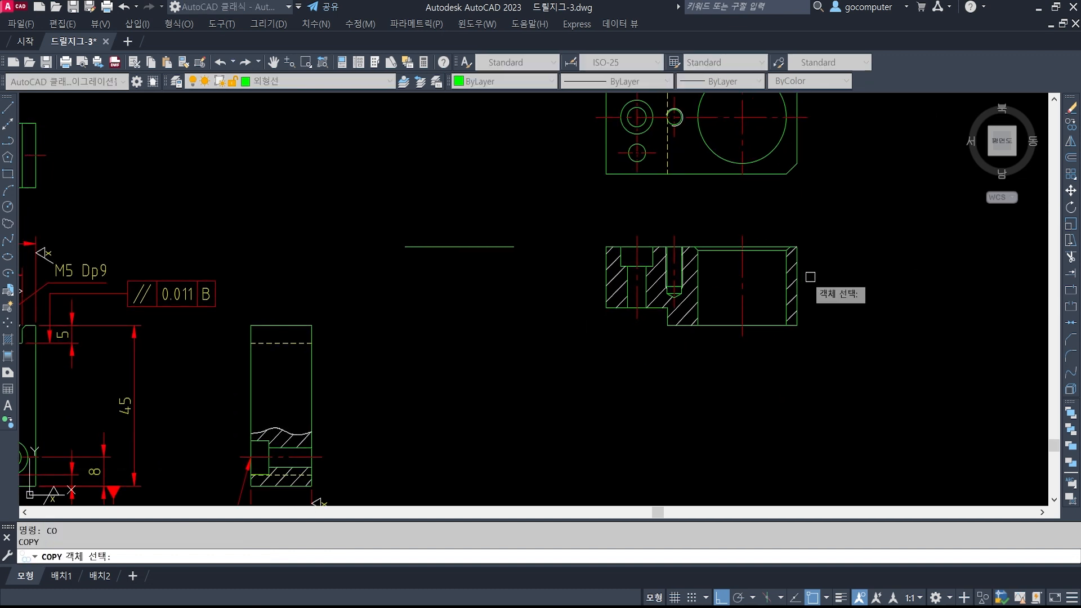
pyautogui.scroll(5, 798, 261)
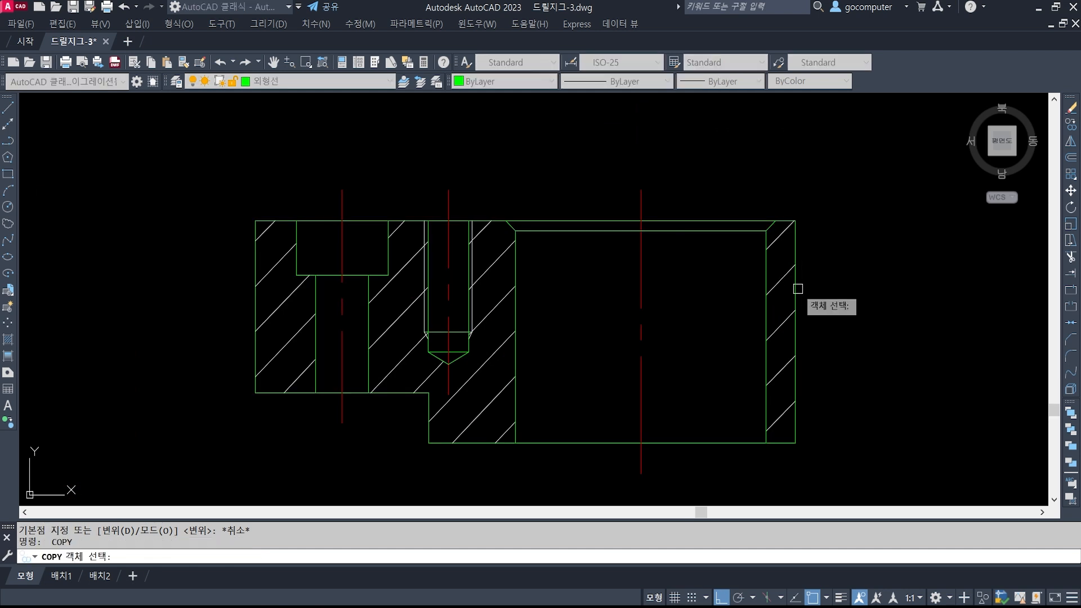
pyautogui.click(796, 285)
pyautogui.press('Return')
pyautogui.click(796, 221)
pyautogui.scroll(-2, 868, 256)
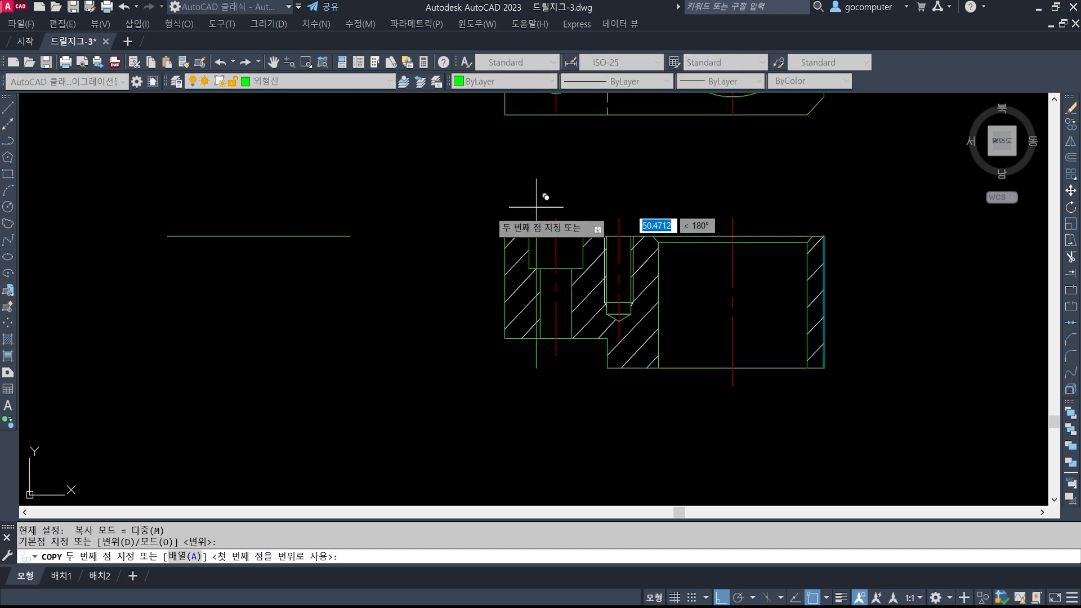
pyautogui.click(350, 236)
pyautogui.press('Return')
pyautogui.moveTo(299, 398); pyautogui.dragTo(477, 385, button='middle')
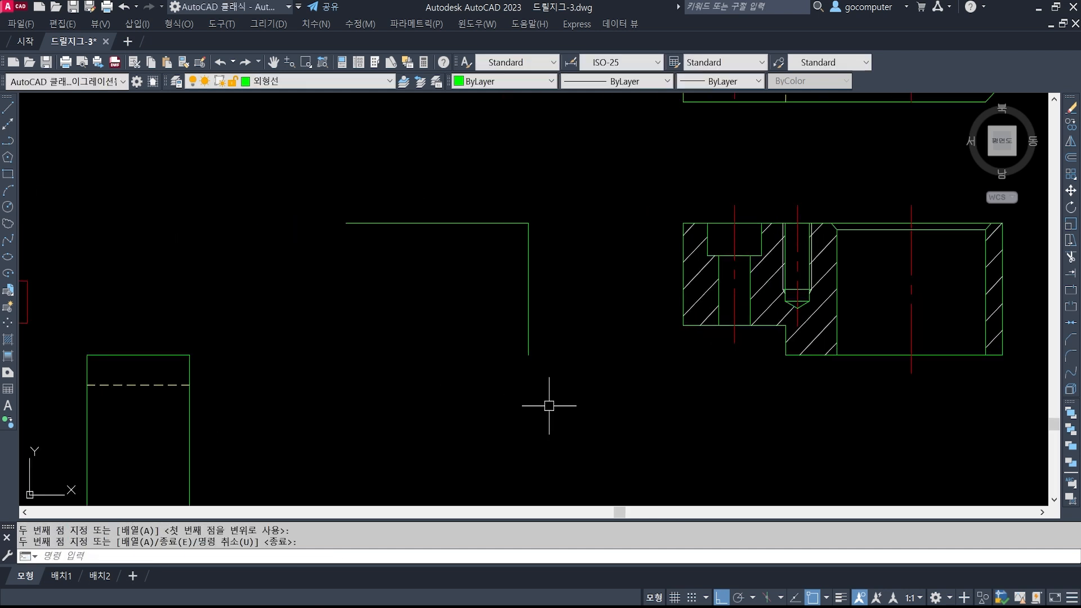
# Copy the side view's right vertical edge to the left end of its top edge
pyautogui.press('Return')
pyautogui.click(553, 311)
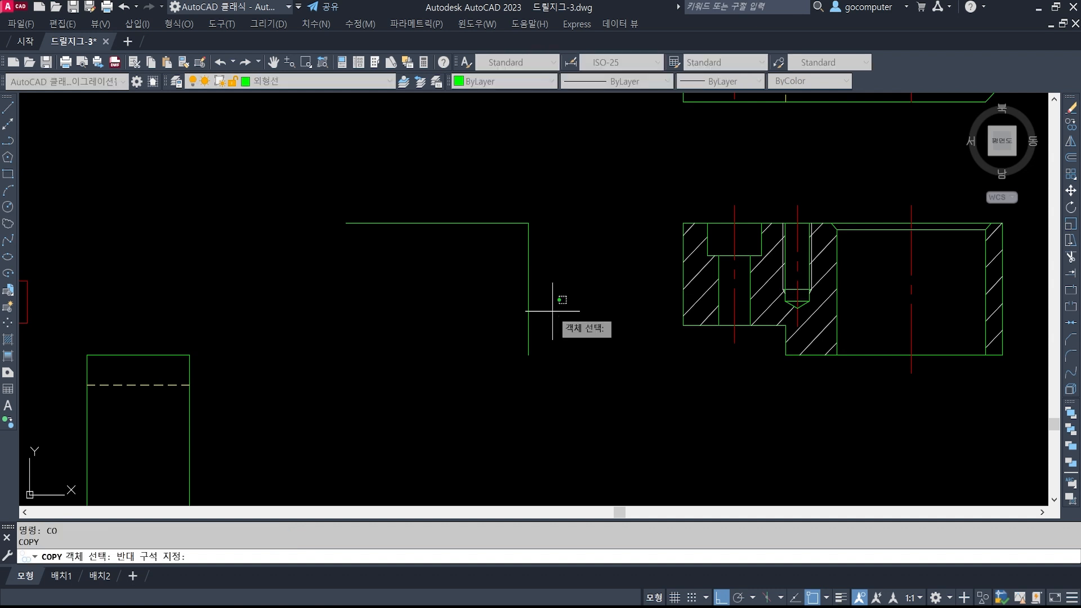
pyautogui.click(445, 273)
pyautogui.press('Return')
pyautogui.click(527, 223)
pyautogui.click(359, 227)
pyautogui.press('Return')
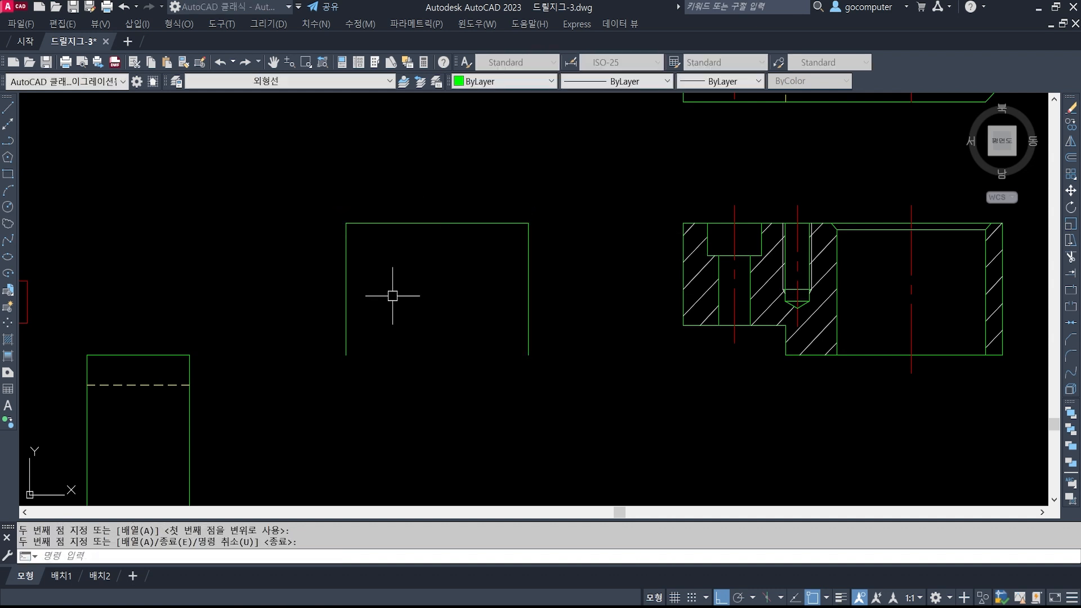
# Copy the side view's top edge down to the lower ends of the vertical edges, closing the rectangle
pyautogui.press('Return')
pyautogui.click(423, 248)
pyautogui.click(361, 160)
pyautogui.press('Return')
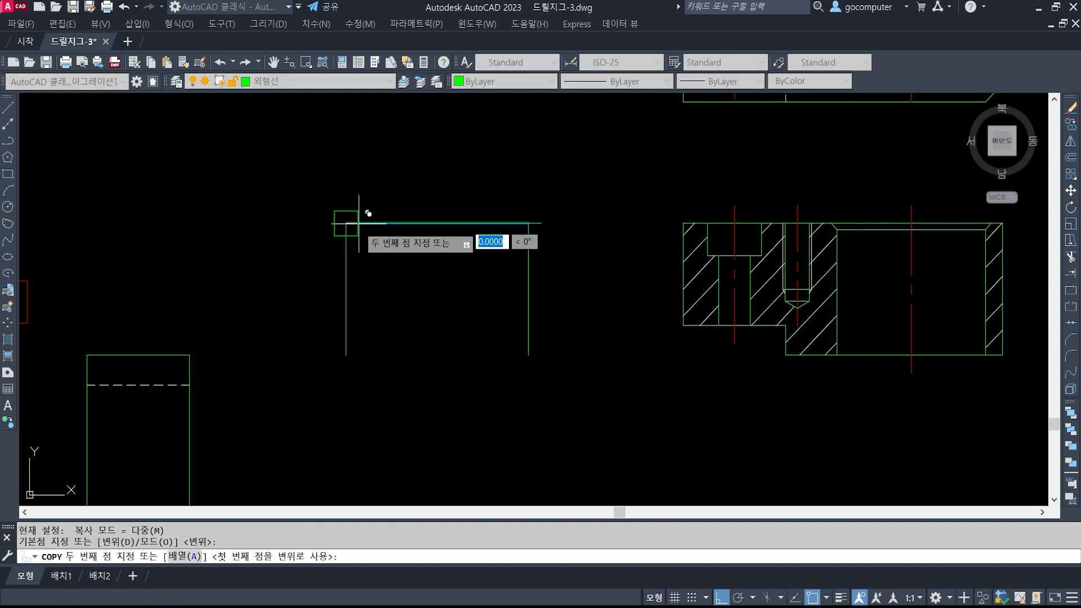
pyautogui.click(360, 226)
pyautogui.click(354, 350)
pyautogui.press('Return')
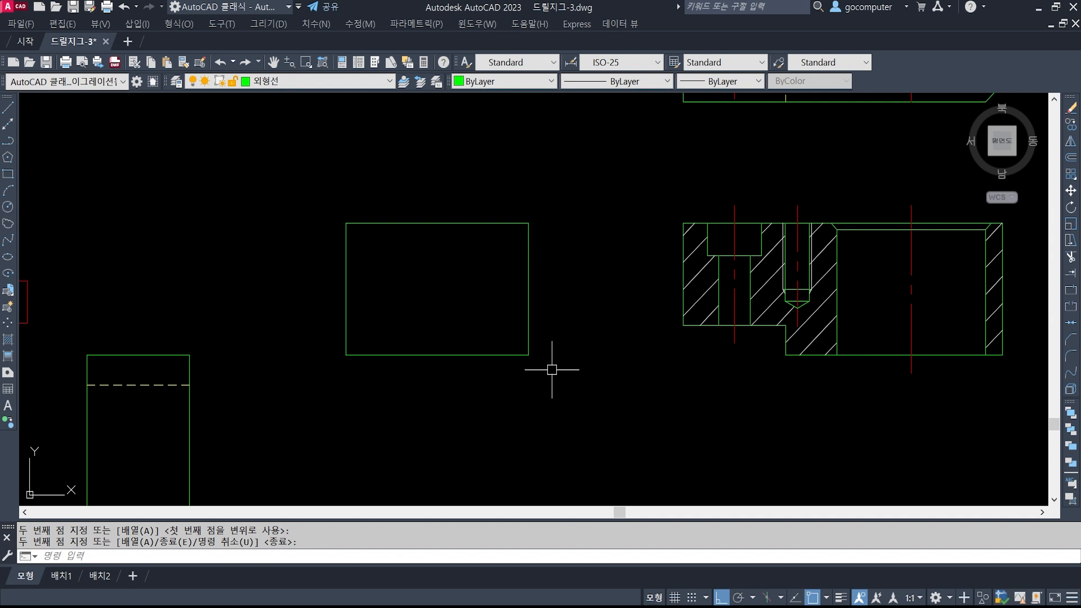
# Draw a horizontal projection line from the section view's lower-left step corner leftward across the side view rectangle
pyautogui.write('l')
pyautogui.press('Return')
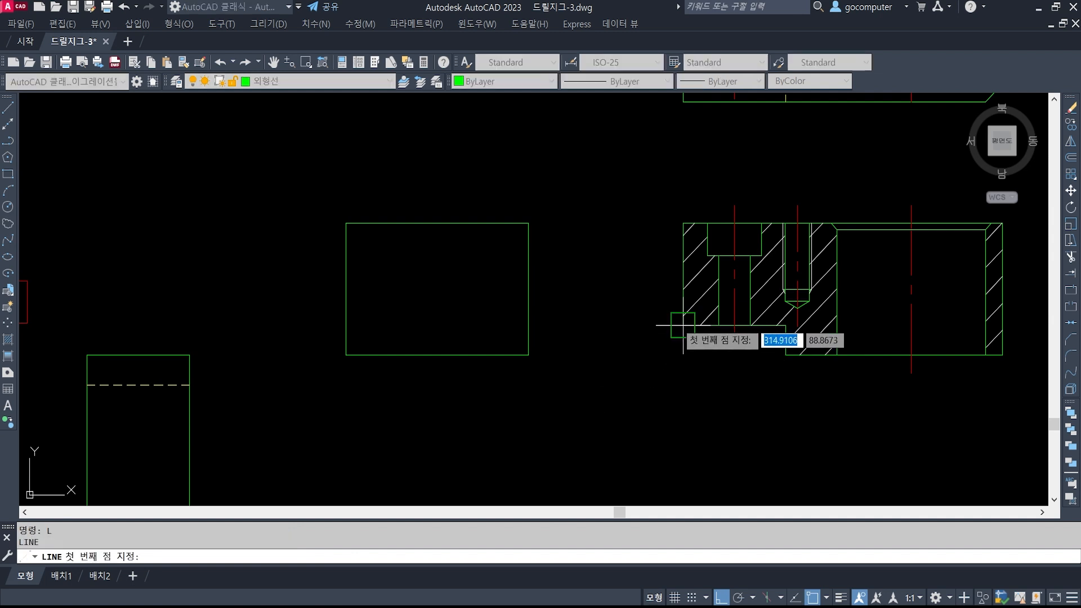
pyautogui.click(683, 325)
pyautogui.click(284, 319)
pyautogui.press('Return')
# Trim the horizontal projection line outside the side view rectangle's left and right edges
pyautogui.write('tr')
pyautogui.press('Return')
pyautogui.click(572, 340)
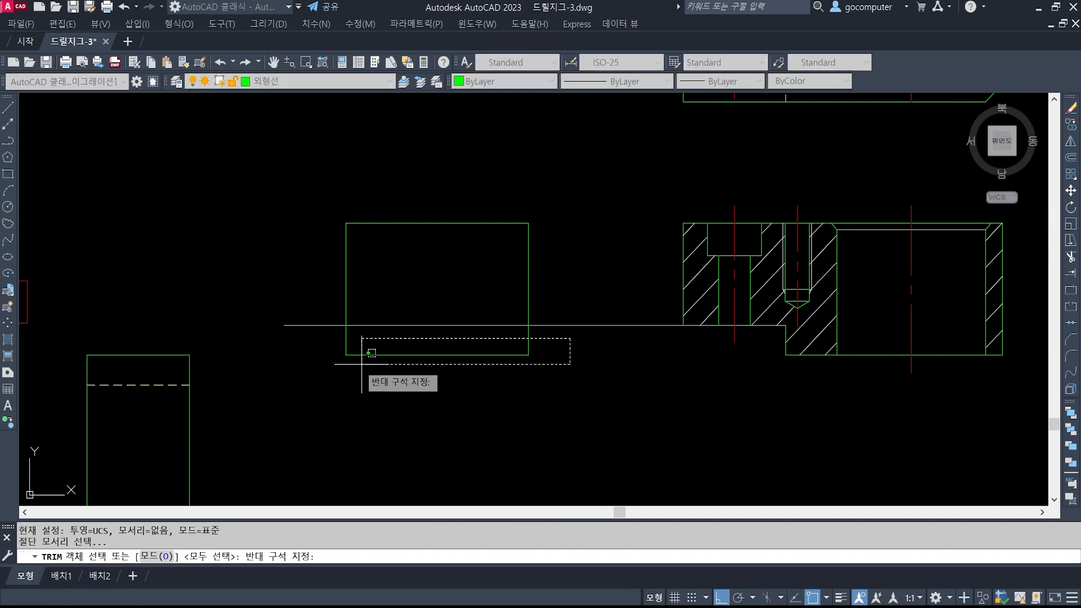
pyautogui.click(282, 370)
pyautogui.press('Return')
pyautogui.click(317, 325)
pyautogui.click(555, 325)
pyautogui.press('Return')
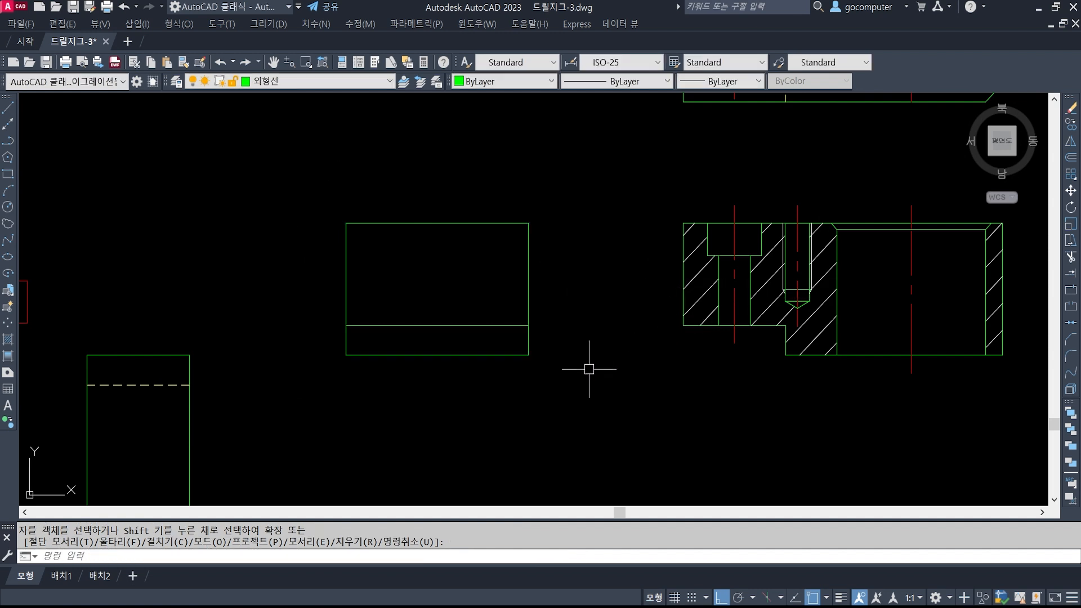
# Draw a vertical line through the middle of the side view from its top edge to its bottom edge
pyautogui.write('l')
pyautogui.press('Return')
pyautogui.click(445, 231)
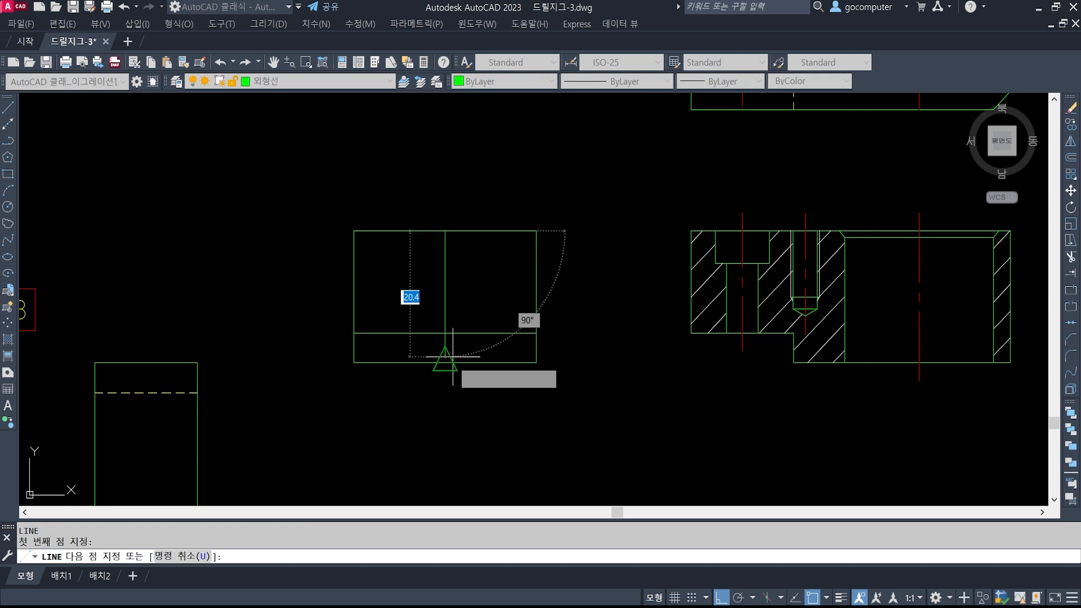
pyautogui.click(453, 356)
pyautogui.press('Return')
# Offset the side view's middle vertical line 10 mm to the left for the hole axis
pyautogui.scroll(-3, 553, 362)
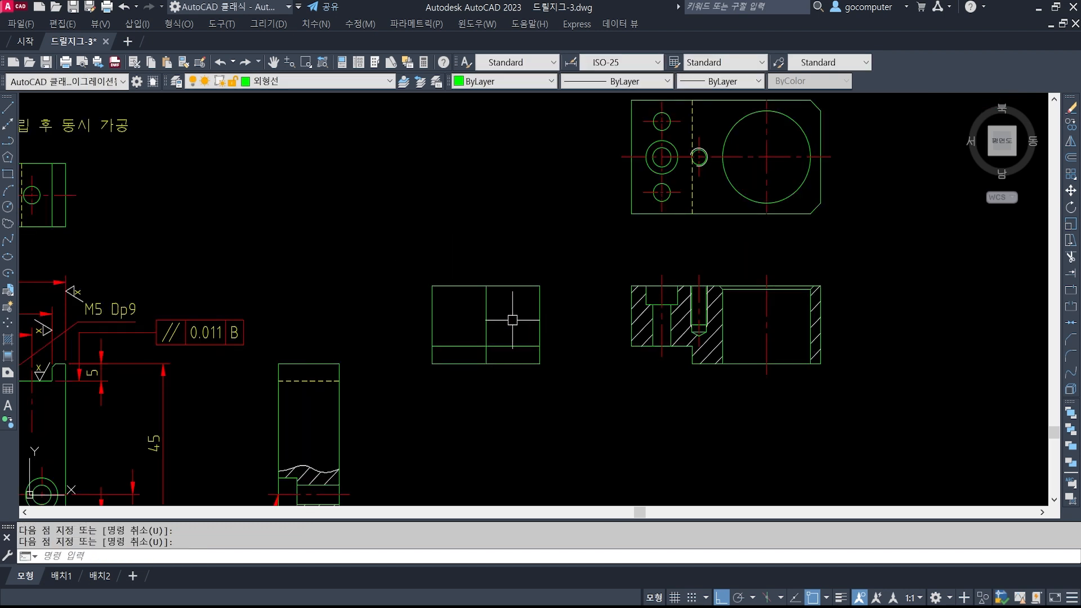
pyautogui.moveTo(513, 320); pyautogui.dragTo(519, 342, button='middle')
pyautogui.scroll(2, 472, 355)
pyautogui.moveTo(707, 274); pyautogui.dragTo(612, 384, button='middle')
pyautogui.moveTo(443, 428); pyautogui.dragTo(548, 321, button='middle')
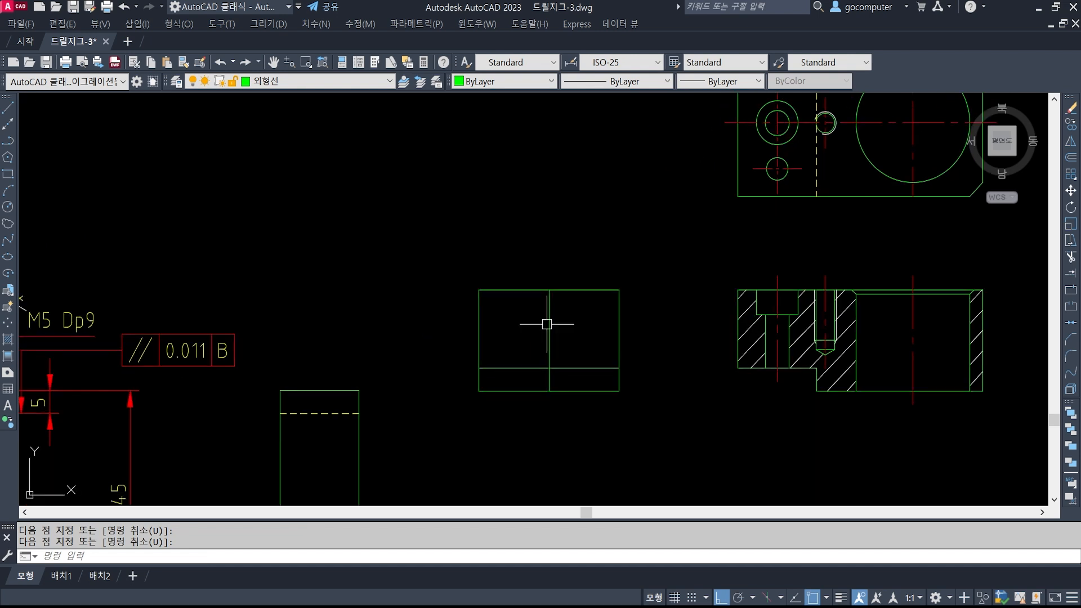
pyautogui.scroll(2, 549, 338)
pyautogui.press('Return')
pyautogui.write('10')
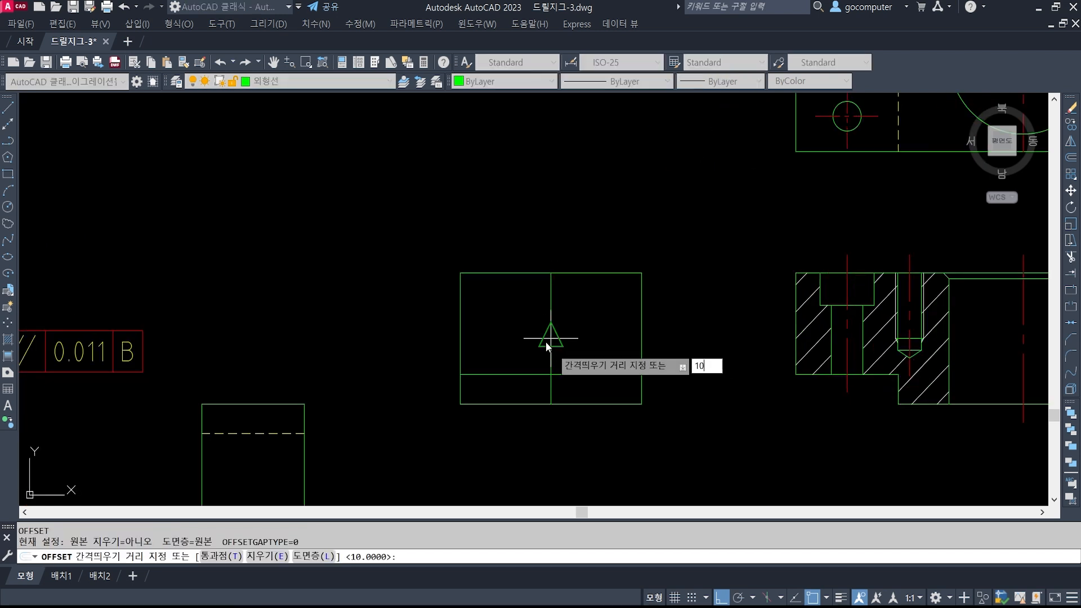
pyautogui.press('Return')
pyautogui.click(549, 318)
pyautogui.click(510, 346)
pyautogui.press('Return')
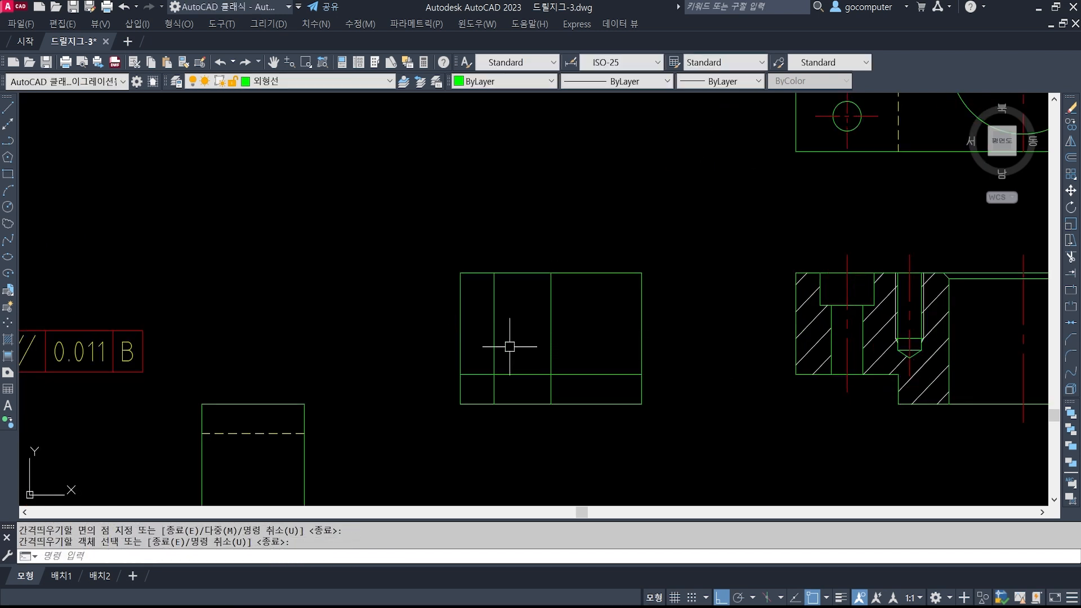
# Offset the side view's left hole axis 2.5 mm to both sides for the hole edges
pyautogui.write('o')
pyautogui.press('Return')
pyautogui.write('2.5')
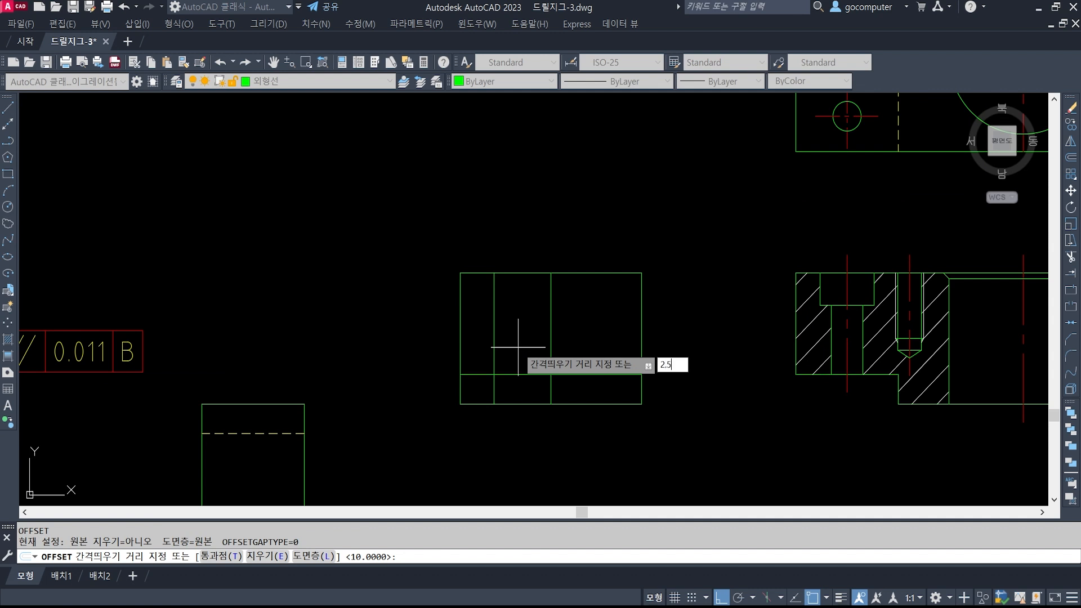
pyautogui.press('Return')
pyautogui.click(494, 315)
pyautogui.click(505, 321)
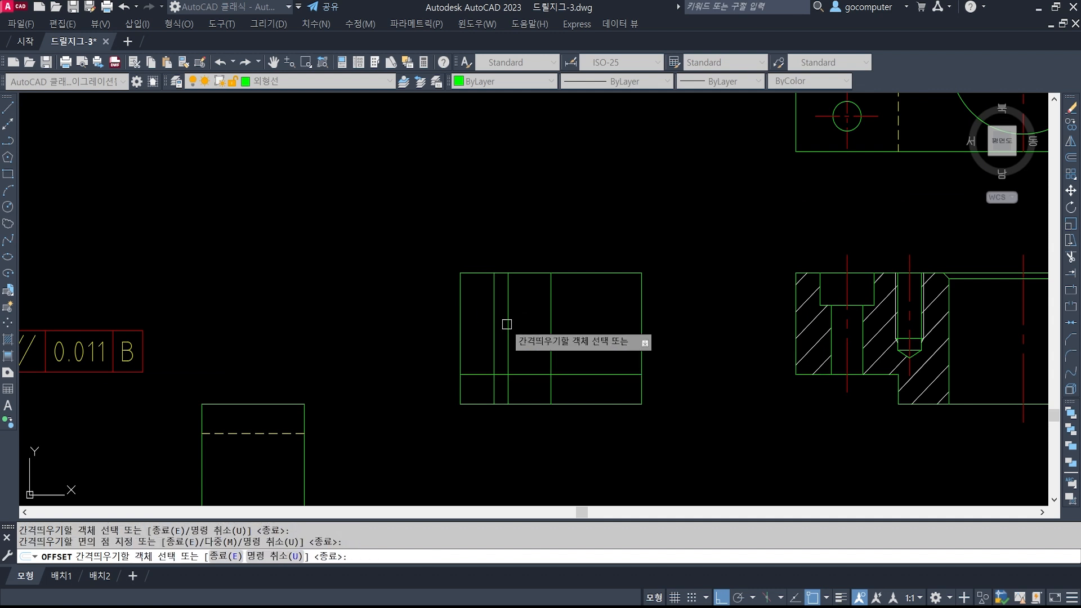
pyautogui.click(494, 315)
pyautogui.press('Escape')
# Trim the two hole edge lines below the side view's horizontal step line
pyautogui.scroll(3, 478, 377)
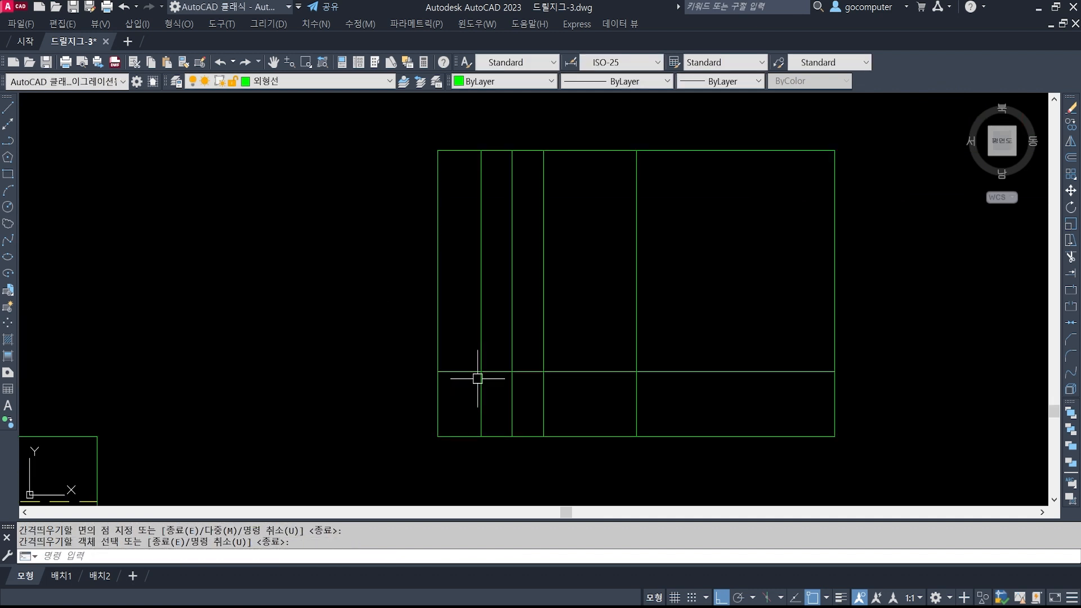
pyautogui.write('tr')
pyautogui.press('Return')
pyautogui.scroll(2, 507, 395)
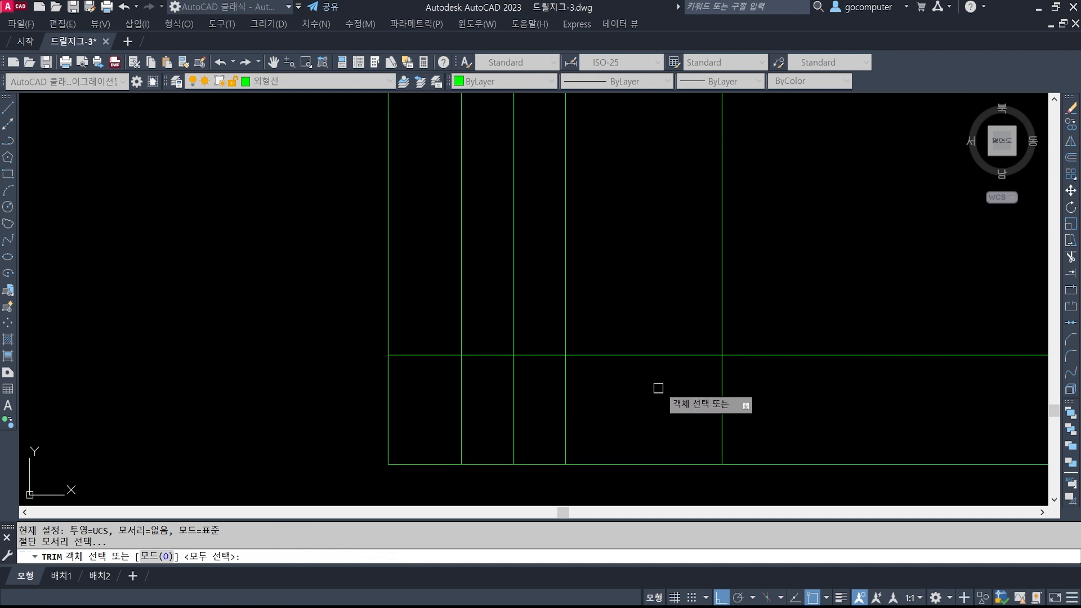
pyautogui.click(599, 354)
pyautogui.press('Return')
pyautogui.click(566, 382)
pyautogui.click(461, 382)
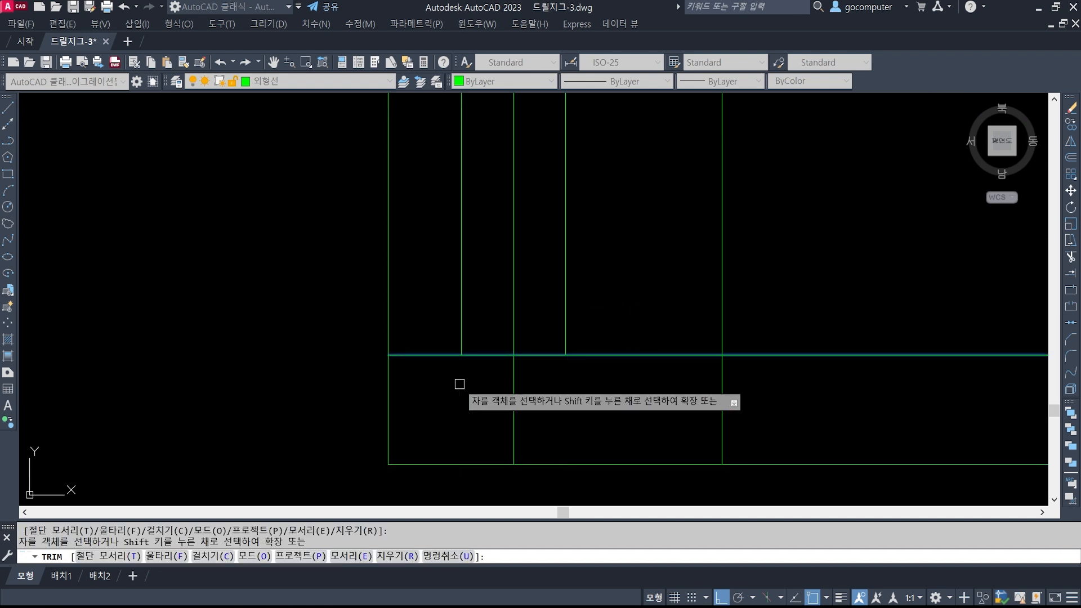
pyautogui.press('Return')
# Trim the left hole axis below the side view's horizontal step line
pyautogui.scroll(-5, 457, 381)
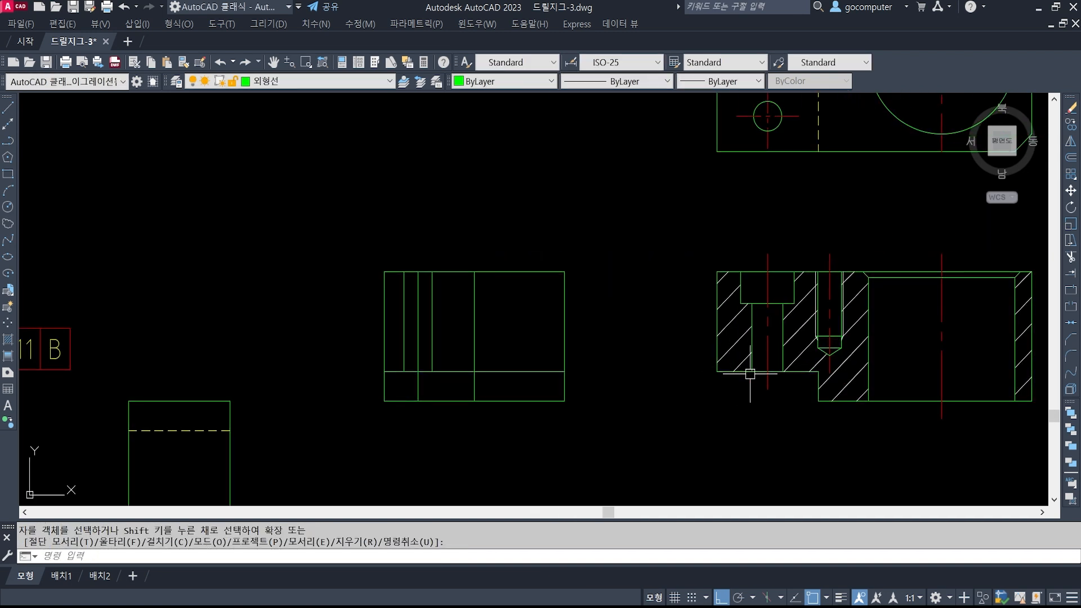
pyautogui.moveTo(438, 390)
pyautogui.mouseDown(button='middle')
pyautogui.moveTo(533, 425)
pyautogui.moveTo(559, 402)
pyautogui.mouseUp(button='middle')
pyautogui.scroll(2, 539, 407)
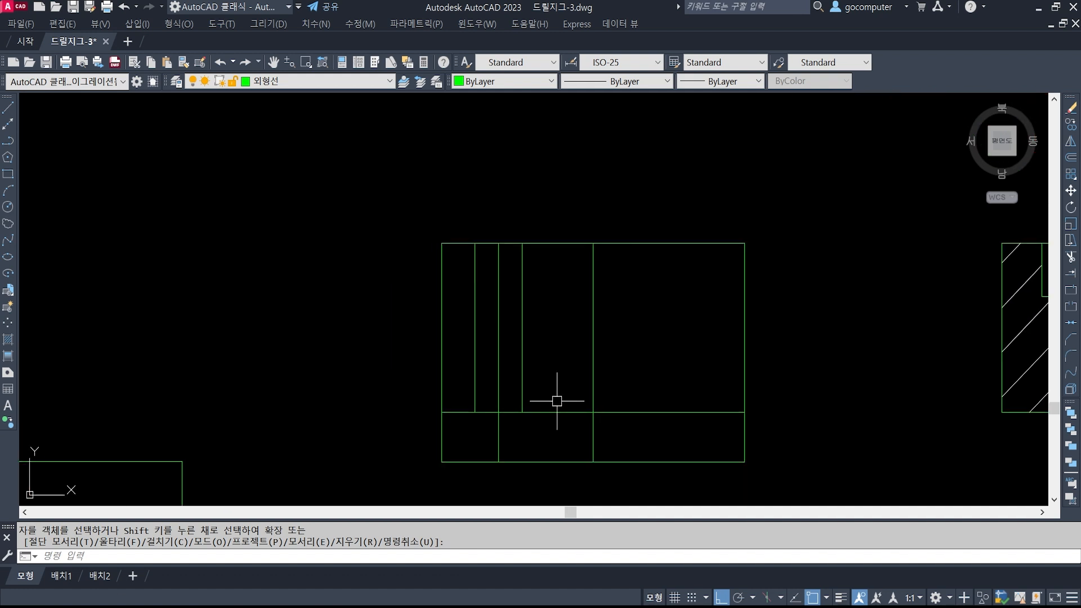
pyautogui.press('Return')
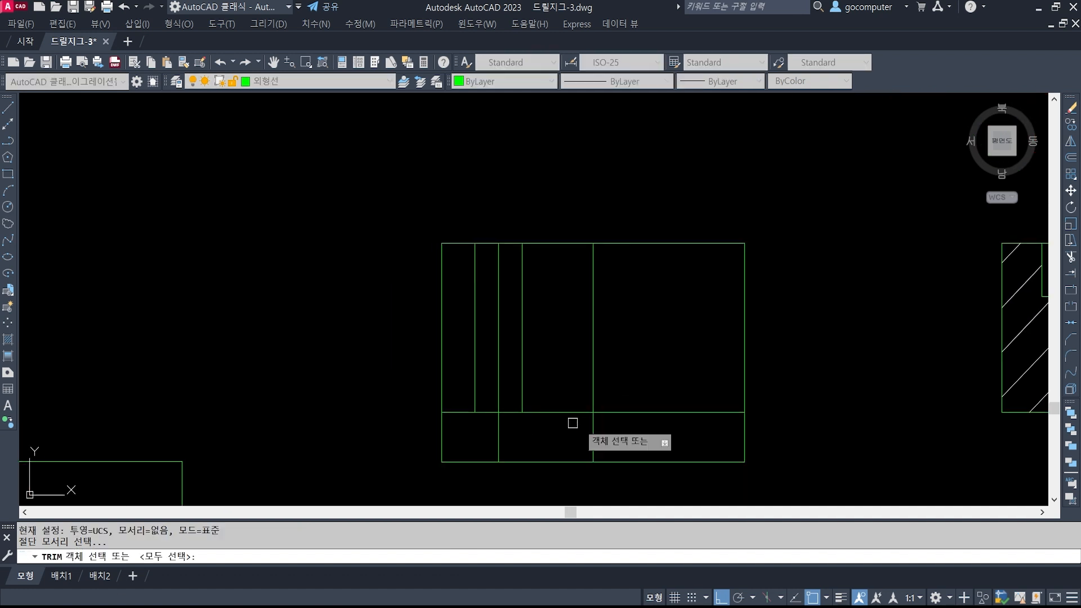
pyautogui.click(538, 413)
pyautogui.press('Return')
pyautogui.press('Return')
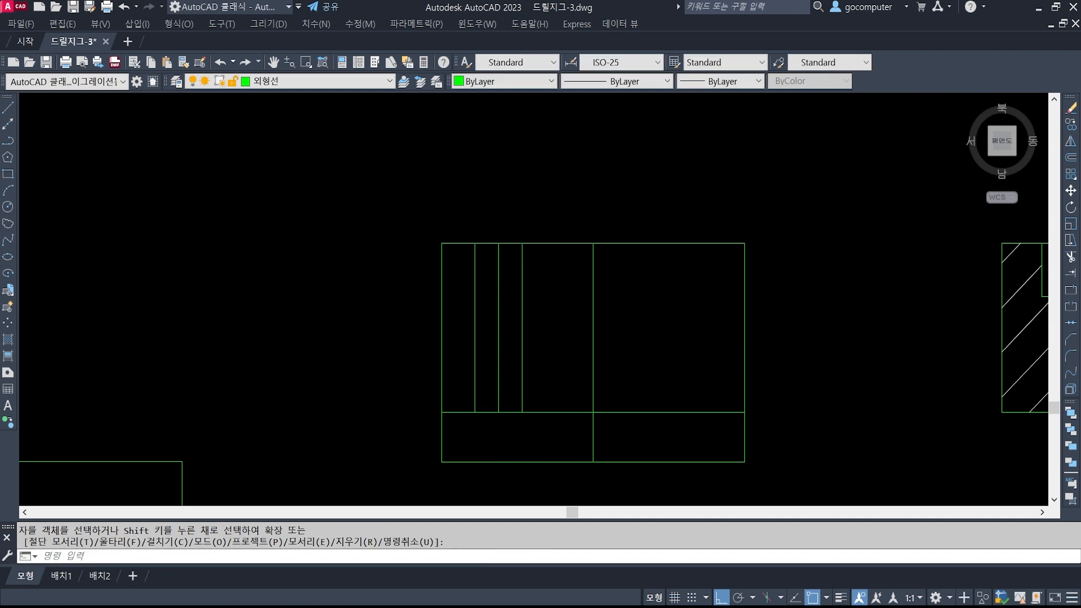
# Lengthen the left hole axis in the side view by 3 mm at both ends
pyautogui.scroll(-3, 517, 420)
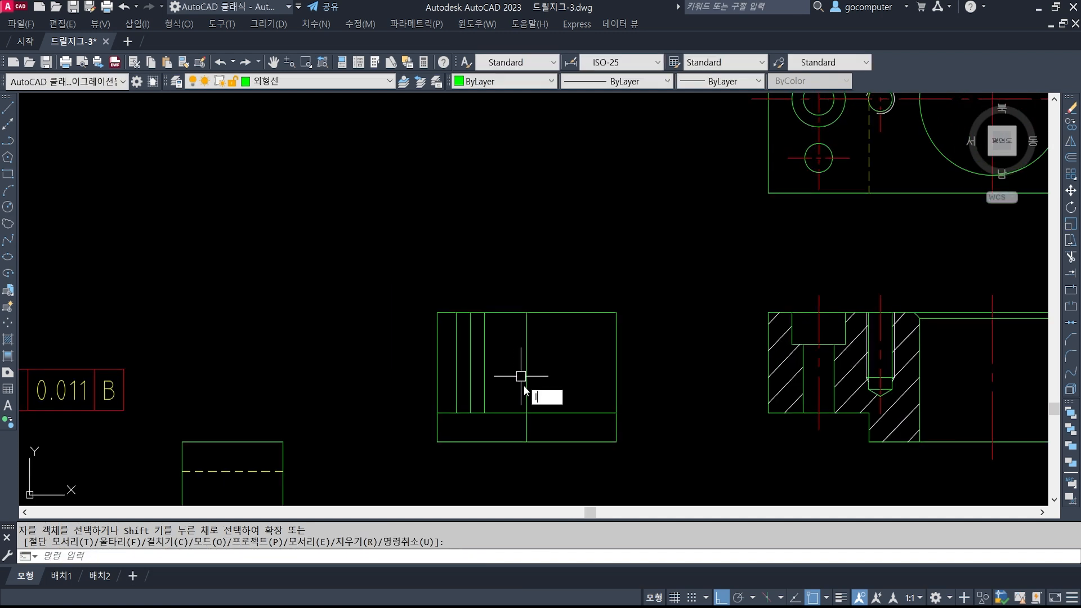
pyautogui.write('len')
pyautogui.press('Return')
pyautogui.write('de')
pyautogui.press('Return')
pyautogui.write('3')
pyautogui.press('Return')
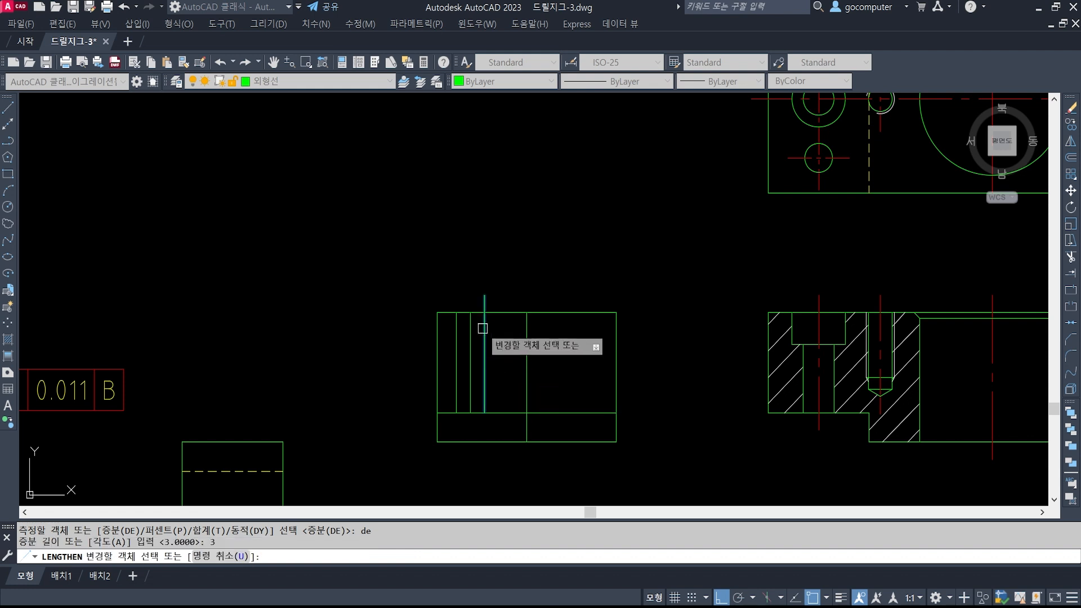
pyautogui.click(471, 379)
pyautogui.press('Return')
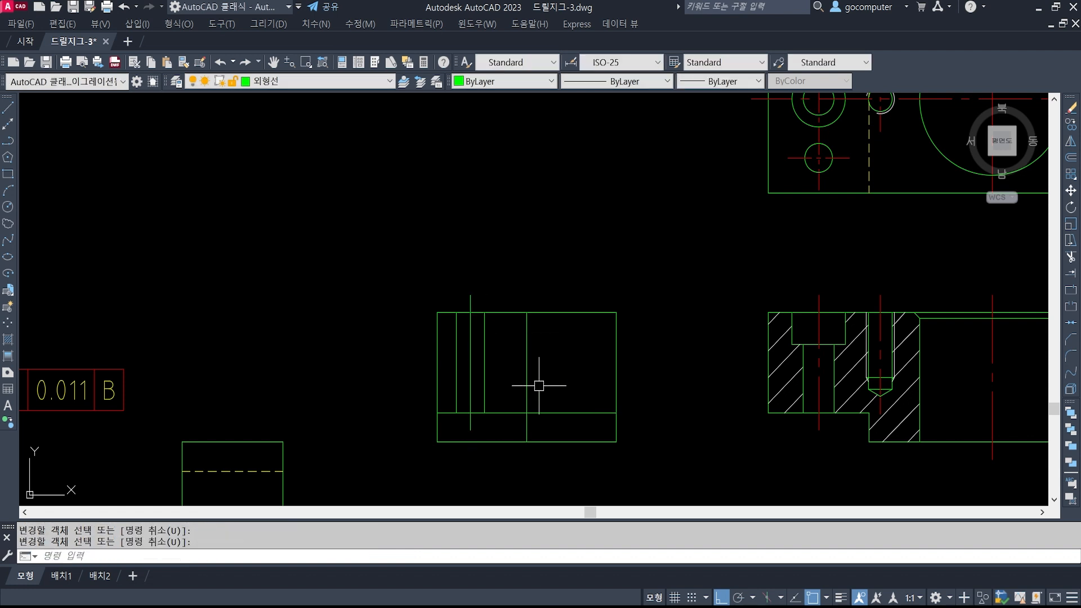
# Match the left hole axis's properties to the section view's counterbored hole centre line
pyautogui.write('ma')
pyautogui.press('Return')
pyautogui.click(820, 298)
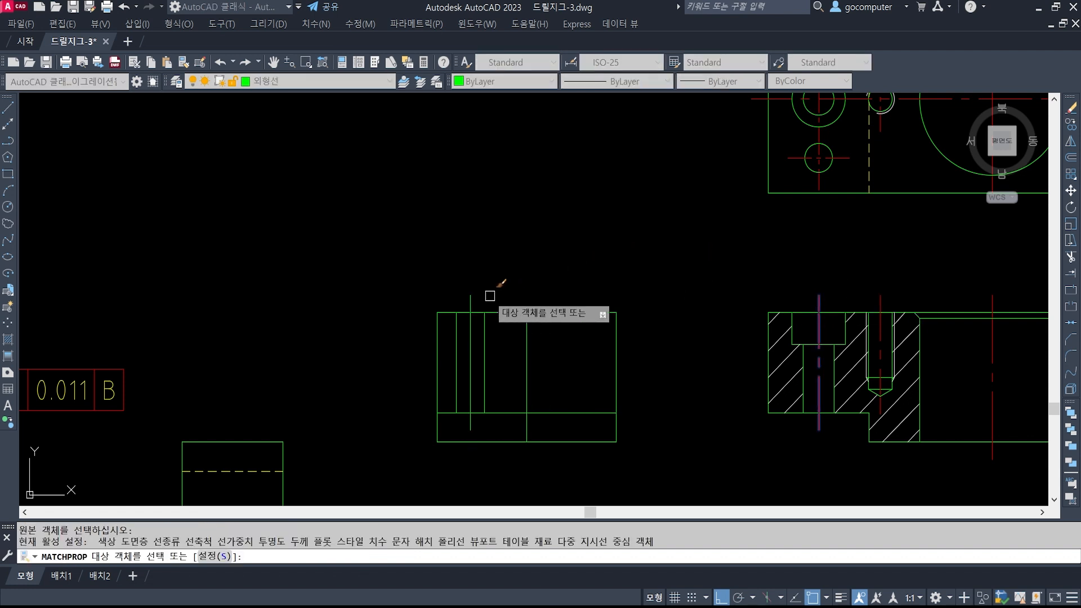
pyautogui.click(471, 298)
pyautogui.press('Return')
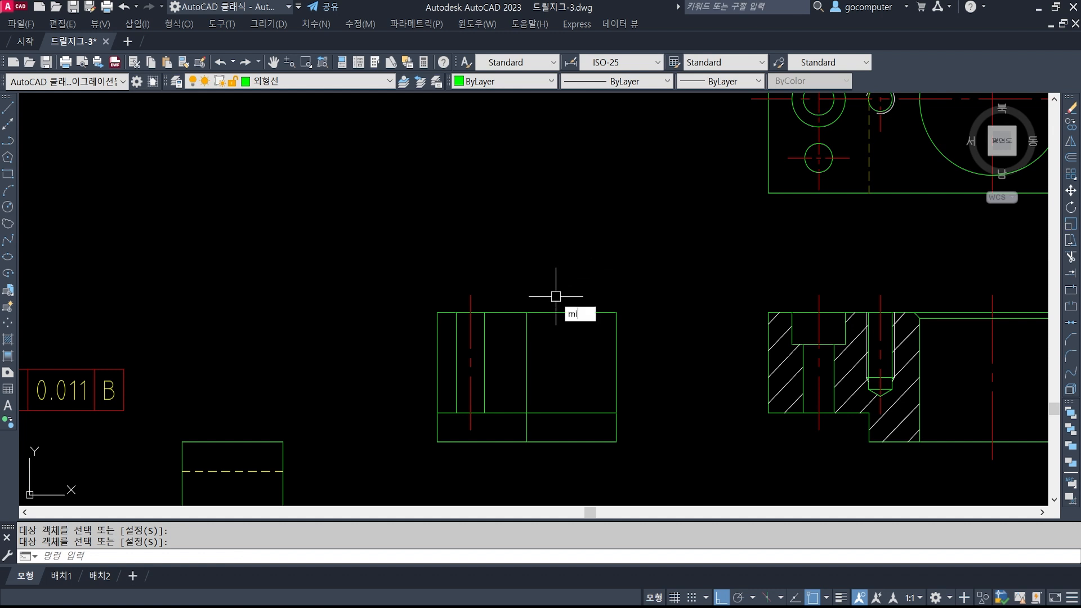
# Mirror the left hole's centre line about the side view's vertical middle axis, keeping the original
pyautogui.write('mi')
pyautogui.press('Return')
pyautogui.click(471, 298)
pyautogui.press('Return')
pyautogui.click(526, 307)
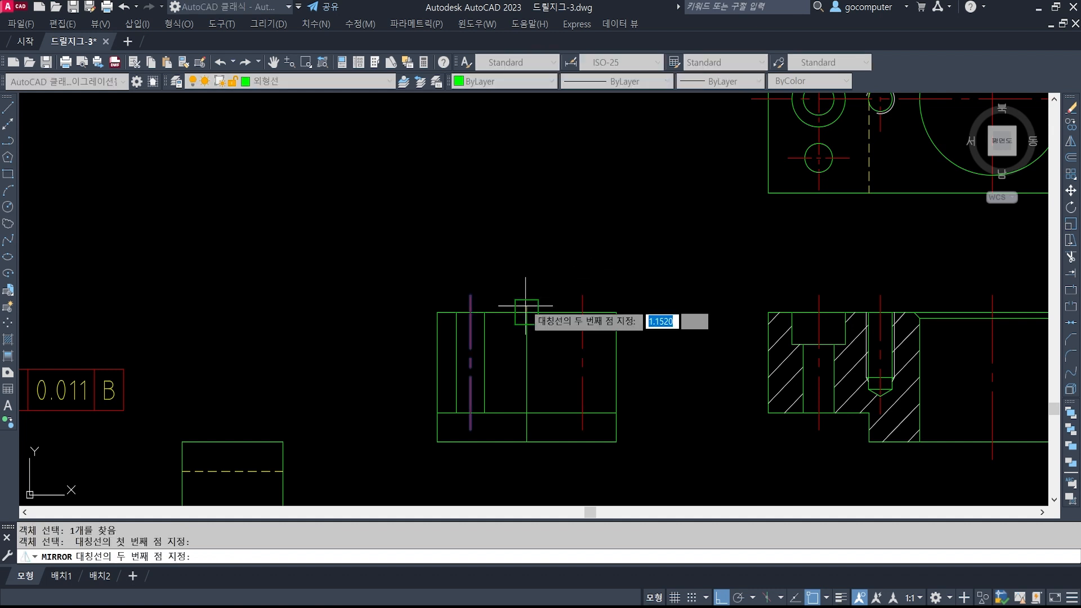
pyautogui.click(529, 266)
pyautogui.press('Return')
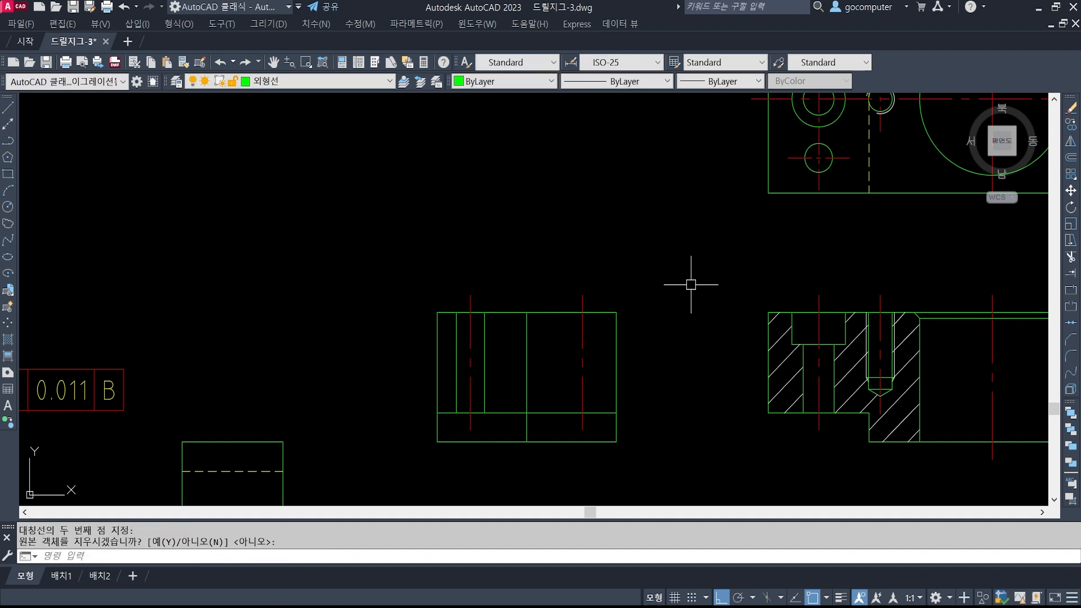
# Lengthen the side view's middle vertical line by 3 mm at both ends
pyautogui.click(528, 358)
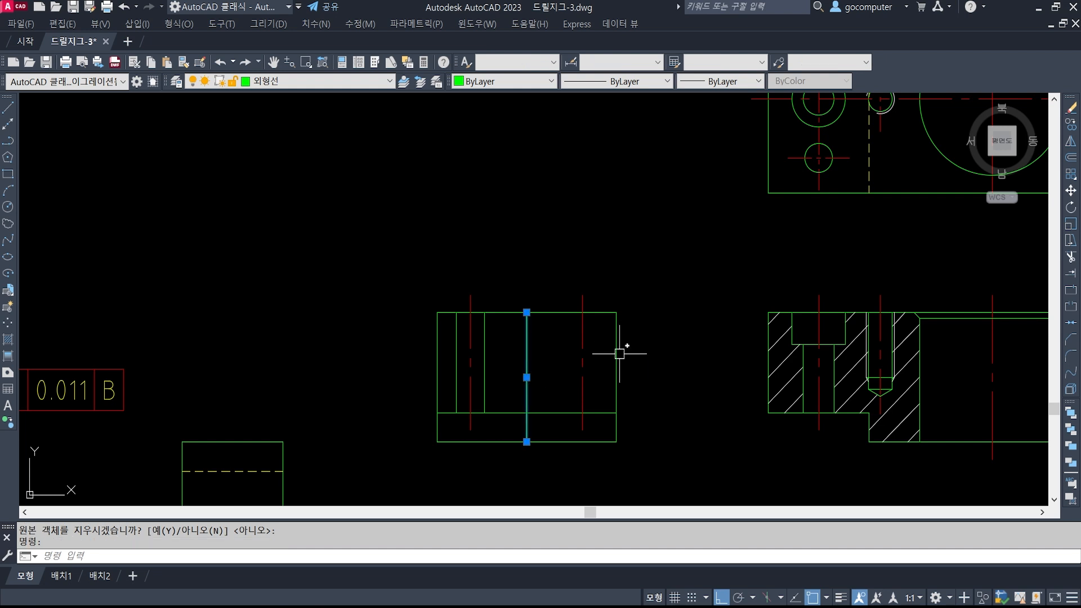
pyautogui.press('Escape')
pyautogui.press('Escape')
pyautogui.write('len')
pyautogui.press('Return')
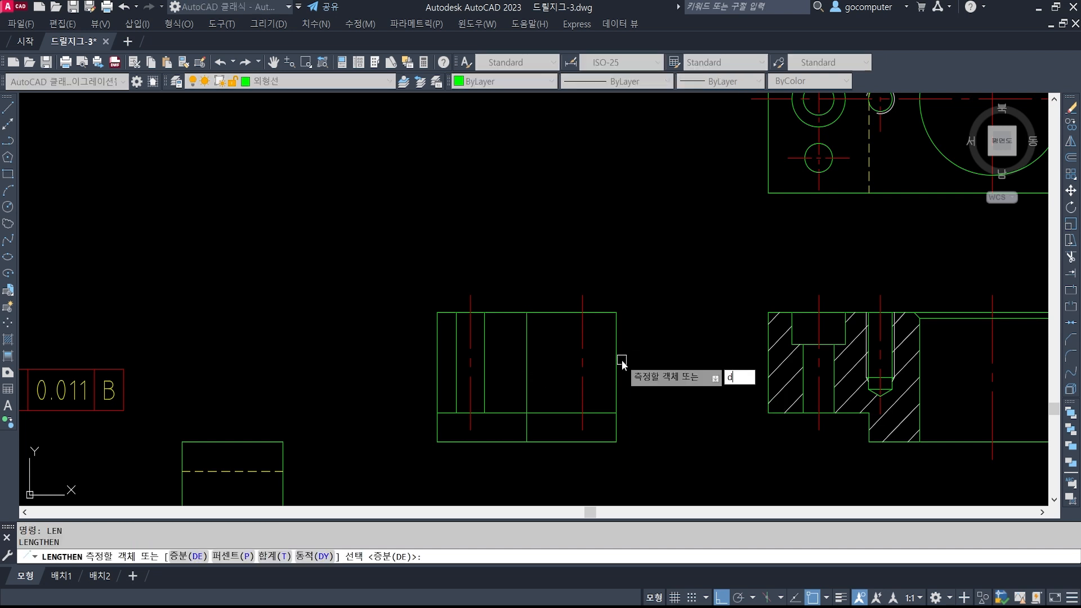
pyautogui.write('de')
pyautogui.press('Return')
pyautogui.write('3')
pyautogui.press('Return')
pyautogui.click(526, 333)
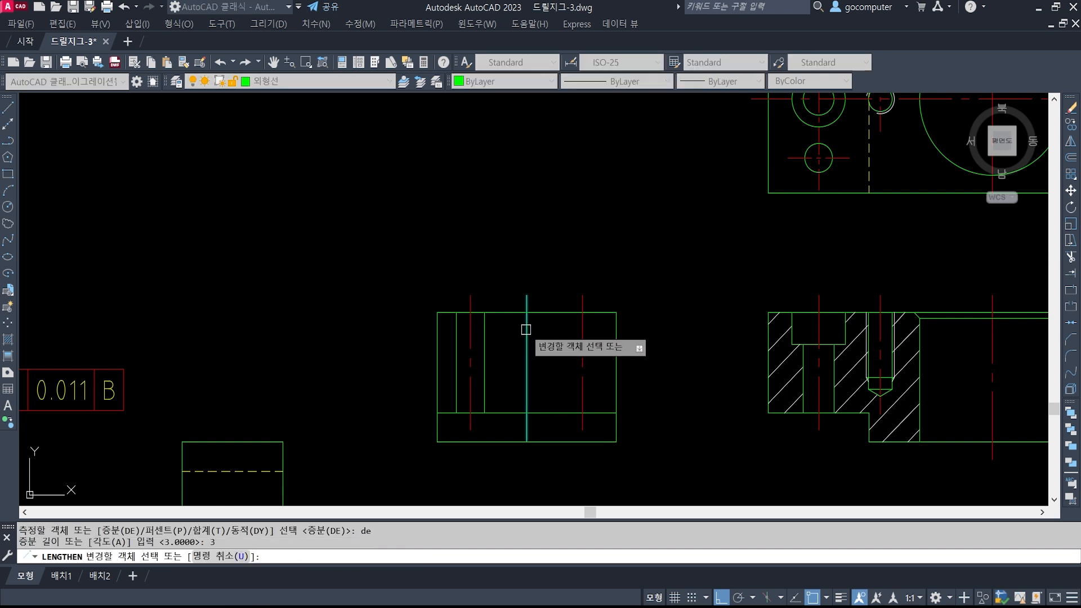
pyautogui.click(527, 401)
pyautogui.press('Return')
# Match the side view's middle vertical line to the properties of the right hole's centre line
pyautogui.write('ma')
pyautogui.press('Return')
pyautogui.click(583, 299)
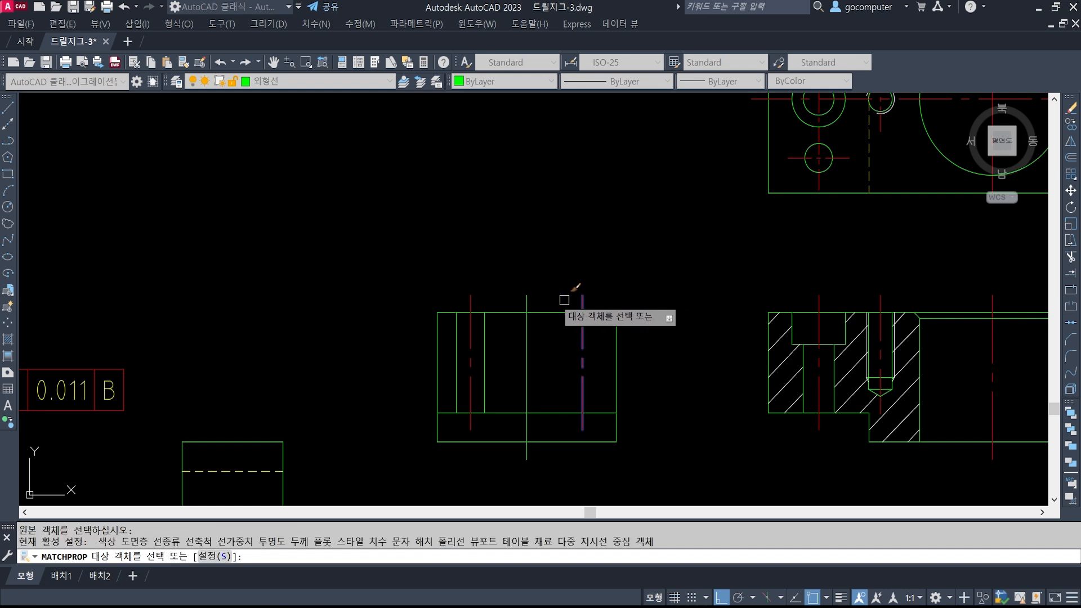
pyautogui.click(528, 301)
# On the 가는실선 layer, draw a wavy spline break line right of the left hole, from the side view's top edge to its step line, with ortho off
pyautogui.moveTo(505, 442); pyautogui.dragTo(586, 406, button='middle')
pyautogui.scroll(3, 574, 399)
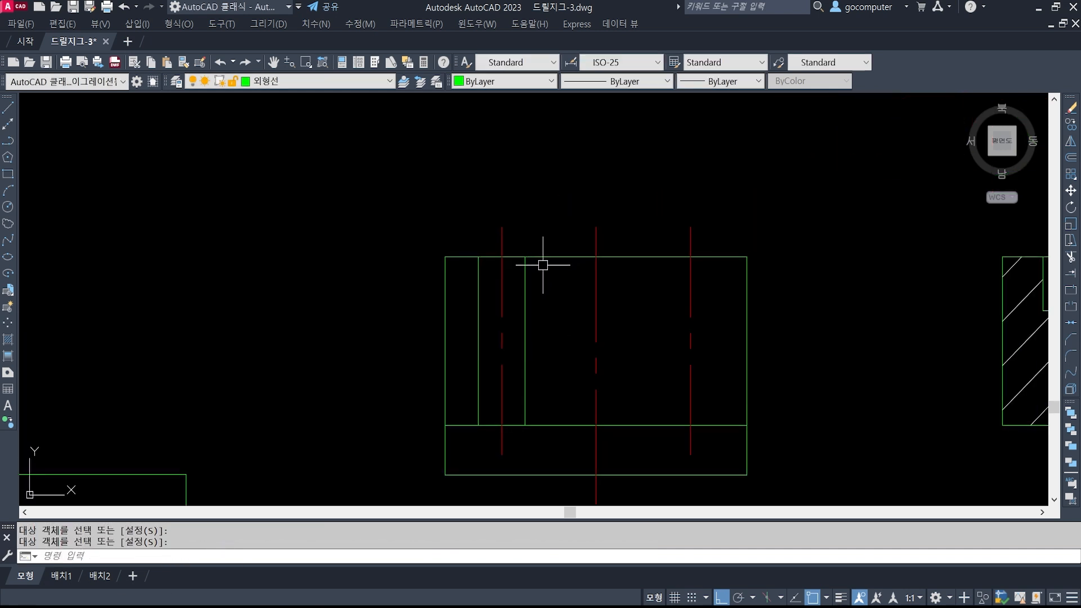
pyautogui.click(333, 81)
pyautogui.click(307, 105)
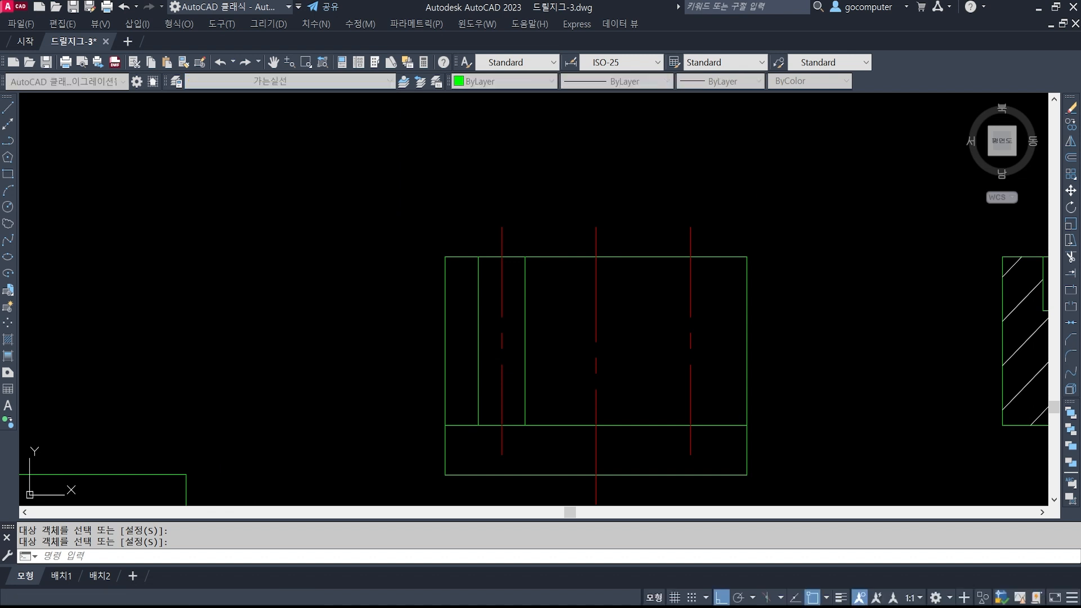
pyautogui.write('spl')
pyautogui.press('Return')
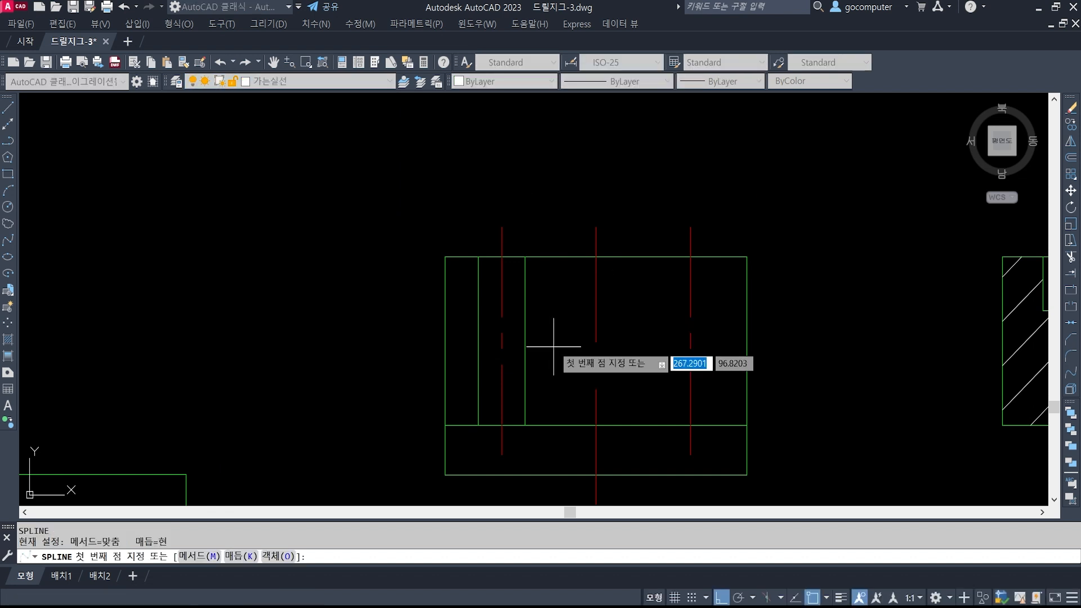
pyautogui.keyDown('shift'); pyautogui.rightClick(556, 345); pyautogui.keyUp('shift')
pyautogui.click(563, 302)
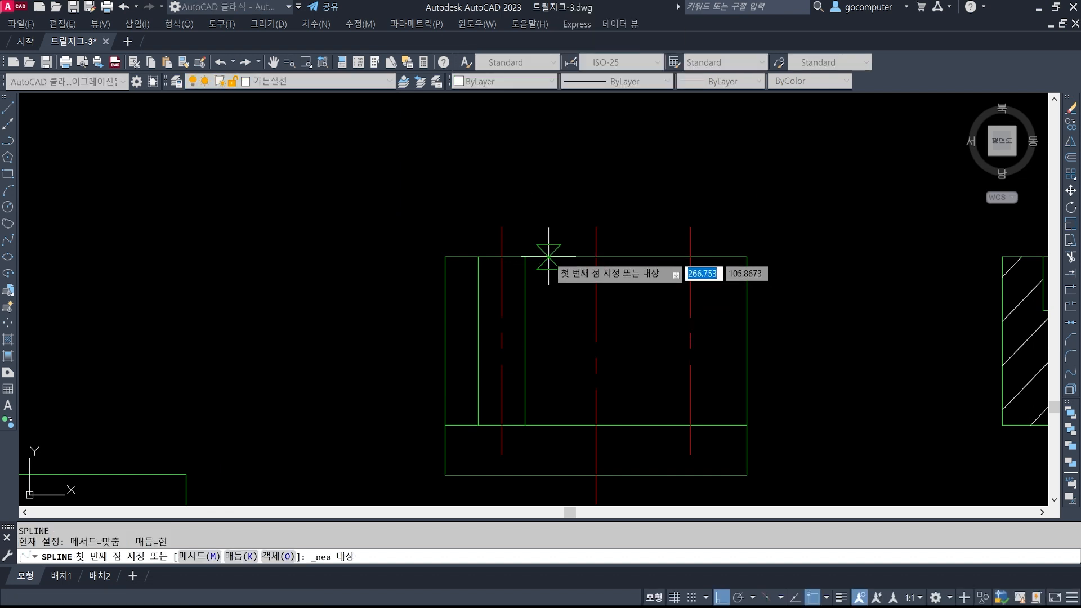
pyautogui.click(546, 257)
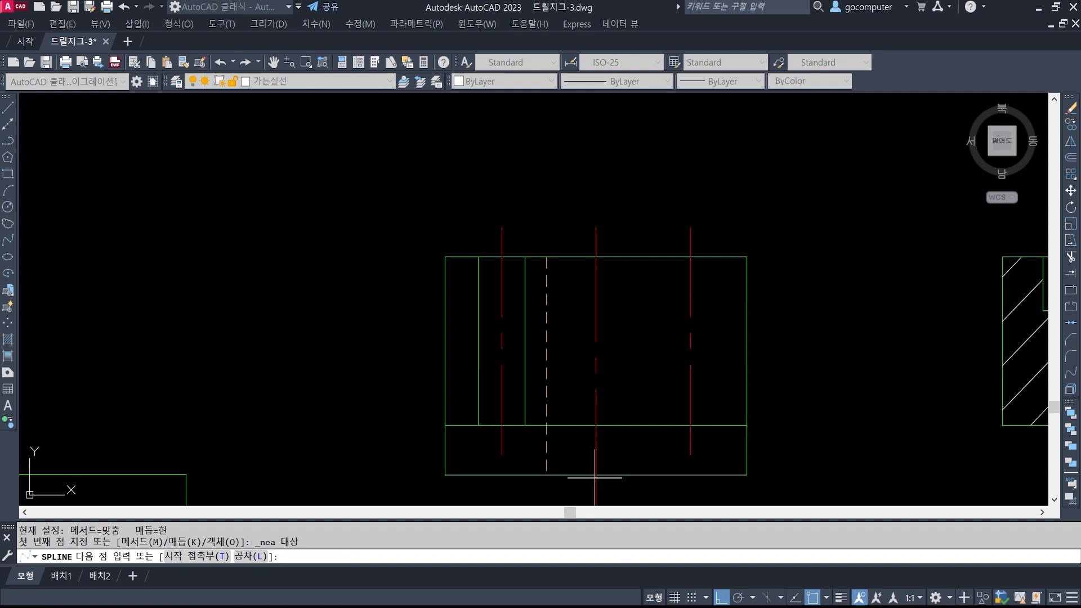
pyautogui.click(722, 598)
pyautogui.click(551, 288)
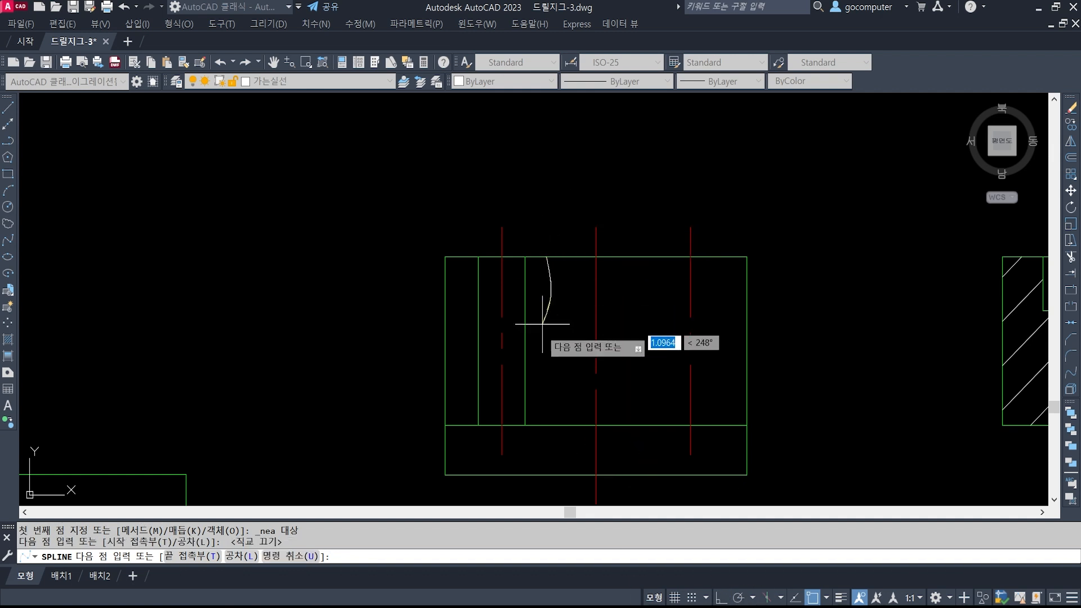
pyautogui.click(546, 373)
pyautogui.click(553, 403)
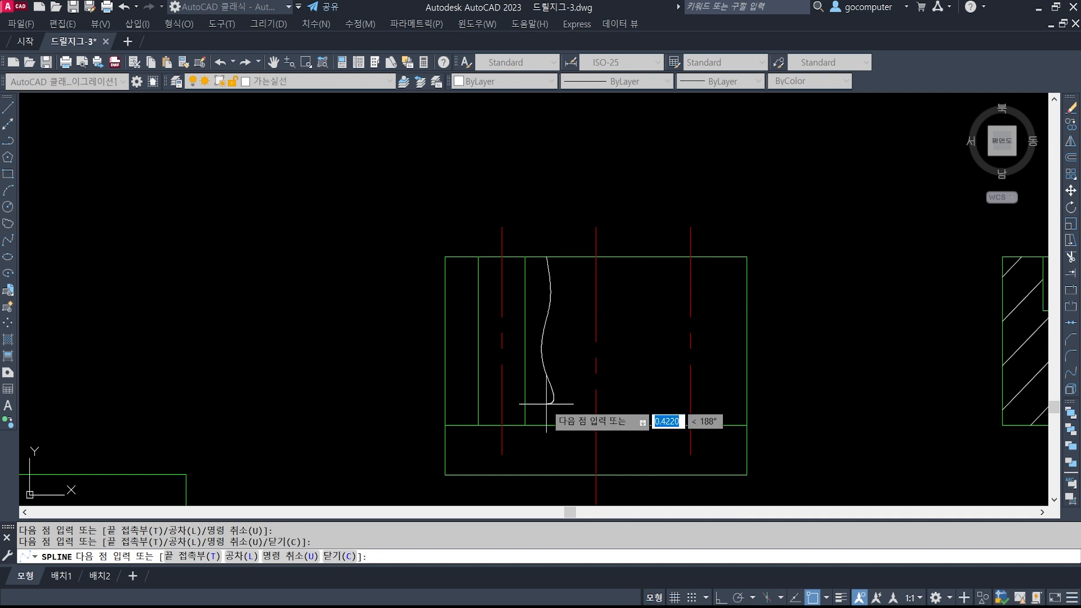
pyautogui.keyDown('shift'); pyautogui.rightClick(547, 404); pyautogui.keyUp('shift')
pyautogui.press('r')
pyautogui.click(545, 425)
pyautogui.press('Return')
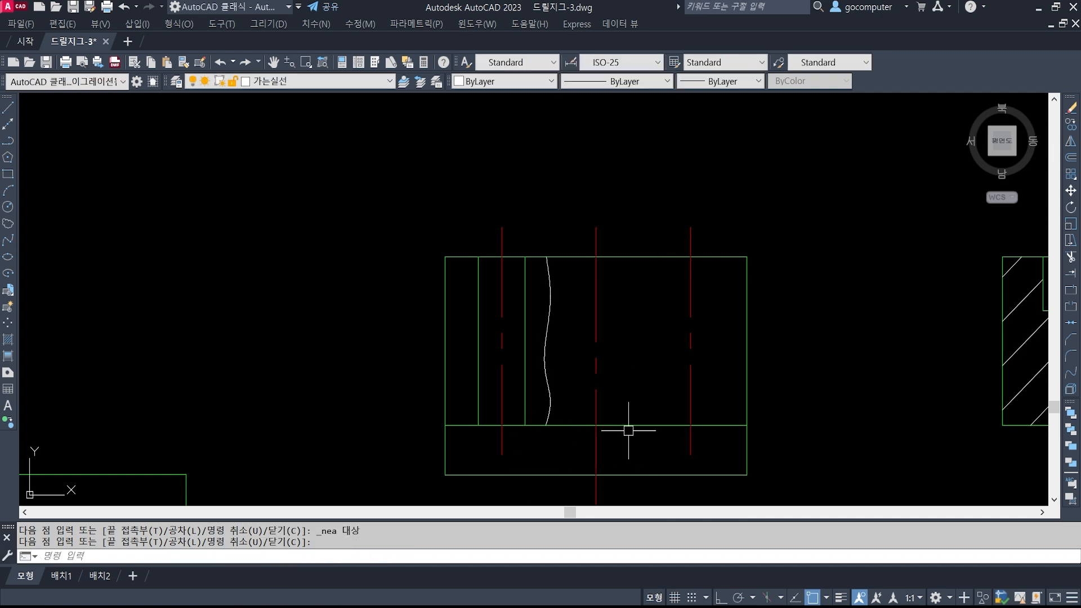
pyautogui.write('h')
pyautogui.press('Return')
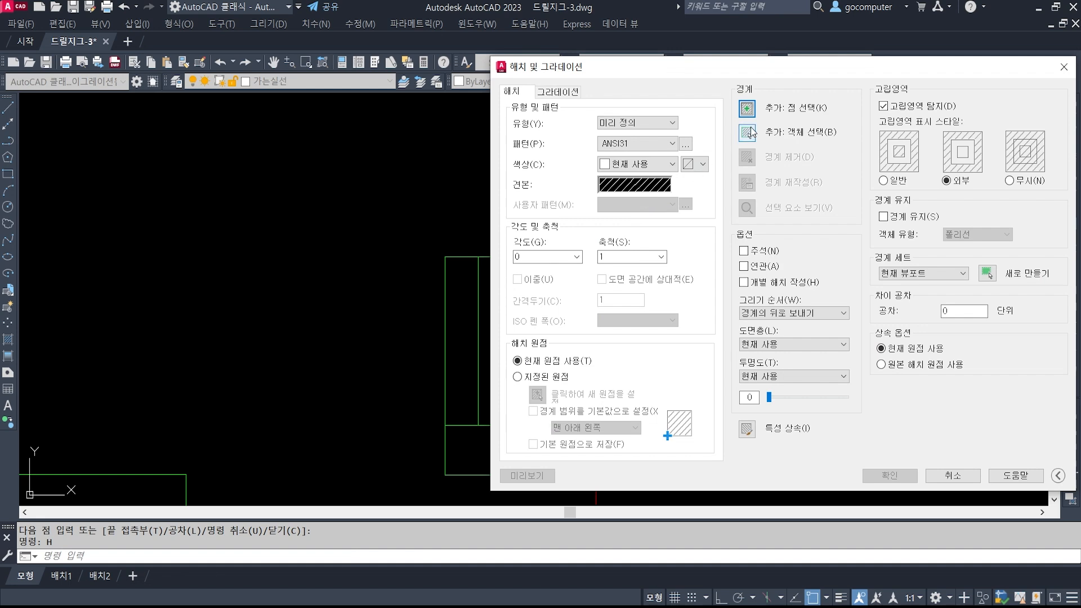
pyautogui.click(747, 108)
pyautogui.click(462, 307)
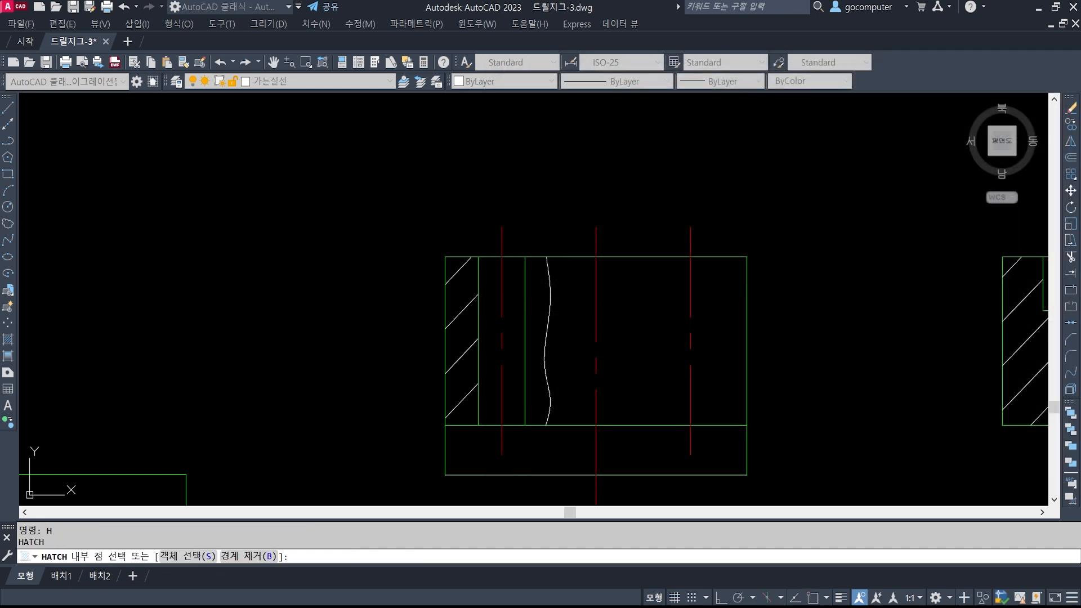
pyautogui.click(539, 307)
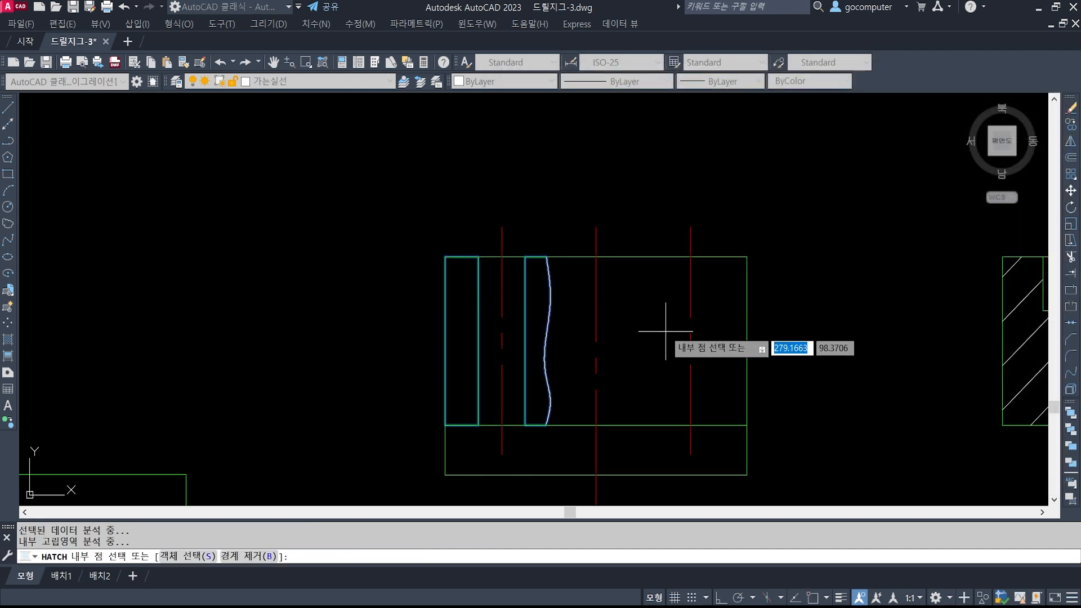
pyautogui.press('Escape')
pyautogui.press('Escape')
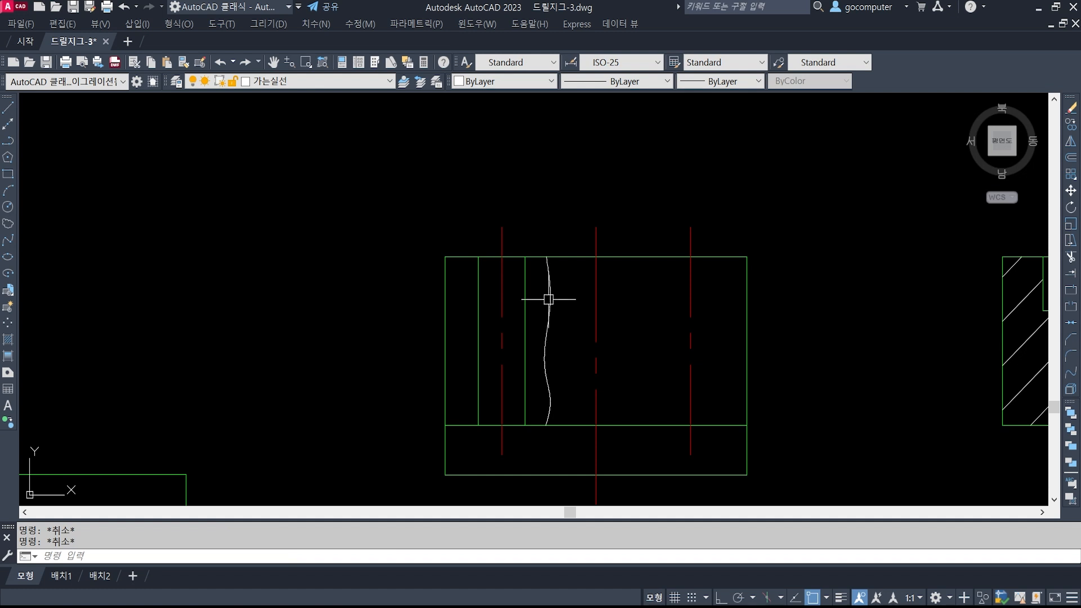
pyautogui.moveTo(549, 299); pyautogui.dragTo(539, 340, button='middle')
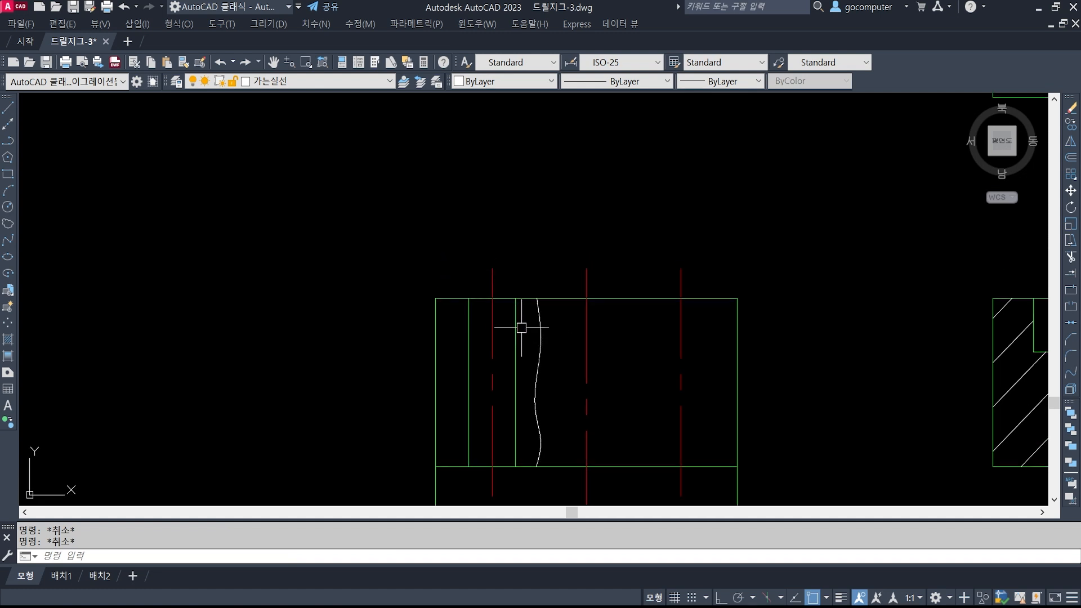
pyautogui.scroll(3, 470, 307)
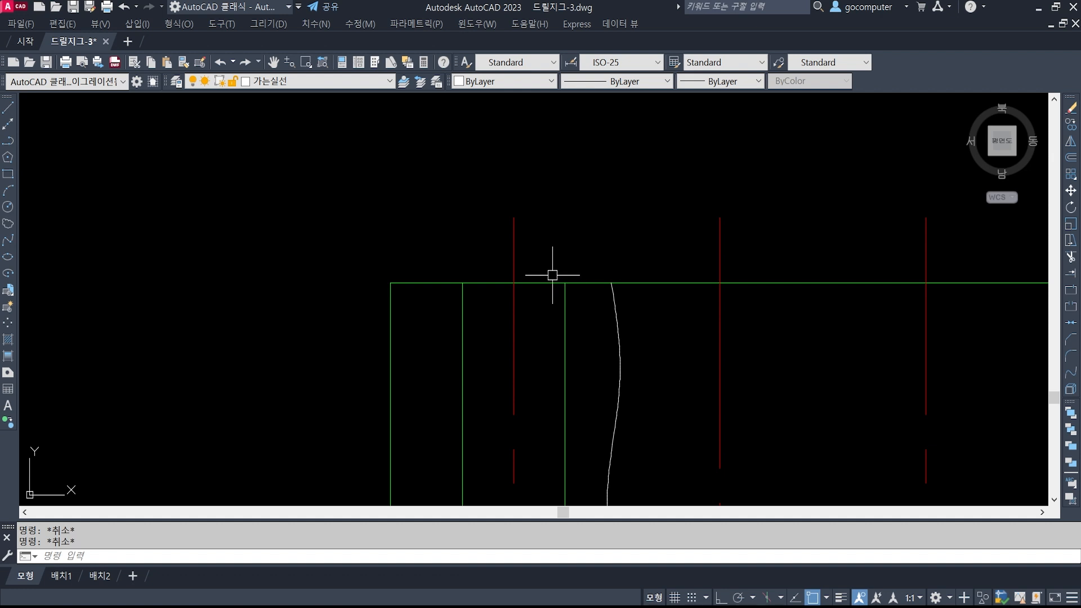
pyautogui.scroll(-4, 565, 291)
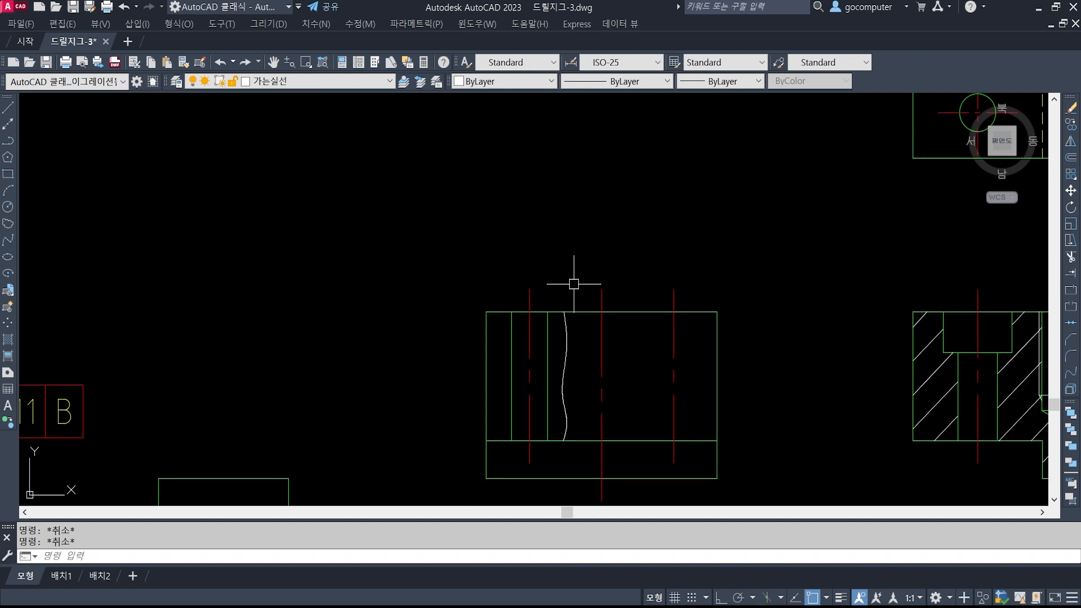
pyautogui.hotkey('ctrl', '2')
pyautogui.keyDown('shift'); pyautogui.moveTo(535, 154); pyautogui.dragTo(535, 266); pyautogui.keyUp('shift')
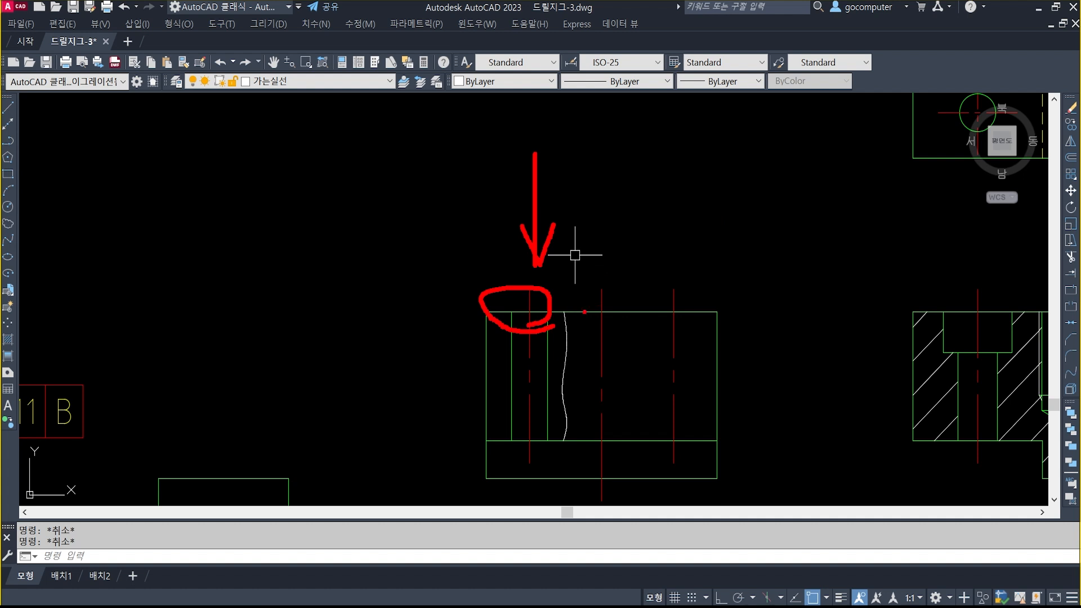
pyautogui.press('Escape')
# Set both chamfer distances to 1 and try to chamfer the left hole's upper-left corner in the side view
pyautogui.scroll(4, 503, 331)
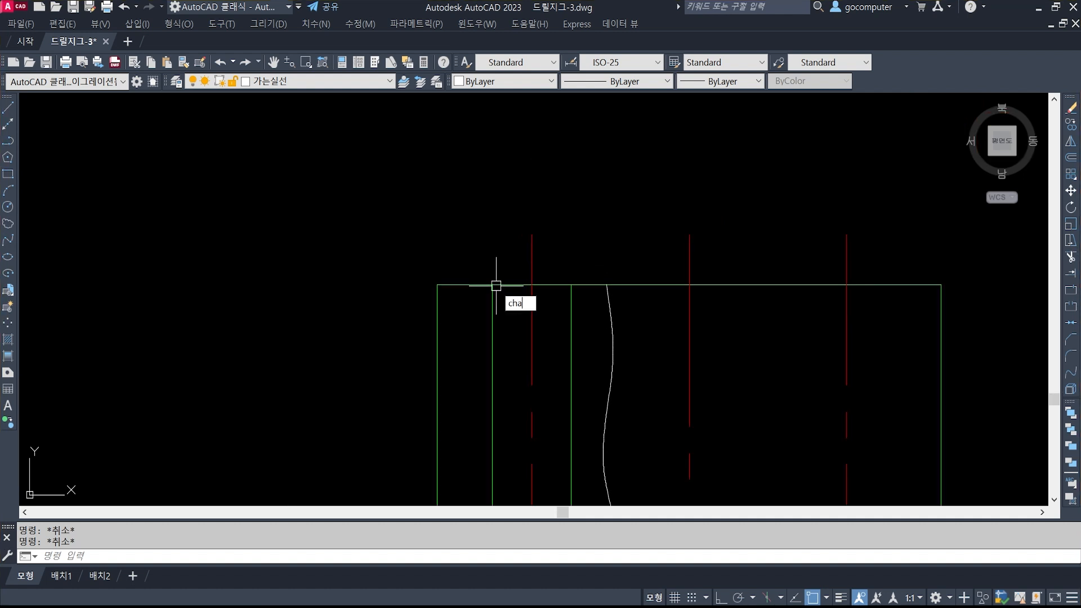
pyautogui.press('Return')
pyautogui.write('d')
pyautogui.press('Return')
pyautogui.write('1')
pyautogui.press('Return')
pyautogui.press('Return')
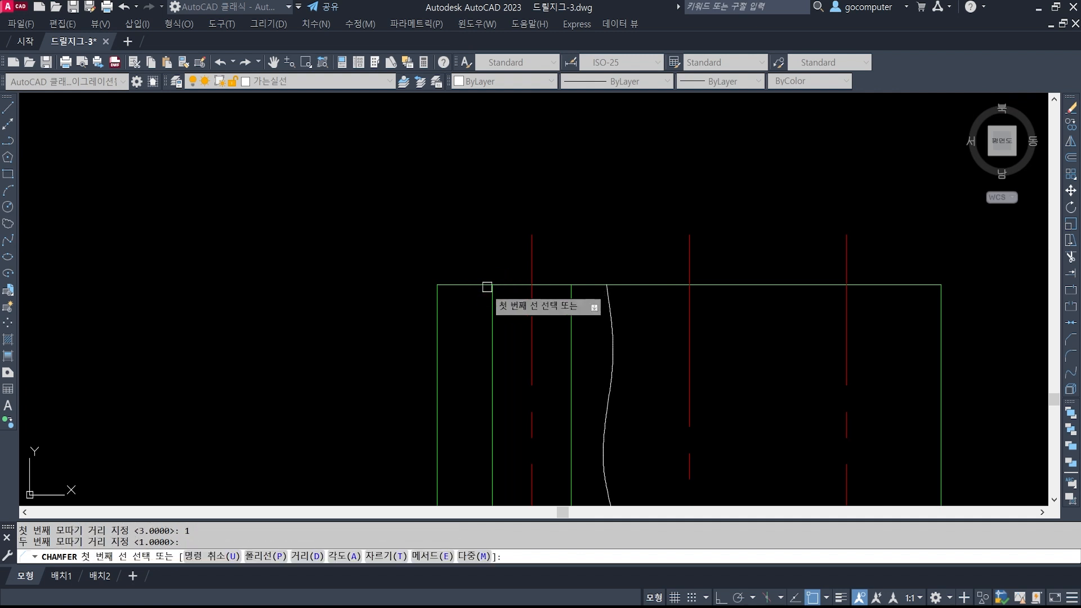
pyautogui.click(479, 286)
pyautogui.click(494, 303)
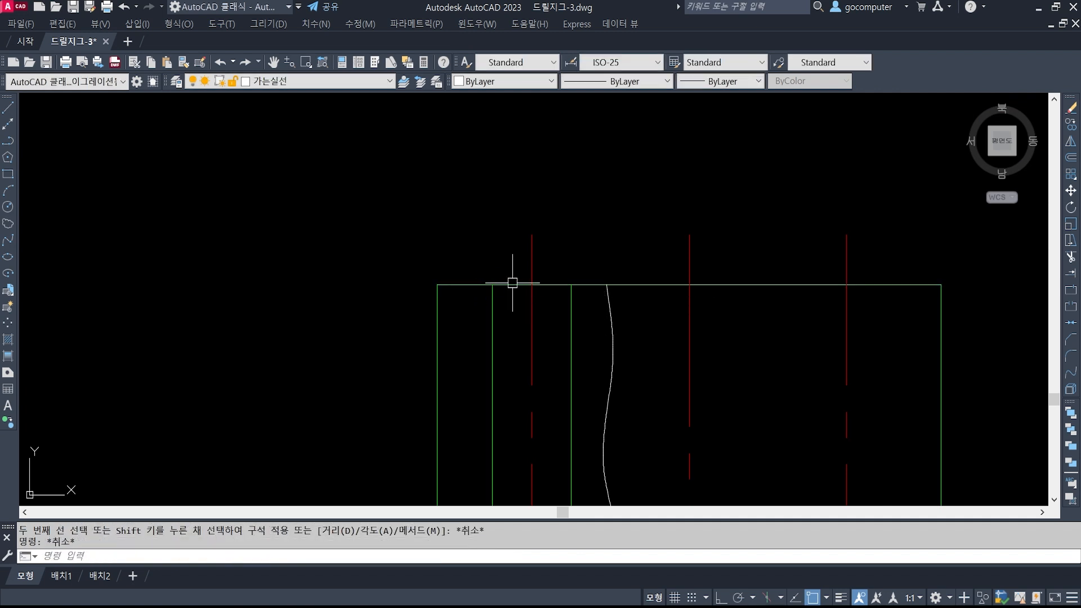
# Set the chamfer to no-trim mode and chamfer both upper corners of the side view's left hole with distance 1
pyautogui.press('Return')
pyautogui.write('t')
pyautogui.press('Return')
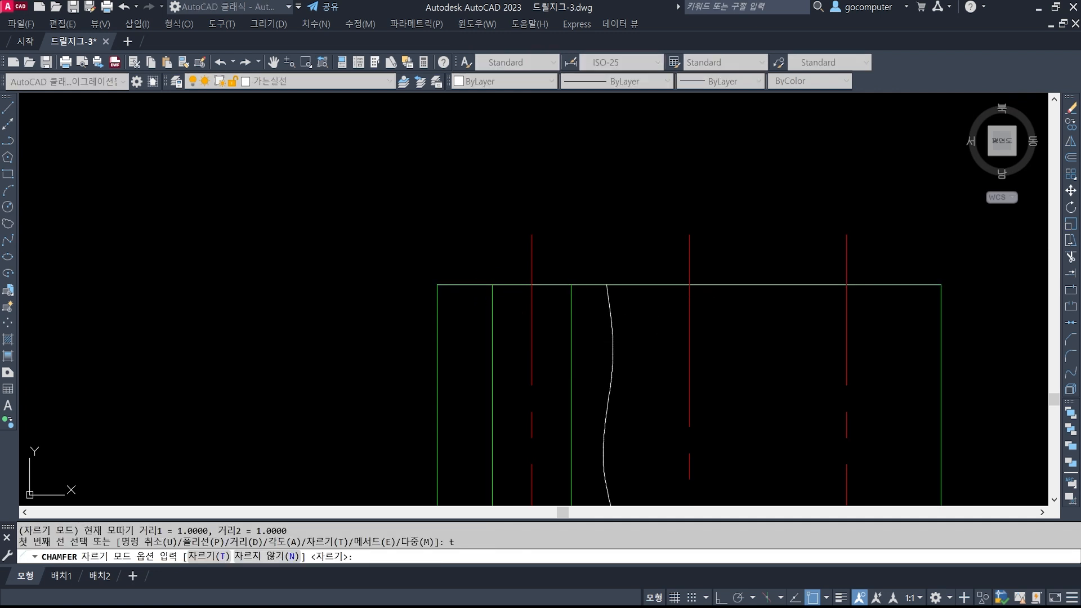
pyautogui.write('n')
pyautogui.press('Return')
pyautogui.click(474, 281)
pyautogui.click(493, 294)
pyautogui.press('Return')
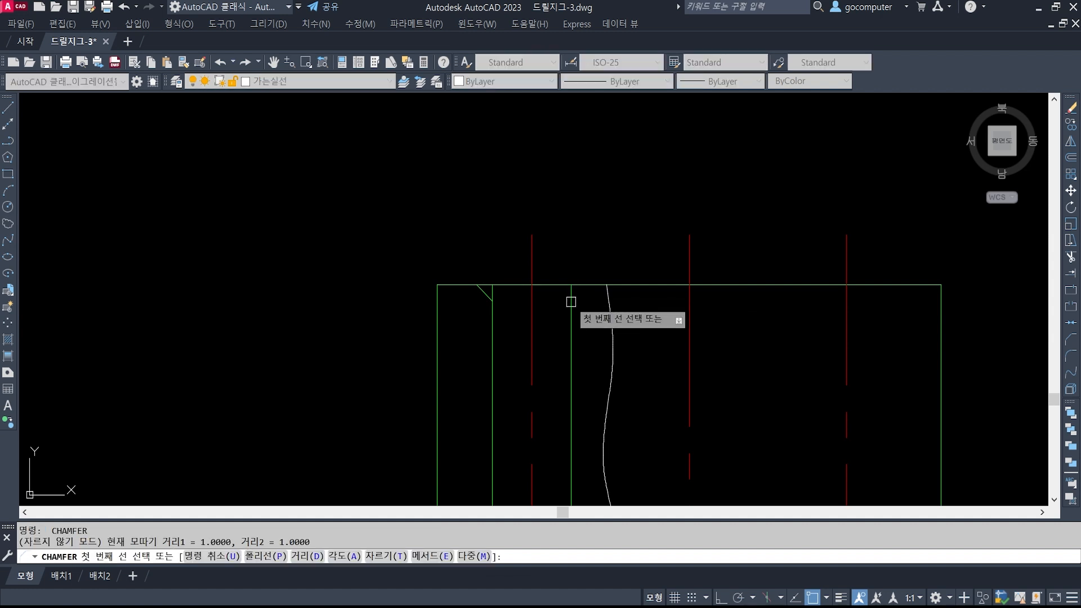
pyautogui.click(571, 305)
pyautogui.click(584, 285)
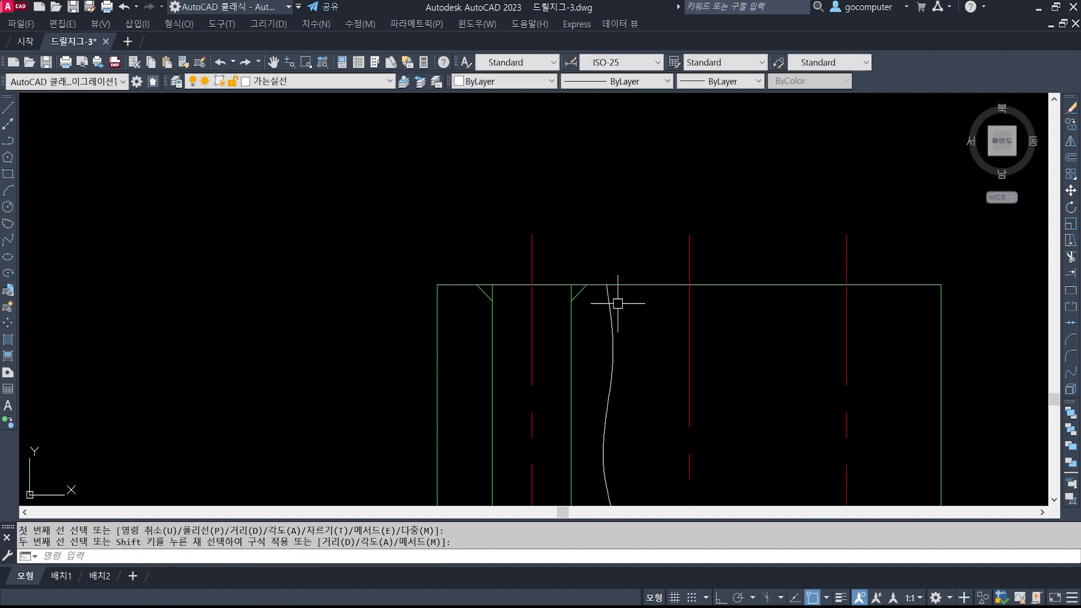
# Draw a horizontal line across the left hole joining the lower ends of the two chamfers
pyautogui.write('l')
pyautogui.press('Return')
pyautogui.click(493, 301)
pyautogui.click(571, 302)
pyautogui.press('Return')
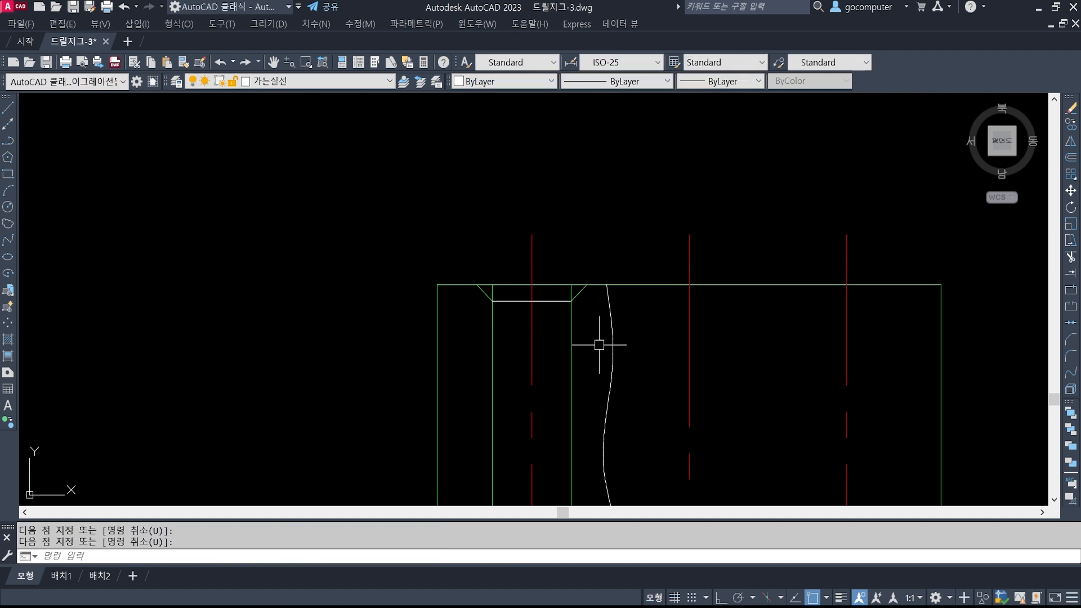
# Match the horizontal line across the left hole to the properties of the green chamfer line
pyautogui.write('ma')
pyautogui.press('Return')
pyautogui.click(585, 292)
pyautogui.click(553, 302)
pyautogui.press('Return')
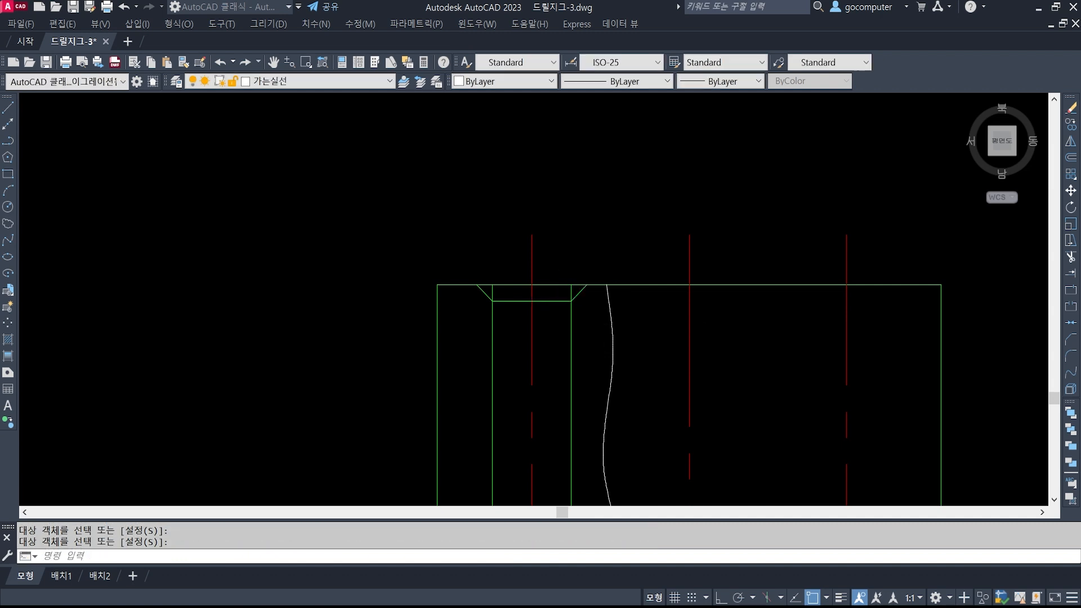
# Trim both left hole edges above the horizontal chamfer line, using that line as the cutting edge
pyautogui.scroll(3, 542, 299)
pyautogui.write('tr')
pyautogui.press('Return')
pyautogui.click(538, 302)
pyautogui.press('Return')
pyautogui.click(459, 283)
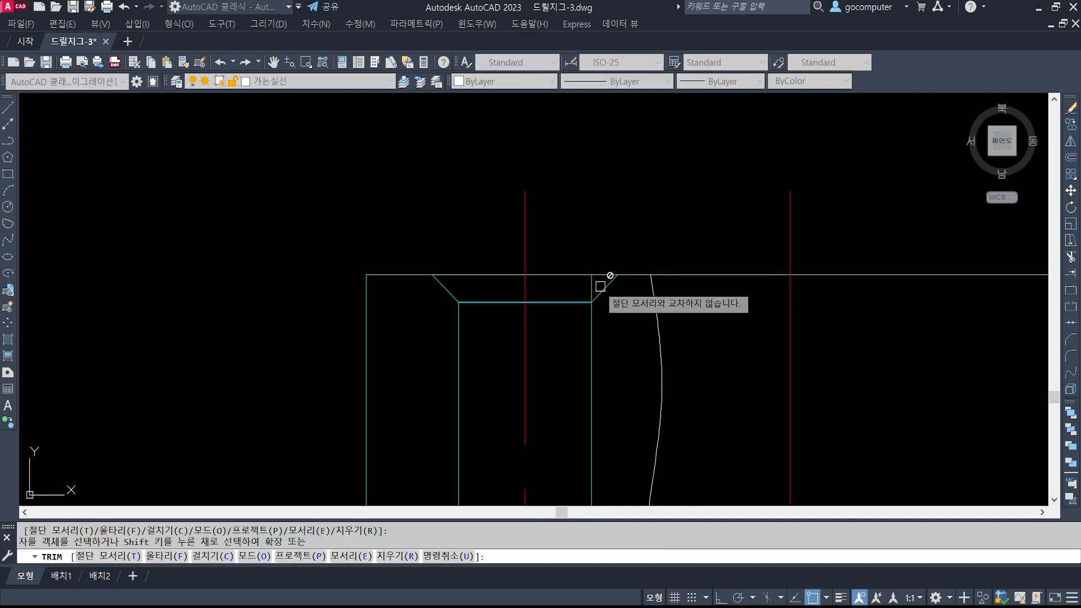
pyautogui.click(593, 282)
pyautogui.press('Return')
pyautogui.scroll(-3, 506, 313)
pyautogui.scroll(-1, 506, 313)
pyautogui.moveTo(584, 386); pyautogui.dragTo(537, 343, button='middle')
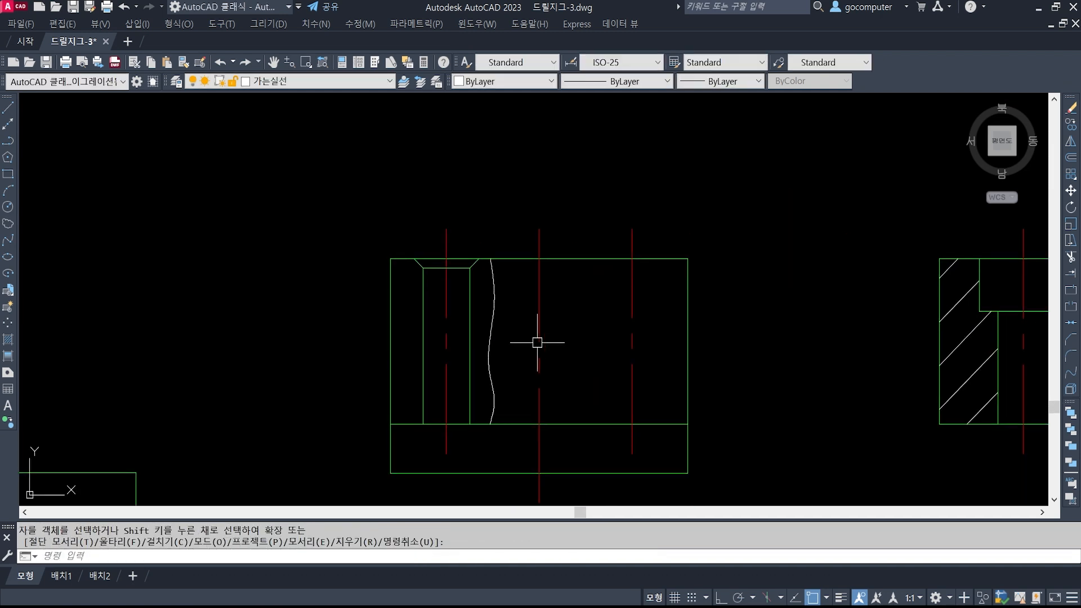
pyautogui.click(460, 257)
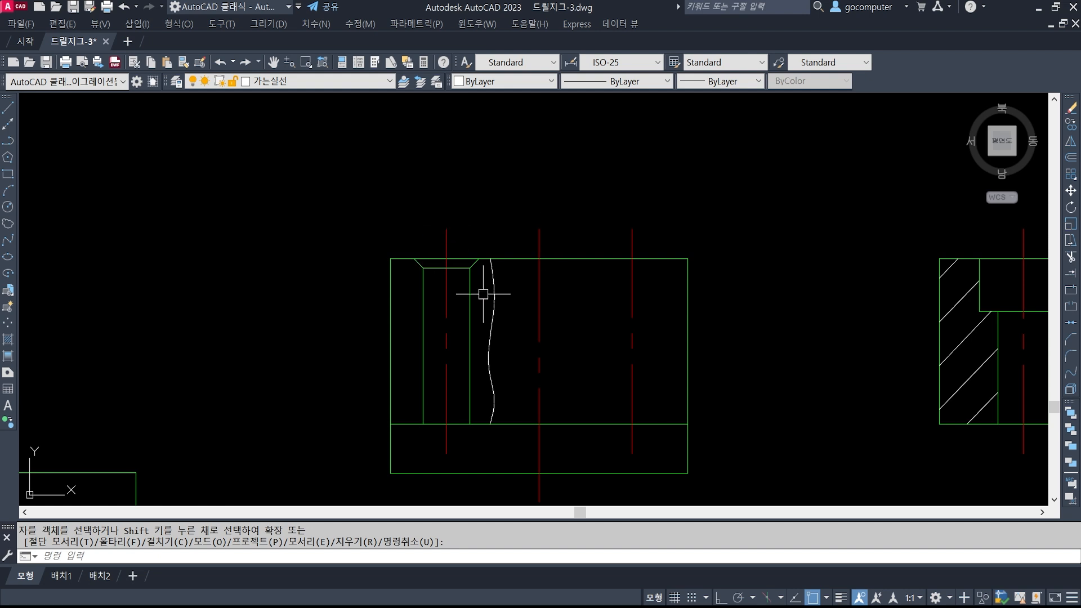
pyautogui.scroll(1, 427, 280)
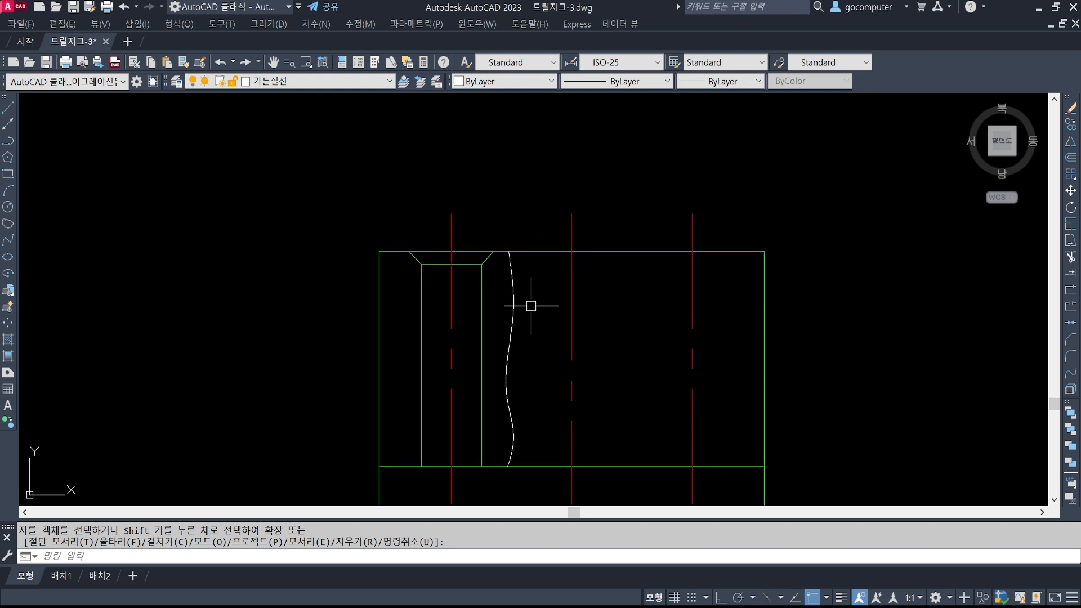
pyautogui.press('Return')
pyautogui.click(481, 313)
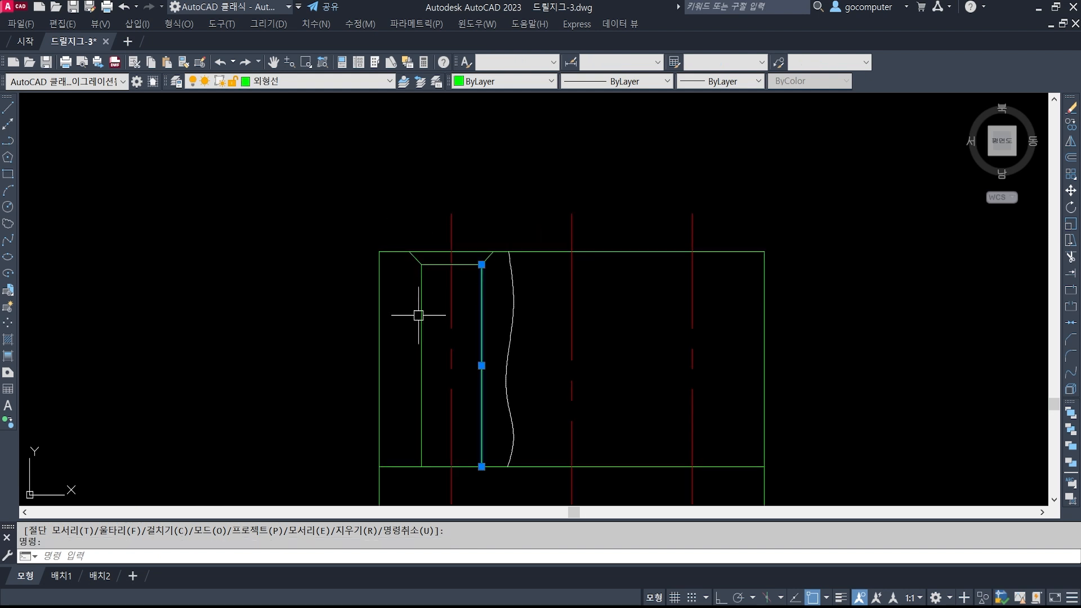
pyautogui.click(423, 318)
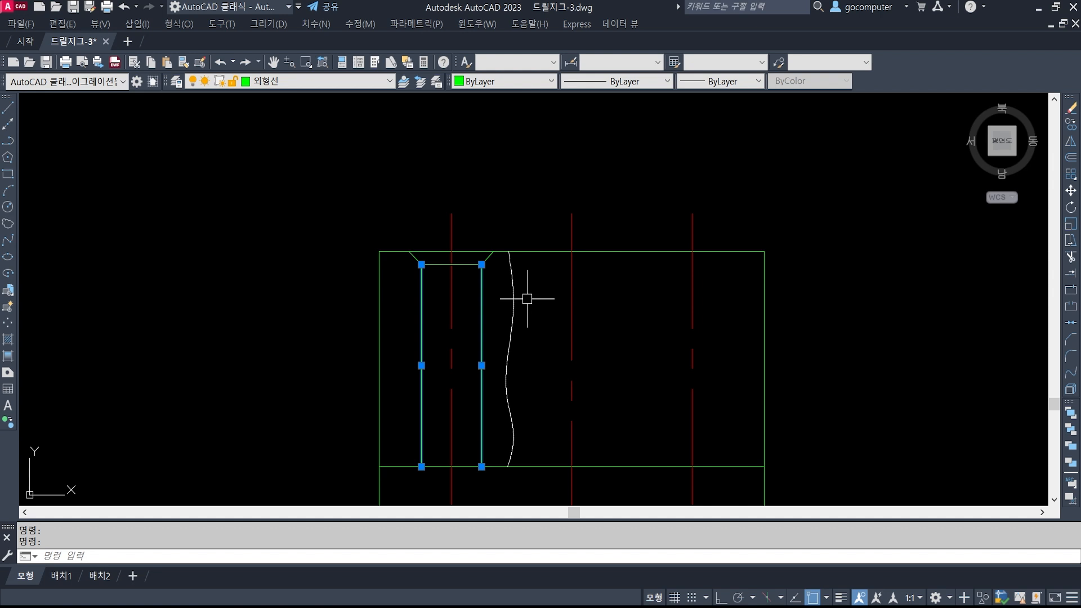
pyautogui.press('Escape')
pyautogui.press('Escape')
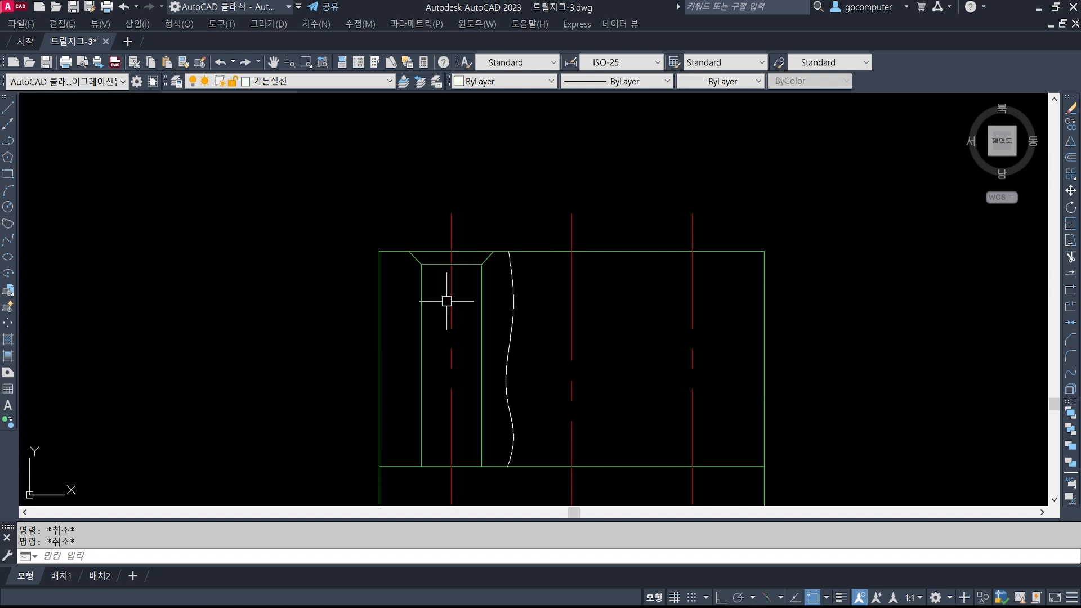
pyautogui.scroll(-2, 447, 301)
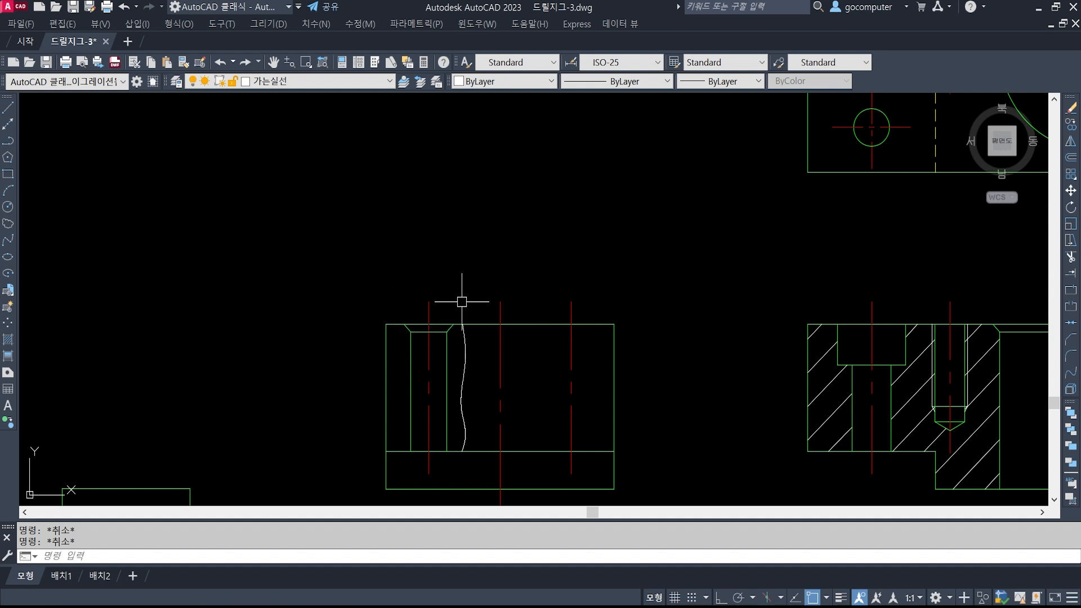
pyautogui.scroll(-2, 462, 301)
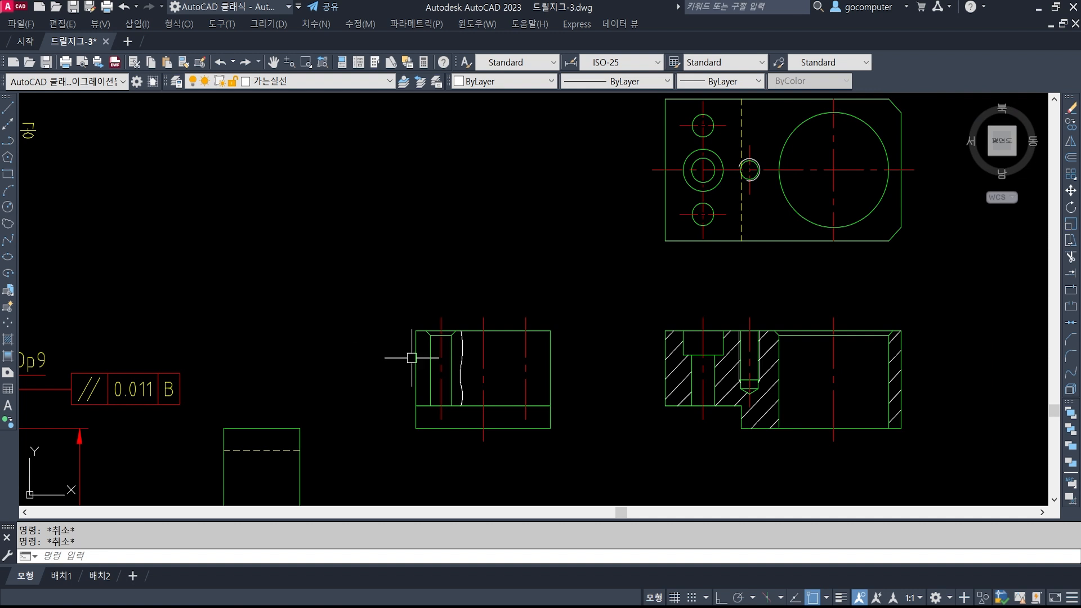
pyautogui.scroll(4, 412, 358)
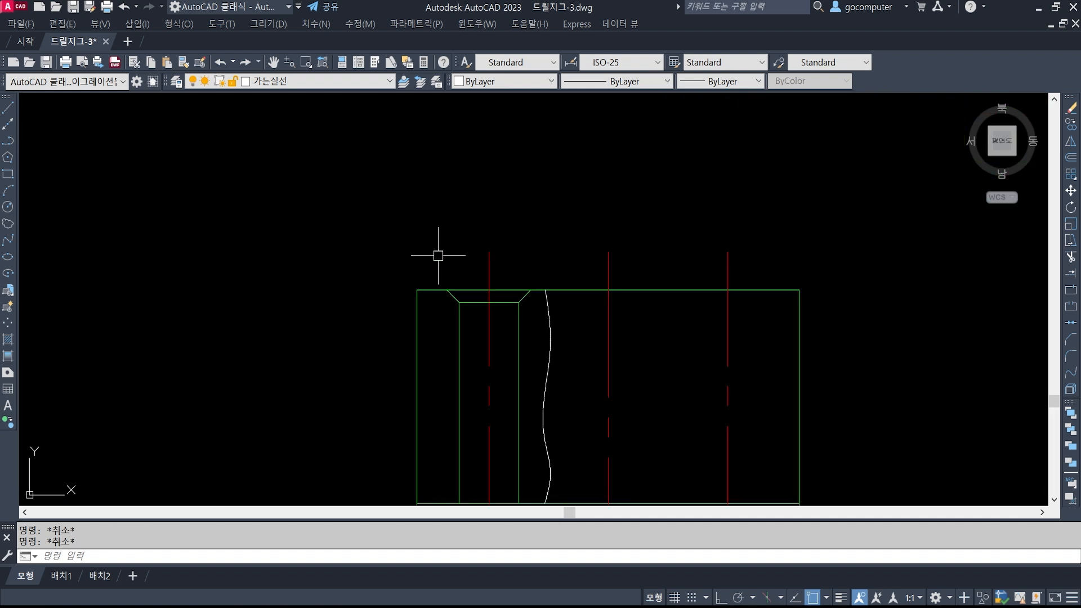
# Hatch the side view's areas left of the left hole and between the hole and break line with ANSI31, angle 0, scale 1
pyautogui.moveTo(545, 404); pyautogui.dragTo(516, 318, button='middle')
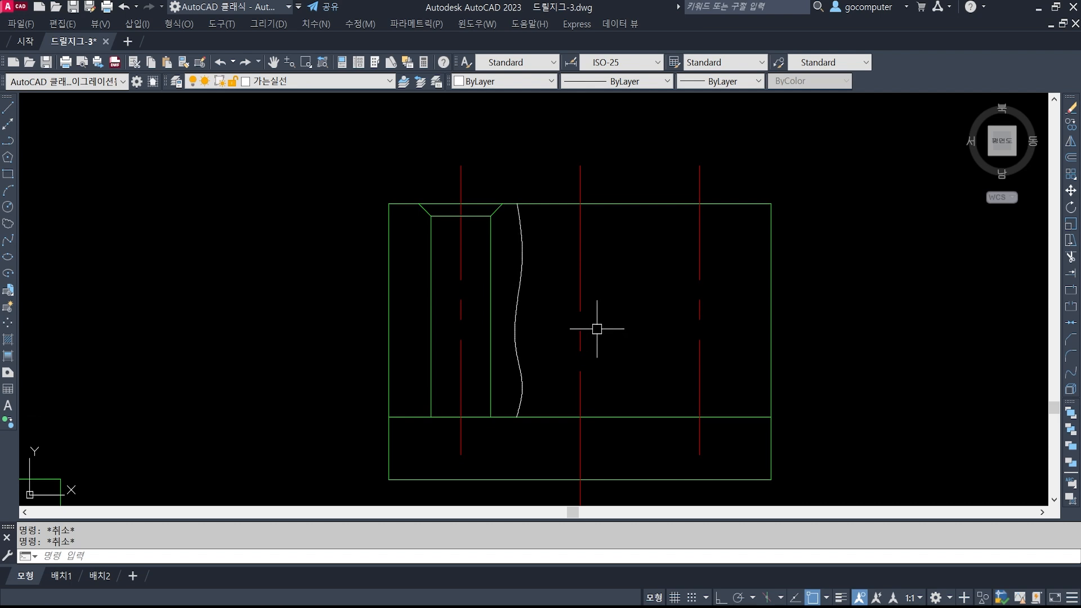
pyautogui.moveTo(584, 306); pyautogui.dragTo(531, 309, button='middle')
pyautogui.write('h')
pyautogui.press('Return')
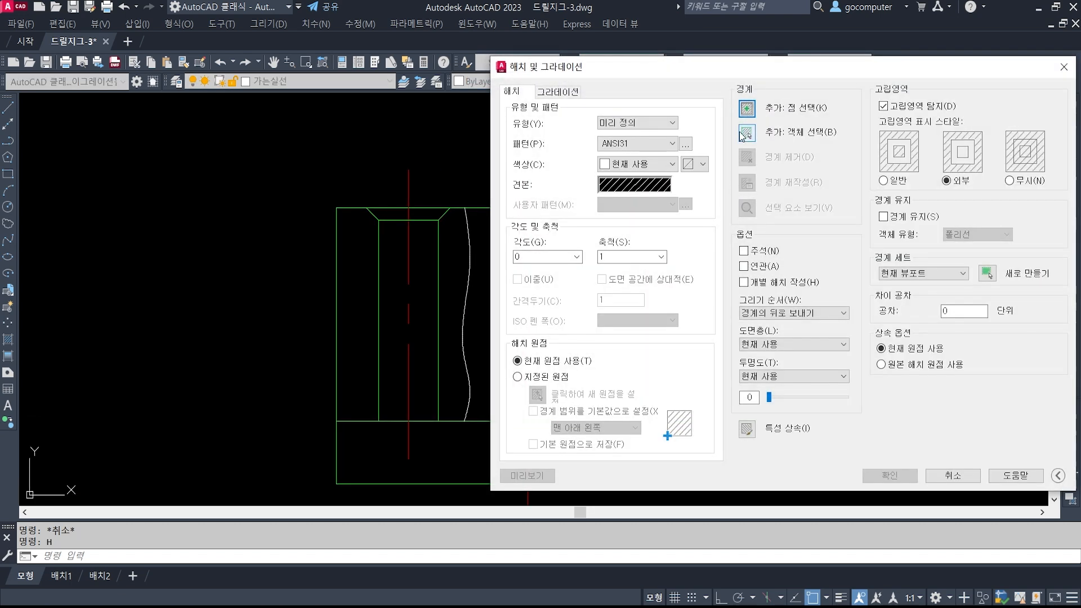
pyautogui.click(745, 110)
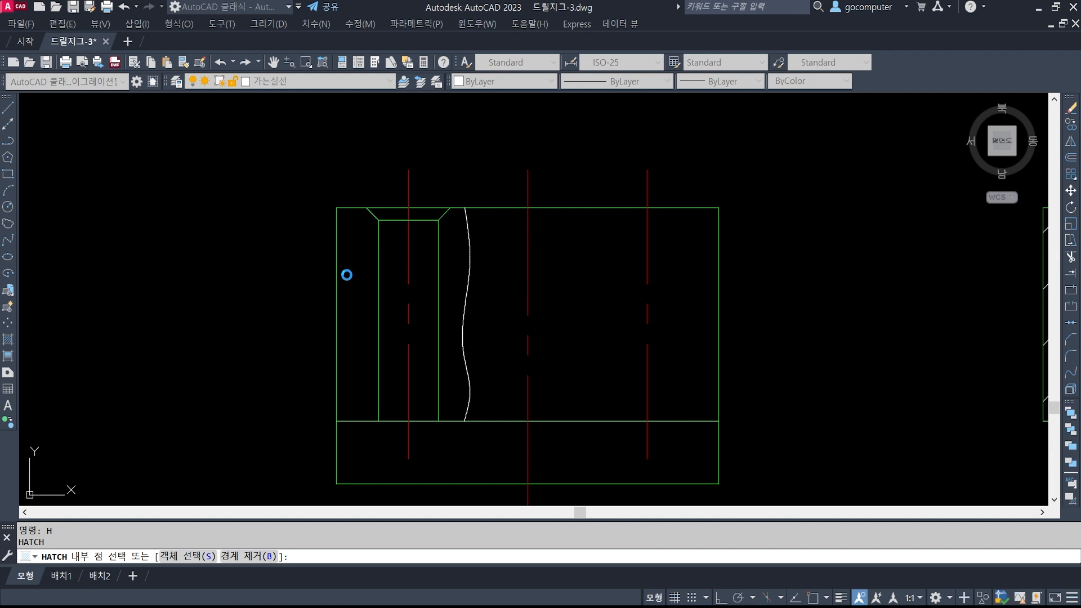
pyautogui.click(346, 273)
pyautogui.click(450, 273)
pyautogui.press('Return')
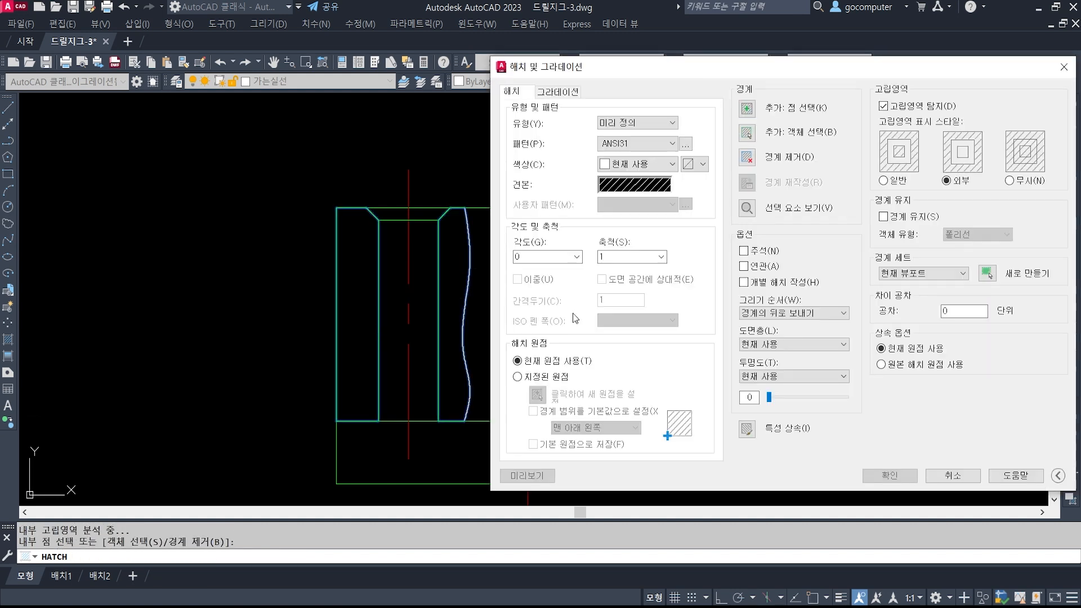
pyautogui.click(873, 476)
# Switch to the reference image 드릴지그-3.jpg in the photo viewer and examine the assembly's front section around the 부시홀더
pyautogui.scroll(-3, 490, 294)
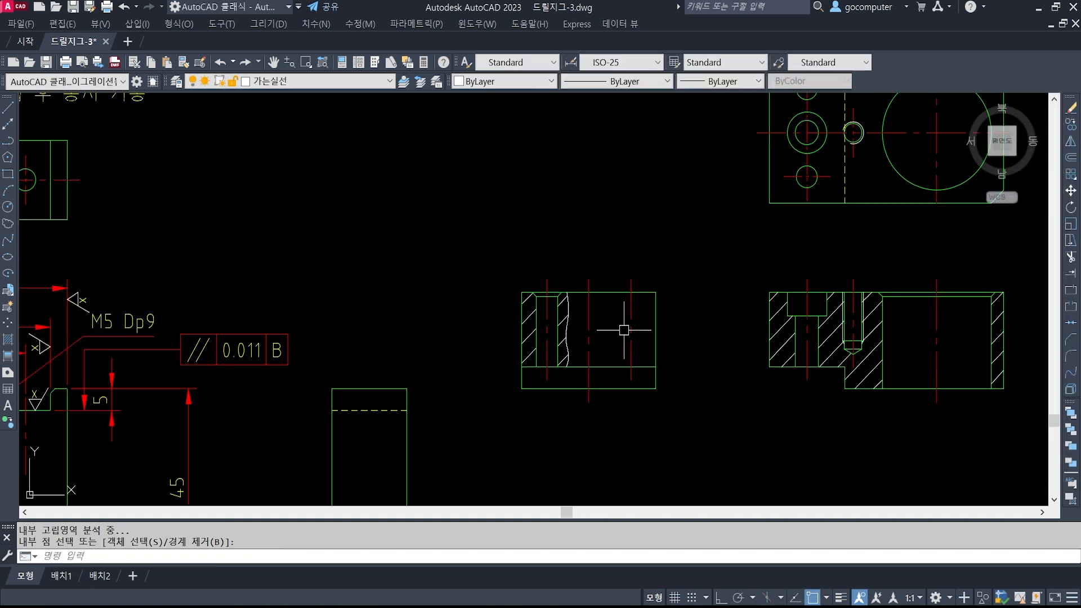
pyautogui.moveTo(543, 415)
pyautogui.mouseDown(button='middle')
pyautogui.moveTo(717, 320)
pyautogui.moveTo(658, 341)
pyautogui.mouseUp(button='middle')
pyautogui.scroll(-4, 685, 314)
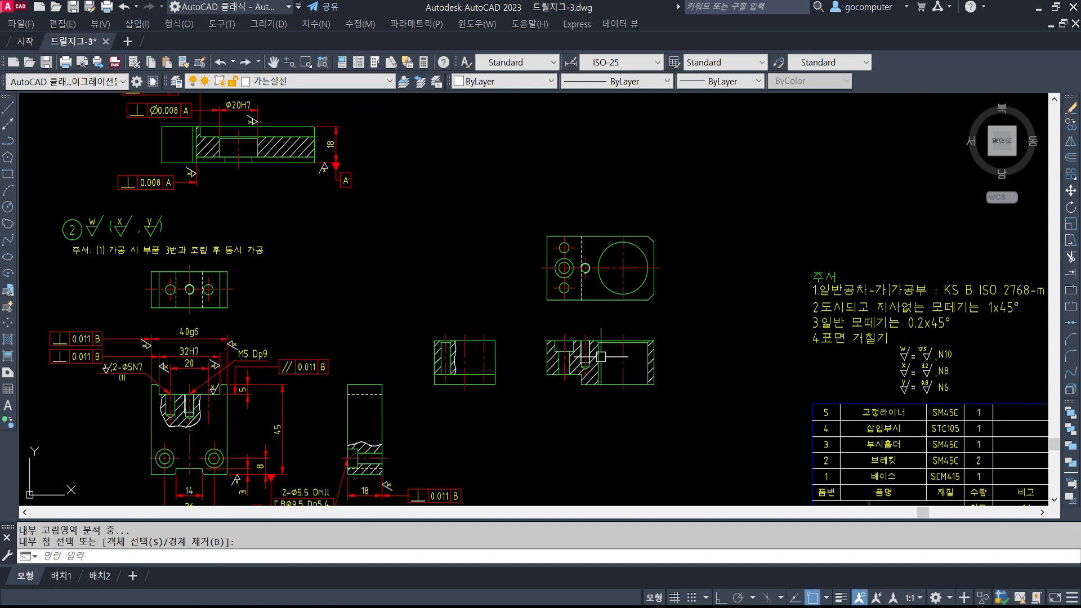
pyautogui.moveTo(594, 354); pyautogui.dragTo(555, 371, button='middle')
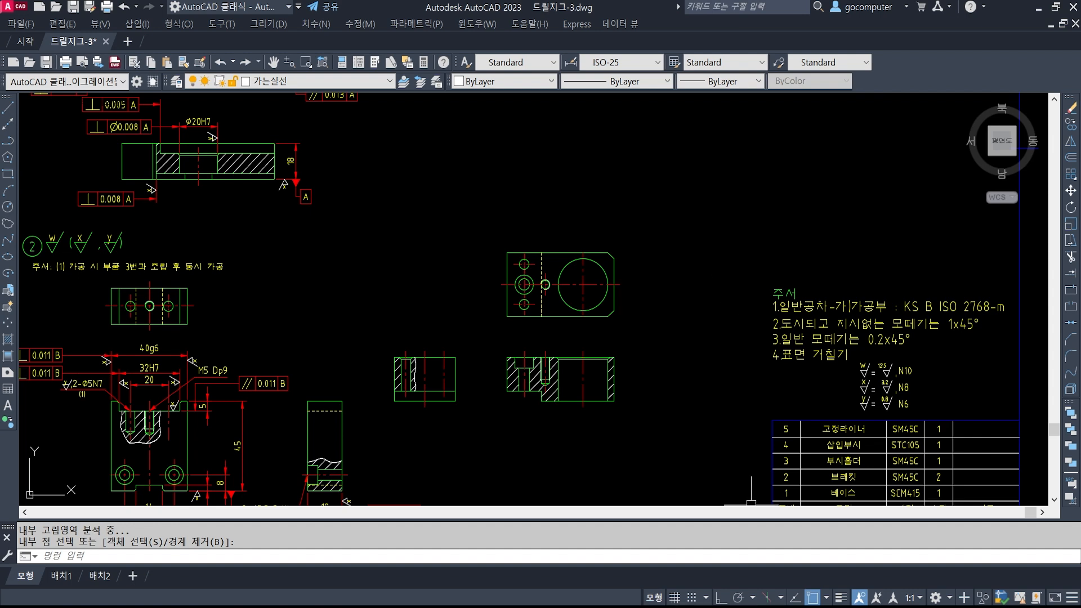
pyautogui.click(747, 606)
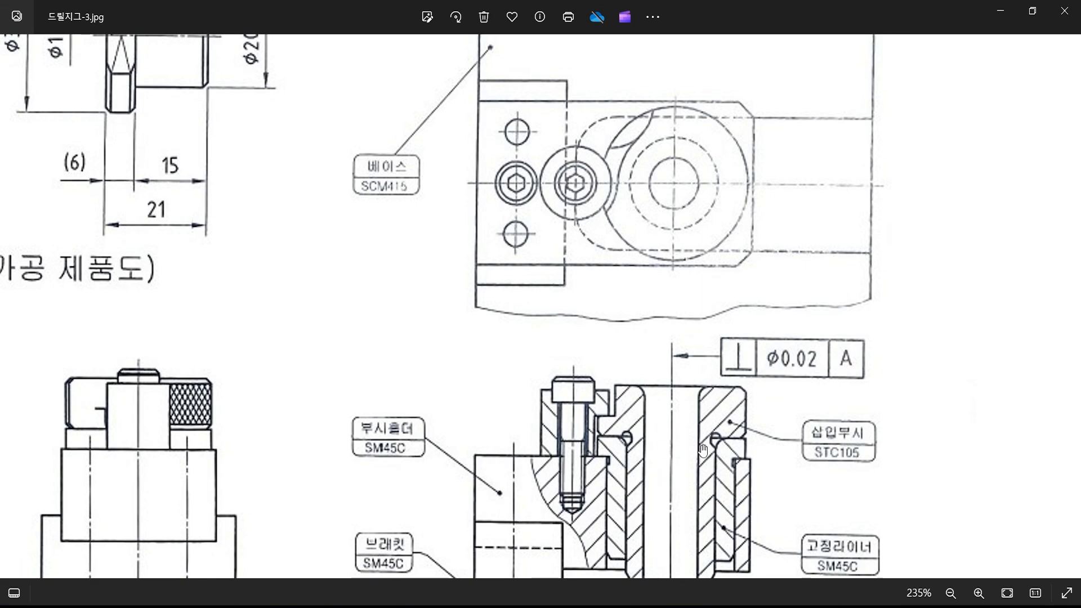
pyautogui.moveTo(613, 494); pyautogui.dragTo(604, 329)
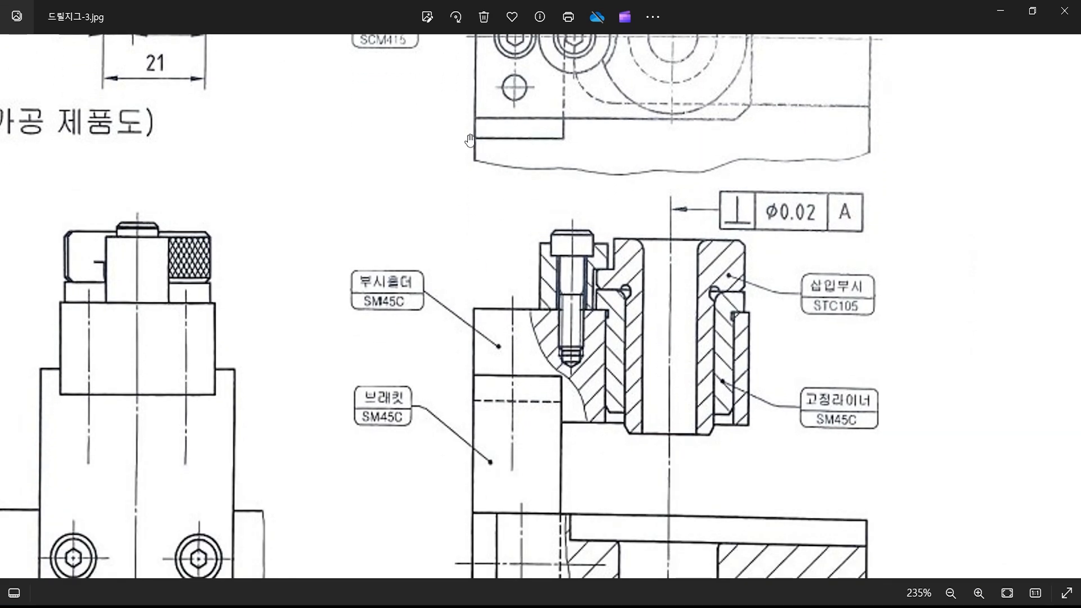
# Switch back to the drawing and move the bush holder's plan view straight up with ortho on, widening the gap above the section view
pyautogui.moveTo(470, 139); pyautogui.dragTo(477, 260)
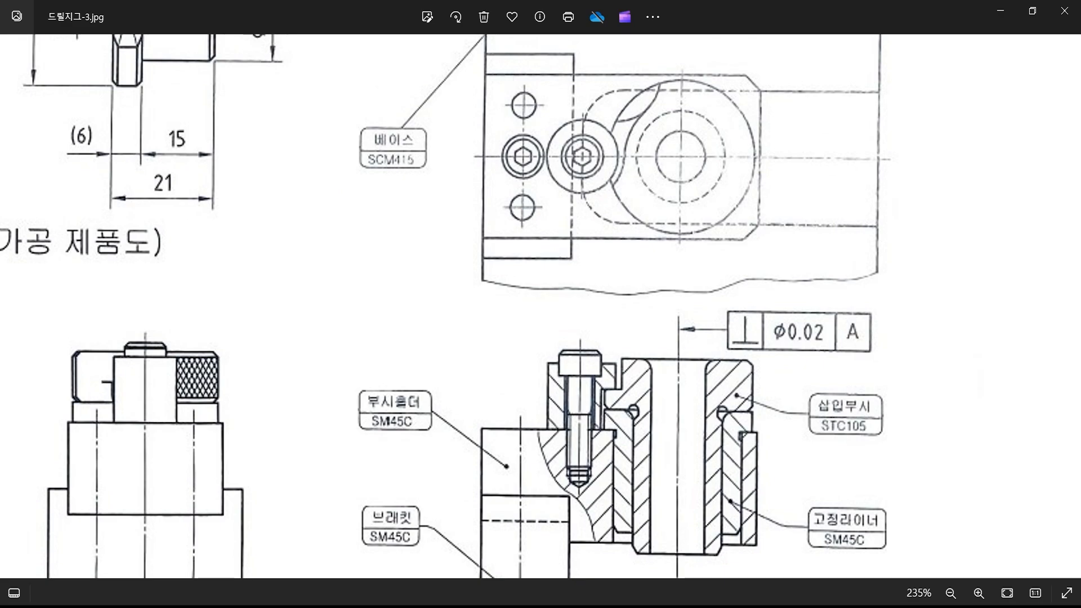
pyautogui.hotkey('alt', 'Tab')
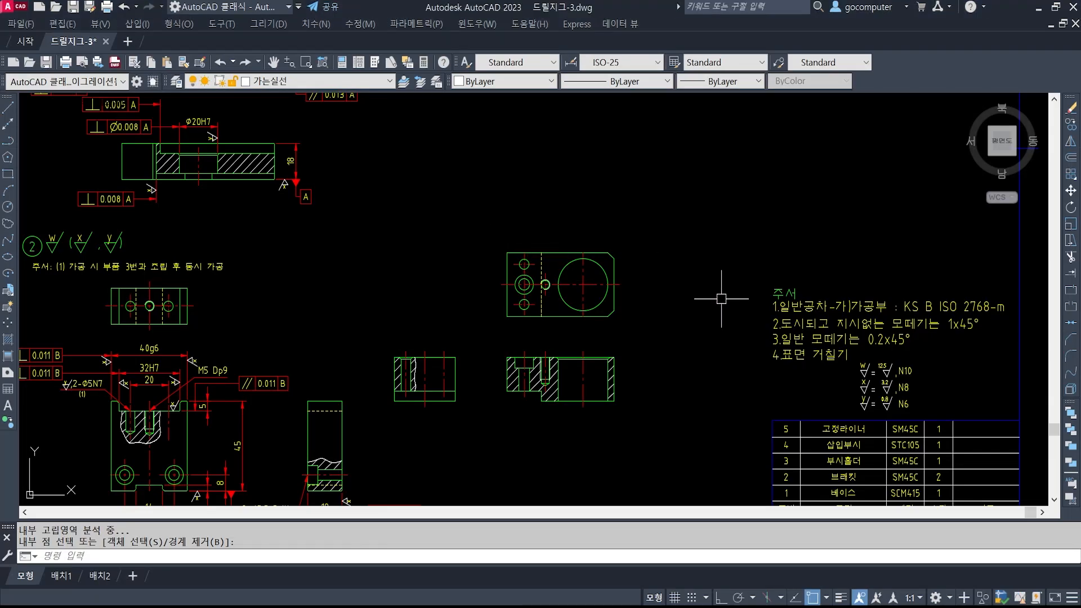
pyautogui.write('m')
pyautogui.press('space')
pyautogui.click(483, 229)
pyautogui.click(670, 335)
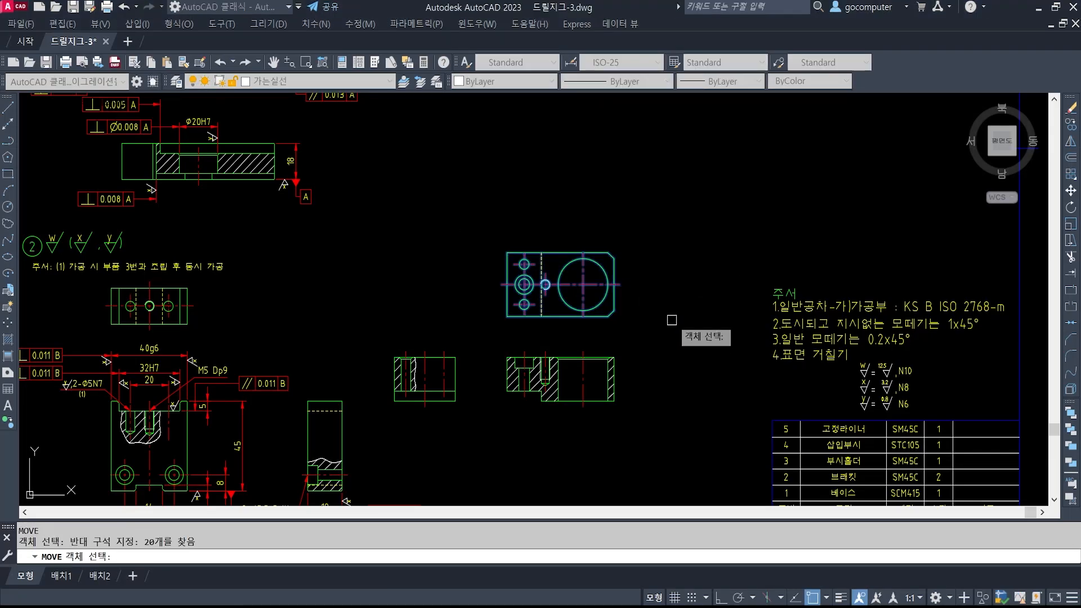
pyautogui.press('space')
pyautogui.click(668, 325)
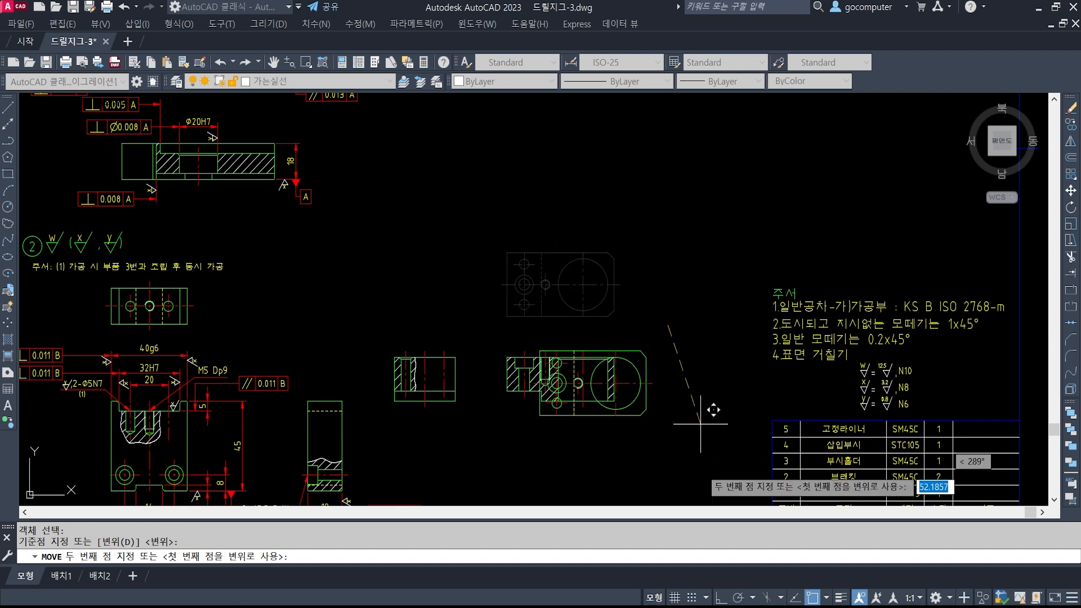
pyautogui.click(721, 598)
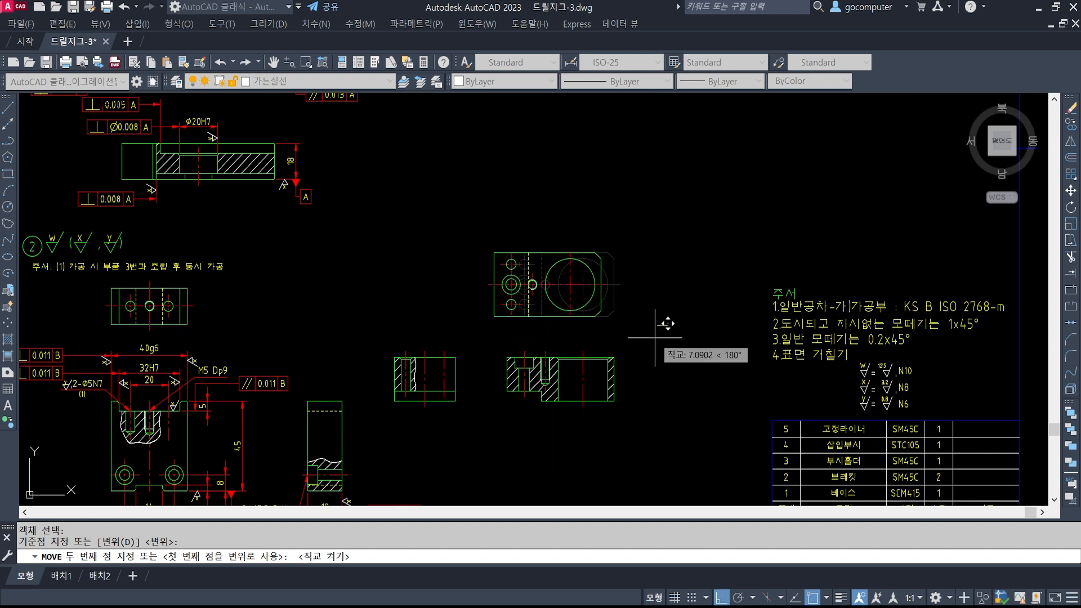
pyautogui.click(667, 299)
# Move all three bush holder views horizontally about 24 mm to the right
pyautogui.press('space')
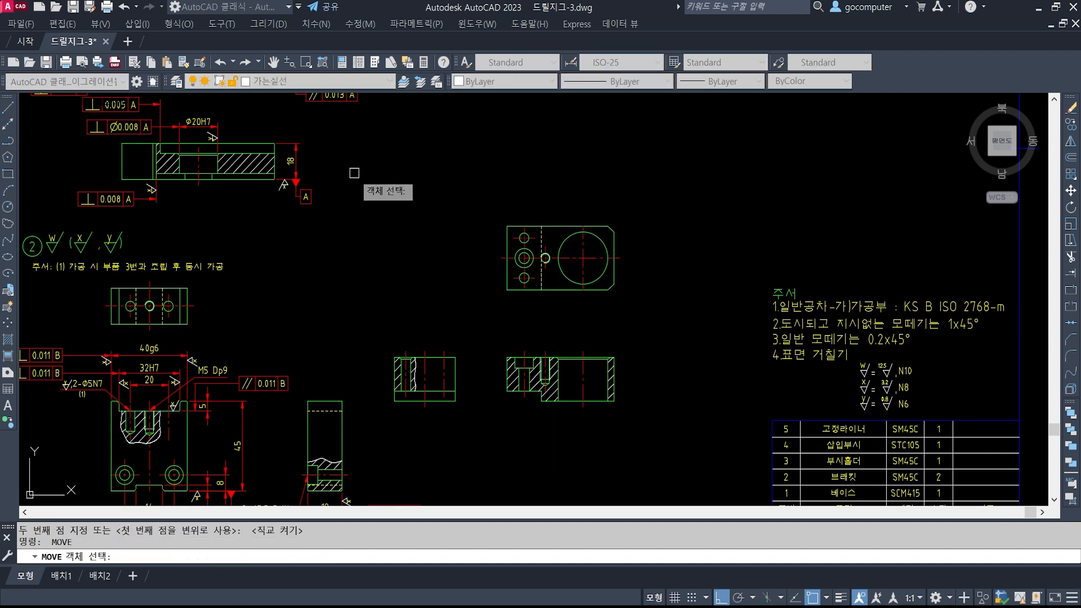
pyautogui.click(357, 179)
pyautogui.click(671, 421)
pyautogui.press('space')
pyautogui.click(653, 351)
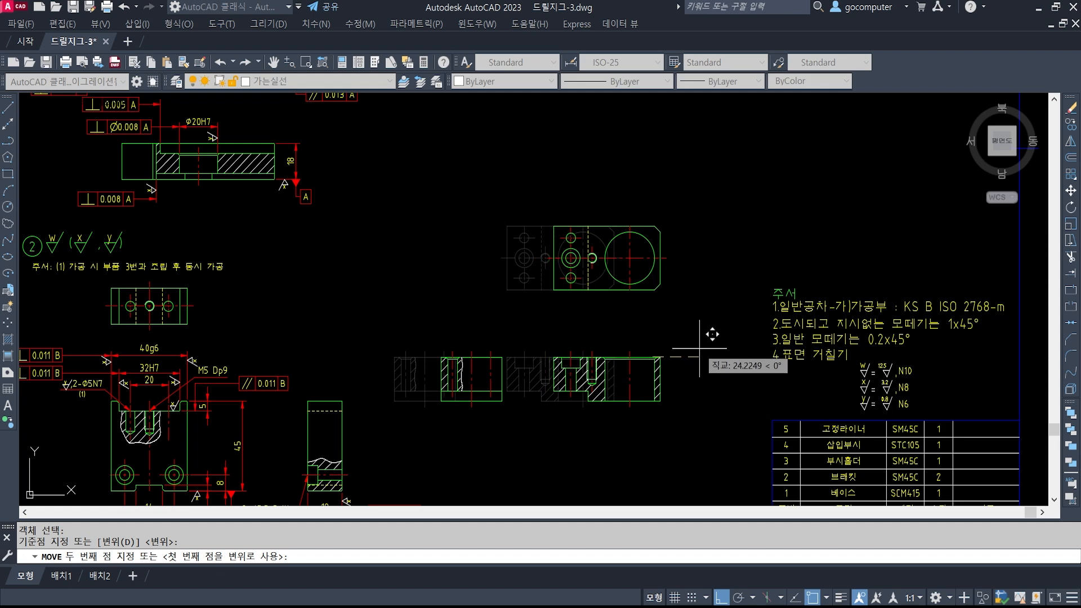
pyautogui.click(700, 351)
# Move all three bush holder views straight down about 40 mm, to beside the title block
pyautogui.press('space')
pyautogui.click(727, 436)
pyautogui.click(401, 179)
pyautogui.scroll(-2, 528, 204)
pyautogui.moveTo(595, 309); pyautogui.dragTo(613, 287, button='middle')
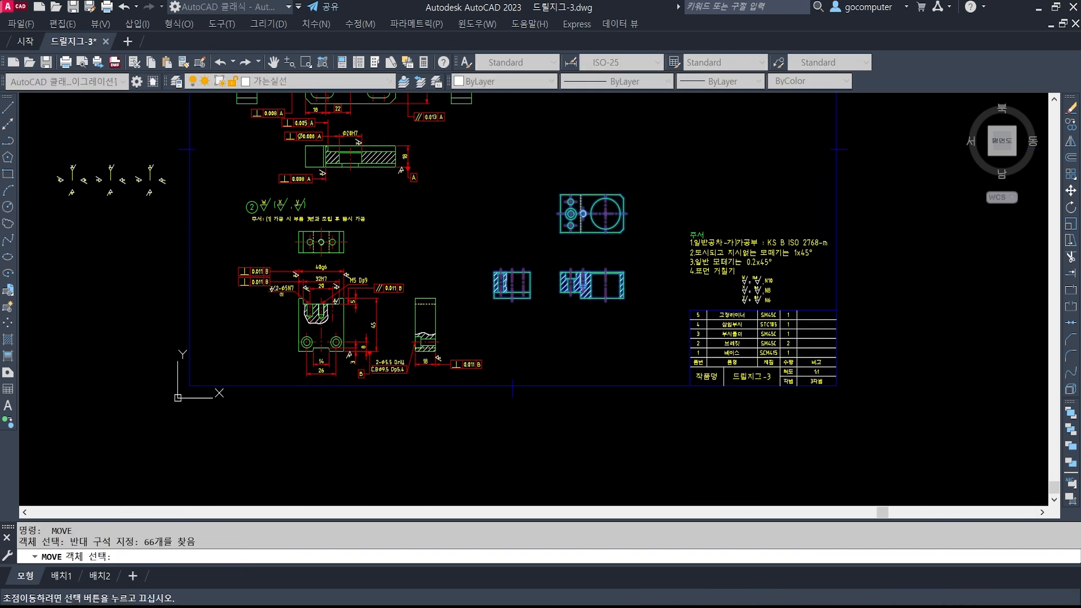
pyautogui.scroll(1, 615, 264)
pyautogui.press('space')
pyautogui.click(674, 239)
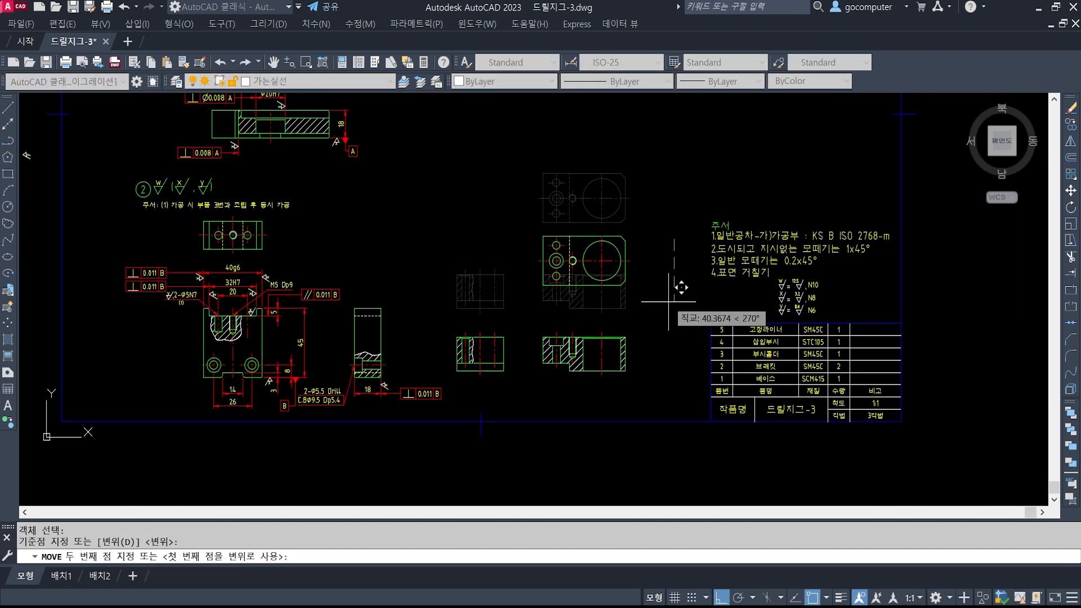
pyautogui.click(654, 312)
# Shift the three bush holder views slightly further right, away from the bracket's side view
pyautogui.moveTo(503, 331); pyautogui.dragTo(510, 329, button='middle')
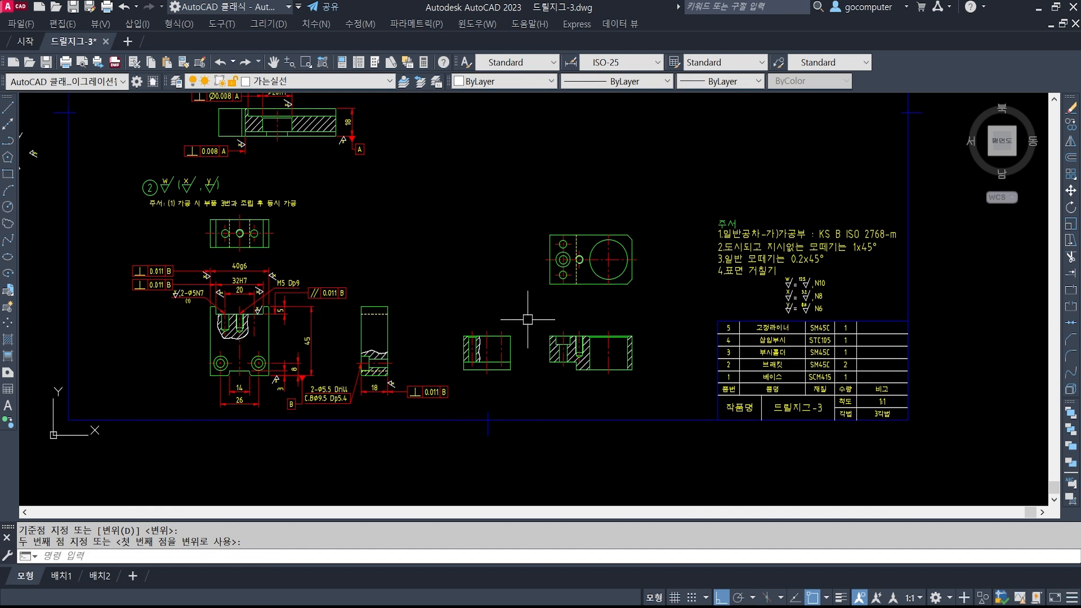
pyautogui.press('space')
pyautogui.click(438, 184)
pyautogui.click(682, 395)
pyautogui.press('space')
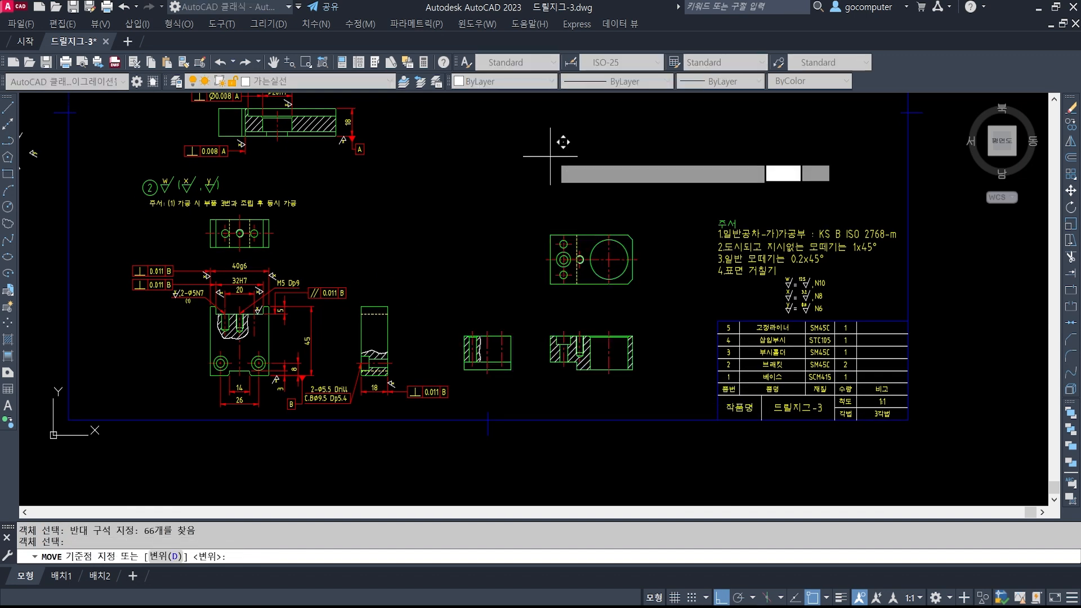
pyautogui.click(559, 137)
pyautogui.click(579, 145)
# Make 치수 the current layer and add a horizontal linear dimension below the section view for the left raised step's width
pyautogui.scroll(4, 619, 306)
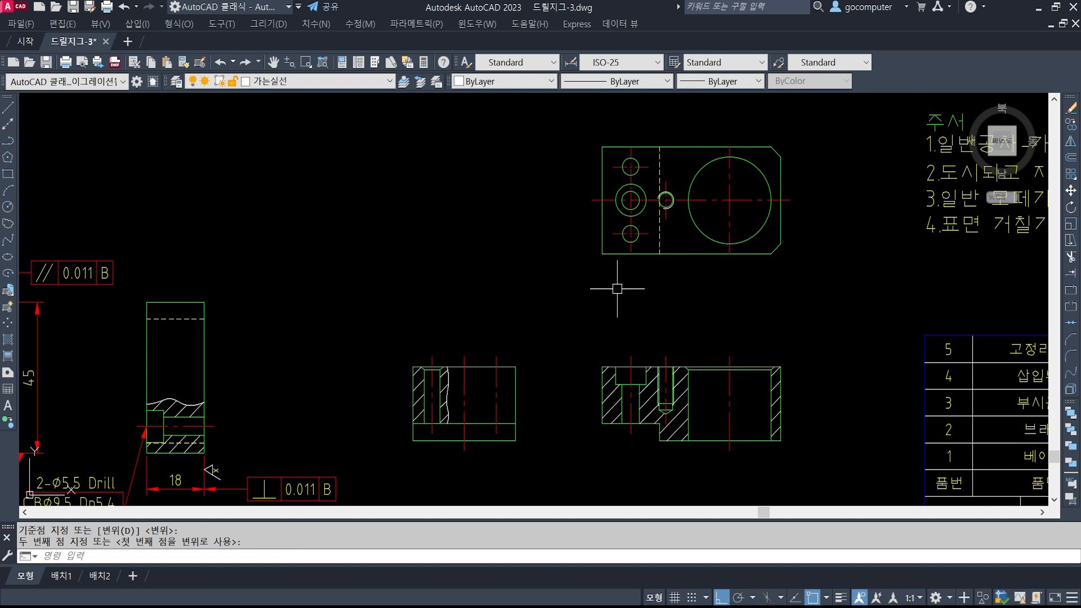
pyautogui.click(355, 82)
pyautogui.click(314, 203)
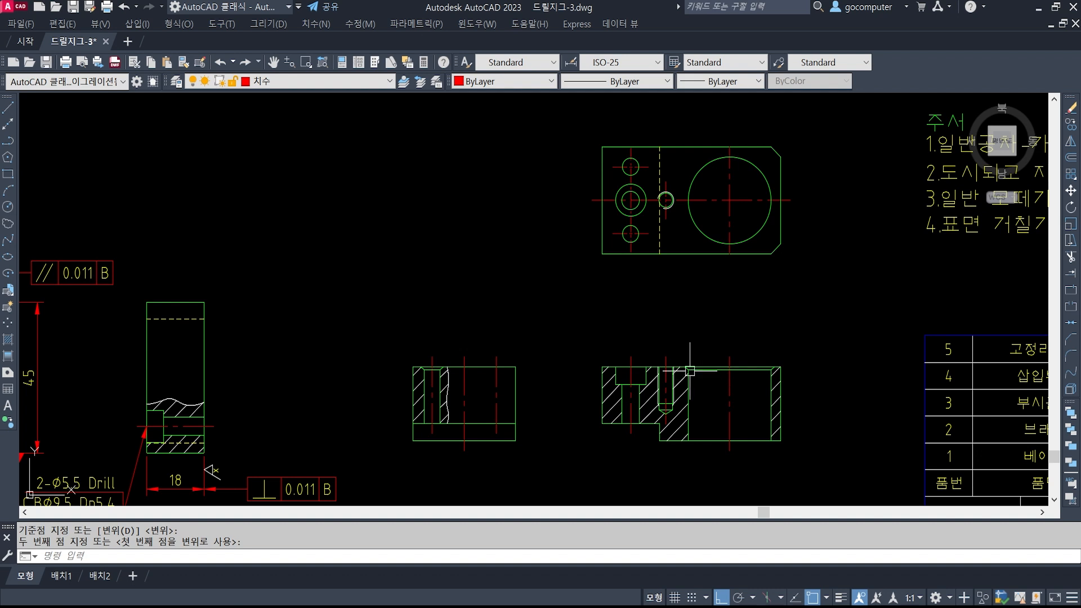
pyautogui.write('DLI')
pyautogui.press('Return')
pyautogui.scroll(4, 628, 468)
pyautogui.moveTo(624, 451)
pyautogui.mouseDown(button='middle')
pyautogui.moveTo(638, 385)
pyautogui.moveTo(534, 360)
pyautogui.mouseUp(button='middle')
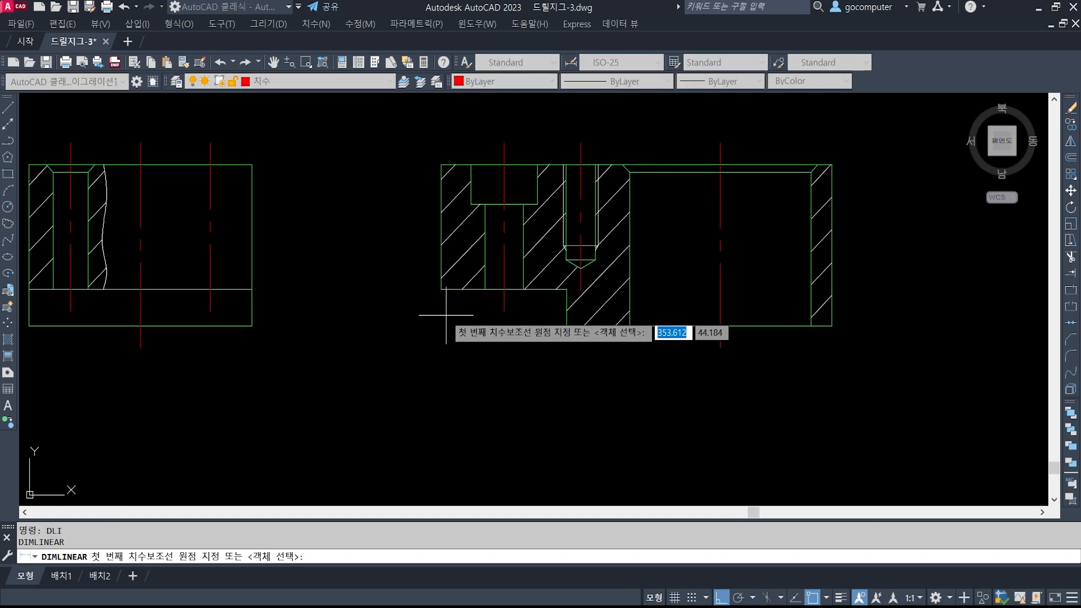
pyautogui.click(438, 288)
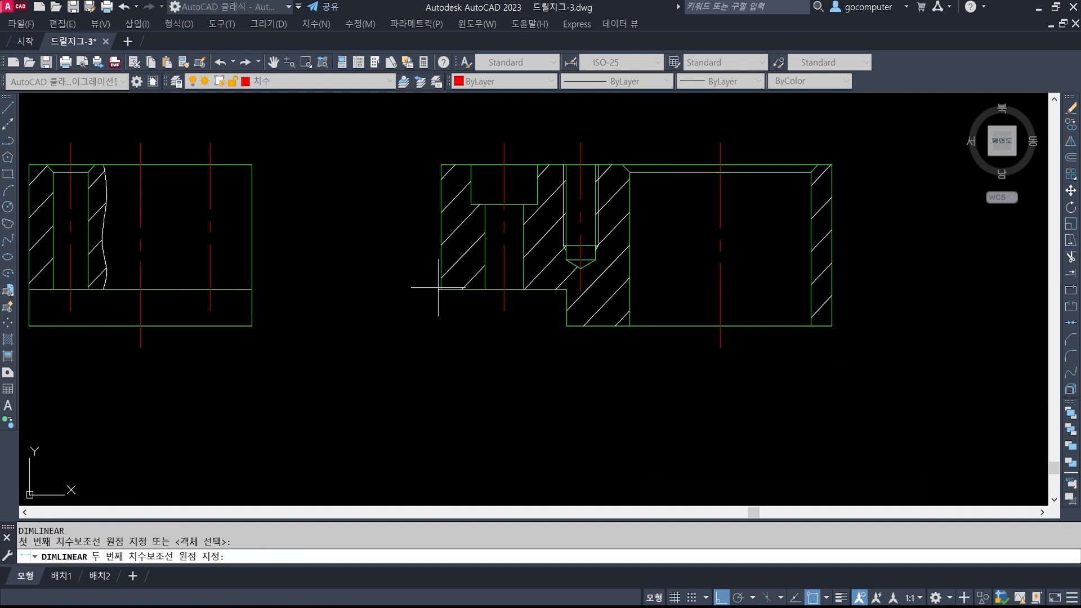
pyautogui.click(567, 326)
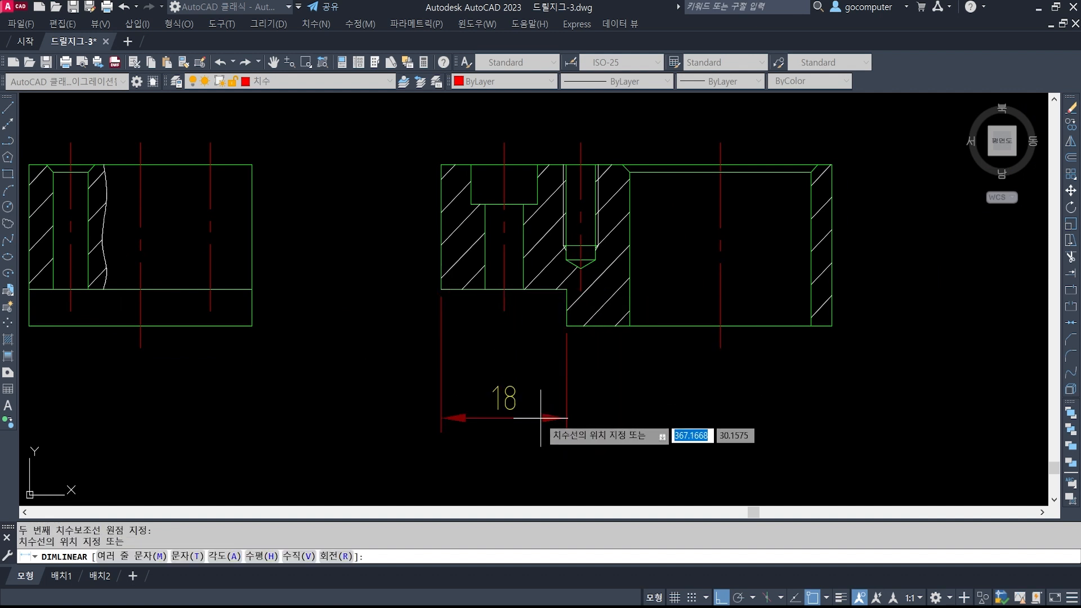
pyautogui.click(541, 418)
# Dimension the large bore's diameter below the section view, aligning its dimension line with the step-width dimension
pyautogui.moveTo(622, 409); pyautogui.dragTo(507, 282, button='middle')
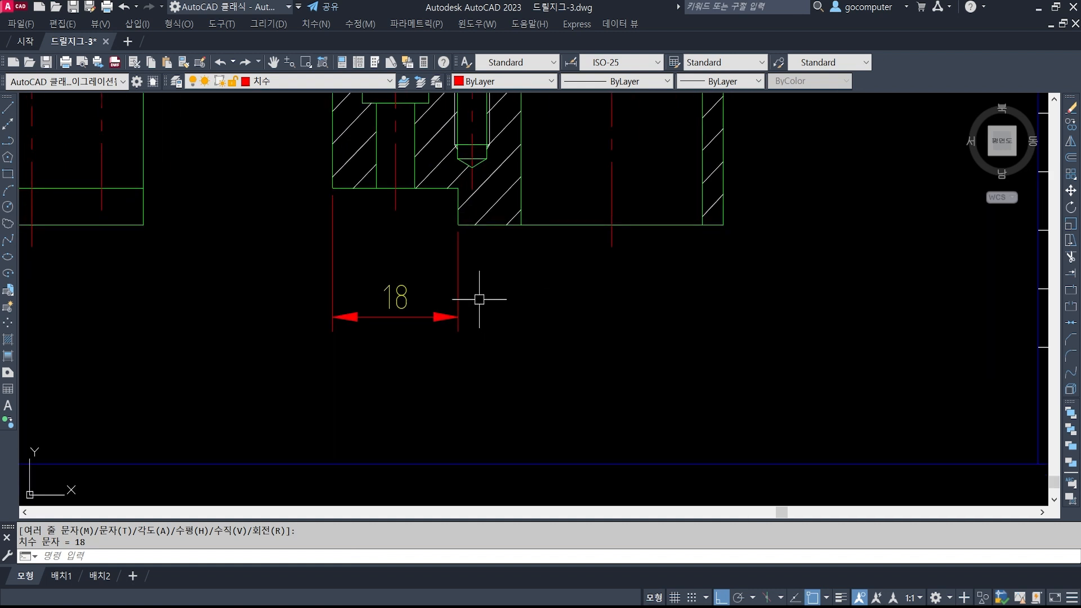
pyautogui.press('Return')
pyautogui.click(521, 224)
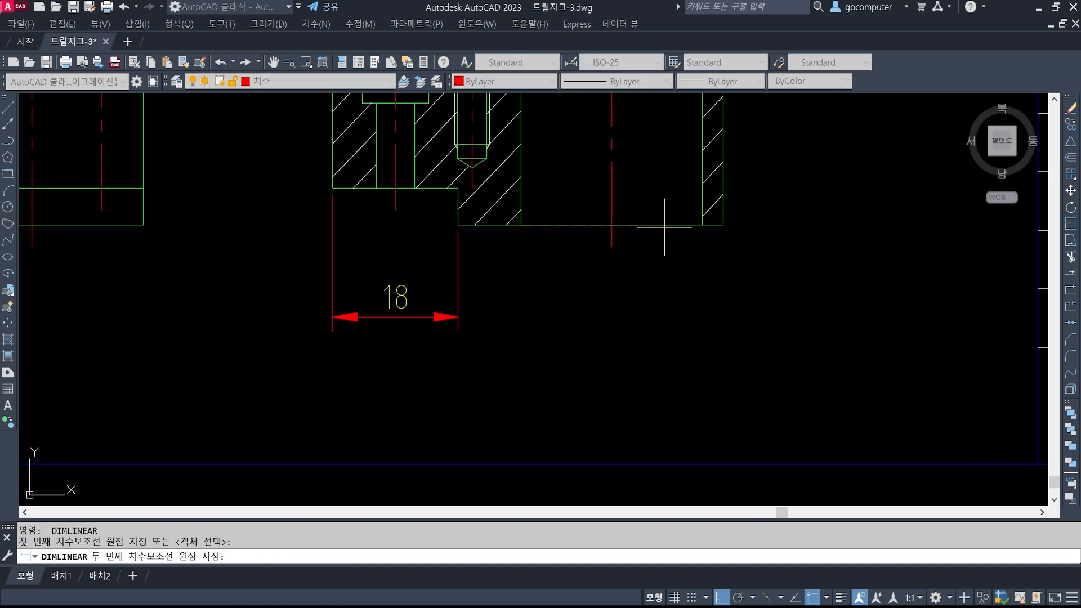
pyautogui.click(702, 226)
pyautogui.click(404, 317)
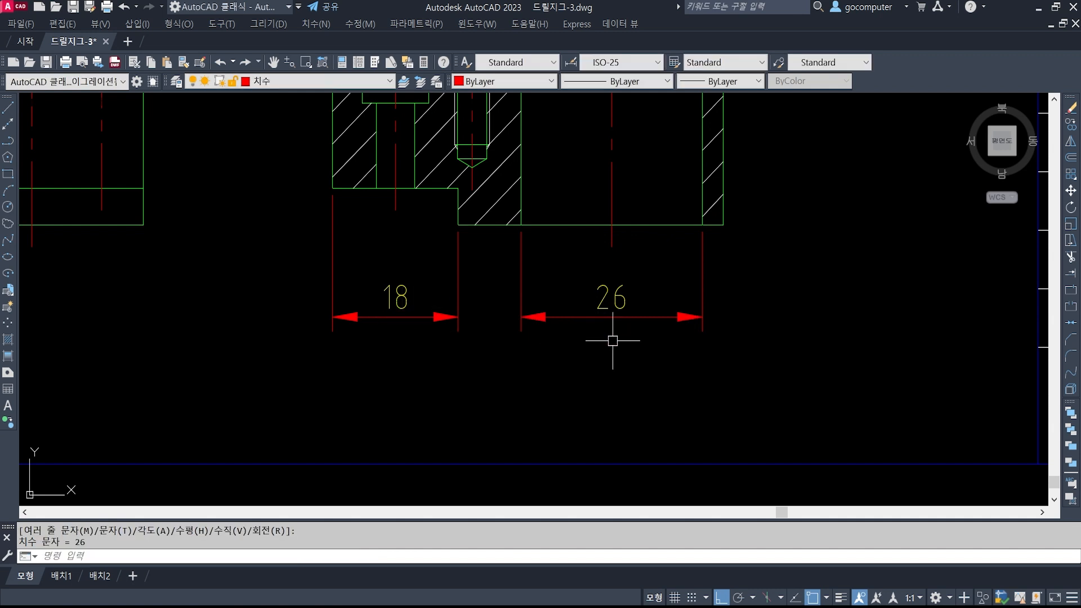
# Switch to the KS 기계제도 규격 PDF and examine the tolerance table in section 43, 지그용 부시 및 그 부속 부품 (고정 라이너)
pyautogui.scroll(-1, 726, 342)
pyautogui.moveTo(727, 341); pyautogui.dragTo(651, 386, button='middle')
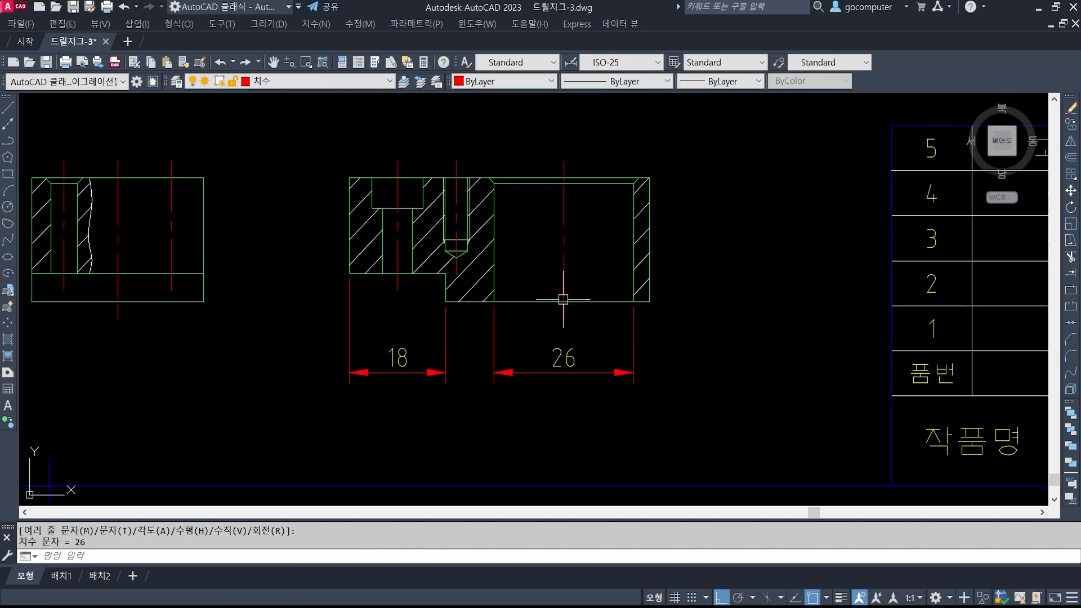
pyautogui.click(673, 607)
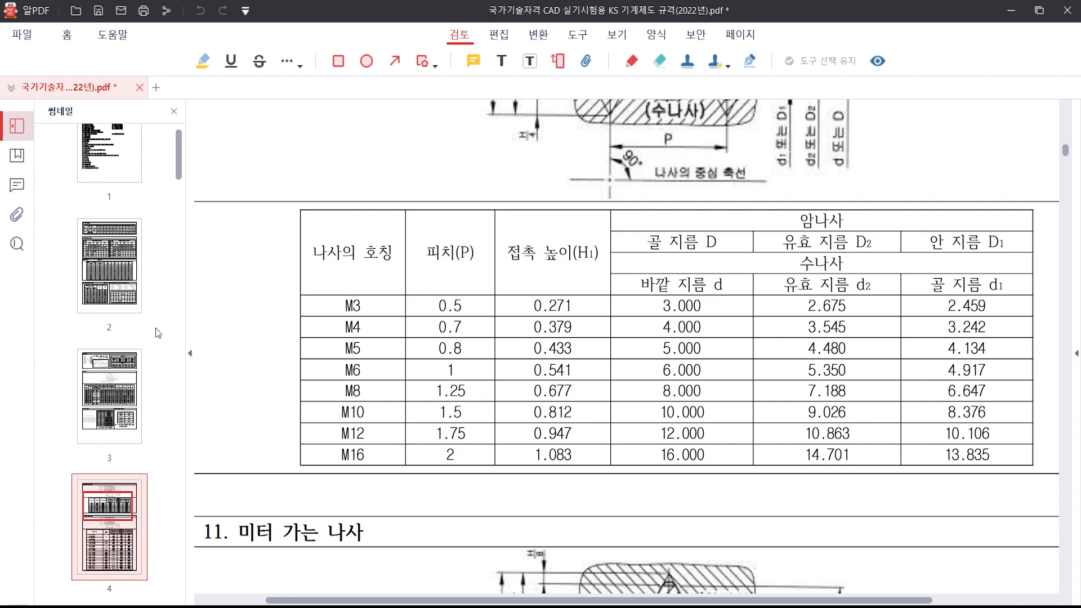
pyautogui.moveTo(179, 144); pyautogui.dragTo(181, 464)
pyautogui.scroll(-5, 118, 440)
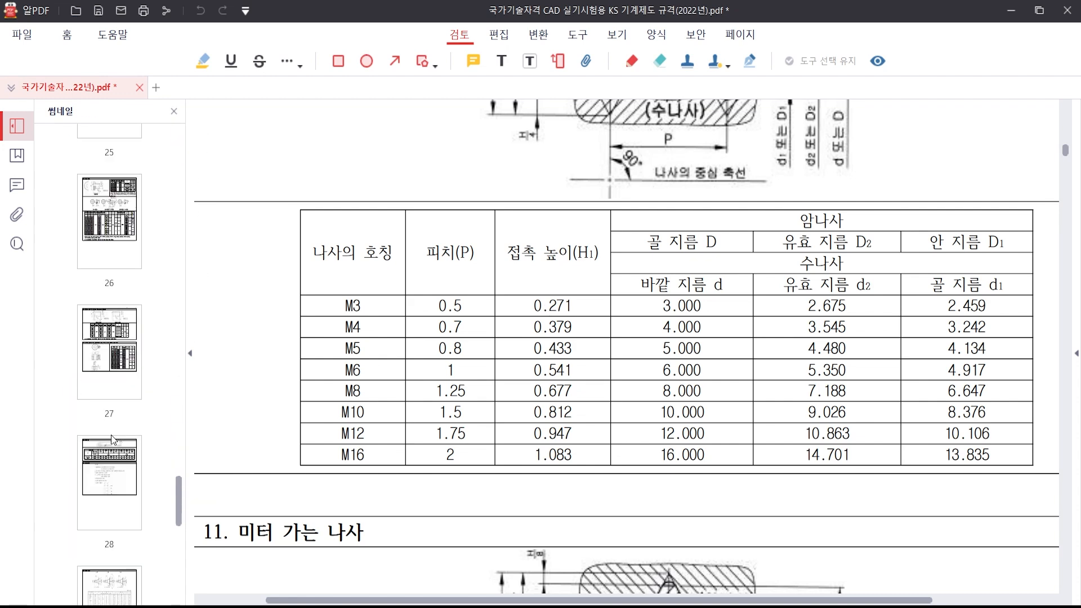
pyautogui.click(107, 135)
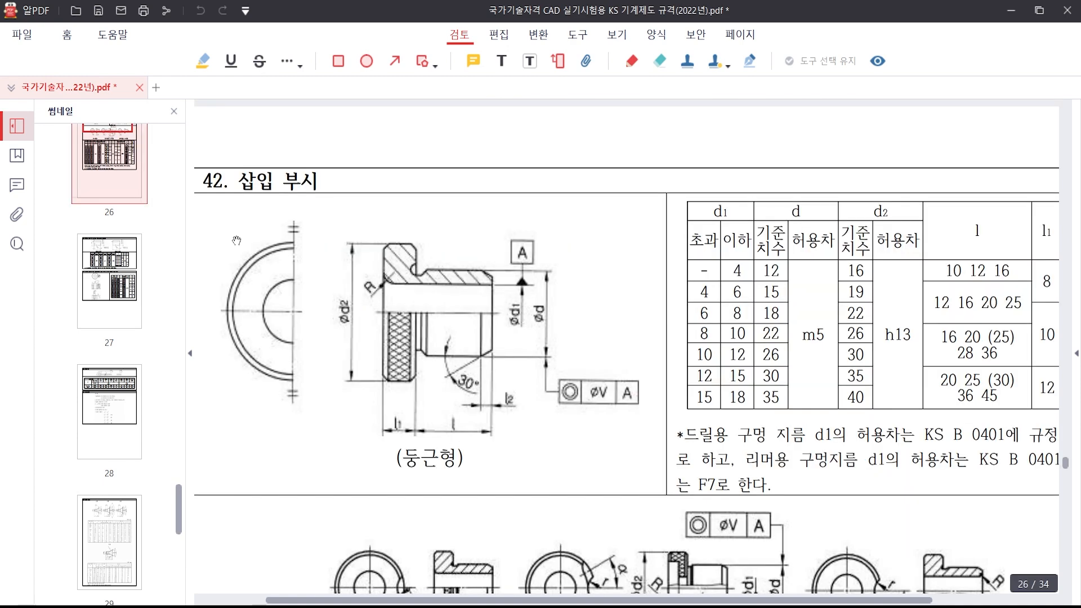
pyautogui.scroll(-12, 520, 370)
pyautogui.scroll(-10, 521, 370)
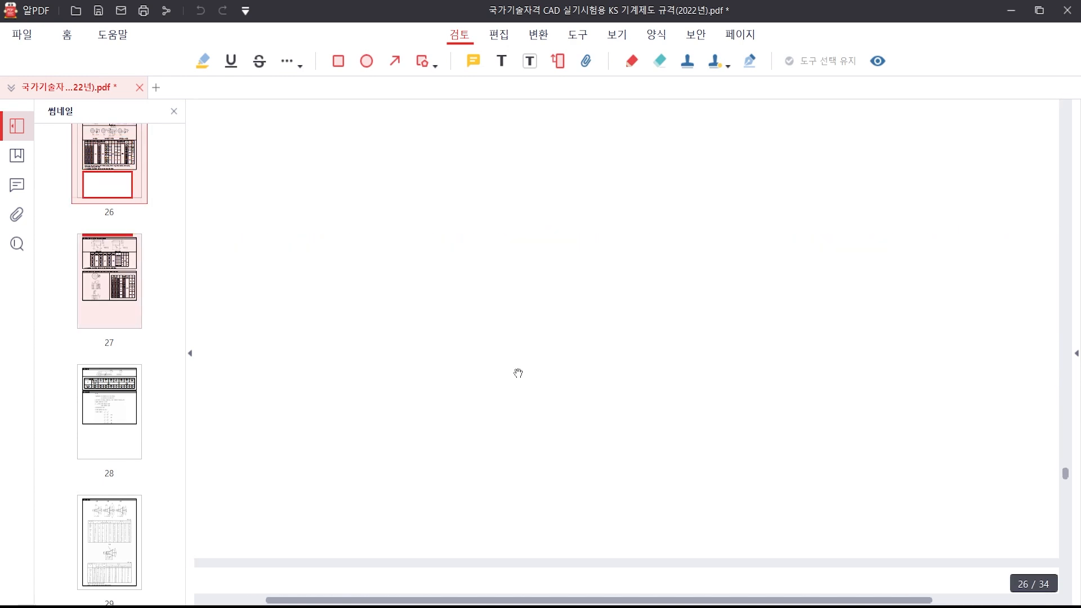
pyautogui.keyDown('ctrl'); pyautogui.scroll(-1, 543, 354); pyautogui.keyUp('ctrl')
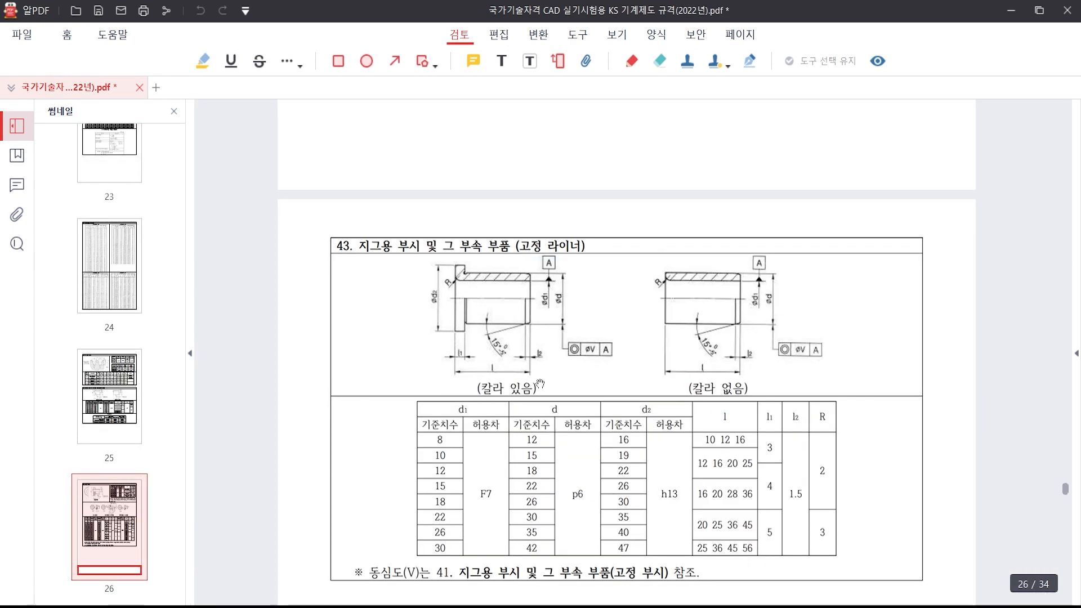
pyautogui.keyDown('ctrl'); pyautogui.scroll(2, 552, 399); pyautogui.keyUp('ctrl')
pyautogui.moveTo(597, 456); pyautogui.dragTo(600, 399)
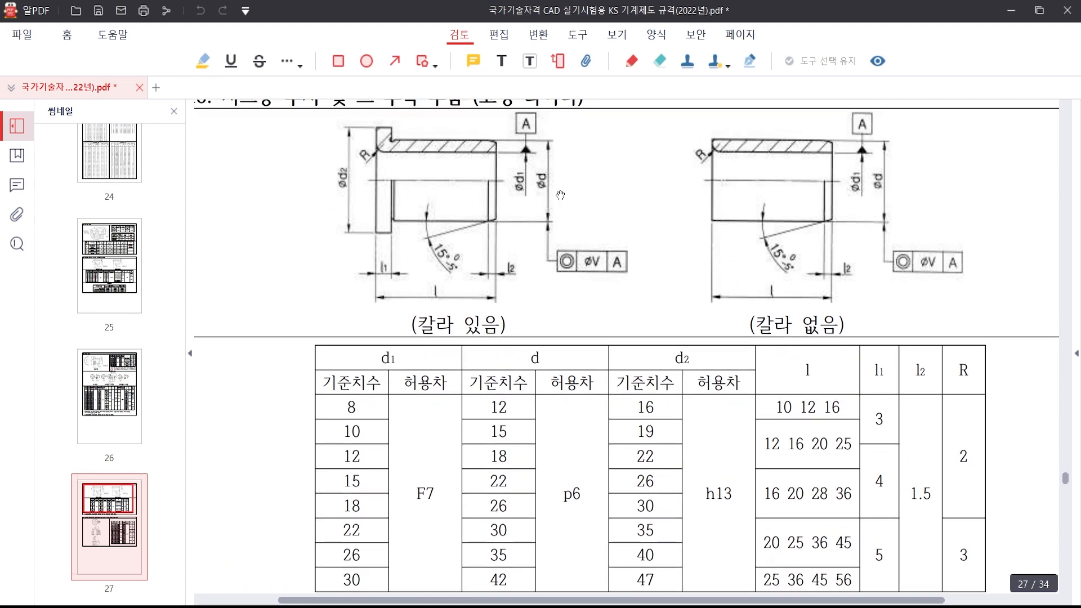
pyautogui.moveTo(601, 494); pyautogui.dragTo(614, 420)
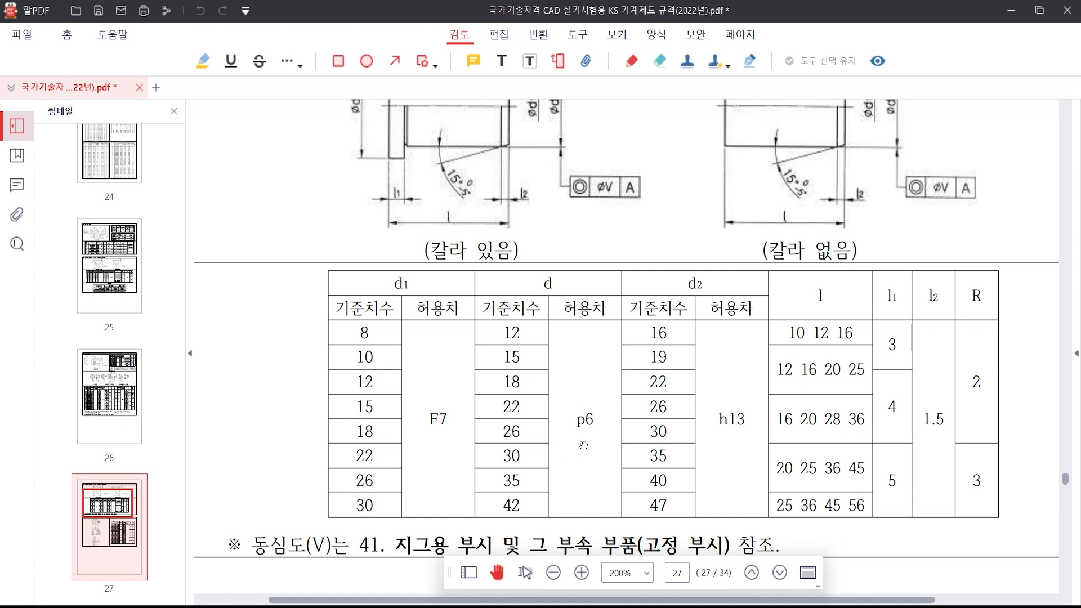
pyautogui.moveTo(589, 269); pyautogui.dragTo(599, 327)
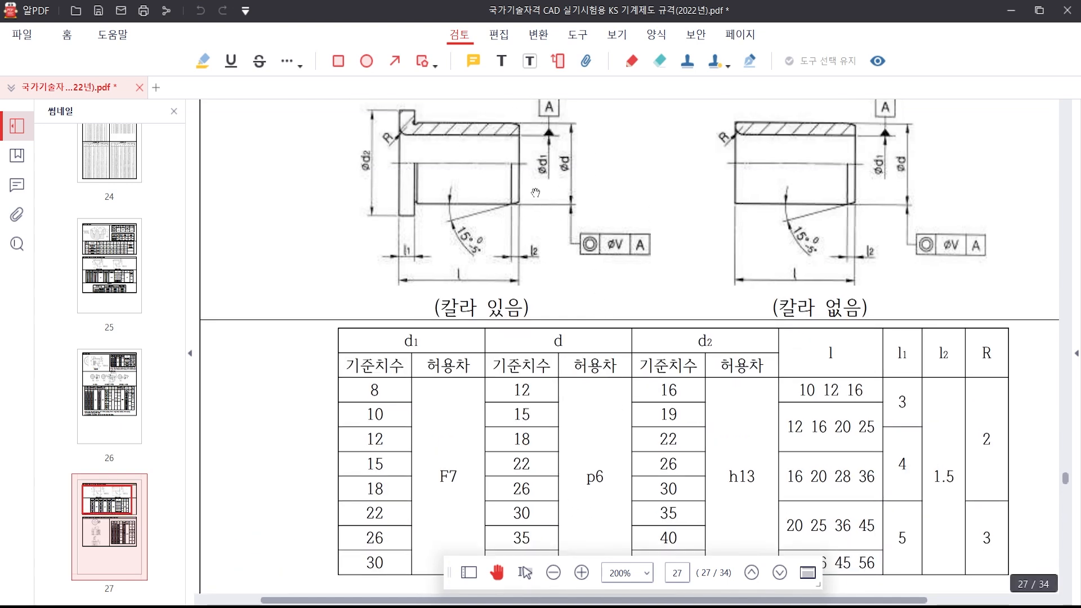
pyautogui.scroll(-3, 605, 448)
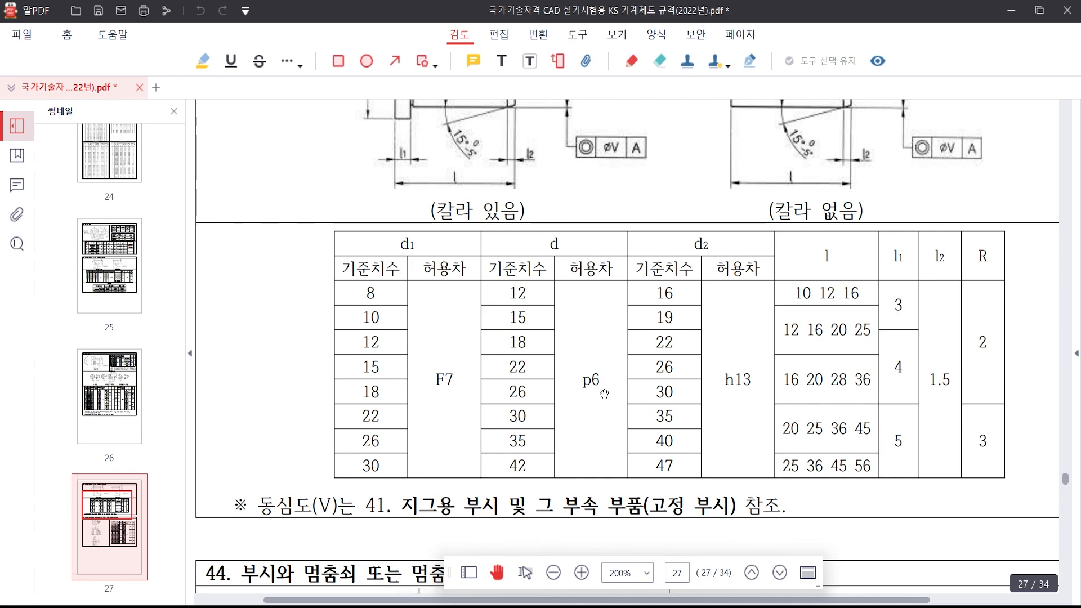
# Return to the drawing and append H7 to the large bore's 26 dimension text
pyautogui.hotkey('alt', 'Tab')
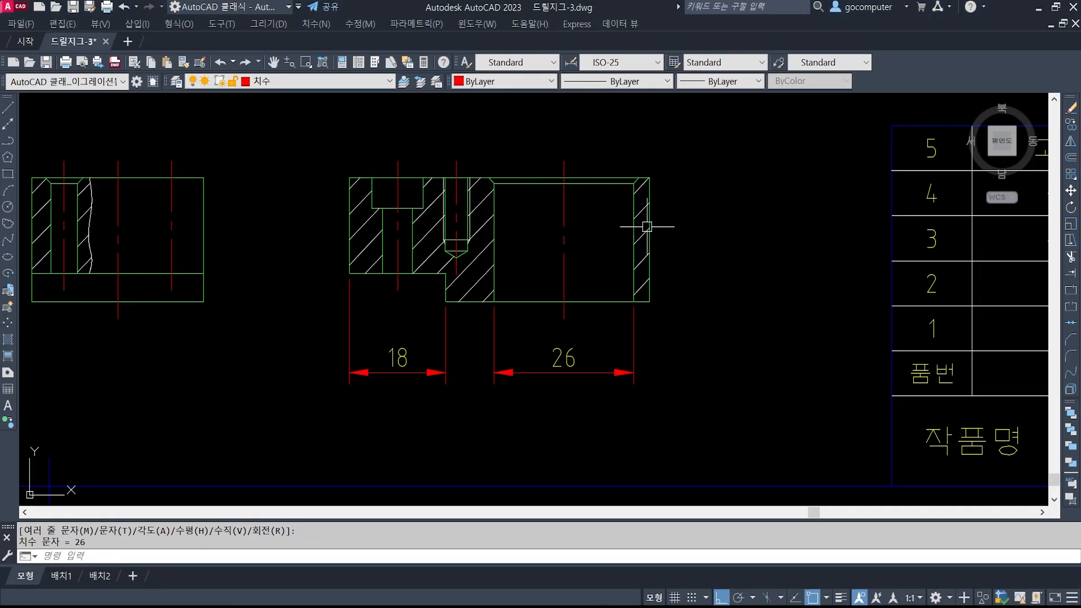
pyautogui.write('ed')
pyautogui.press('Return')
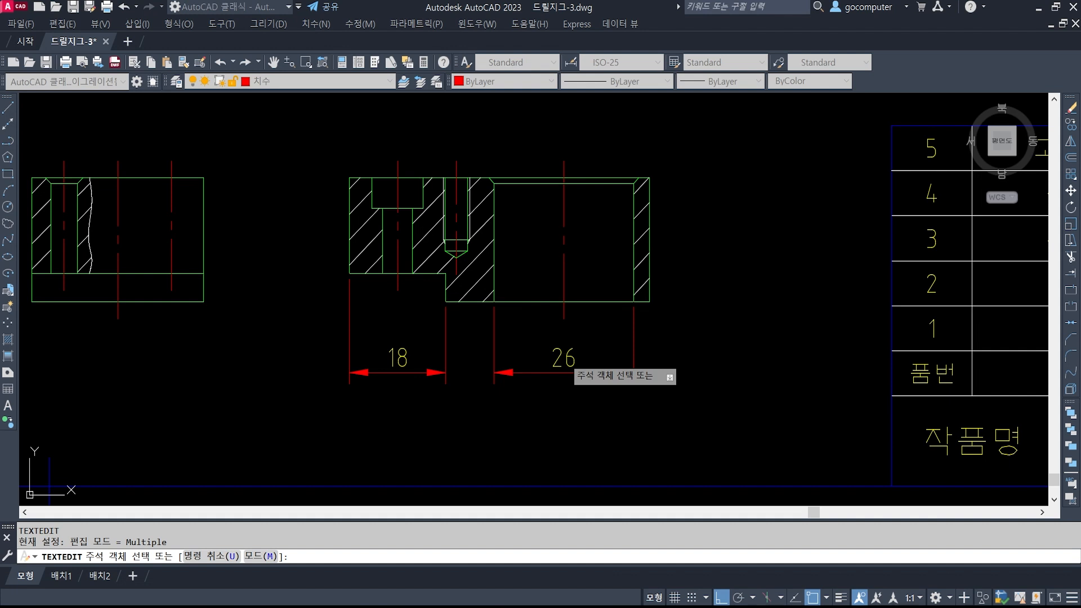
pyautogui.click(565, 358)
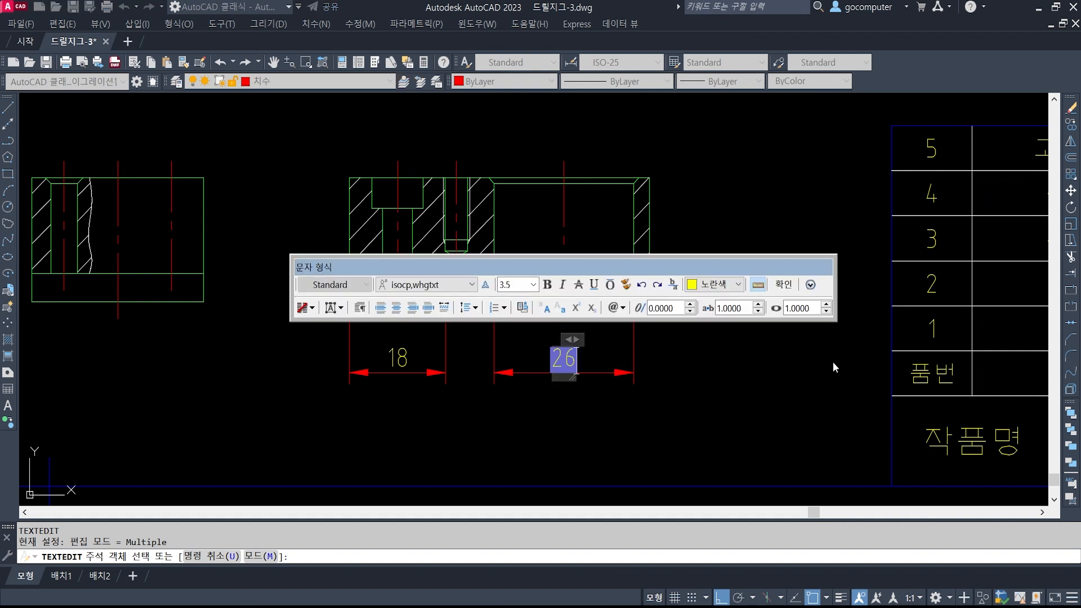
pyautogui.write('H7')
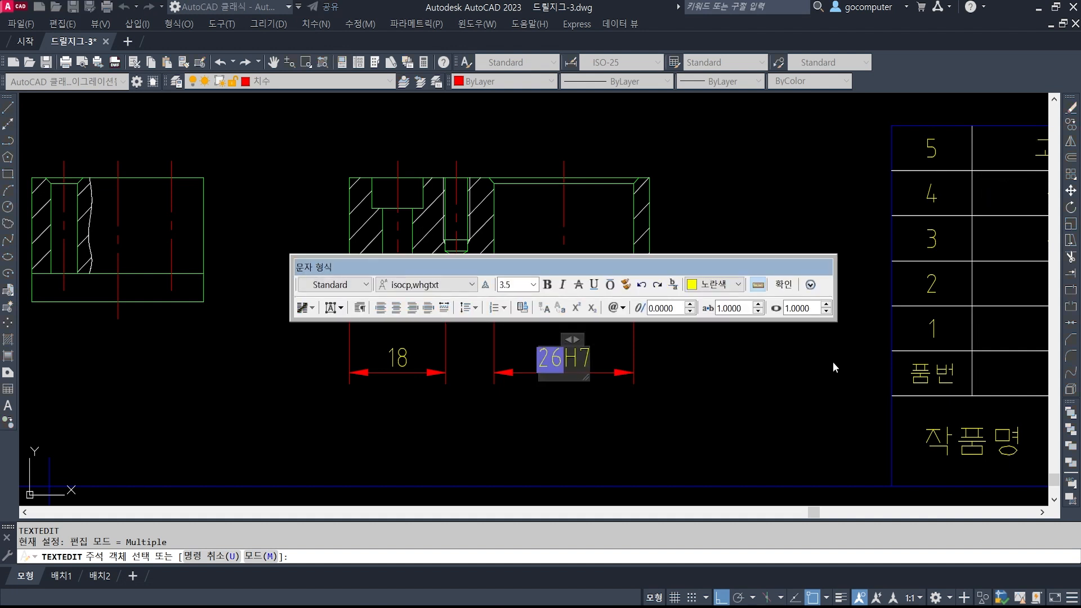
pyautogui.click(740, 380)
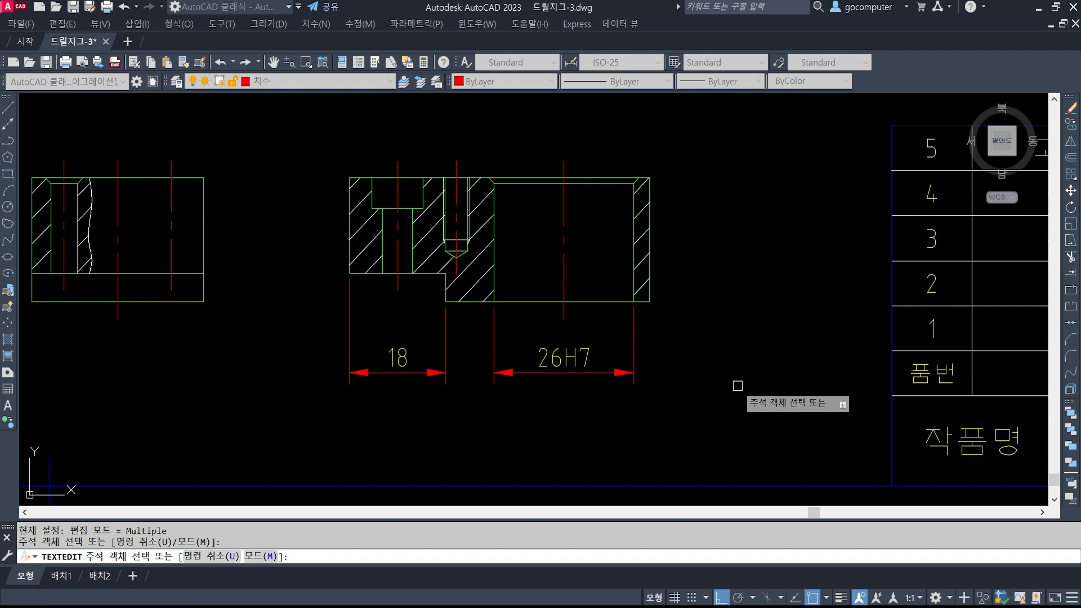
pyautogui.press('Escape')
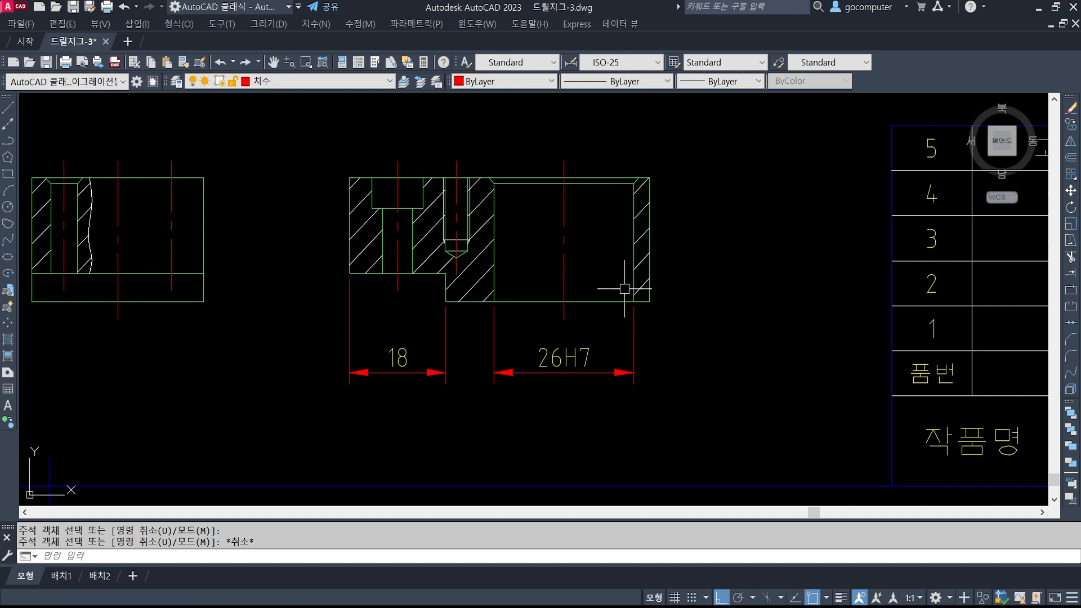
# Add a horizontal linear dimension for the section view's overall width, placed below the existing step-width and bore dimensions
pyautogui.write('d')
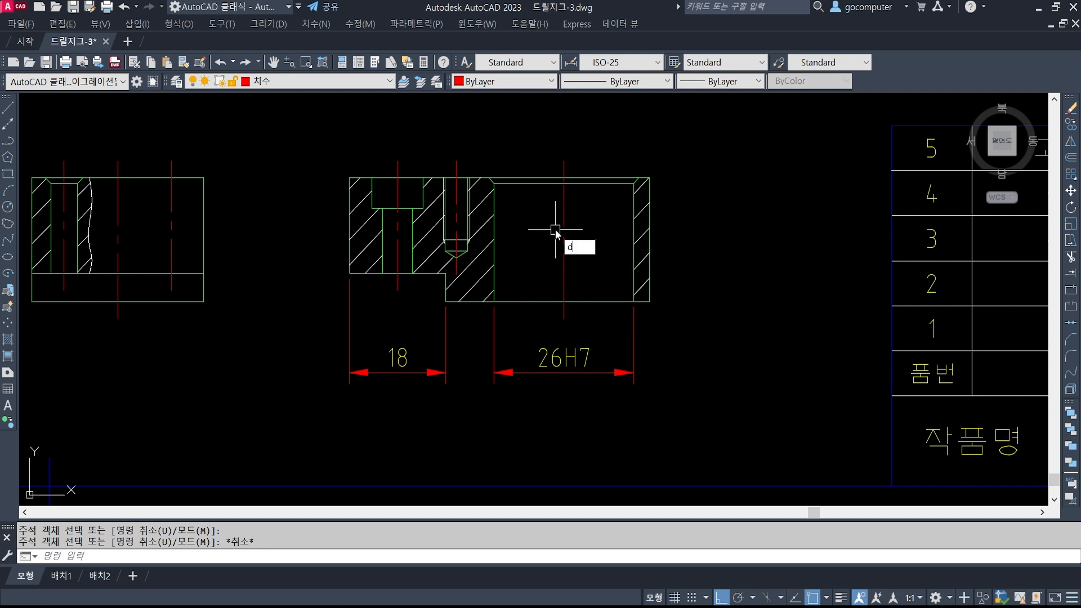
pyautogui.press('Return')
pyautogui.click(349, 274)
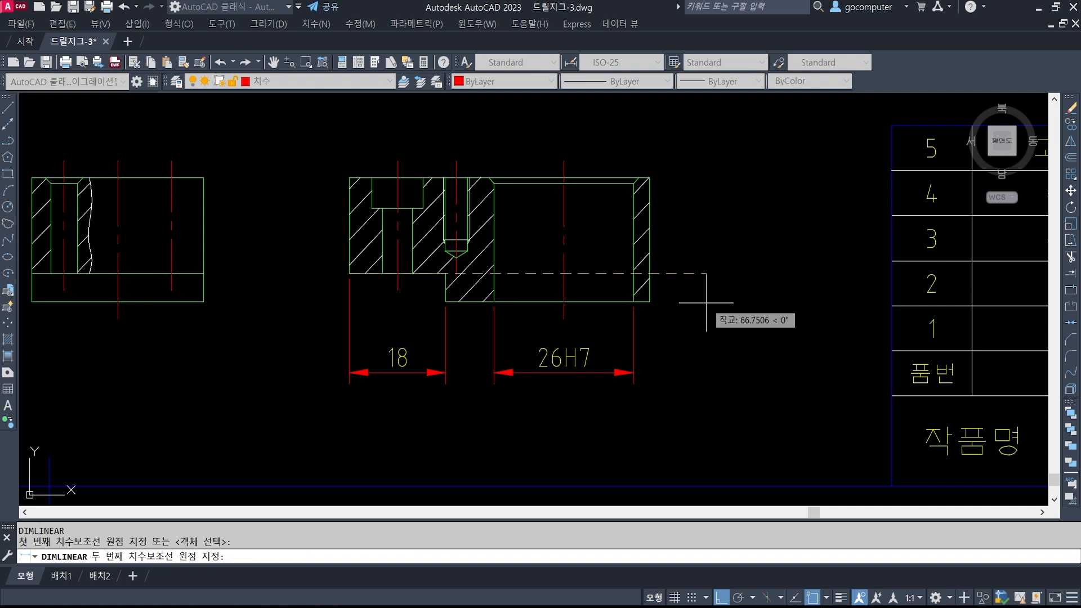
pyautogui.click(649, 302)
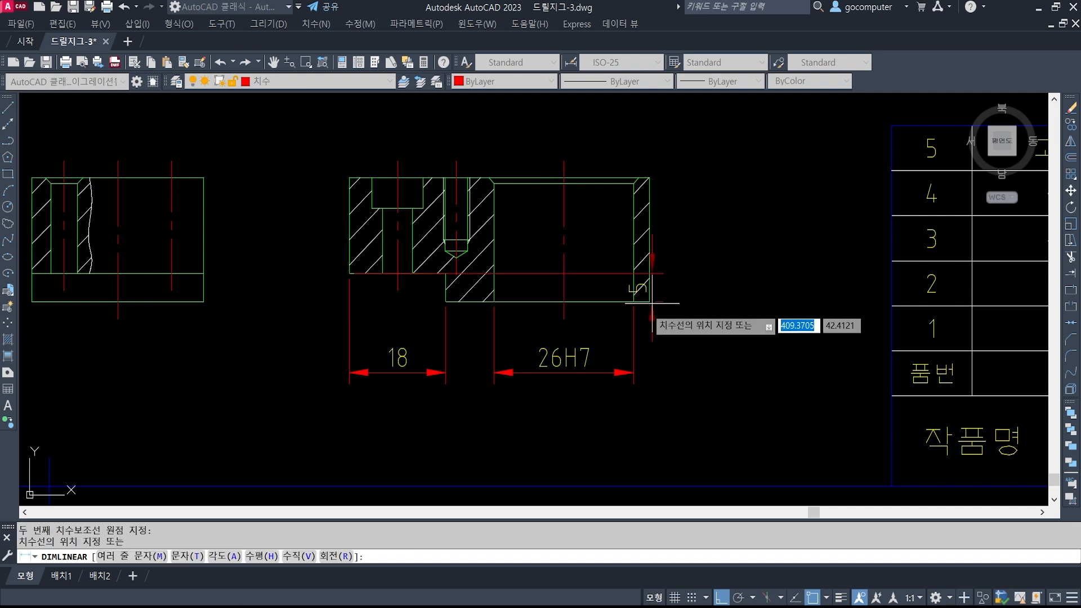
pyautogui.click(596, 424)
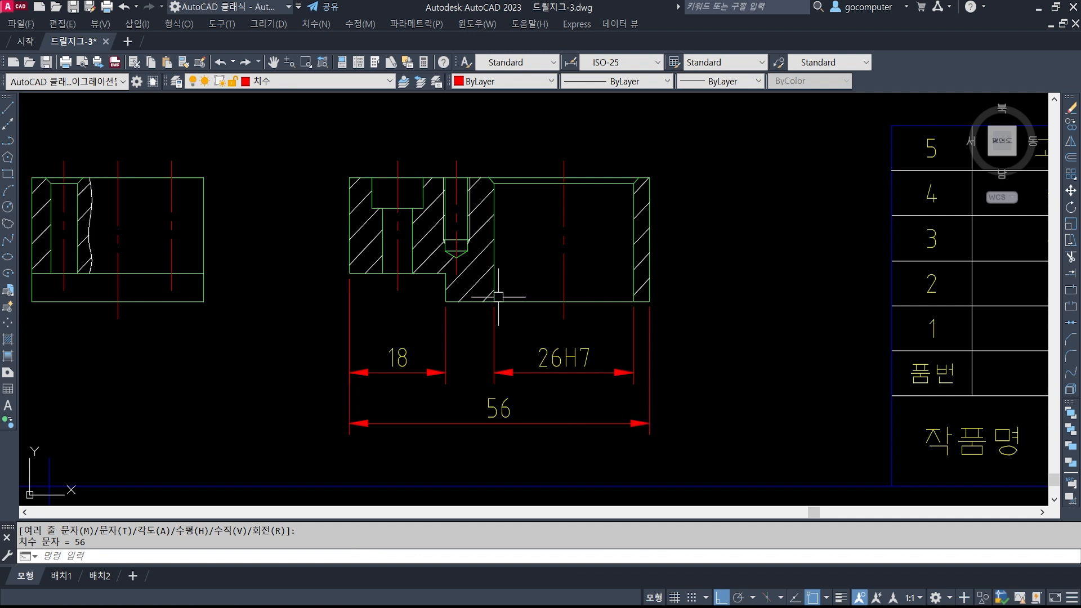
pyautogui.moveTo(513, 257); pyautogui.dragTo(540, 313, button='middle')
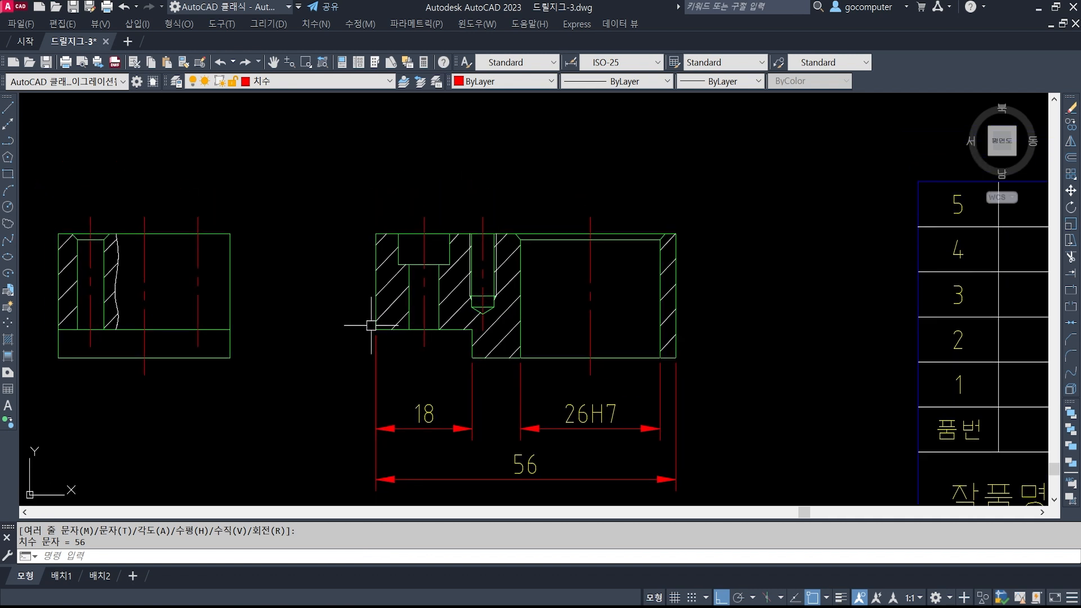
pyautogui.press('space')
pyautogui.click(472, 358)
pyautogui.press('Escape')
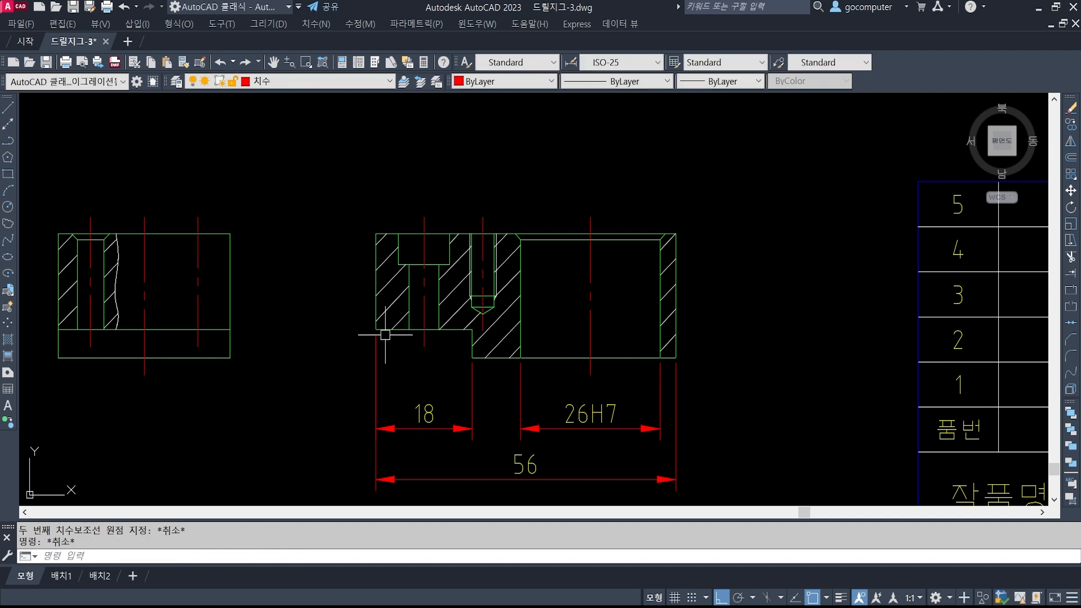
# Add a vertical linear dimension for the height of the lower step, placed to the left of the section view
pyautogui.press('space')
pyautogui.click(376, 329)
pyautogui.click(472, 358)
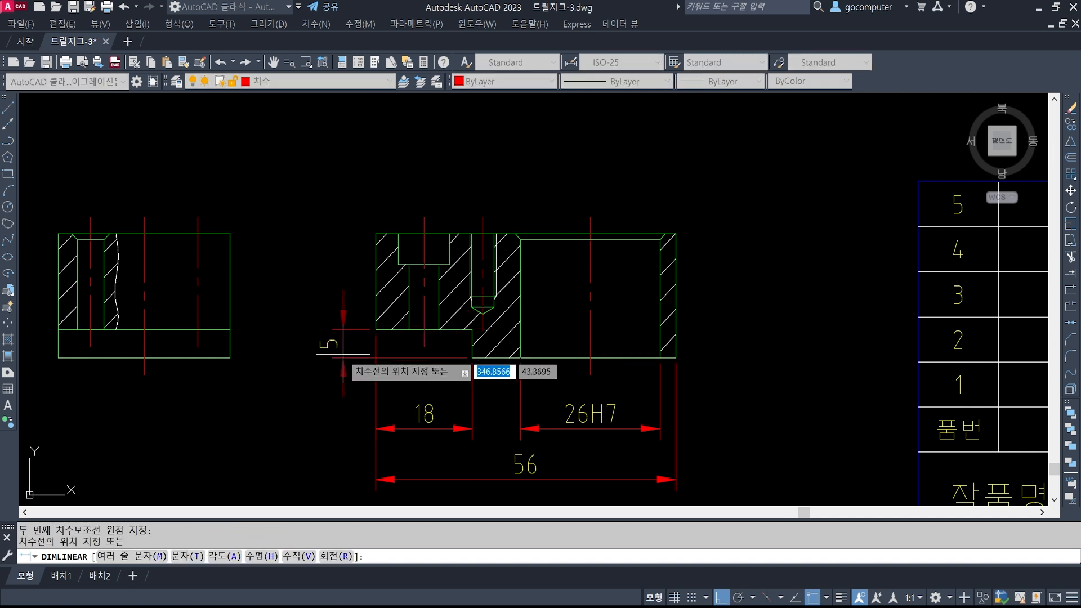
pyautogui.click(338, 351)
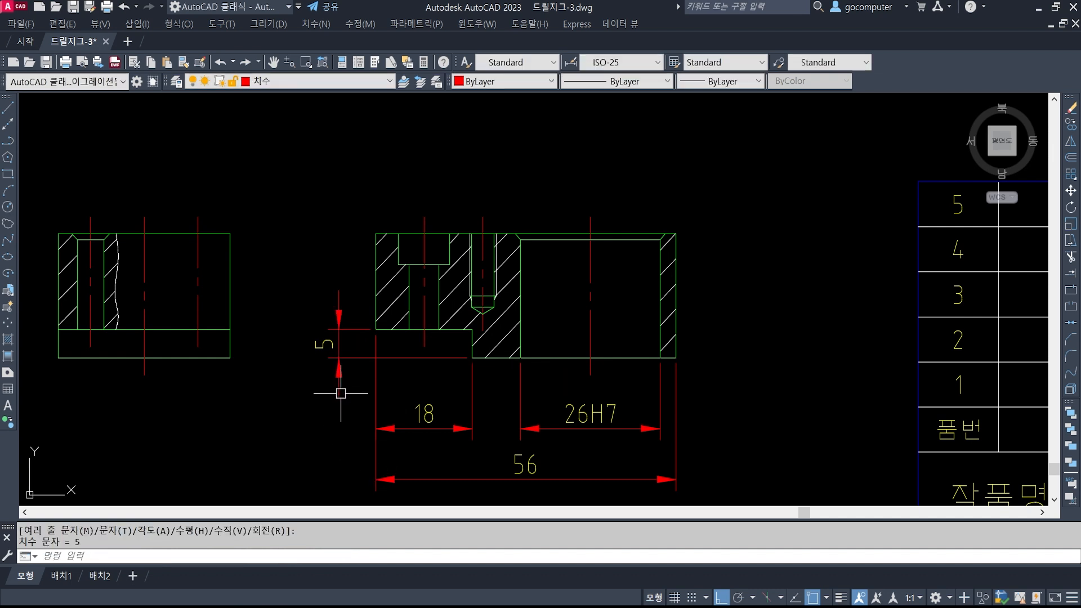
# Add a vertical linear dimension for the section view's overall height, placed outside the step-height dimension
pyautogui.press('space')
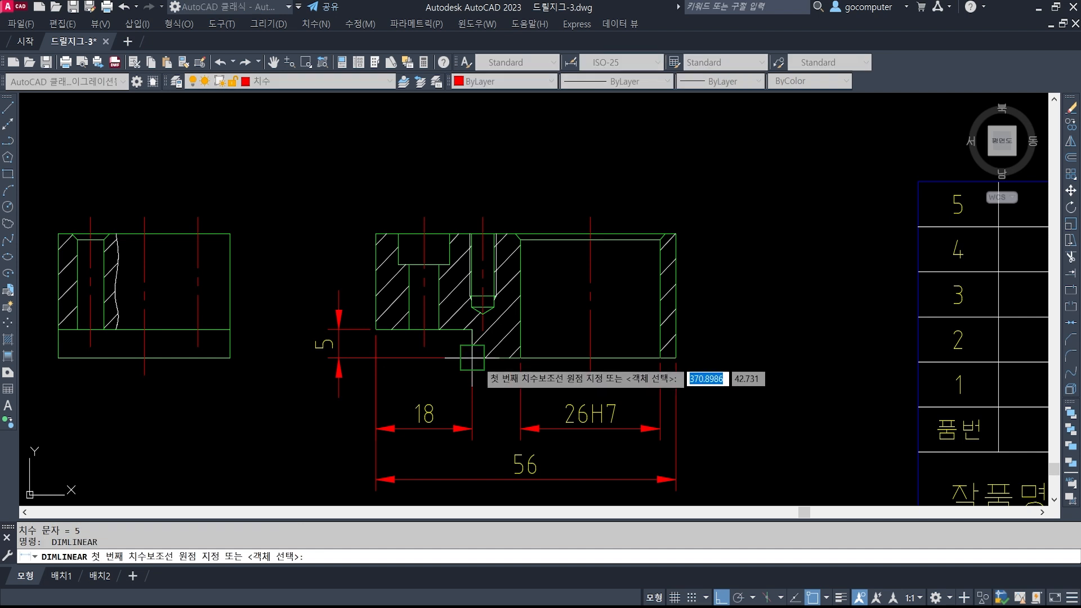
pyautogui.click(472, 358)
pyautogui.click(375, 233)
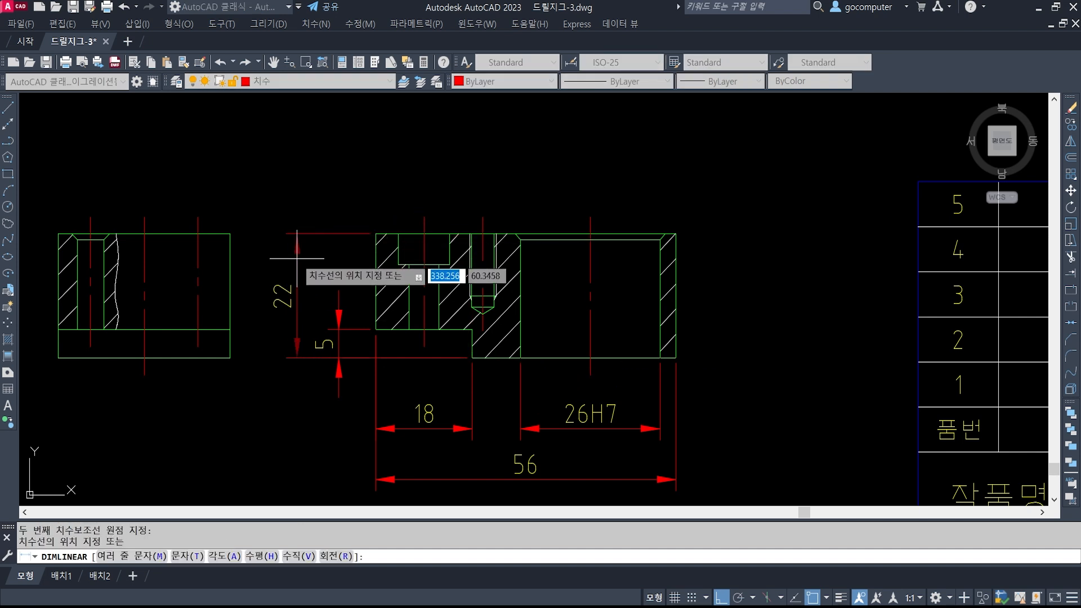
pyautogui.click(297, 265)
# Dimension the horizontal distance between the tapped hole's centerline and the large bore's centerline, placing it above the section view
pyautogui.moveTo(453, 319); pyautogui.dragTo(476, 354, button='middle')
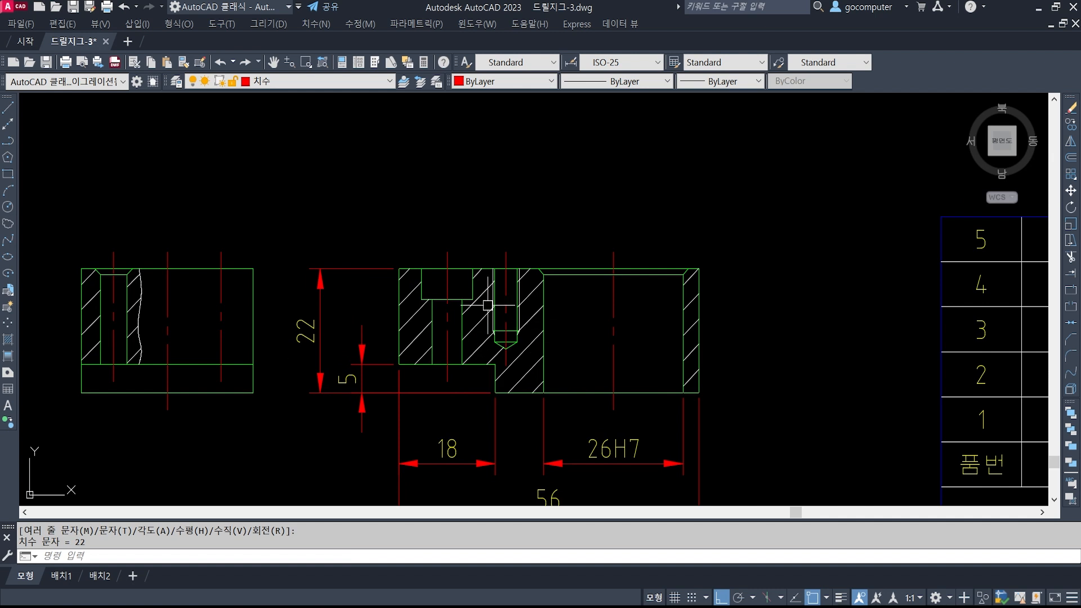
pyautogui.moveTo(447, 295); pyautogui.dragTo(445, 340, button='middle')
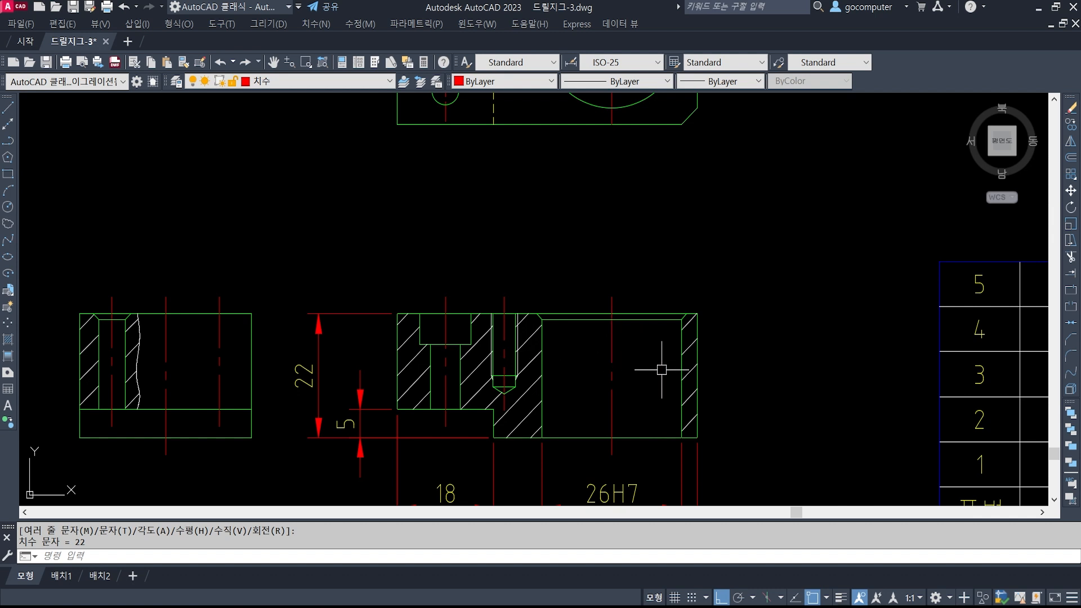
pyautogui.moveTo(659, 366); pyautogui.dragTo(630, 356, button='middle')
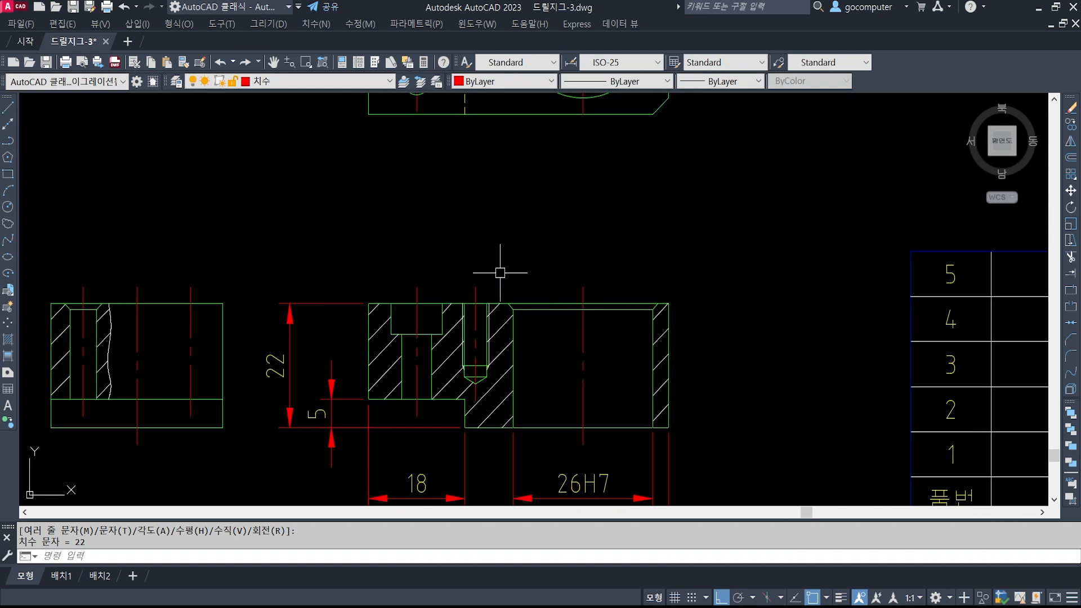
pyautogui.write('dli')
pyautogui.press('Return')
pyautogui.click(475, 287)
pyautogui.click(583, 287)
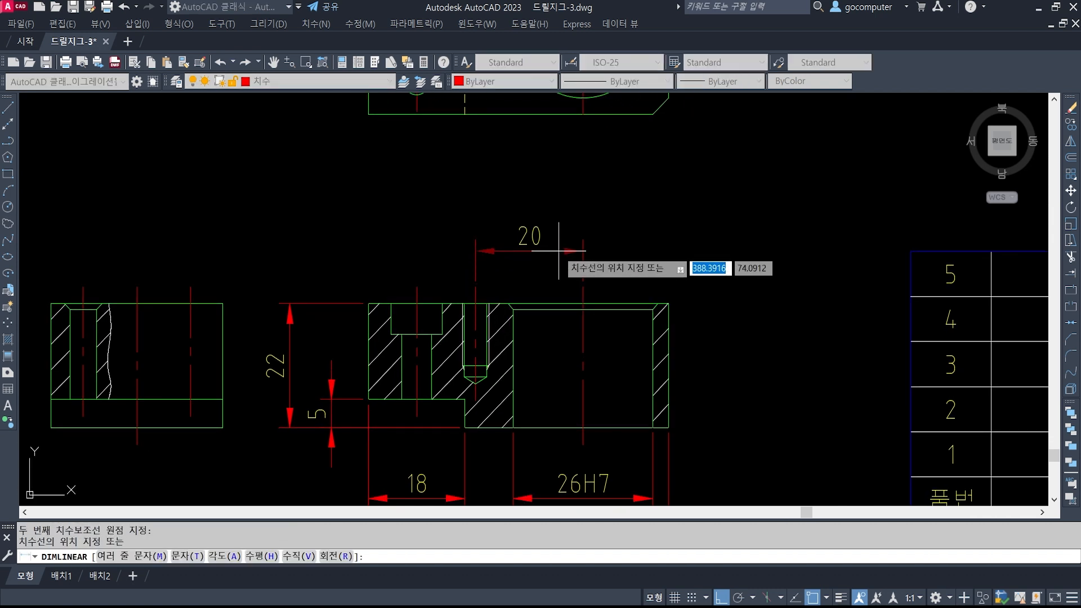
pyautogui.click(560, 248)
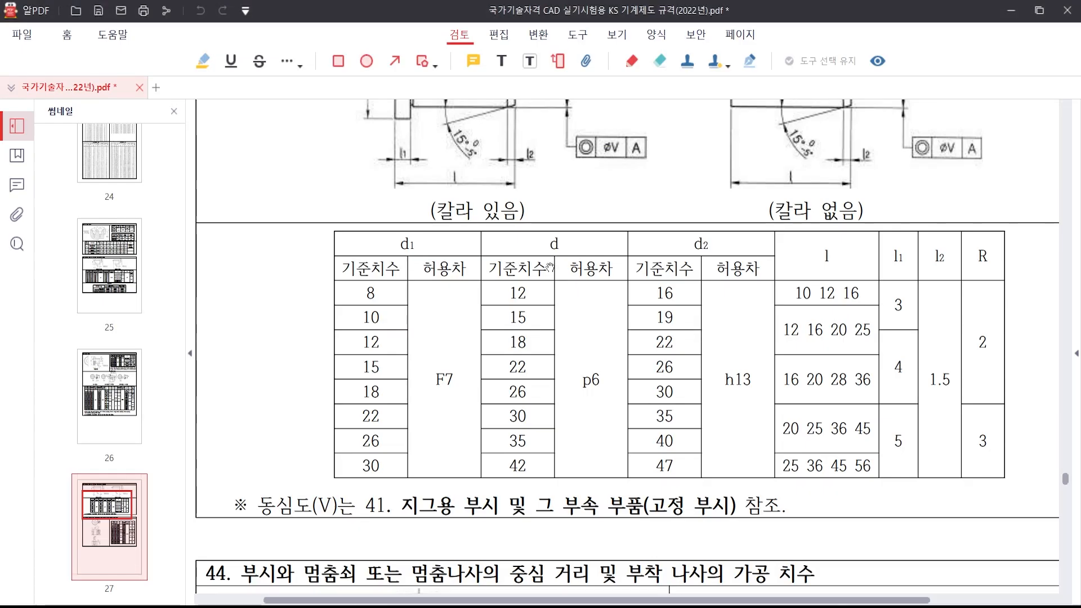
# Examine the tolerance for center distance c in section 44 of the KS 기계제도 규격 PDF and return to the AutoCAD drawing
pyautogui.moveTo(537, 537); pyautogui.dragTo(548, 149)
pyautogui.moveTo(627, 396); pyautogui.dragTo(491, 355)
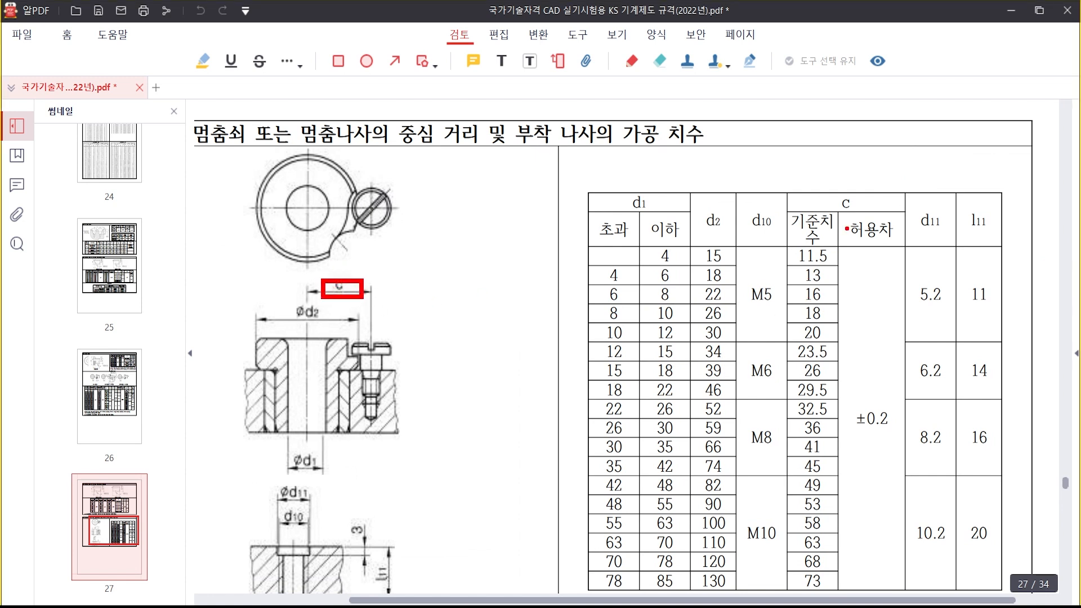
pyautogui.moveTo(840, 188); pyautogui.dragTo(905, 282)
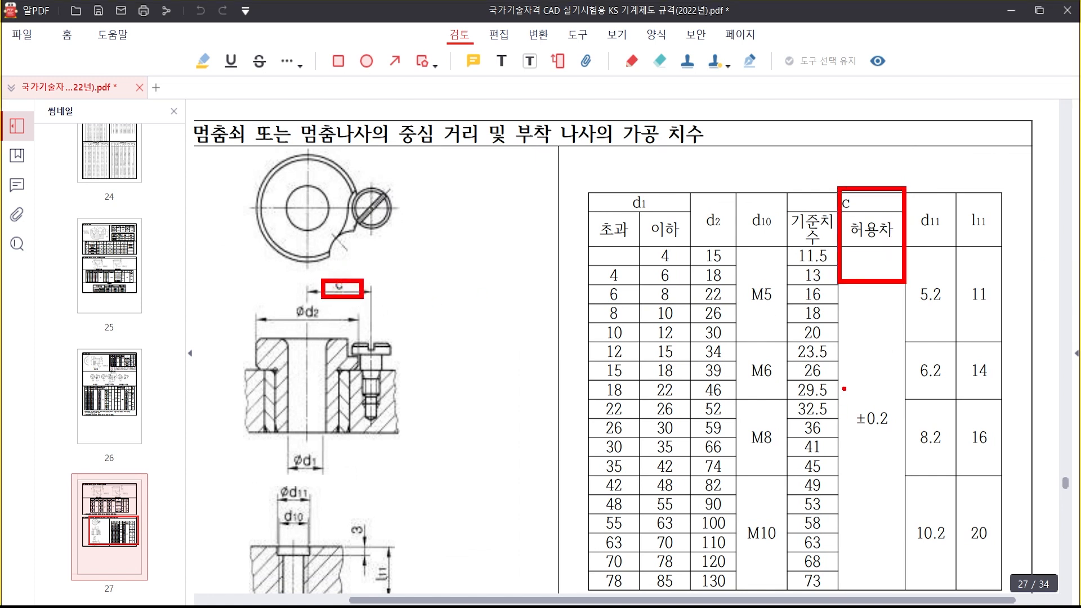
pyautogui.moveTo(844, 388); pyautogui.dragTo(904, 442)
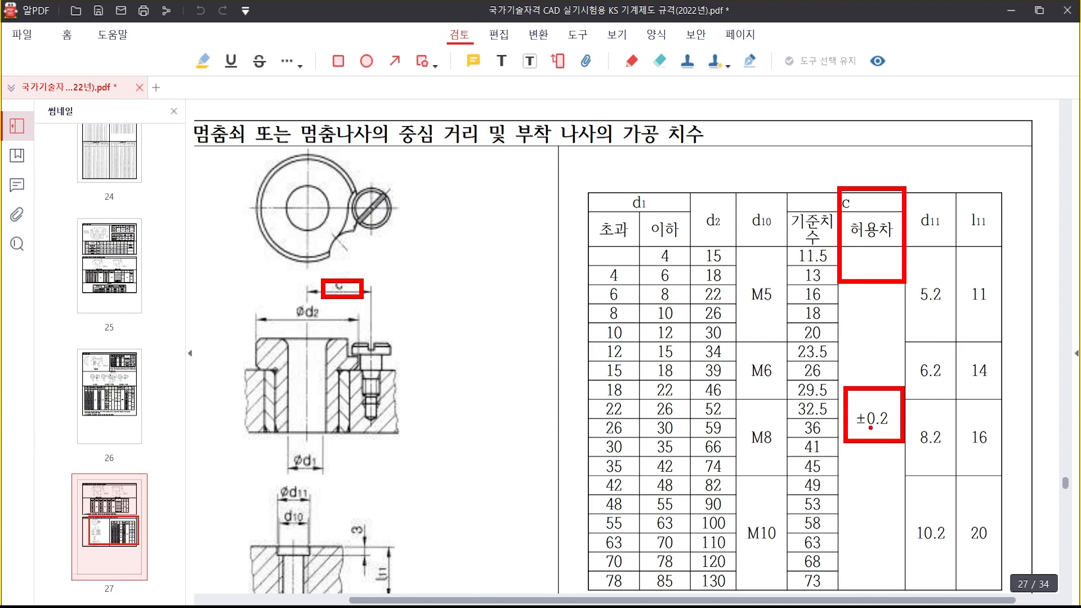
pyautogui.press('Escape')
pyautogui.click(491, 606)
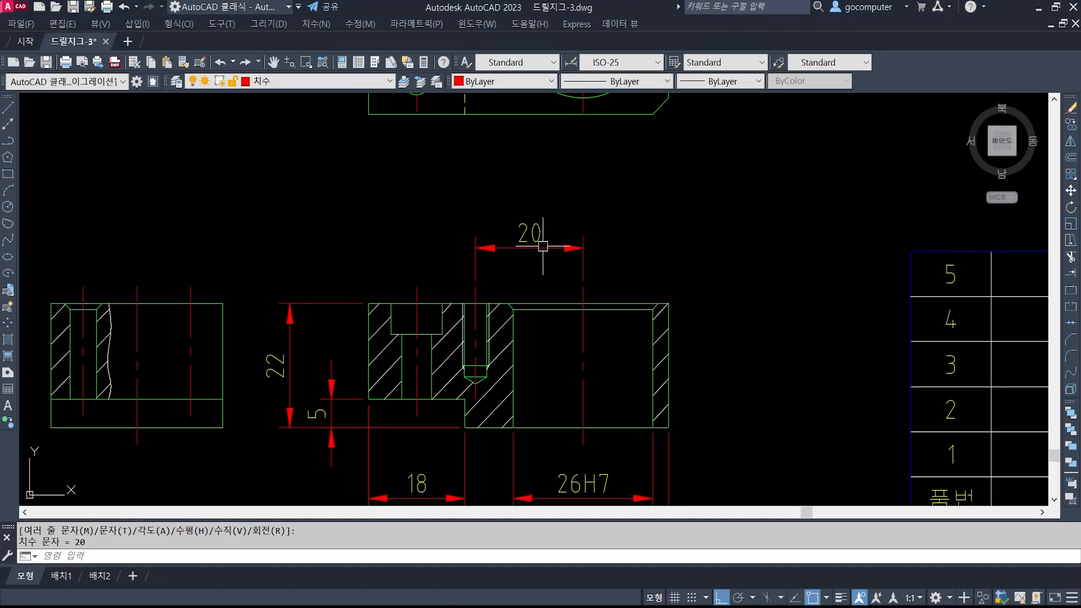
pyautogui.write('ed')
pyautogui.press('Return')
pyautogui.click(530, 234)
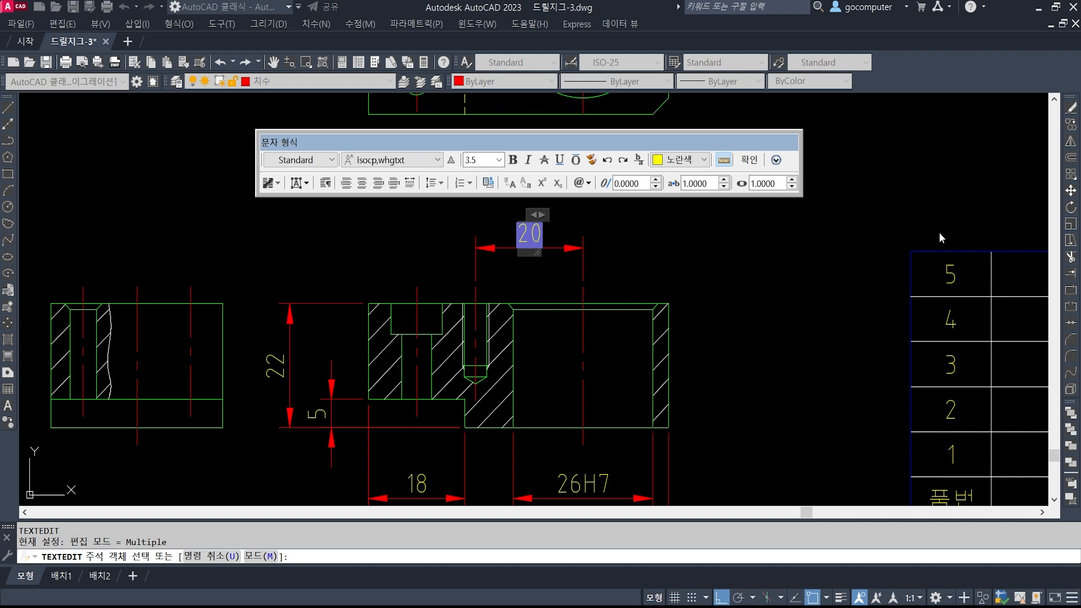
pyautogui.click(940, 232)
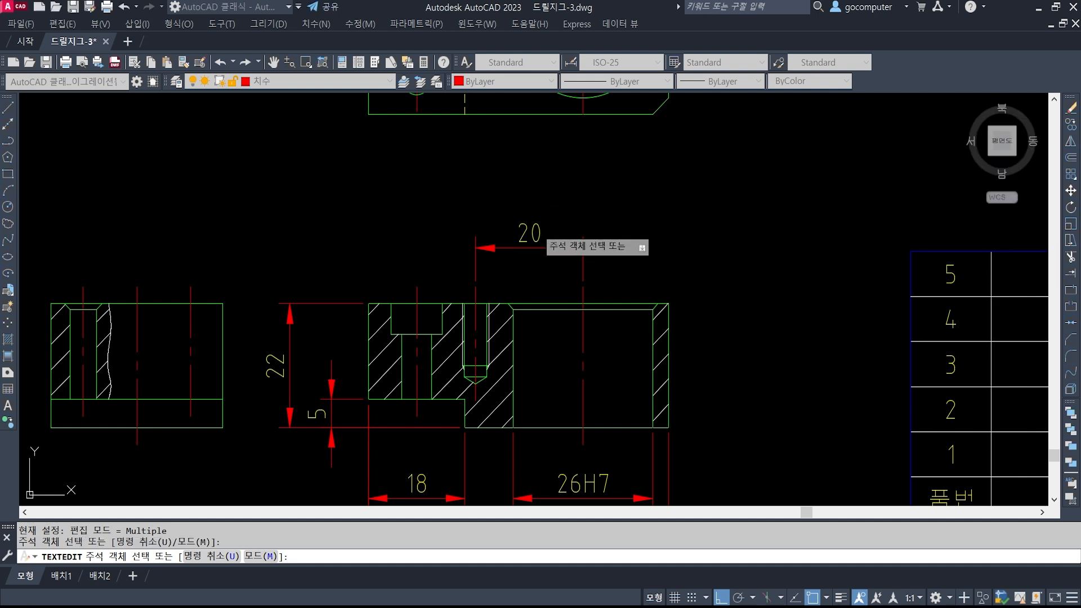
pyautogui.click(535, 232)
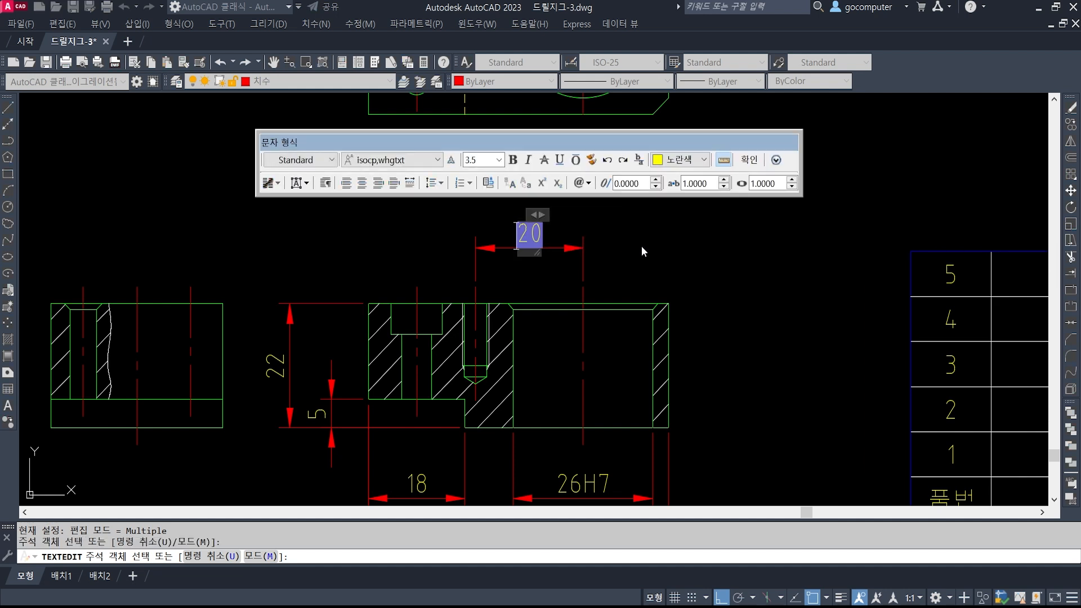
pyautogui.click(645, 247)
pyautogui.press('Escape')
# Set the center-distance dimension's tolerance display to 대칭 with an upper limit of 0.2 in its properties
pyautogui.click(531, 232)
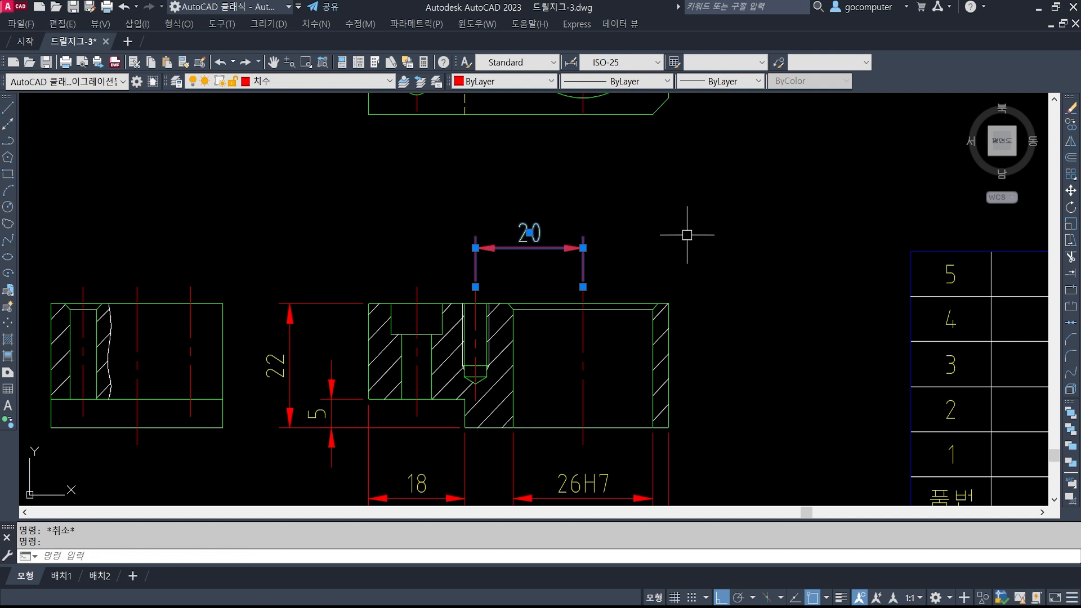
pyautogui.hotkey('ctrl', '1')
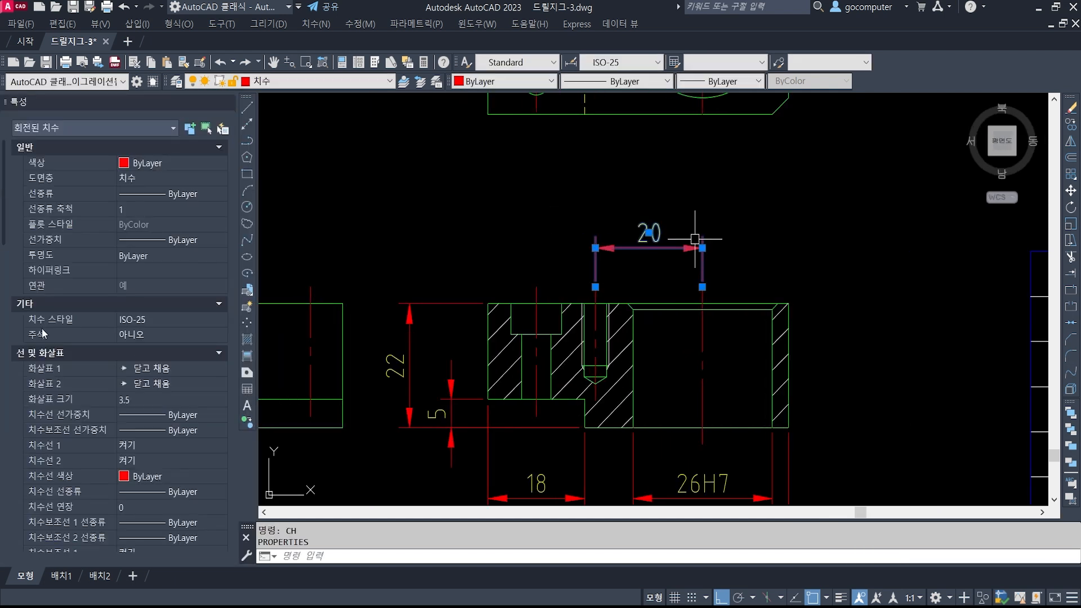
pyautogui.scroll(-10, 37, 383)
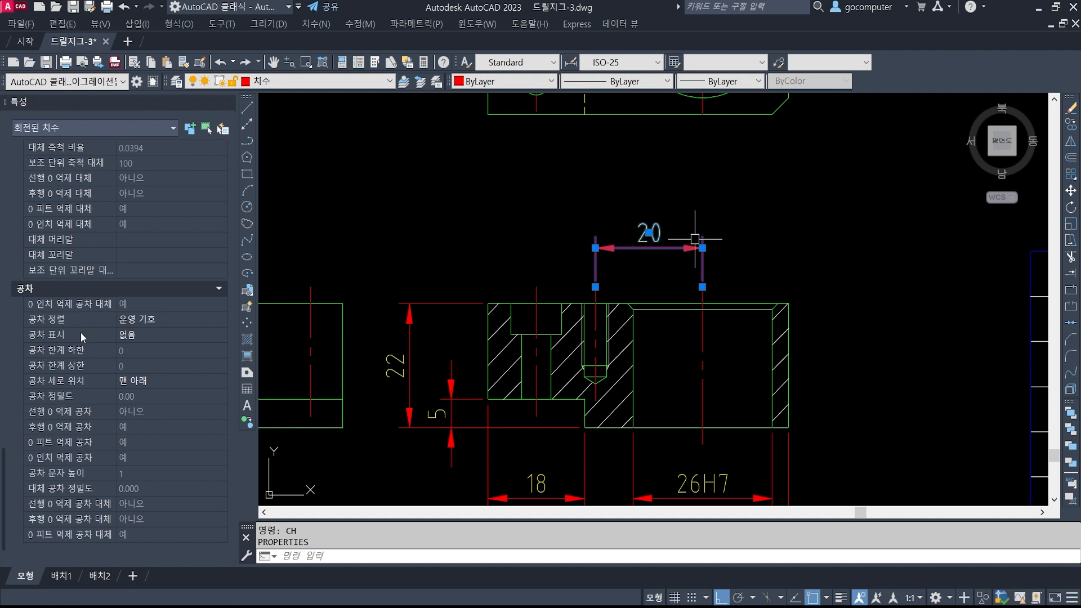
pyautogui.click(165, 335)
pyautogui.click(191, 332)
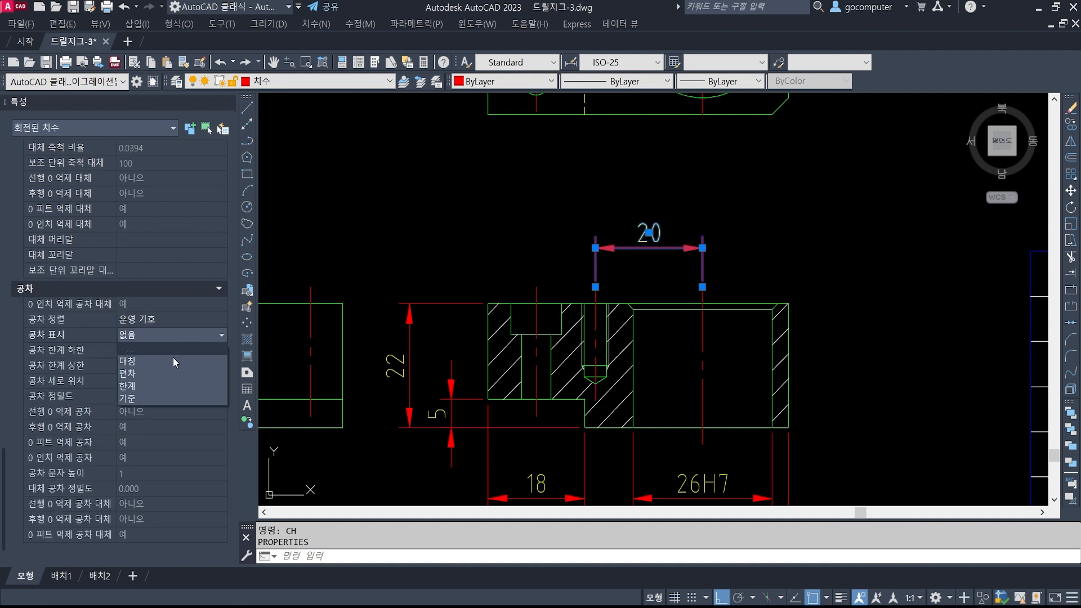
pyautogui.click(167, 359)
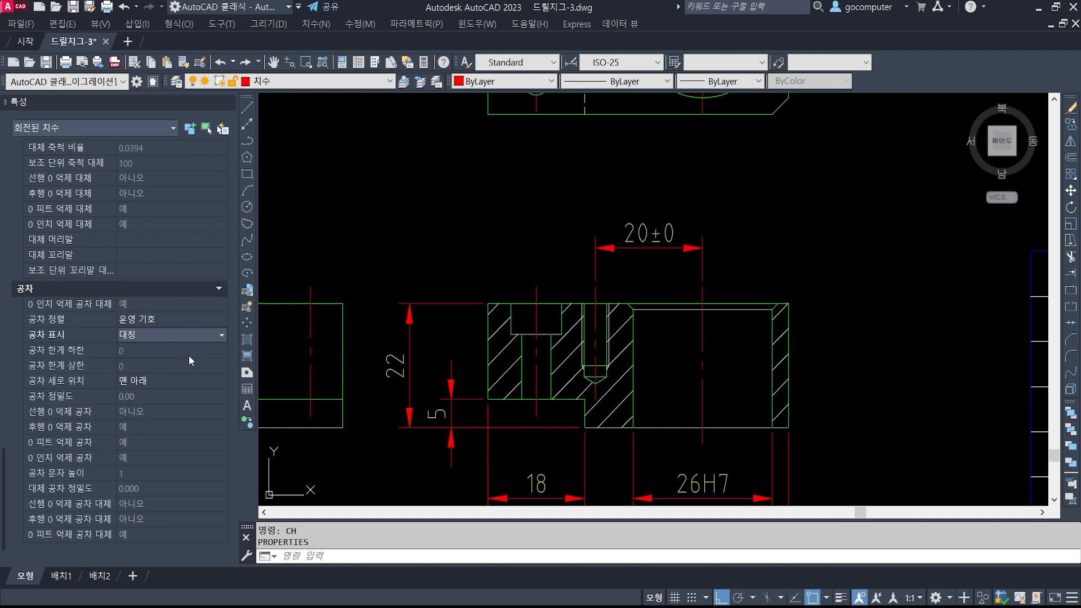
pyautogui.click(140, 368)
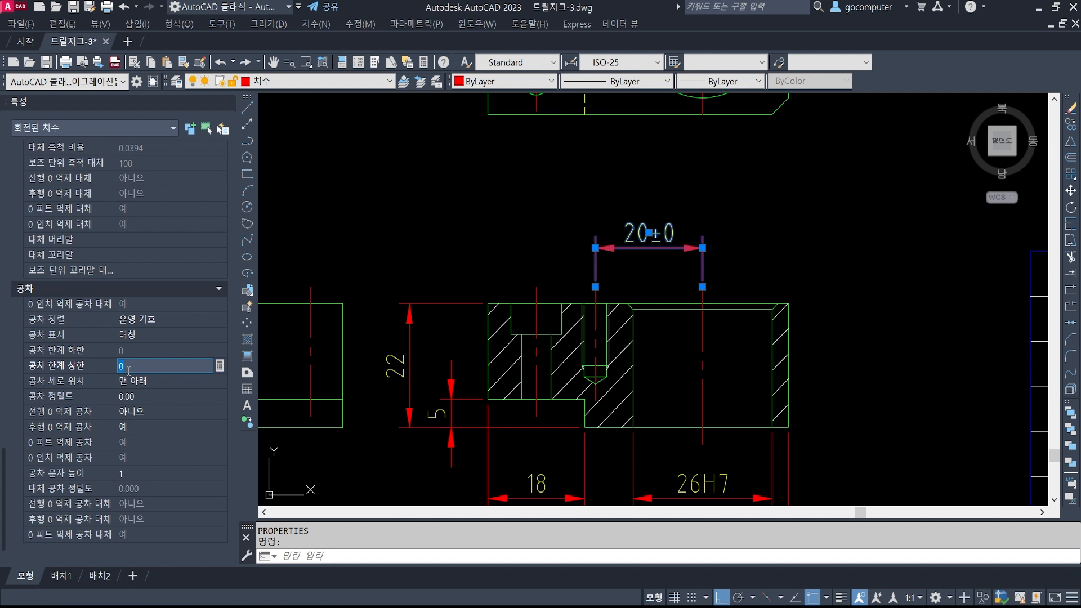
# Set the center-distance dimension's tolerance text height to 0.5, close its properties and deselect it
pyautogui.click(143, 473)
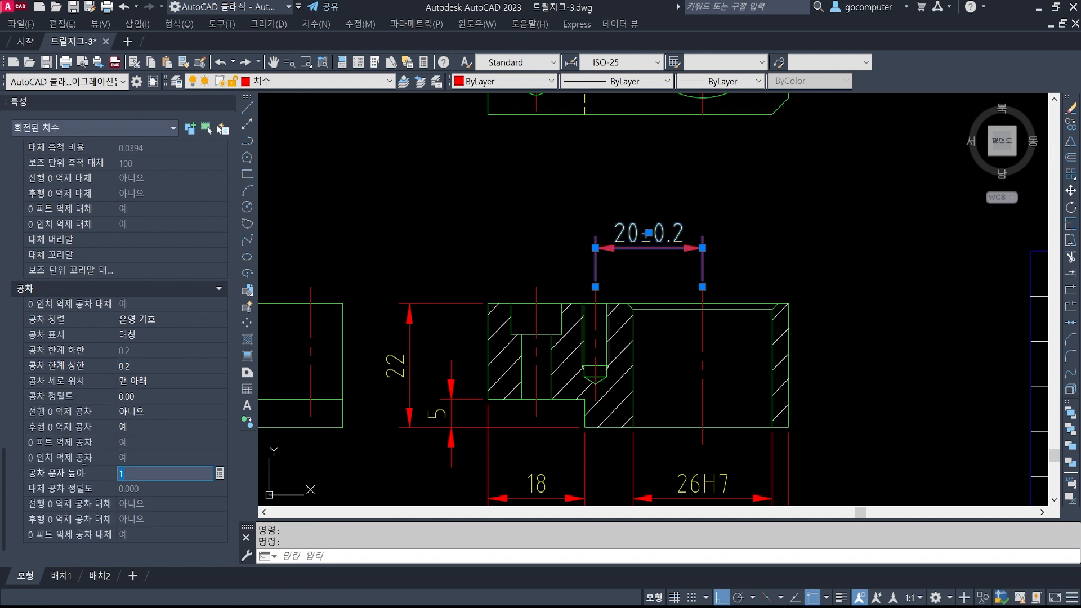
pyautogui.write('0.5')
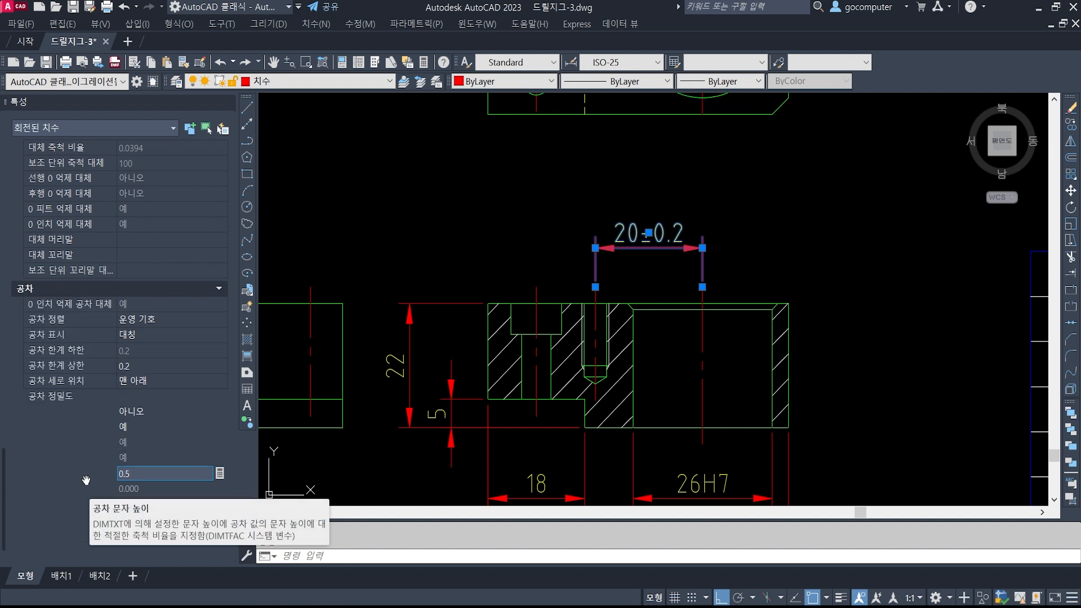
pyautogui.press('Return')
pyautogui.click(224, 101)
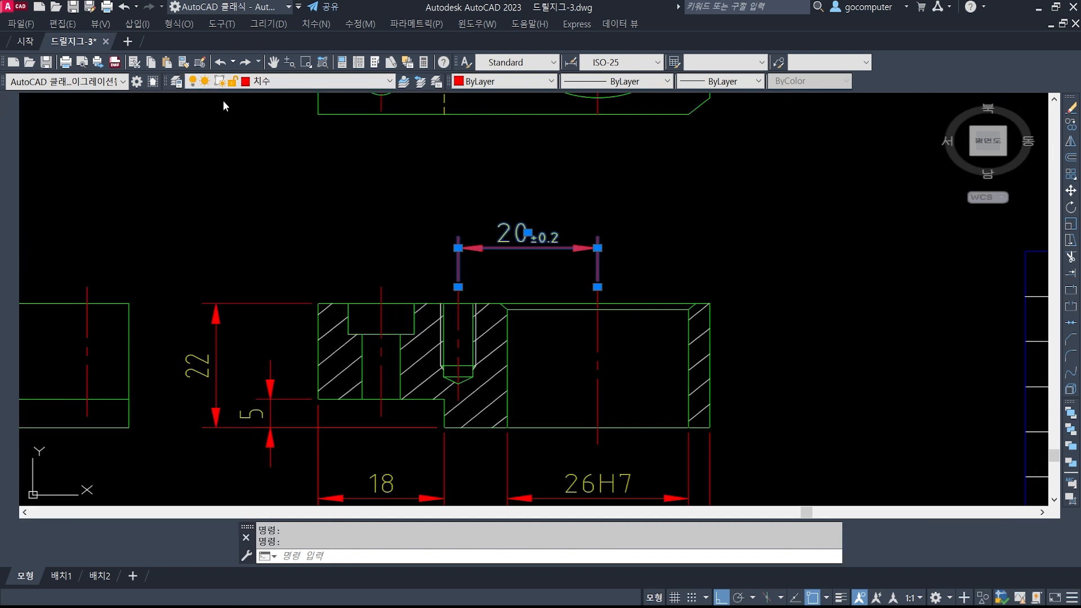
pyautogui.press('Escape')
pyautogui.press('Escape')
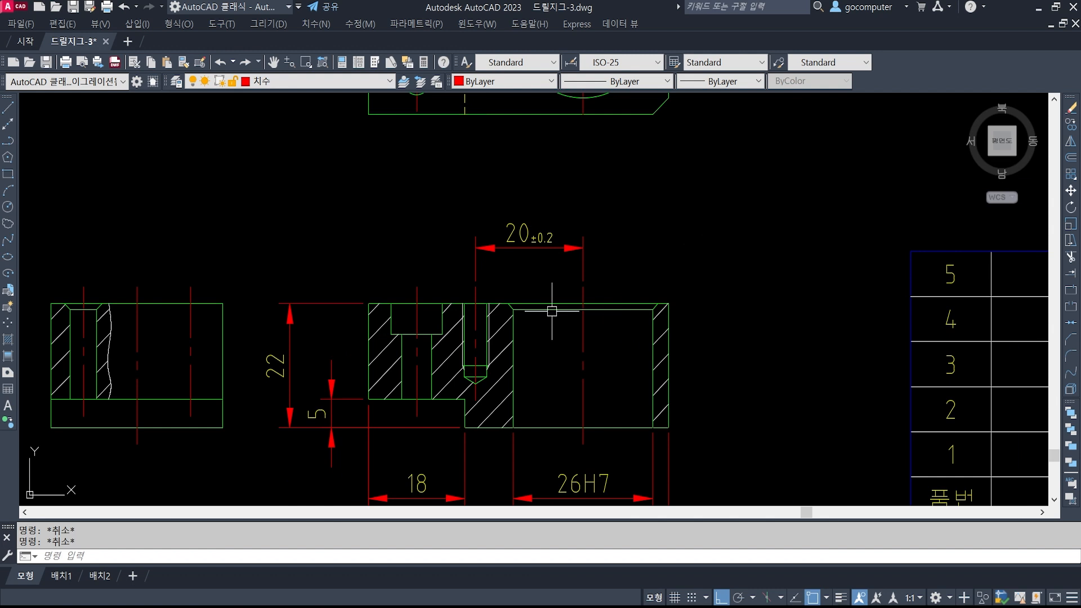
# Try to draw a quick leader from the counterbored hole's centerline on the section view's top edge, up and to the left
pyautogui.moveTo(483, 346); pyautogui.dragTo(519, 326, button='middle')
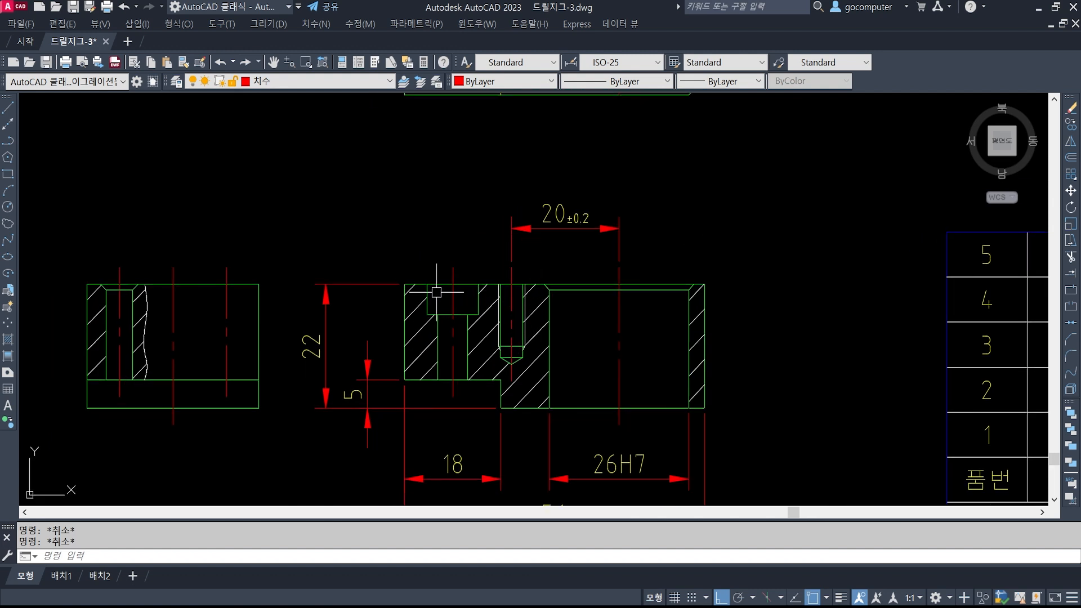
pyautogui.write('le')
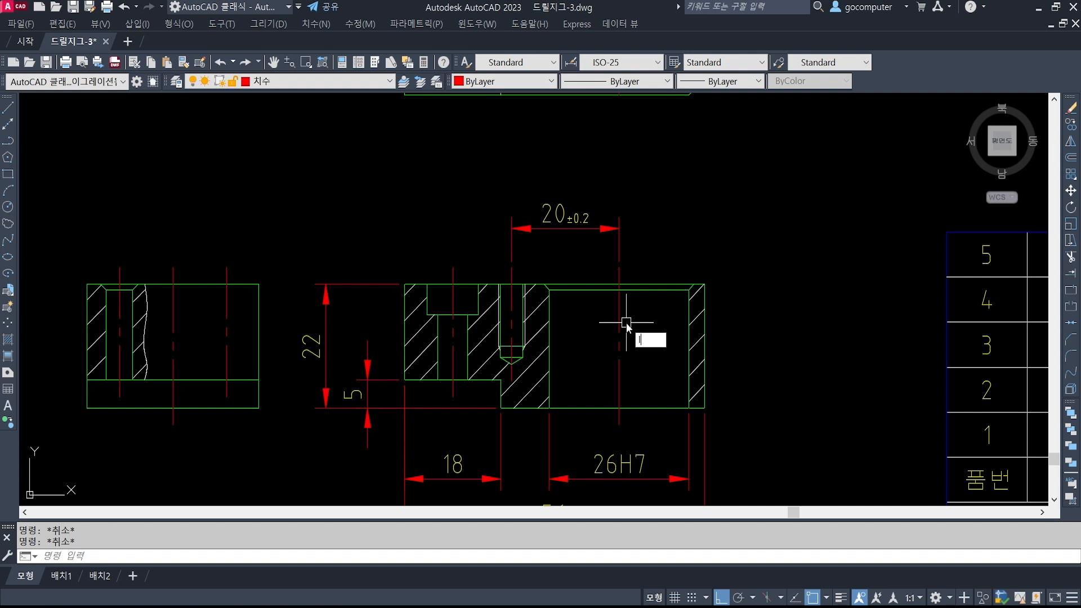
pyautogui.press('Return')
pyautogui.click(724, 598)
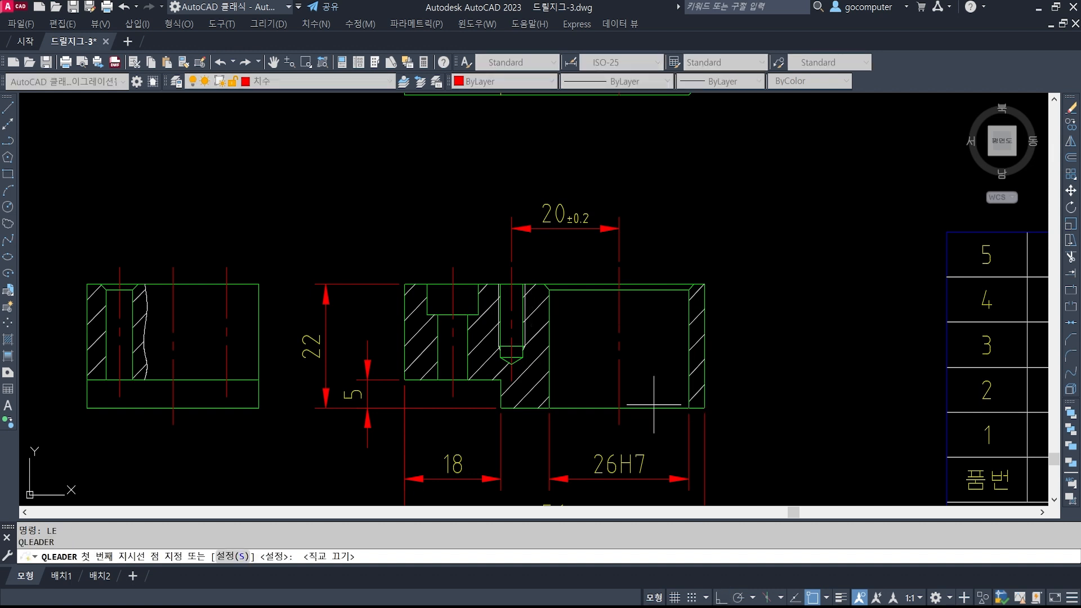
pyautogui.keyDown('shift'); pyautogui.rightClick(454, 281); pyautogui.keyUp('shift')
pyautogui.press('i')
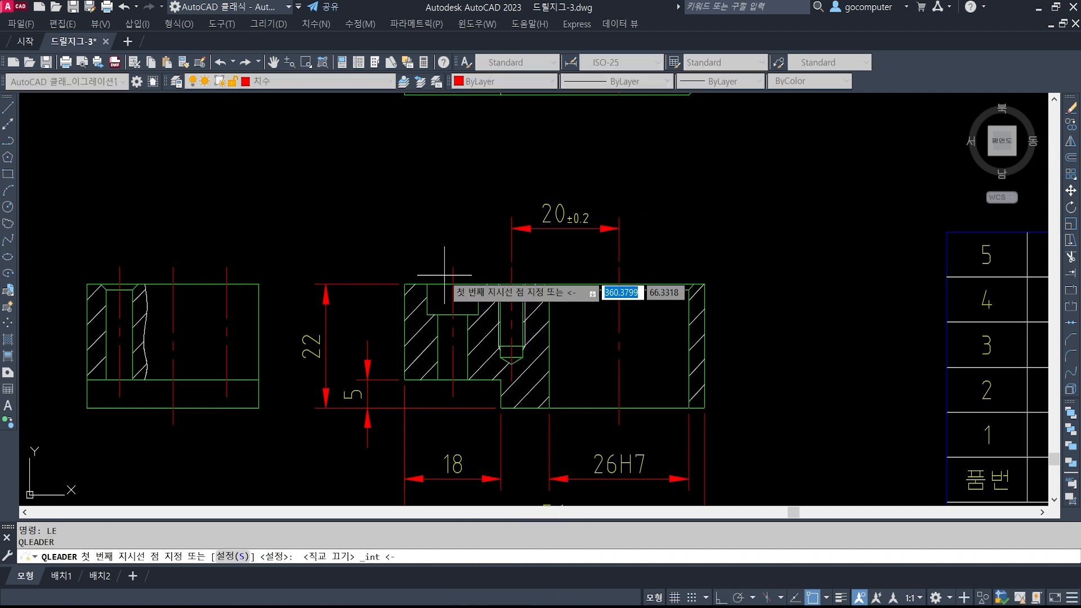
pyautogui.click(453, 282)
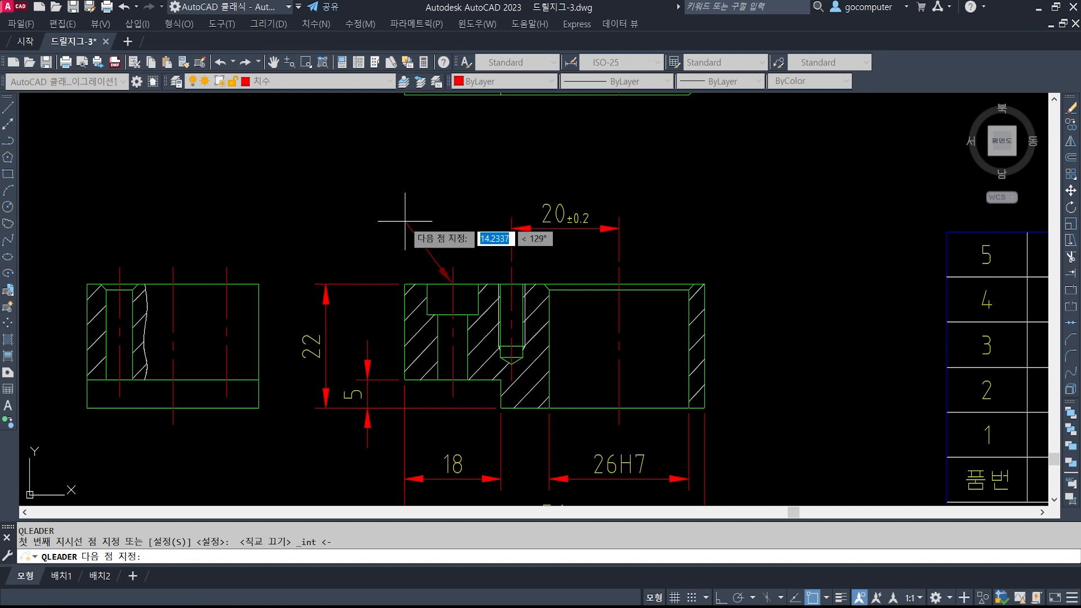
pyautogui.click(405, 221)
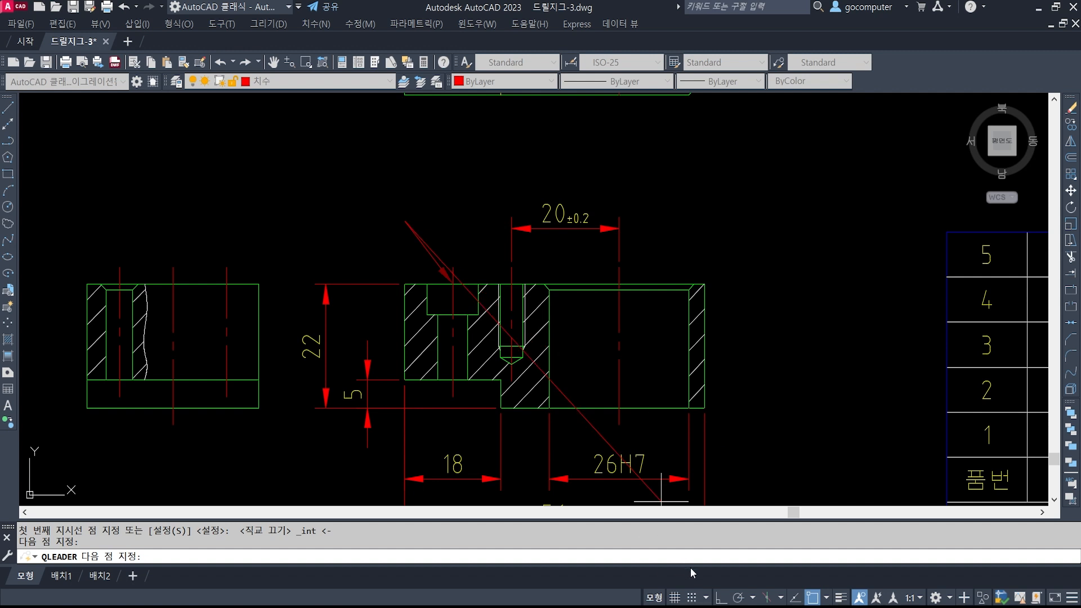
pyautogui.click(721, 597)
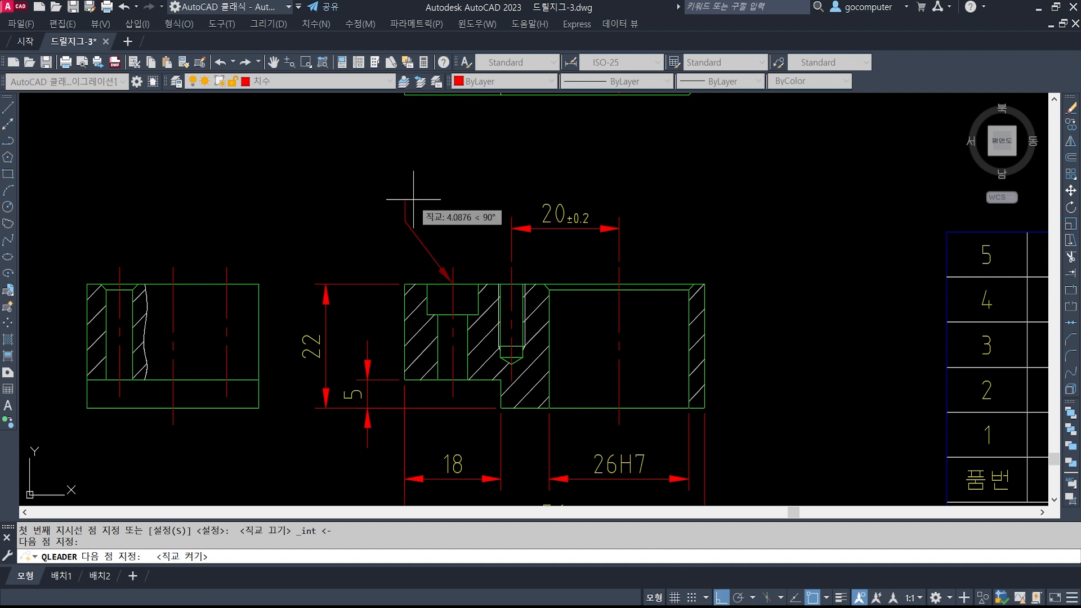
pyautogui.click(388, 224)
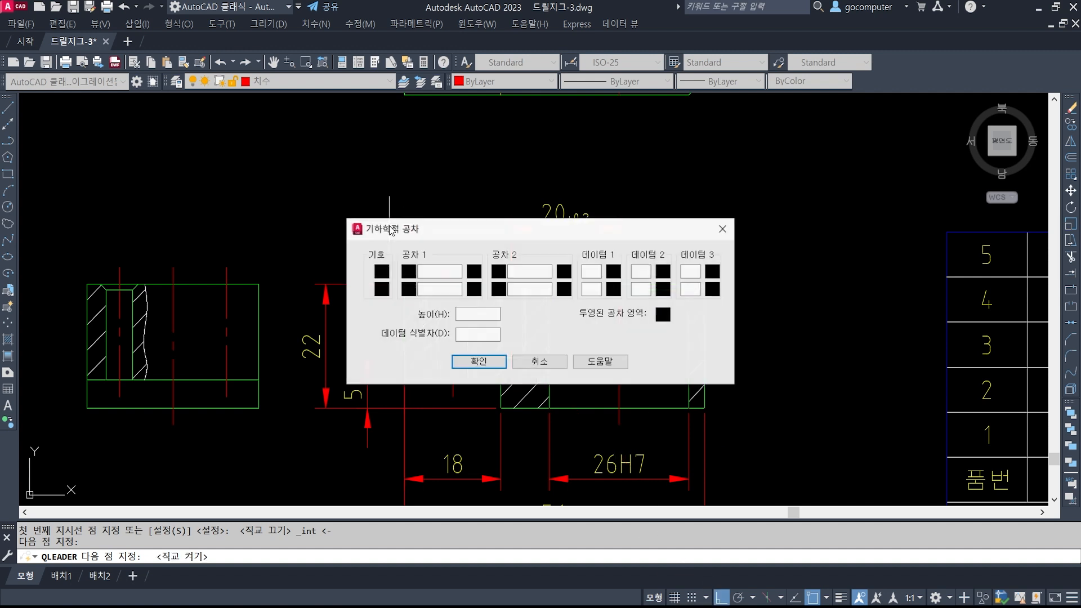
pyautogui.press('Escape')
pyautogui.press('Escape')
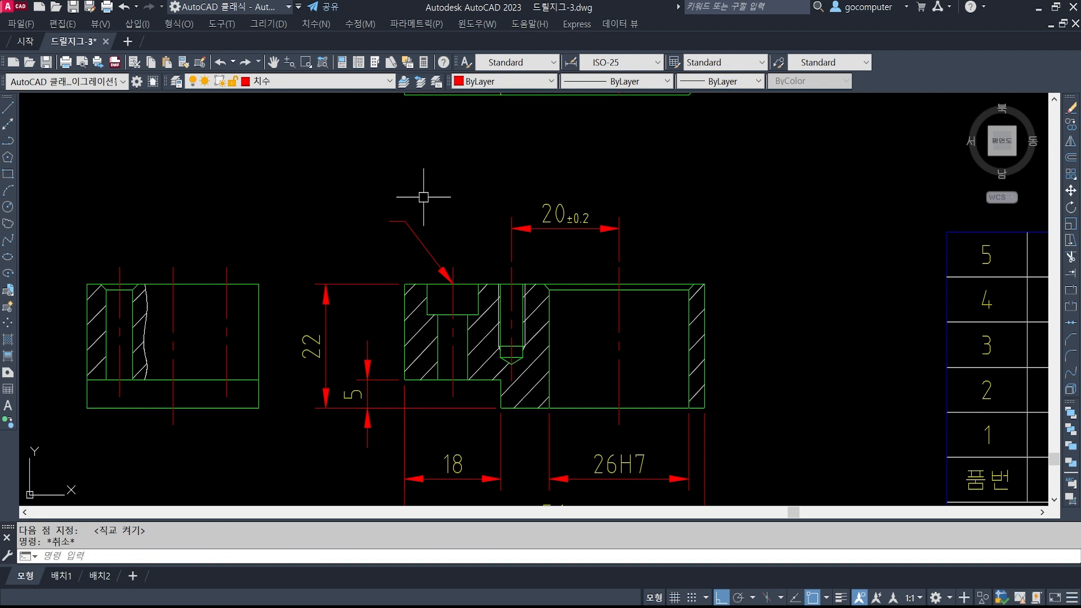
# Erase the textless leader at the counterbored hole
pyautogui.write('e')
pyautogui.press('space')
pyautogui.click(422, 198)
pyautogui.click(376, 235)
pyautogui.press('space')
# Set the quick leader's annotation type to 여러 줄 문자 and keep the bottom-line underline attachment option
pyautogui.write('le')
pyautogui.press('space')
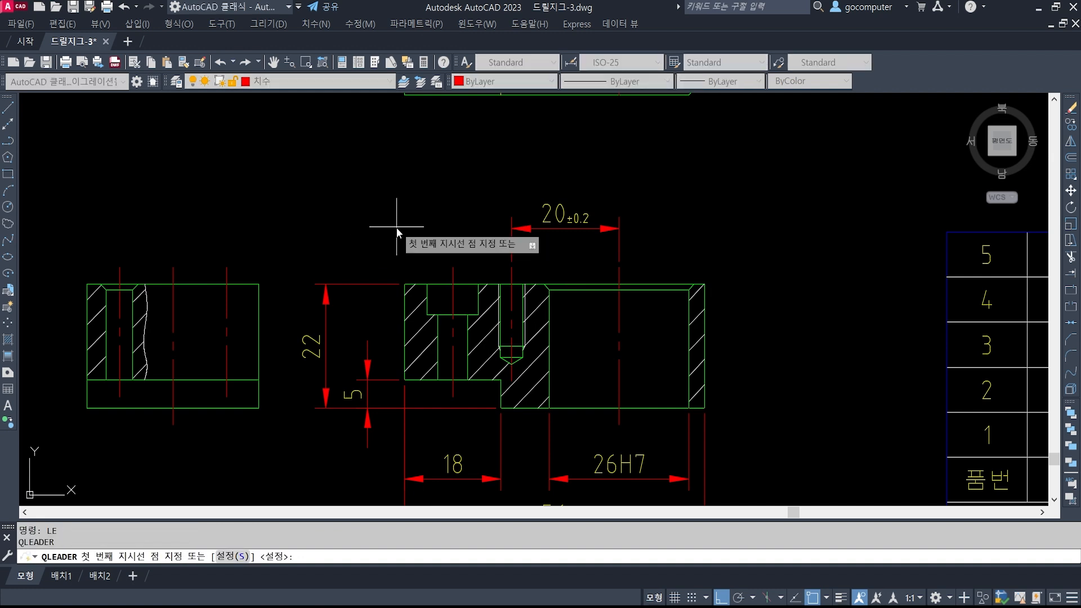
pyautogui.write('s')
pyautogui.press('Return')
pyautogui.click(490, 136)
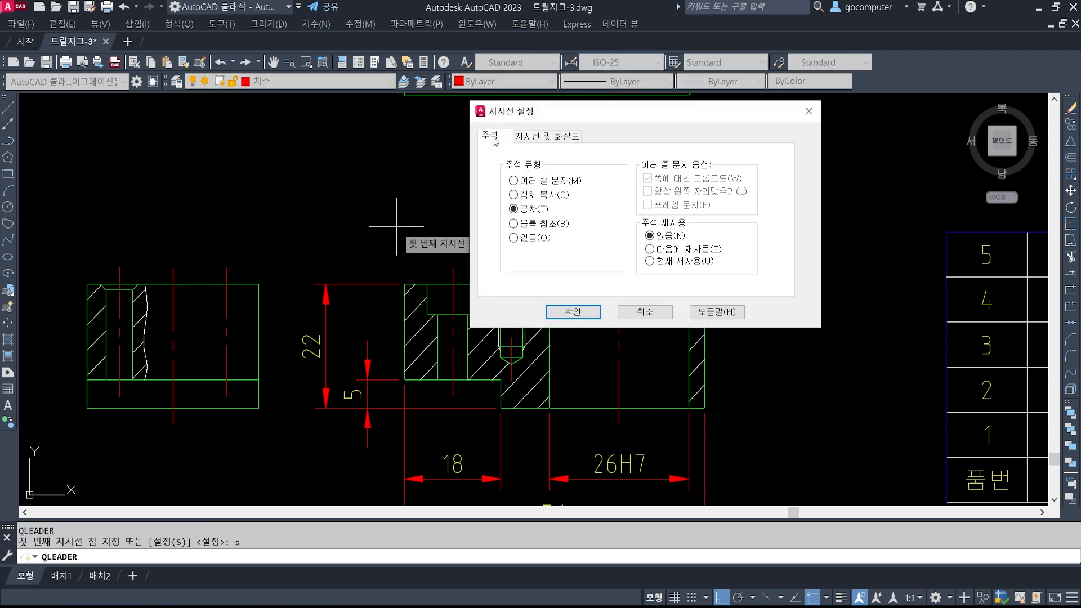
pyautogui.click(514, 180)
pyautogui.click(594, 138)
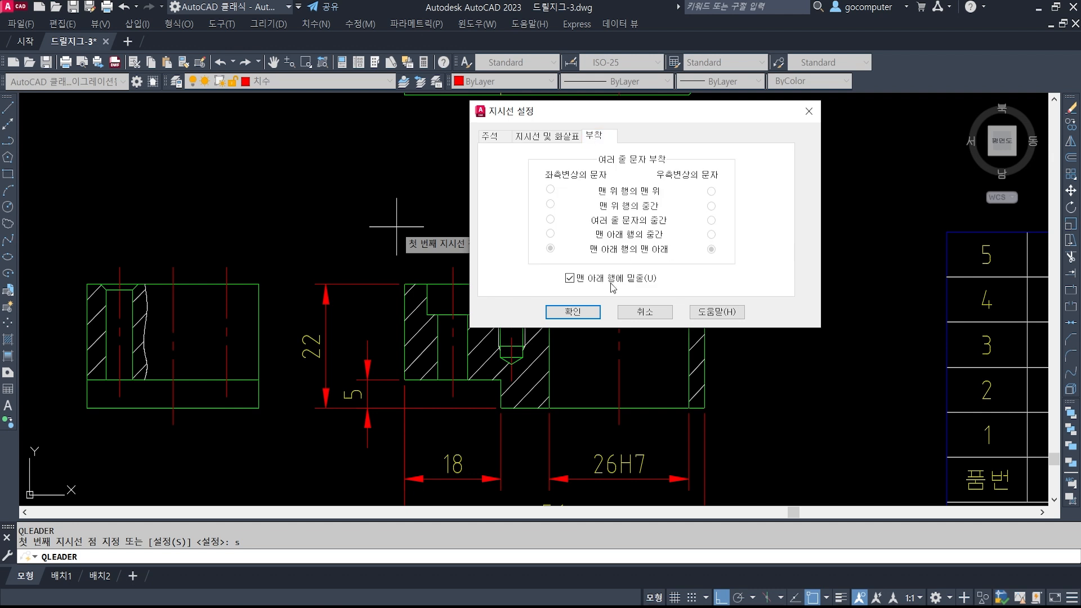
pyautogui.click(572, 312)
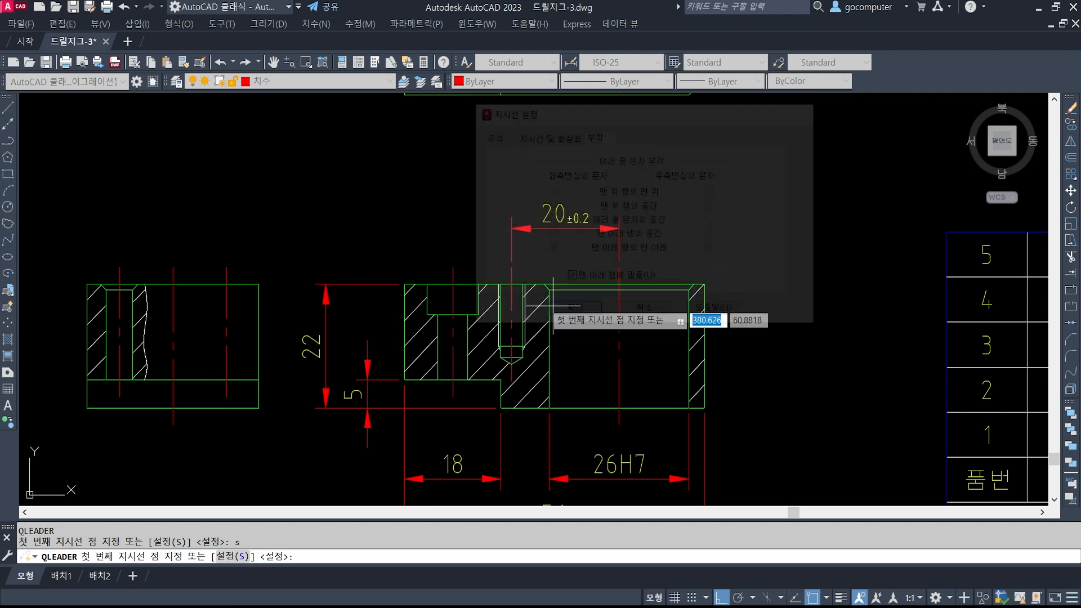
# Place a leader from the counterbored hole's centerline and top-edge intersection, up-left to a short horizontal landing, and start its multiline text
pyautogui.keyDown('shift'); pyautogui.rightClick(445, 260); pyautogui.keyUp('shift')
pyautogui.click(496, 386)
pyautogui.click(453, 283)
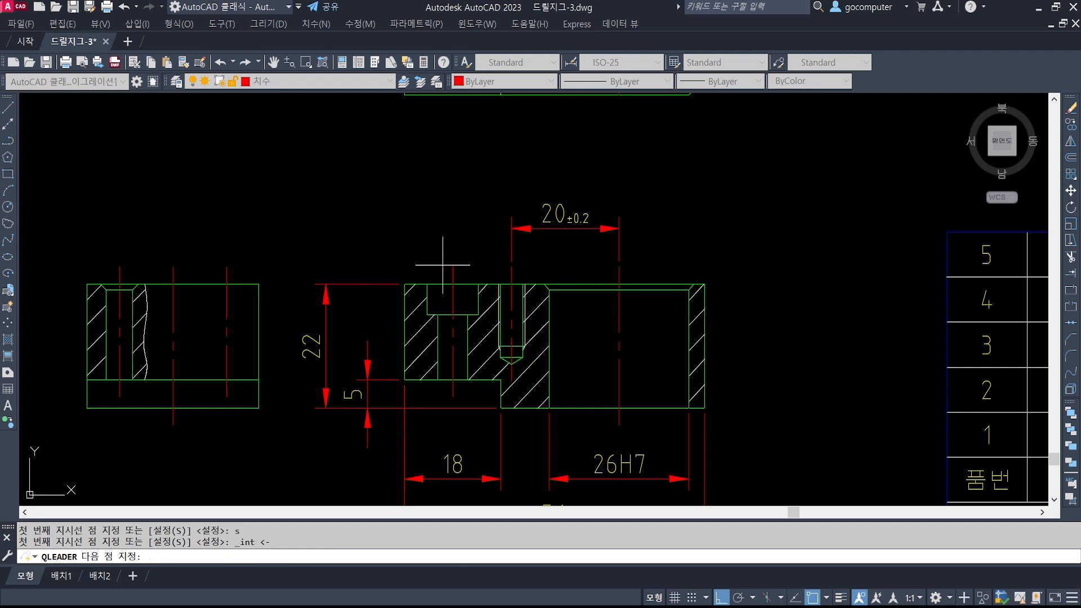
pyautogui.click(416, 228)
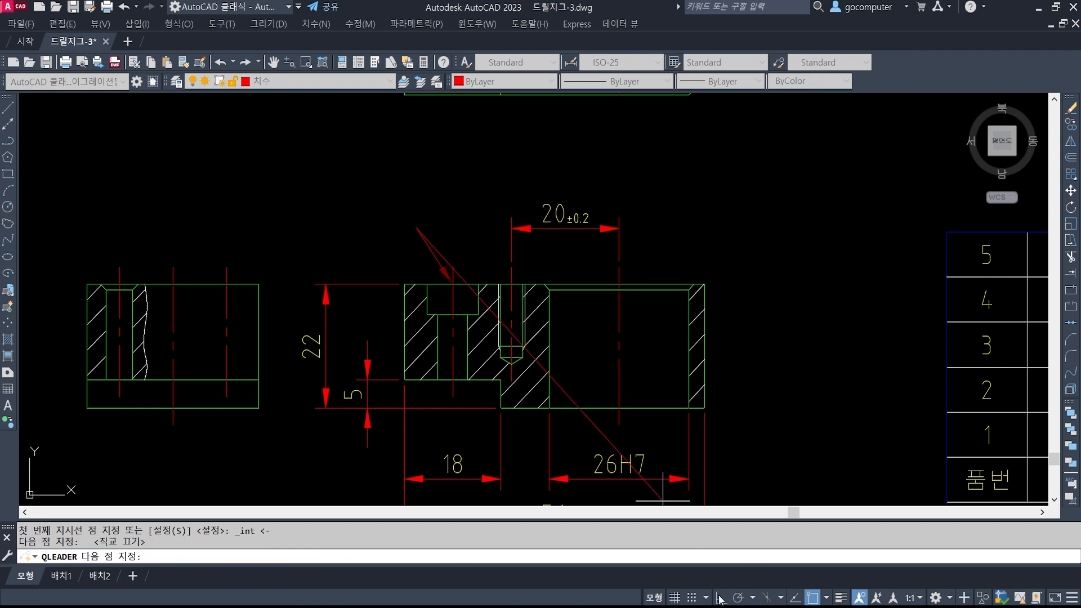
pyautogui.click(722, 598)
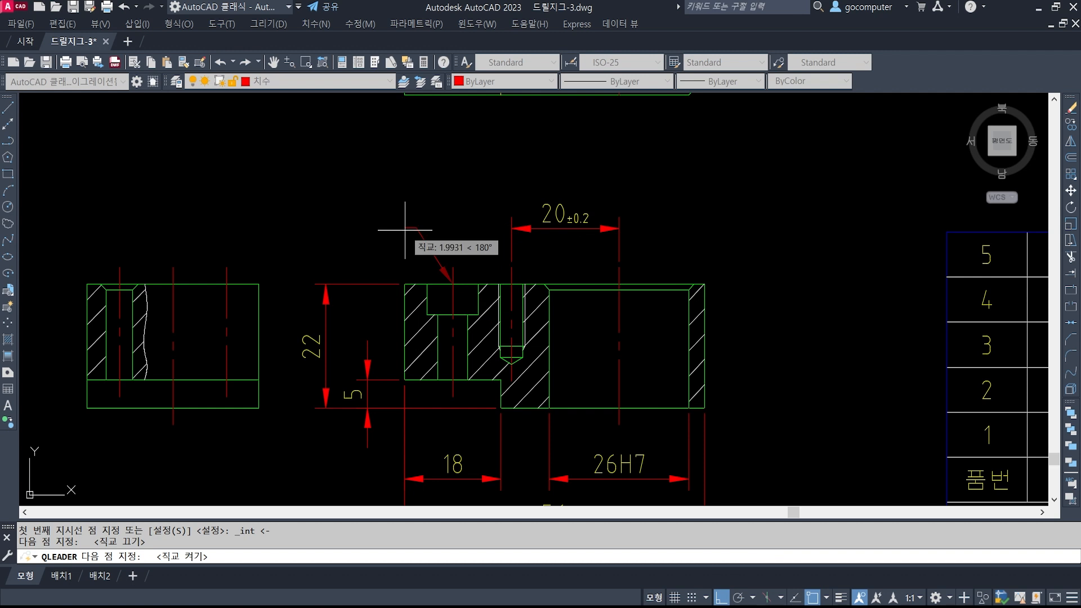
pyautogui.click(405, 229)
pyautogui.press('Return')
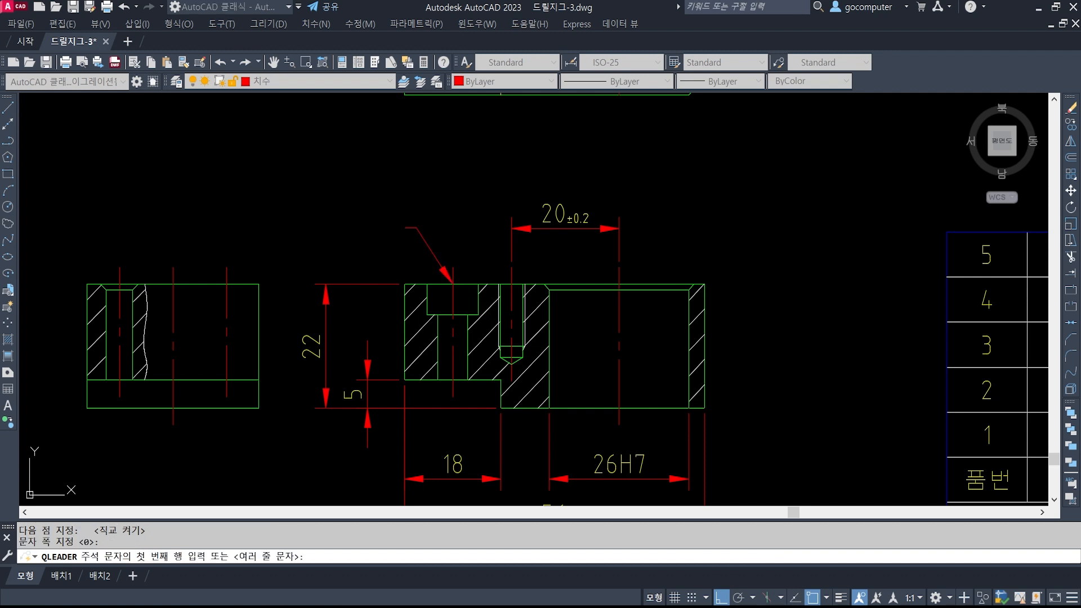
pyautogui.press('Return')
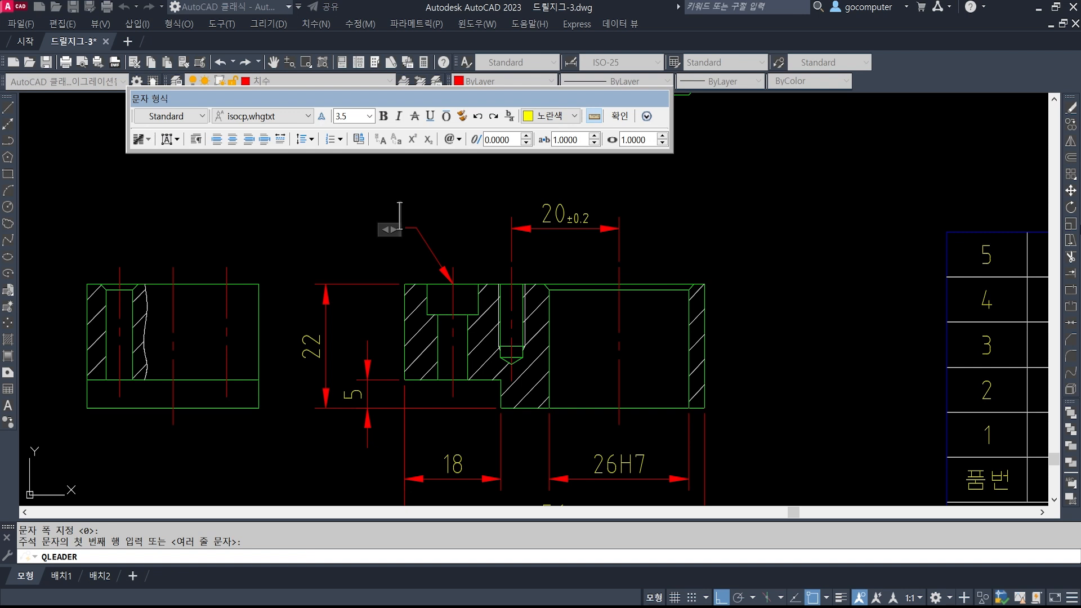
# Enter Ø5.5Drill as the first line of the counterbored hole's leader note and begin a second line
pyautogui.write('%%c')
pyautogui.write('5.5')
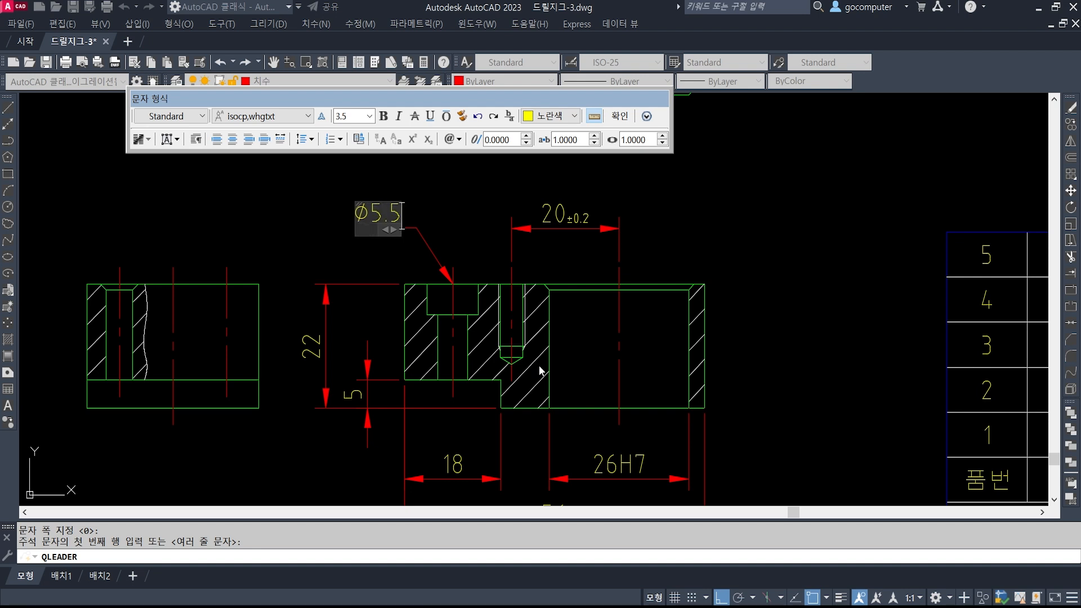
pyautogui.write('Drill')
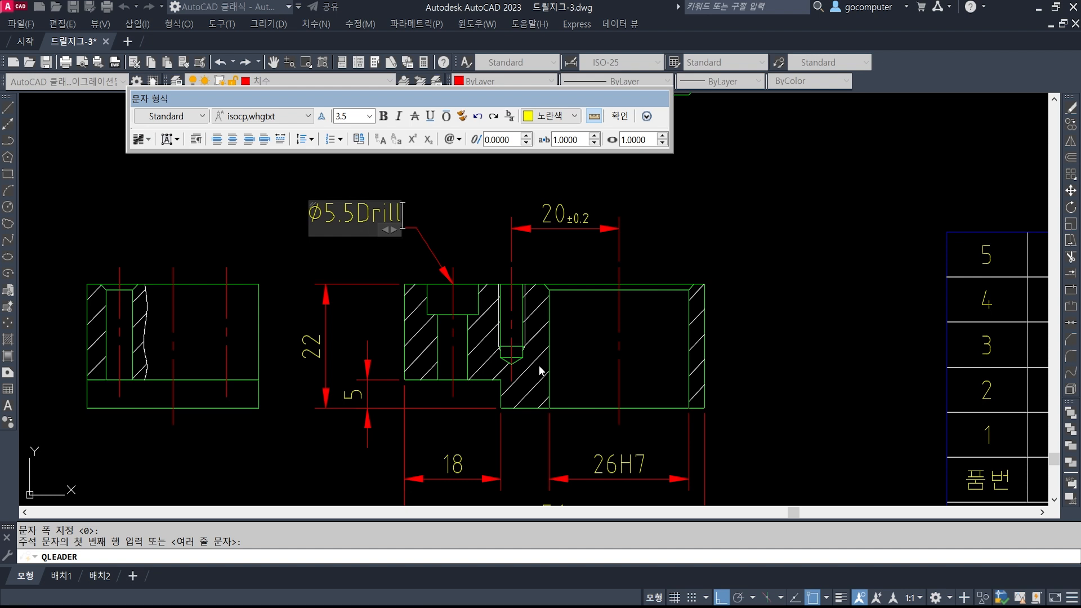
pyautogui.press('Return')
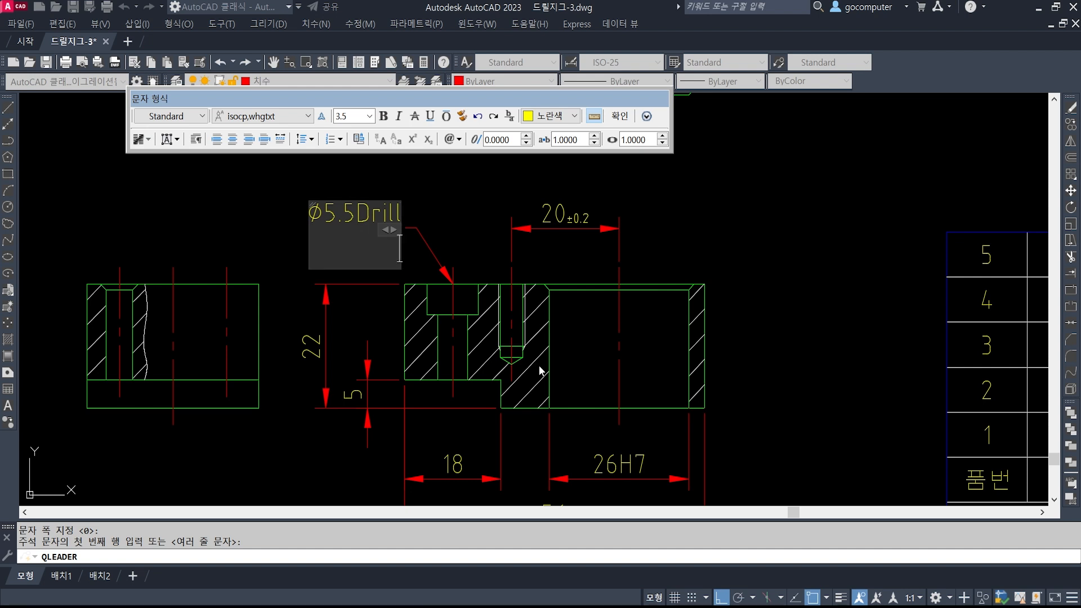
# Enter C.BØ9.5 Dp5.4 as the second line of the leader note and finish the text
pyautogui.write('(')
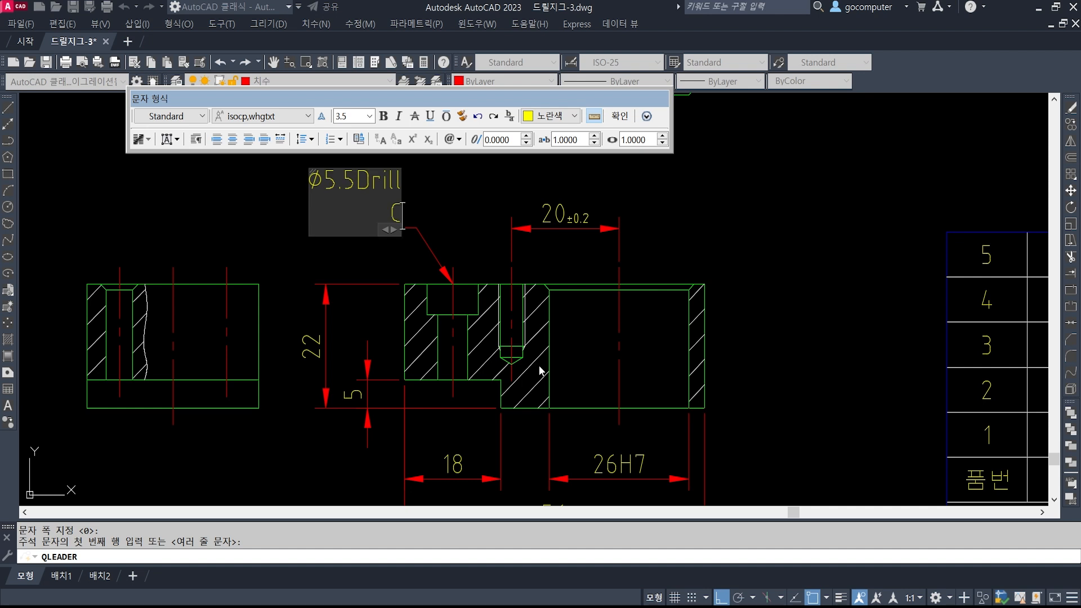
pyautogui.write('.B%%9.5')
pyautogui.press('BackSpace')
pyautogui.press('BackSpace')
pyautogui.press('BackSpace')
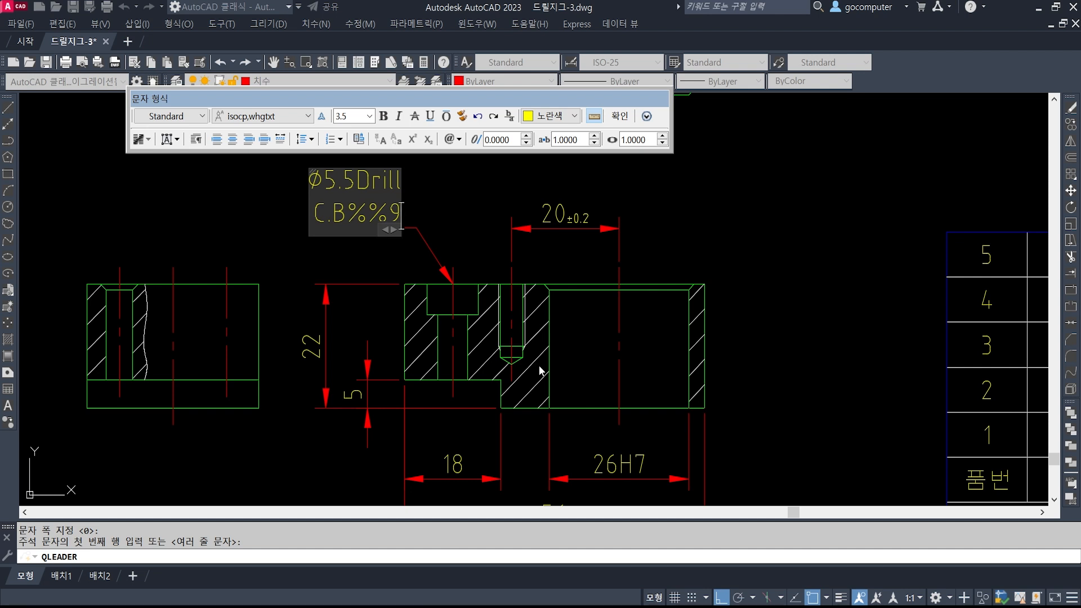
pyautogui.write('c')
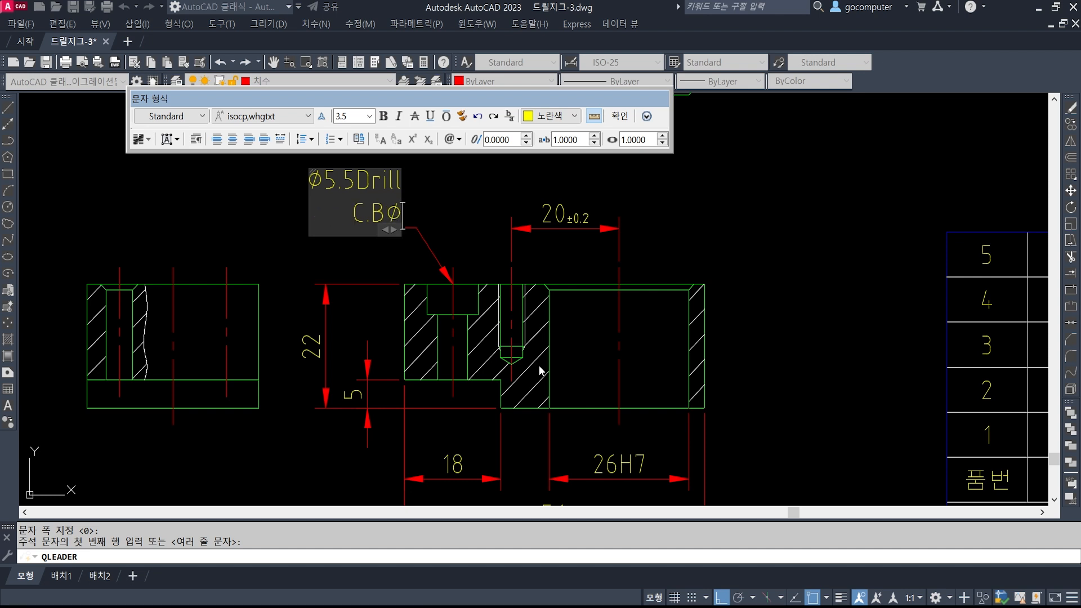
pyautogui.write('9.5')
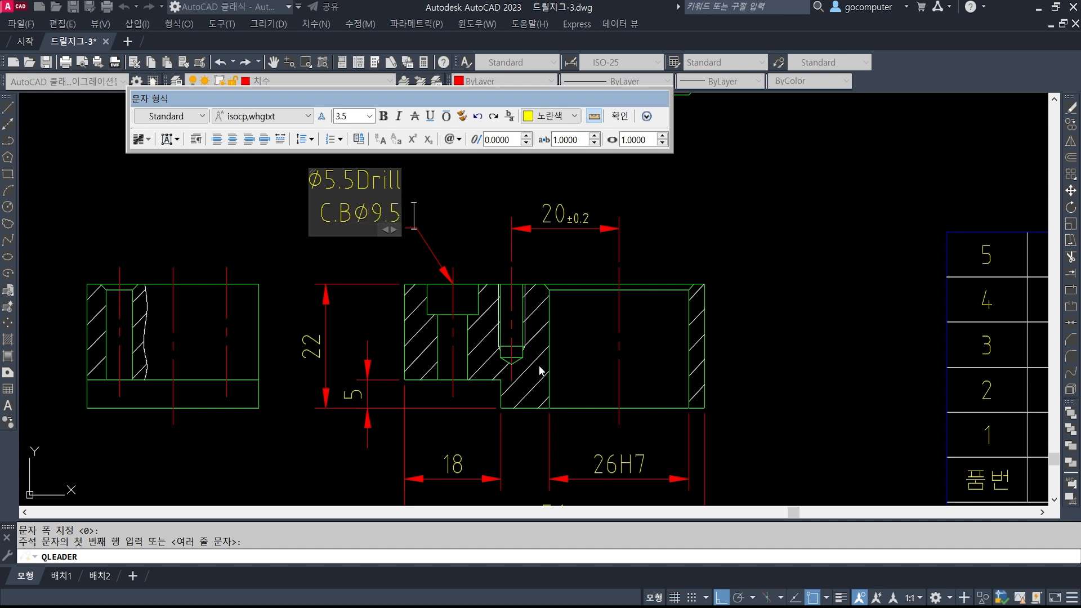
pyautogui.write(' Dp')
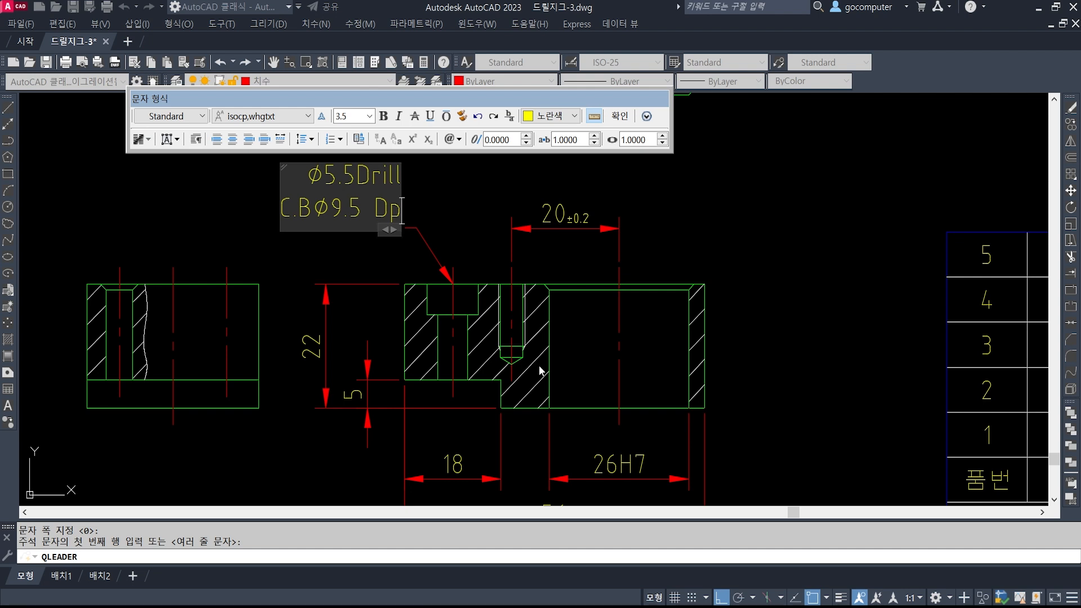
pyautogui.write('5.4')
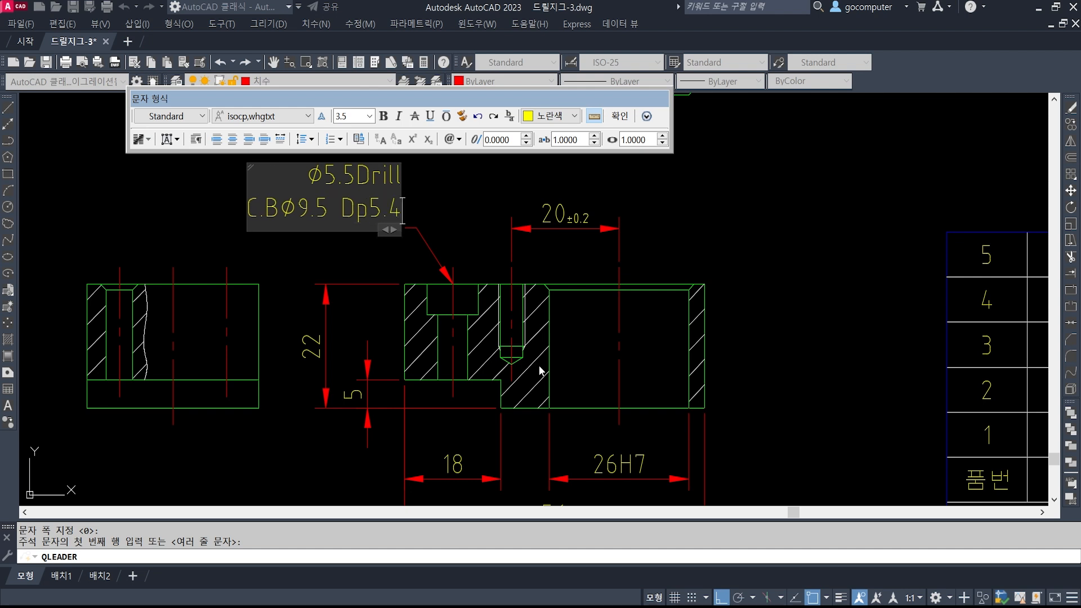
pyautogui.click(465, 228)
pyautogui.press('Escape')
pyautogui.press('Escape')
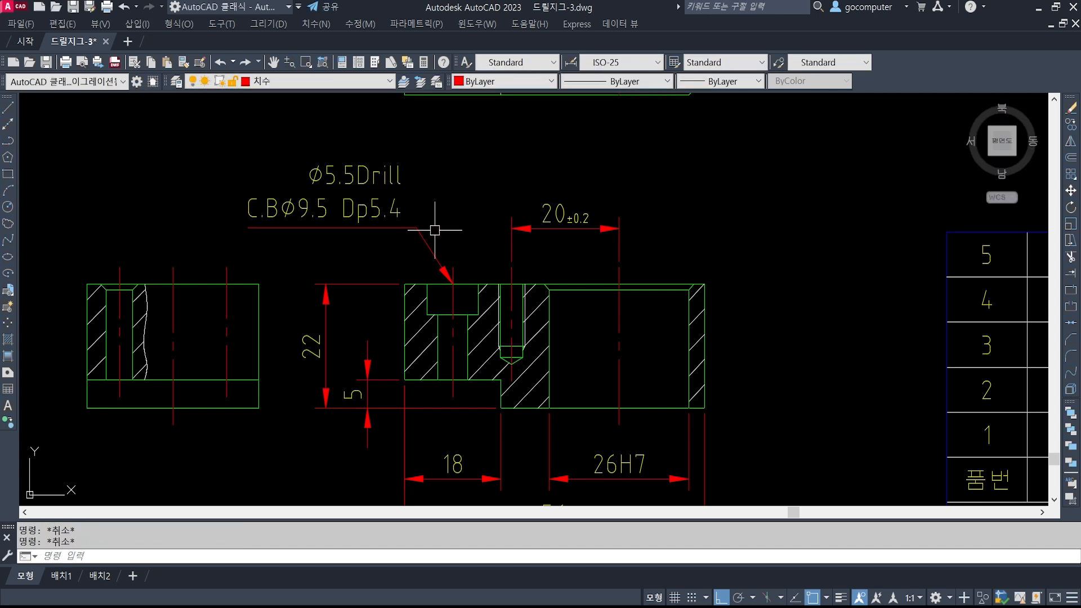
# Draw a line from the leader's bend up and left between the two note lines, ending above the underline's left end
pyautogui.write('l')
pyautogui.press('Return')
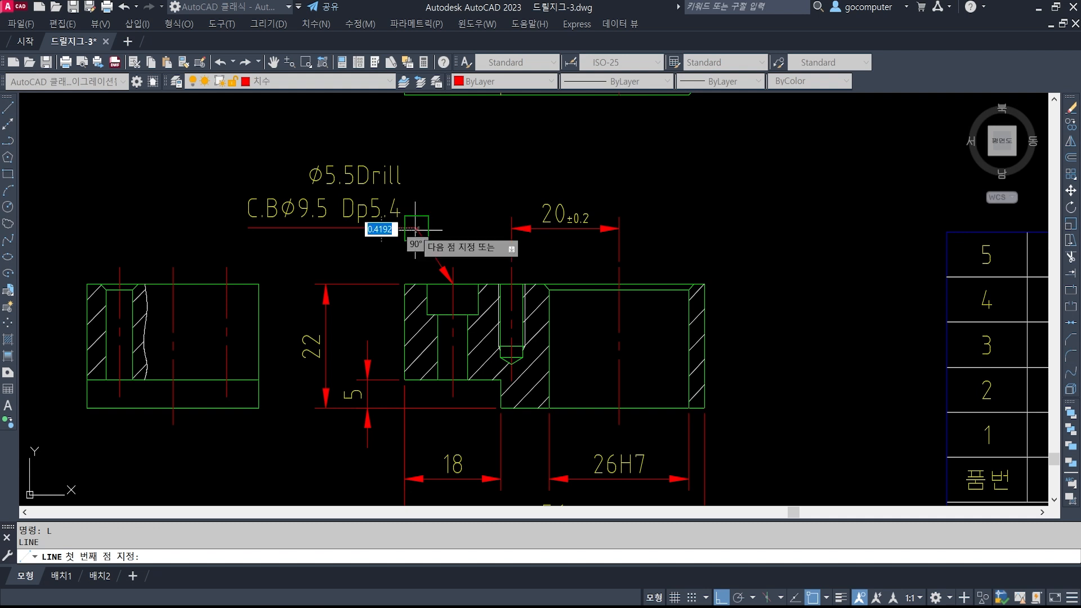
pyautogui.click(417, 228)
pyautogui.scroll(2, 401, 197)
pyautogui.click(402, 186)
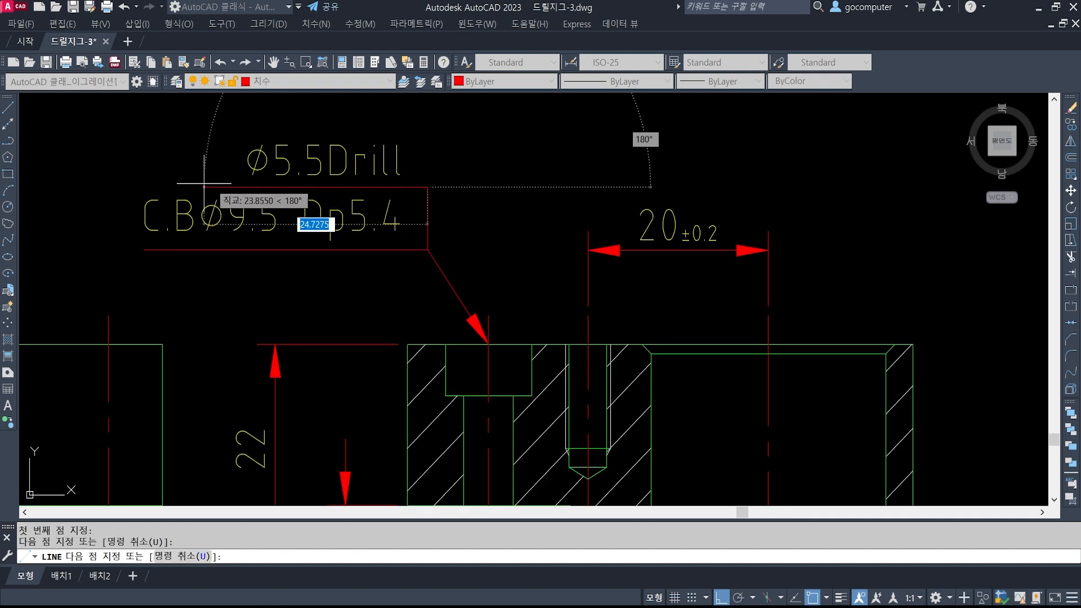
pyautogui.click(145, 186)
pyautogui.press('Return')
pyautogui.scroll(-1, 409, 275)
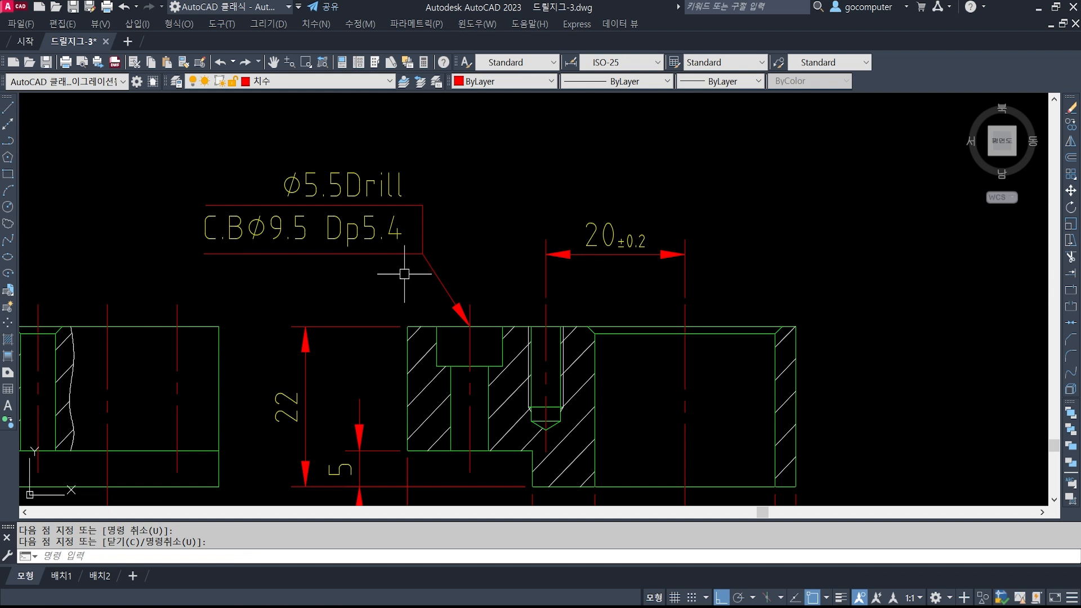
pyautogui.moveTo(485, 251); pyautogui.dragTo(454, 234, button='middle')
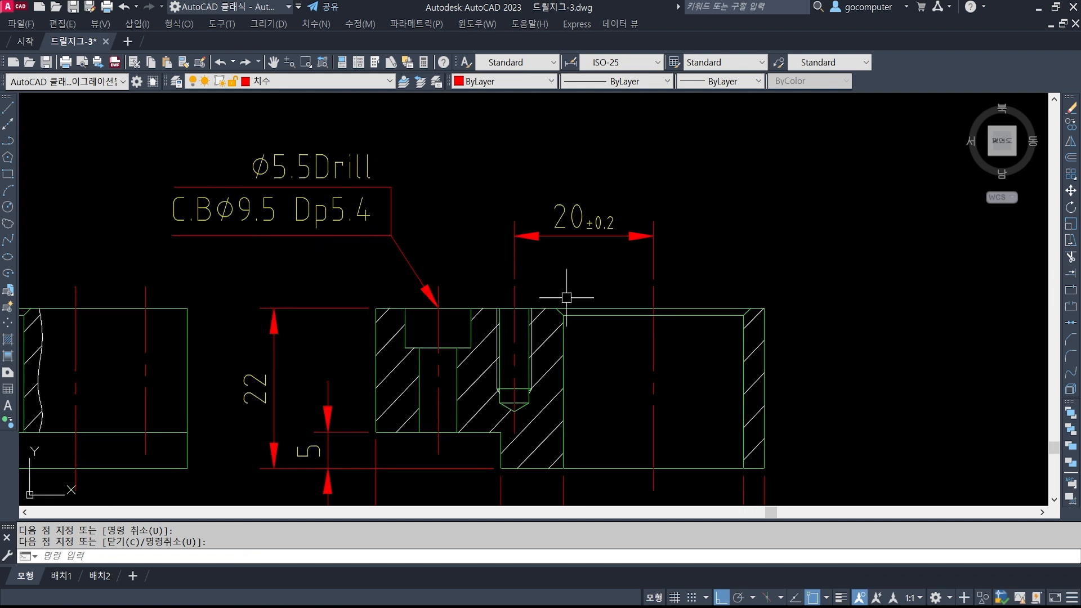
pyautogui.moveTo(605, 296); pyautogui.dragTo(529, 291, button='middle')
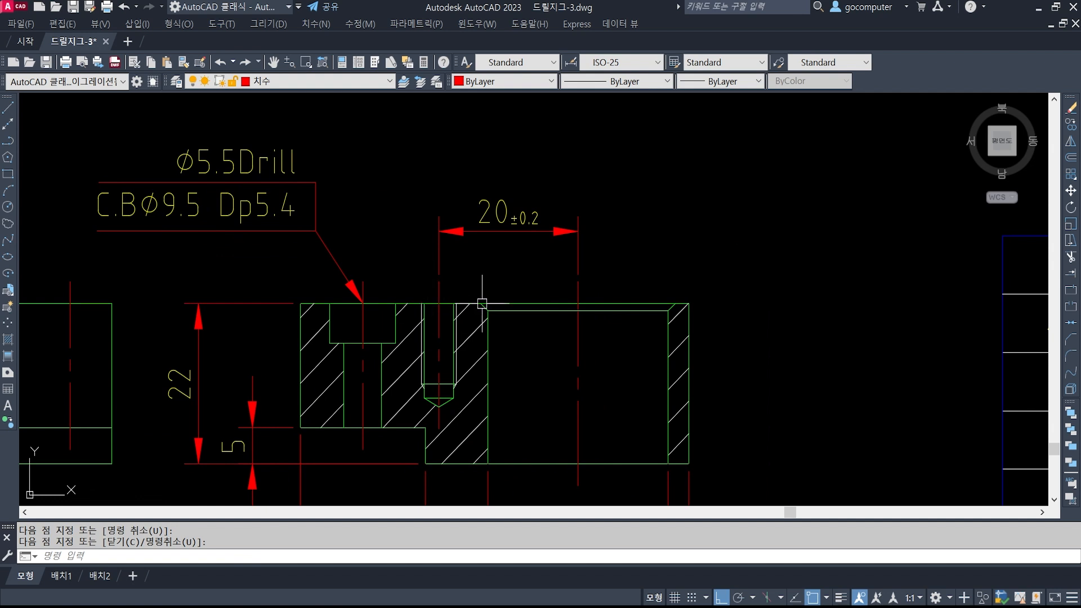
pyautogui.write('LE')
pyautogui.press('Return')
pyautogui.keyDown('shift'); pyautogui.rightClick(442, 268); pyautogui.keyUp('shift')
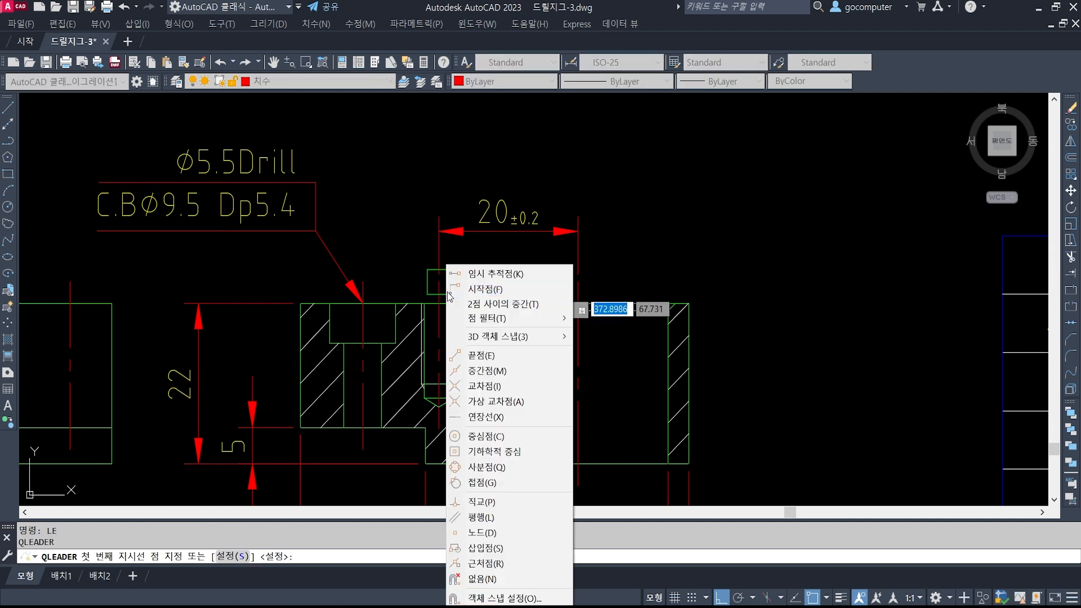
pyautogui.click(485, 386)
pyautogui.click(439, 304)
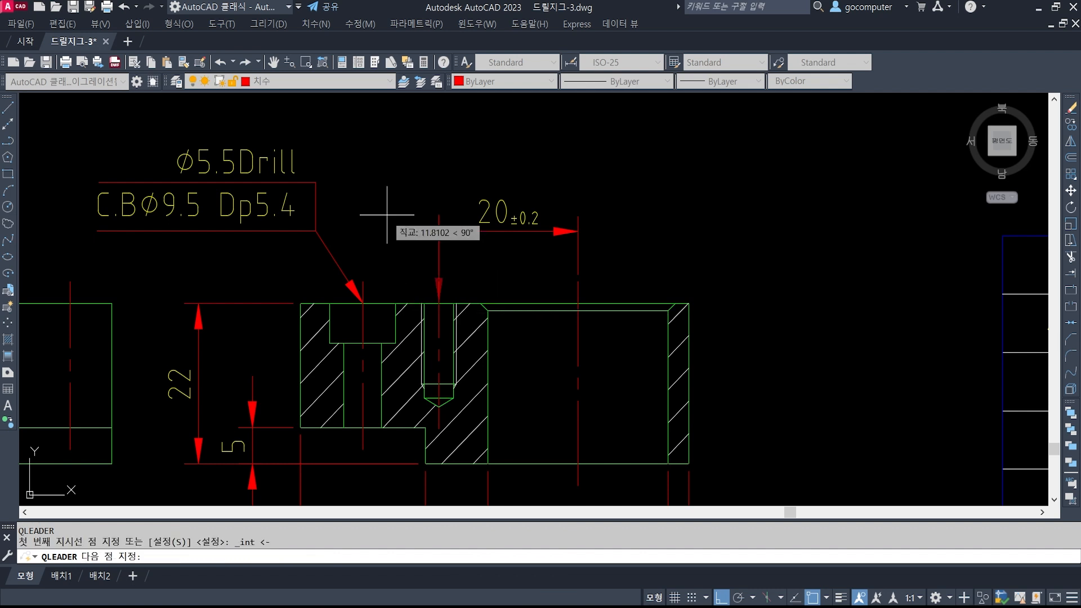
pyautogui.moveTo(423, 150); pyautogui.dragTo(423, 218, button='middle')
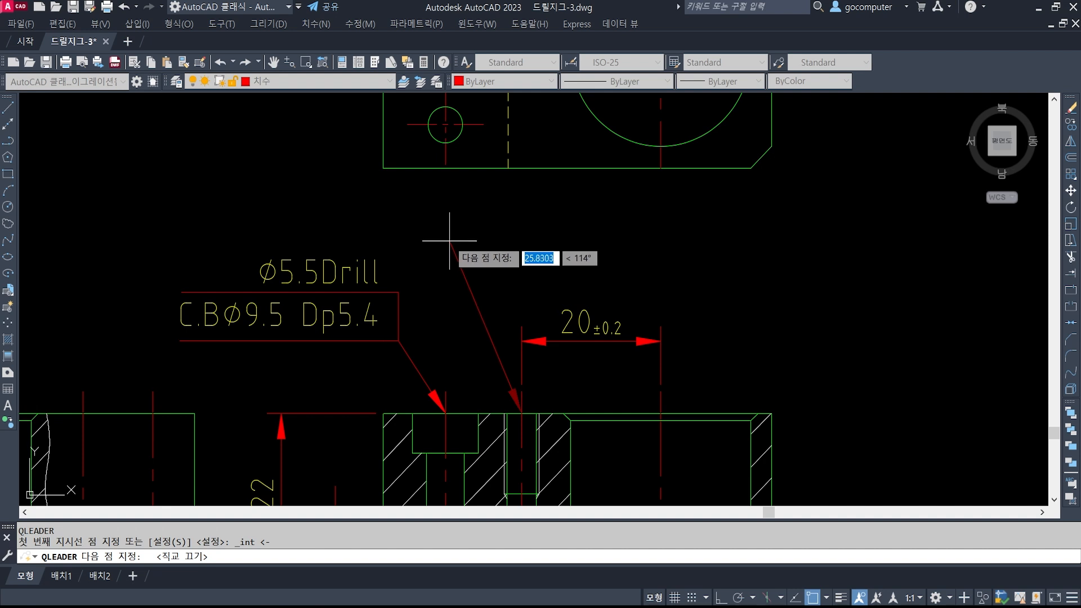
pyautogui.scroll(-3, 450, 240)
pyautogui.moveTo(445, 267); pyautogui.dragTo(458, 296, button='middle')
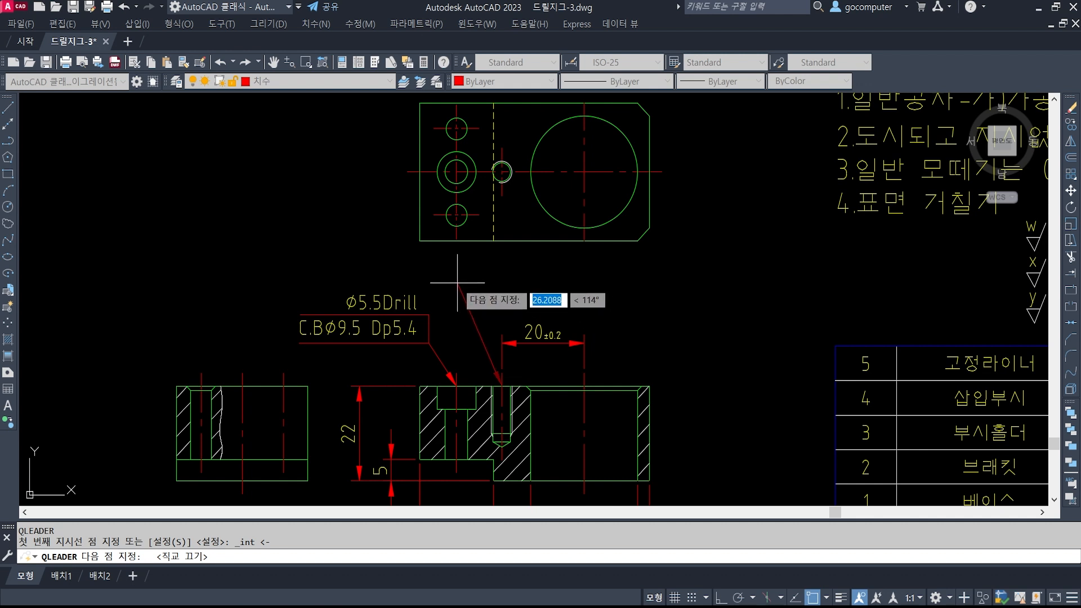
pyautogui.press('Escape')
pyautogui.press('Escape')
# Stretch the counterbored hole's two-line note, with its lines and leader bend, about 3.6 mm straight down, keeping the arrow tip in place
pyautogui.scroll(3, 458, 283)
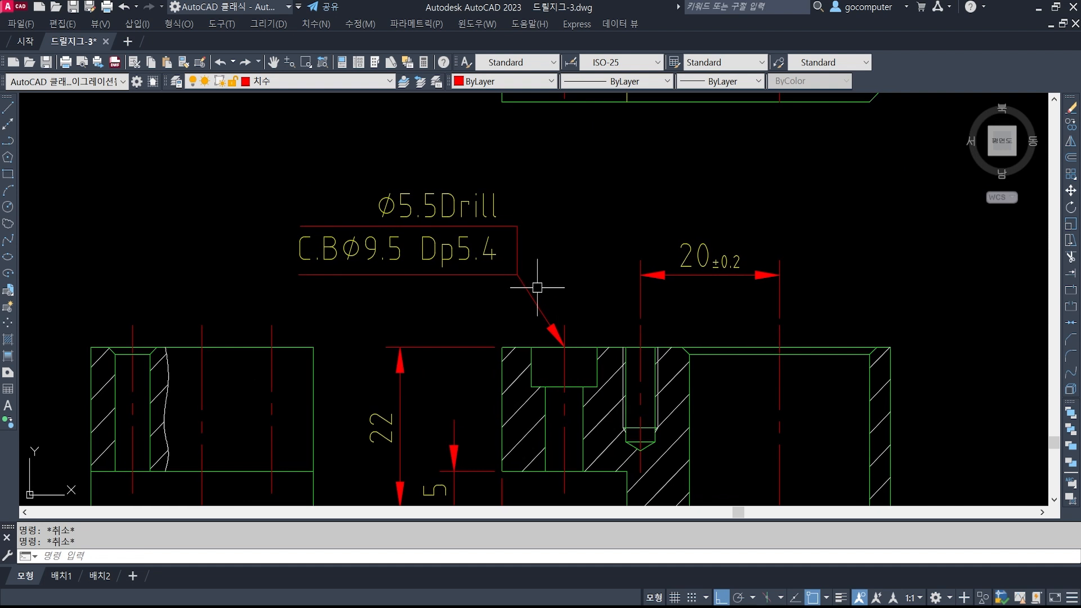
pyautogui.write('s')
pyautogui.press('Return')
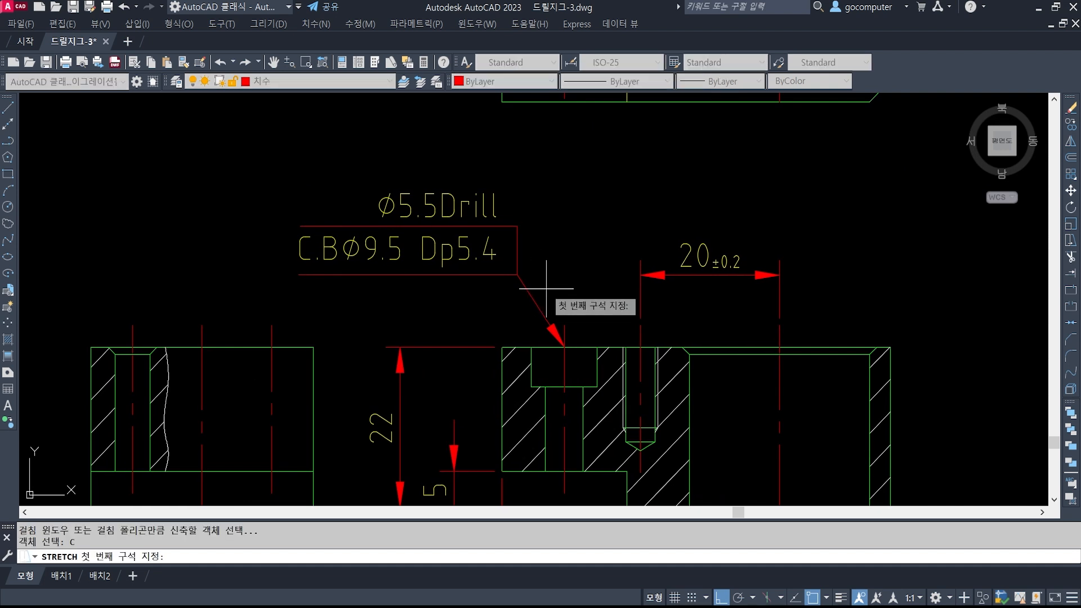
pyautogui.write('c')
pyautogui.press('Return')
pyautogui.click(545, 289)
pyautogui.click(322, 207)
pyautogui.press('Return')
pyautogui.click(576, 195)
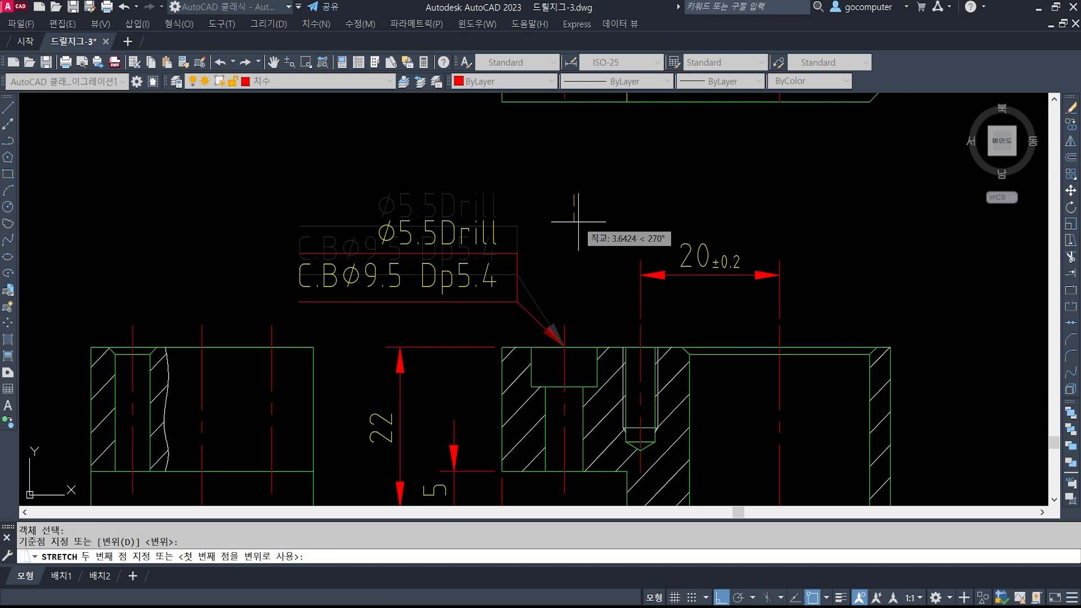
pyautogui.click(578, 221)
# Start a leader at the tapped hole's centerline and top-edge intersection, bend it up-left above the Ø5.5Drill note, and enable Ortho for a horizontal landing
pyautogui.moveTo(625, 354); pyautogui.dragTo(639, 352, button='middle')
pyautogui.write('l')
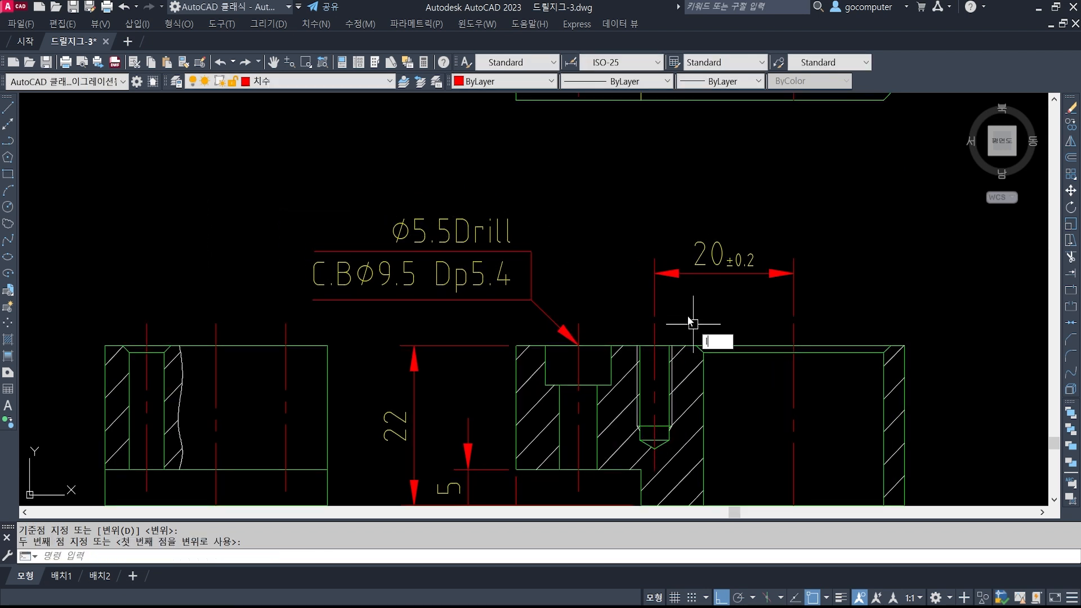
pyautogui.write('e')
pyautogui.press('Return')
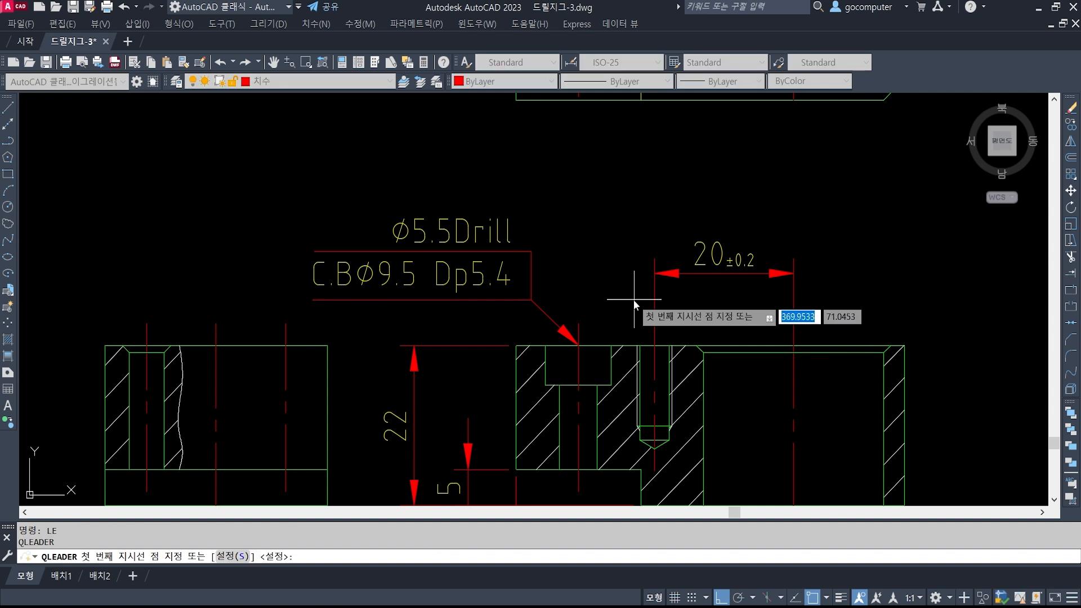
pyautogui.click(655, 345)
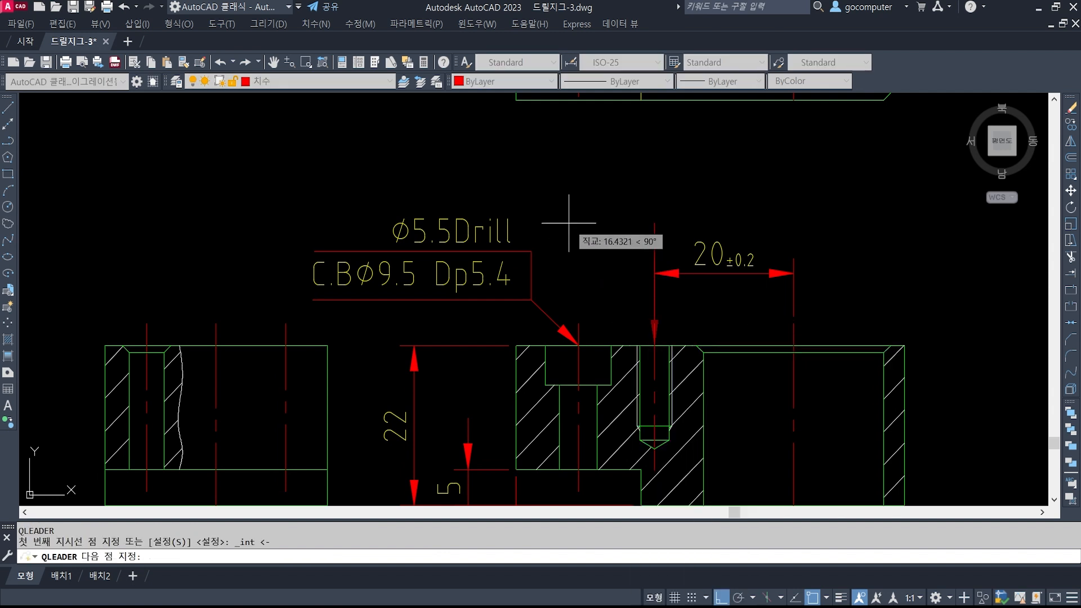
pyautogui.click(720, 598)
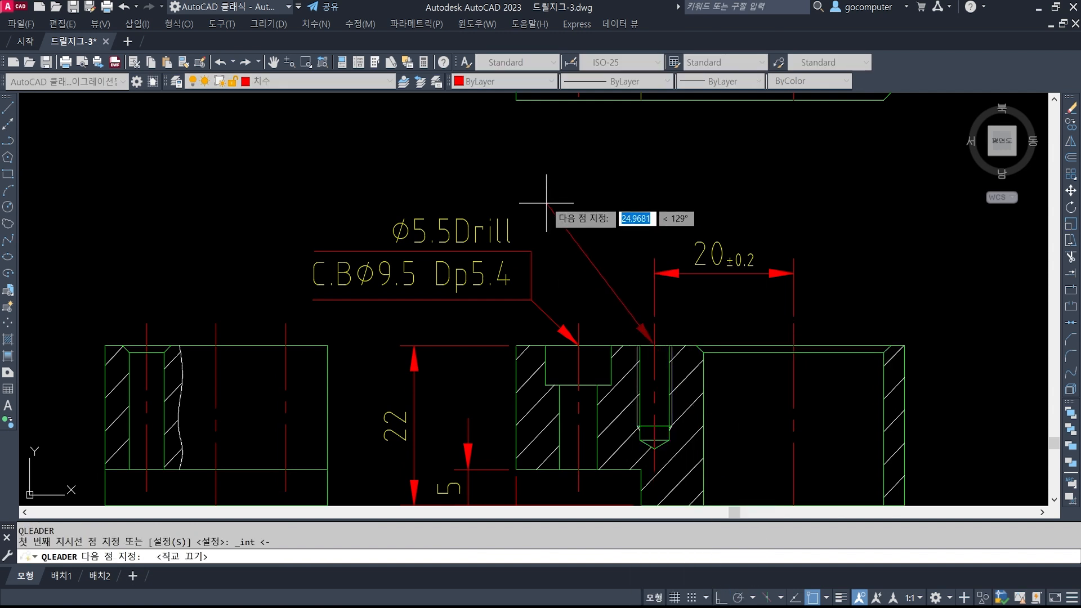
pyautogui.click(547, 183)
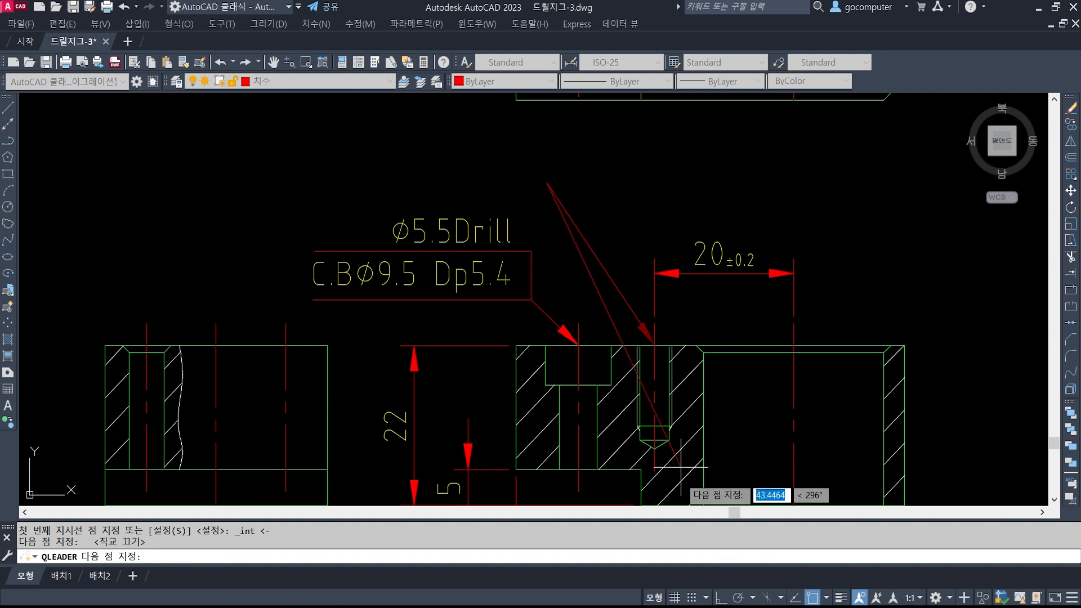
pyautogui.click(721, 599)
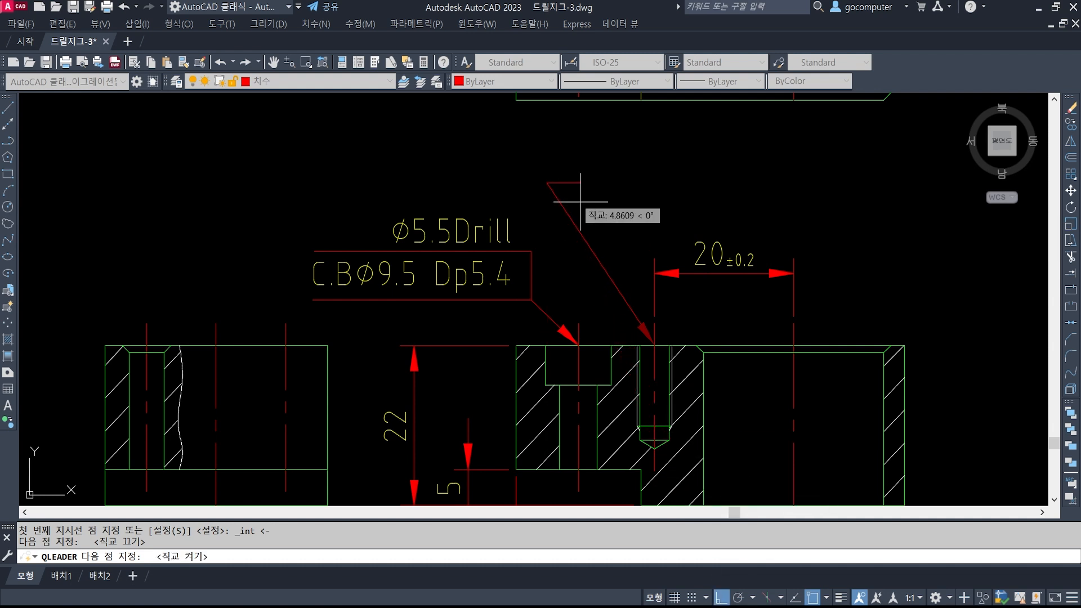
# Finish the leader from the threaded hole in the section view and annotate it "M5 Dp11"
pyautogui.click(537, 181)
pyautogui.press('Return')
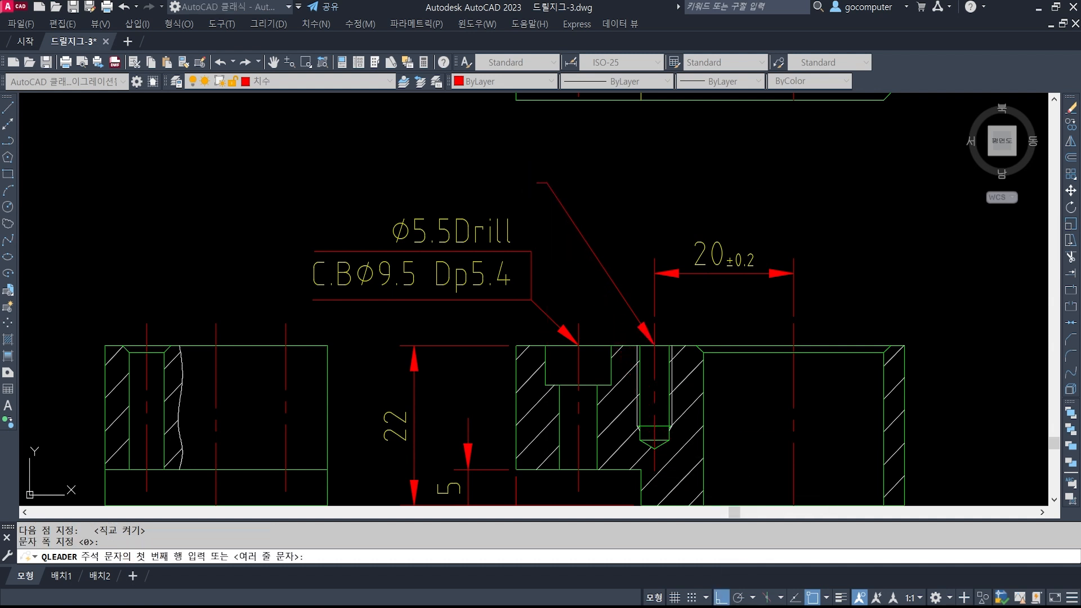
pyautogui.press('Return')
pyautogui.write('M')
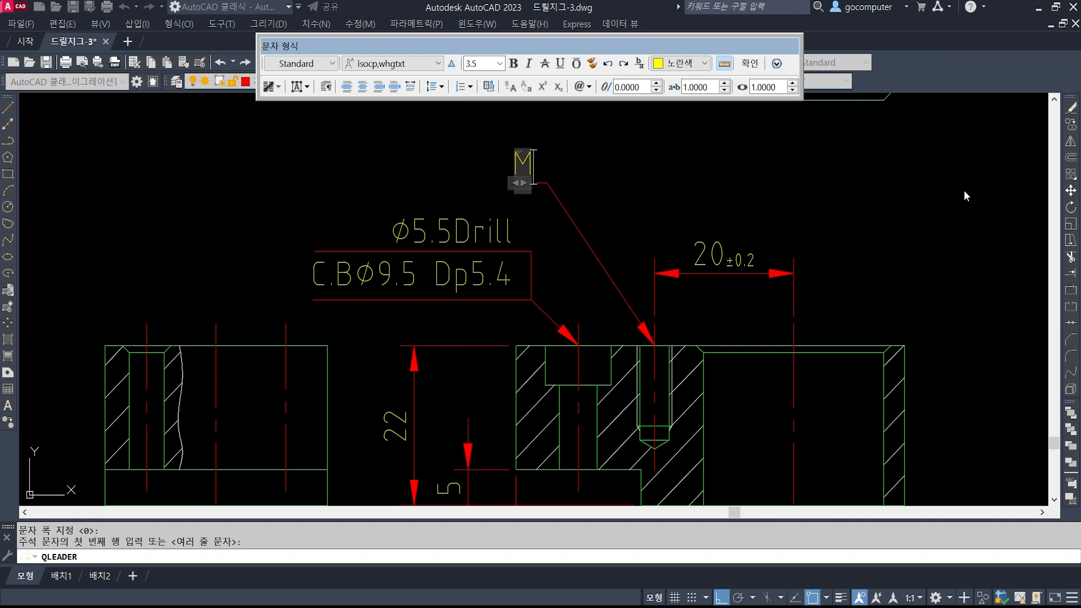
pyautogui.write('5 tap')
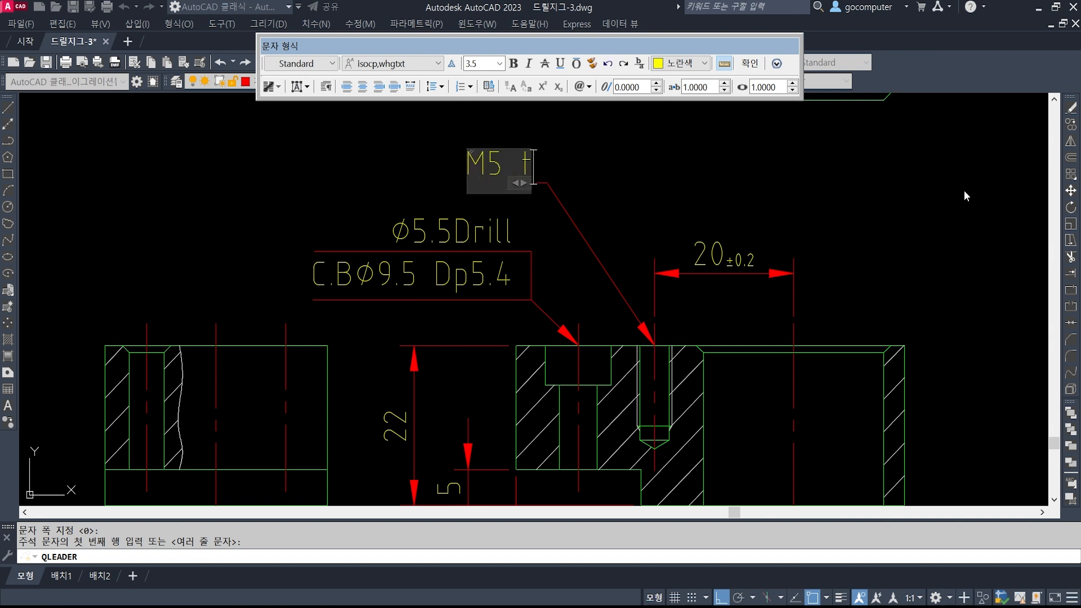
pyautogui.press('BackSpace')
pyautogui.press('BackSpace')
pyautogui.press('BackSpace')
pyautogui.press('BackSpace')
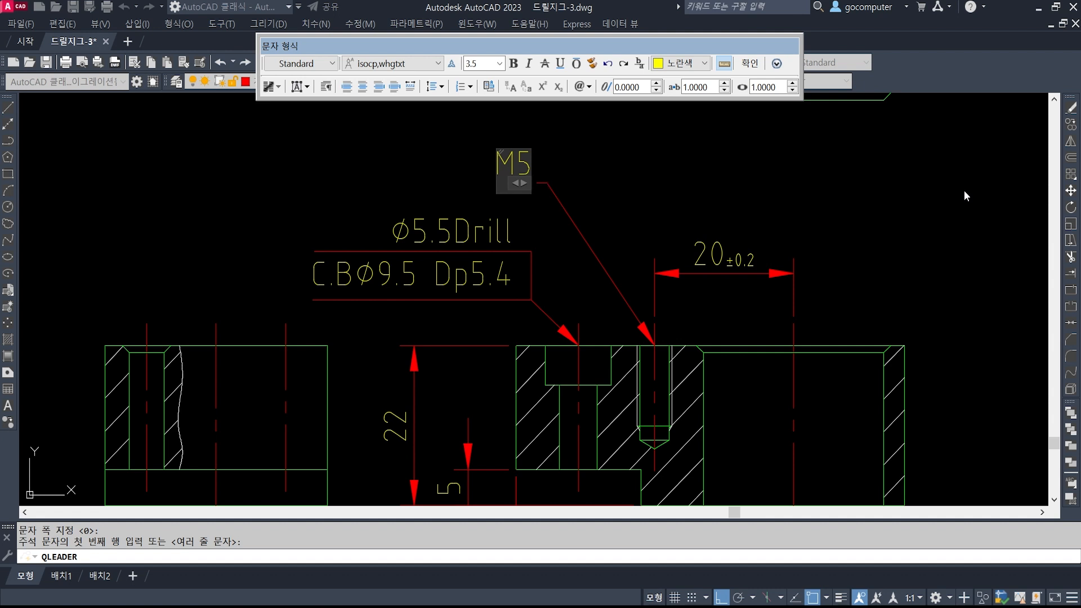
pyautogui.write('Dp')
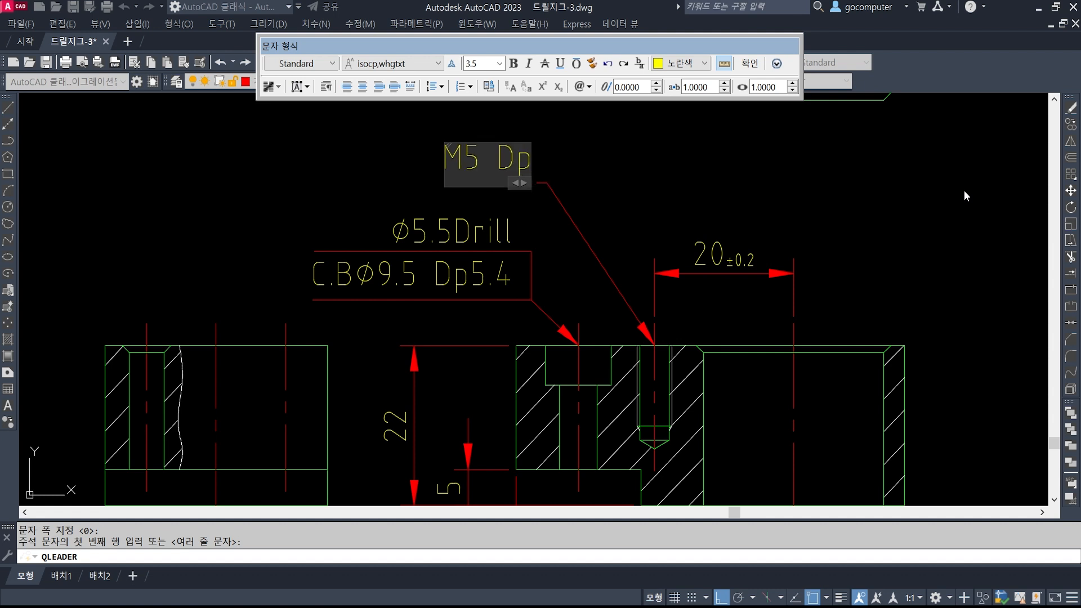
pyautogui.write('11')
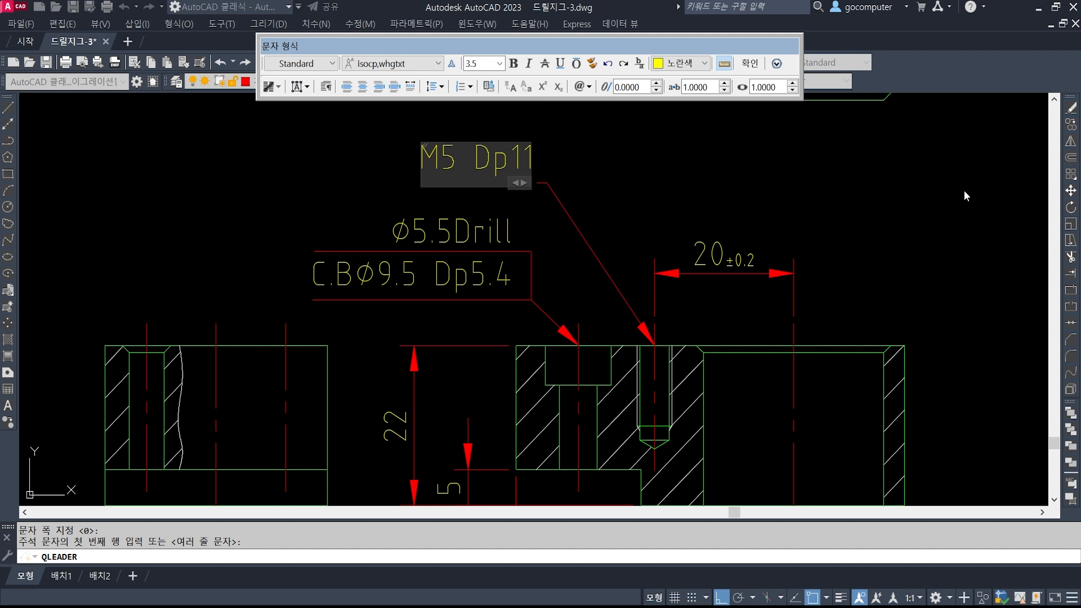
pyautogui.click(702, 186)
pyautogui.press('Escape')
pyautogui.press('Escape')
pyautogui.scroll(-3, 603, 267)
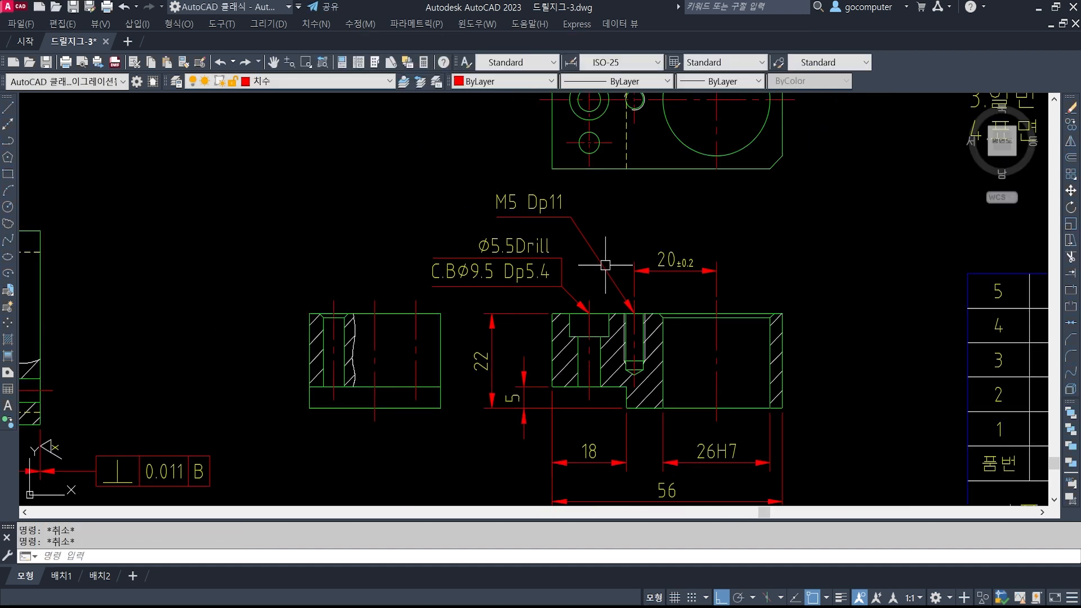
pyautogui.moveTo(715, 296)
pyautogui.mouseDown(button='middle')
pyautogui.moveTo(675, 313)
pyautogui.moveTo(641, 366)
pyautogui.mouseUp(button='middle')
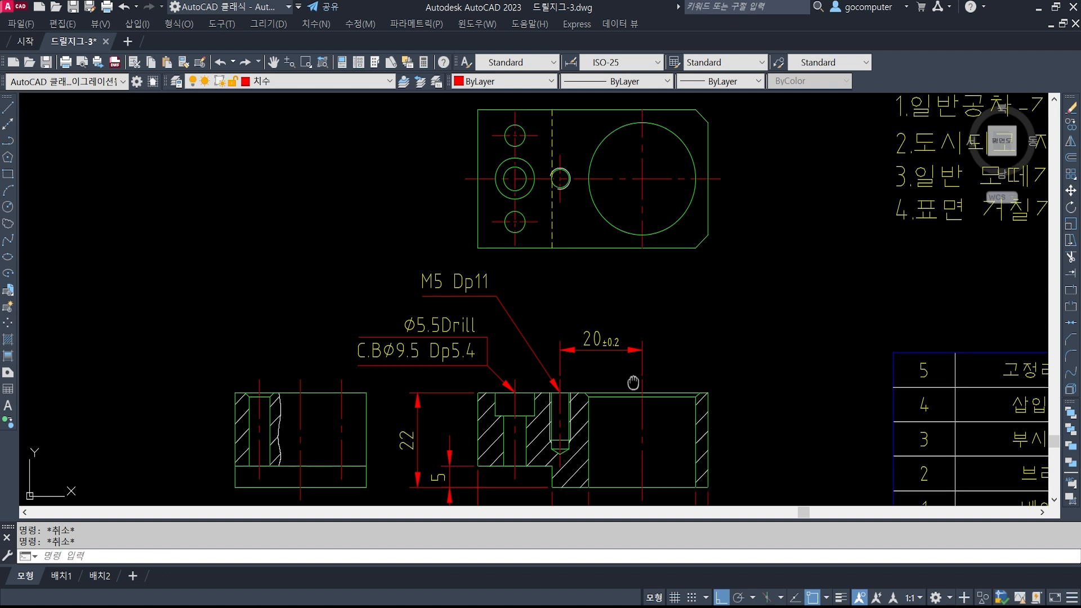
pyautogui.moveTo(634, 381); pyautogui.dragTo(632, 399, button='middle')
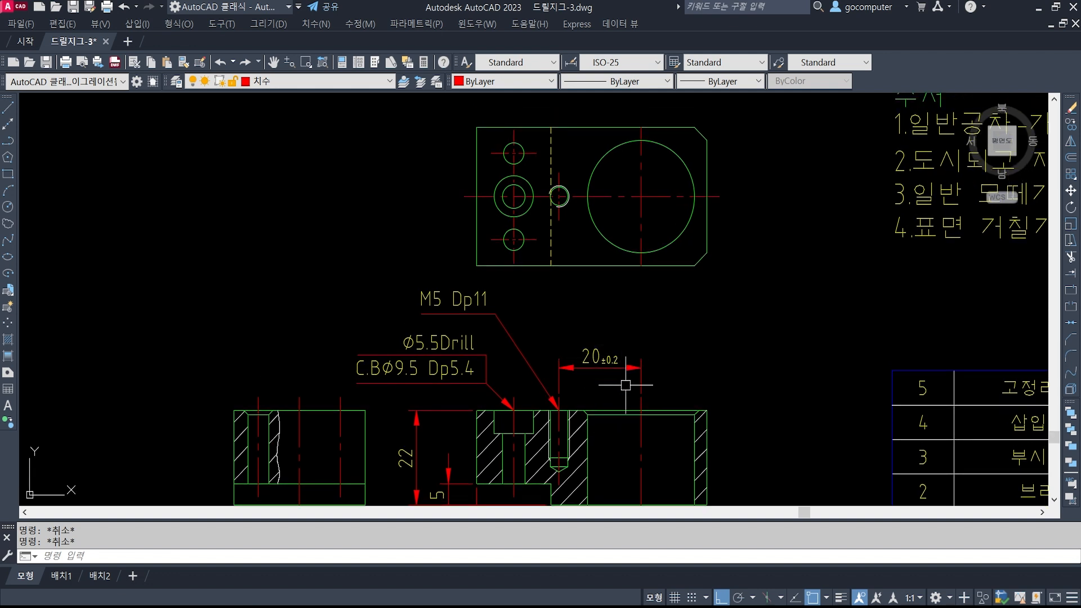
pyautogui.moveTo(628, 379); pyautogui.dragTo(581, 239, button='middle')
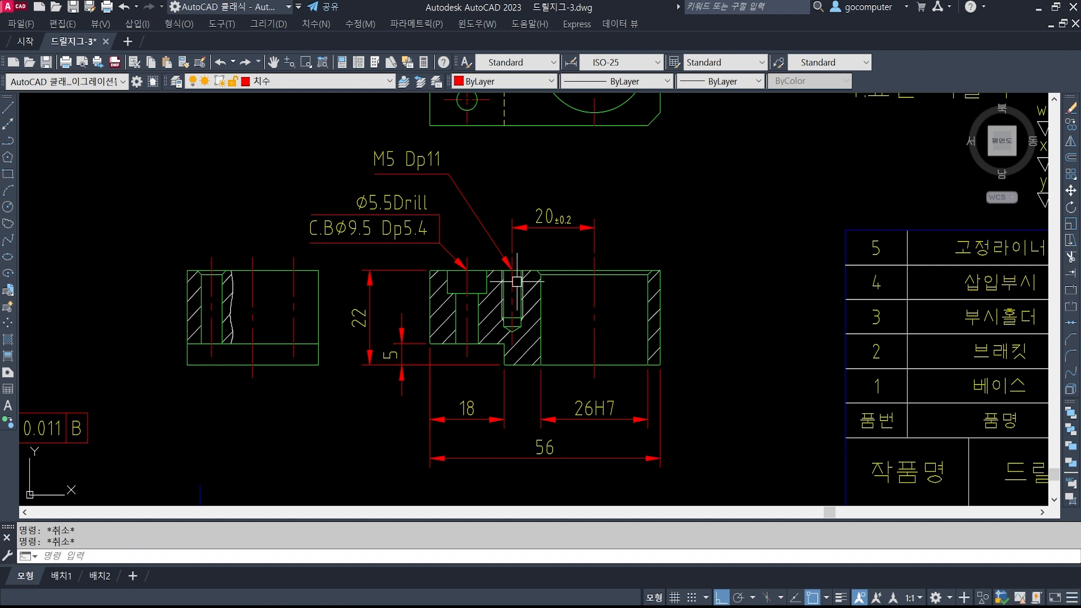
pyautogui.moveTo(540, 322); pyautogui.dragTo(541, 347, button='middle')
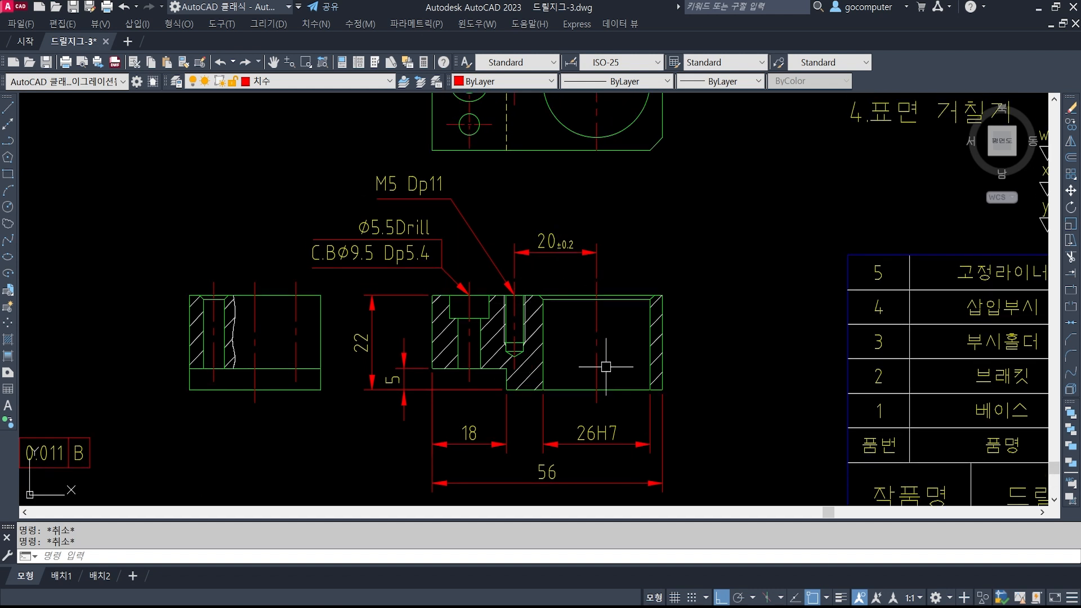
pyautogui.click(595, 347)
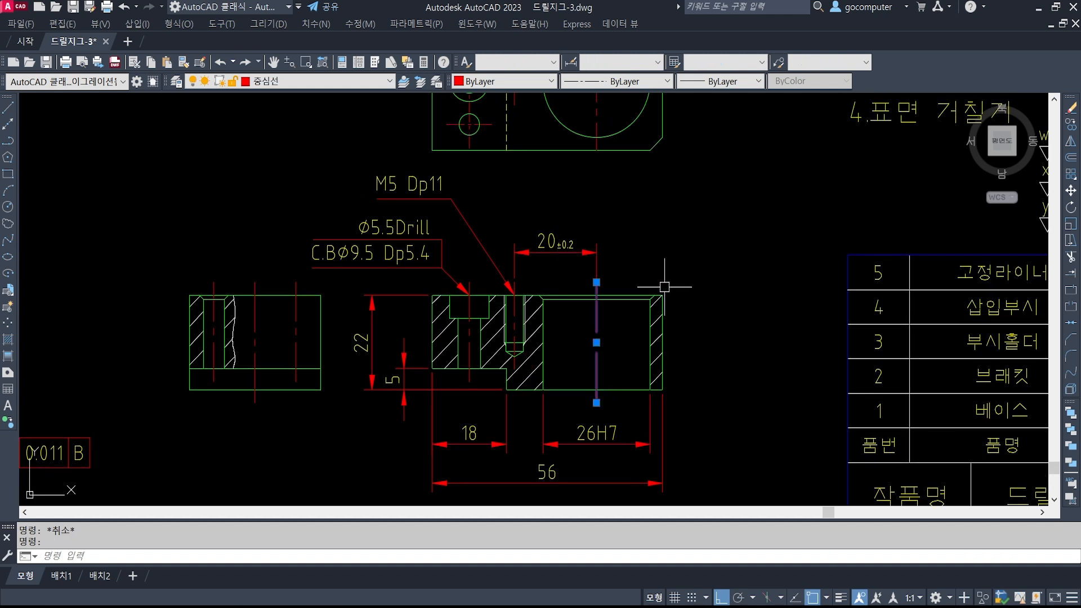
pyautogui.press('Escape')
# Move the whole plan view with its centrelines straight up by about 11 mm, away from the leader notes
pyautogui.moveTo(553, 153); pyautogui.dragTo(547, 254, button='middle')
pyautogui.write('m')
pyautogui.press('Return')
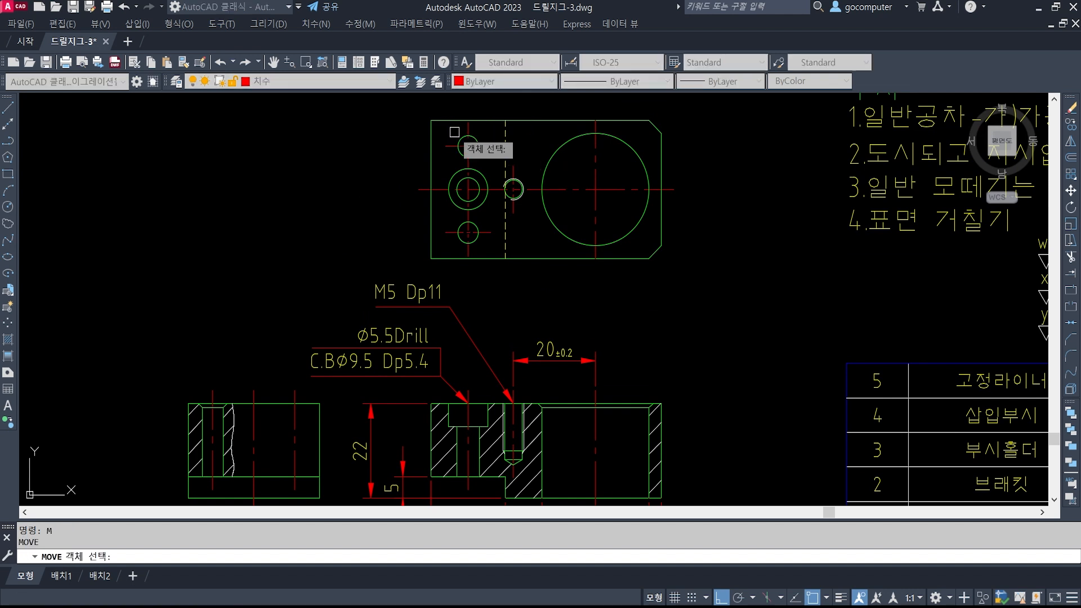
pyautogui.moveTo(466, 194); pyautogui.dragTo(460, 280, button='middle')
pyautogui.click(367, 148)
pyautogui.click(707, 366)
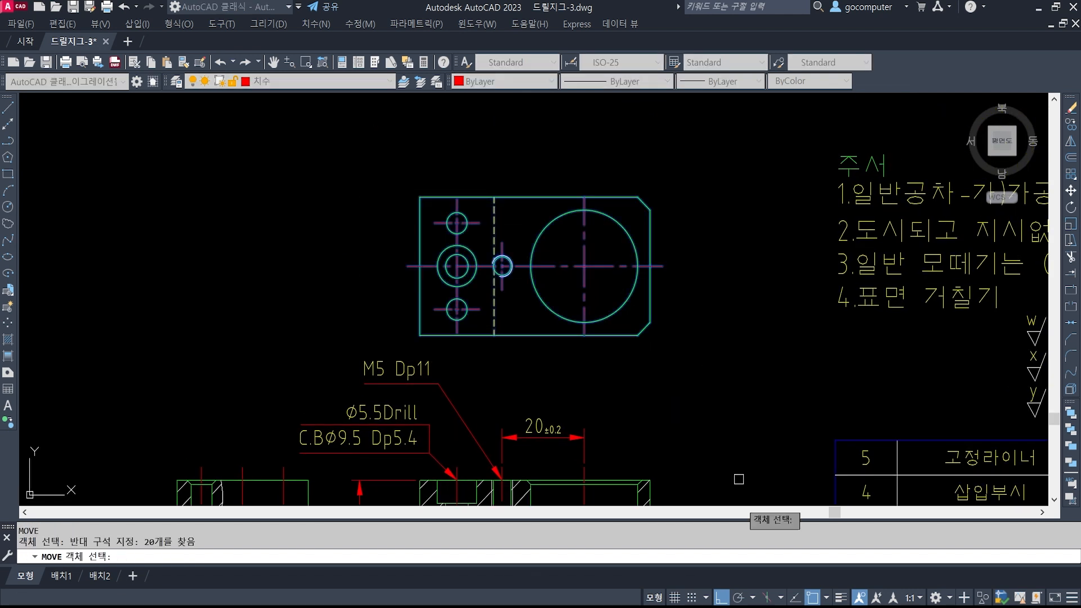
pyautogui.press('Return')
pyautogui.click(737, 378)
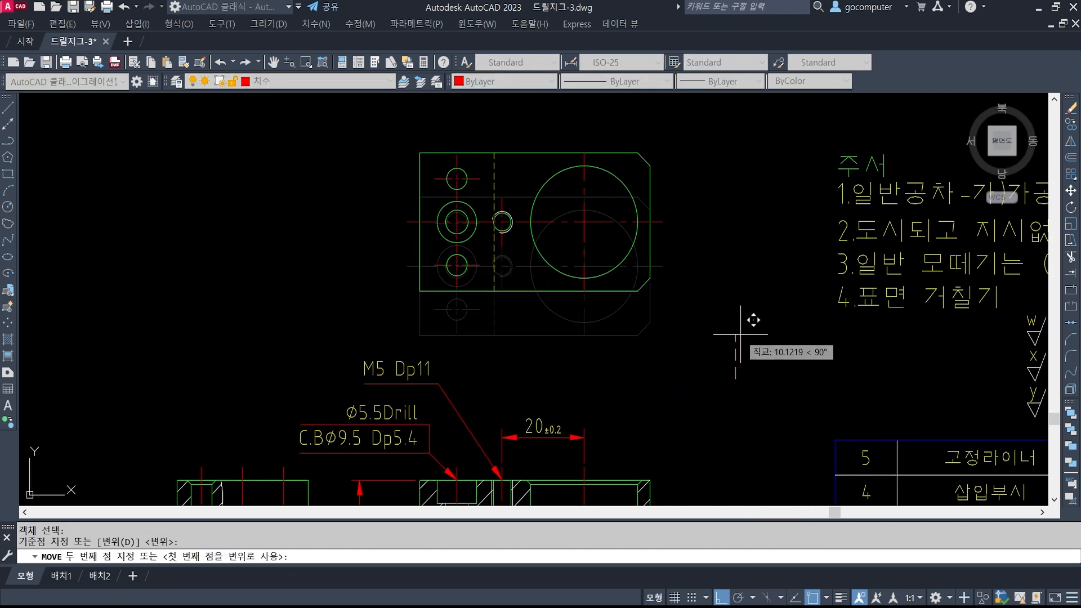
pyautogui.press('Escape')
pyautogui.press('Escape')
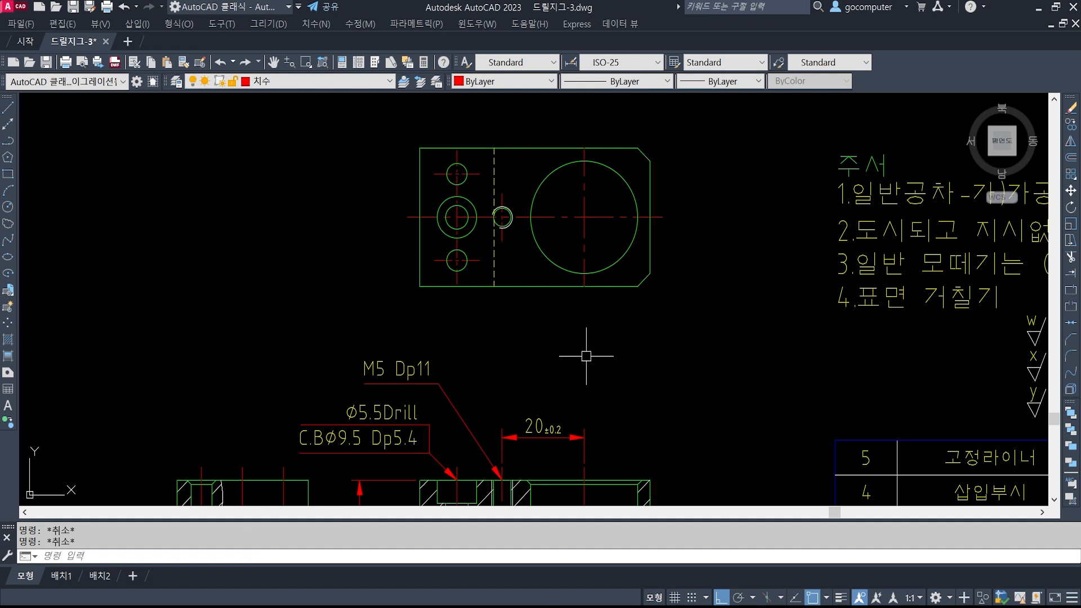
# Compare the plan view's outer edge, hidden step line and large bore centreline with the matching dimensioned edges on the base plate
pyautogui.scroll(-2, 551, 309)
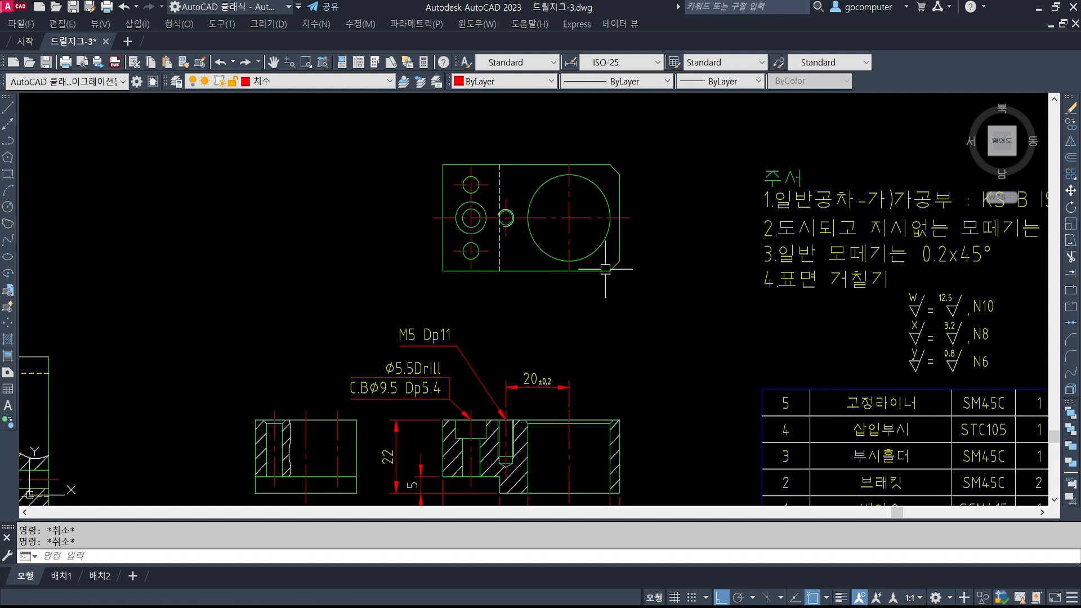
pyautogui.scroll(1, 526, 292)
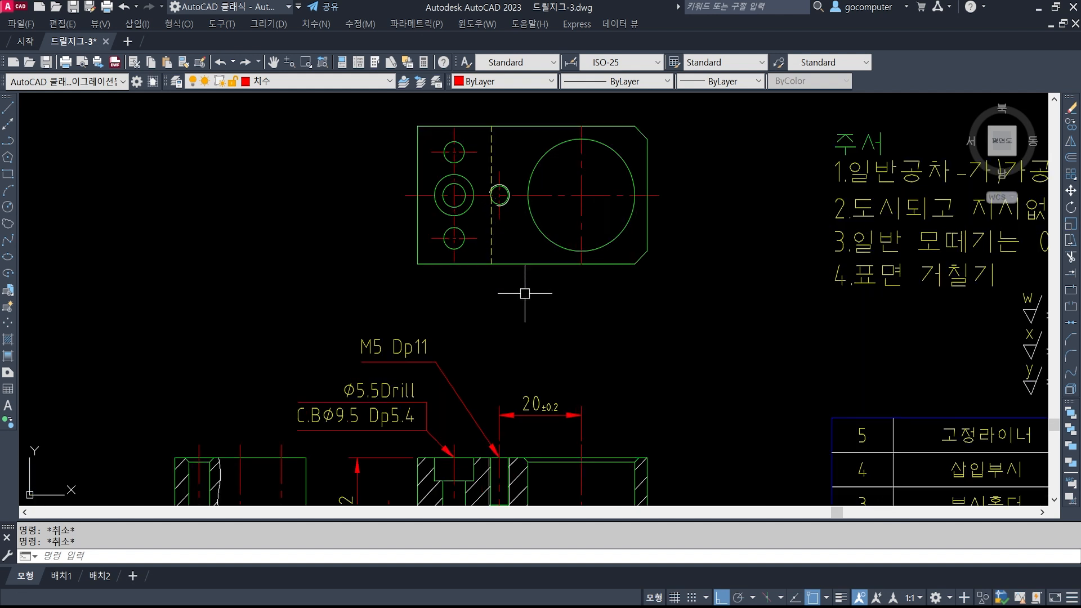
pyautogui.click(491, 242)
pyautogui.click(419, 241)
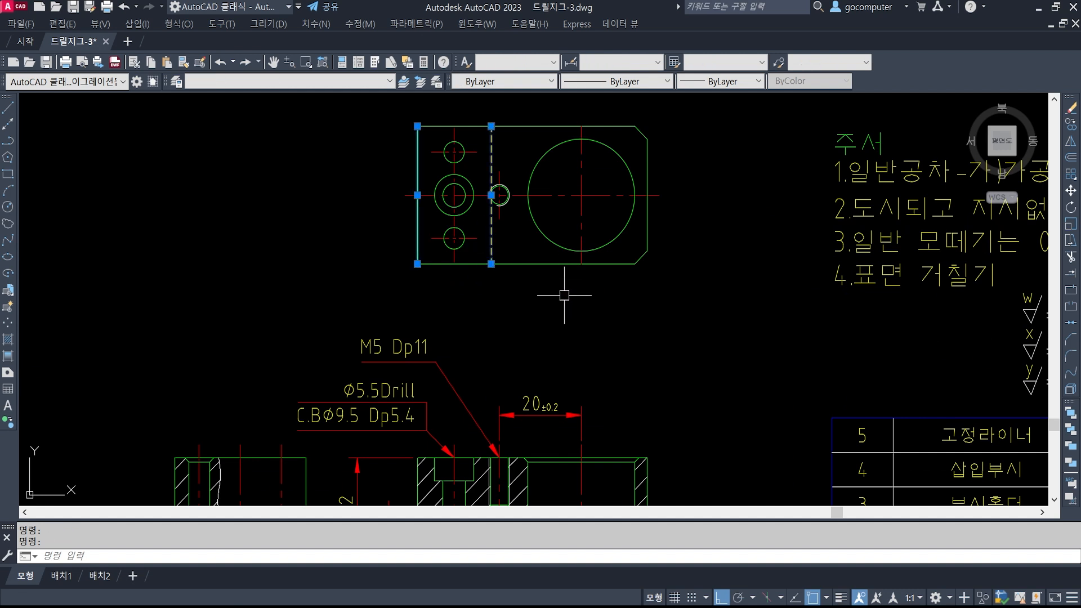
pyautogui.click(584, 220)
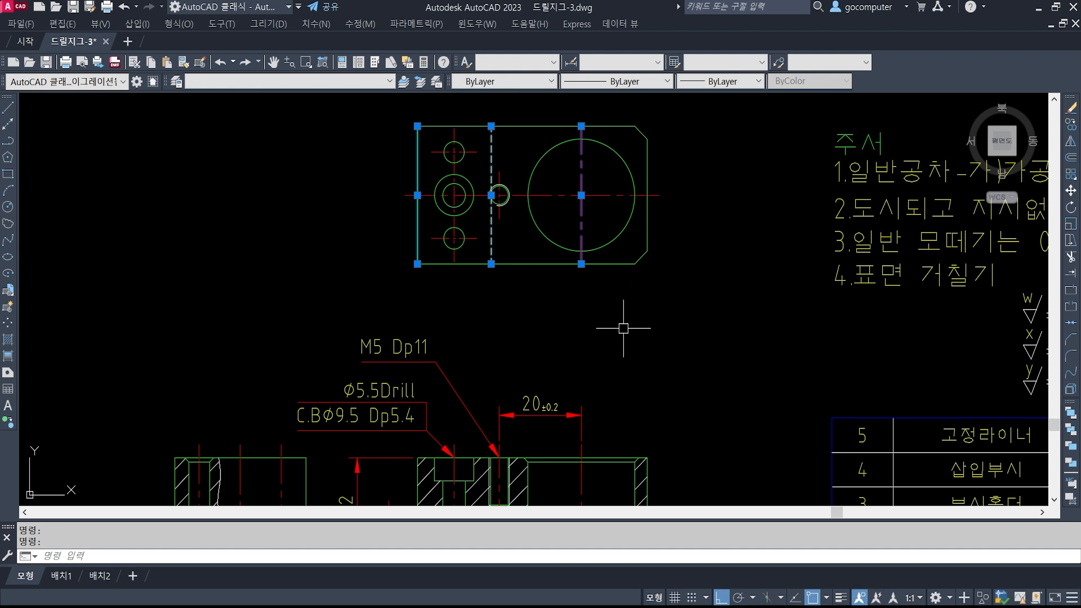
pyautogui.press('Escape')
pyautogui.scroll(-3, 623, 328)
pyautogui.moveTo(395, 385)
pyautogui.mouseDown(button='middle')
pyautogui.moveTo(560, 541)
pyautogui.moveTo(573, 345)
pyautogui.mouseUp(button='middle')
pyautogui.moveTo(334, 370); pyautogui.dragTo(480, 505, button='middle')
pyautogui.moveTo(475, 254); pyautogui.dragTo(460, 477, button='middle')
pyautogui.scroll(4, 438, 290)
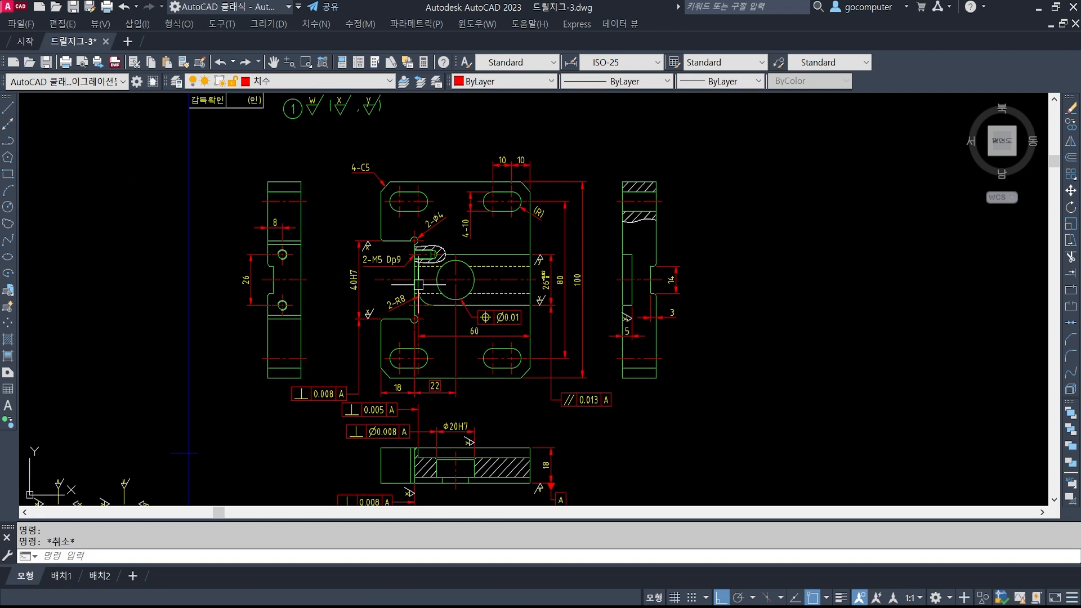
pyautogui.moveTo(435, 295)
pyautogui.mouseDown(button='middle')
pyautogui.moveTo(463, 358)
pyautogui.moveTo(440, 285)
pyautogui.mouseUp(button='middle')
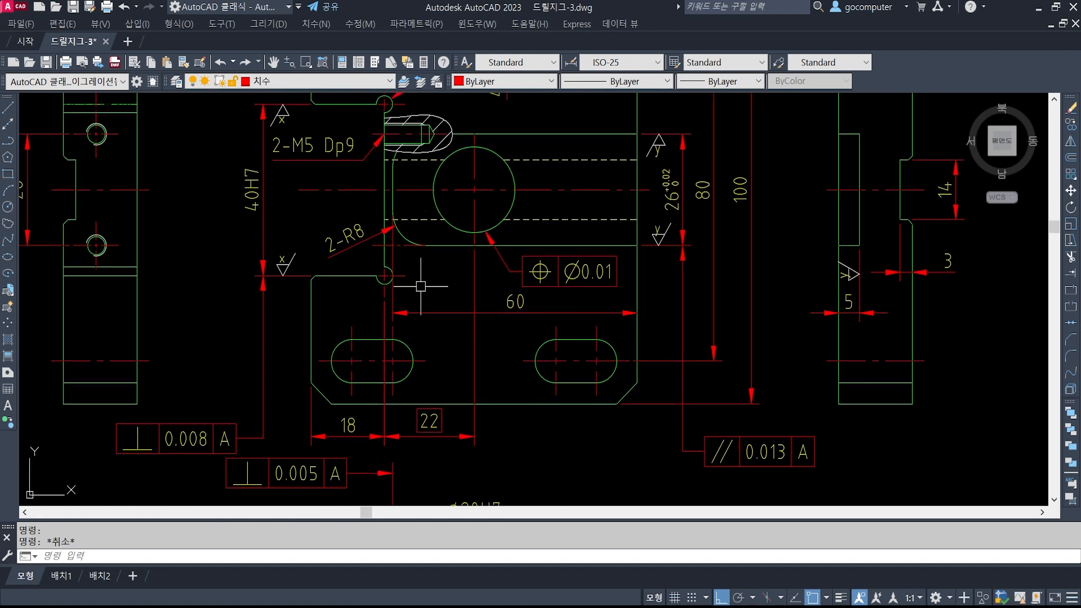
pyautogui.click(311, 309)
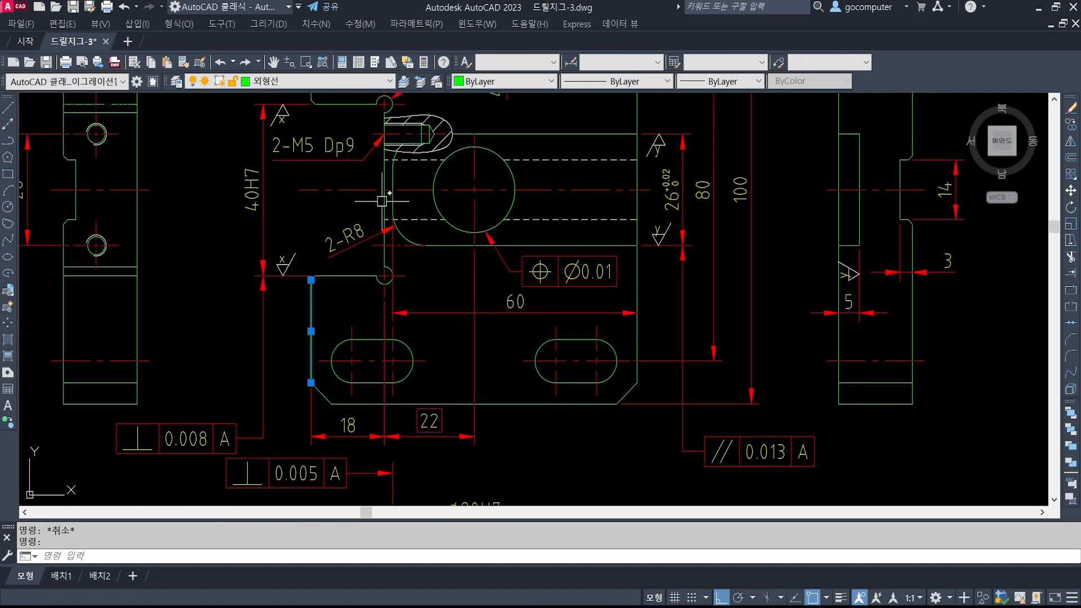
pyautogui.click(384, 201)
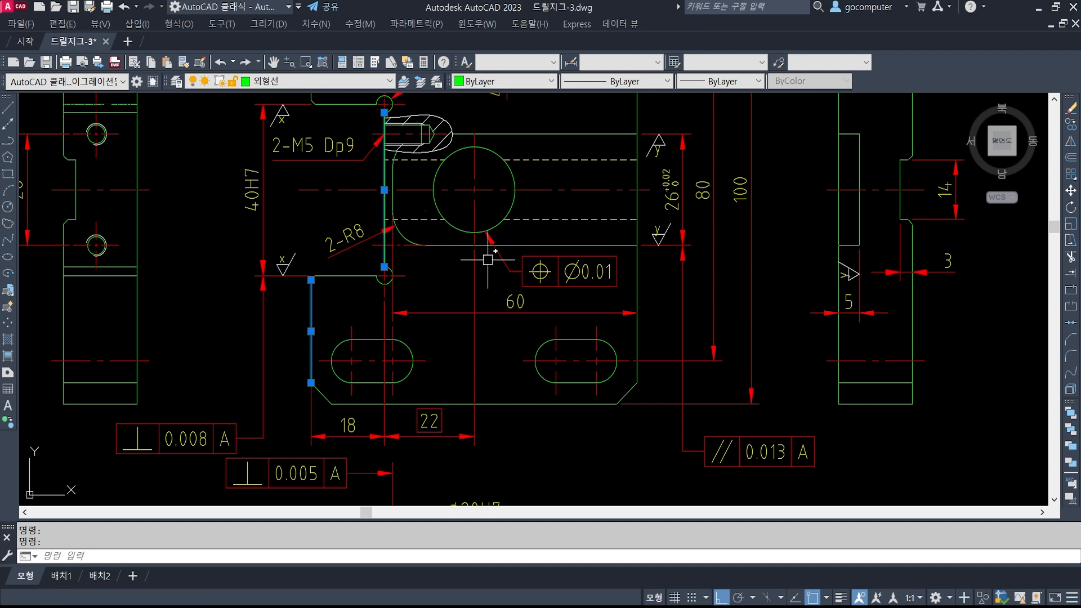
pyautogui.click(476, 203)
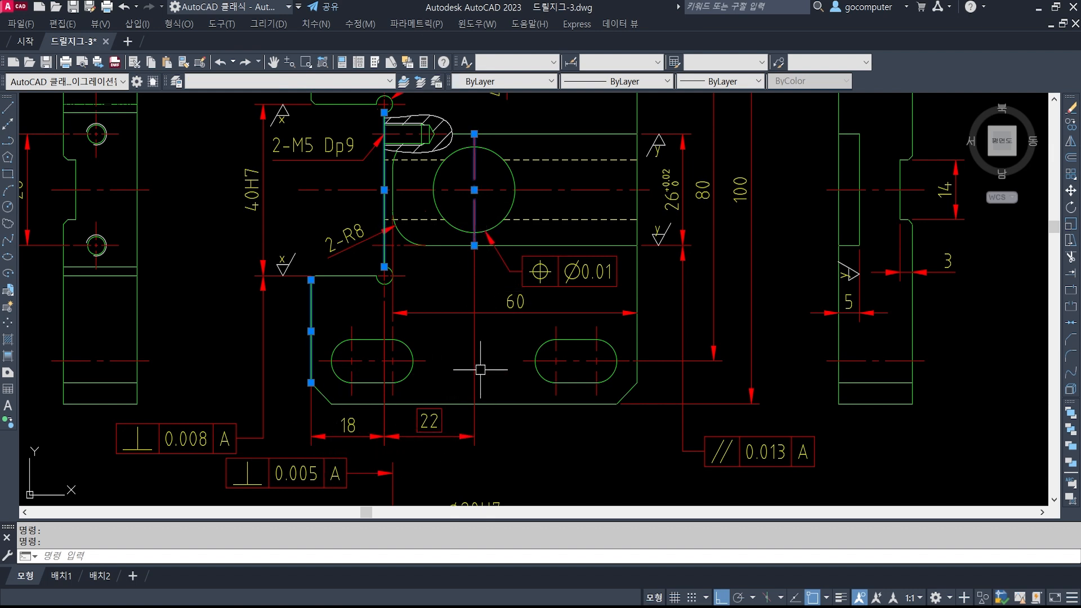
pyautogui.press('Escape')
# Add a linear dimension below the plan view from the outer edge near the small holes to the hidden step line
pyautogui.scroll(-5, 386, 307)
pyautogui.moveTo(775, 432); pyautogui.dragTo(606, 174, button='middle')
pyautogui.scroll(3, 580, 226)
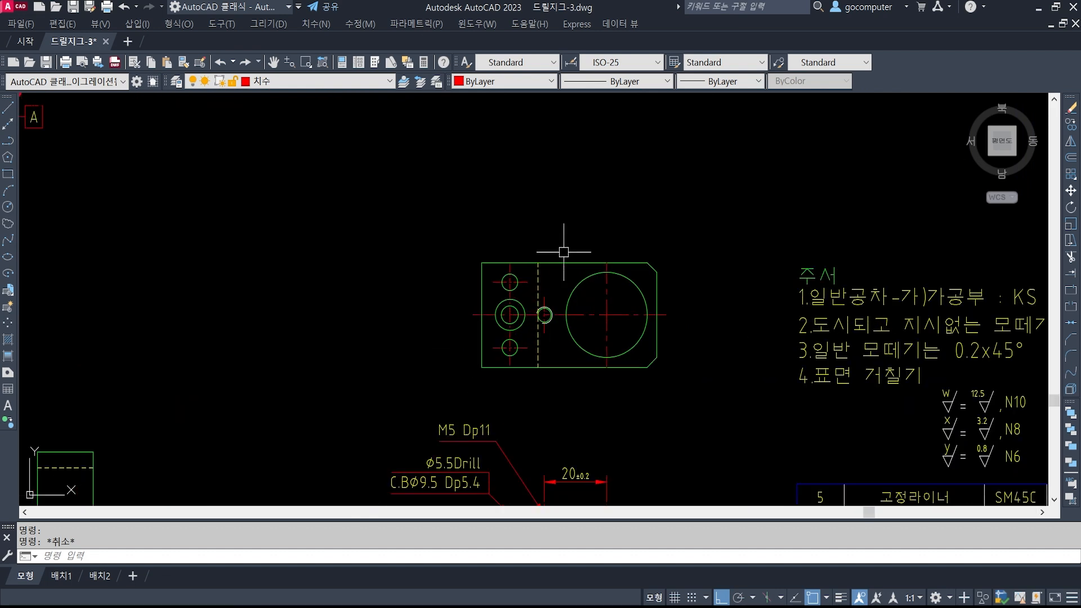
pyautogui.moveTo(602, 401); pyautogui.dragTo(517, 289, button='middle')
pyautogui.write('dli')
pyautogui.press('space')
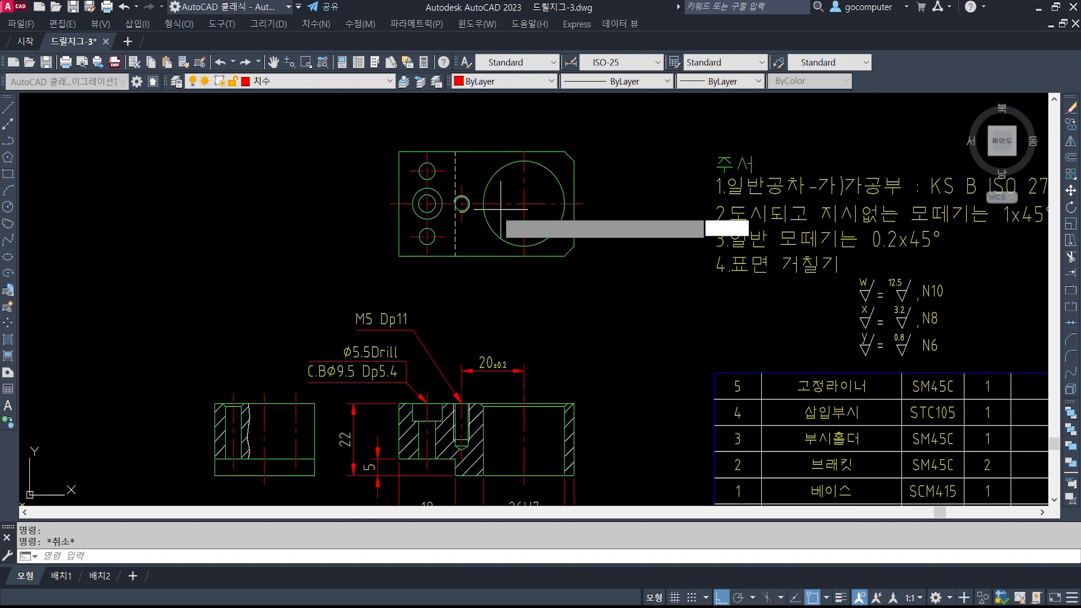
pyautogui.click(399, 256)
pyautogui.click(455, 256)
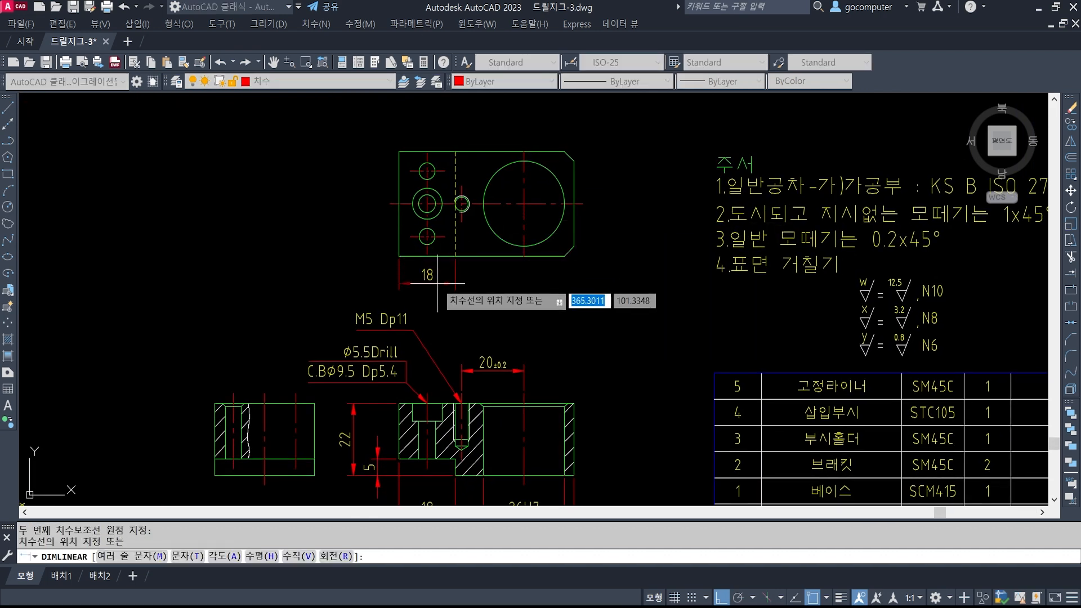
pyautogui.click(437, 286)
pyautogui.scroll(2, 460, 223)
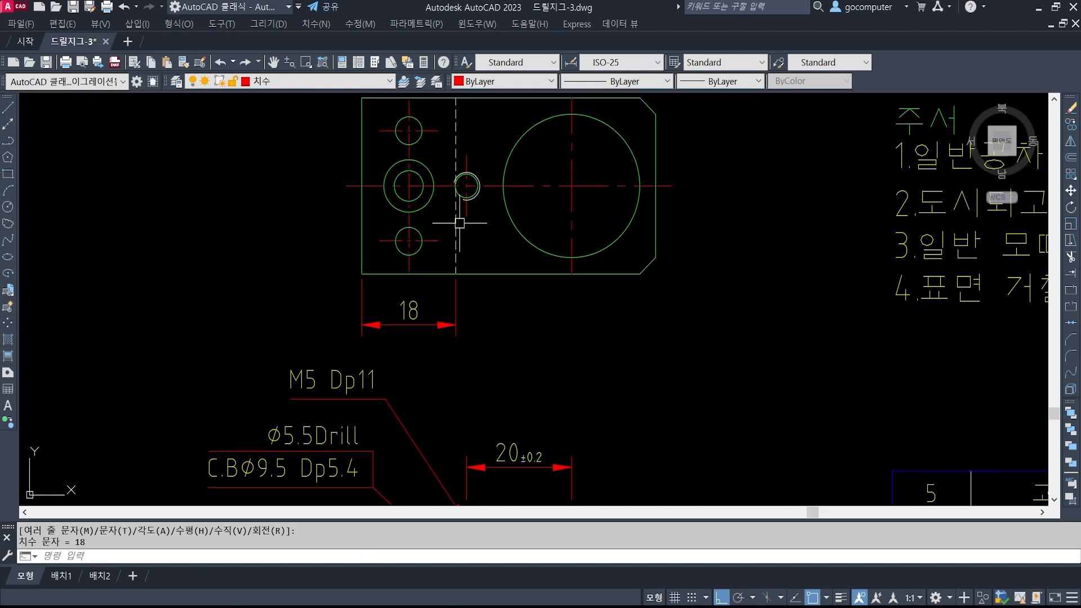
pyautogui.click(456, 226)
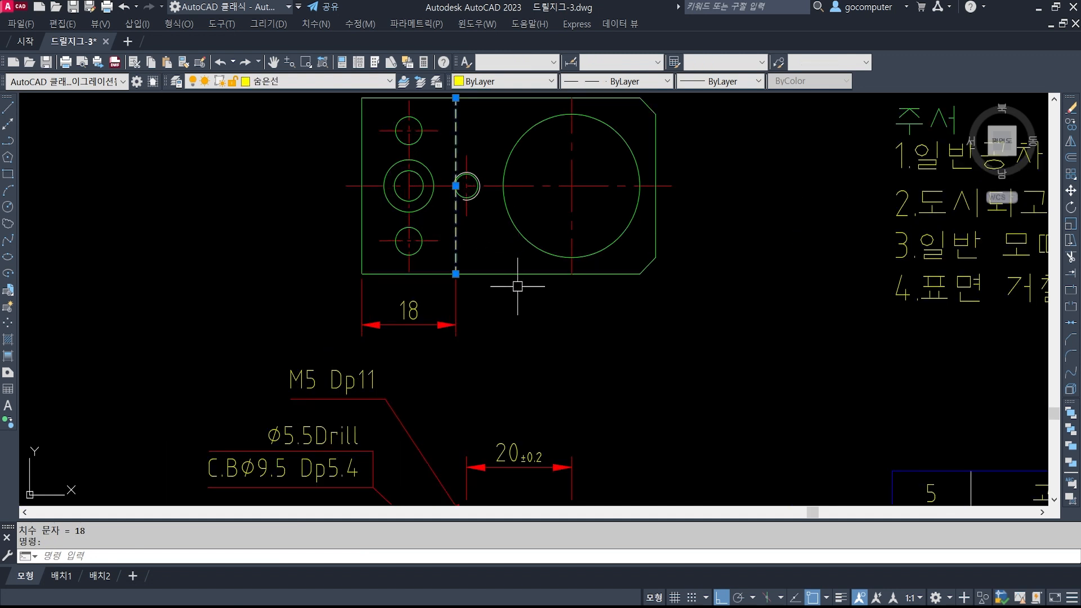
pyautogui.press('Escape')
pyautogui.press('Escape')
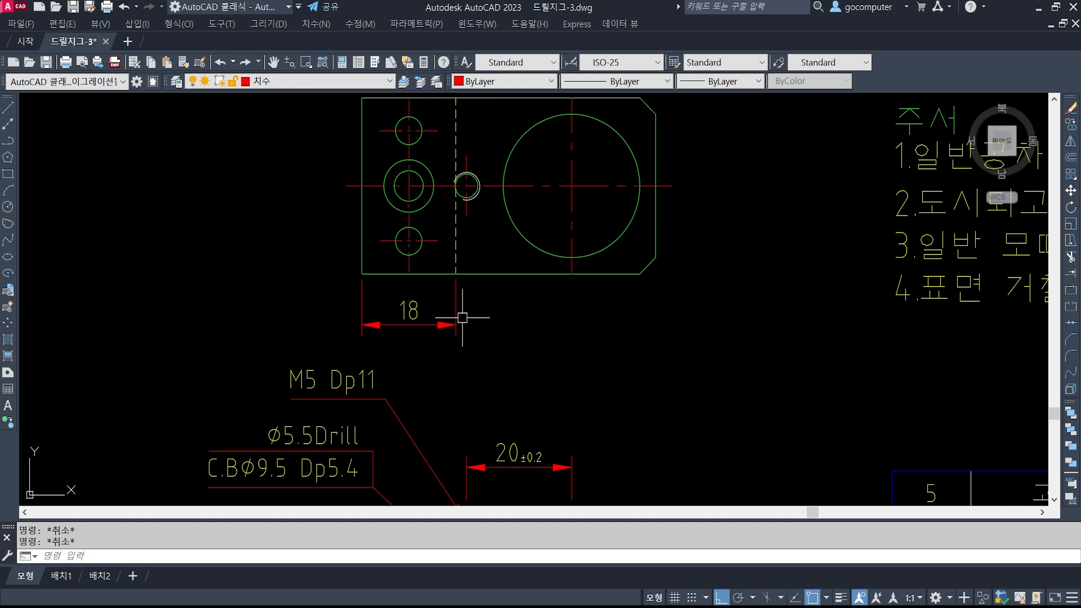
pyautogui.press('space')
pyautogui.click(456, 274)
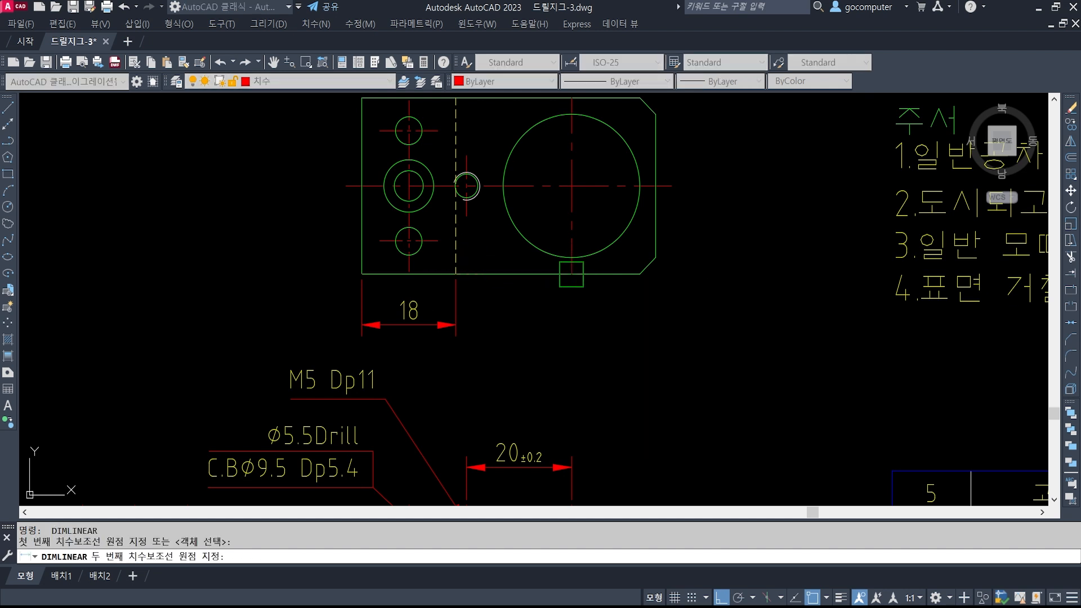
pyautogui.click(572, 274)
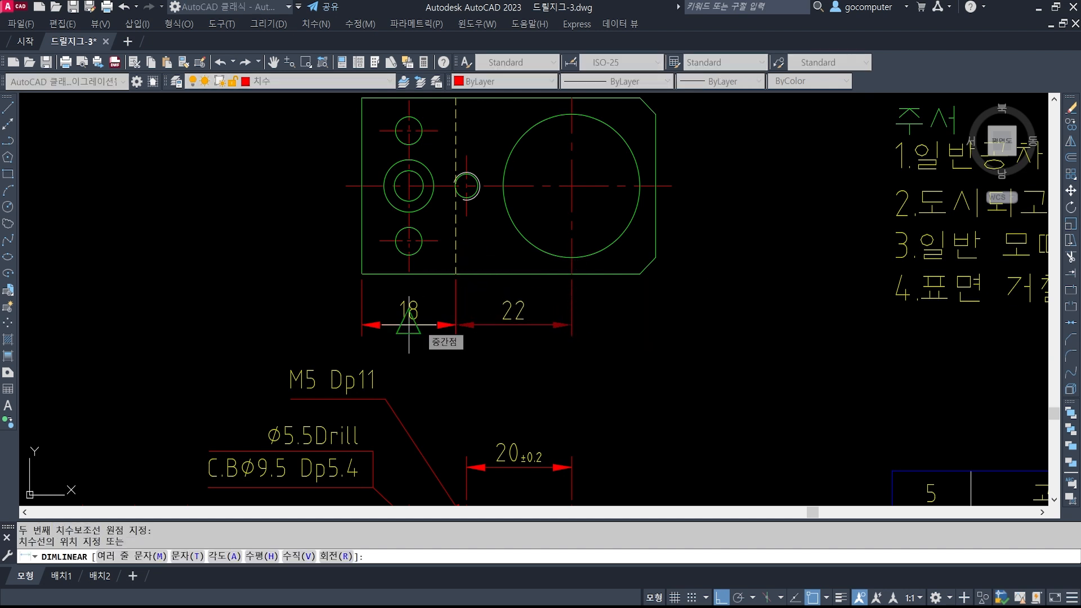
pyautogui.press('Escape')
pyautogui.press('Escape')
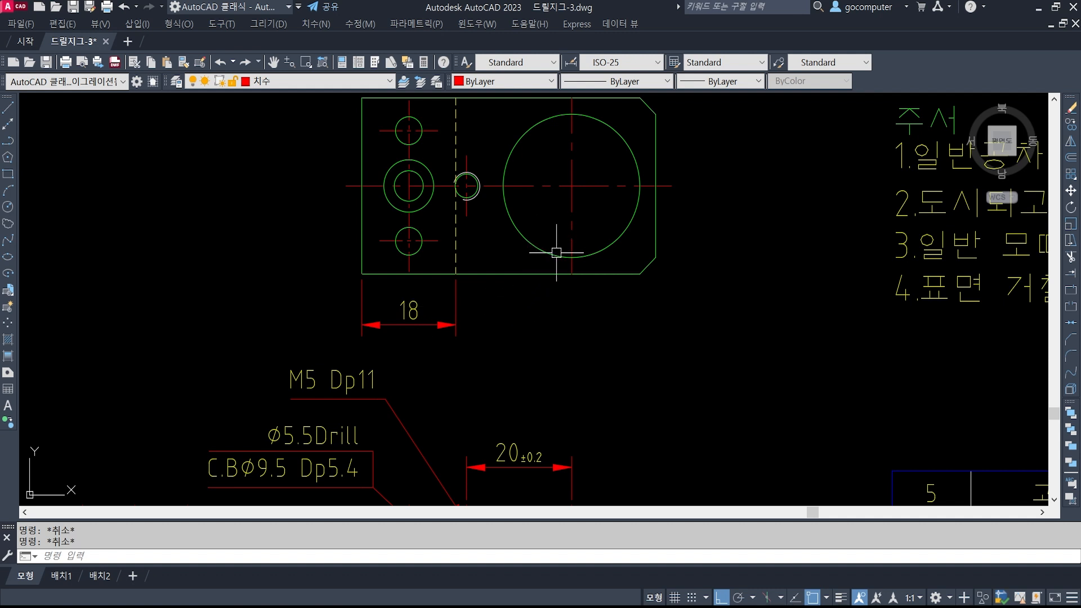
# Using the theoretically exact dimension style (이론적으로 정확…), dimension from the hidden step line to the large bore centreline, aligned with the adjacent dimension
pyautogui.moveTo(556, 252)
pyautogui.click(658, 62)
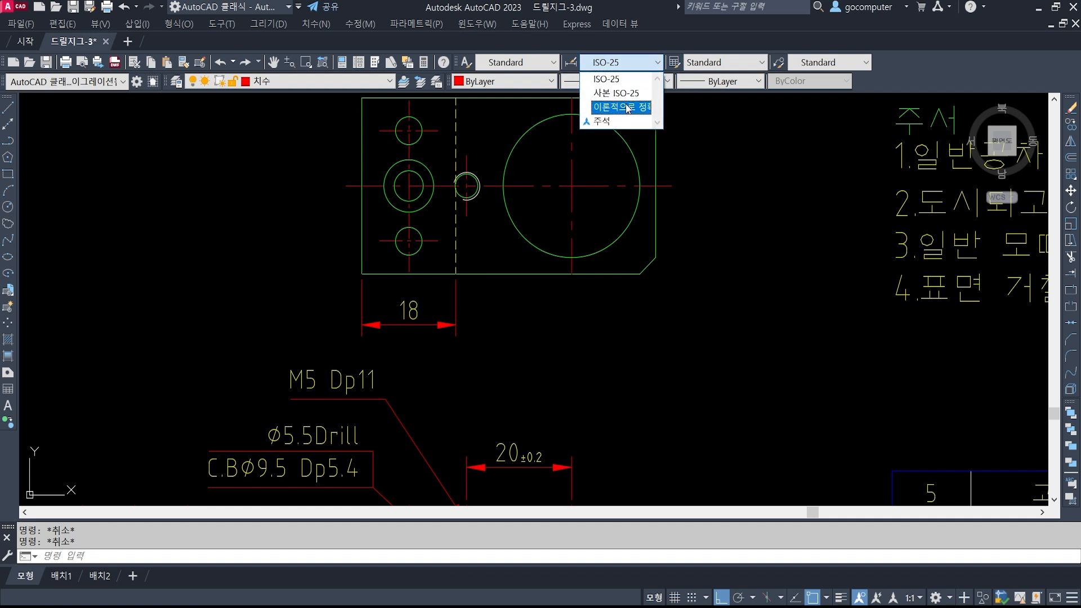
pyautogui.click(627, 108)
pyautogui.write('DLI')
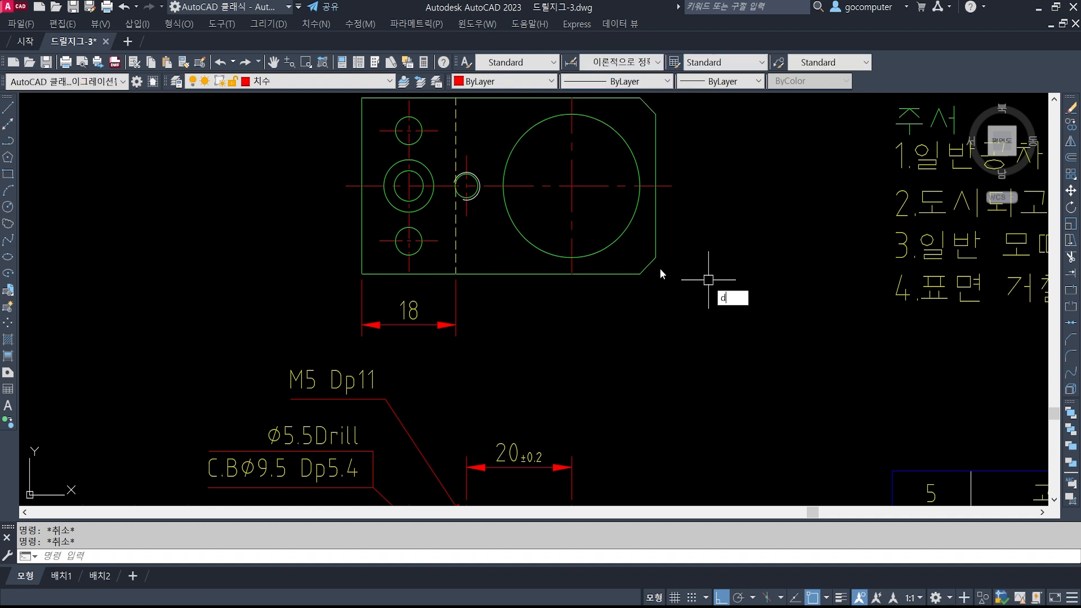
pyautogui.press('Return')
pyautogui.click(456, 274)
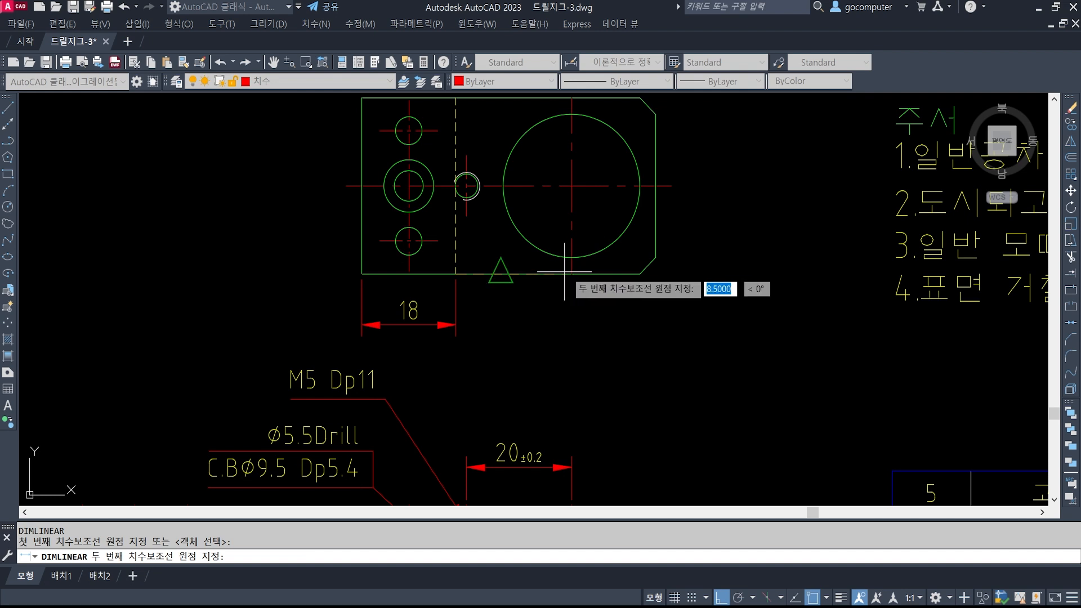
pyautogui.click(571, 274)
pyautogui.click(431, 325)
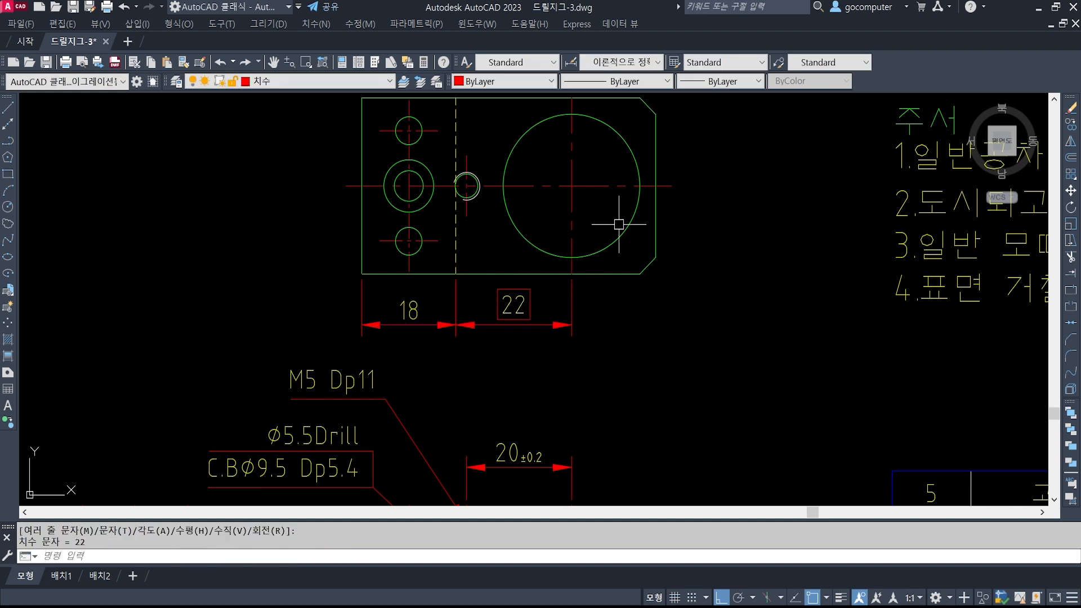
# Restore the ISO-25 dimension style and add a linear dimension above the plan view from the outer edge to the small holes' centreline
pyautogui.click(622, 62)
pyautogui.click(624, 79)
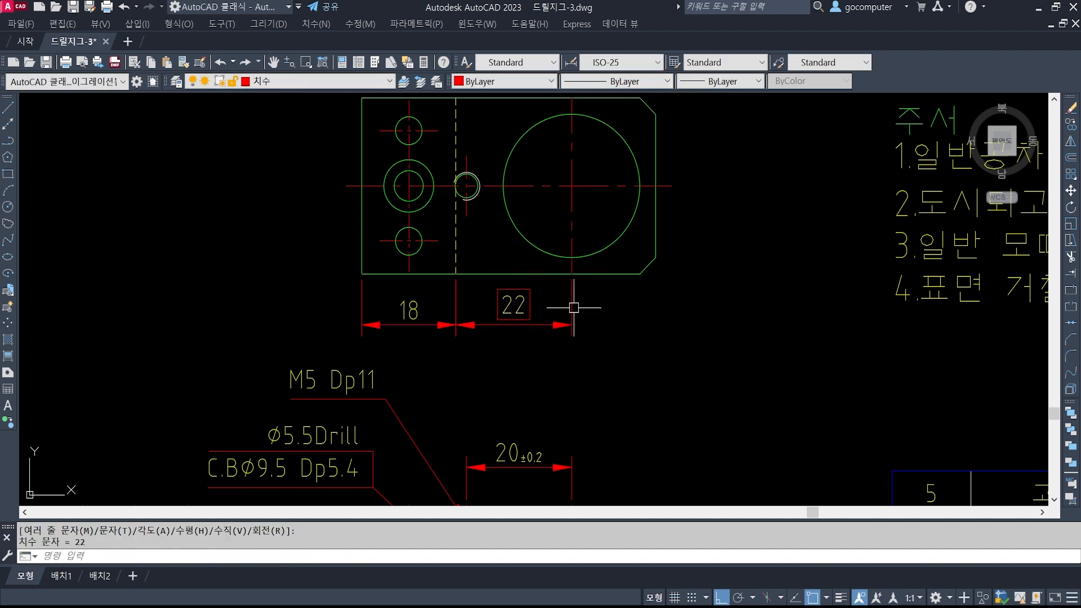
pyautogui.scroll(-3, 571, 305)
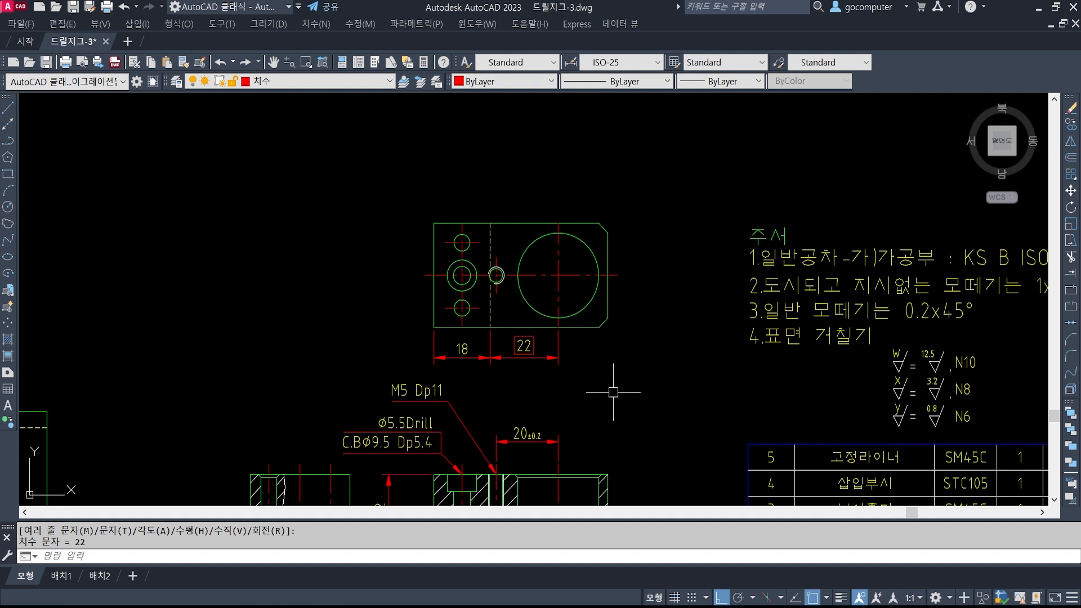
pyautogui.moveTo(641, 393)
pyautogui.mouseDown(button='middle')
pyautogui.moveTo(597, 329)
pyautogui.moveTo(598, 359)
pyautogui.mouseUp(button='middle')
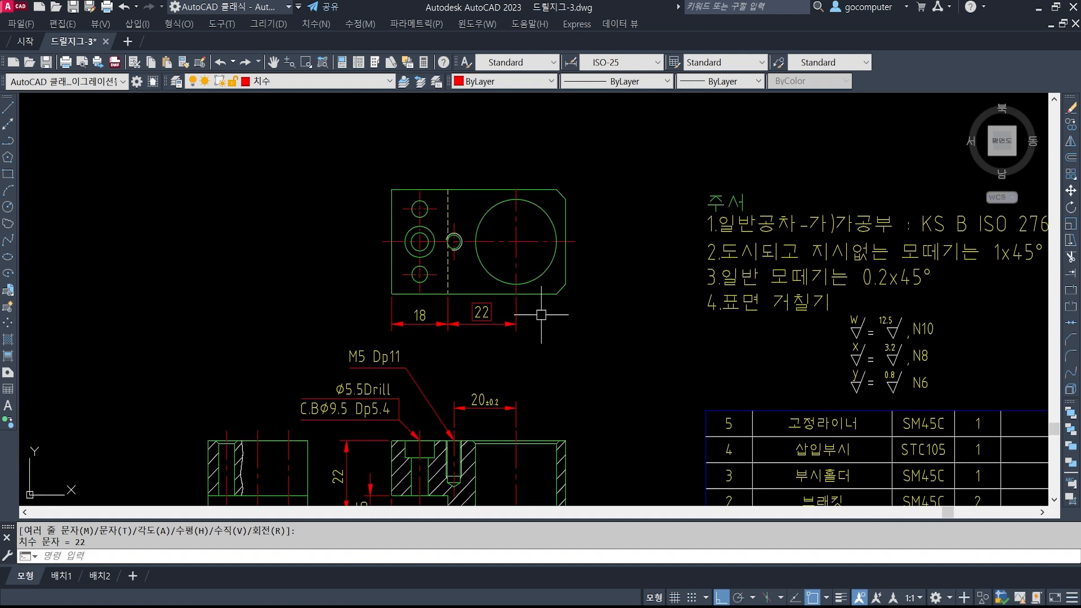
pyautogui.moveTo(451, 342); pyautogui.dragTo(499, 381, button='middle')
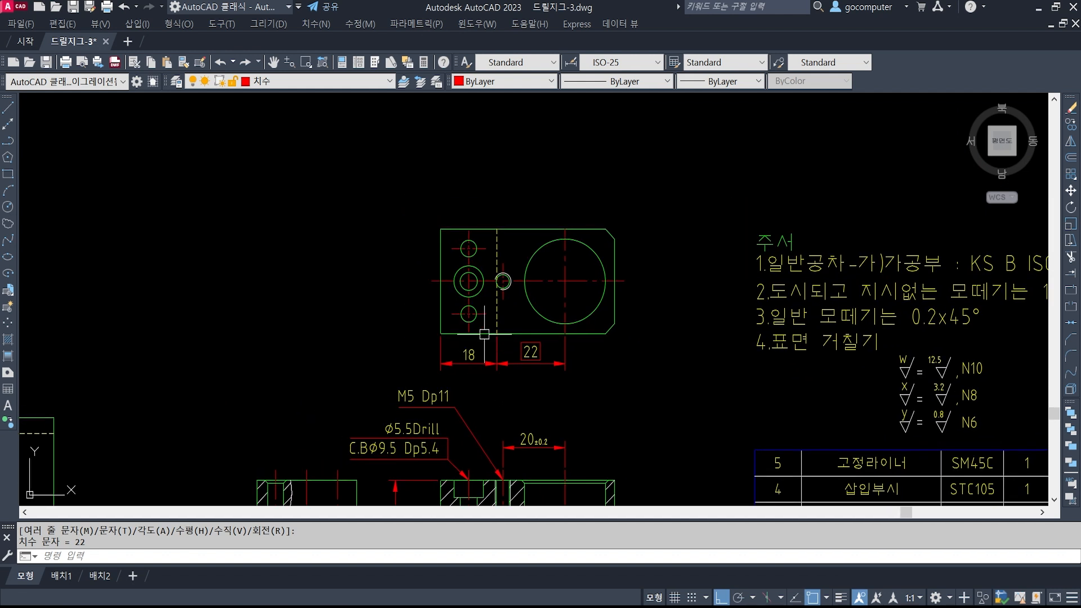
pyautogui.write('dli')
pyautogui.press('space')
pyautogui.click(441, 229)
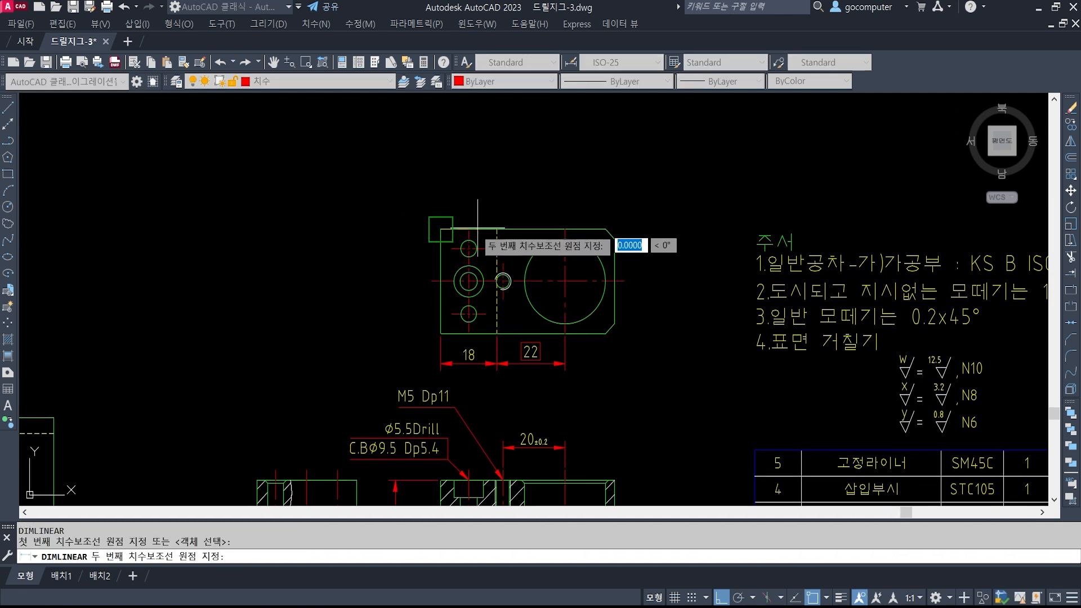
pyautogui.click(469, 247)
pyautogui.click(456, 205)
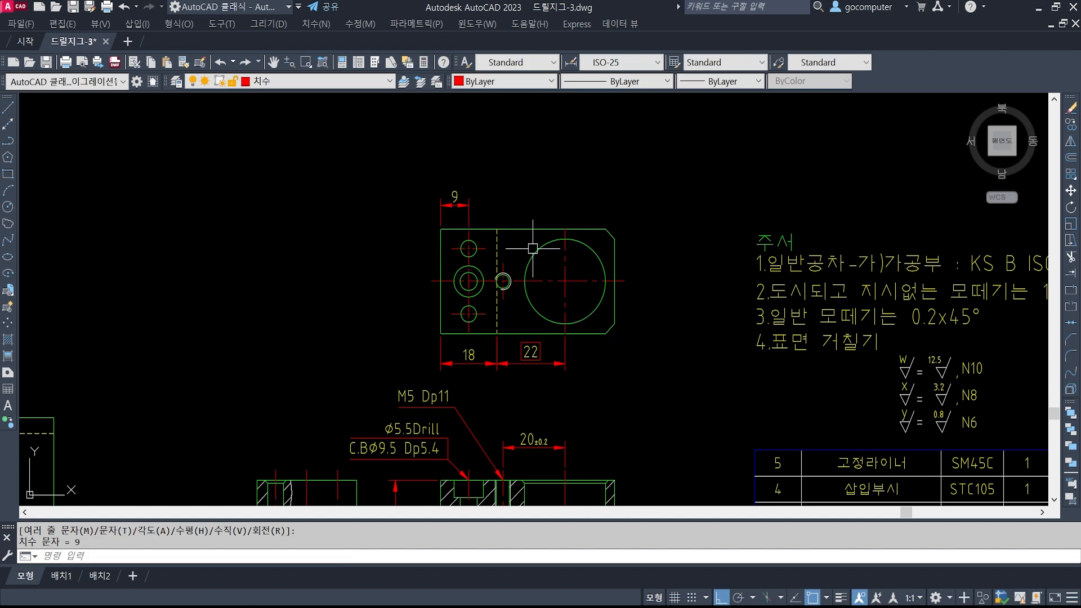
# Add a vertical linear dimension between the centres of the two small holes, placed outside the plan view's edge
pyautogui.scroll(3, 425, 297)
pyautogui.press('space')
pyautogui.click(518, 181)
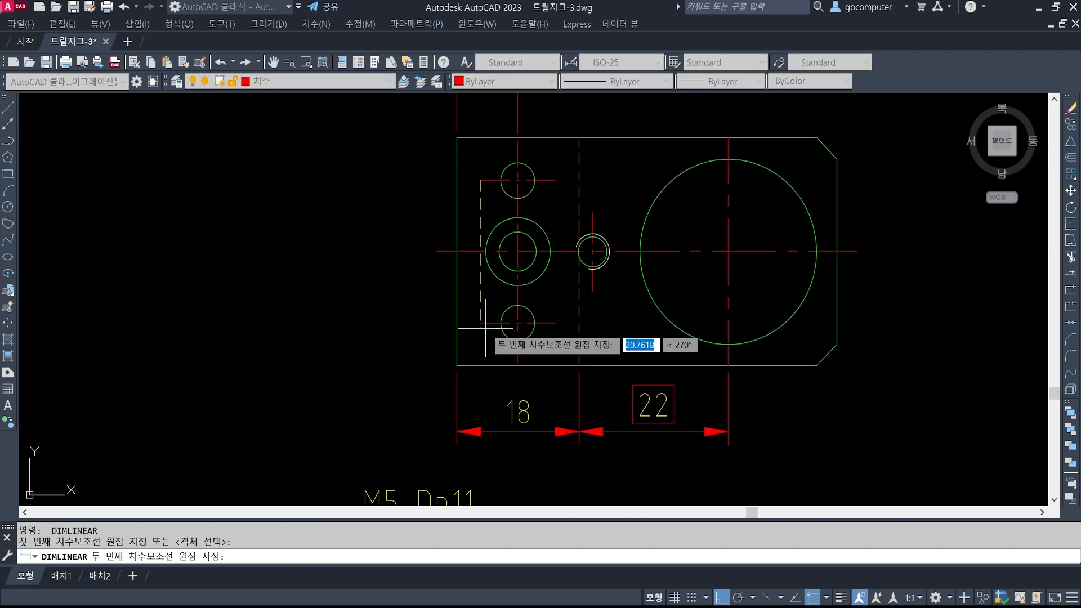
pyautogui.click(517, 323)
pyautogui.click(408, 307)
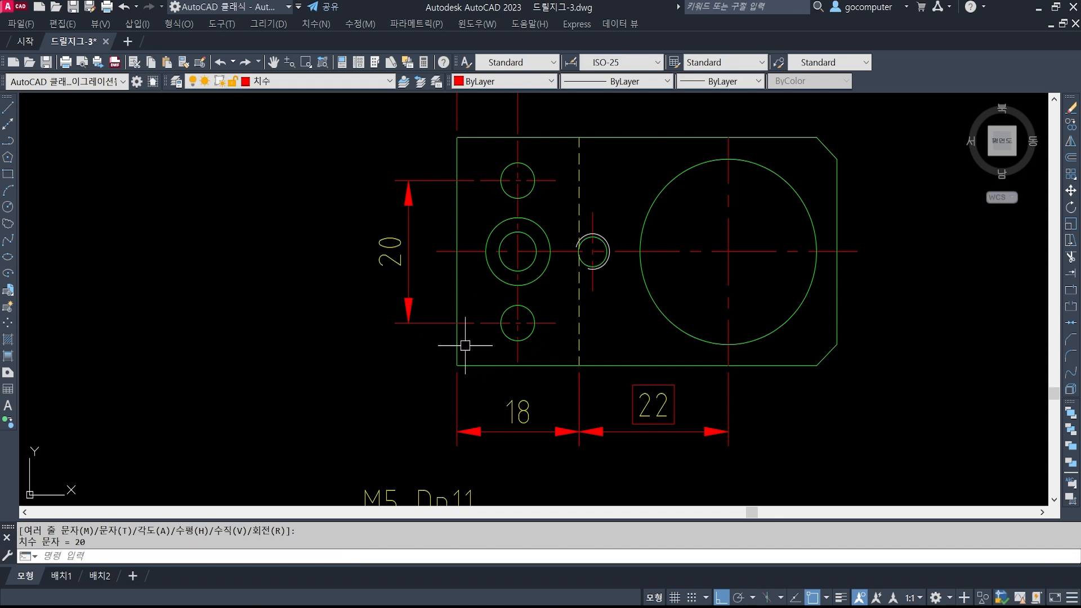
# Review the plan and section views of the bushing holder for dimensions that are still missing
pyautogui.moveTo(763, 257); pyautogui.dragTo(682, 262, button='middle')
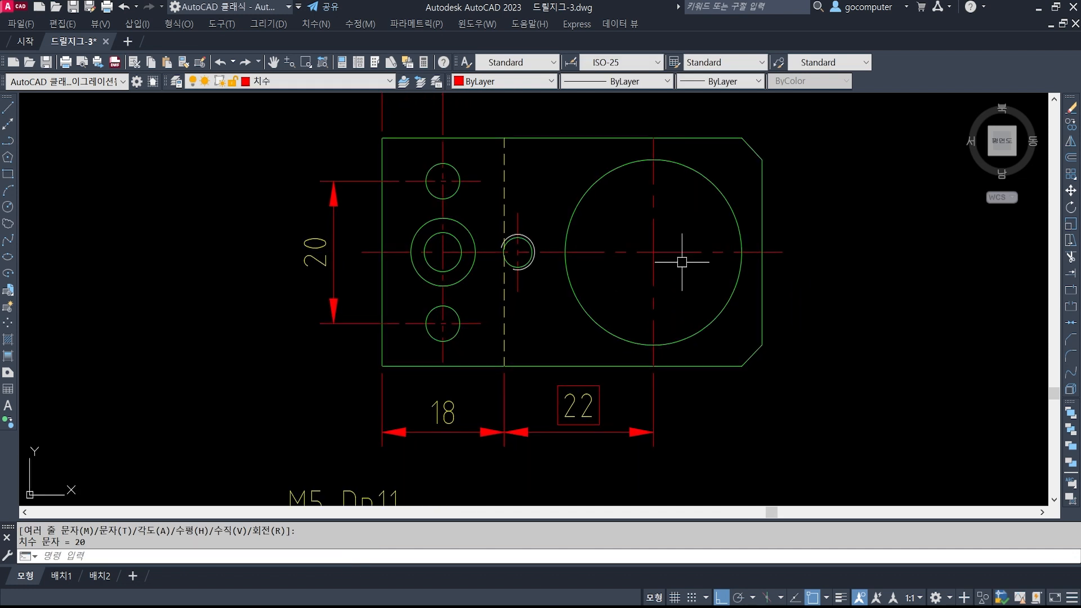
pyautogui.moveTo(724, 355); pyautogui.dragTo(651, 275, button='middle')
pyautogui.moveTo(547, 257)
pyautogui.mouseDown(button='middle')
pyautogui.moveTo(550, 292)
pyautogui.moveTo(510, 302)
pyautogui.mouseUp(button='middle')
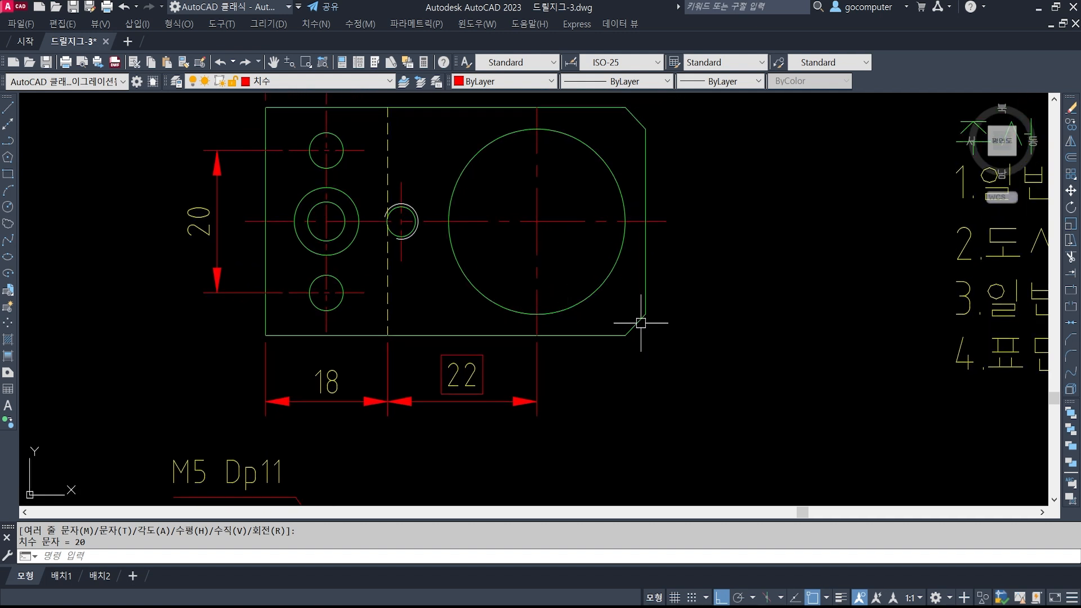
pyautogui.moveTo(640, 323)
pyautogui.mouseDown(button='middle')
pyautogui.moveTo(664, 316)
pyautogui.moveTo(632, 345)
pyautogui.moveTo(623, 377)
pyautogui.moveTo(685, 372)
pyautogui.mouseUp(button='middle')
pyautogui.scroll(-3, 574, 294)
pyautogui.moveTo(570, 484); pyautogui.dragTo(575, 346, button='middle')
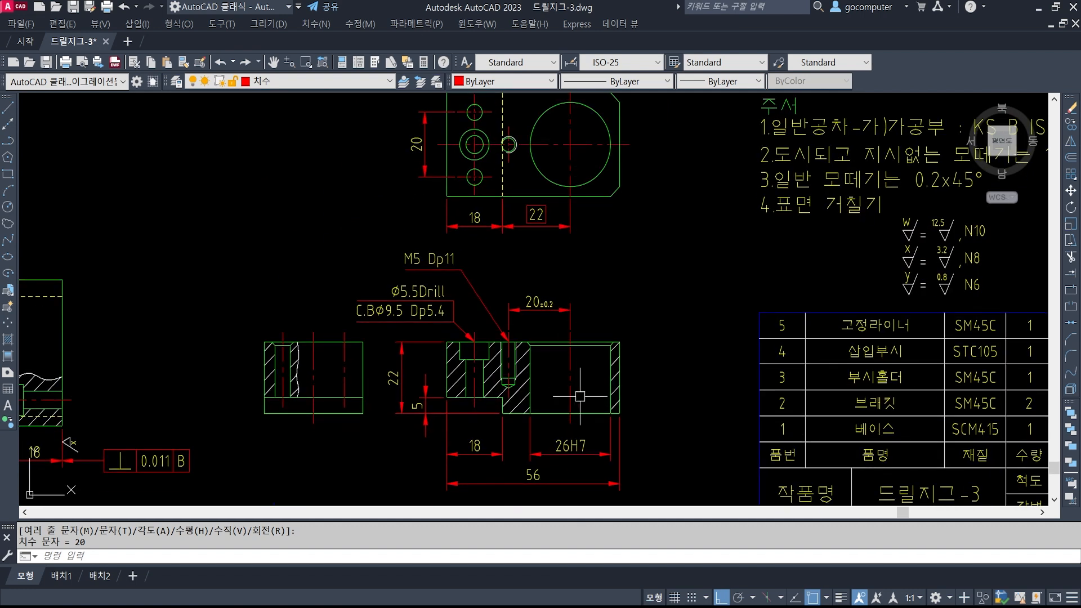
pyautogui.moveTo(552, 205); pyautogui.dragTo(562, 342, button='middle')
pyautogui.moveTo(512, 365); pyautogui.dragTo(509, 263, button='middle')
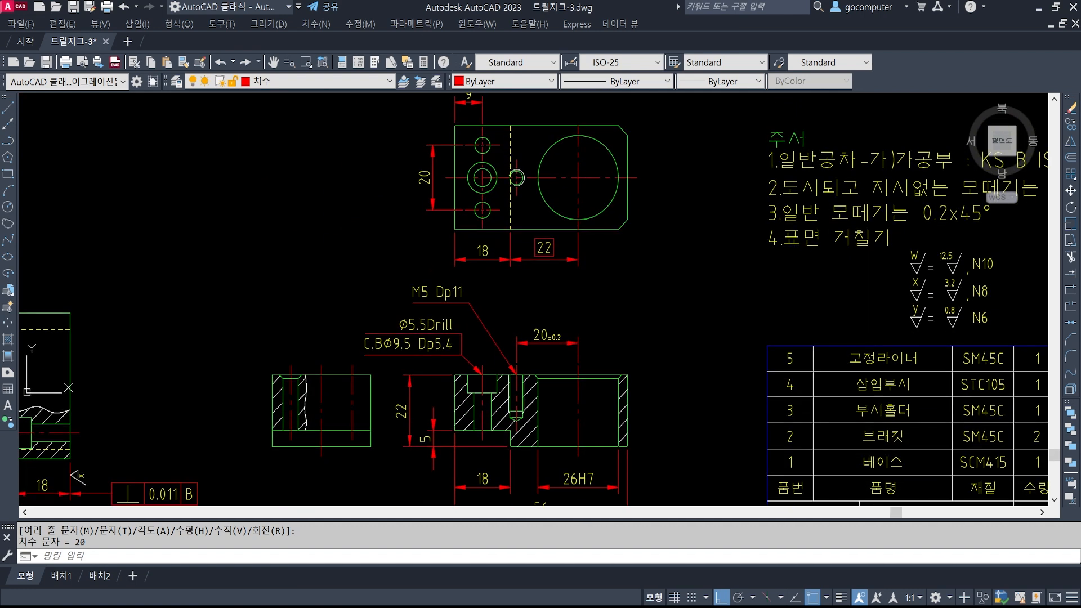
# Dimension the plan view's overall width outside the hole spacing dimension, aligned with the section view's overall height dimension
pyautogui.moveTo(451, 244); pyautogui.dragTo(465, 313, button='middle')
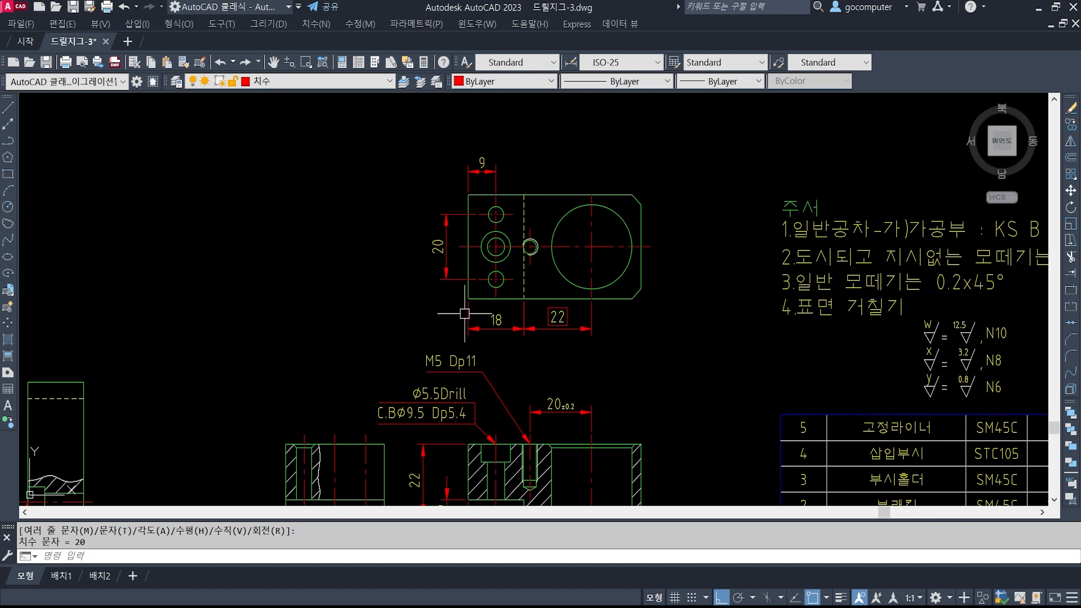
pyautogui.press('space')
pyautogui.click(467, 196)
pyautogui.click(467, 298)
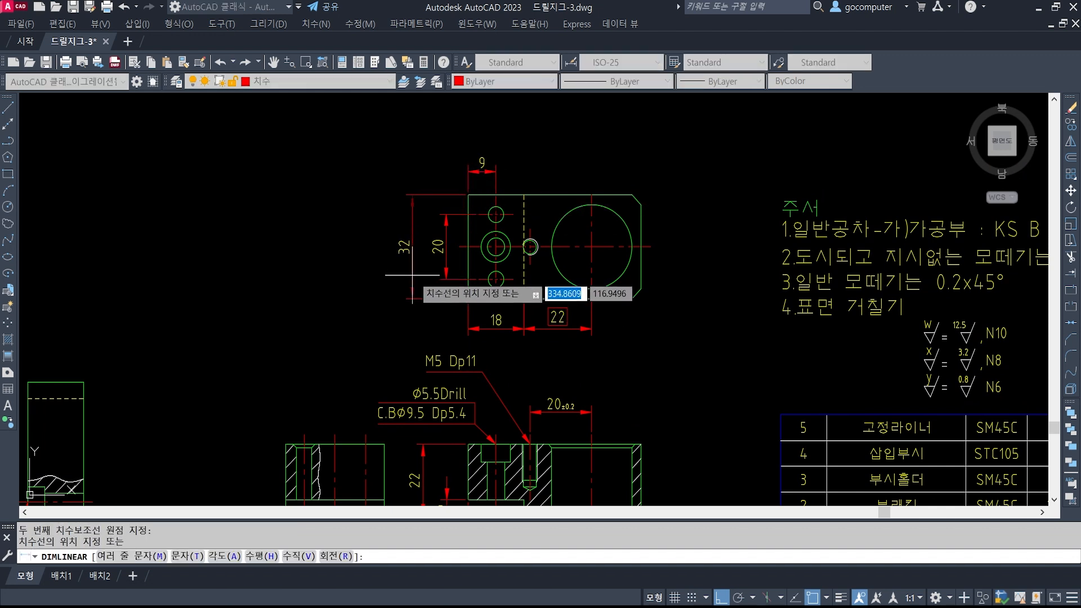
pyautogui.click(423, 467)
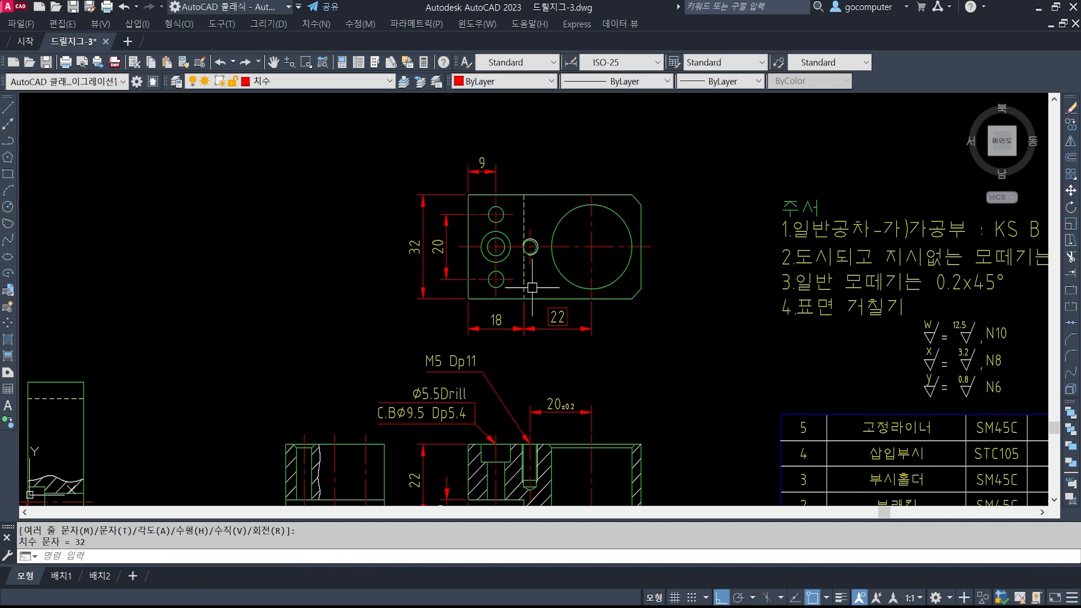
# Draw a quick leader from the plan view's upper chamfer, angled outward with Ortho off and ending in a short horizontal segment
pyautogui.moveTo(488, 292); pyautogui.dragTo(458, 248, button='middle')
pyautogui.moveTo(580, 221)
pyautogui.mouseDown(button='middle')
pyautogui.moveTo(533, 285)
pyautogui.moveTo(497, 298)
pyautogui.mouseUp(button='middle')
pyautogui.scroll(2, 521, 239)
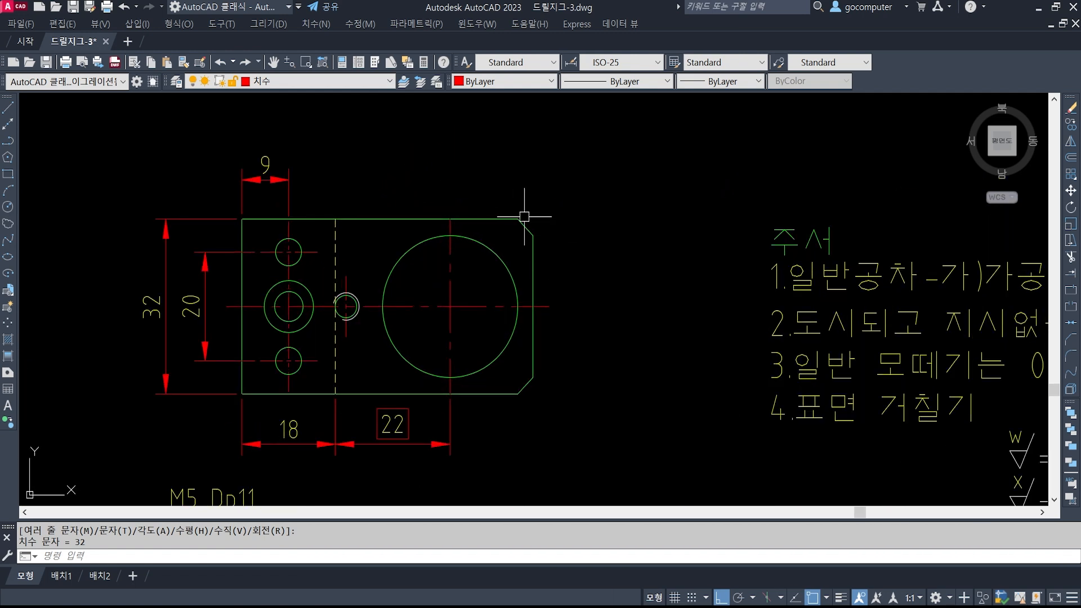
pyautogui.write('le')
pyautogui.press('Return')
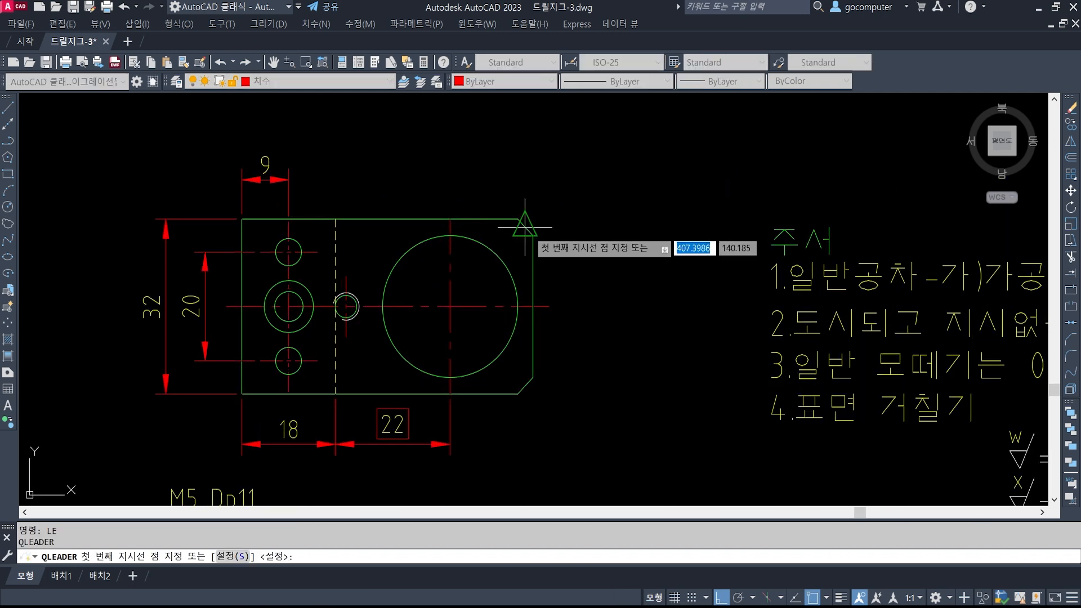
pyautogui.click(525, 227)
pyautogui.press('F8')
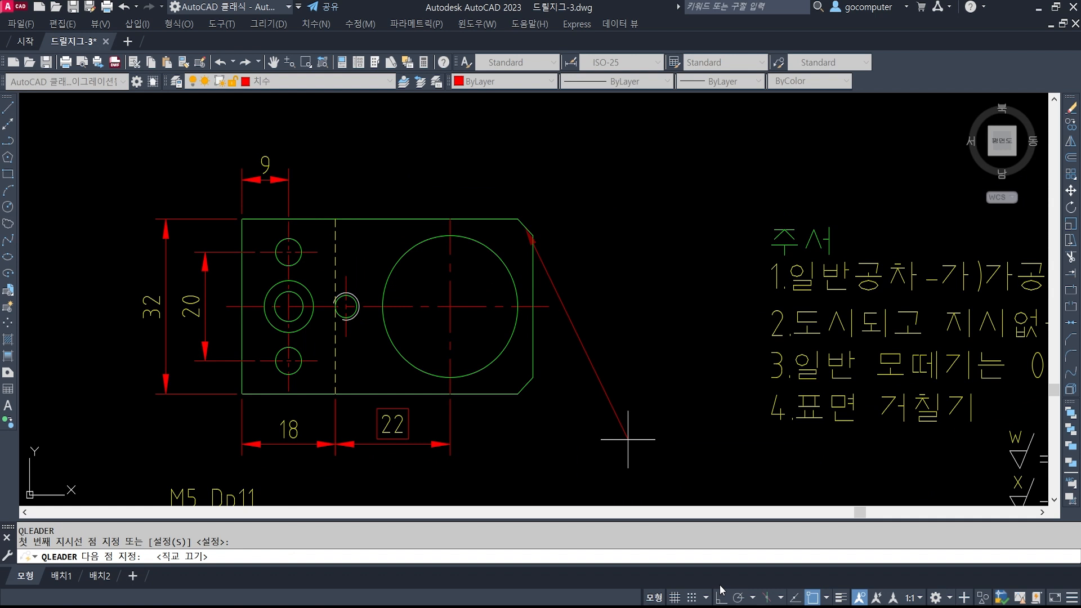
pyautogui.click(553, 189)
pyautogui.click(721, 597)
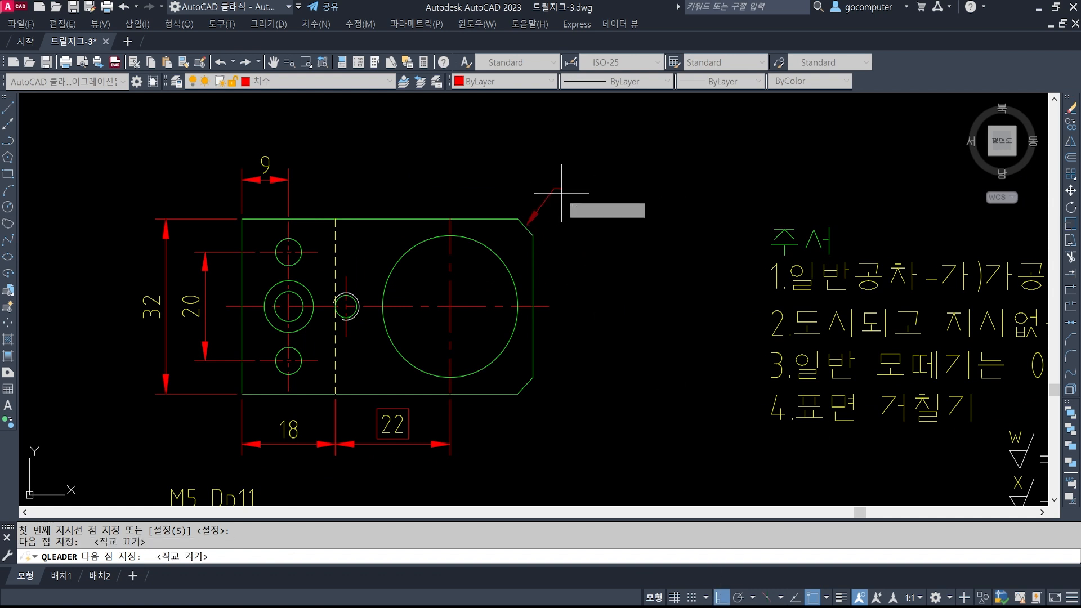
pyautogui.click(561, 189)
# Annotate the chamfer leader with the text "2-C3" and end the command
pyautogui.press('Return')
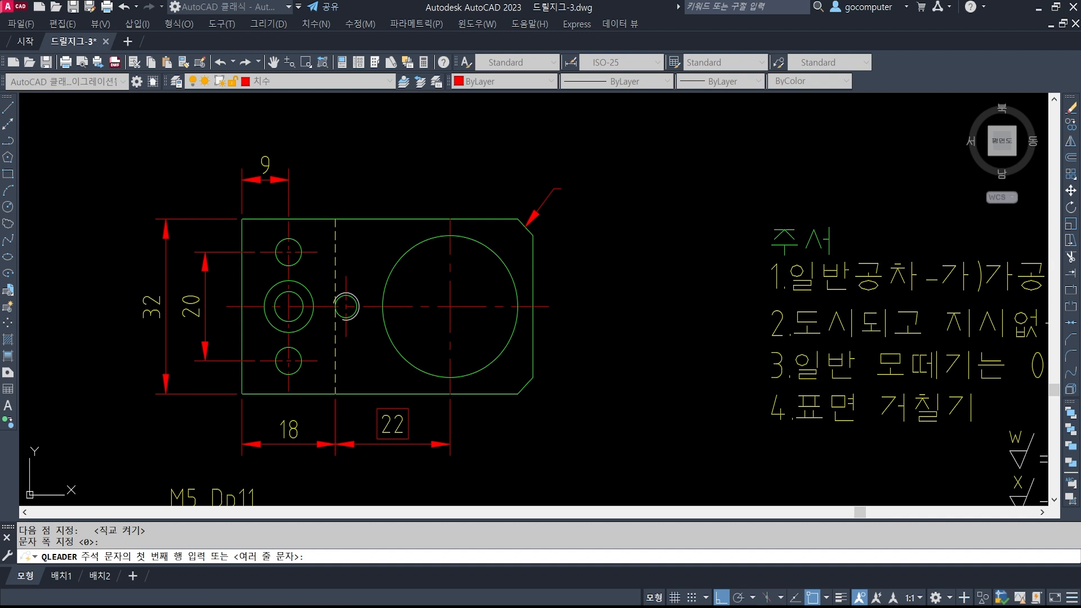
pyautogui.press('Return')
pyautogui.write('2-')
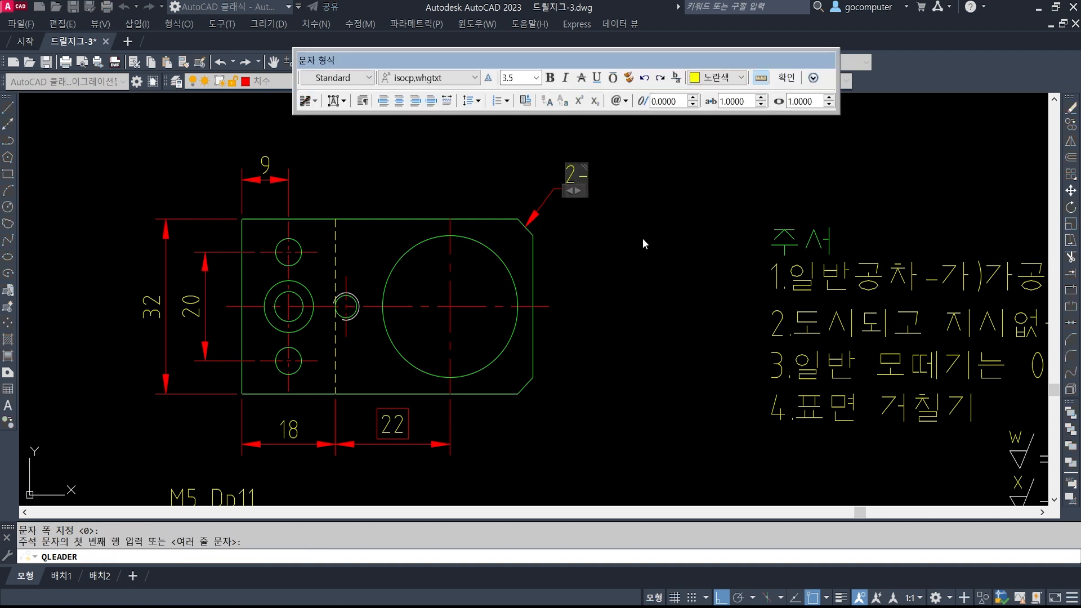
pyautogui.write('C3')
pyautogui.press('Escape')
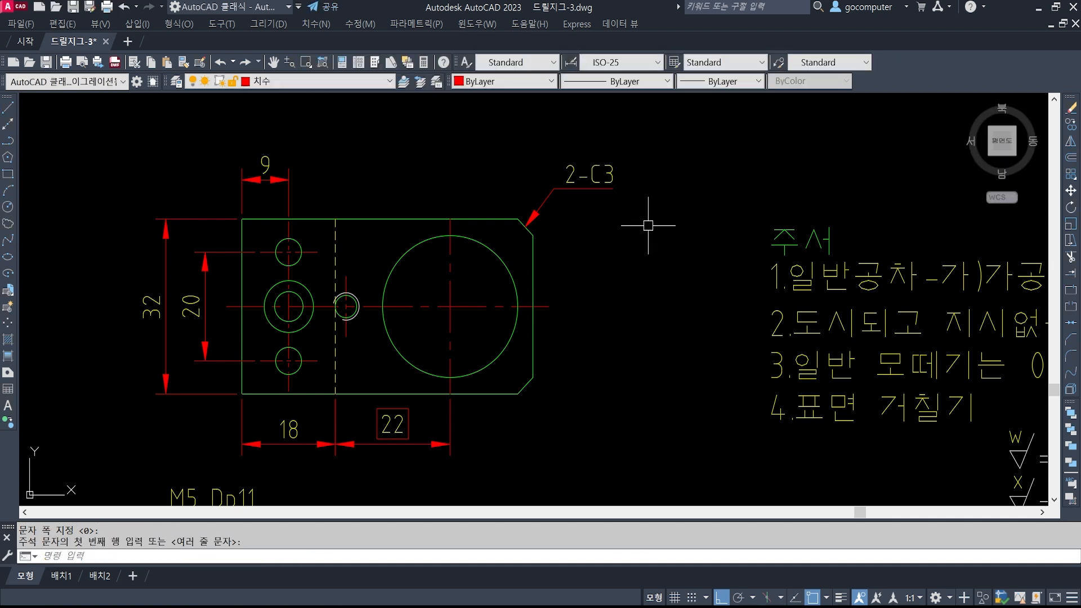
pyautogui.press('Escape')
pyautogui.press('Escape')
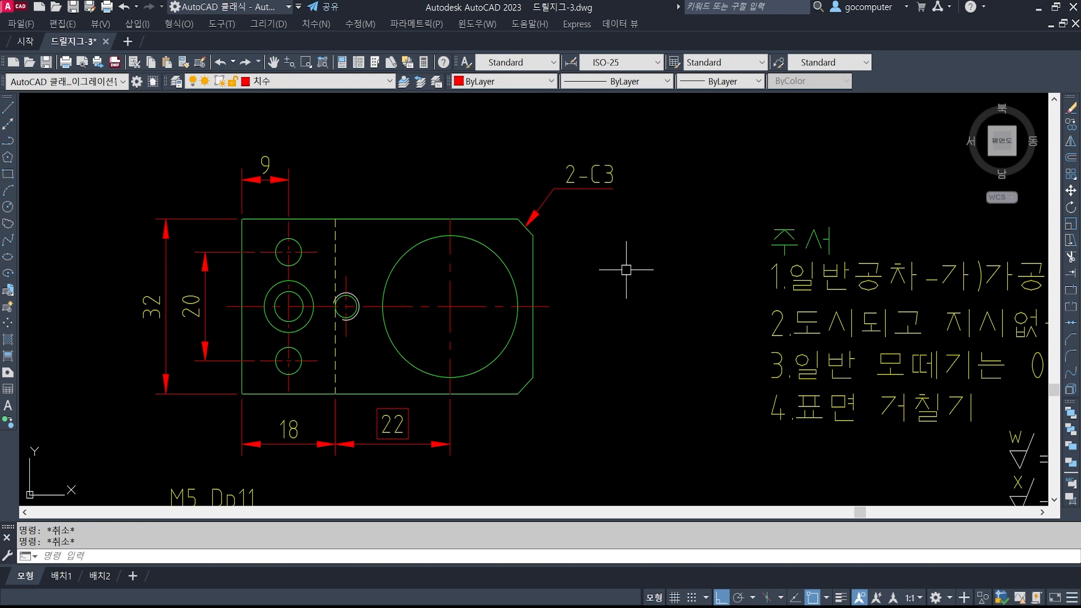
# Compare the plan view's overall width dimension with the matching slot width and its fit on the bracket drawing
pyautogui.scroll(-1, 594, 262)
pyautogui.moveTo(322, 384)
pyautogui.mouseDown(button='middle')
pyautogui.moveTo(335, 367)
pyautogui.moveTo(552, 275)
pyautogui.mouseUp(button='middle')
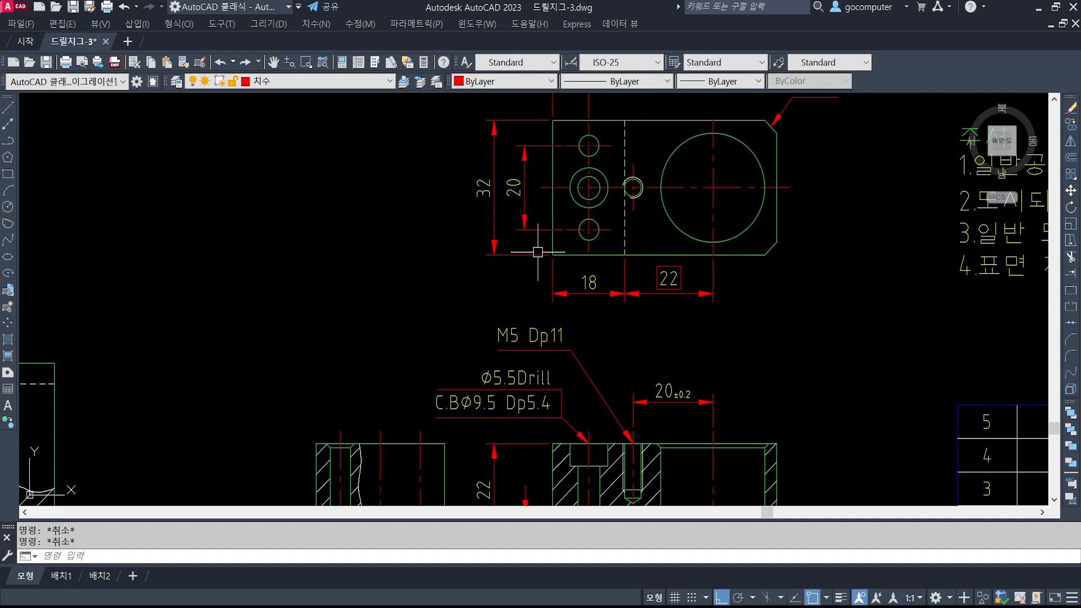
pyautogui.click(489, 166)
pyautogui.click(447, 228)
pyautogui.scroll(-3, 566, 264)
pyautogui.moveTo(389, 348); pyautogui.dragTo(533, 336, button='middle')
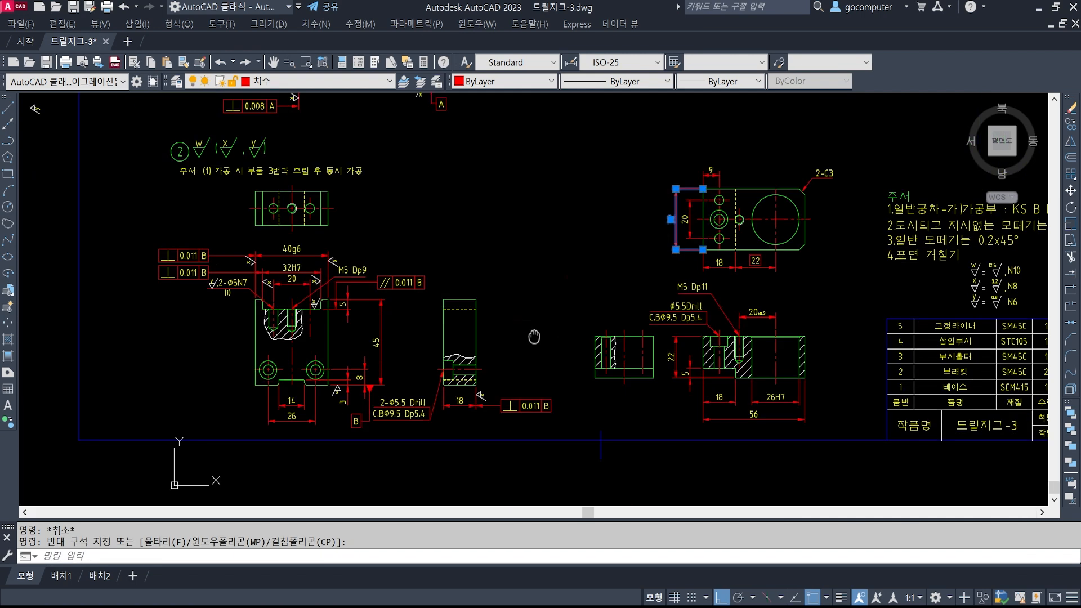
pyautogui.scroll(2, 343, 272)
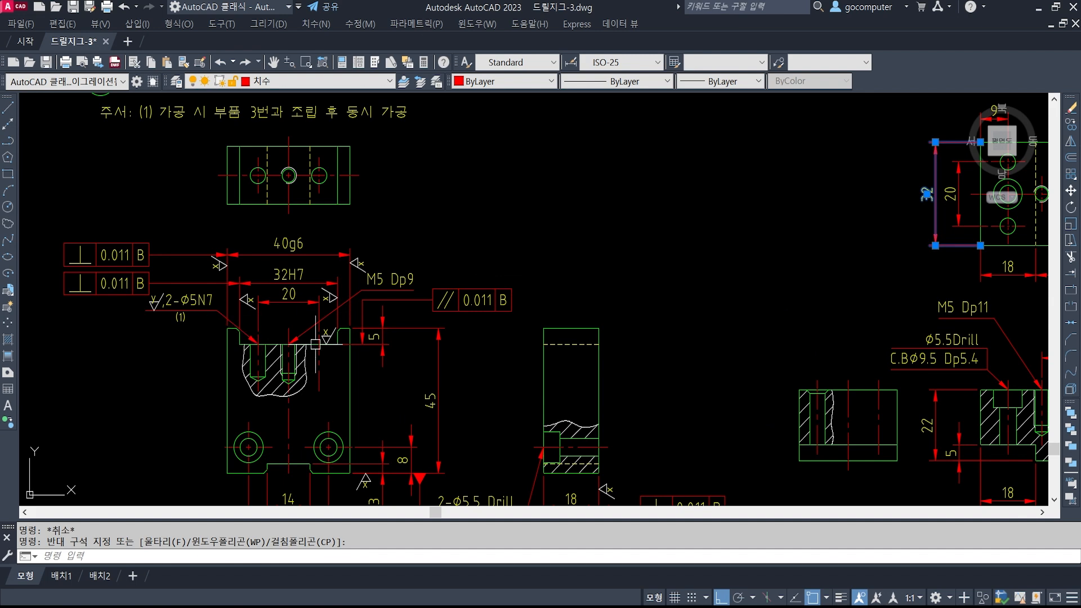
pyautogui.moveTo(785, 238); pyautogui.dragTo(570, 293, button='middle')
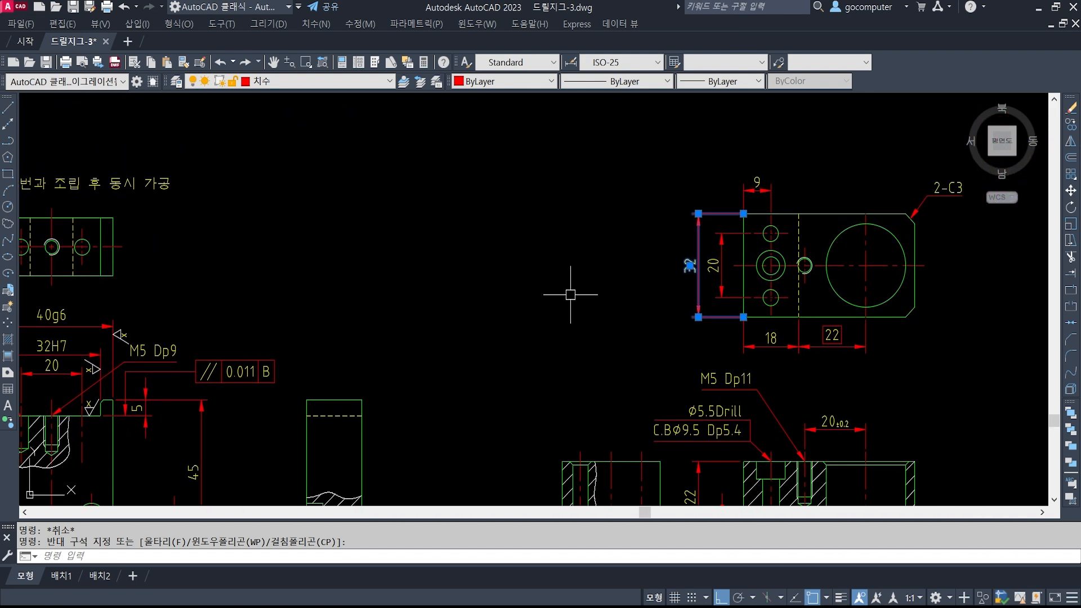
pyautogui.press('Escape')
# Append the fit tolerance g6 to the plan view's overall width dimension text
pyautogui.scroll(3, 712, 283)
pyautogui.write('ed')
pyautogui.press('Return')
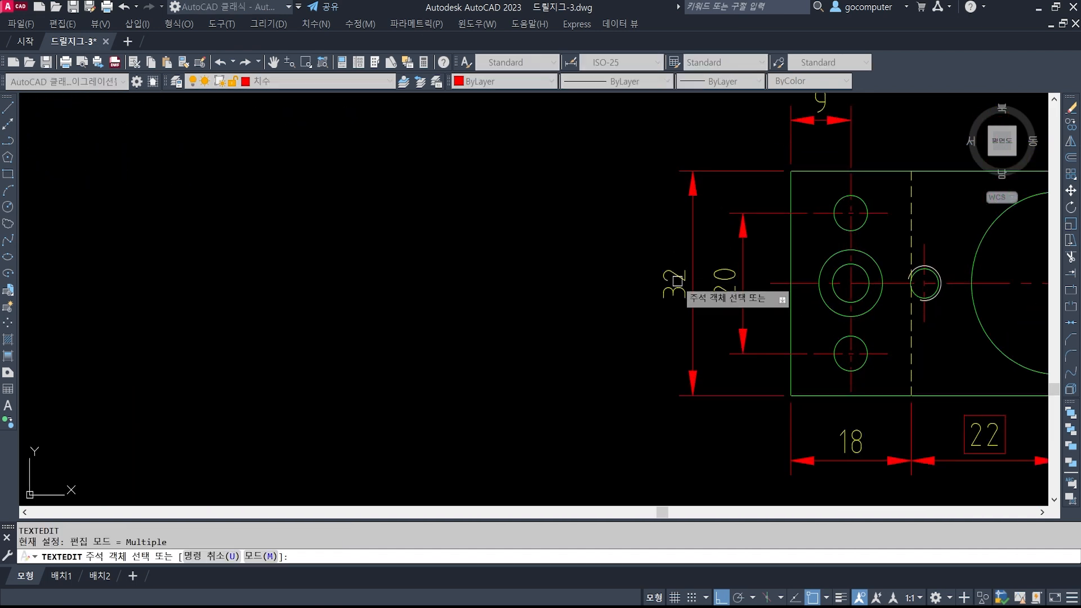
pyautogui.click(674, 284)
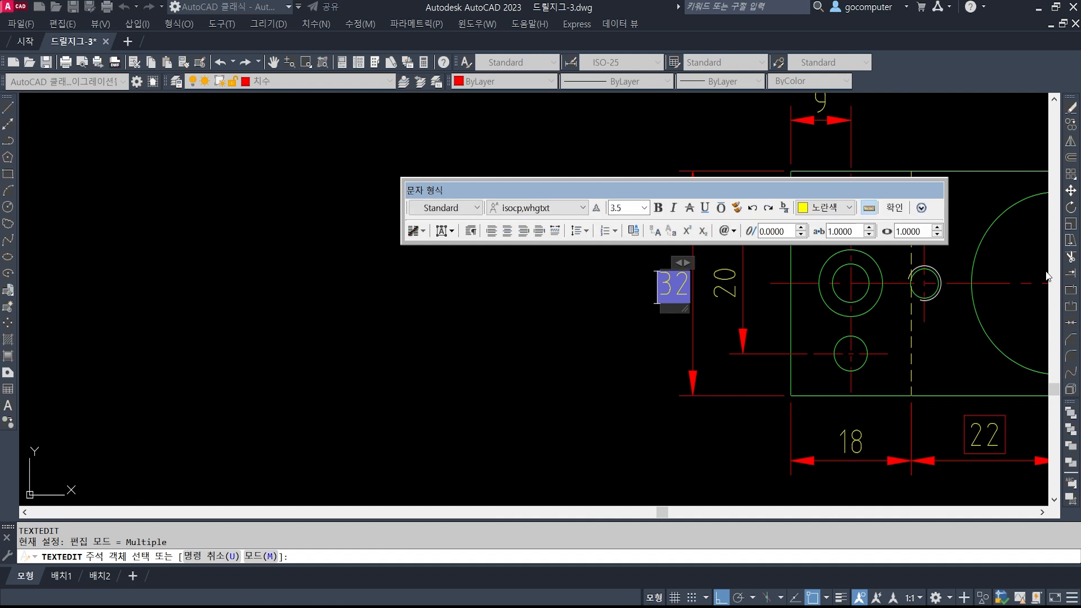
pyautogui.write('g6')
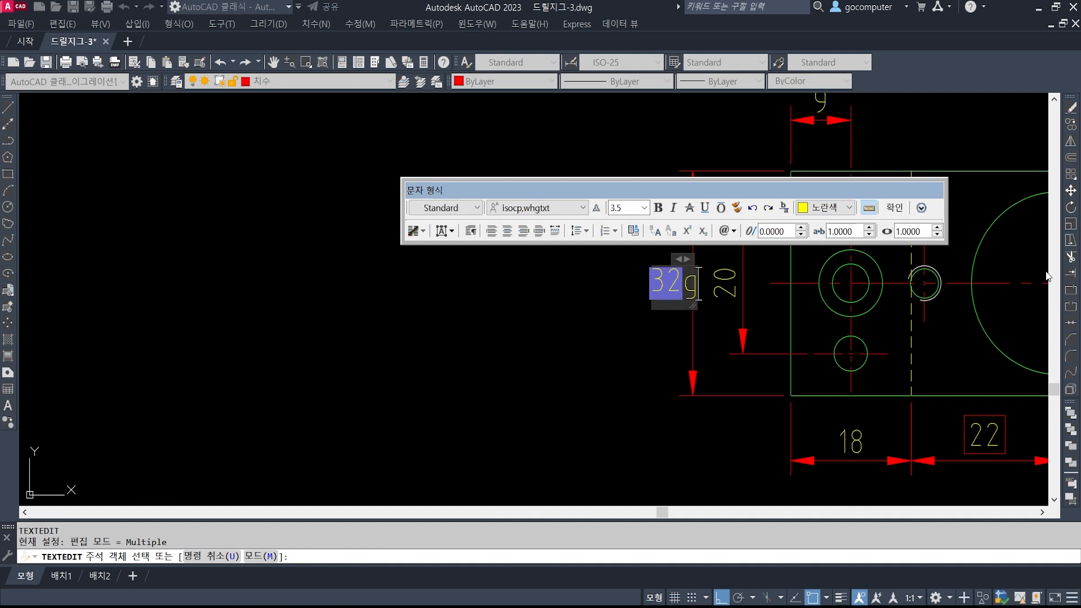
pyautogui.click(857, 383)
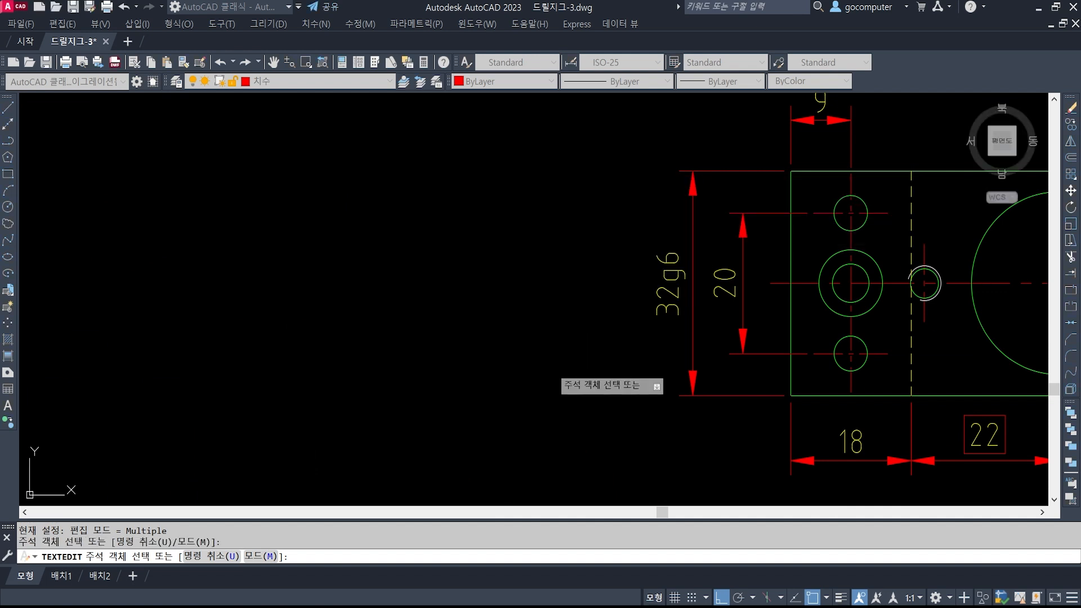
# Review the plan, section and side views of the bushing holder for dimensions still missing
pyautogui.press('Escape')
pyautogui.press('Escape')
pyautogui.press('Escape')
pyautogui.scroll(-3, 908, 412)
pyautogui.moveTo(909, 412); pyautogui.dragTo(549, 308, button='middle')
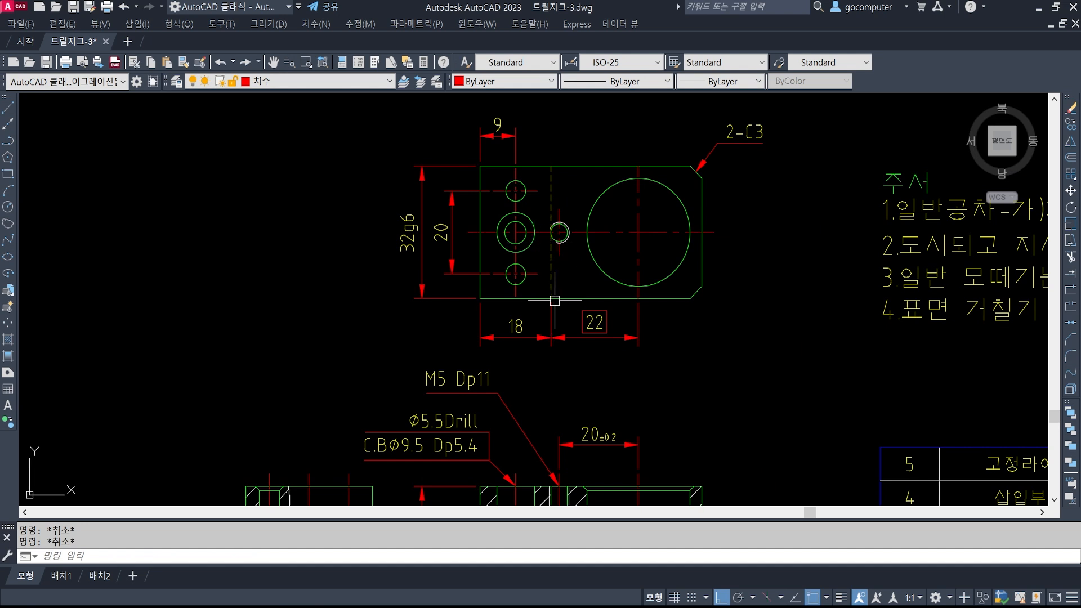
pyautogui.moveTo(703, 357)
pyautogui.mouseDown(button='middle')
pyautogui.moveTo(693, 372)
pyautogui.moveTo(821, 241)
pyautogui.moveTo(820, 338)
pyautogui.moveTo(824, 275)
pyautogui.mouseUp(button='middle')
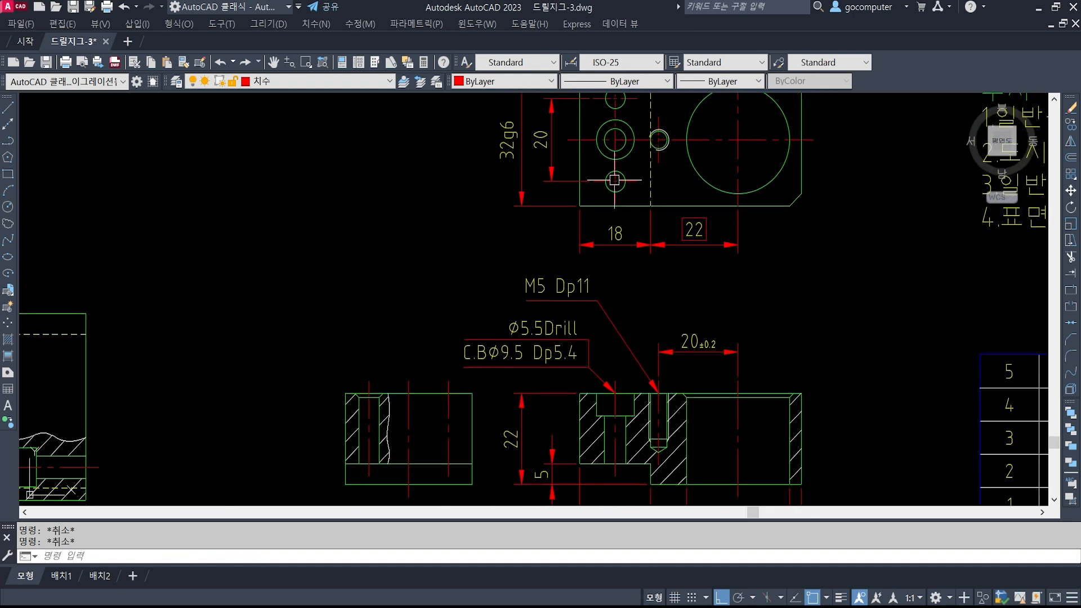
pyautogui.moveTo(615, 180); pyautogui.dragTo(617, 285, button='middle')
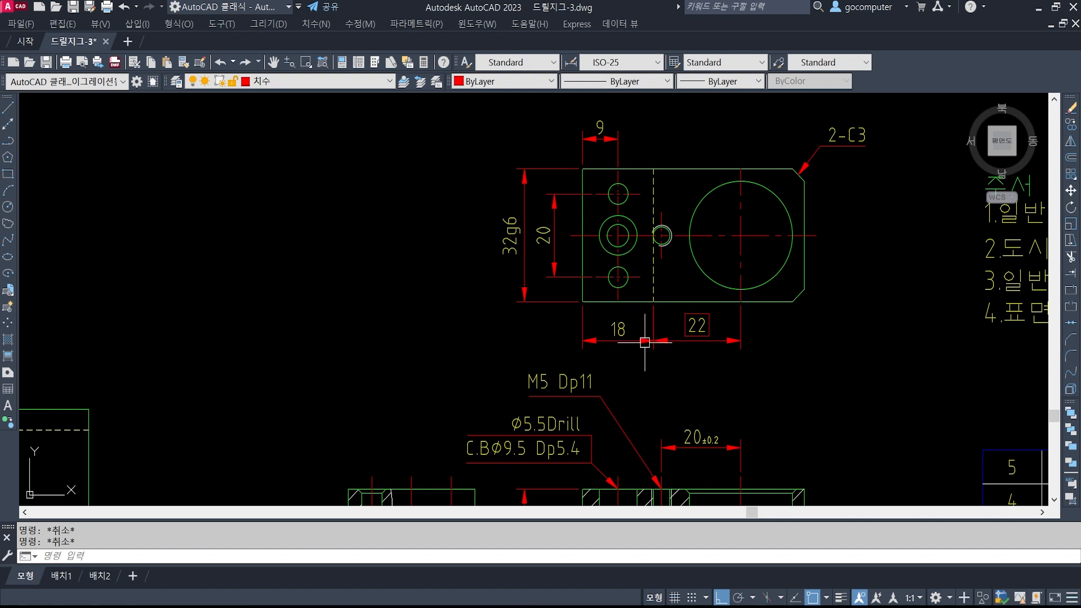
pyautogui.moveTo(661, 374); pyautogui.dragTo(655, 263, button='middle')
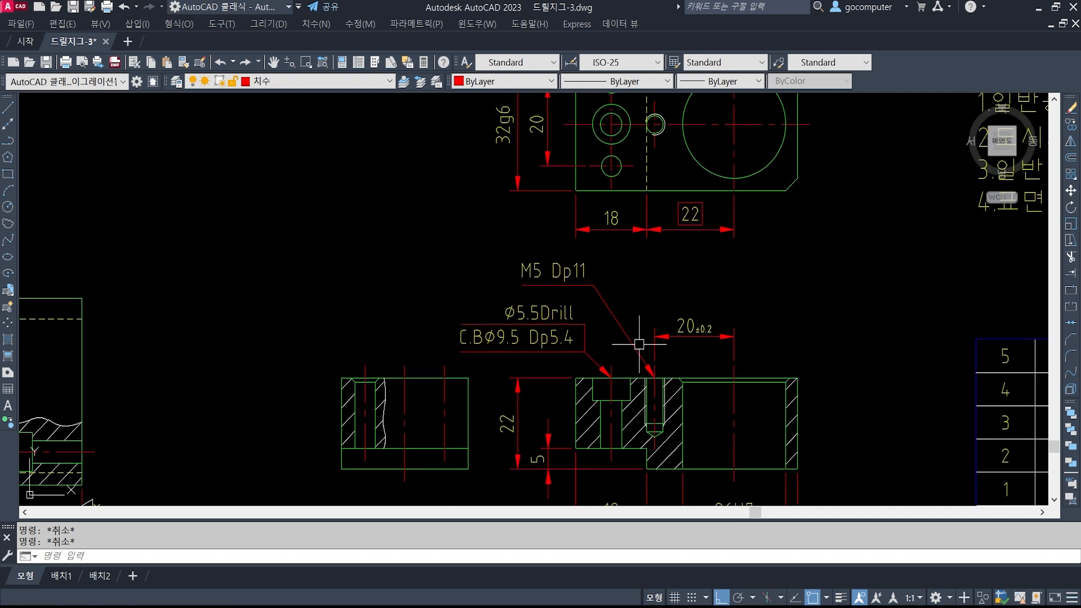
pyautogui.moveTo(633, 180); pyautogui.dragTo(645, 287, button='middle')
pyautogui.moveTo(504, 391); pyautogui.dragTo(657, 115, button='middle')
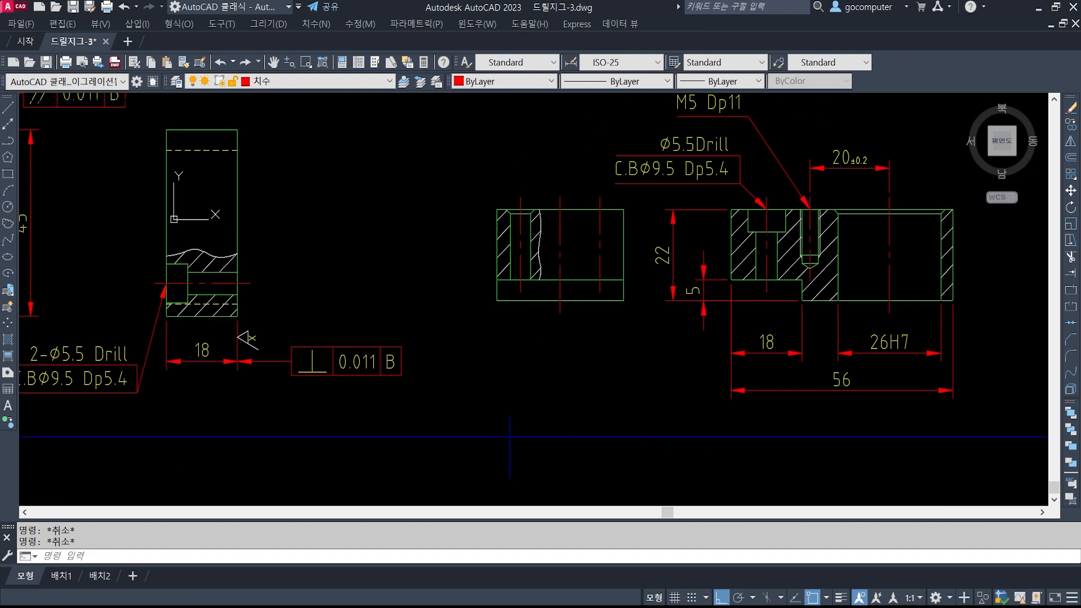
pyautogui.moveTo(490, 213); pyautogui.dragTo(515, 277, button='middle')
pyautogui.scroll(2, 557, 271)
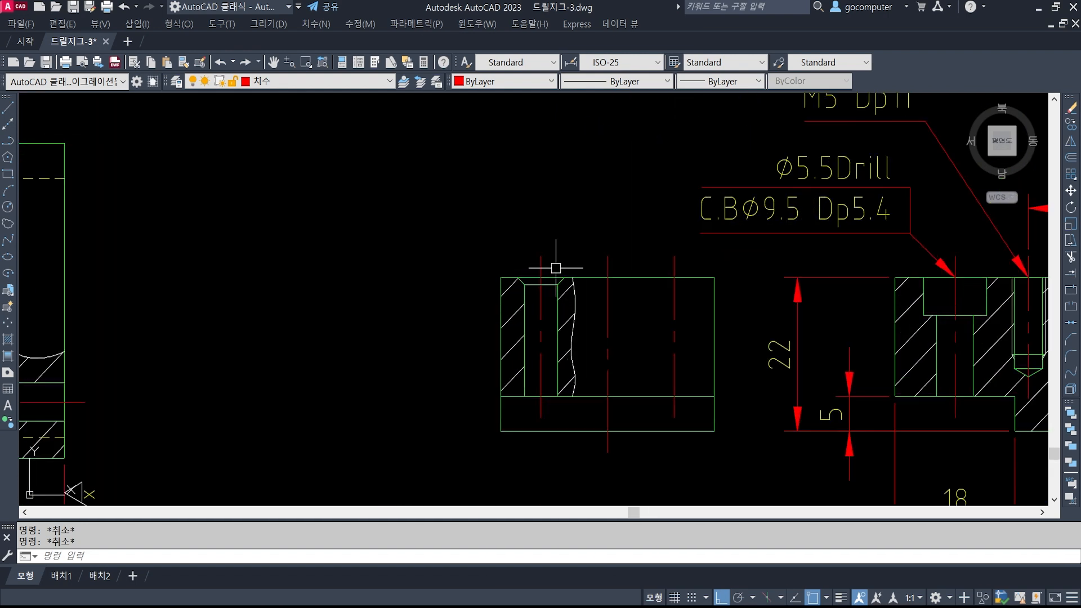
pyautogui.write('le')
pyautogui.press('Return')
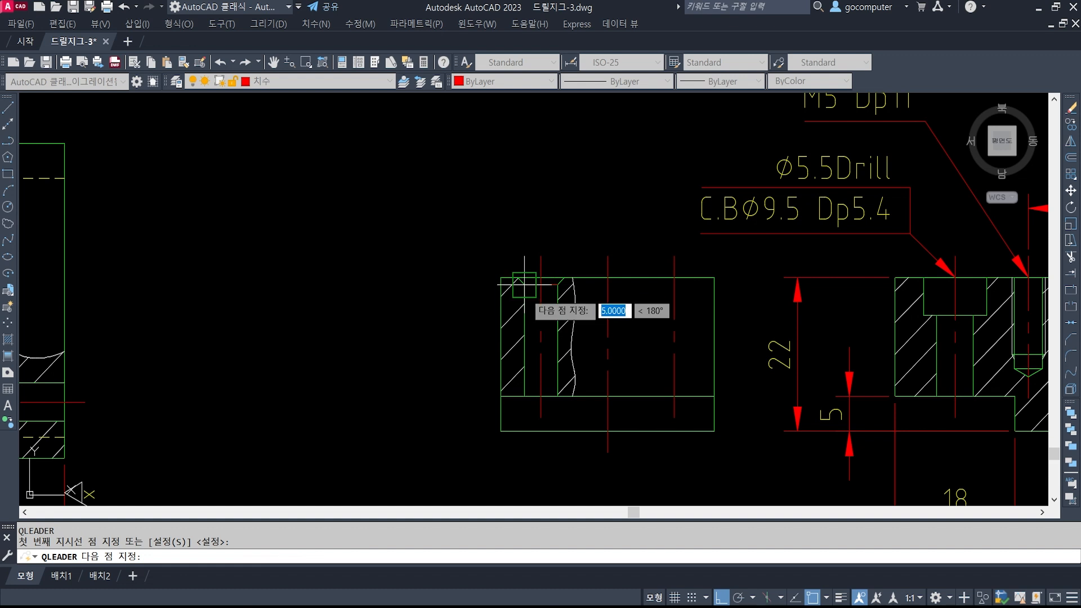
pyautogui.click(525, 284)
pyautogui.press('Escape')
pyautogui.write('e')
pyautogui.press('Return')
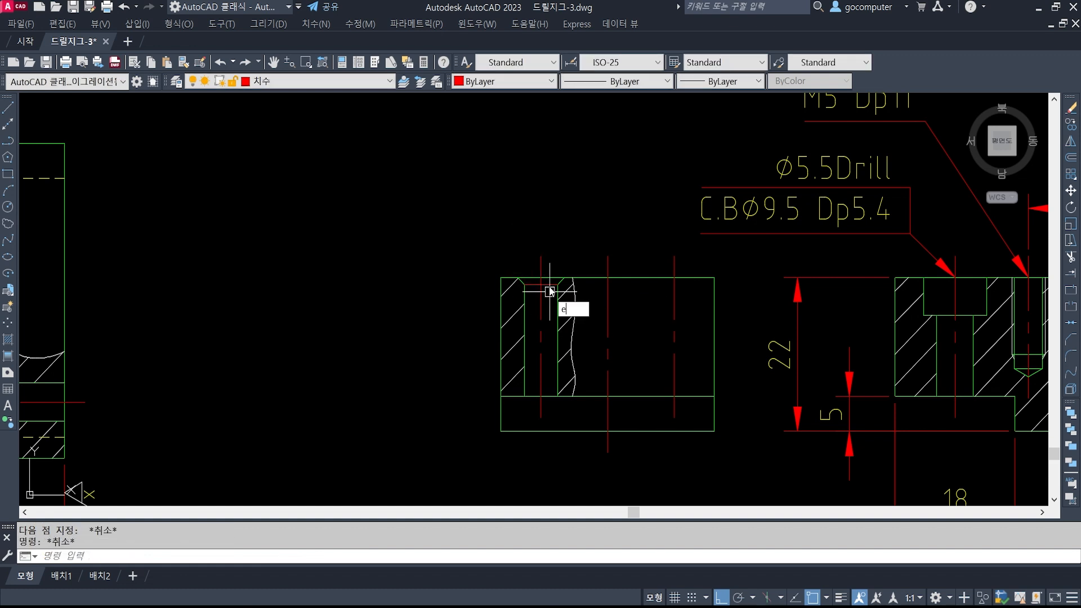
pyautogui.click(549, 284)
pyautogui.press('Return')
# Add a horizontal linear dimension across the small hole in the side view, placed above the view
pyautogui.write('dli')
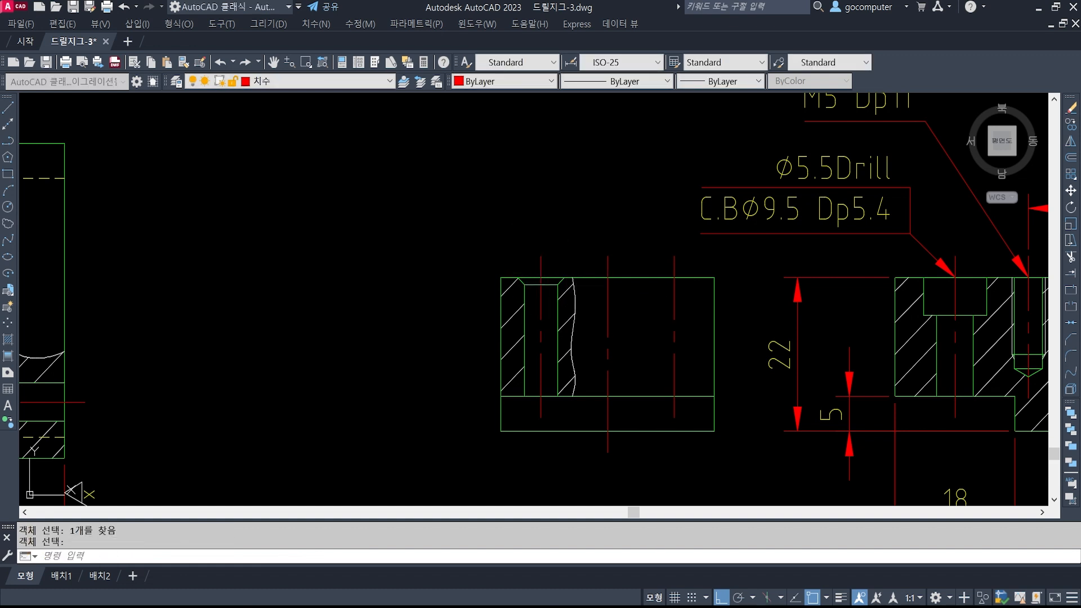
pyautogui.press('Return')
pyautogui.click(558, 284)
pyautogui.click(525, 285)
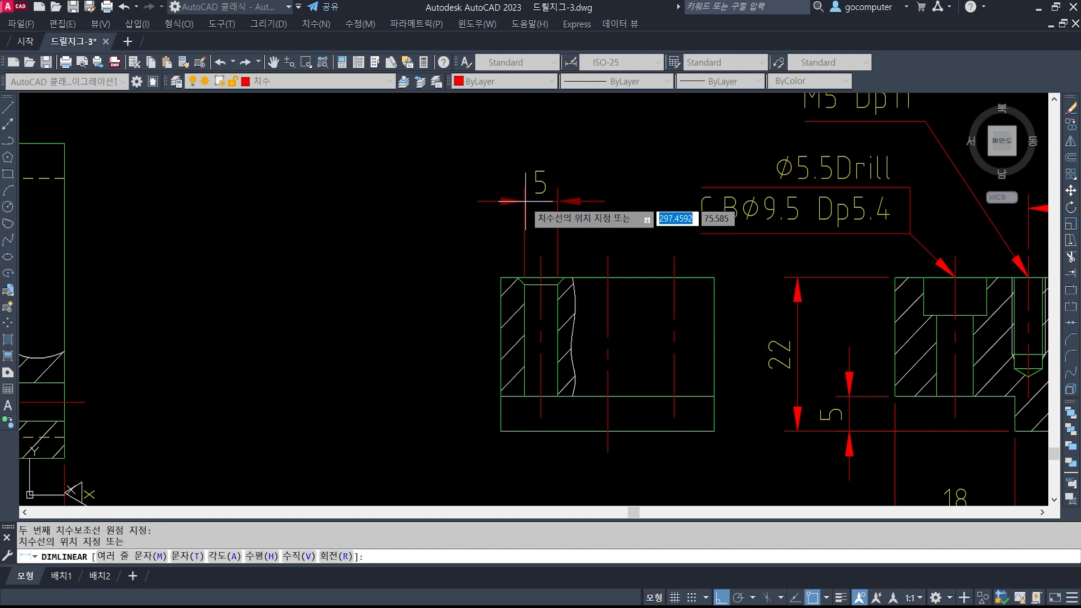
pyautogui.click(525, 202)
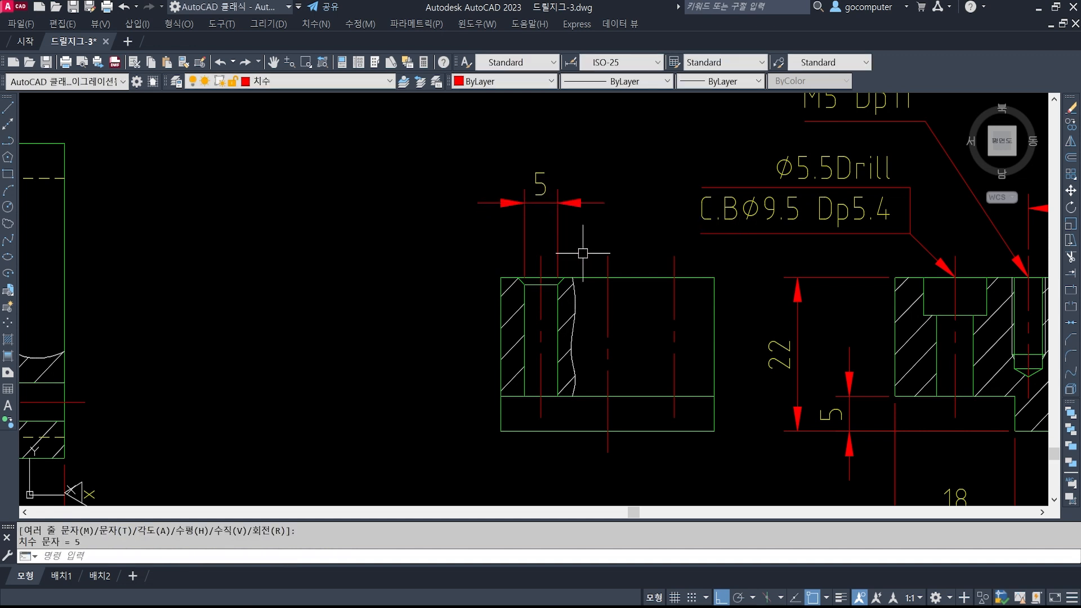
# Add a diameter symbol before and the fit tolerance N7 after the side view's hole dimension value
pyautogui.write('ed')
pyautogui.press('Return')
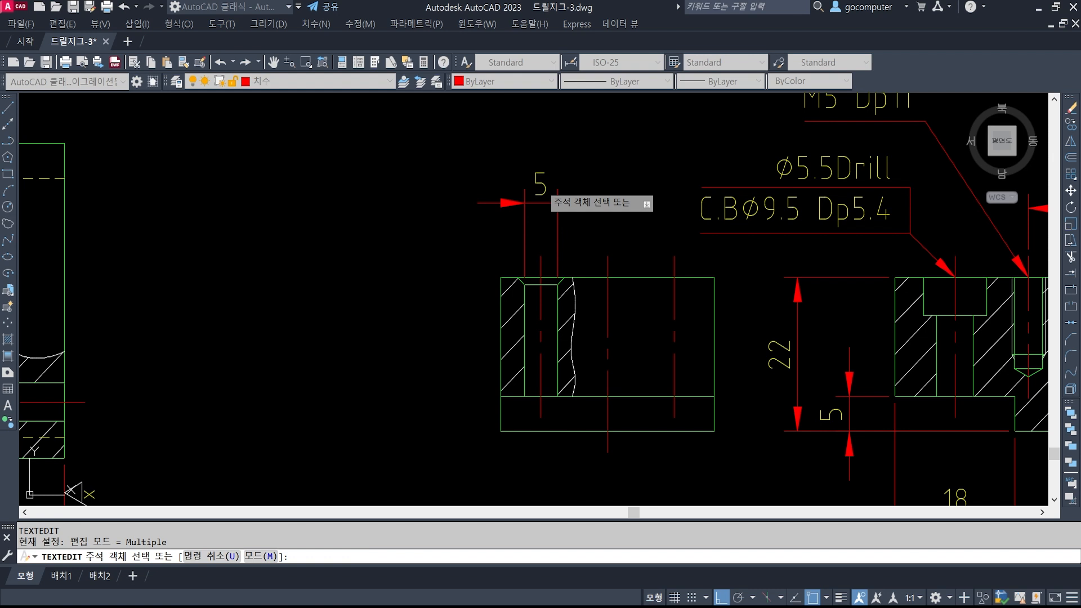
pyautogui.click(540, 189)
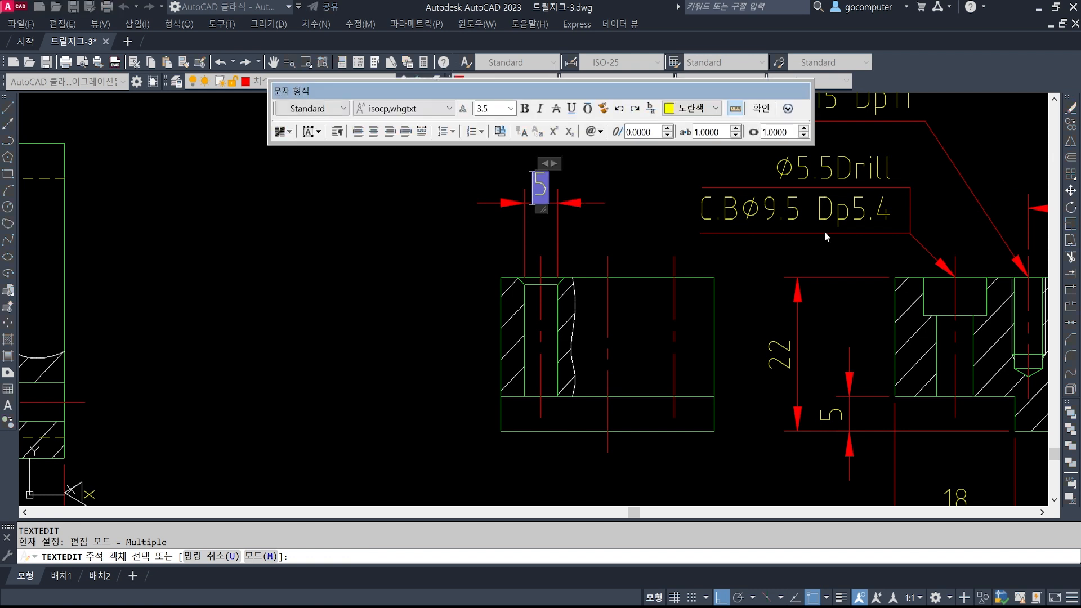
pyautogui.write('%%c')
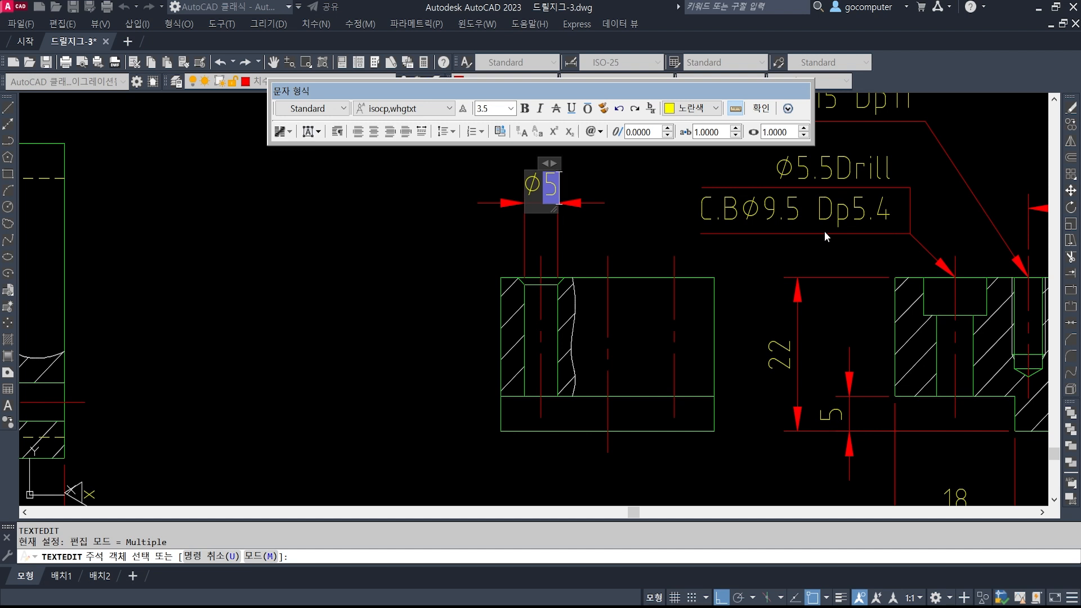
pyautogui.write('N7')
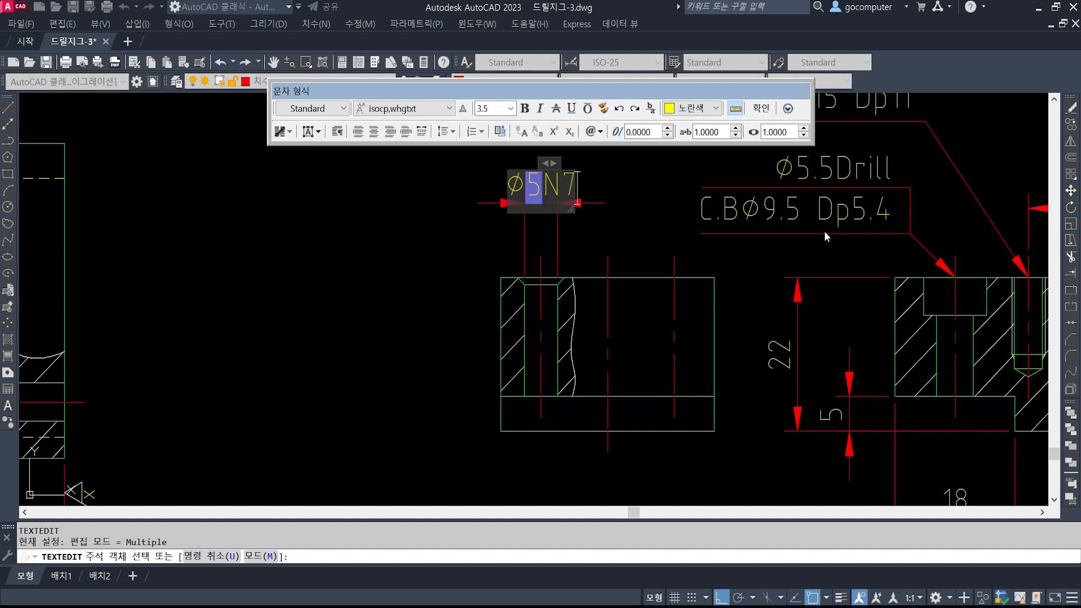
pyautogui.click(636, 279)
pyautogui.press('Escape')
pyautogui.press('Escape')
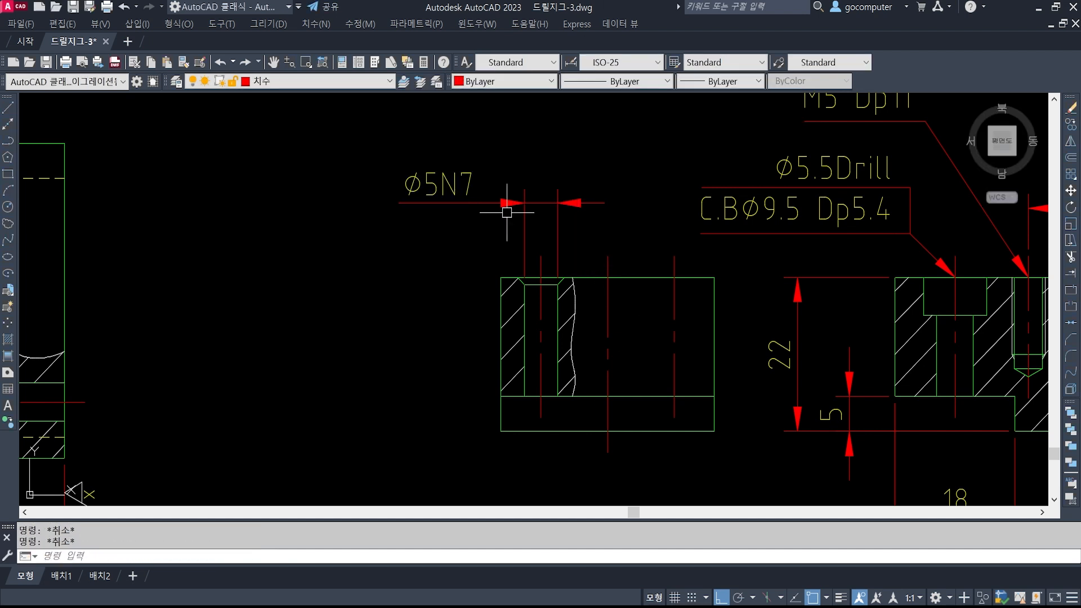
# Append a comma to the side view's hole diameter dimension text
pyautogui.press('space')
pyautogui.click(439, 185)
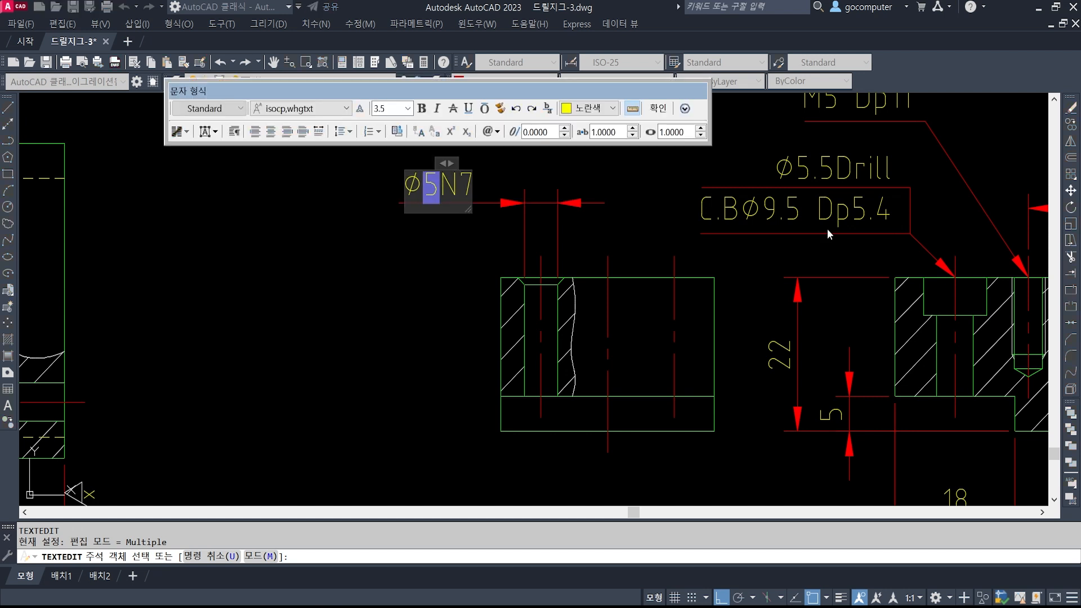
pyautogui.write(',')
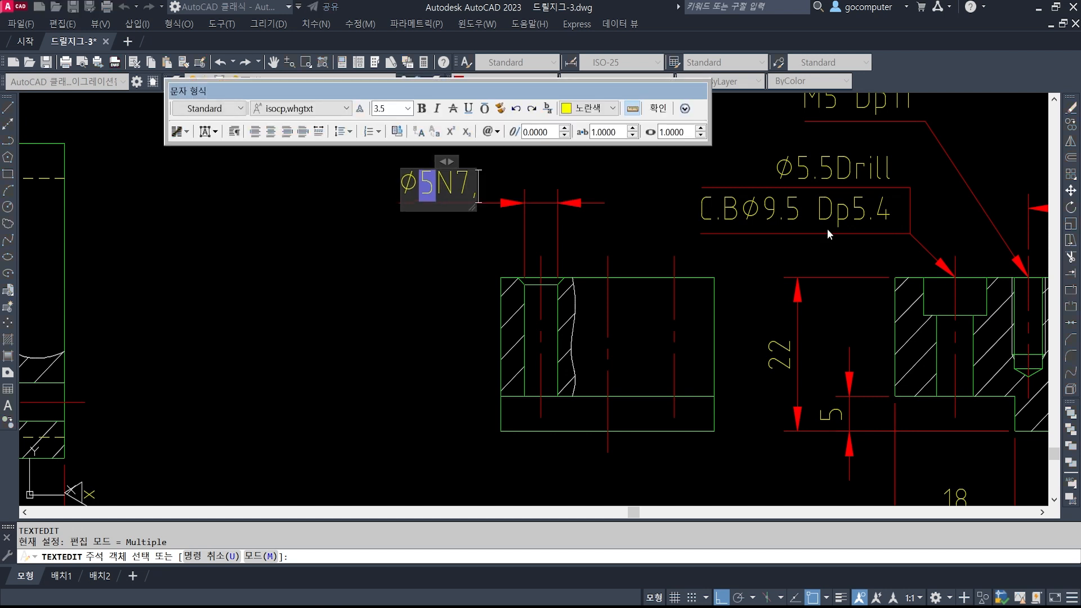
pyautogui.click(820, 323)
pyautogui.press('Escape')
pyautogui.press('Escape')
pyautogui.press('Escape')
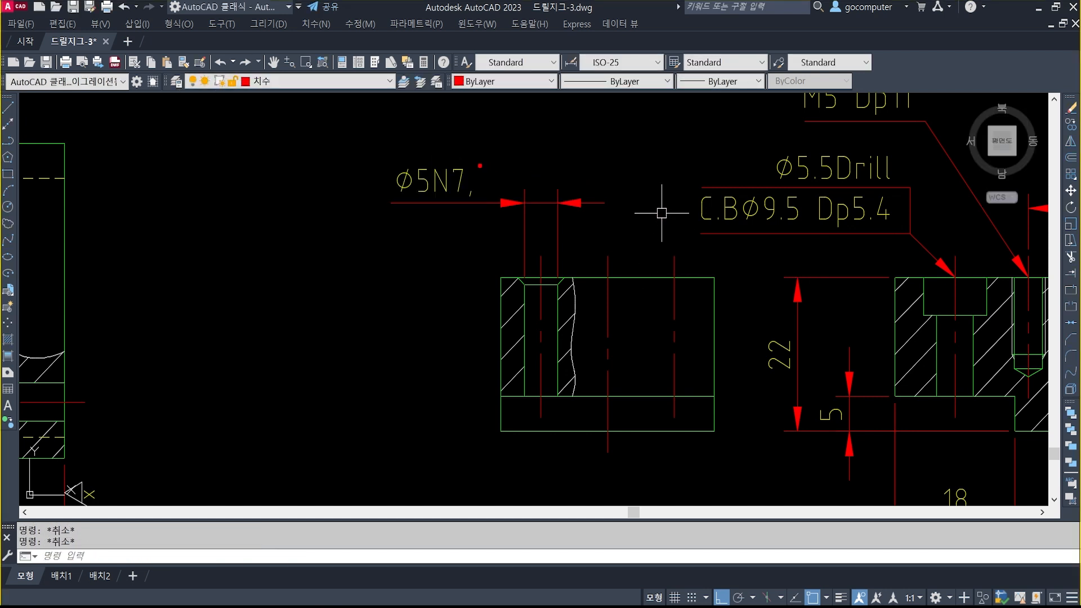
pyautogui.moveTo(467, 151); pyautogui.dragTo(508, 211)
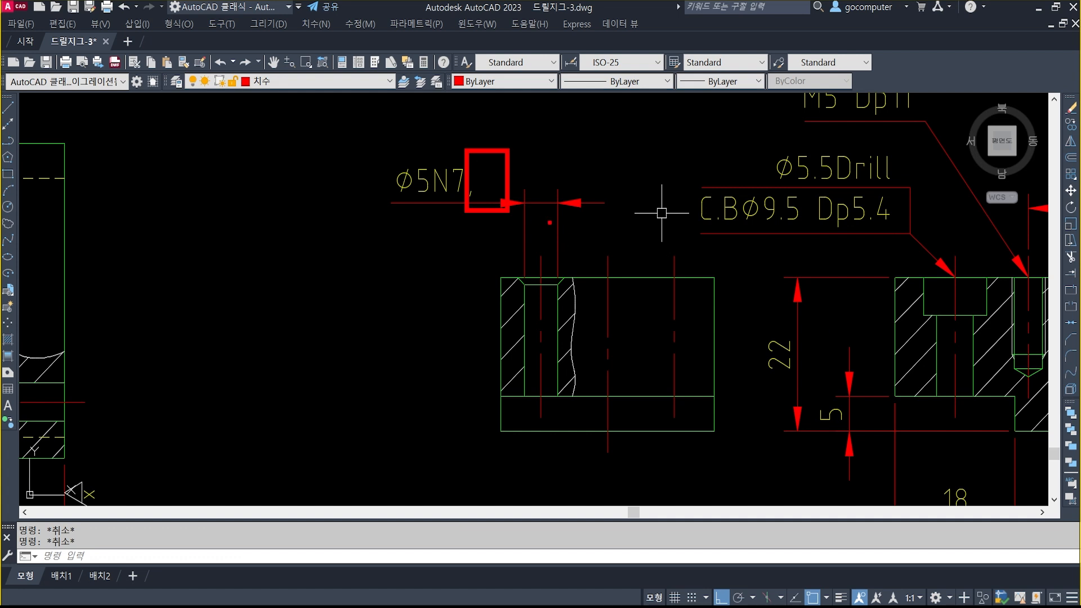
pyautogui.press('Escape')
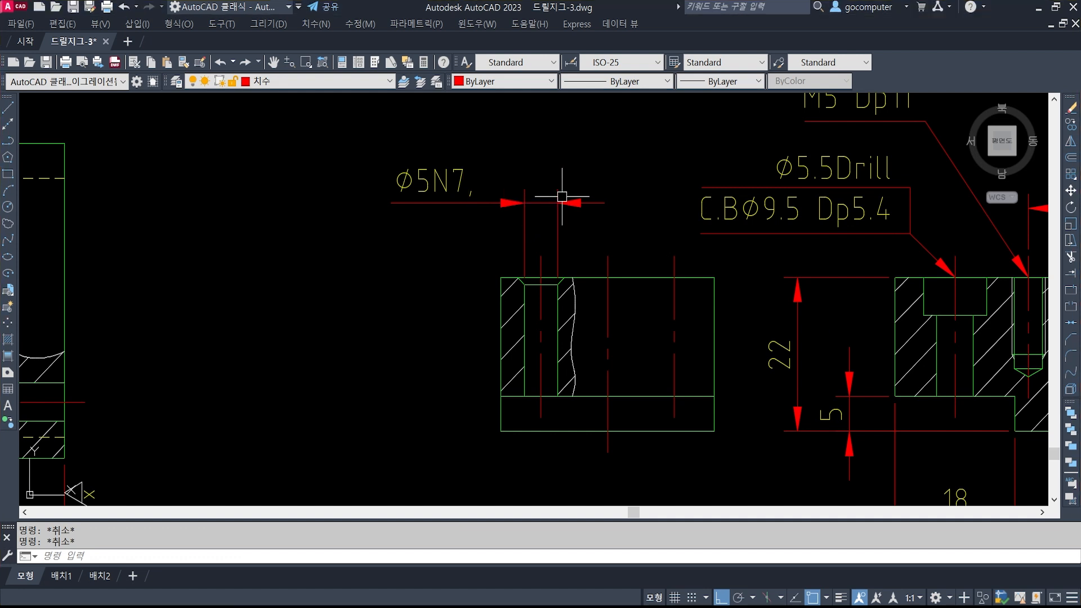
# Prefix the side view's hole diameter dimension text with "2-"
pyautogui.write('ed')
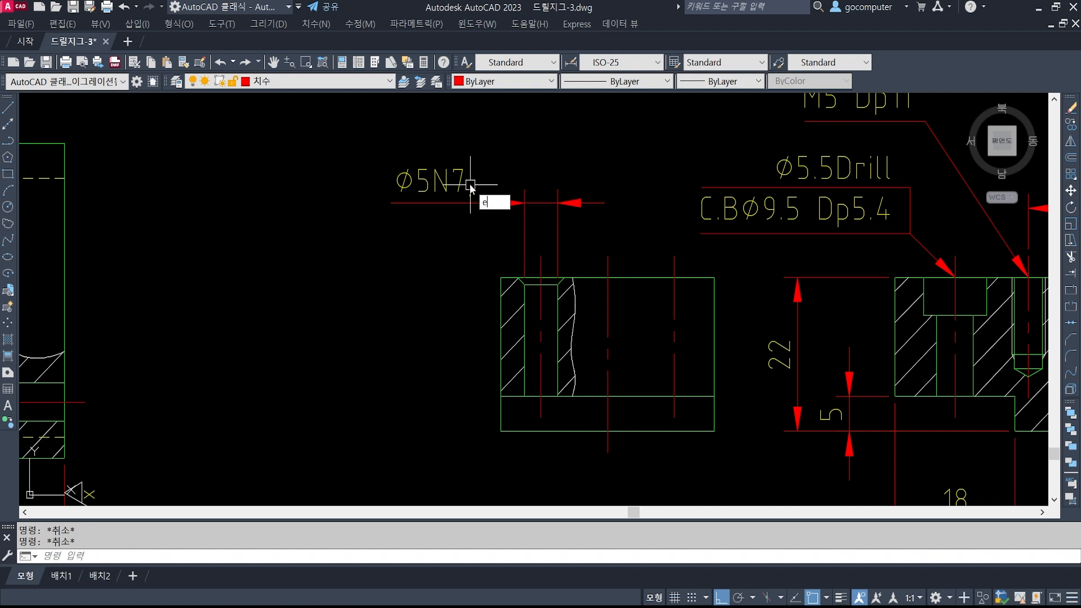
pyautogui.press('Return')
pyautogui.click(423, 184)
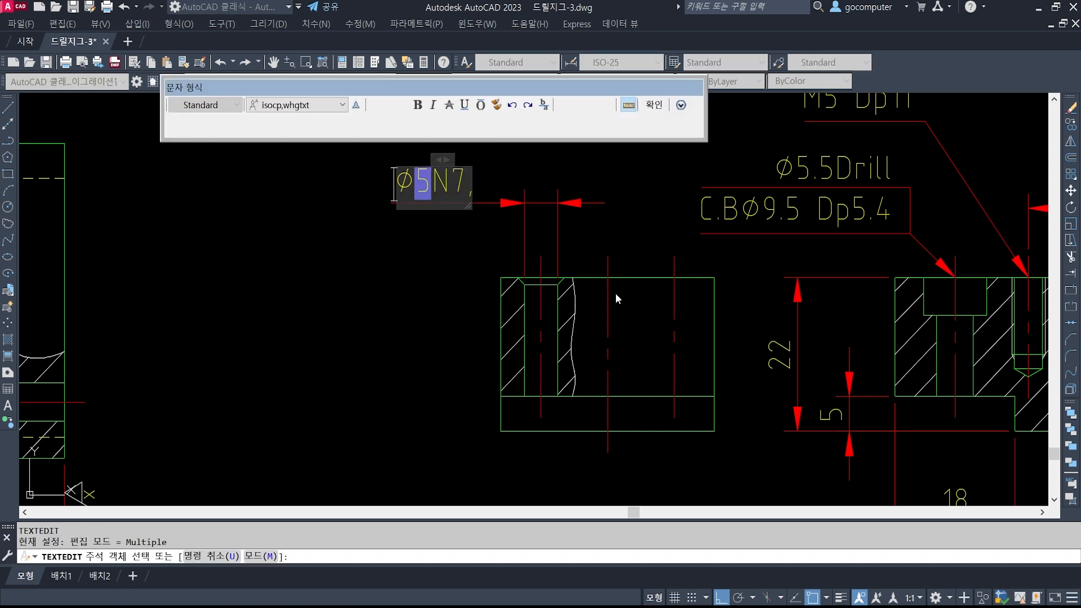
pyautogui.write('2-')
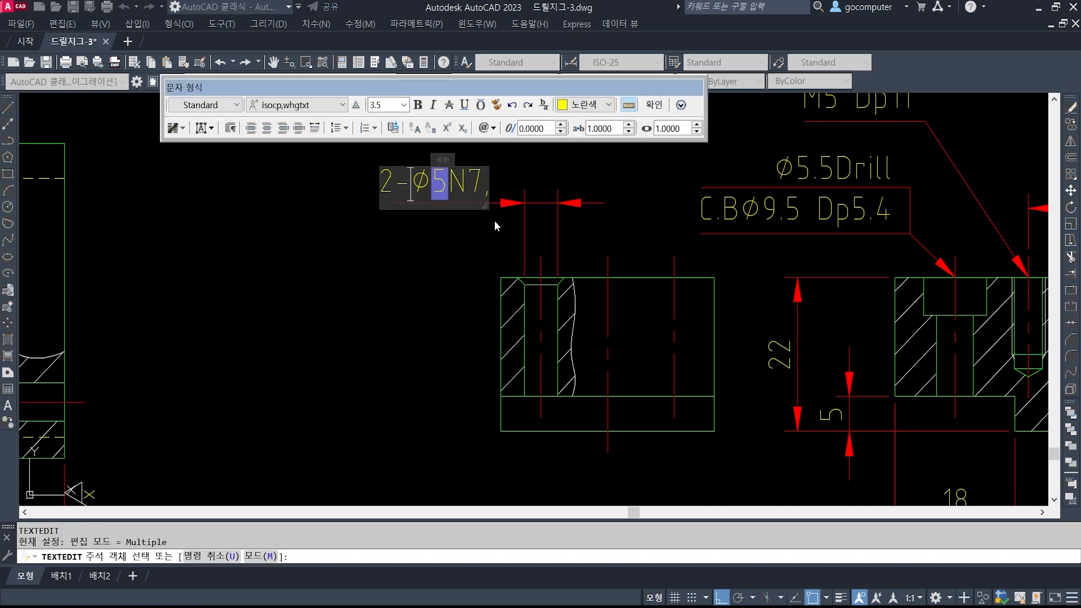
pyautogui.click(494, 221)
pyautogui.press('Escape')
pyautogui.press('Escape')
pyautogui.press('Escape')
# Check the section, plan and side views of the bushing holder for annotations still needed
pyautogui.scroll(-4, 682, 366)
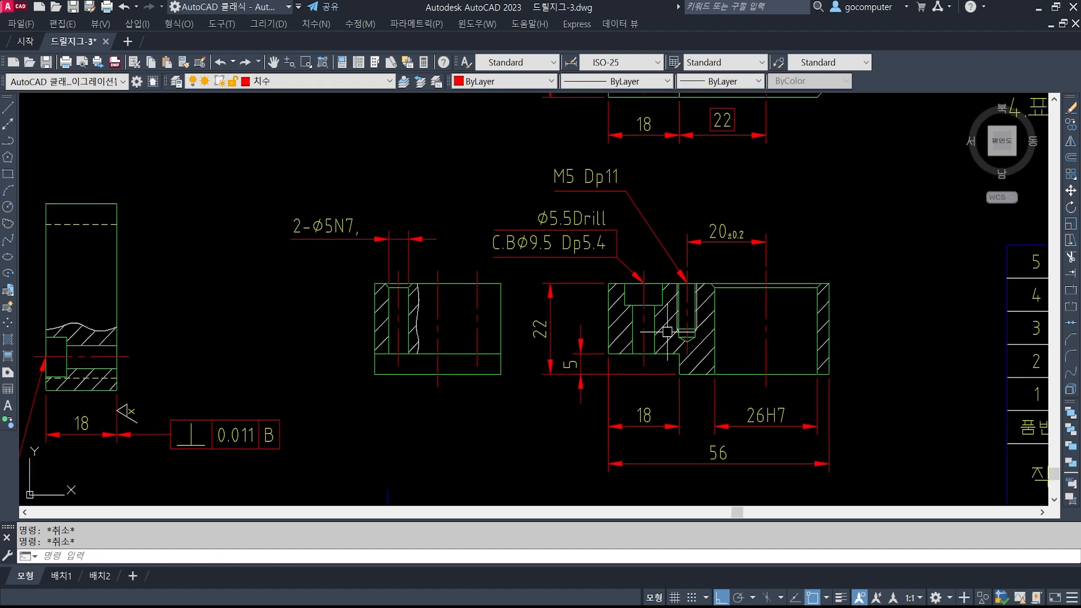
pyautogui.moveTo(693, 310)
pyautogui.mouseDown(button='middle')
pyautogui.moveTo(622, 292)
pyautogui.moveTo(567, 340)
pyautogui.mouseUp(button='middle')
pyautogui.moveTo(725, 330); pyautogui.dragTo(714, 346, button='middle')
pyautogui.scroll(-3, 720, 277)
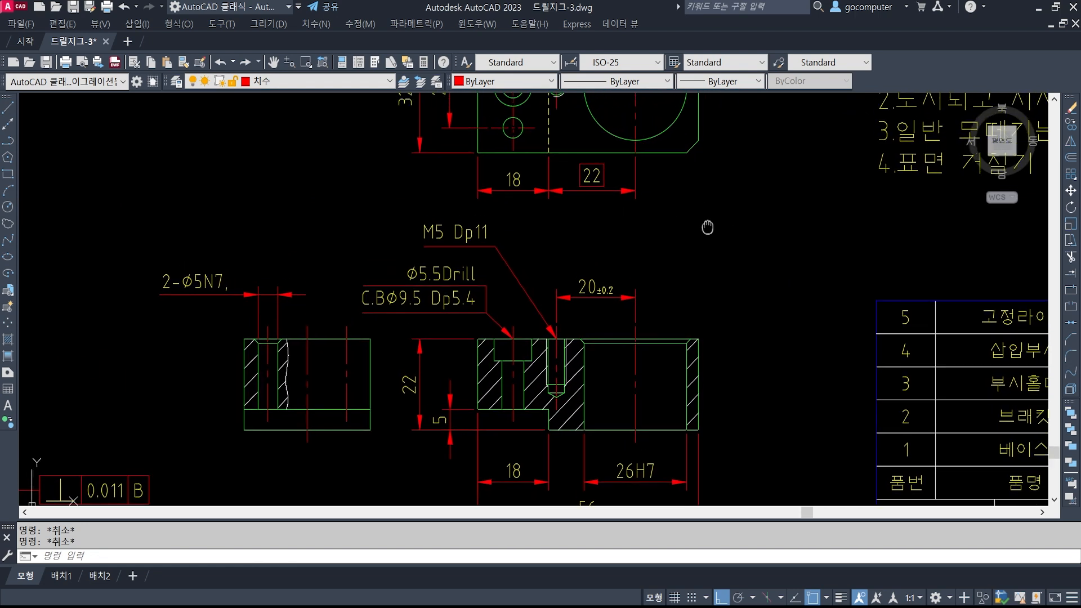
pyautogui.scroll(3, 702, 214)
pyautogui.moveTo(579, 432)
pyautogui.mouseDown(button='middle')
pyautogui.moveTo(610, 316)
pyautogui.moveTo(724, 267)
pyautogui.moveTo(625, 308)
pyautogui.moveTo(618, 443)
pyautogui.moveTo(598, 307)
pyautogui.mouseUp(button='middle')
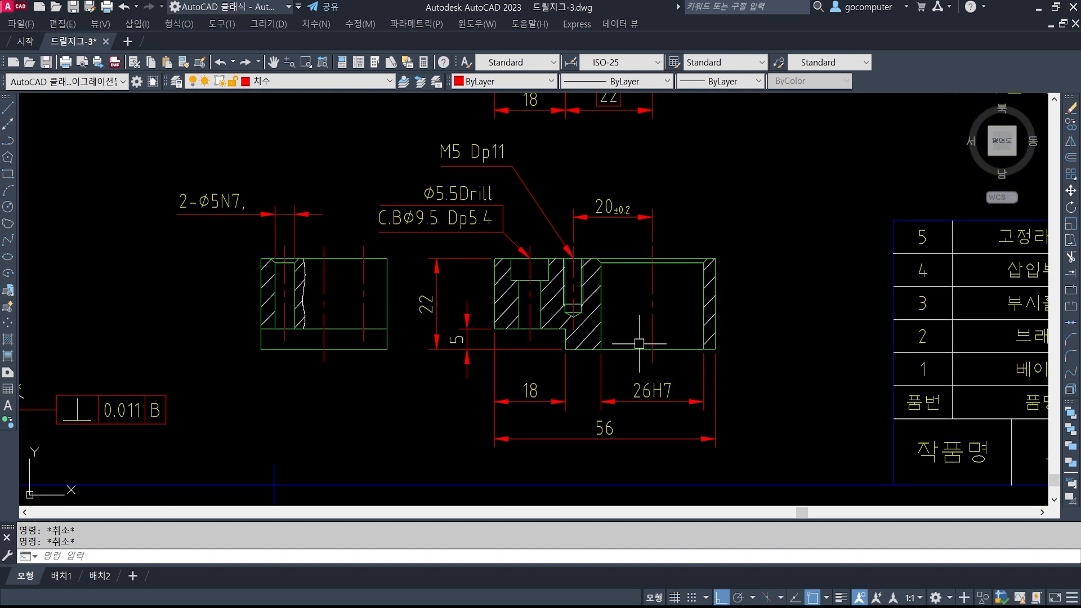
pyautogui.moveTo(626, 345); pyautogui.dragTo(731, 295, button='middle')
pyautogui.scroll(-3, 731, 294)
pyautogui.moveTo(691, 186)
pyautogui.mouseDown(button='middle')
pyautogui.moveTo(668, 290)
pyautogui.moveTo(605, 236)
pyautogui.mouseUp(button='middle')
pyautogui.scroll(1, 528, 369)
# Configure the quick leader settings with Tolerance as the annotation type and a filled datum triangle as the arrowhead
pyautogui.write('le')
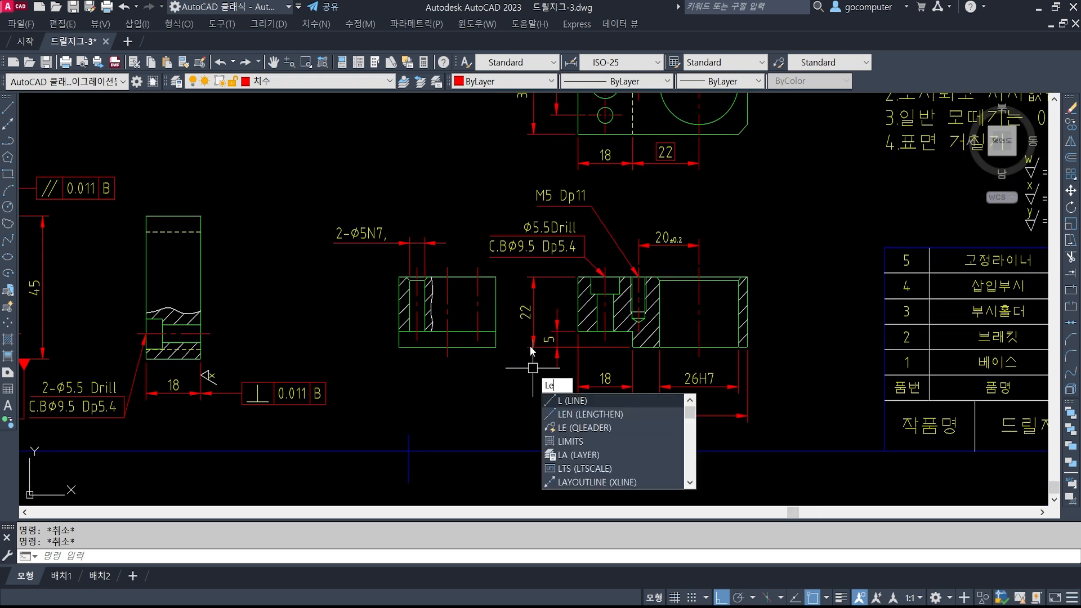
pyautogui.press('Return')
pyautogui.write('s')
pyautogui.press('Return')
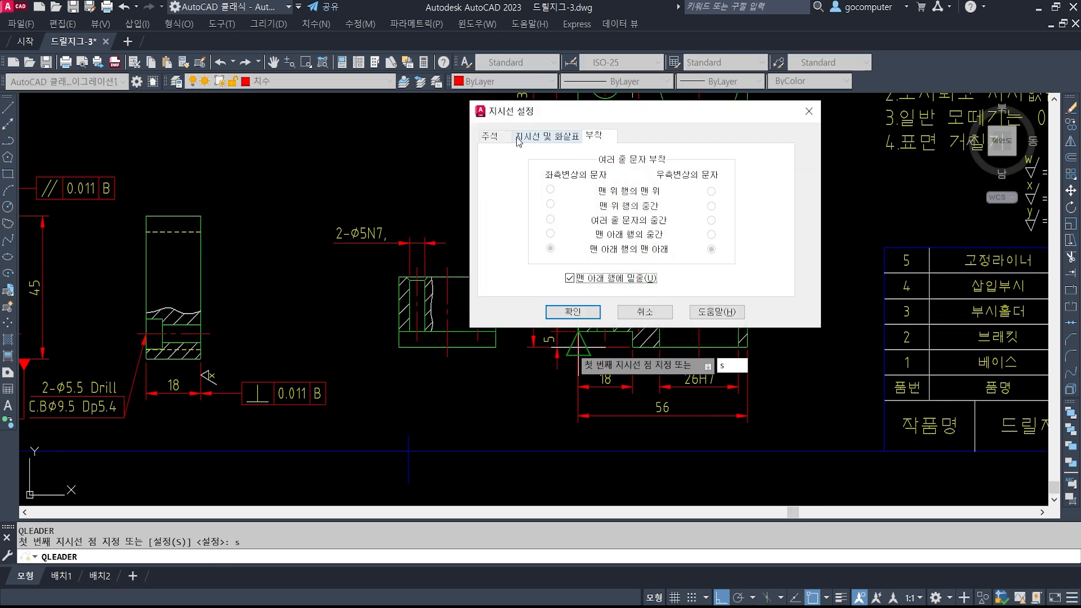
pyautogui.click(502, 140)
pyautogui.click(515, 209)
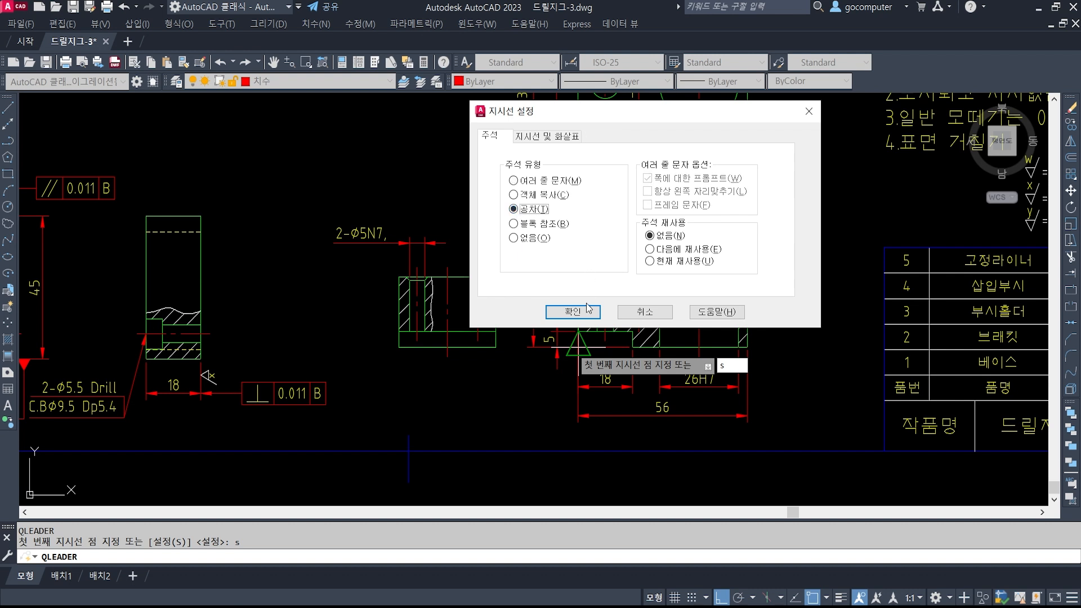
pyautogui.click(568, 136)
pyautogui.click(733, 185)
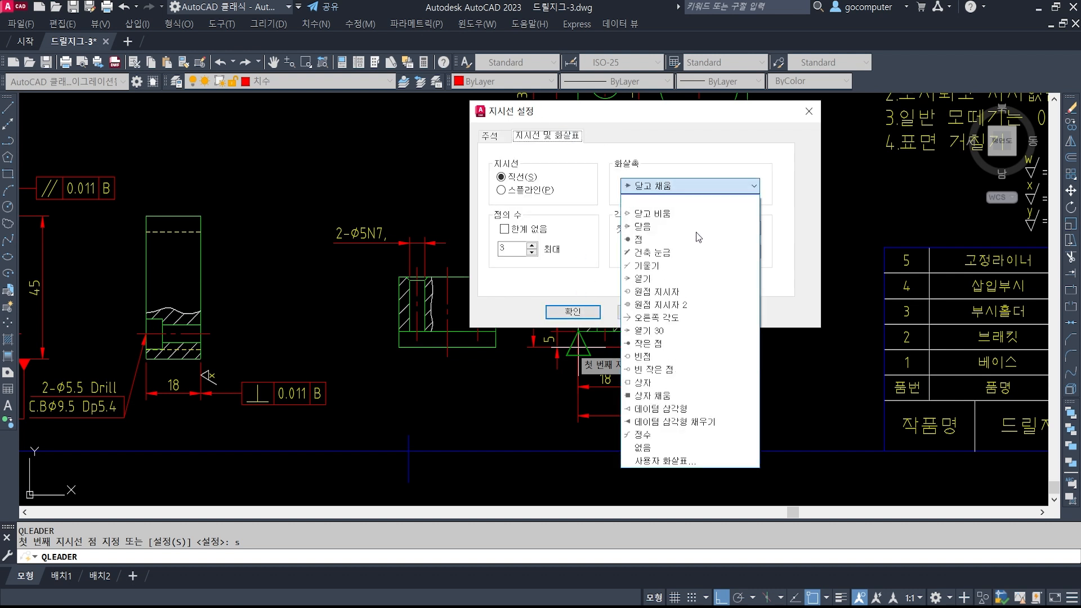
pyautogui.click(666, 417)
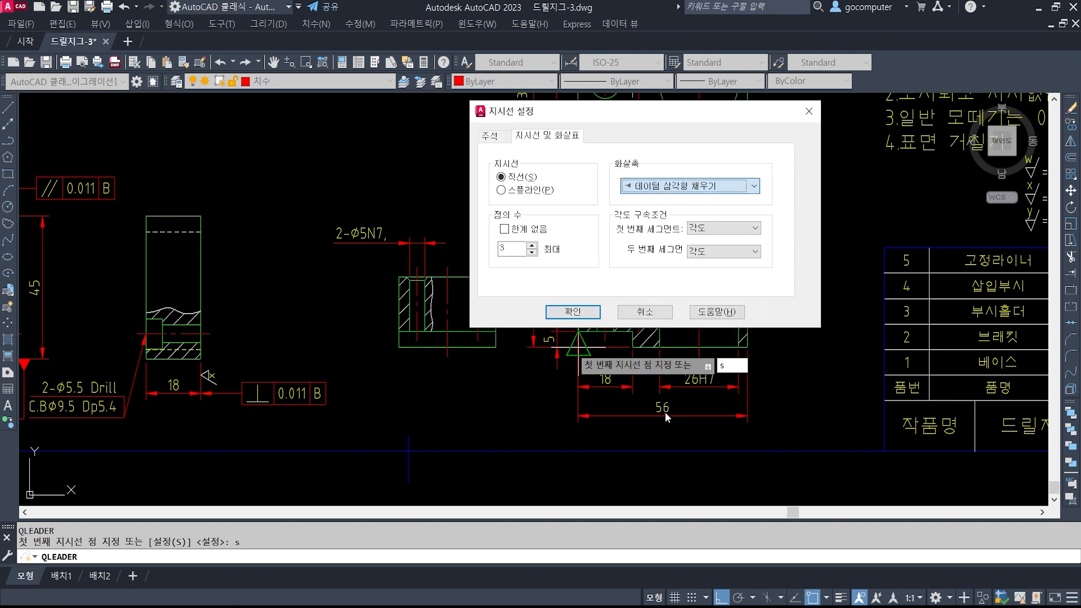
pyautogui.click(573, 311)
pyautogui.moveTo(788, 353); pyautogui.dragTo(794, 296, button='middle')
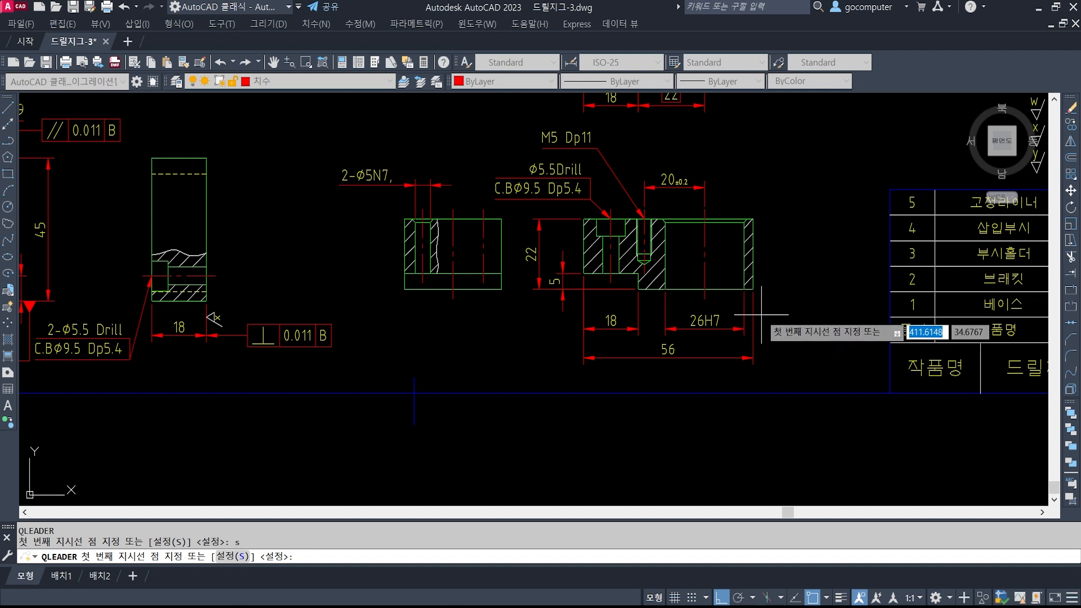
pyautogui.moveTo(762, 315)
pyautogui.mouseDown(button='middle')
pyautogui.moveTo(800, 314)
pyautogui.moveTo(801, 333)
pyautogui.mouseUp(button='middle')
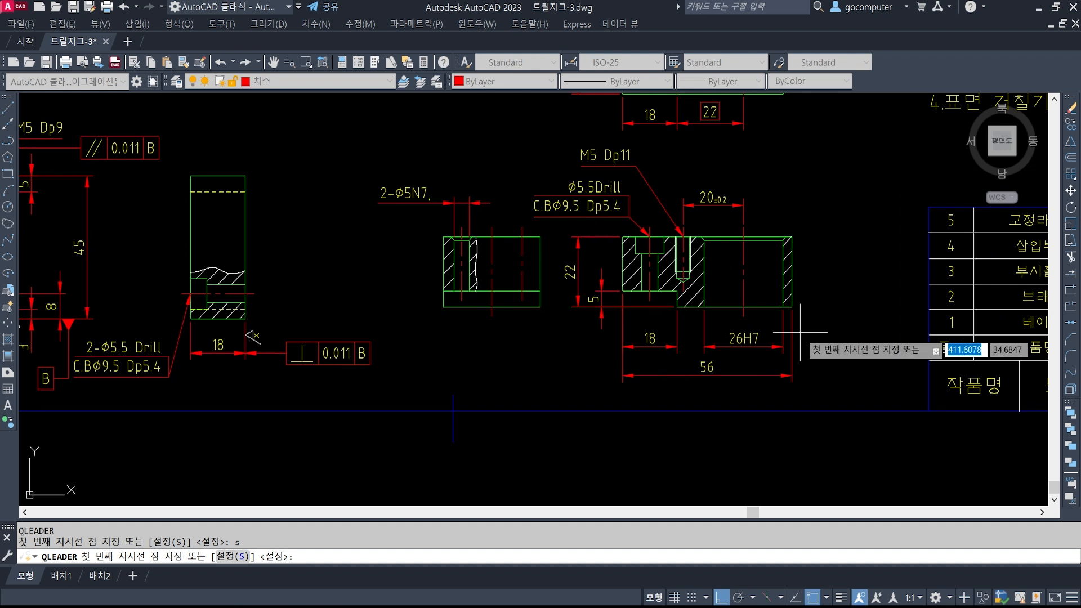
pyautogui.scroll(3, 679, 298)
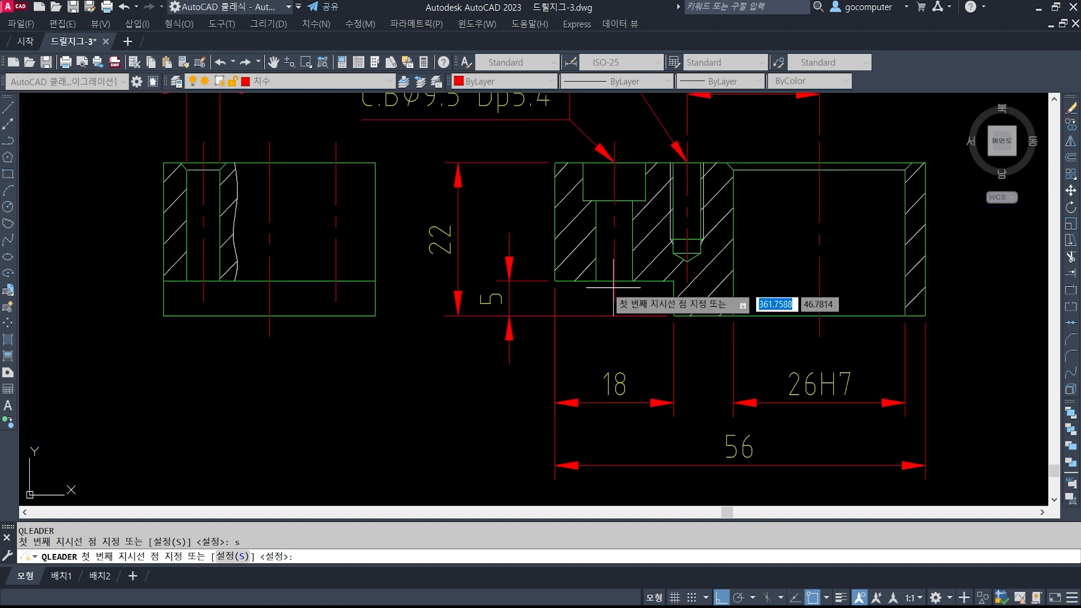
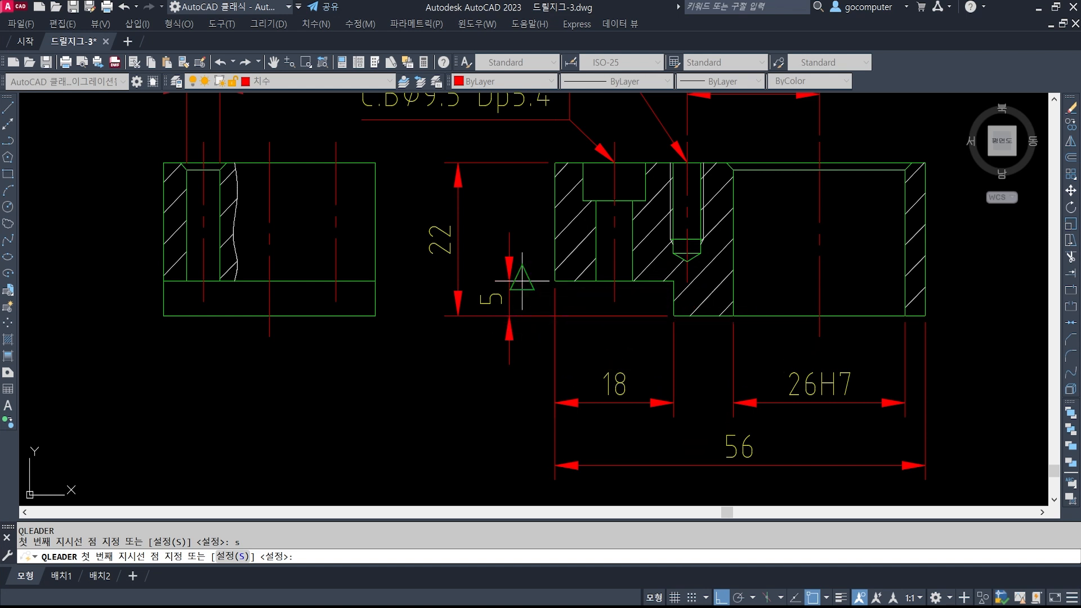
pyautogui.press('Escape')
pyautogui.press('Escape')
pyautogui.scroll(-3, 597, 374)
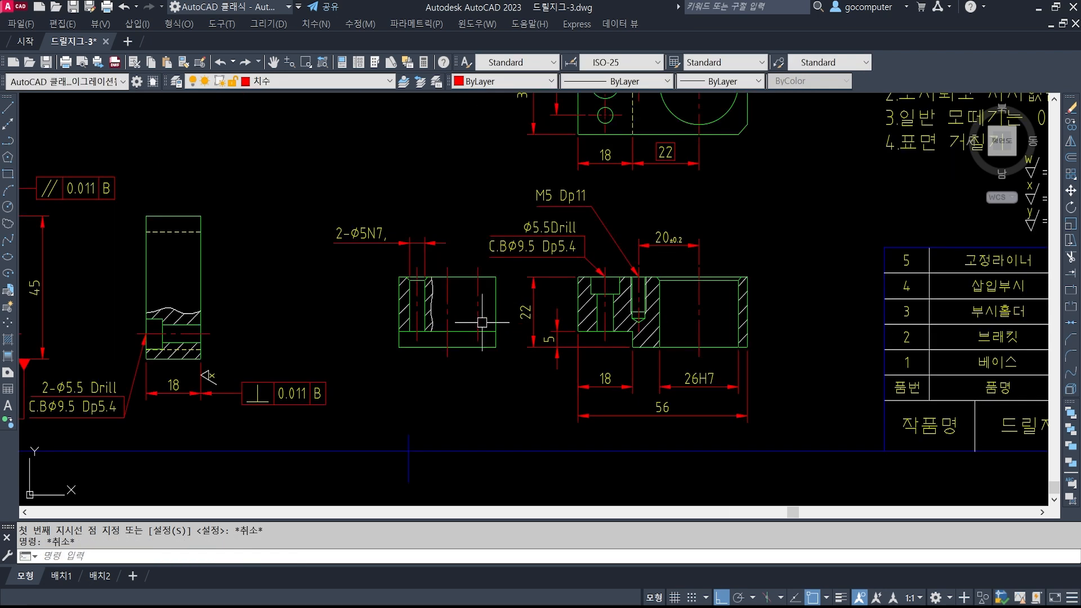
# Move the side view together with its hole diameter dimension about 7.4 mm horizontally away from the section view
pyautogui.scroll(-3, 482, 322)
pyautogui.scroll(3, 498, 239)
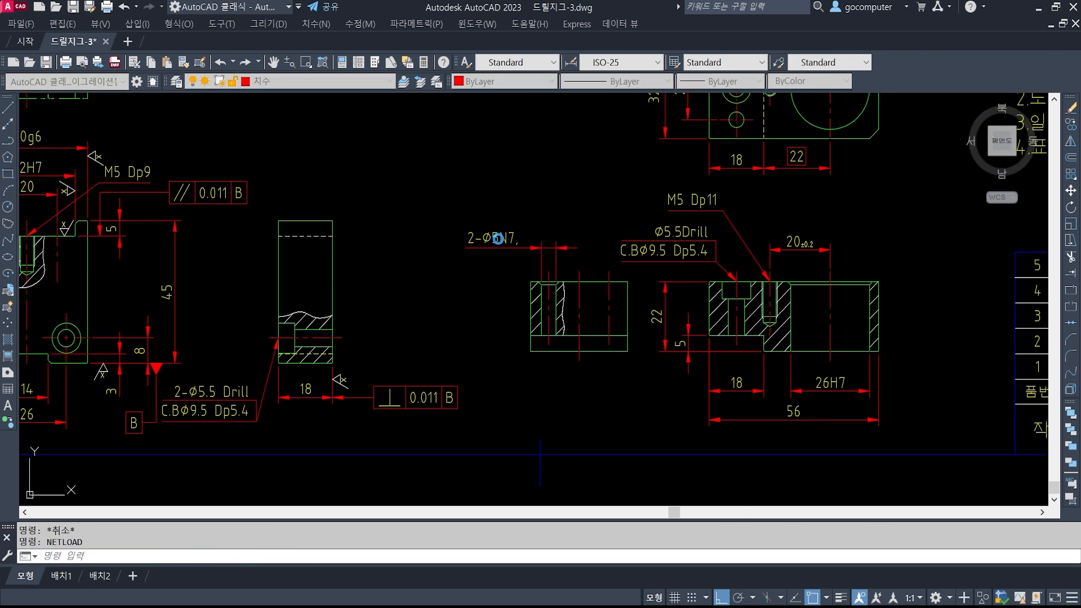
pyautogui.press('Escape')
pyautogui.write('m')
pyautogui.press('Return')
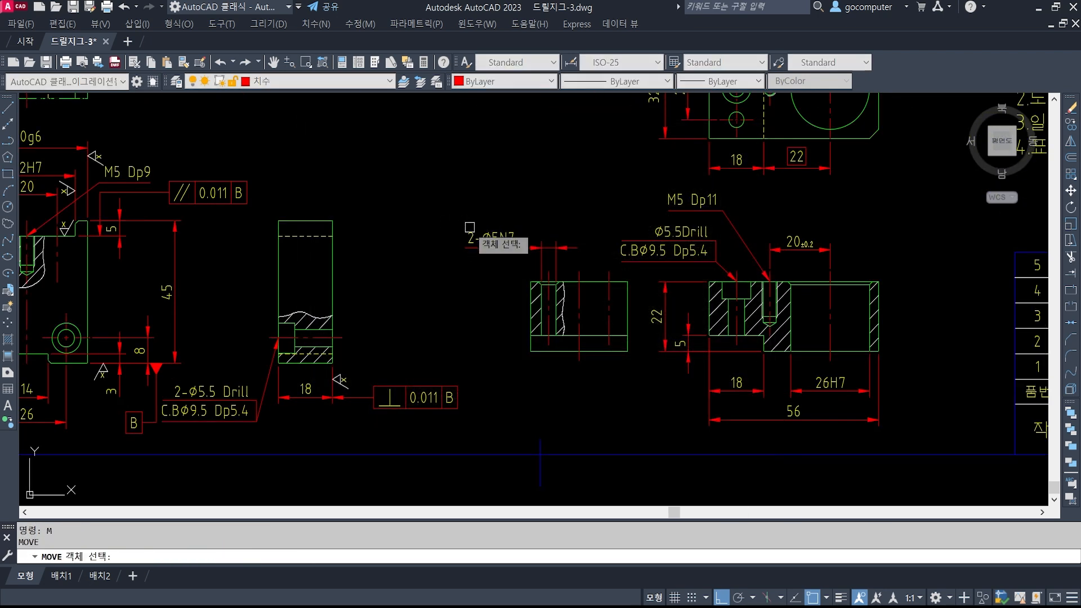
pyautogui.click(468, 225)
pyautogui.click(663, 378)
pyautogui.press('Return')
pyautogui.click(635, 387)
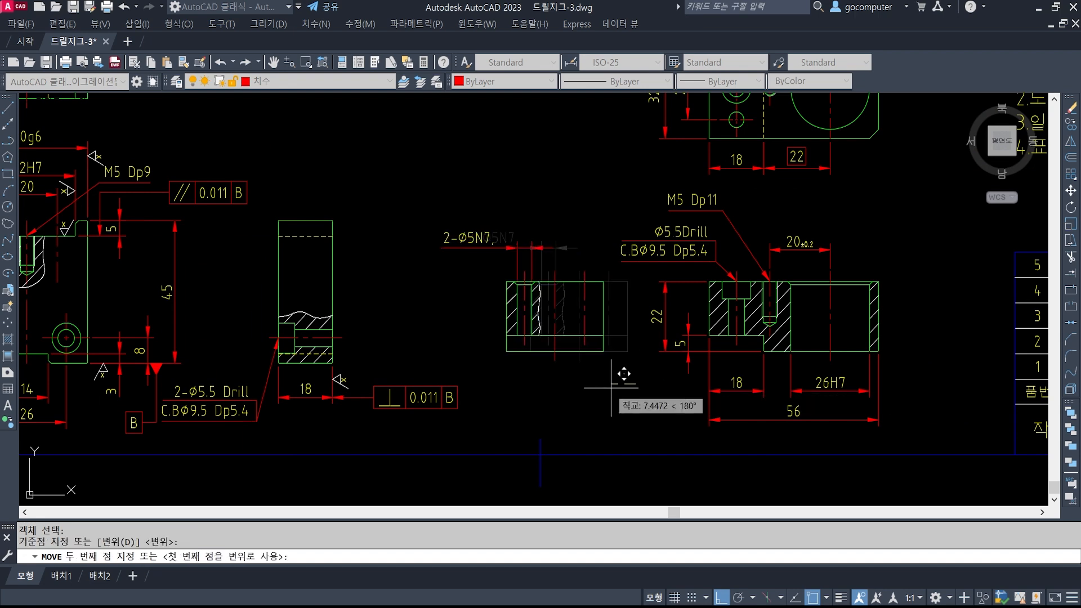
pyautogui.click(611, 388)
# Stretch the section view's 22 and 5 height dimensions about 7.9 mm horizontally away from the part
pyautogui.scroll(1, 791, 325)
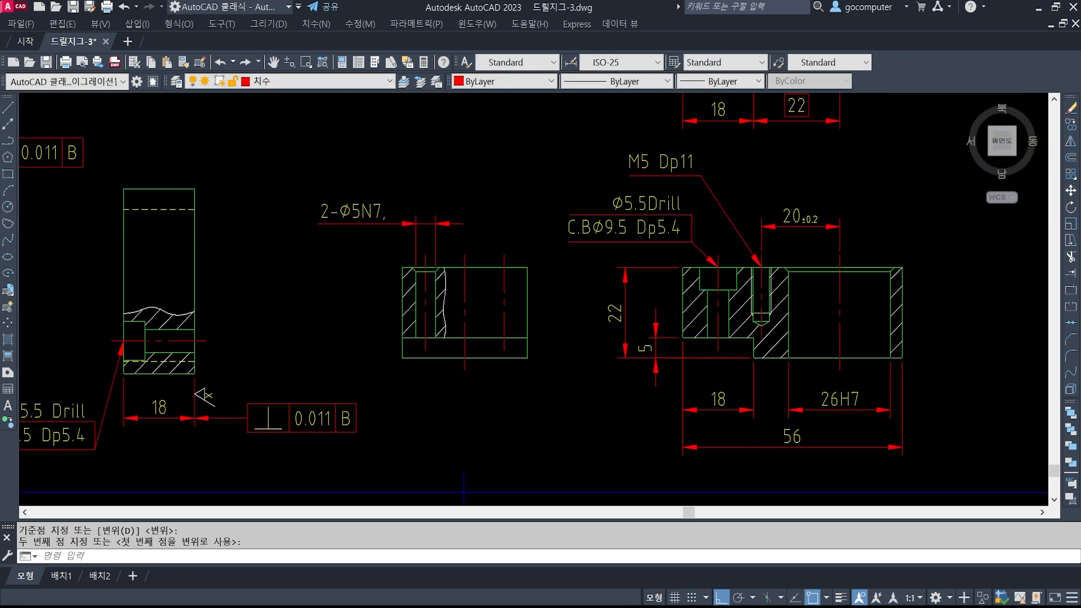
pyautogui.scroll(2, 646, 366)
pyautogui.write('s')
pyautogui.press('Return')
pyautogui.write('c')
pyautogui.press('Return')
pyautogui.click(674, 404)
pyautogui.click(553, 180)
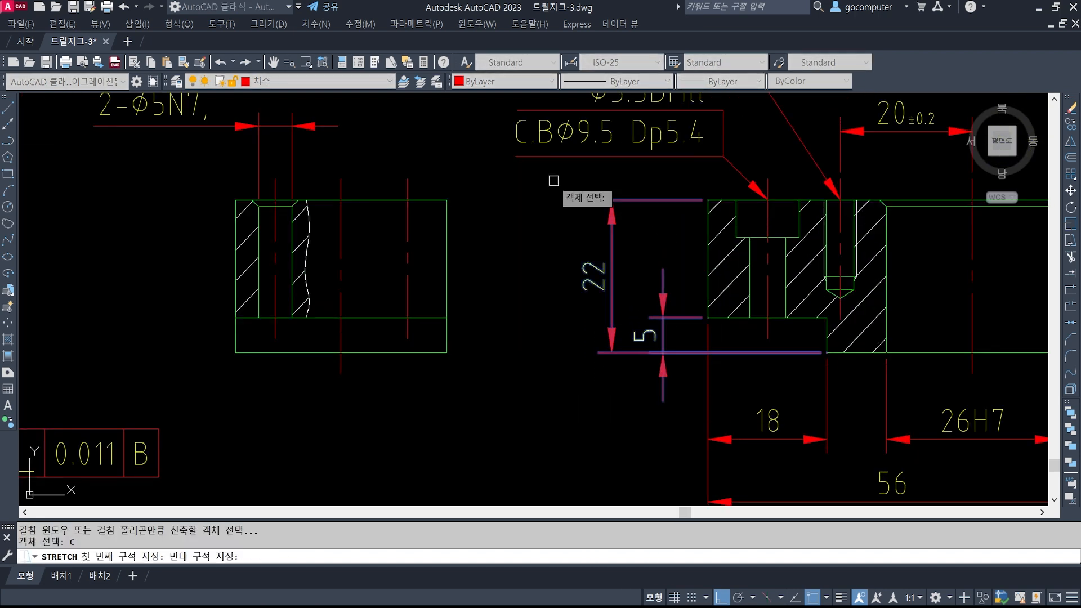
pyautogui.press('Return')
pyautogui.click(664, 353)
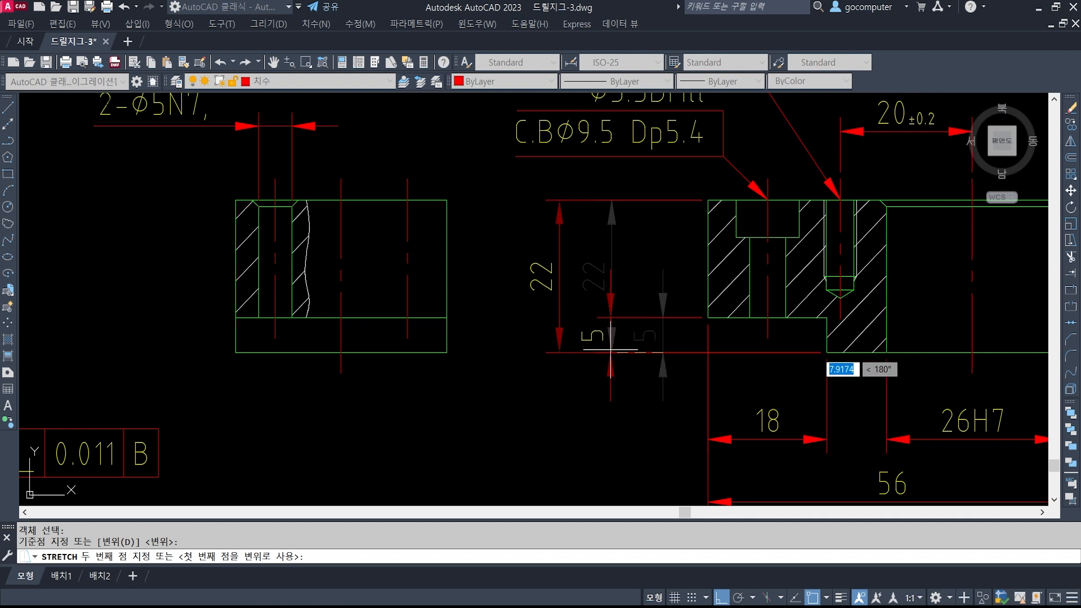
pyautogui.click(611, 351)
# Add a datum C leader below the upper extension line of the section view's 5 mm step dimension
pyautogui.moveTo(702, 397); pyautogui.dragTo(560, 245, button='middle')
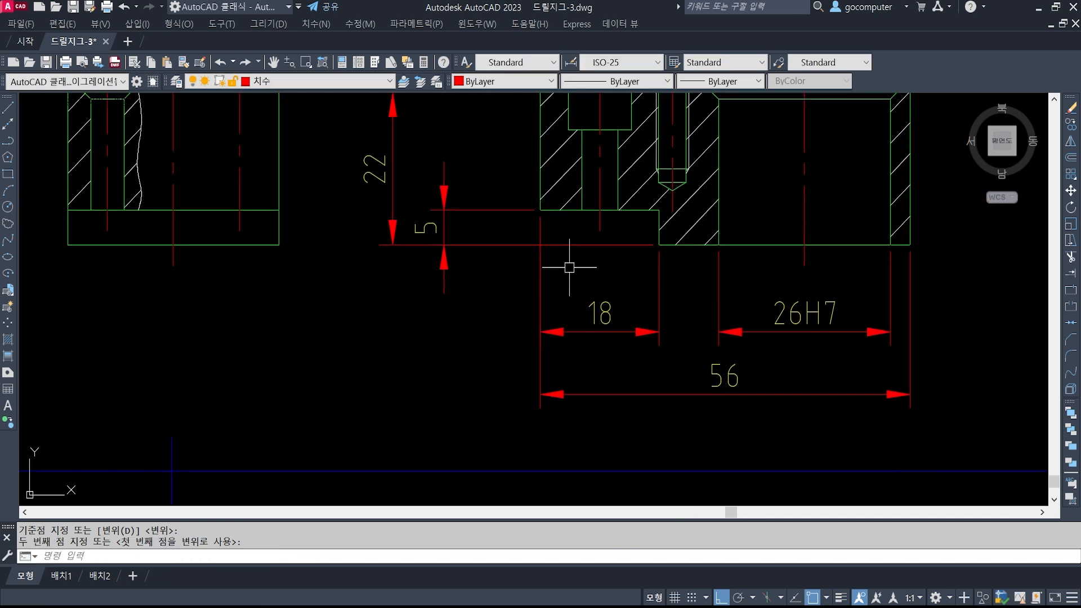
pyautogui.write('le')
pyautogui.press('Return')
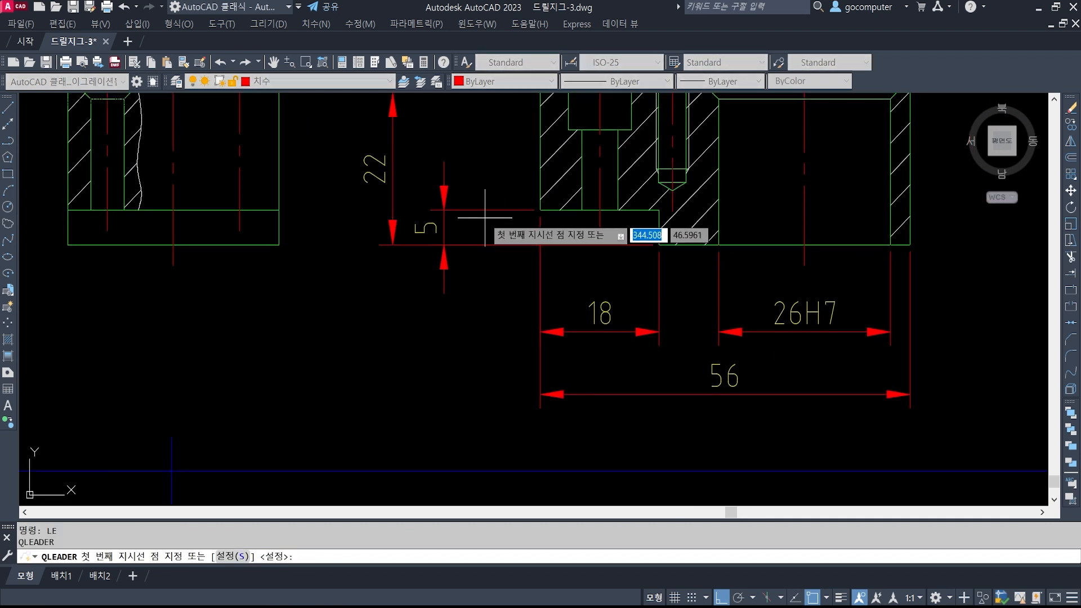
pyautogui.click(482, 211)
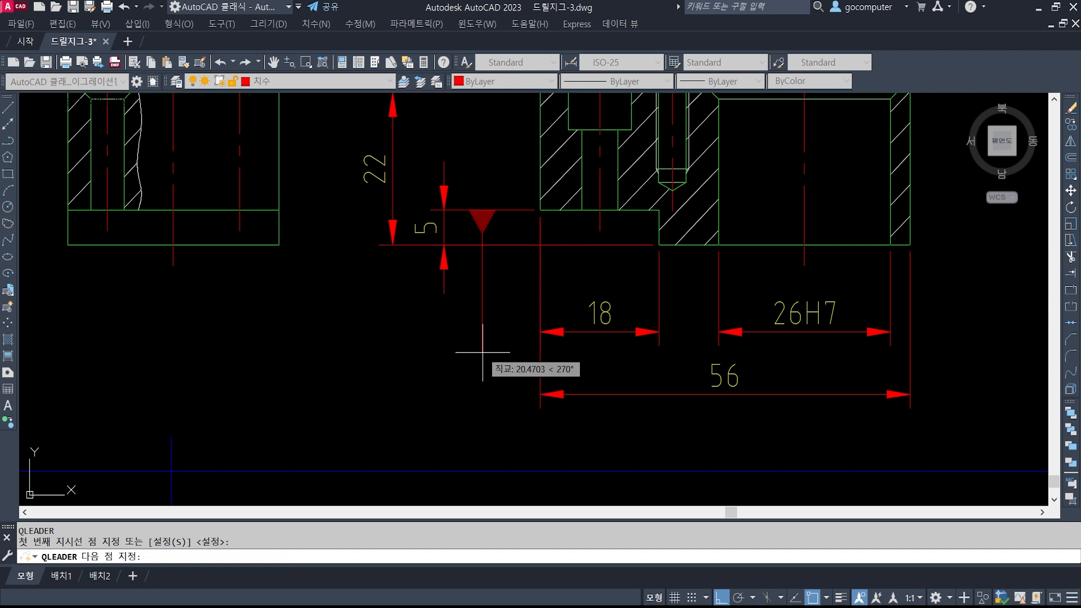
pyautogui.scroll(-7, 482, 352)
pyautogui.scroll(2, 507, 388)
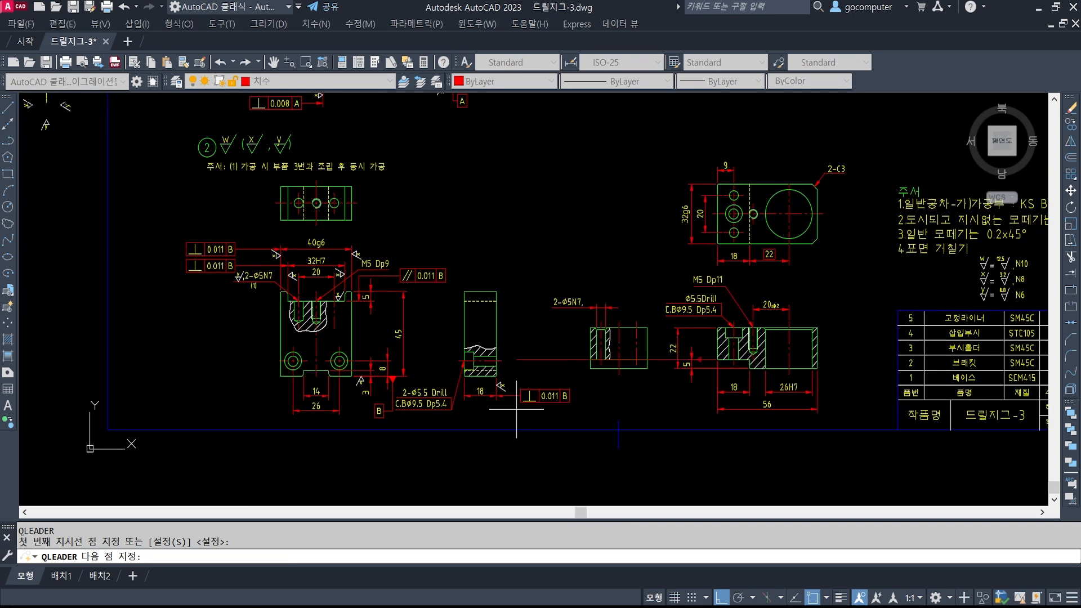
pyautogui.scroll(3, 516, 410)
pyautogui.moveTo(528, 304)
pyautogui.mouseDown(button='middle')
pyautogui.moveTo(753, 366)
pyautogui.moveTo(289, 184)
pyautogui.mouseUp(button='middle')
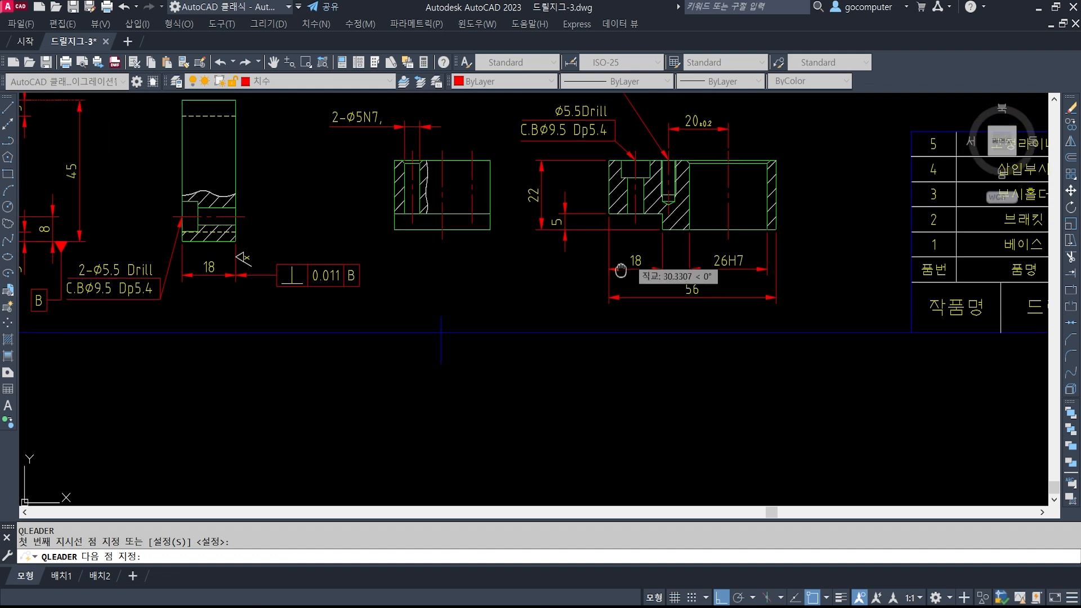
pyautogui.scroll(3, 570, 310)
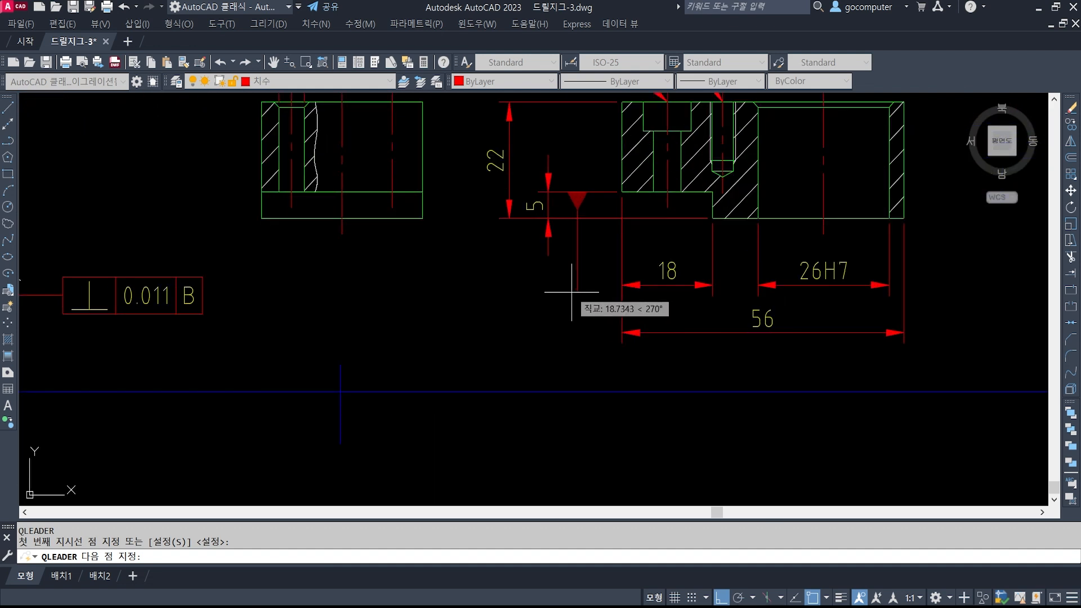
pyautogui.click(573, 288)
pyautogui.click(555, 287)
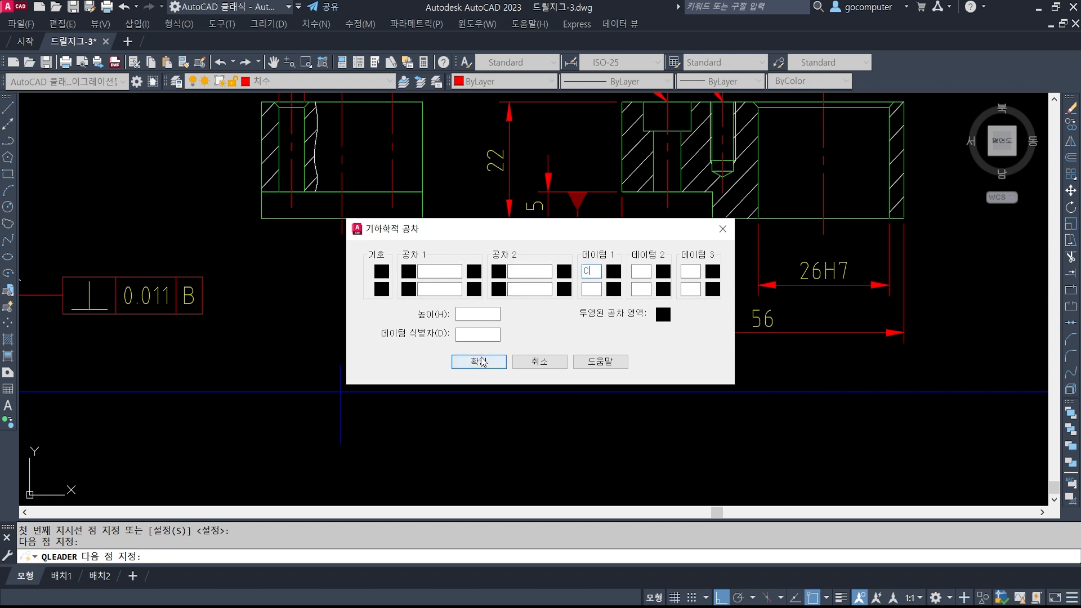
pyautogui.click(501, 361)
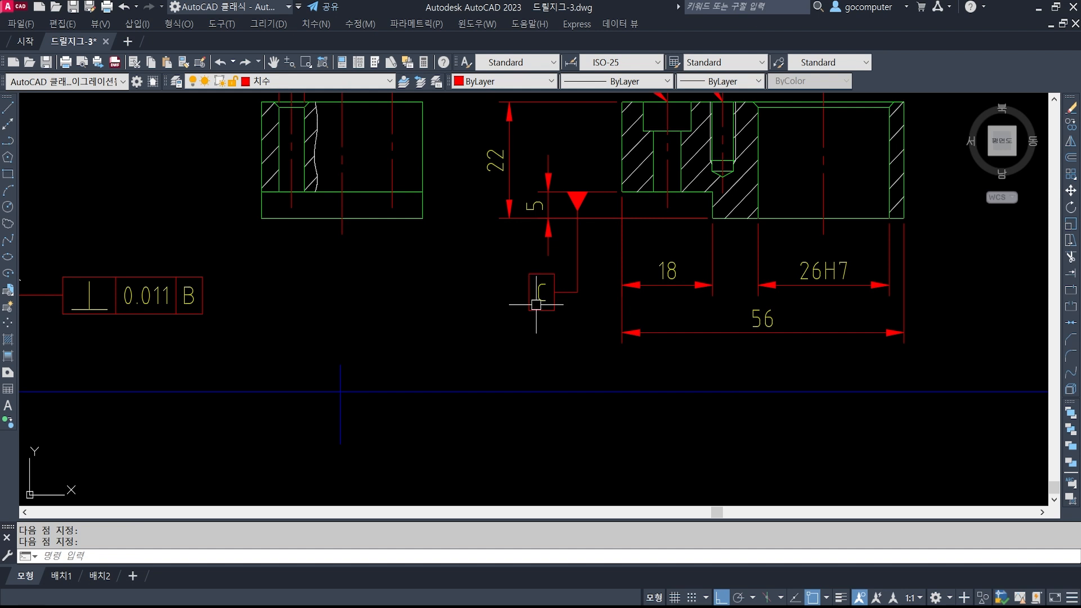
# Examine the section view's stepped underside, vertical step face and bore for surfaces that need another datum
pyautogui.moveTo(700, 270); pyautogui.dragTo(632, 306, button='middle')
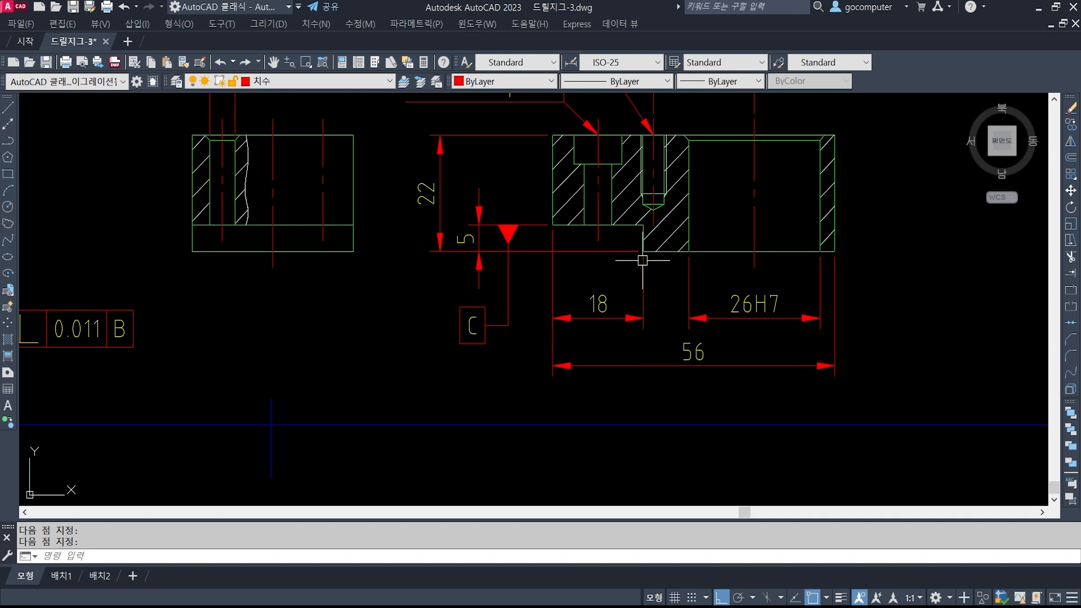
pyautogui.moveTo(545, 223)
pyautogui.keyDown('shift'); pyautogui.mouseDown()
pyautogui.moveTo(650, 223)
pyautogui.moveTo(643, 216)
pyautogui.mouseUp(); pyautogui.keyUp('shift')
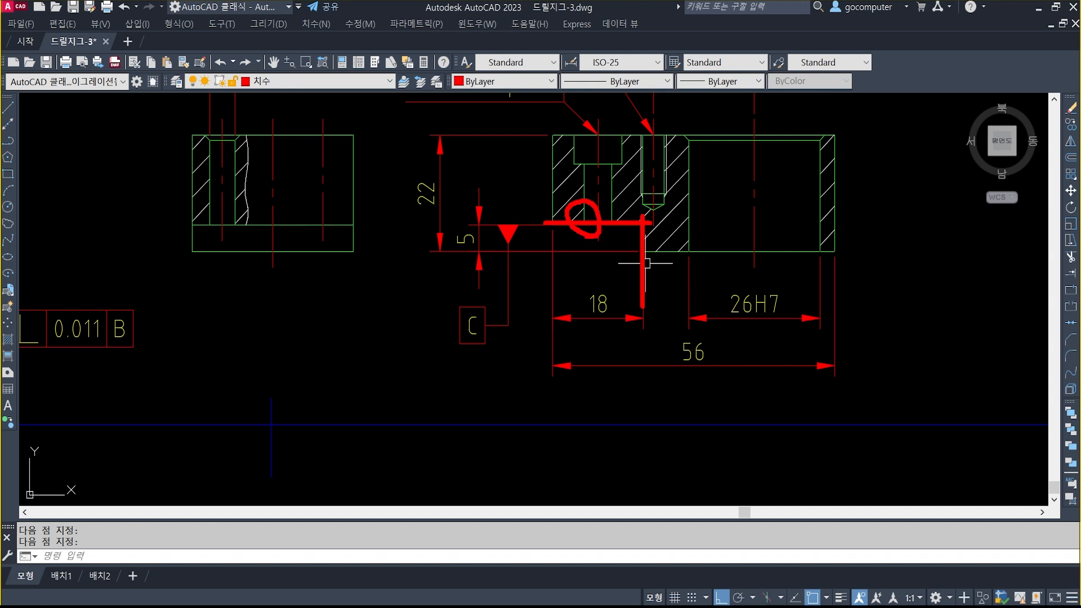
pyautogui.press('Escape')
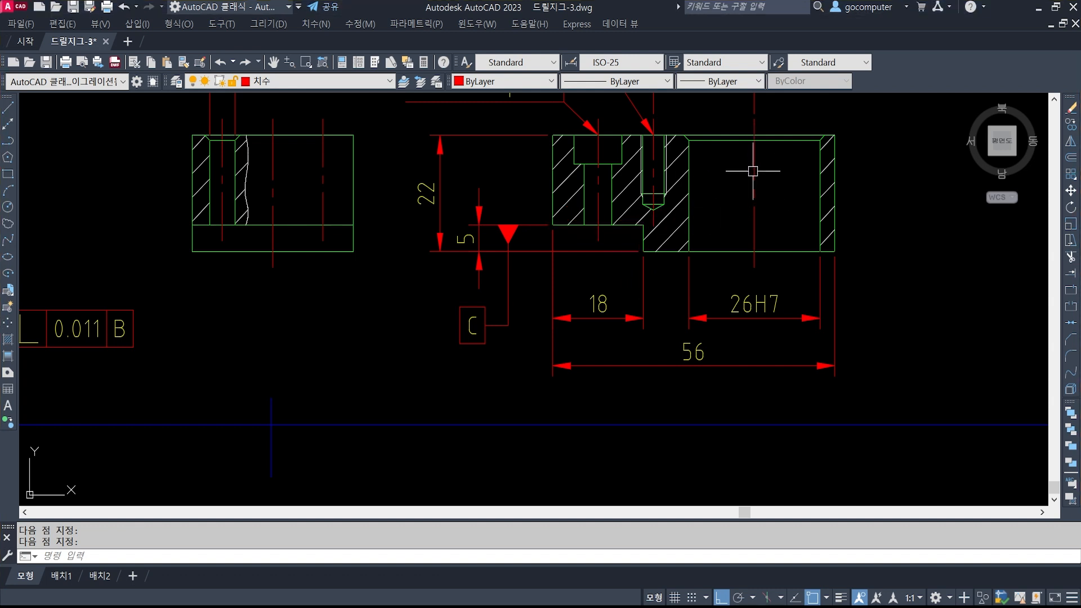
pyautogui.keyDown('shift'); pyautogui.moveTo(755, 104); pyautogui.dragTo(770, 272); pyautogui.keyUp('shift')
pyautogui.press('Escape')
pyautogui.scroll(-4, 644, 271)
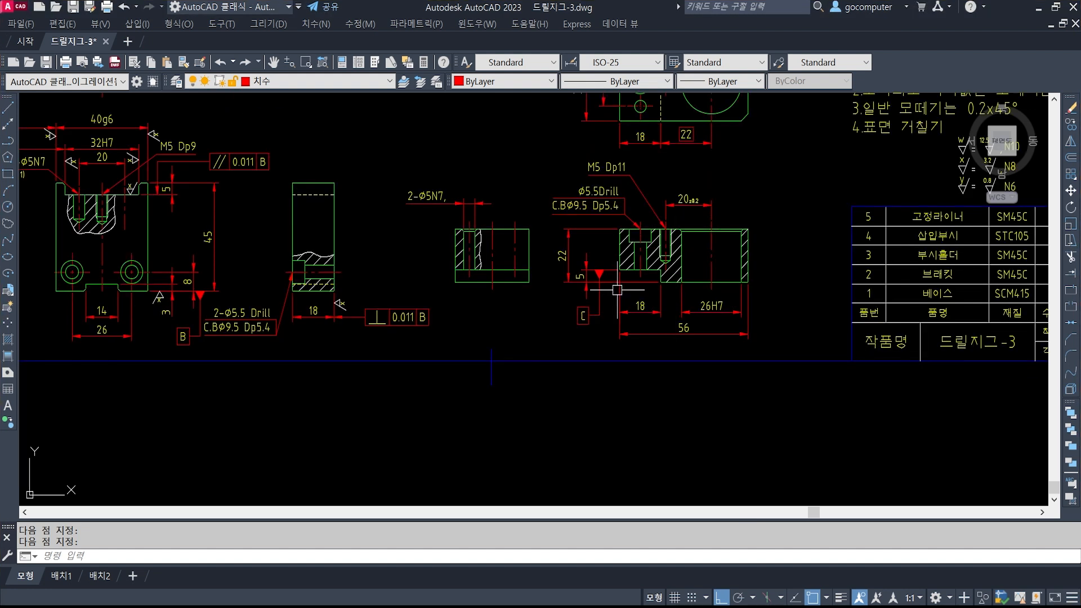
pyautogui.scroll(1, 479, 285)
pyautogui.scroll(-1, 766, 300)
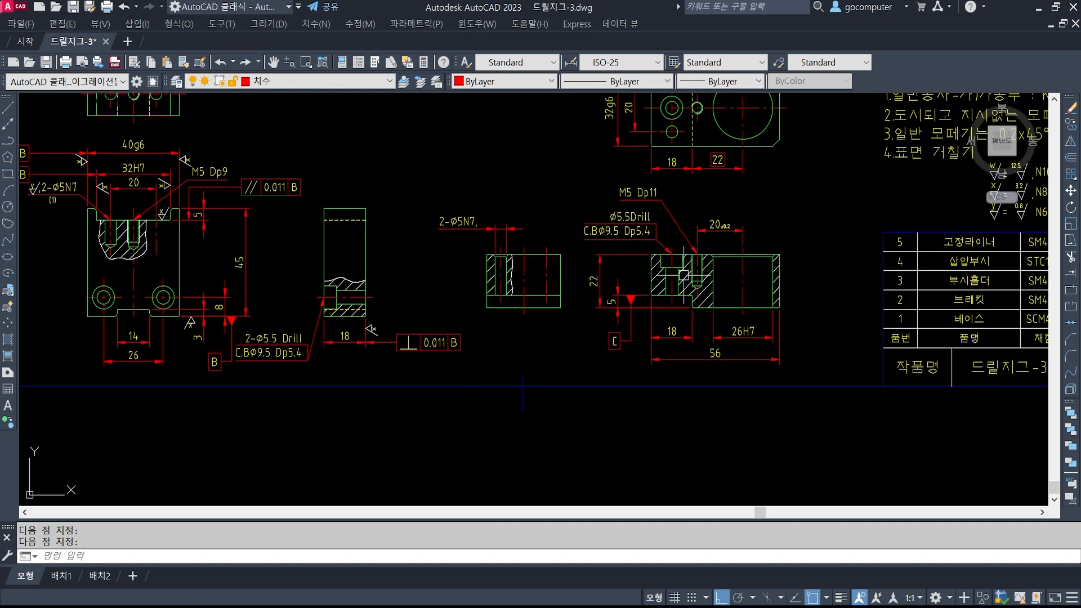
pyautogui.scroll(5, 683, 309)
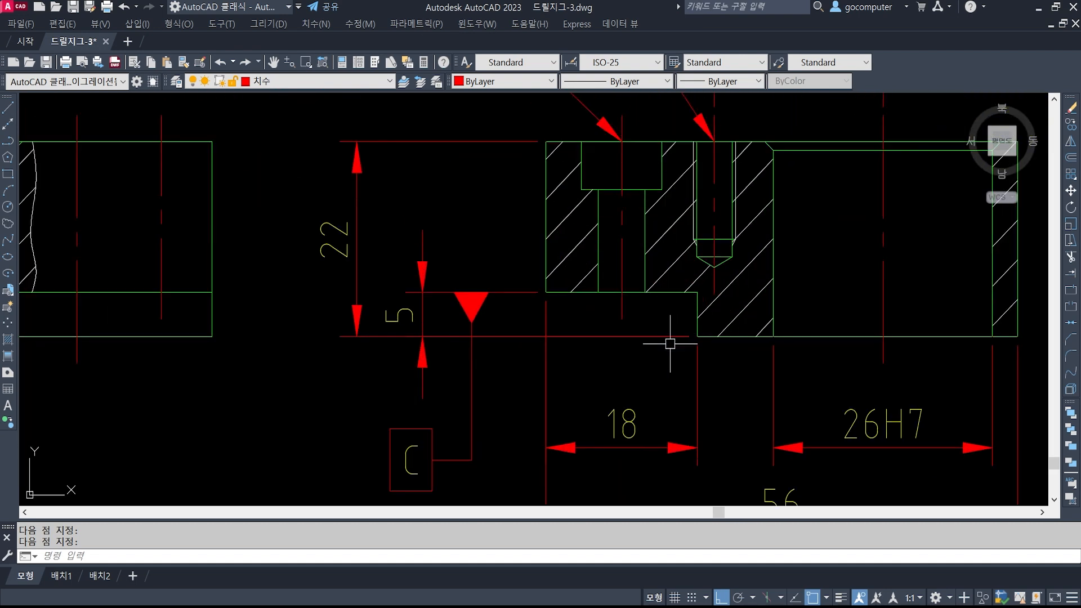
pyautogui.moveTo(669, 332)
pyautogui.mouseDown(button='middle')
pyautogui.moveTo(618, 208)
pyautogui.moveTo(671, 232)
pyautogui.mouseUp(button='middle')
pyautogui.scroll(-2, 614, 211)
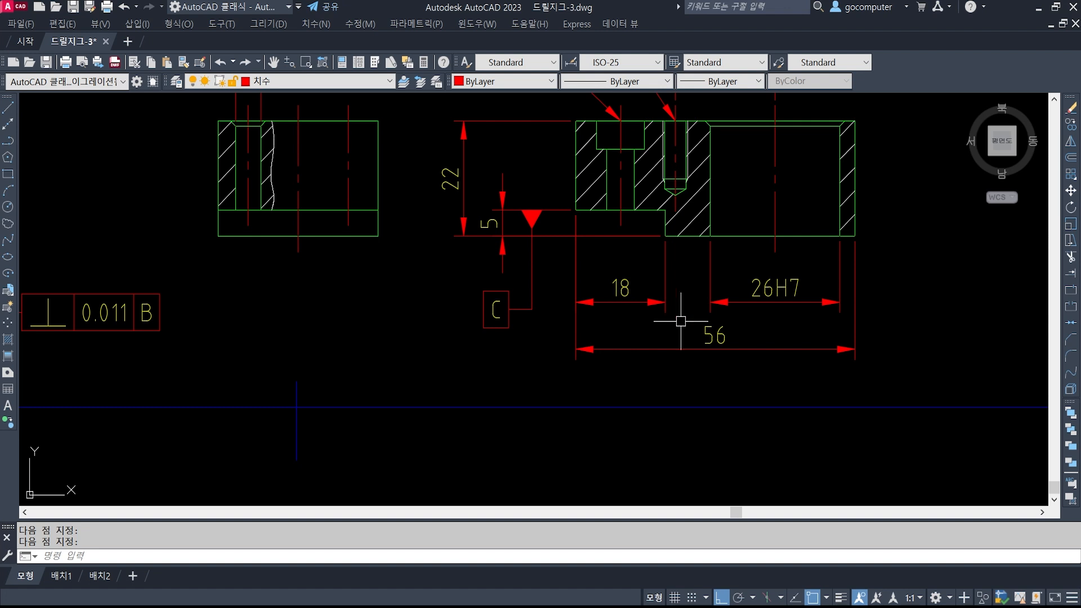
pyautogui.write('l')
pyautogui.press('Return')
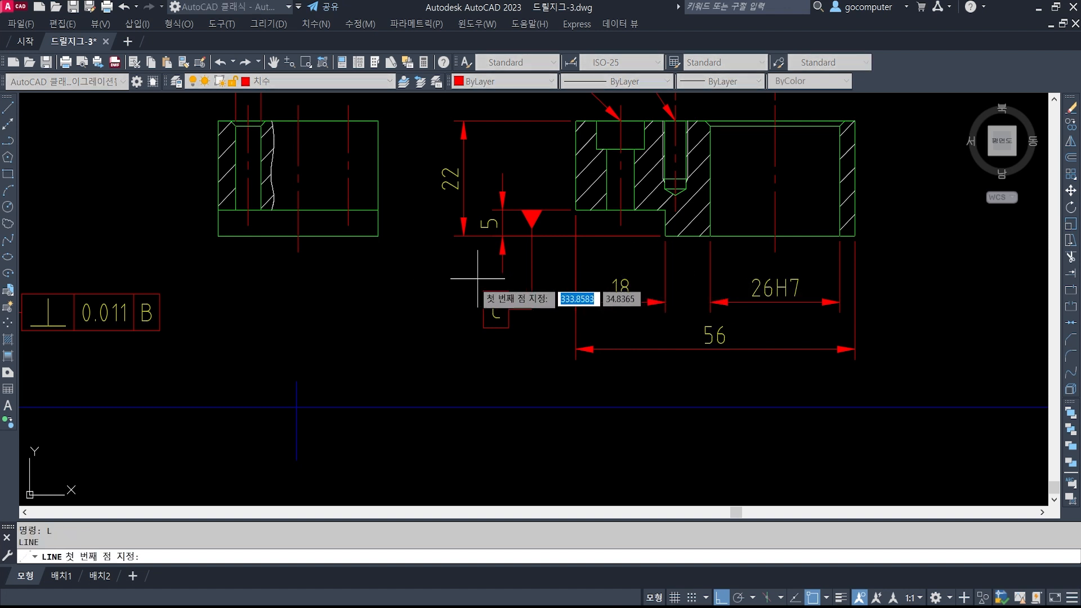
pyautogui.press('Escape')
pyautogui.press('Escape')
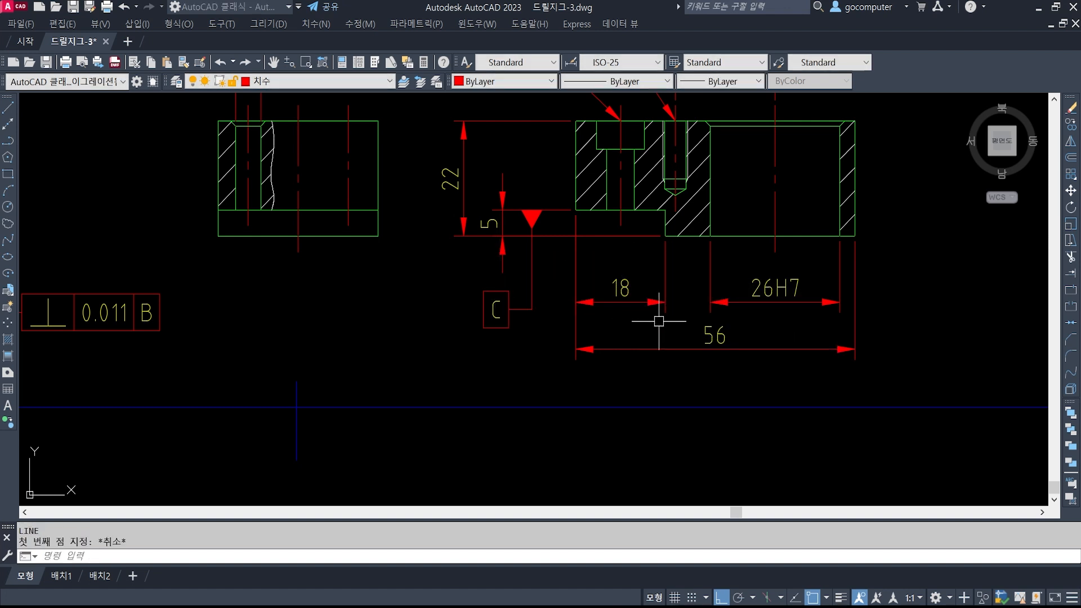
# Draw a vertical line extending the 18 dimension's extension line at the step face down past the overall 56 dimension
pyautogui.press('Return')
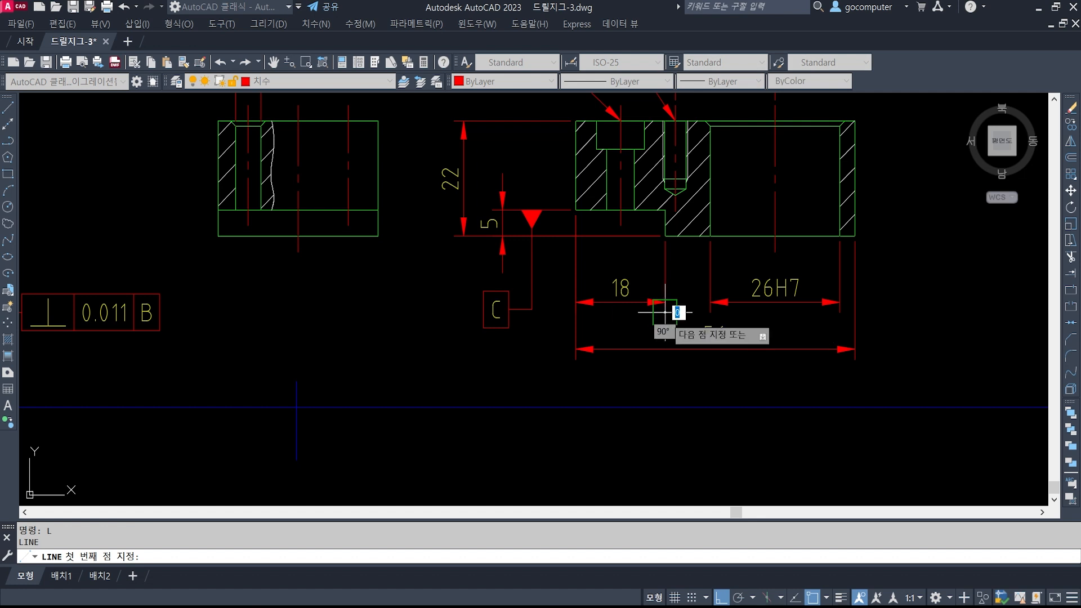
pyautogui.click(667, 313)
pyautogui.scroll(4, 662, 321)
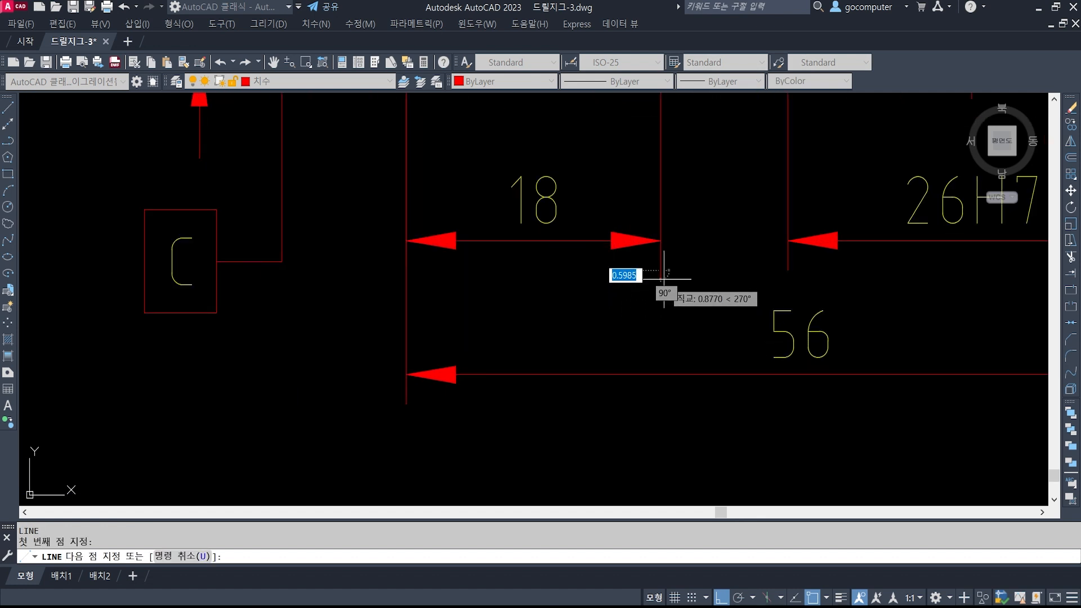
pyautogui.scroll(-4, 664, 306)
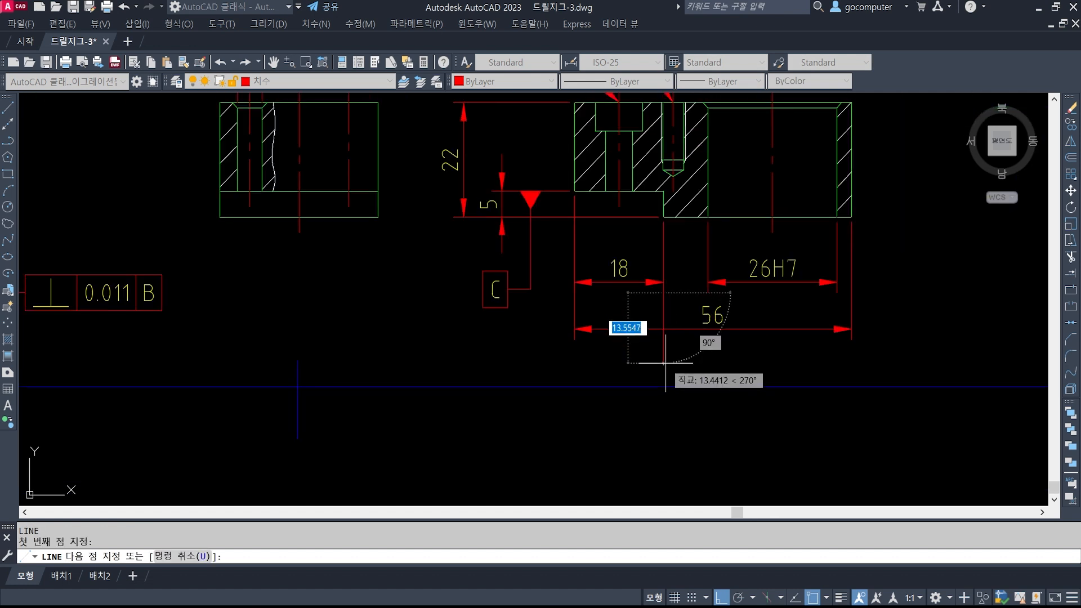
pyautogui.click(666, 369)
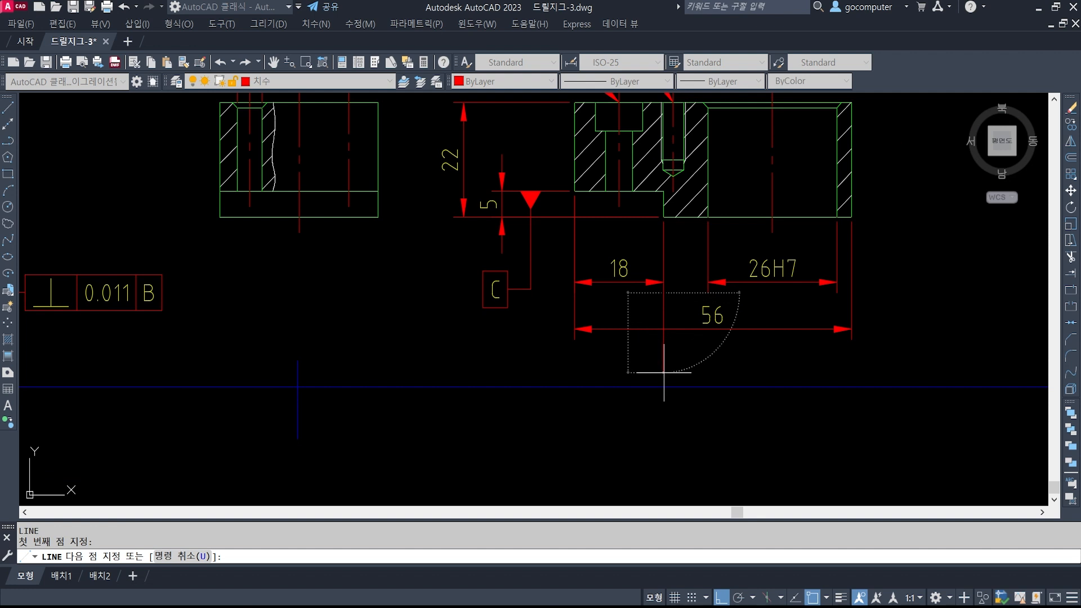
pyautogui.press('Return')
pyautogui.scroll(2, 577, 362)
pyautogui.moveTo(577, 362); pyautogui.dragTo(634, 344, button='middle')
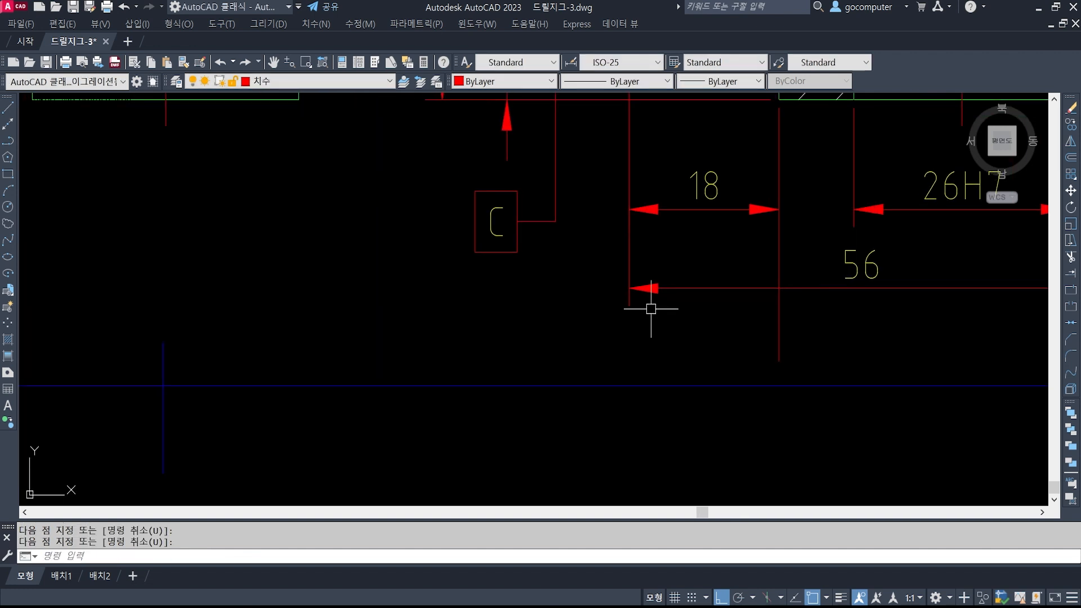
pyautogui.write('LE')
pyautogui.press('Return')
pyautogui.keyDown('shift'); pyautogui.rightClick(710, 323); pyautogui.keyUp('shift')
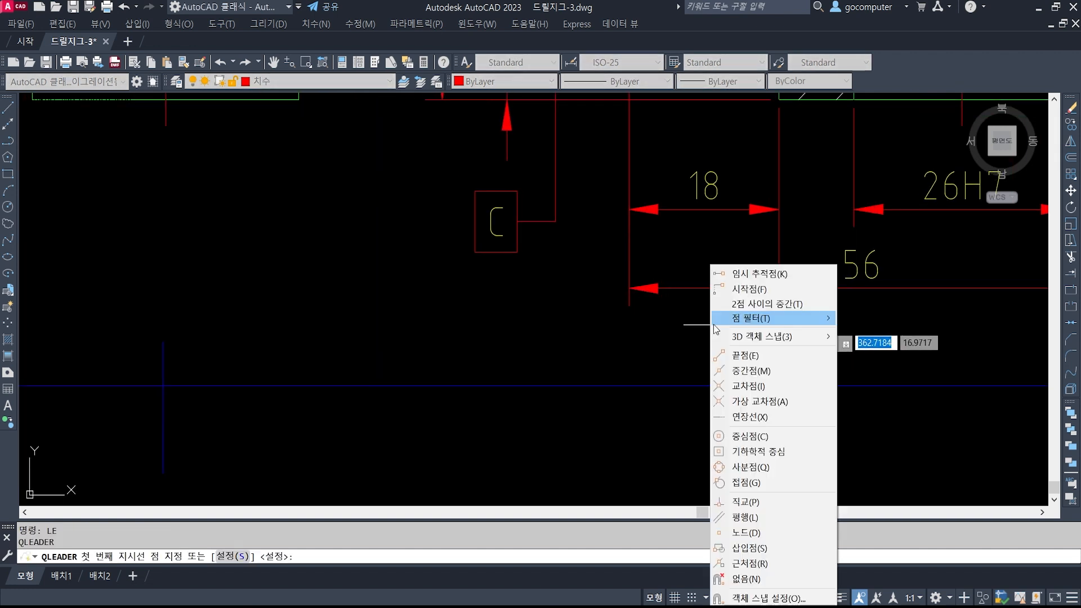
pyautogui.press('r')
pyautogui.click(773, 332)
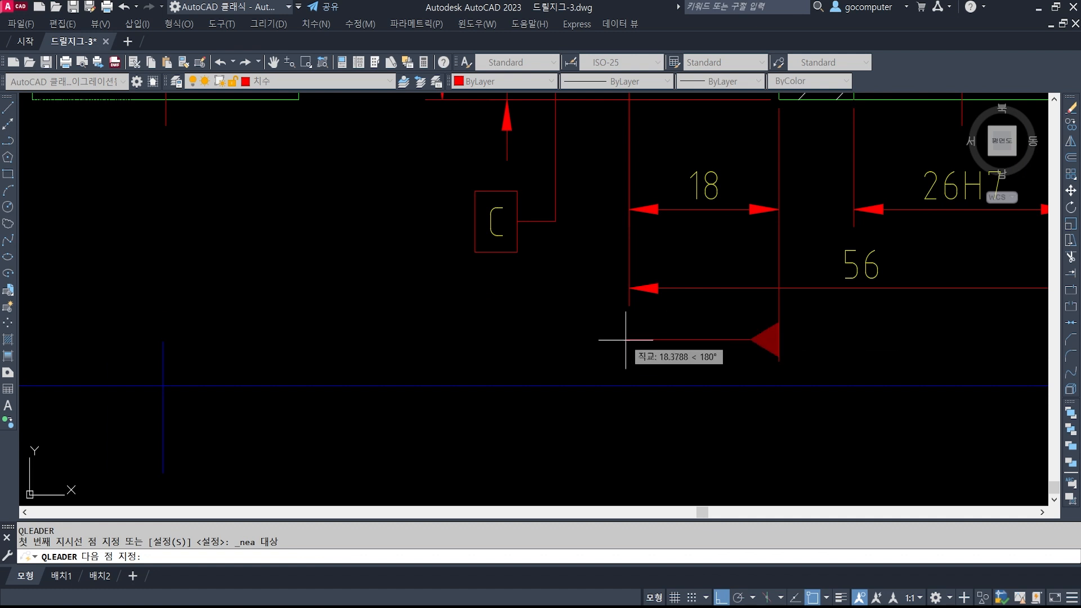
pyautogui.press('Escape')
# Change the quick leader settings so the arrowhead is closed filled instead of the datum triangle
pyautogui.press('Return')
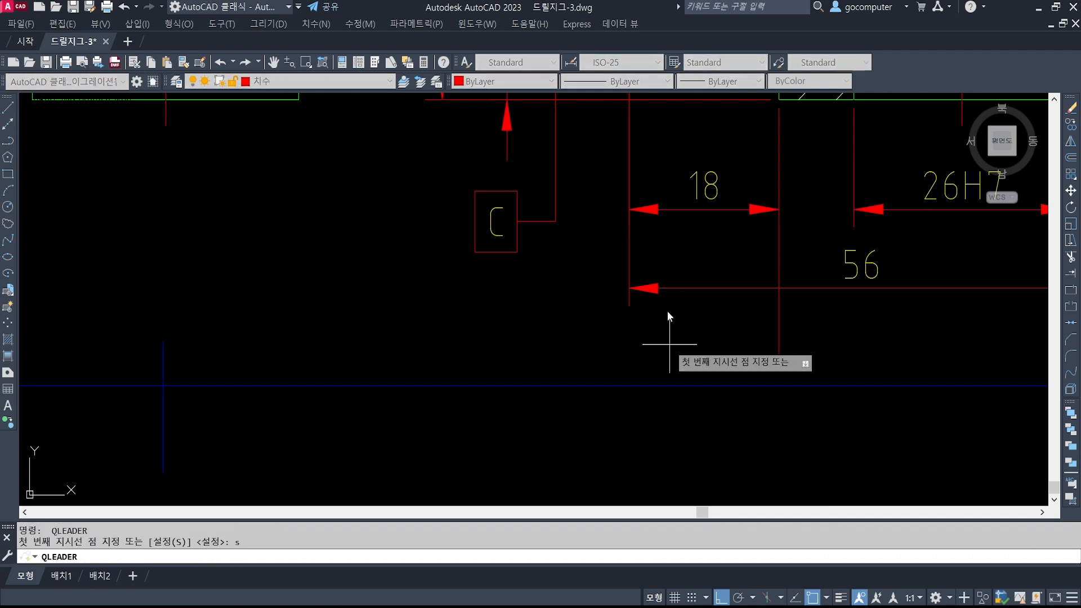
pyautogui.write('s')
pyautogui.press('Return')
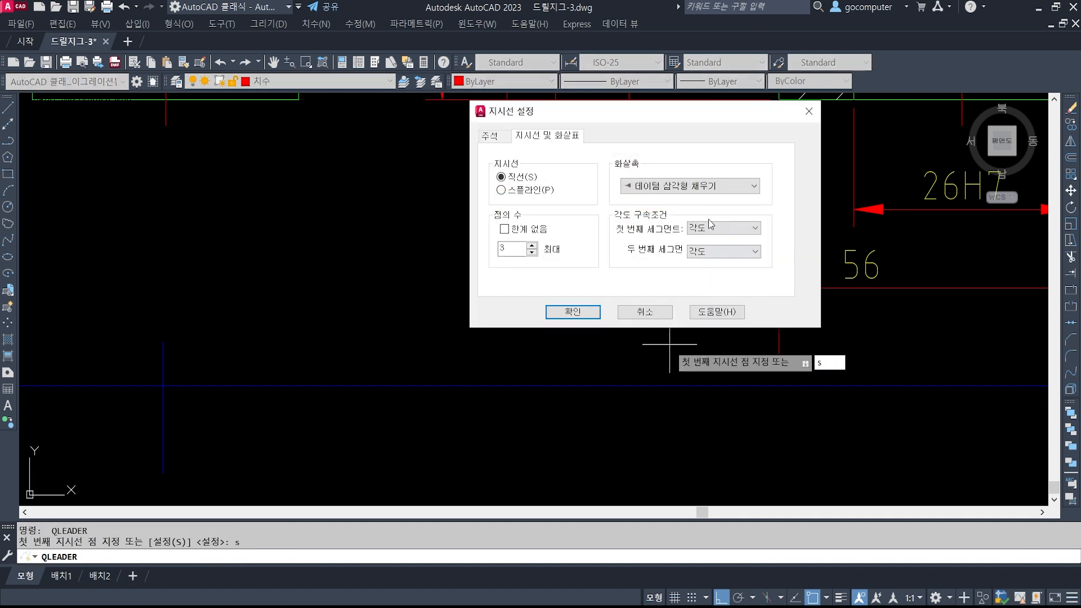
pyautogui.click(697, 187)
pyautogui.click(642, 215)
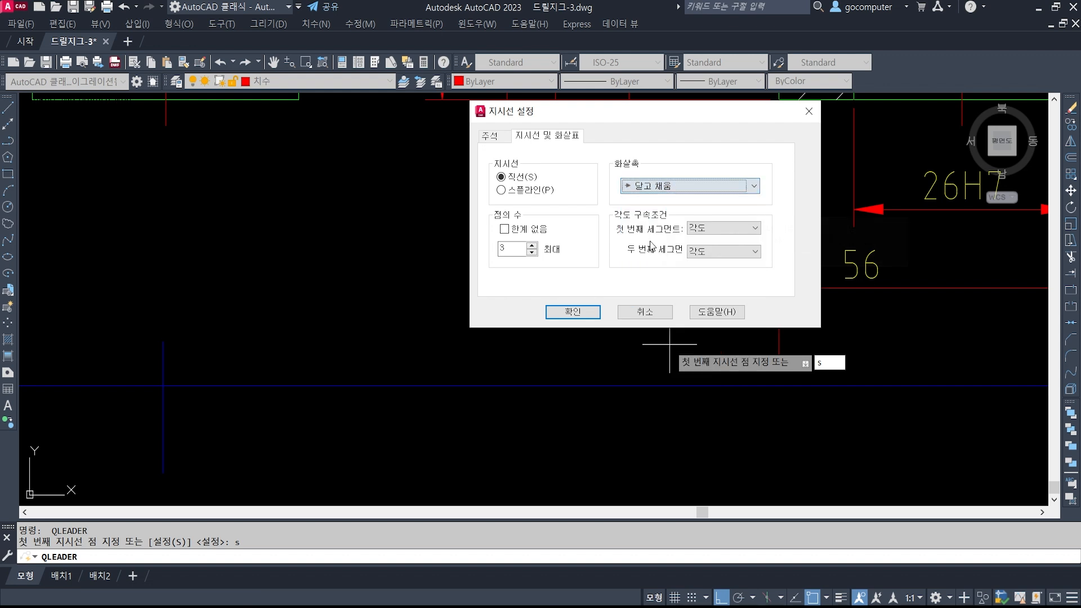
pyautogui.click(571, 311)
# Draw a horizontal tolerance leader from the extended step-face line below the 56 dimension, pointing away from the bore side
pyautogui.keyDown('shift'); pyautogui.rightClick(769, 346); pyautogui.keyUp('shift')
pyautogui.click(800, 305)
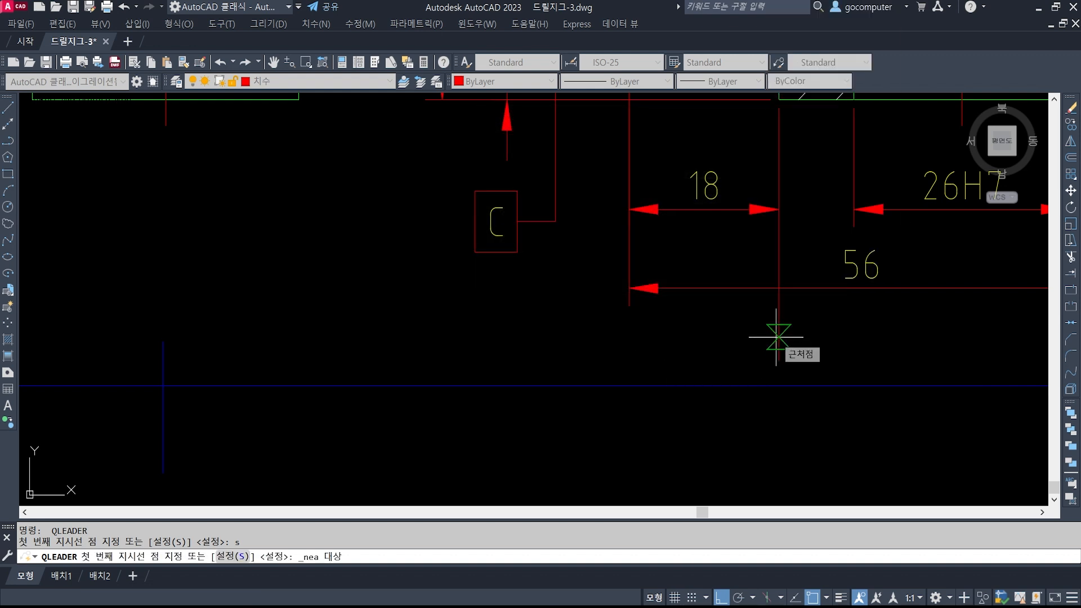
pyautogui.click(777, 337)
pyautogui.scroll(-3, 750, 336)
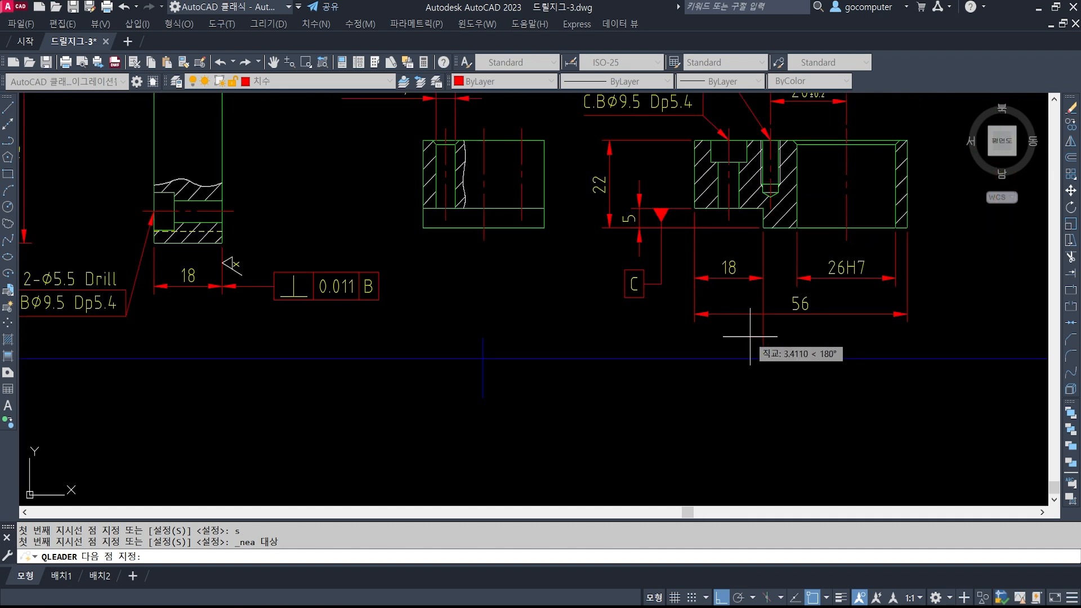
pyautogui.click(682, 337)
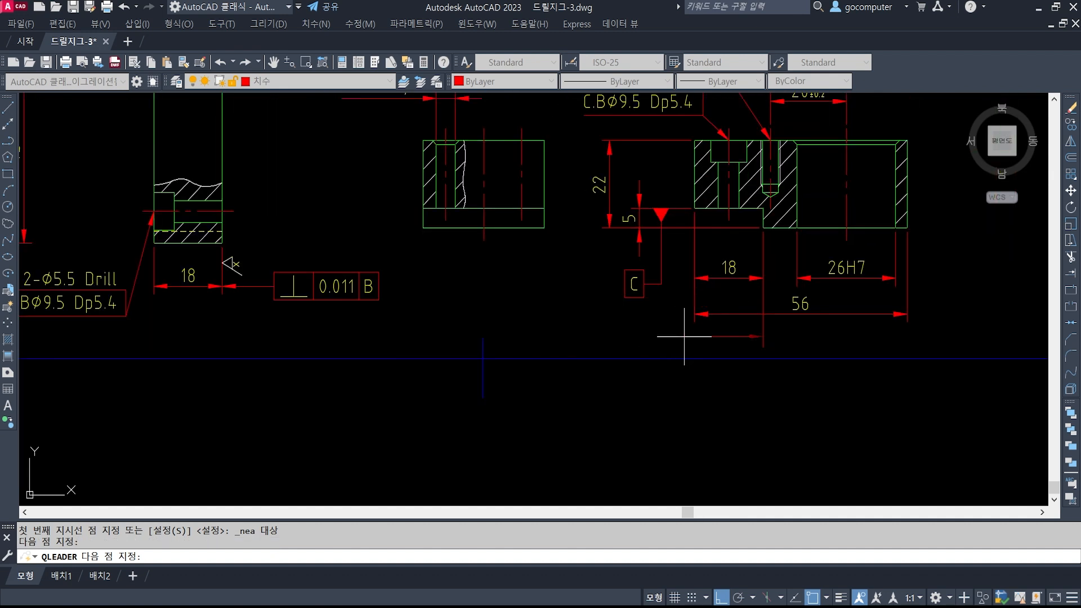
pyautogui.click(655, 338)
# Choose the perpendicularity symbol for the step face's geometric tolerance
pyautogui.click(382, 272)
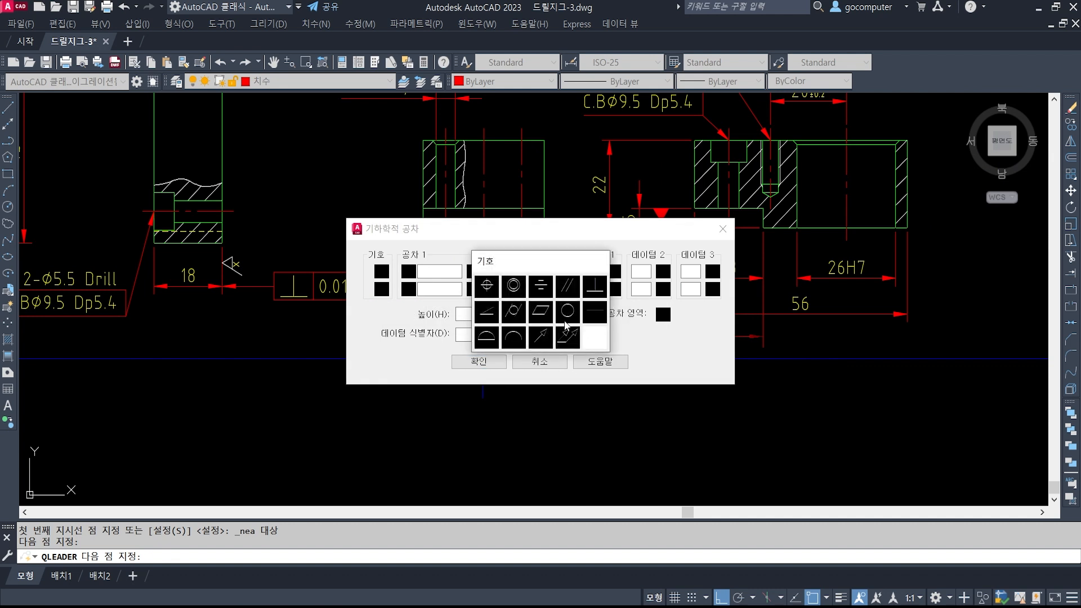
pyautogui.click(587, 292)
pyautogui.moveTo(598, 228); pyautogui.dragTo(461, 123)
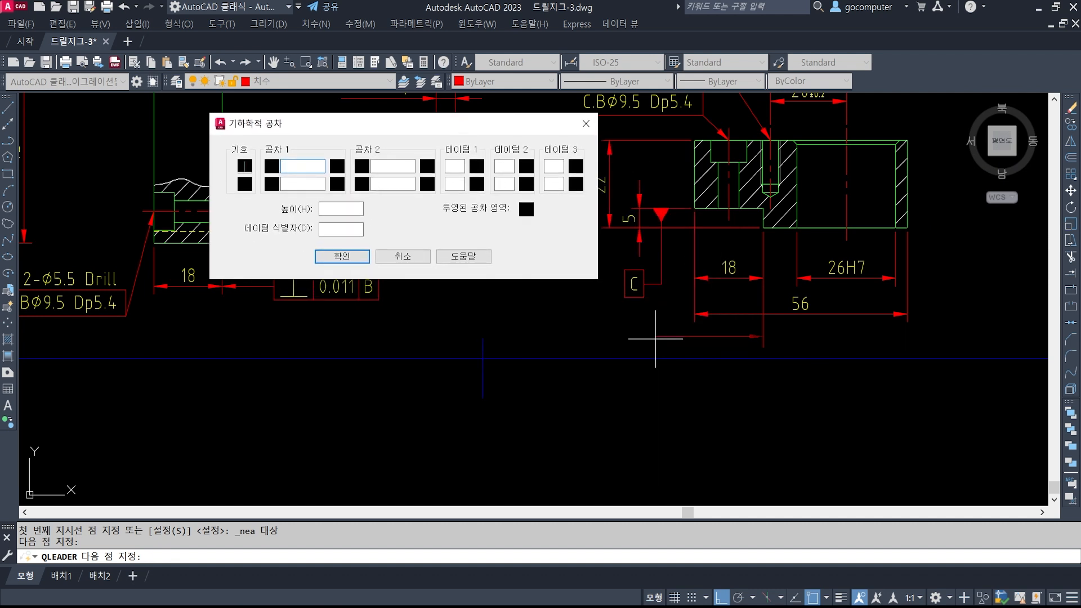
# Switch to the KS standards PDF and bring up the IT tolerance table on page 2
pyautogui.hotkey('alt', 'Tab')
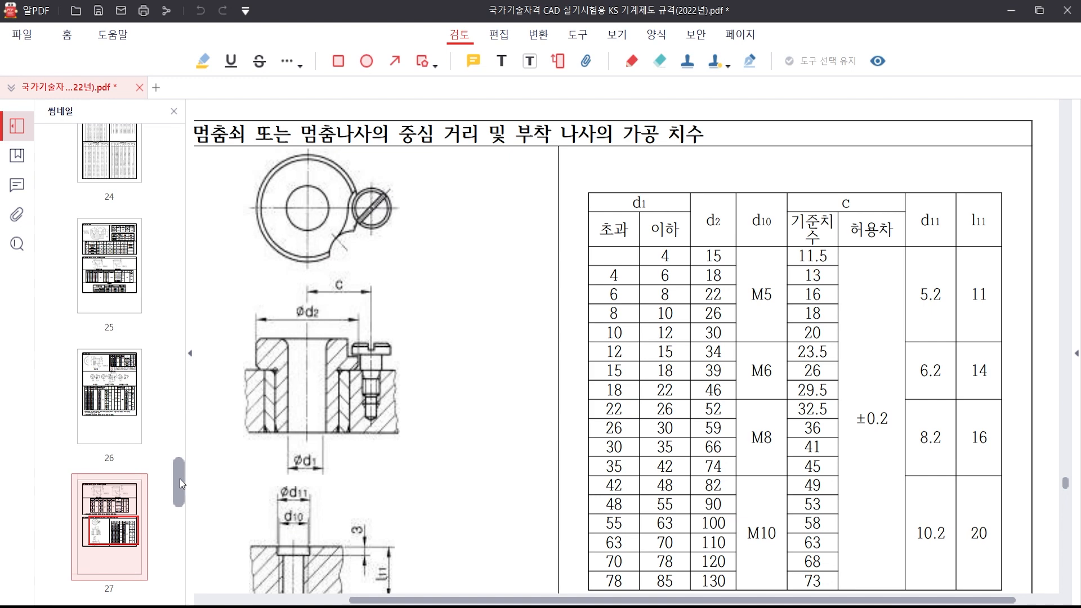
pyautogui.moveTo(180, 479); pyautogui.dragTo(179, 167)
pyautogui.scroll(3, 115, 251)
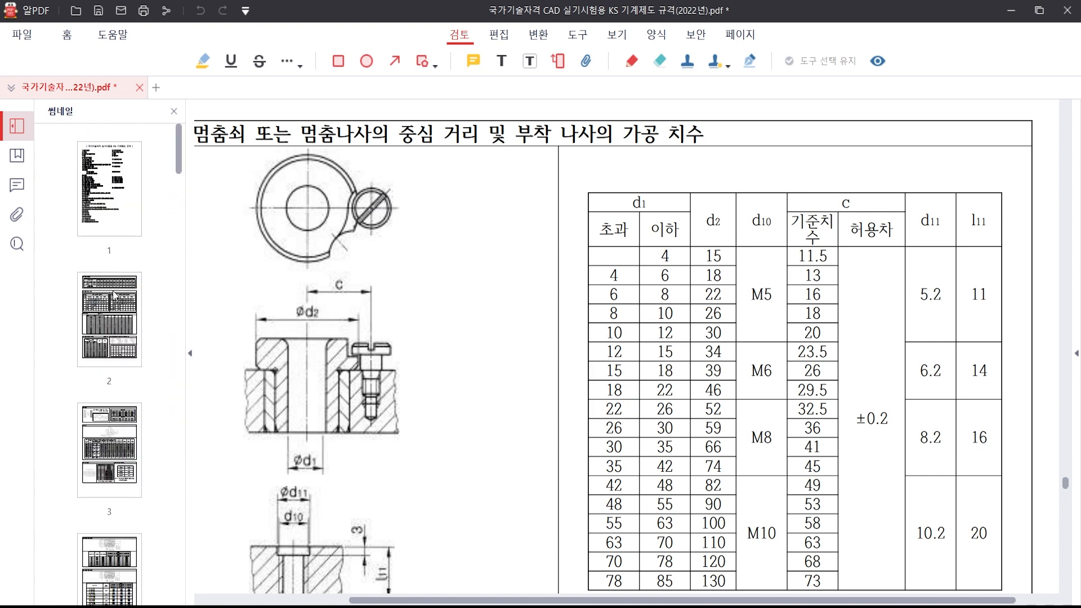
pyautogui.click(117, 340)
pyautogui.scroll(-1, 631, 327)
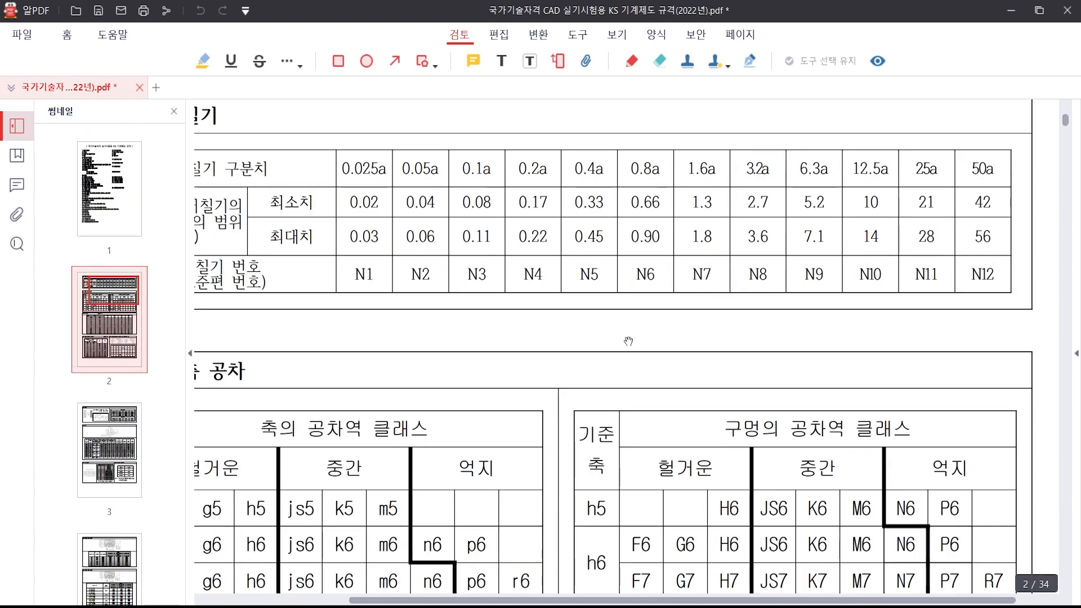
pyautogui.keyDown('ctrl'); pyautogui.scroll(-3, 628, 341); pyautogui.keyUp('ctrl')
pyautogui.scroll(-3, 648, 509)
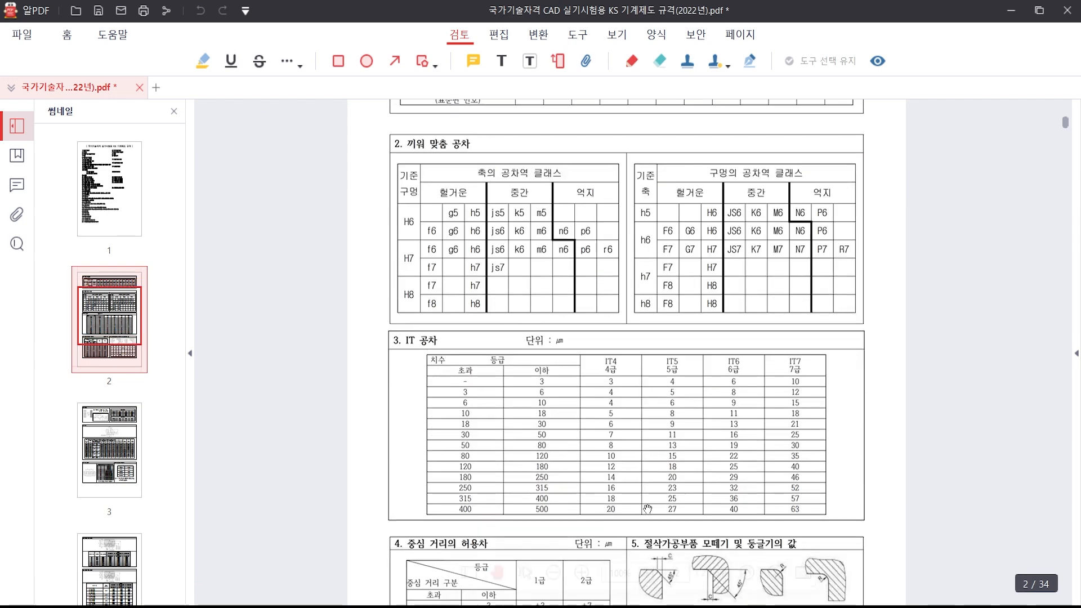
pyautogui.keyDown('ctrl'); pyautogui.scroll(1, 647, 509); pyautogui.keyUp('ctrl')
pyautogui.keyDown('ctrl'); pyautogui.scroll(1, 585, 438); pyautogui.keyUp('ctrl')
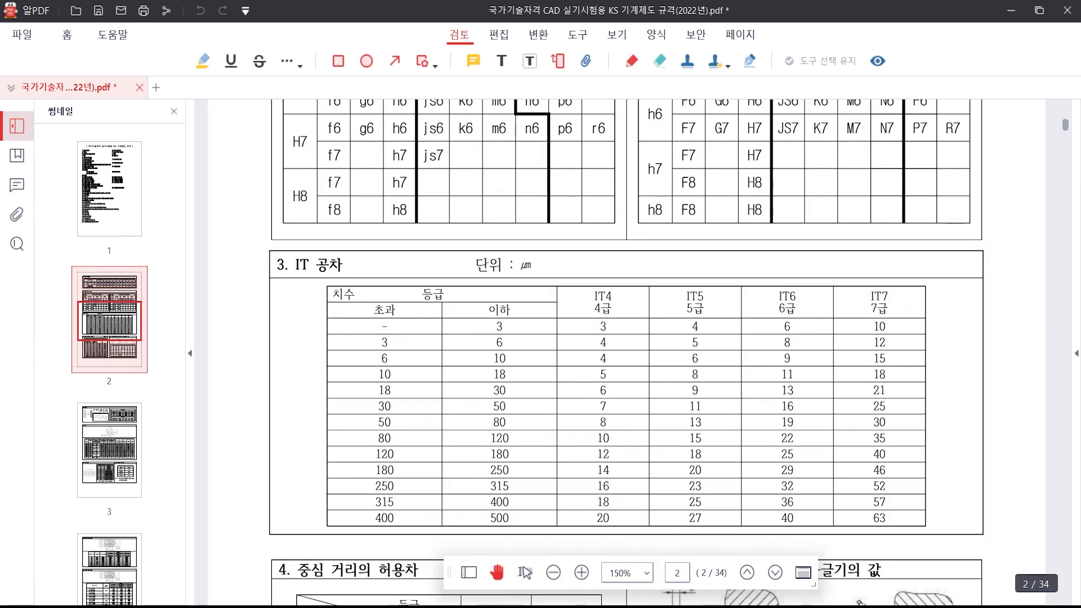
# Look up the IT5 tolerance for the over 3 to 6 size range in the IT tolerance table
pyautogui.hotkey('alt', 'Tab')
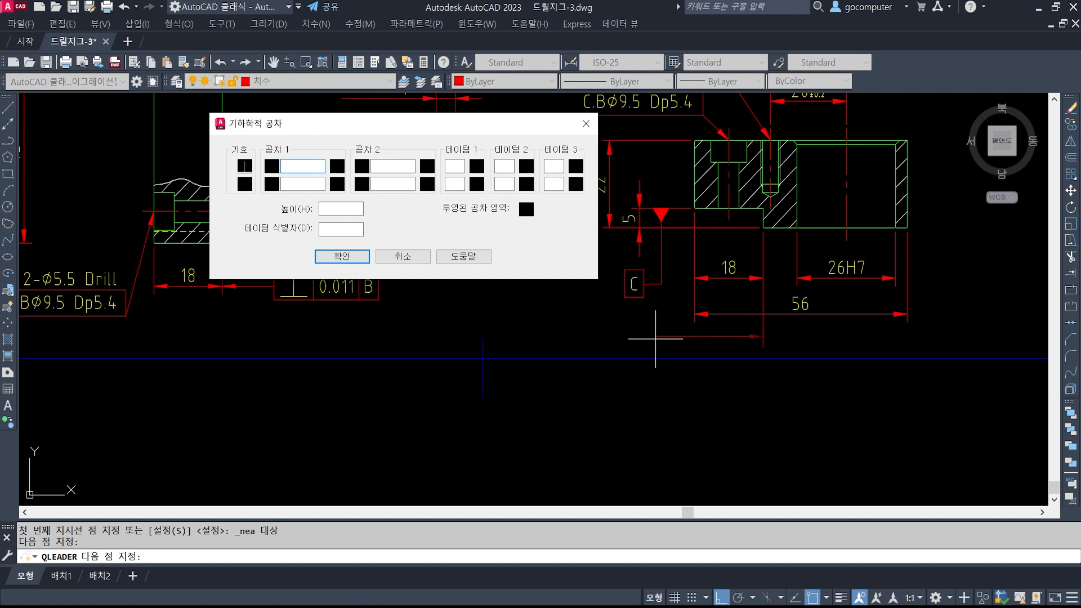
pyautogui.hotkey('alt', 'Tab')
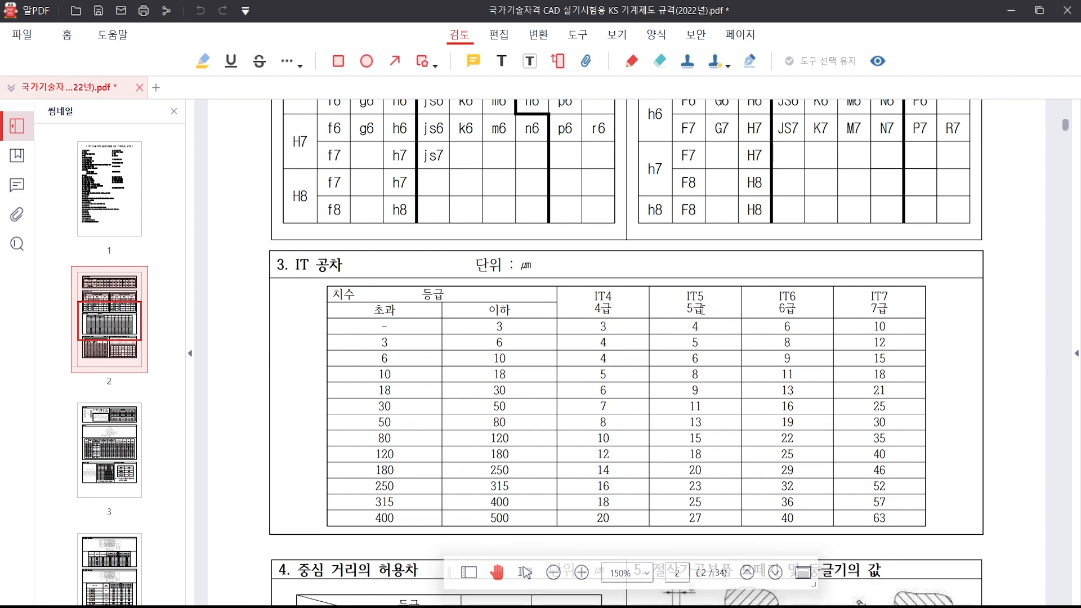
pyautogui.hotkey('ctrl', '2')
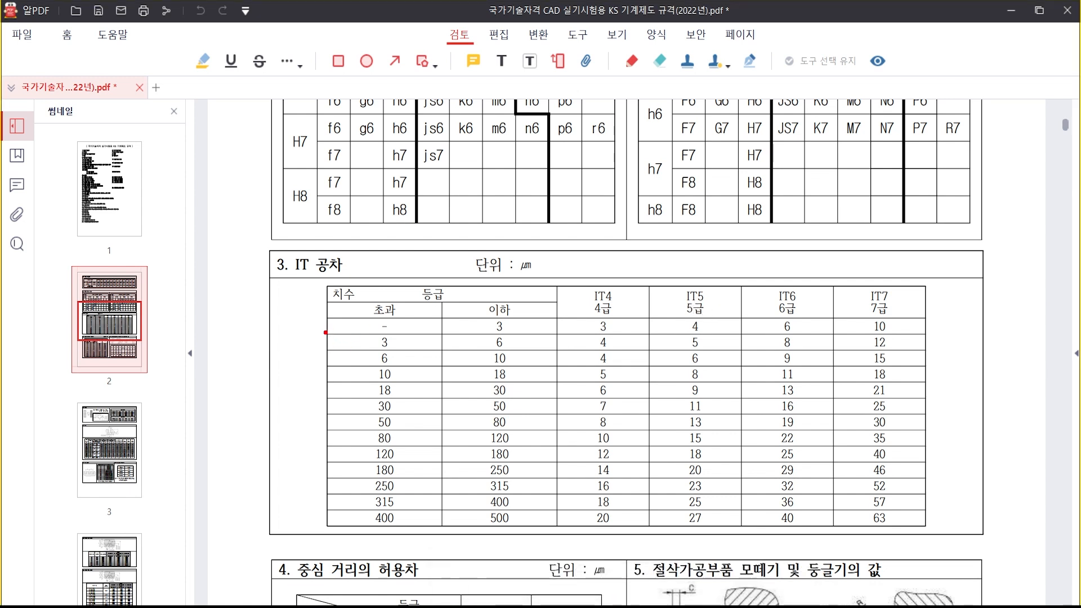
pyautogui.moveTo(325, 332); pyautogui.dragTo(558, 353)
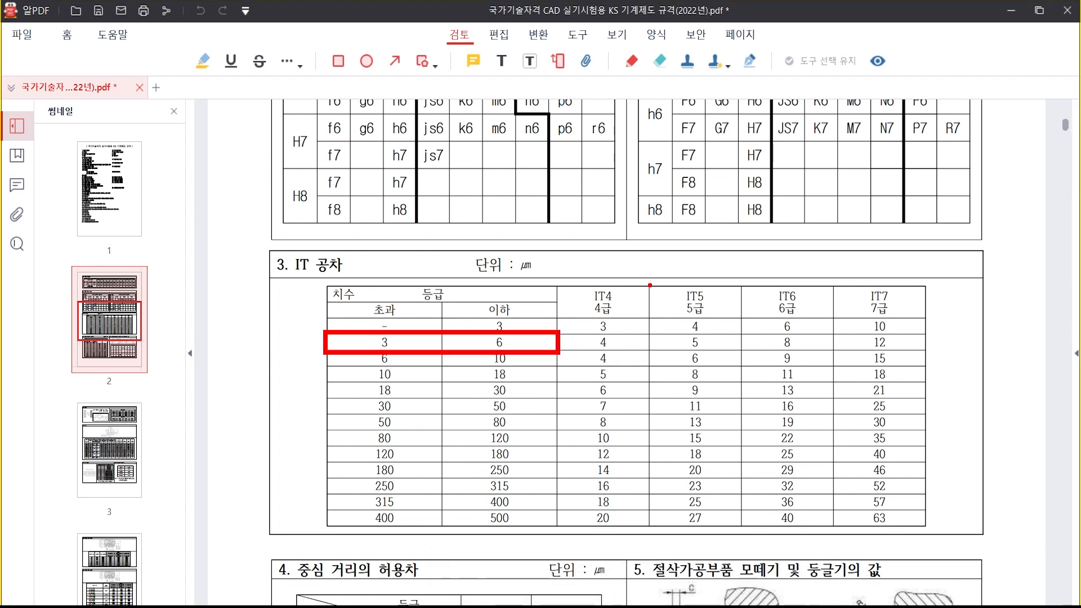
pyautogui.moveTo(650, 286); pyautogui.dragTo(743, 321)
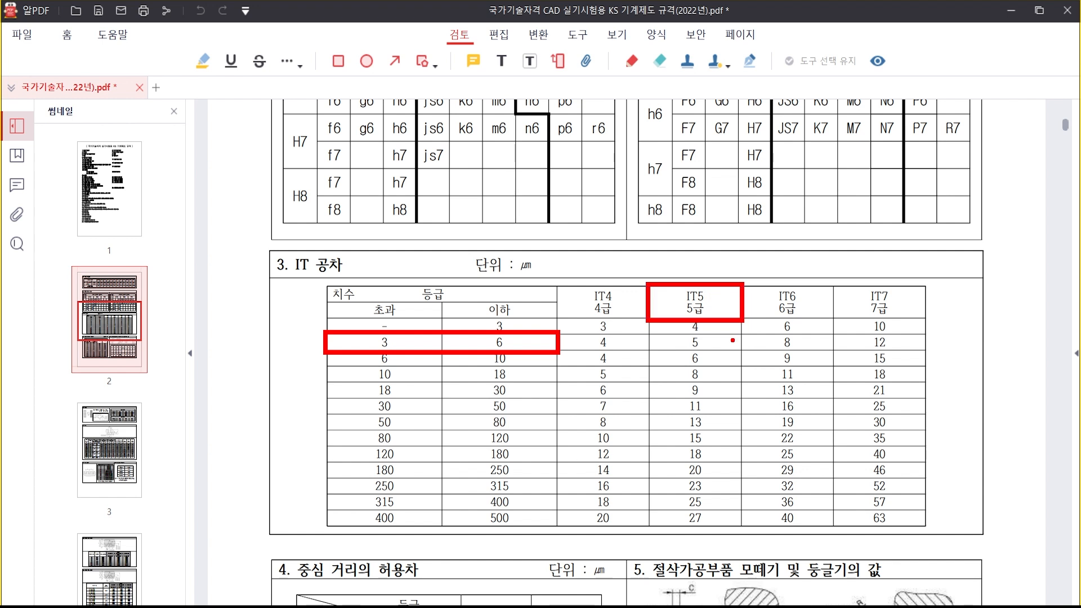
pyautogui.moveTo(562, 346); pyautogui.dragTo(669, 346)
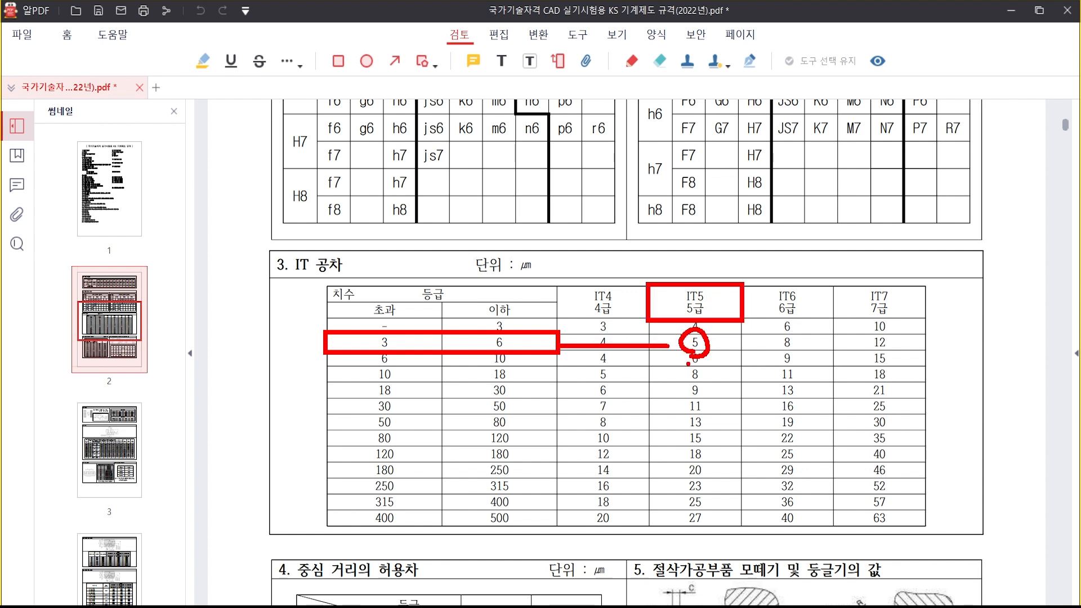
pyautogui.press('Escape')
# Switch back to AutoCAD and complete the step face's perpendicularity frame with tolerance 0.005 and datum C
pyautogui.click(582, 597)
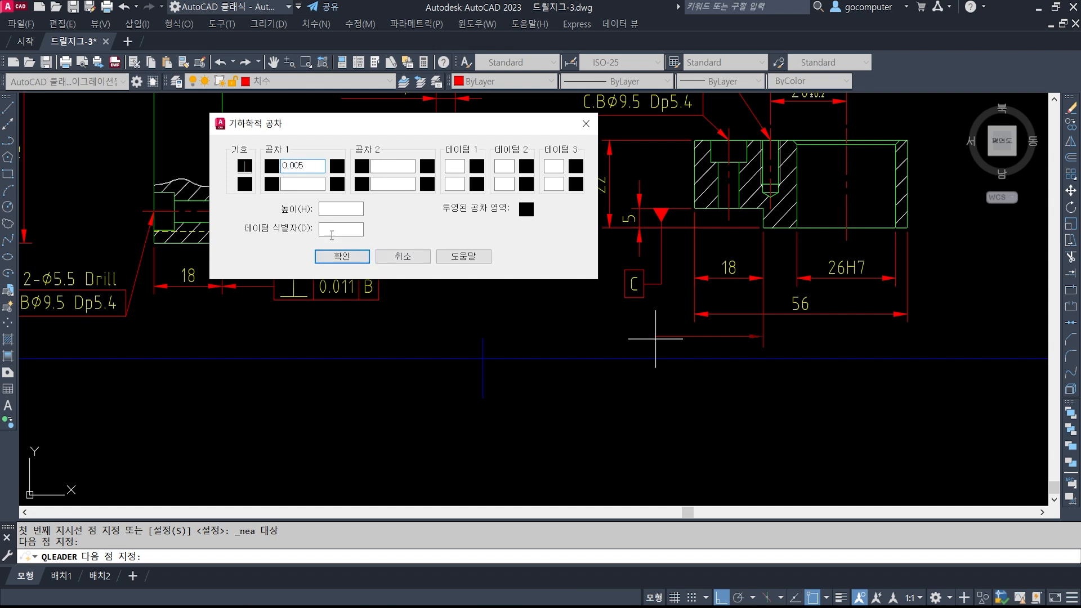
pyautogui.click(453, 165)
pyautogui.click(343, 256)
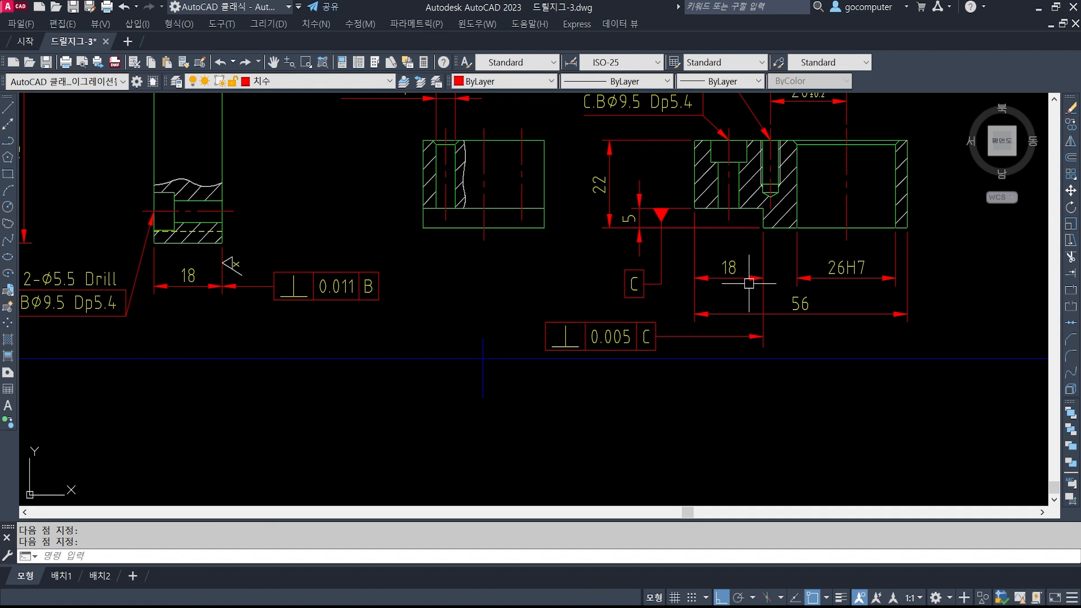
# Draw a horizontal tolerance leader outward from the 26H7 dimension's arrow end at the bore's outer side
pyautogui.moveTo(850, 277); pyautogui.dragTo(769, 310, button='middle')
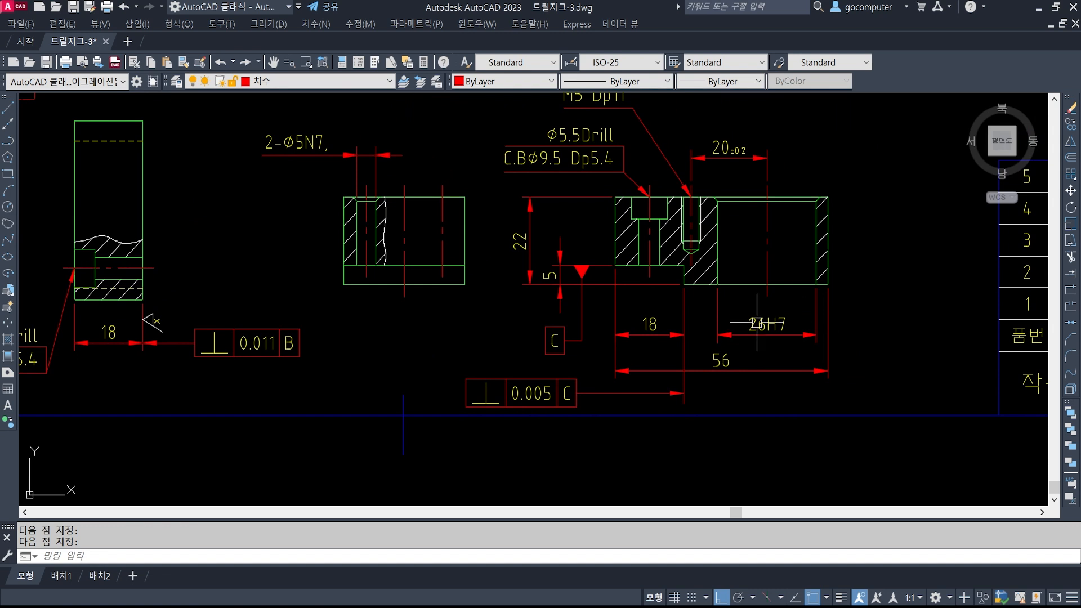
pyautogui.moveTo(839, 336); pyautogui.dragTo(765, 333, button='middle')
pyautogui.write('le')
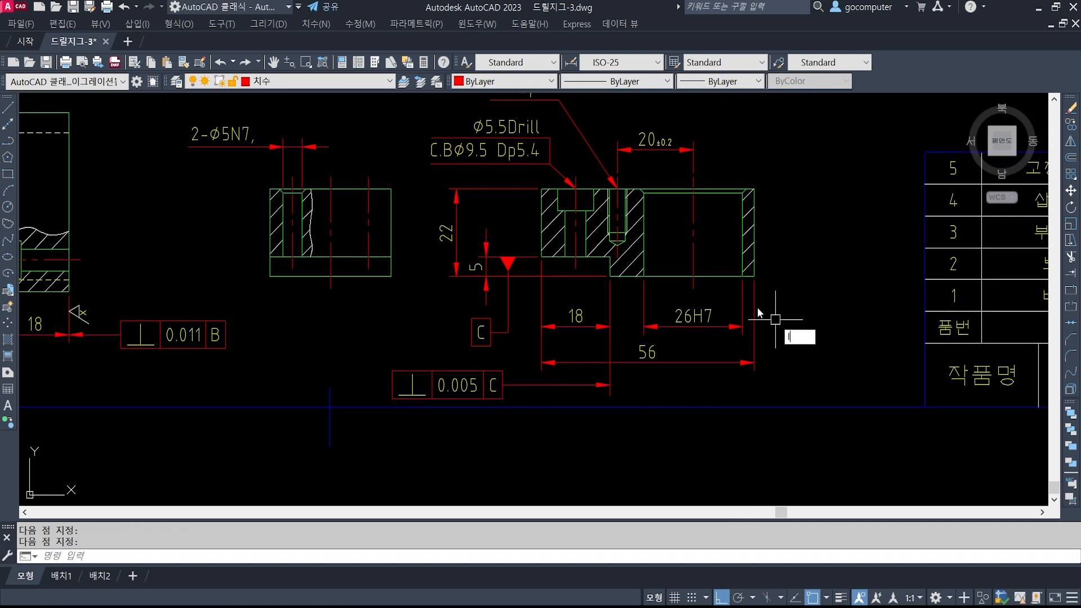
pyautogui.press('Return')
pyautogui.click(743, 326)
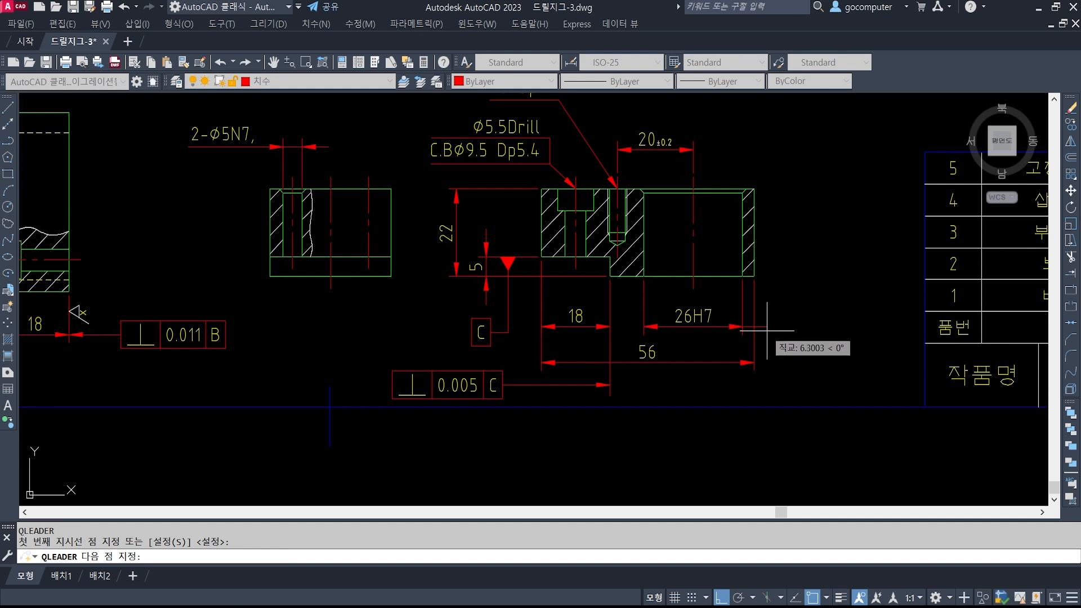
pyautogui.click(767, 331)
pyautogui.click(779, 334)
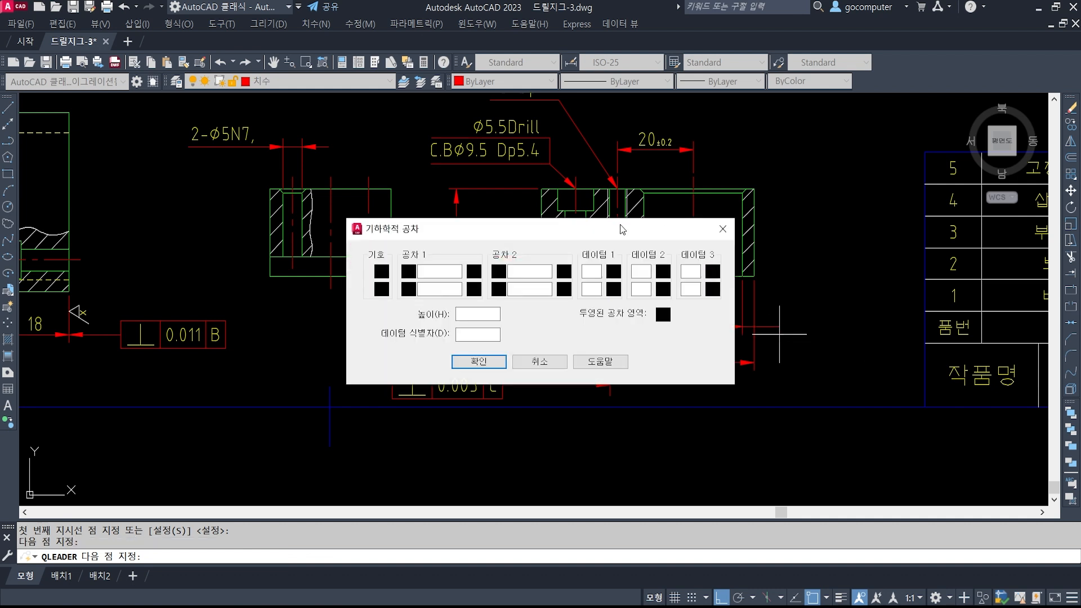
# Choose the perpendicularity symbol and a diameter sign for the 26H7 bore's first tolerance
pyautogui.moveTo(623, 230); pyautogui.dragTo(416, 107)
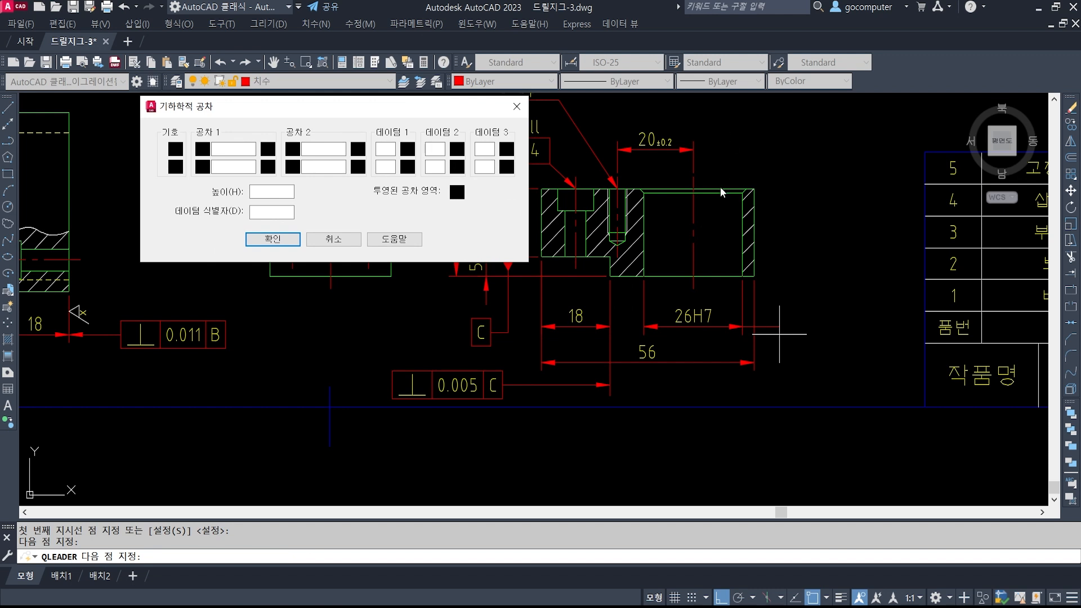
pyautogui.click(175, 150)
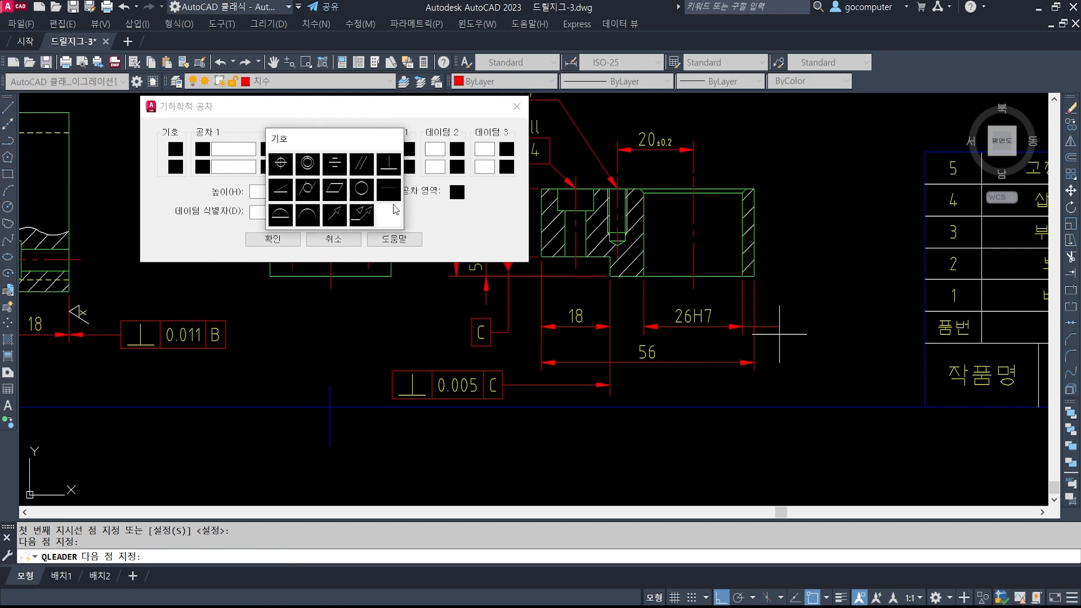
pyautogui.click(393, 168)
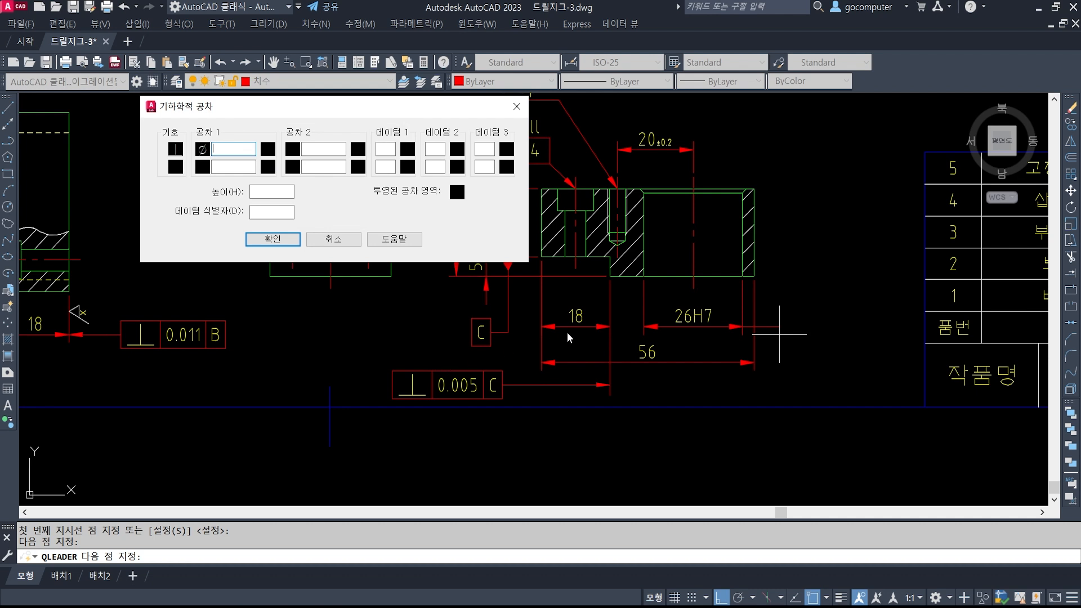
pyautogui.moveTo(411, 119); pyautogui.dragTo(540, 120)
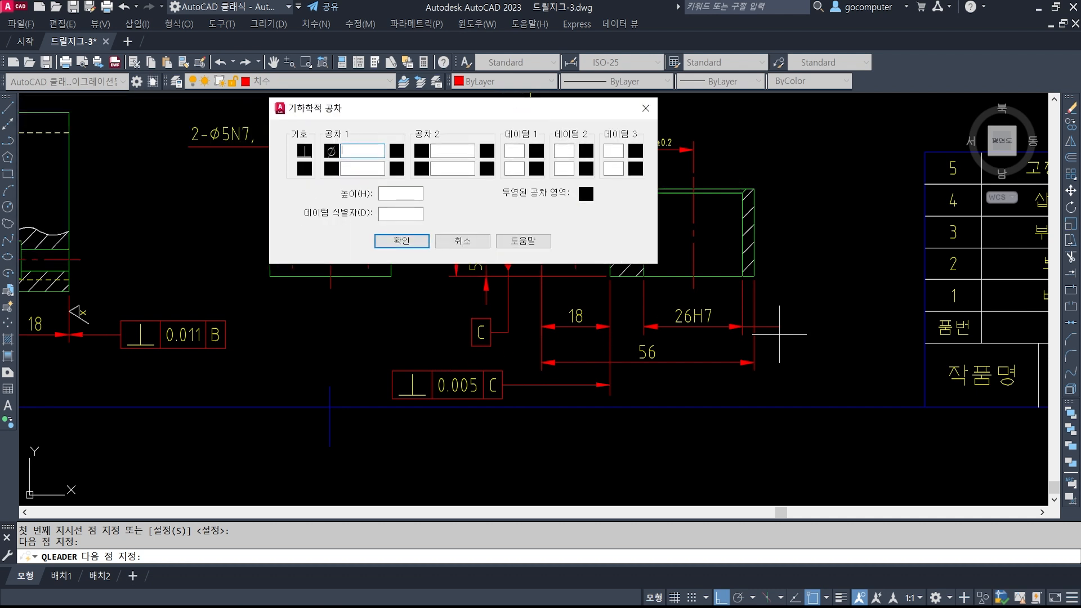
# Switch to the KS standards PDF and look up the IT5 tolerance for the over 18 to 30 size range
pyautogui.moveTo(739, 607)
pyautogui.click(739, 555)
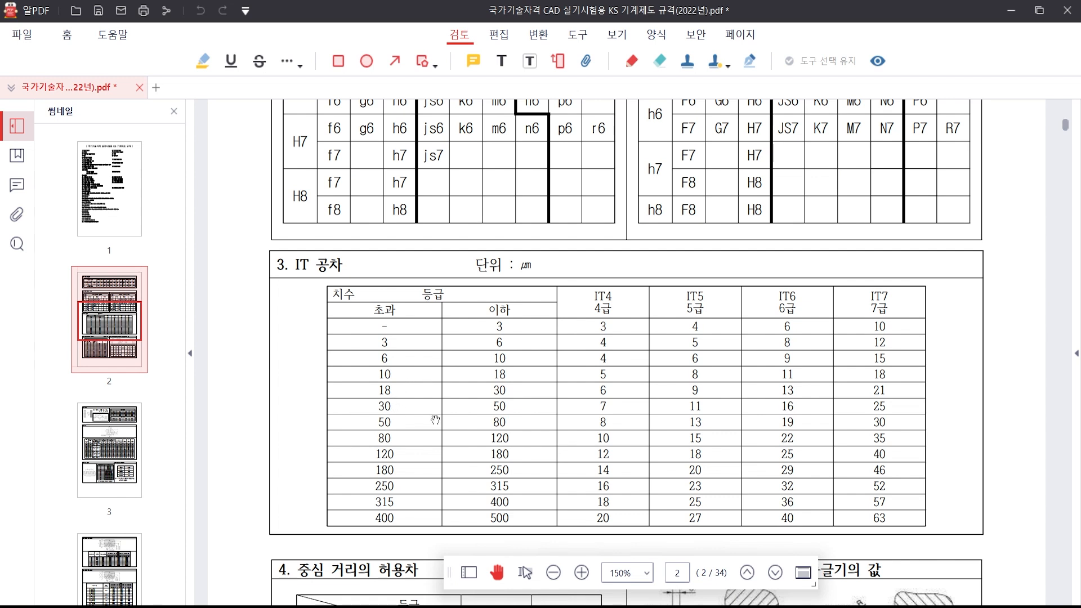
pyautogui.hotkey('ctrl', '2')
pyautogui.moveTo(403, 390); pyautogui.dragTo(670, 390)
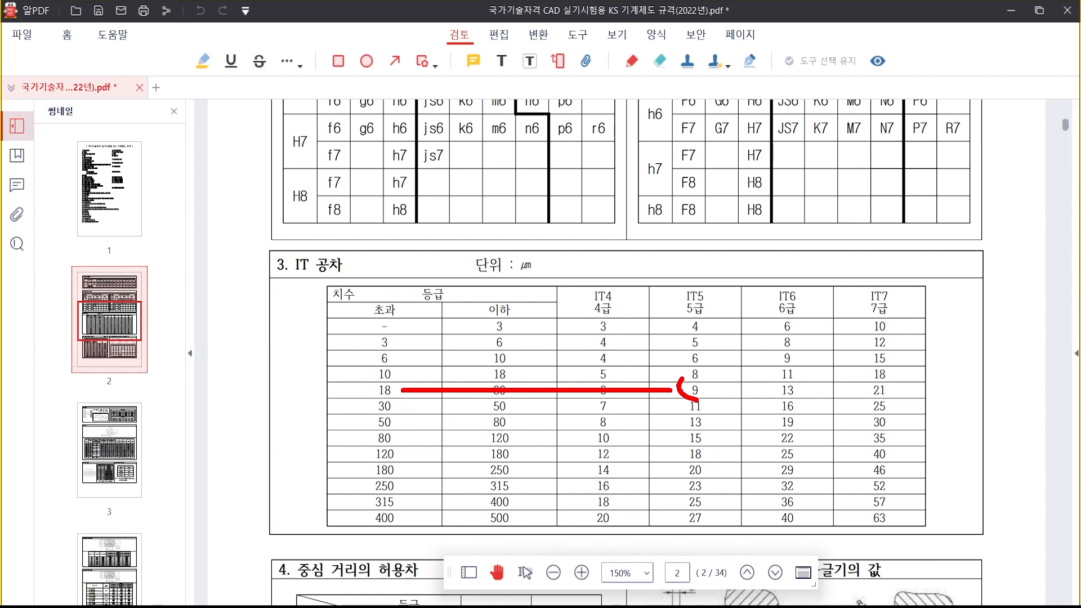
pyautogui.press('Escape')
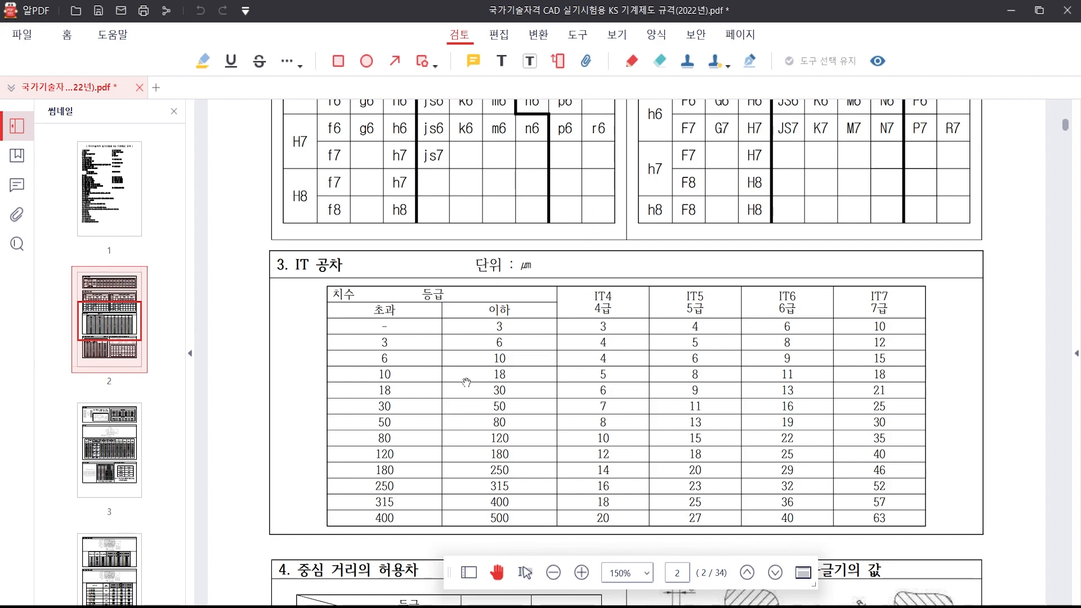
# Switch back to AutoCAD and complete the 26H7 bore's perpendicularity frame with diameter tolerance 0.009 and datum C
pyautogui.click(596, 590)
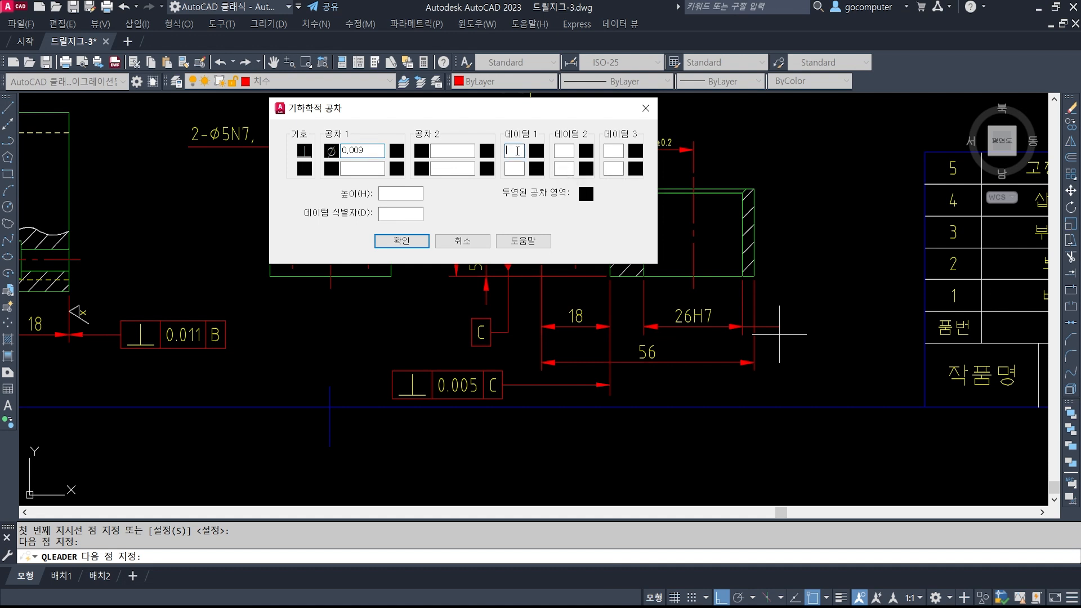
pyautogui.click(401, 241)
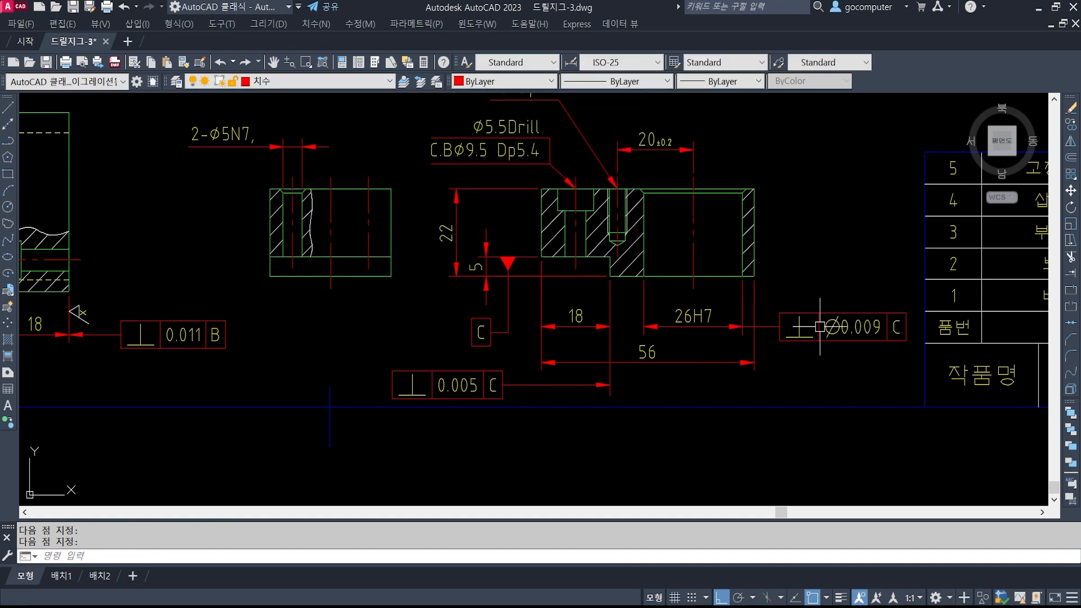
# Stretch the 26H7 bore's perpendicularity frame and leader end about 0.6 mm horizontally away from the dimension
pyautogui.scroll(2, 809, 316)
pyautogui.moveTo(840, 350); pyautogui.dragTo(630, 322, button='middle')
pyautogui.write('s')
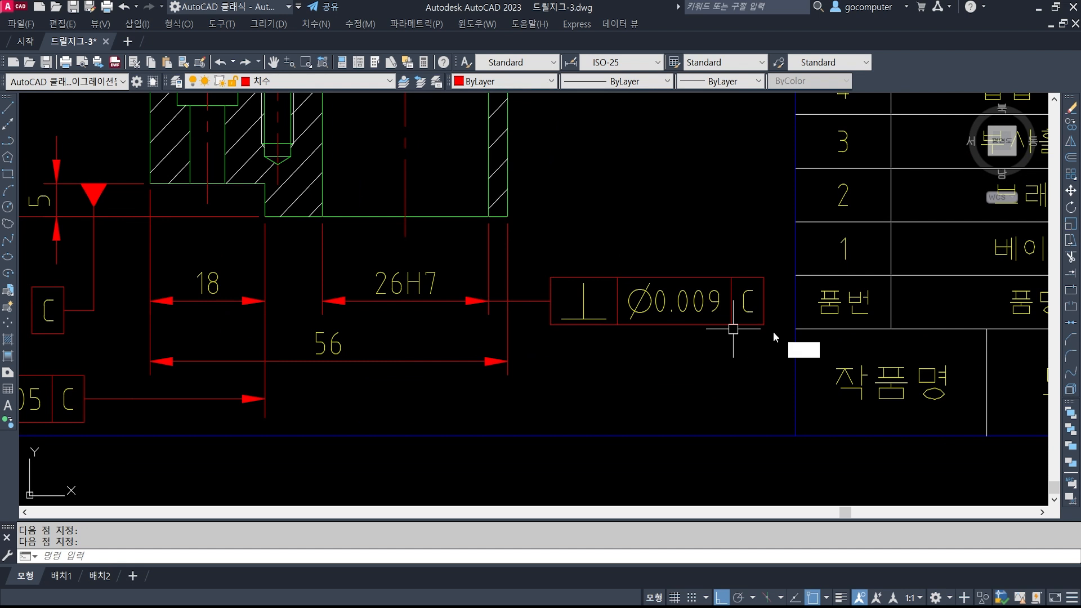
pyautogui.press('Return')
pyautogui.click(773, 353)
pyautogui.press('Return')
pyautogui.click(534, 192)
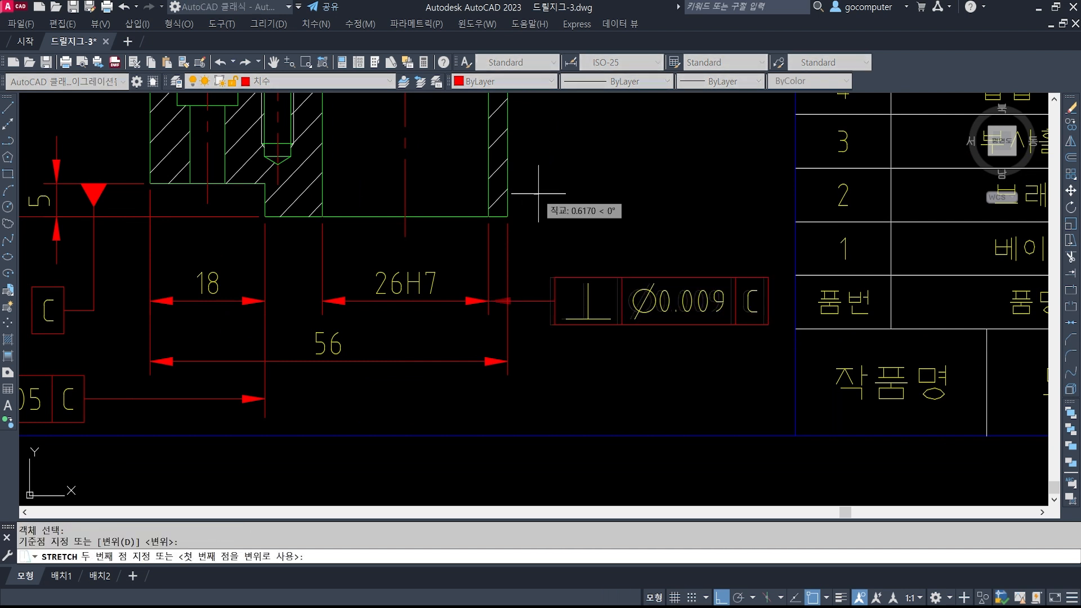
pyautogui.press('Escape')
pyautogui.press('Escape')
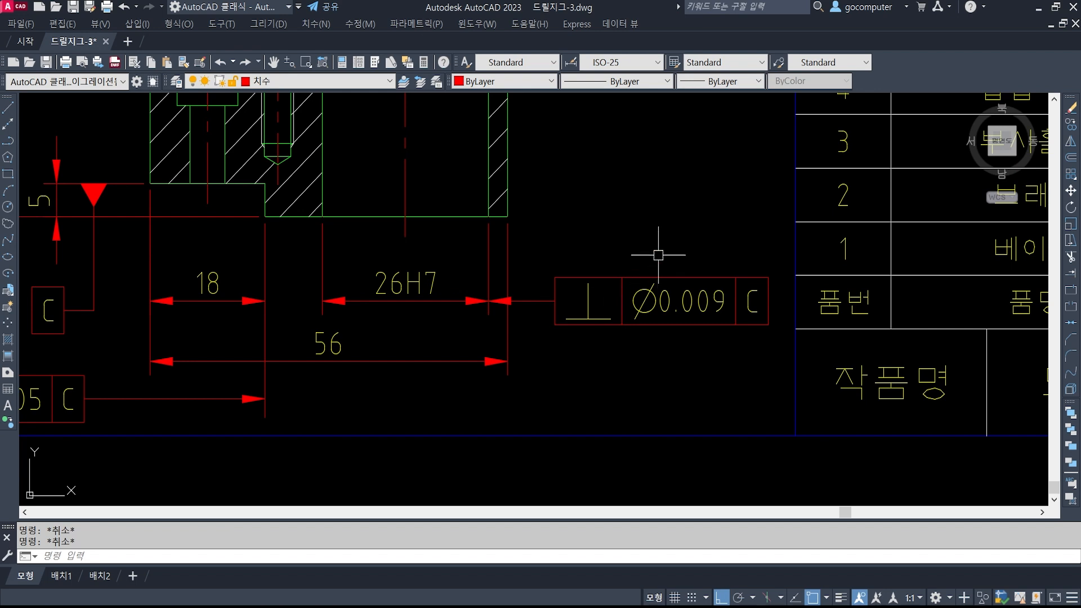
# Draw a tolerance leader from the upper arrow end of the plan view's 32g6 dimension, going up and then horizontally away from the part
pyautogui.scroll(-3, 644, 306)
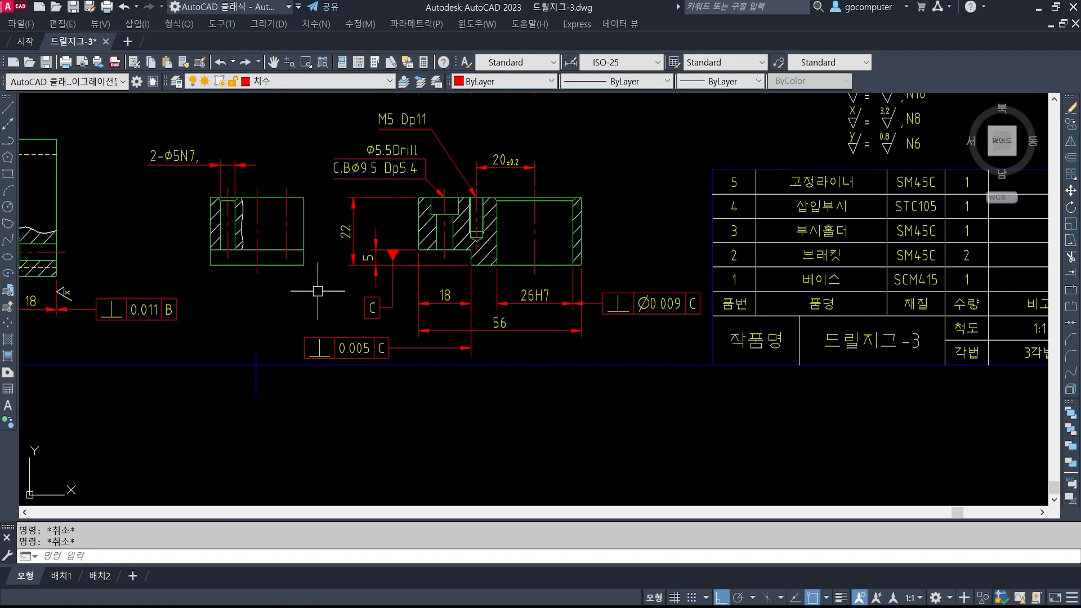
pyautogui.scroll(-5, 318, 291)
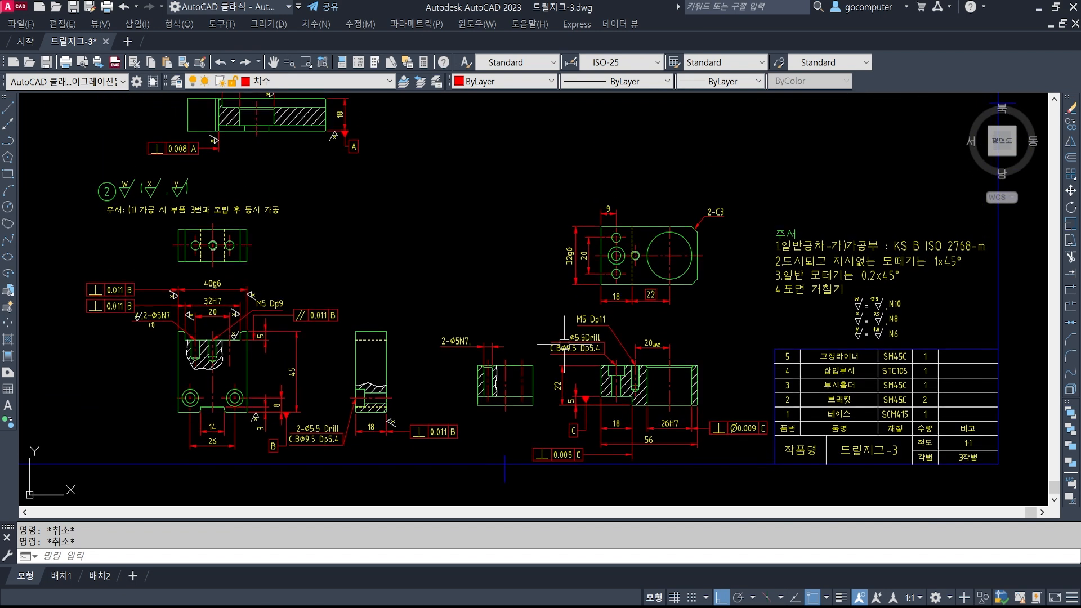
pyautogui.scroll(4, 566, 290)
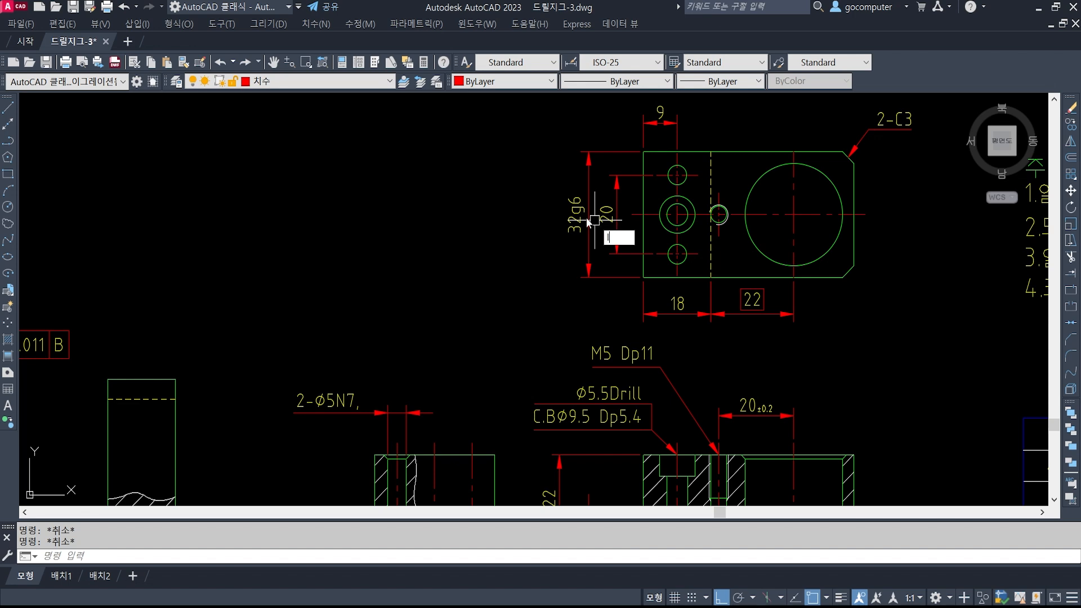
pyautogui.write('le')
pyautogui.press('Return')
pyautogui.scroll(-3, 585, 236)
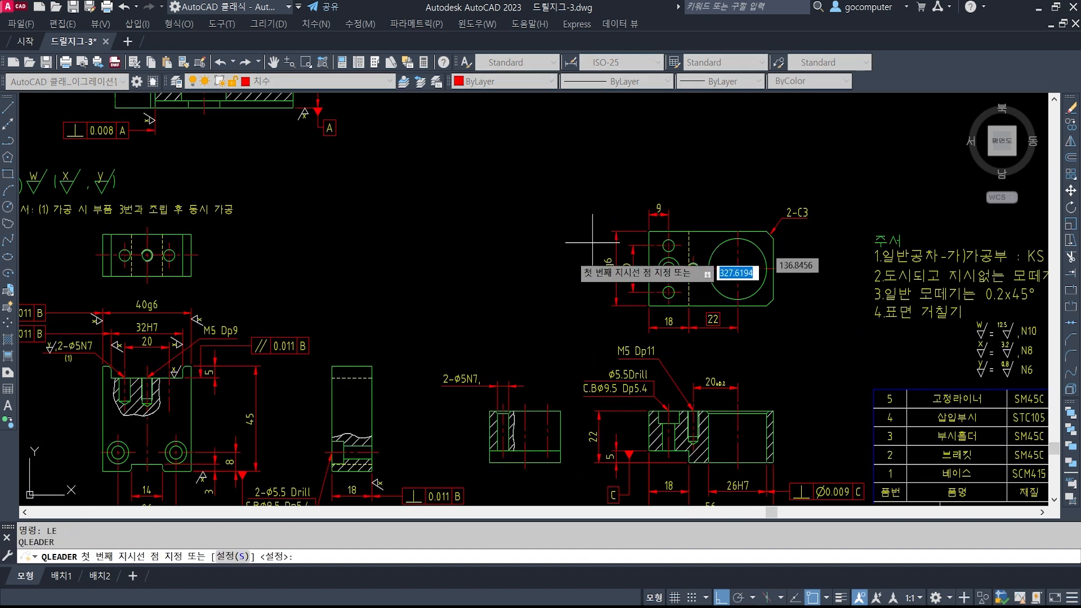
pyautogui.moveTo(559, 248)
pyautogui.mouseDown(button='middle')
pyautogui.moveTo(622, 205)
pyautogui.moveTo(656, 149)
pyautogui.mouseUp(button='middle')
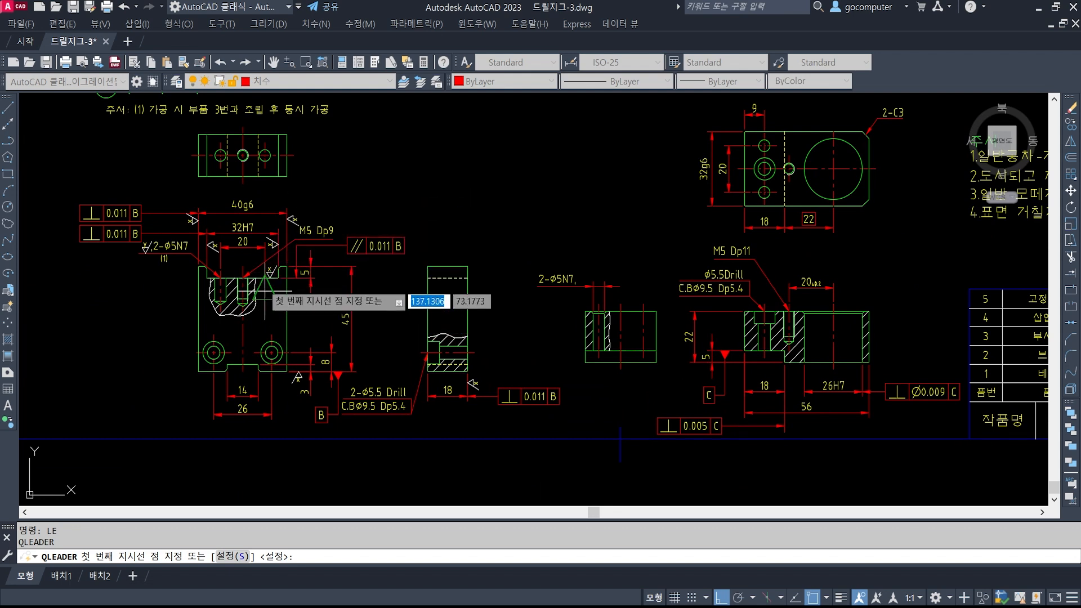
pyautogui.moveTo(685, 188); pyautogui.dragTo(516, 329, button='middle')
pyautogui.scroll(3, 525, 284)
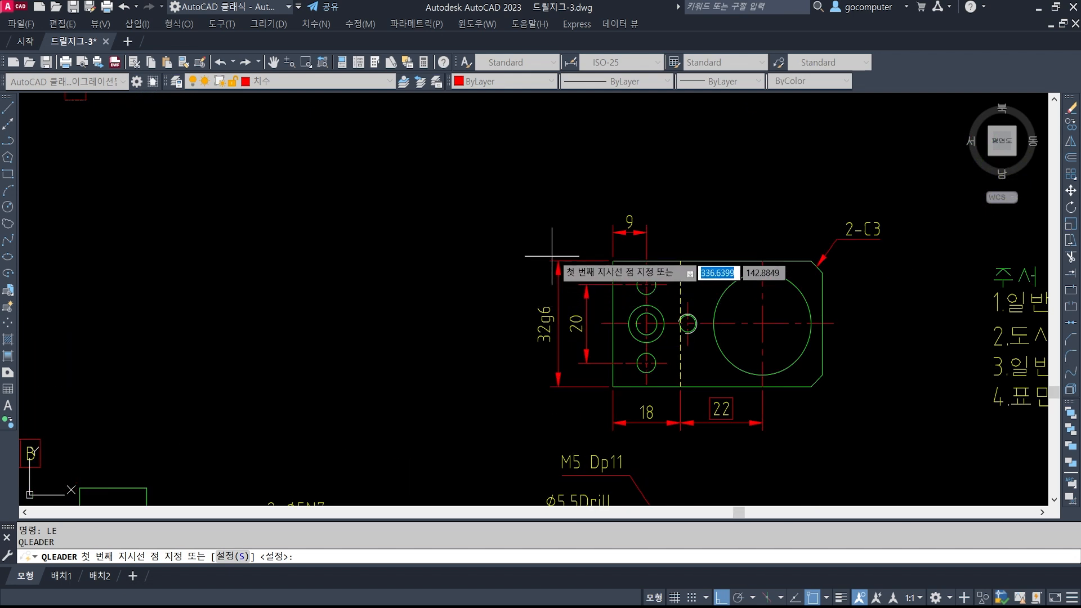
pyautogui.click(557, 232)
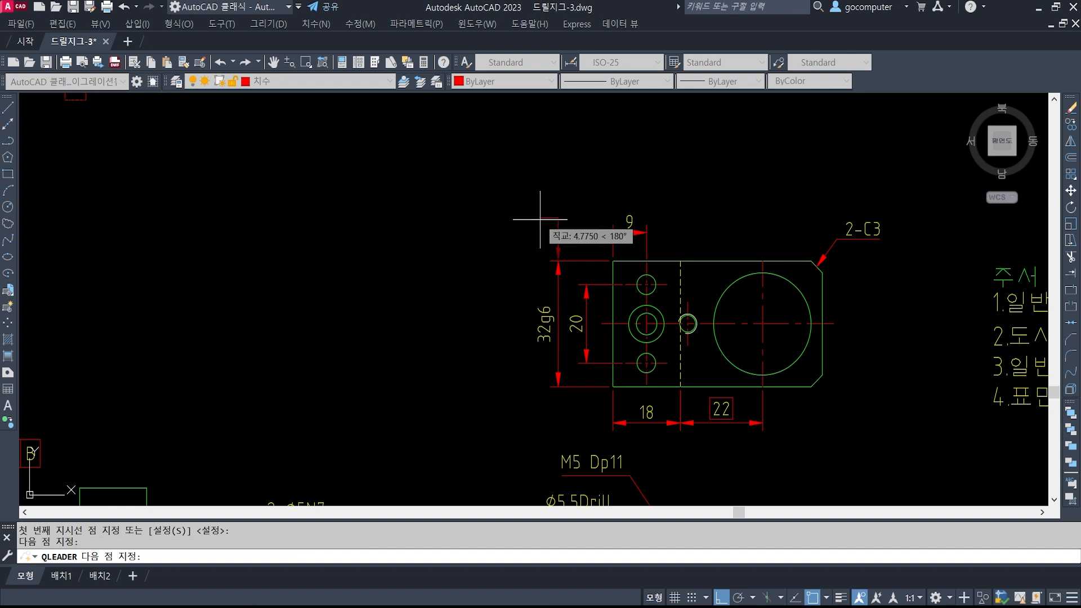
pyautogui.click(541, 219)
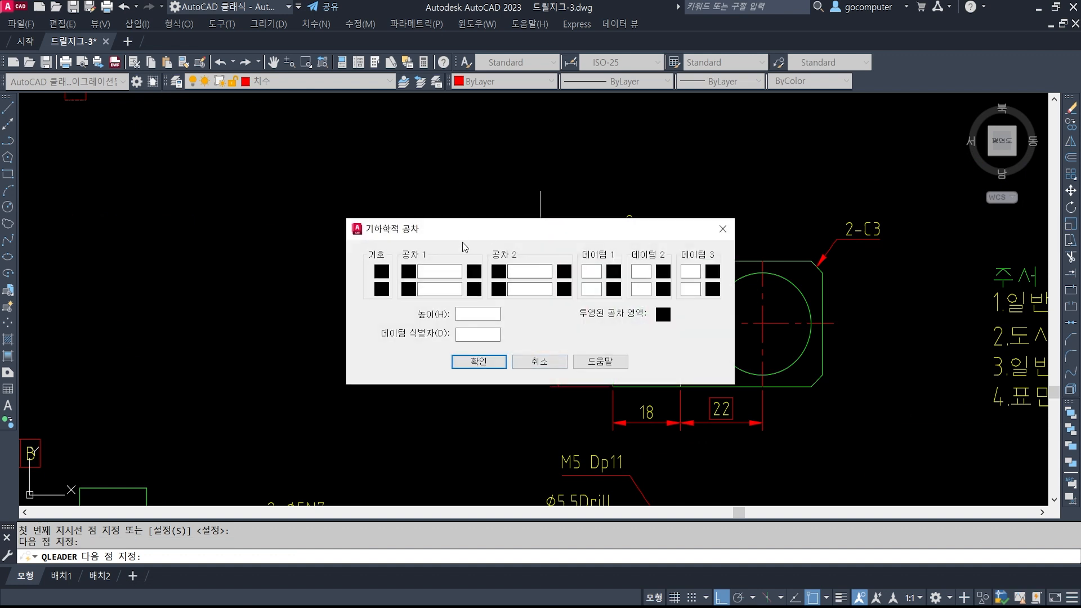
# Fill in the 32g6 width's tolerance frame with the perpendicularity symbol, tolerance 0.009 and datum C
pyautogui.moveTo(462, 221); pyautogui.dragTo(327, 93)
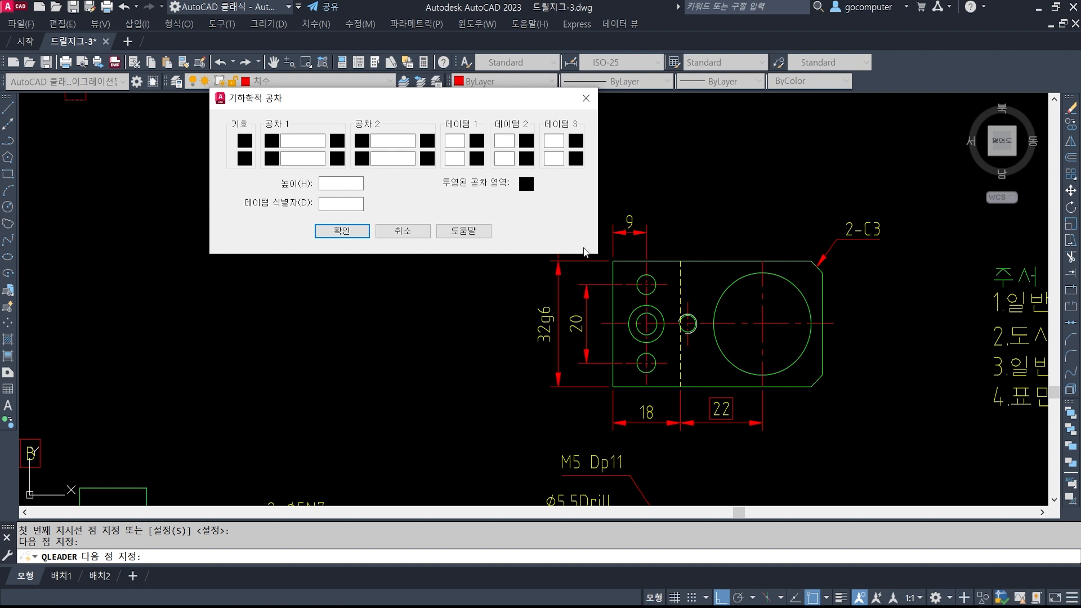
pyautogui.click(245, 141)
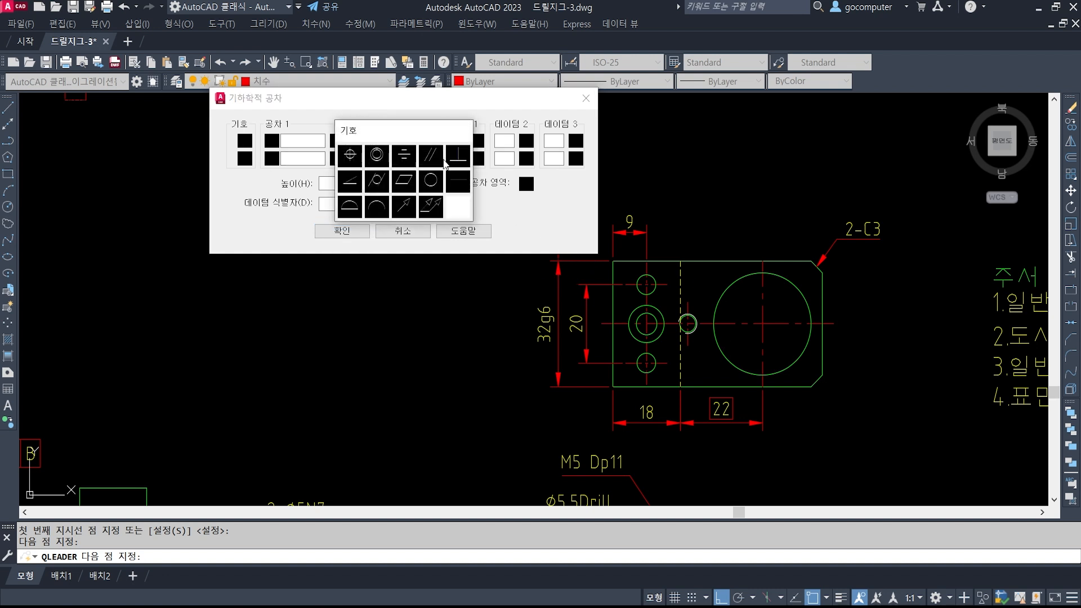
pyautogui.click(456, 157)
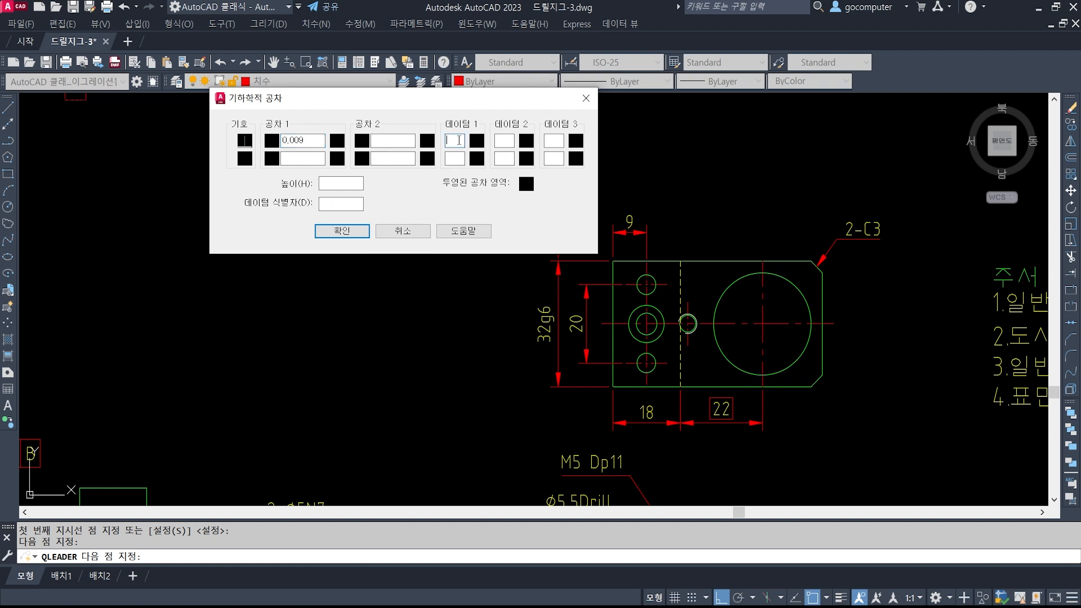
pyautogui.click(342, 231)
pyautogui.scroll(-1, 387, 233)
pyautogui.moveTo(465, 317); pyautogui.dragTo(415, 238, button='middle')
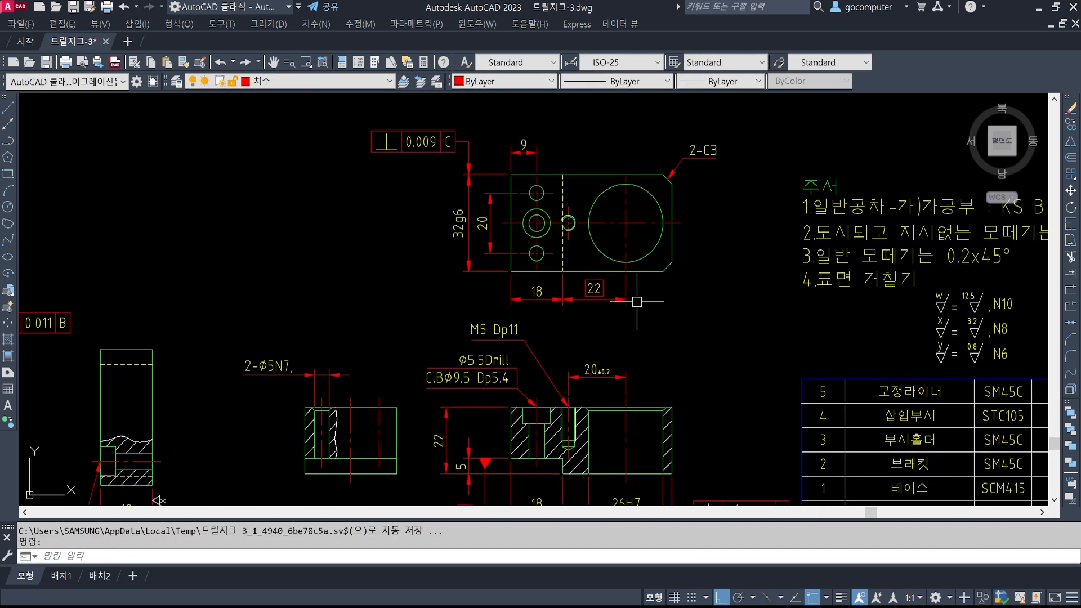
# Examine the bushing holder's 32g6 side faces against the bracket's mating 32H7 slot and review the holder's tolerance frames
pyautogui.moveTo(586, 341); pyautogui.dragTo(580, 327, button='middle')
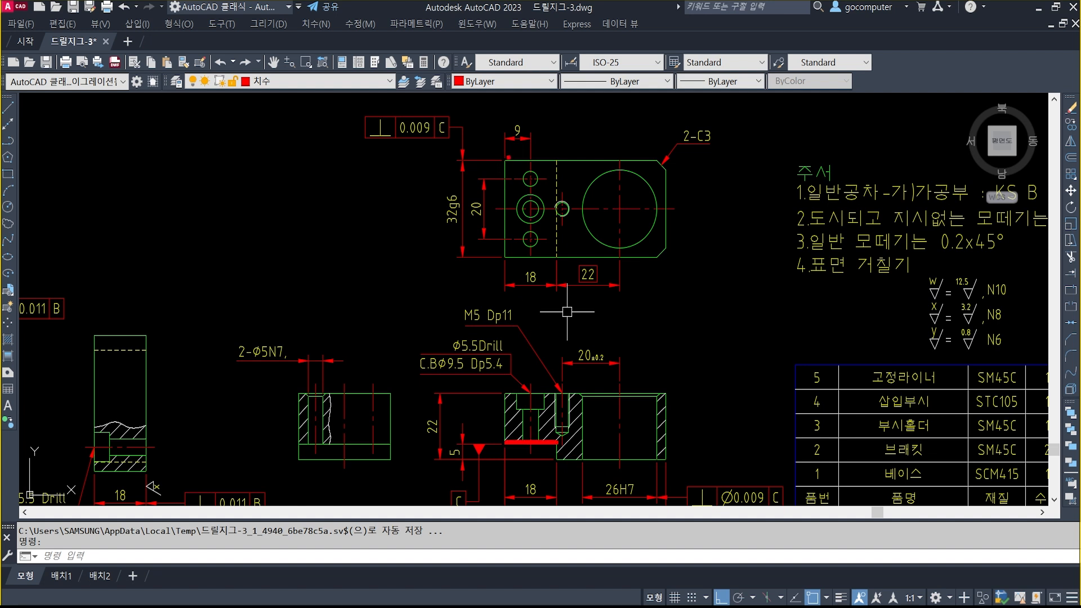
pyautogui.keyDown('shift'); pyautogui.moveTo(566, 159); pyautogui.dragTo(566, 159); pyautogui.keyUp('shift')
pyautogui.keyDown('shift'); pyautogui.moveTo(500, 257); pyautogui.dragTo(573, 257); pyautogui.keyUp('shift')
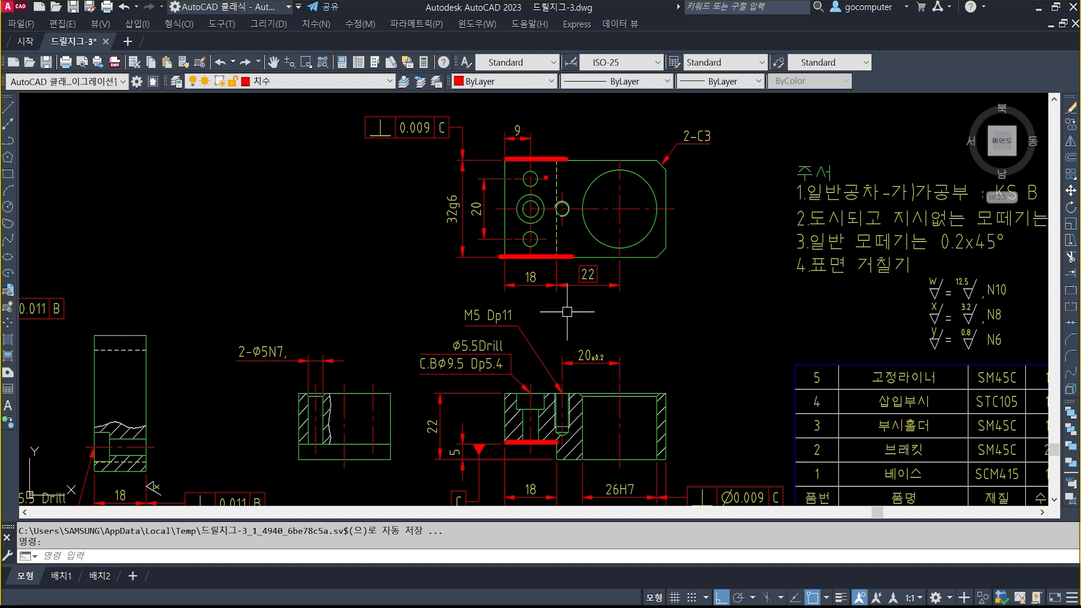
pyautogui.moveTo(524, 179); pyautogui.dragTo(524, 262)
pyautogui.moveTo(552, 188); pyautogui.dragTo(538, 208)
pyautogui.moveTo(496, 157); pyautogui.dragTo(612, 156)
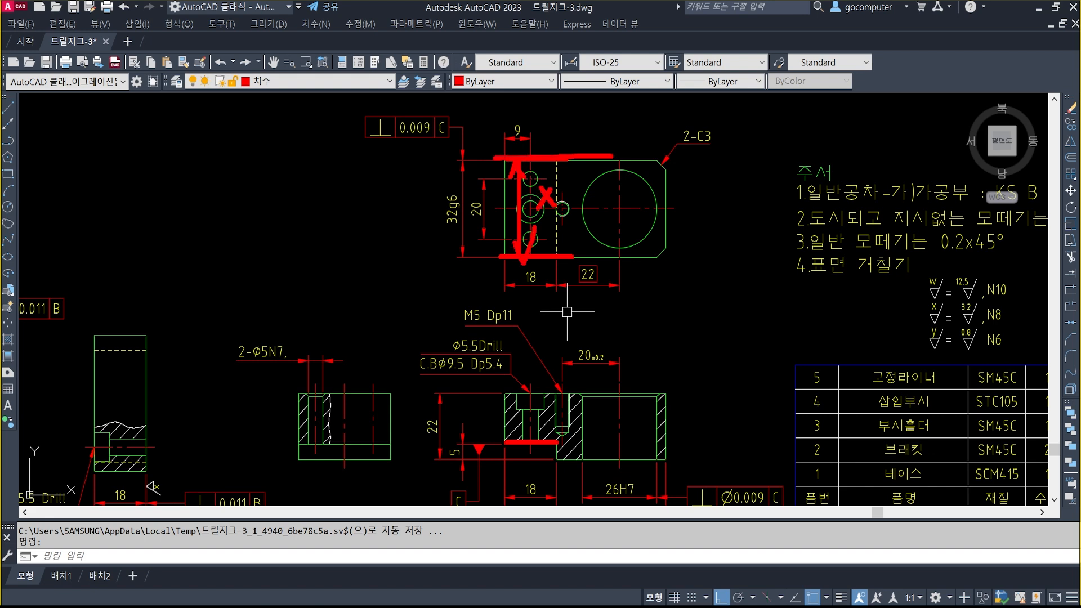
pyautogui.press('Escape')
pyautogui.moveTo(239, 380); pyautogui.dragTo(604, 362, button='middle')
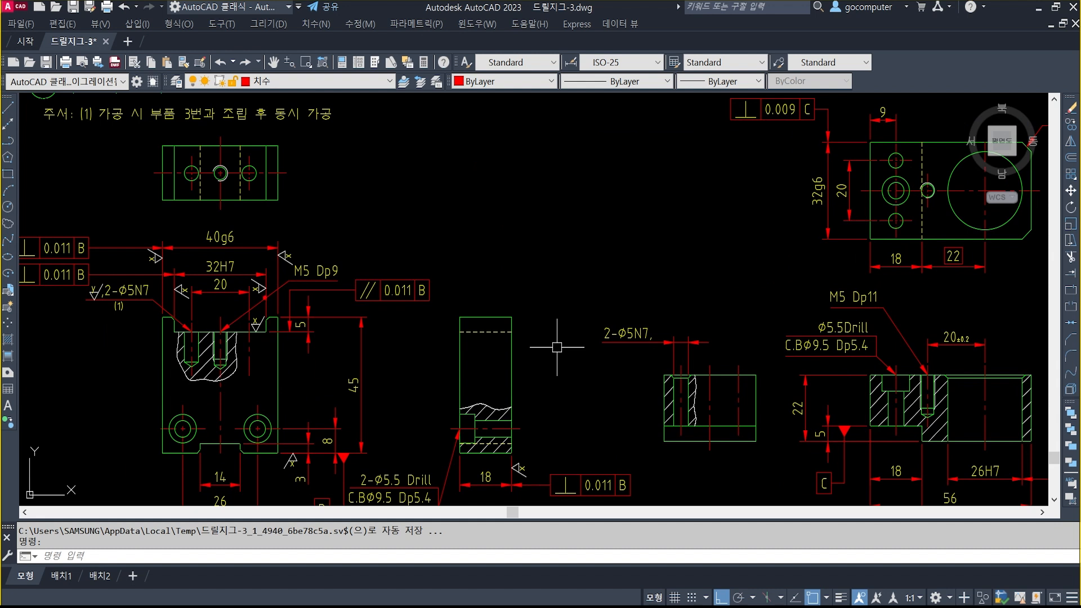
pyautogui.moveTo(265, 297); pyautogui.dragTo(264, 335)
pyautogui.moveTo(179, 294); pyautogui.dragTo(172, 333)
pyautogui.moveTo(262, 315); pyautogui.dragTo(294, 297)
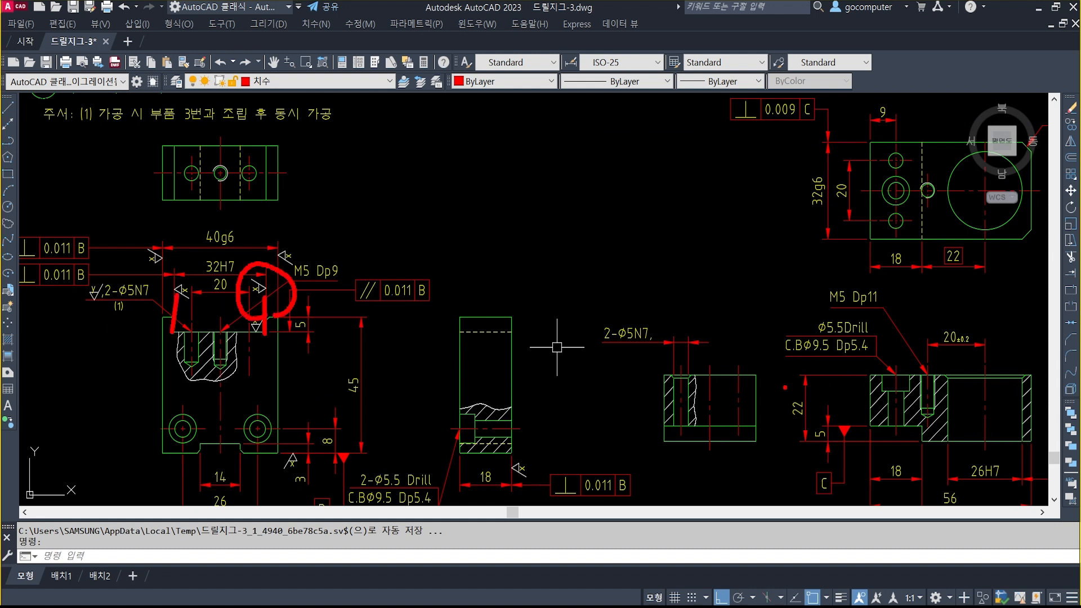
pyautogui.moveTo(756, 370); pyautogui.dragTo(756, 447)
pyautogui.moveTo(665, 374); pyautogui.dragTo(665, 450)
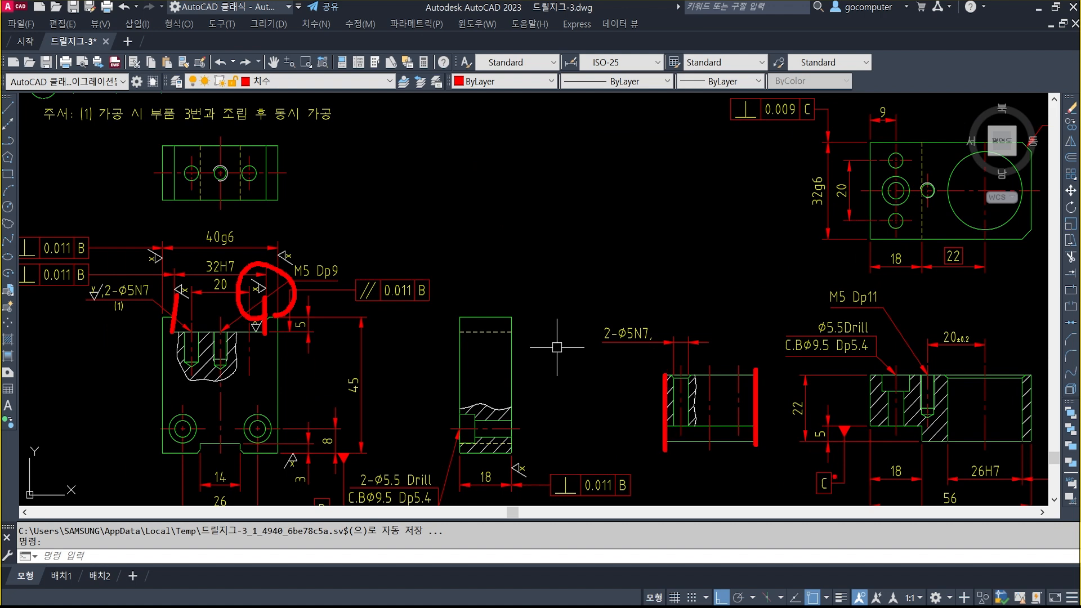
pyautogui.press('Escape')
pyautogui.moveTo(823, 297); pyautogui.dragTo(552, 366, button='middle')
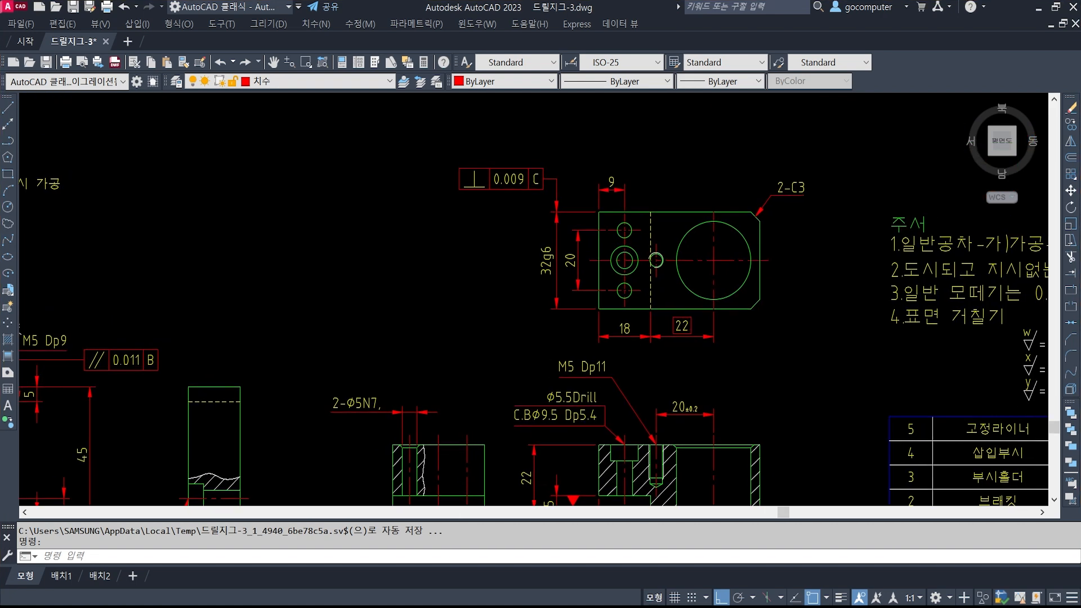
pyautogui.moveTo(714, 408); pyautogui.dragTo(671, 266, button='middle')
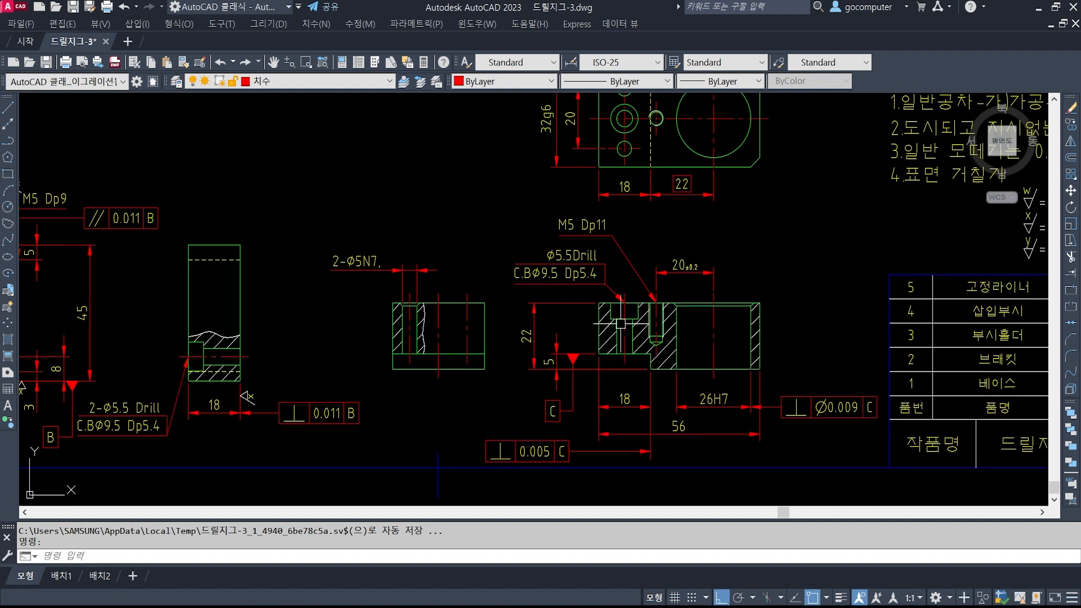
pyautogui.moveTo(603, 274); pyautogui.dragTo(576, 340, button='middle')
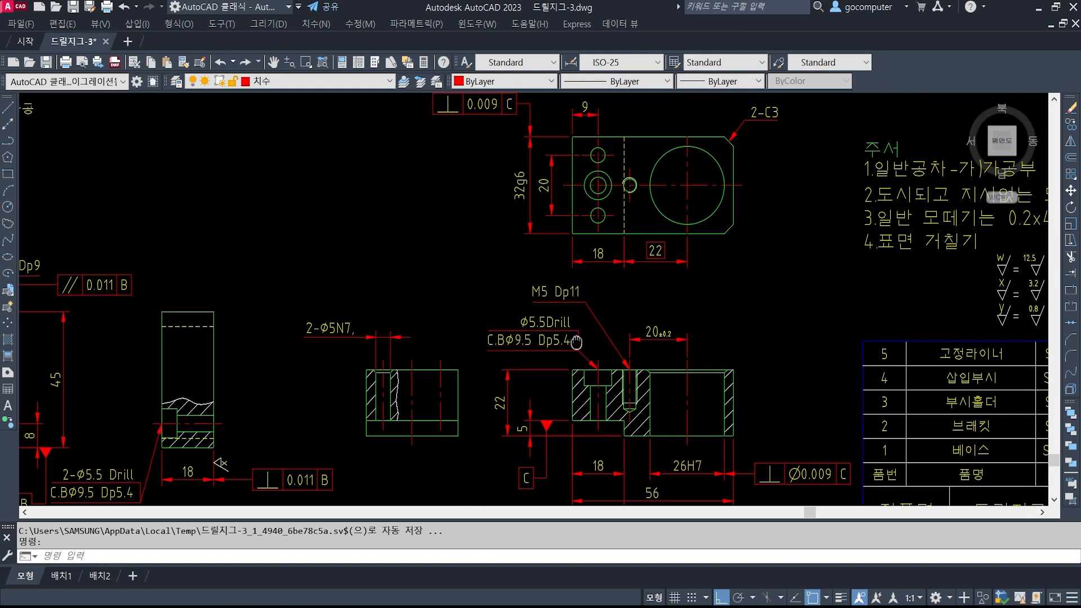
# Draw a tolerance leader from the lower edge of the plan view's large circle, with a slanted segment about 17 mm long and a horizontal landing
pyautogui.moveTo(739, 209); pyautogui.dragTo(700, 233, button='middle')
pyautogui.scroll(2, 700, 232)
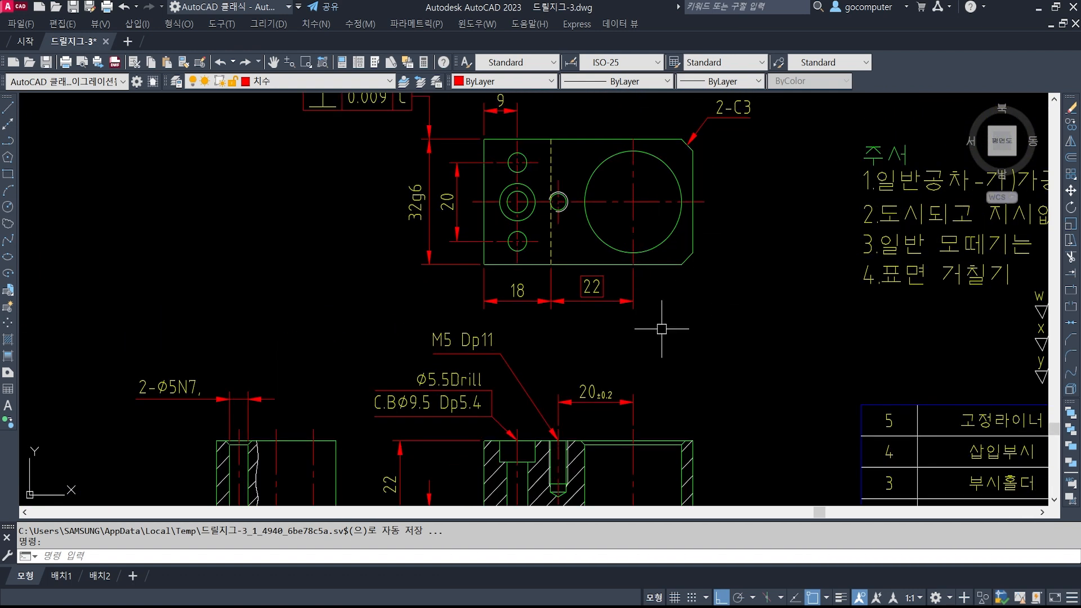
pyautogui.moveTo(693, 310); pyautogui.dragTo(623, 292, button='middle')
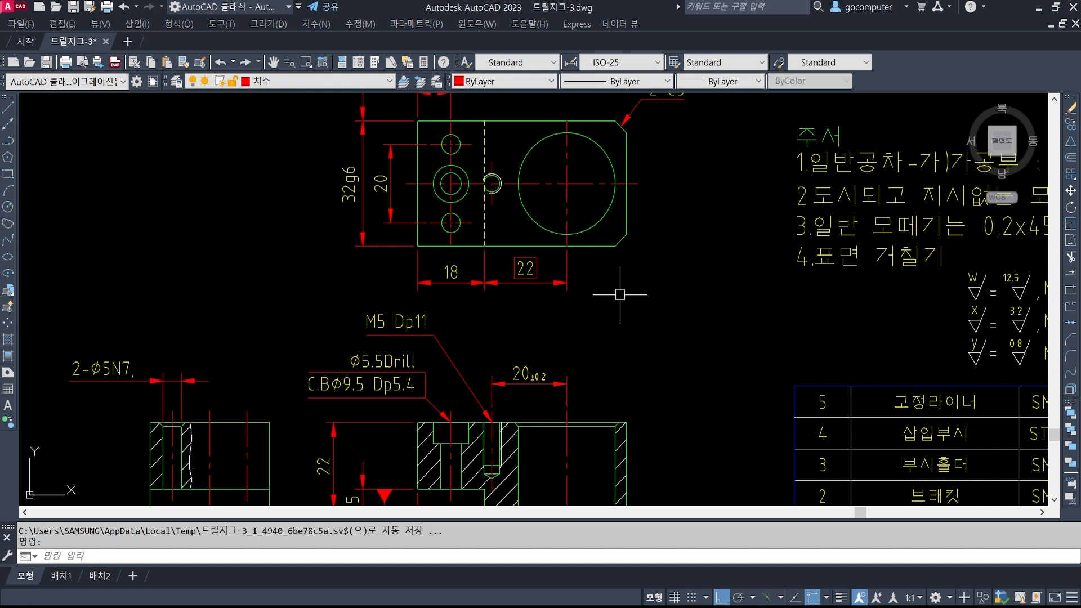
pyautogui.click(605, 209)
pyautogui.press('Escape')
pyautogui.press('Escape')
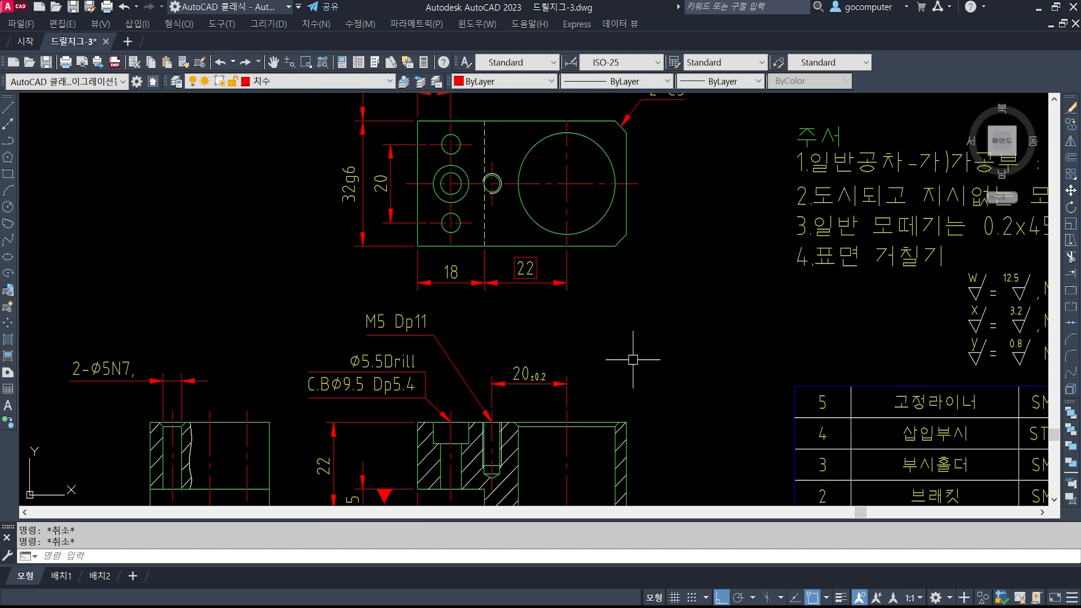
pyautogui.write('le')
pyautogui.press('Return')
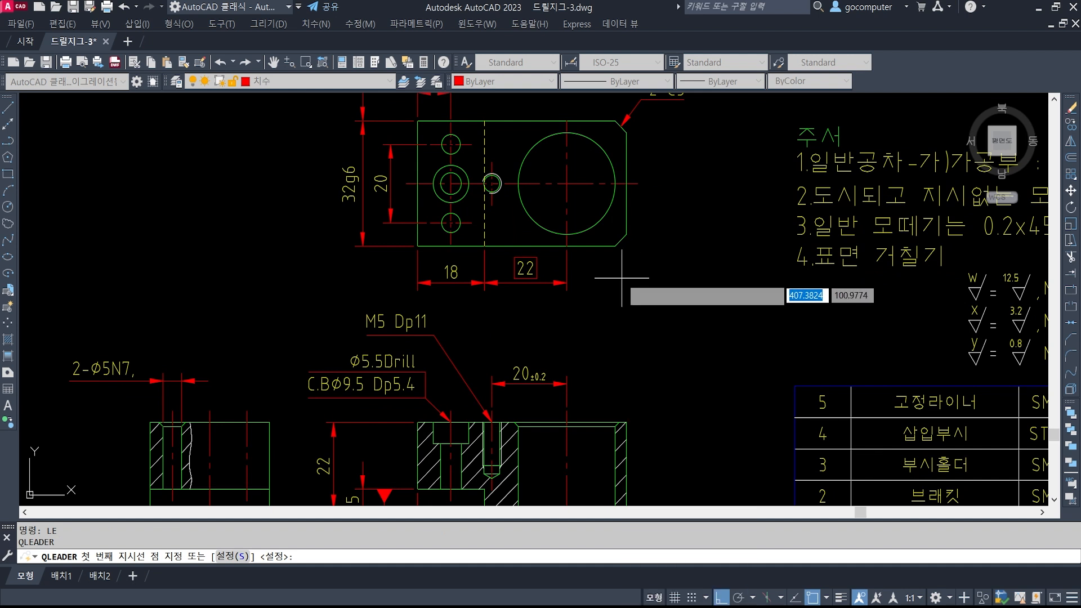
pyautogui.keyDown('shift'); pyautogui.rightClick(622, 278); pyautogui.keyUp('shift')
pyautogui.press('r')
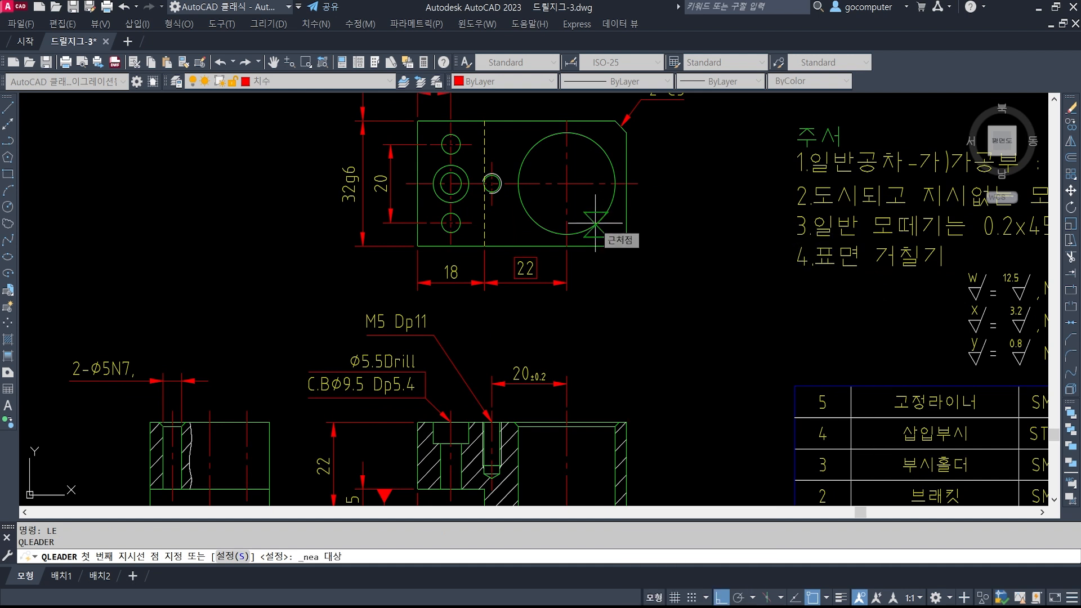
pyautogui.click(595, 225)
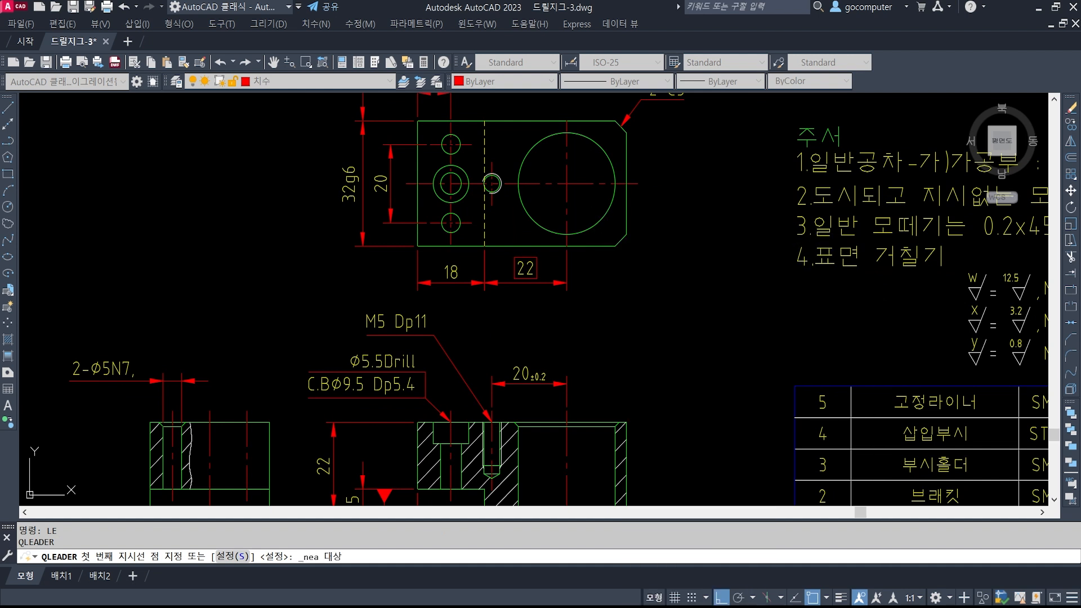
pyautogui.click(722, 599)
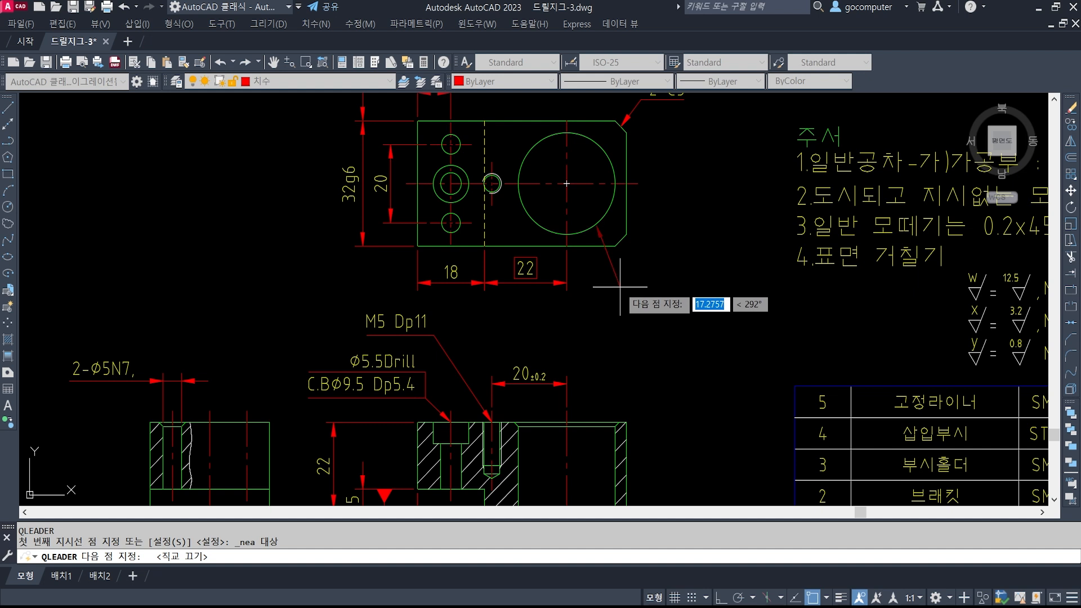
pyautogui.click(723, 596)
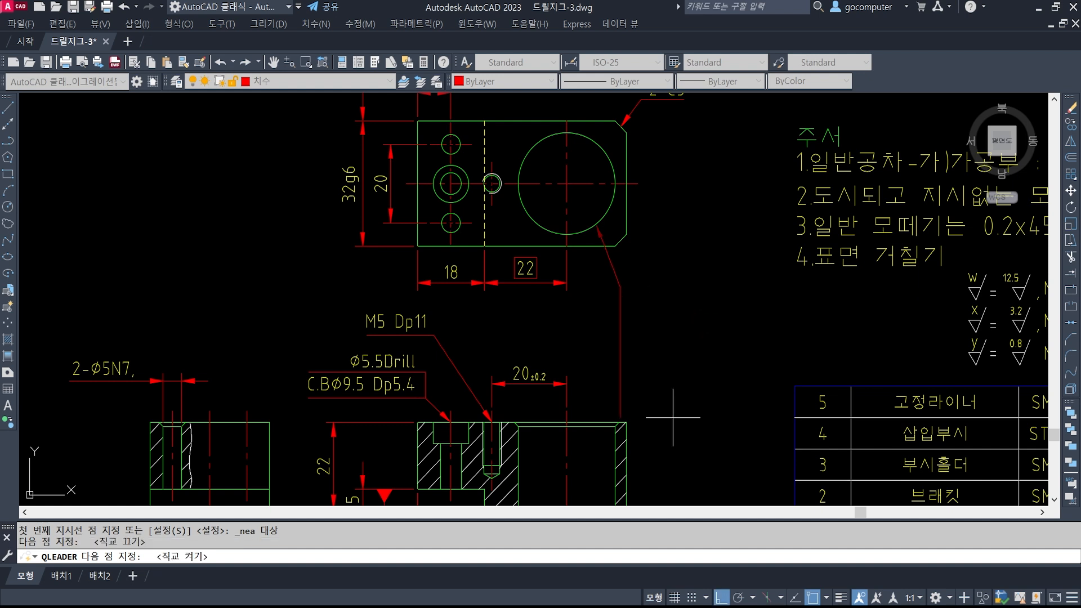
pyautogui.click(631, 289)
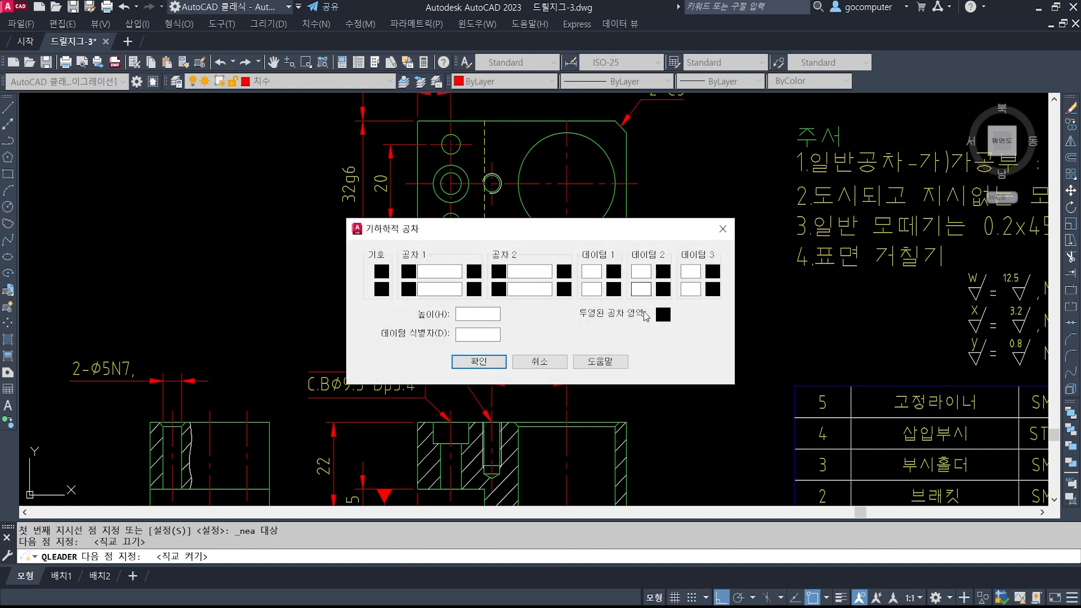
# Fill in the large circle's tolerance frame with the position symbol, a diameter sign and tolerance 0.009, without a datum
pyautogui.click(381, 271)
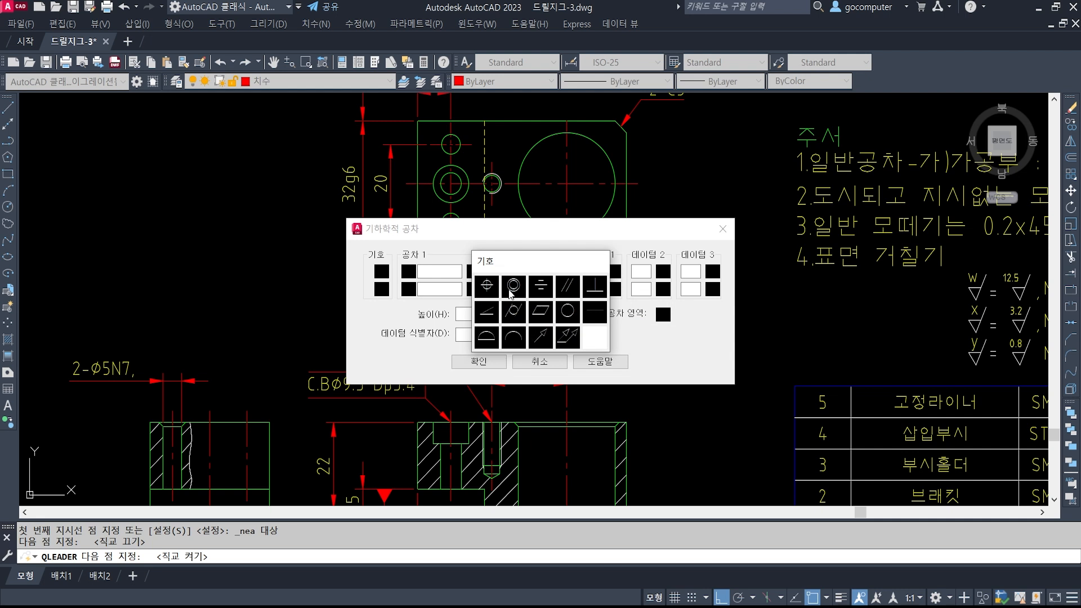
pyautogui.click(486, 287)
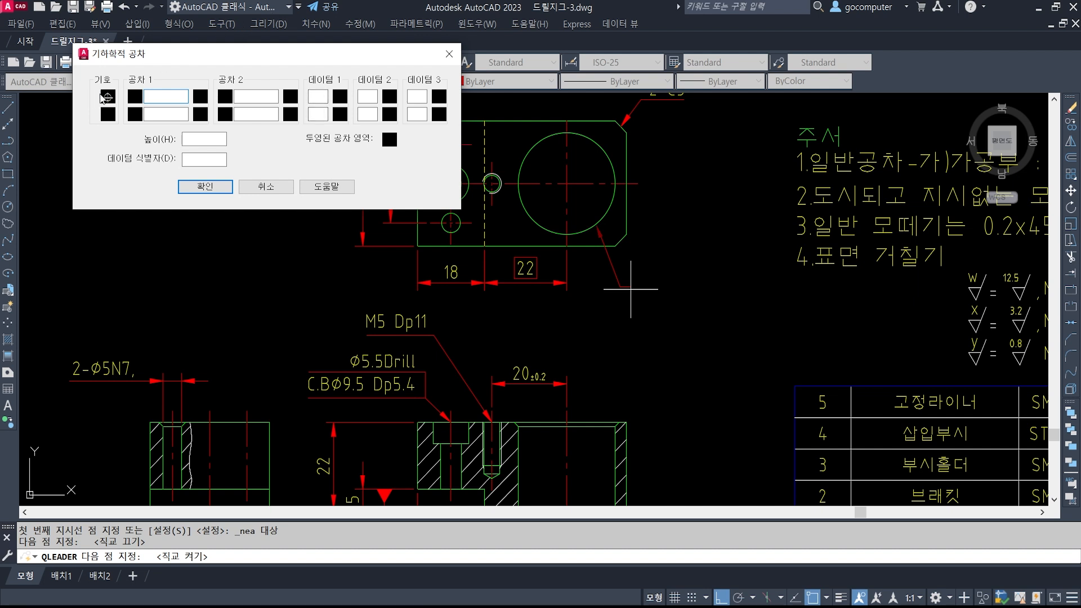
pyautogui.click(134, 98)
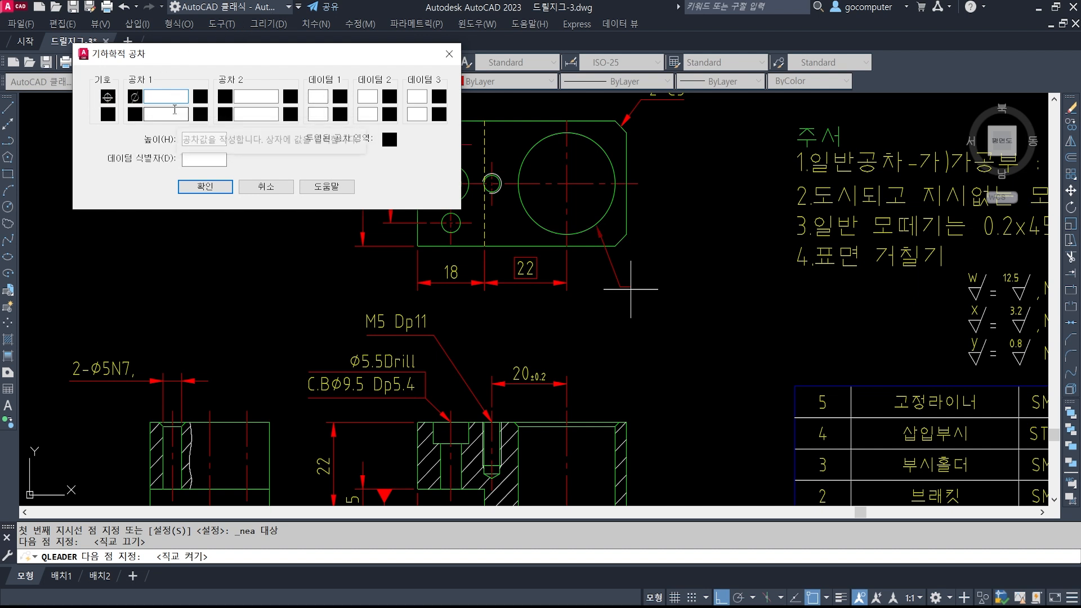
pyautogui.write('0.009')
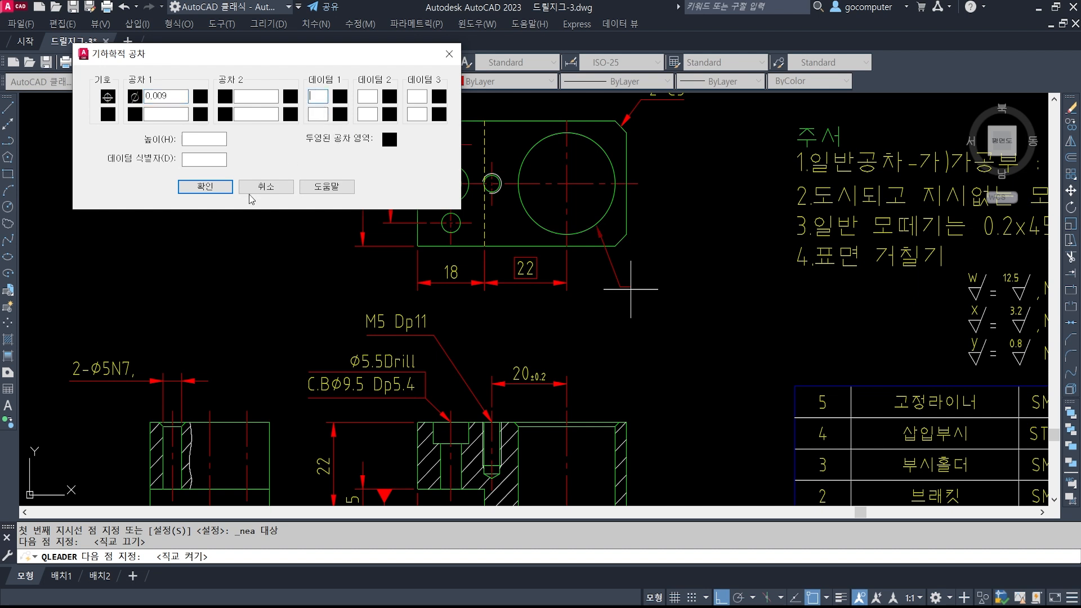
pyautogui.click(218, 188)
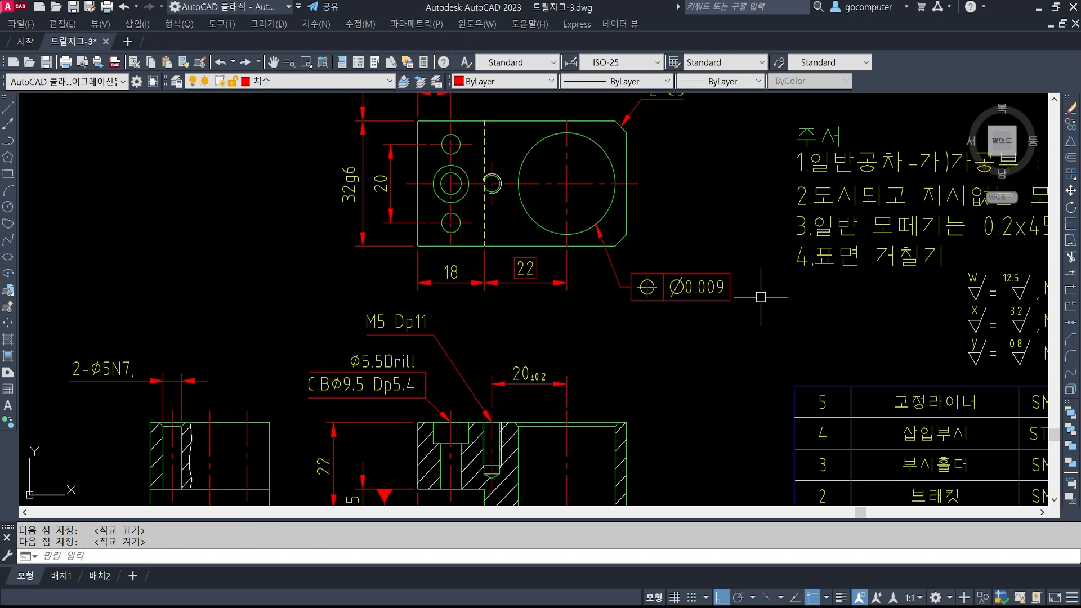
# Compare the 18 mm dimension in the bushing holder's front view with the same dimension in its plan view
pyautogui.scroll(-4, 761, 296)
pyautogui.scroll(3, 613, 394)
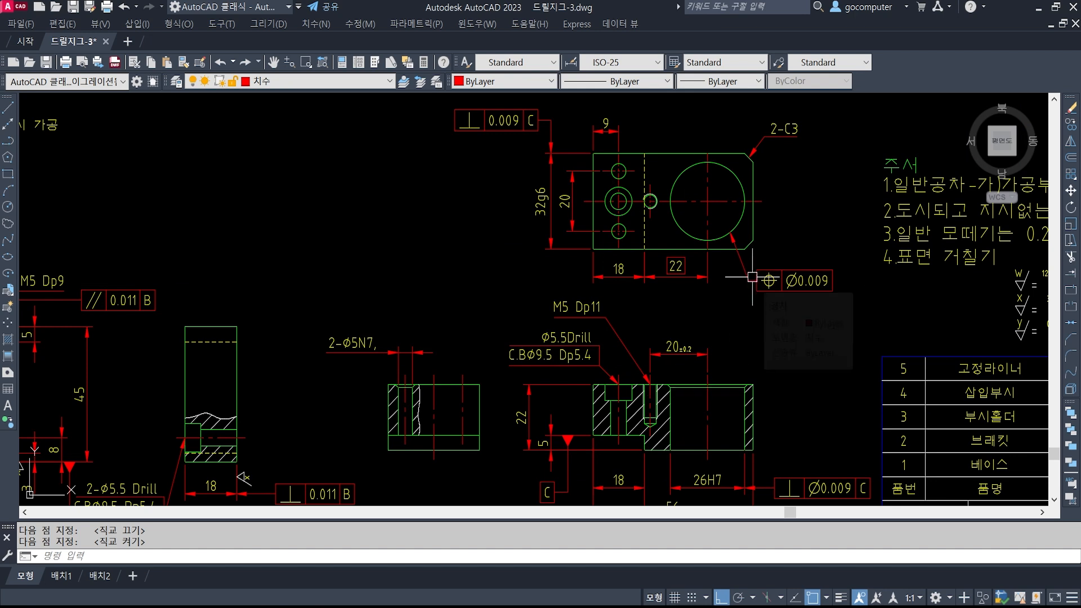
pyautogui.moveTo(670, 375); pyautogui.dragTo(651, 327, button='middle')
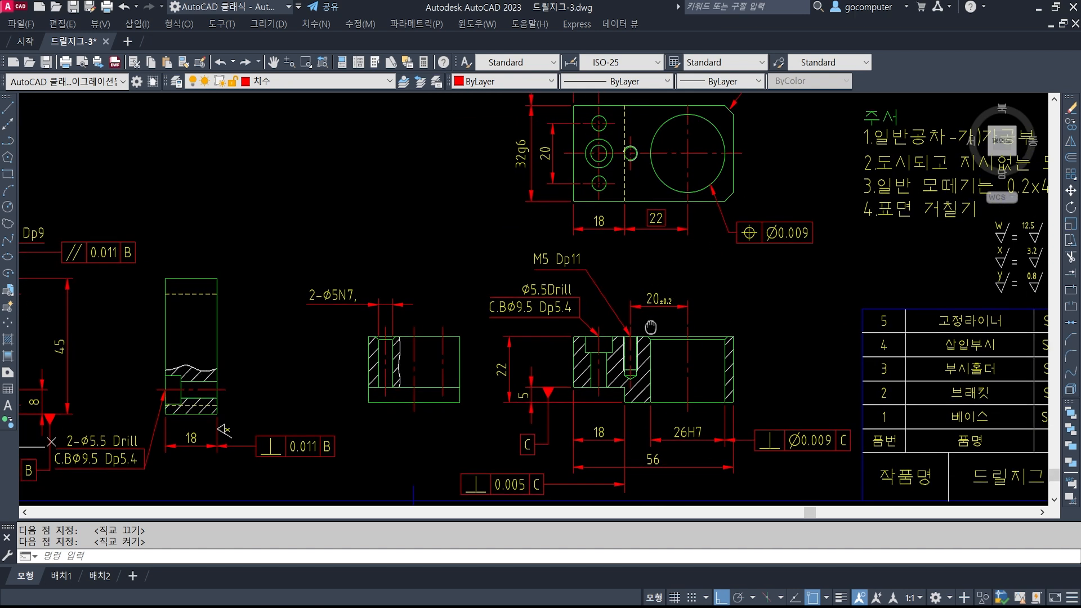
pyautogui.moveTo(654, 385); pyautogui.dragTo(629, 399, button='middle')
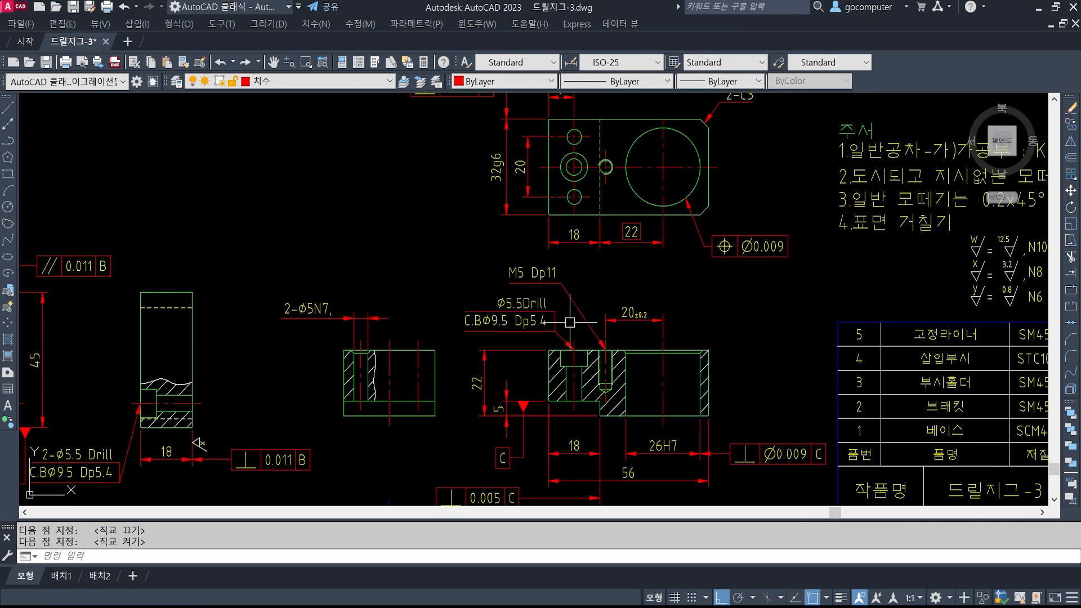
pyautogui.click(575, 448)
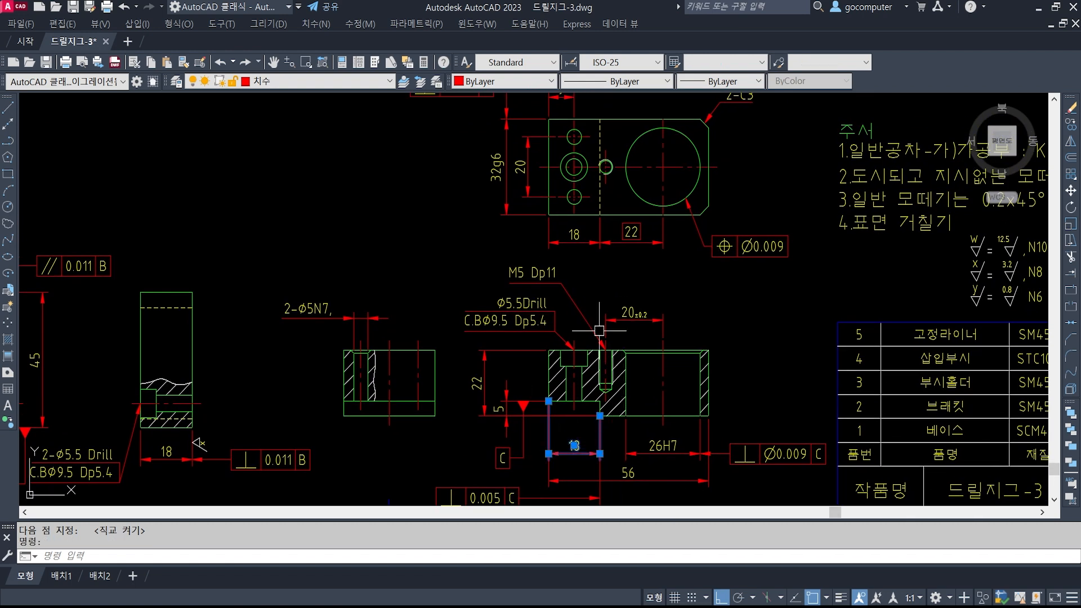
pyautogui.press('Escape')
pyautogui.click(578, 230)
pyautogui.press('Escape')
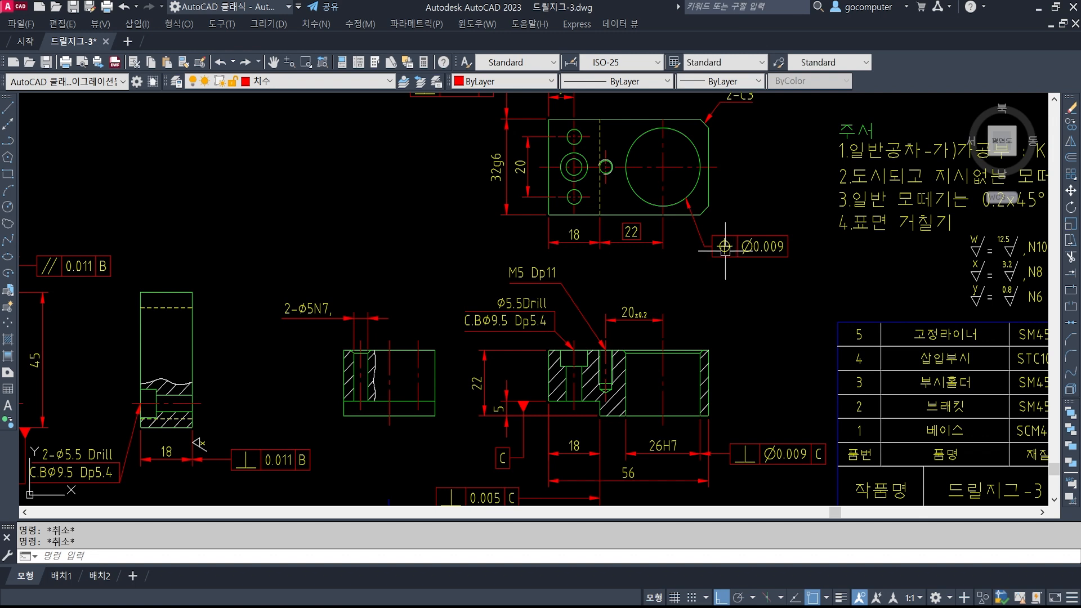
# Enclose the plan view's 18 mm dimension text in parentheses as the reference dimension (18)
pyautogui.write('ed')
pyautogui.press('space')
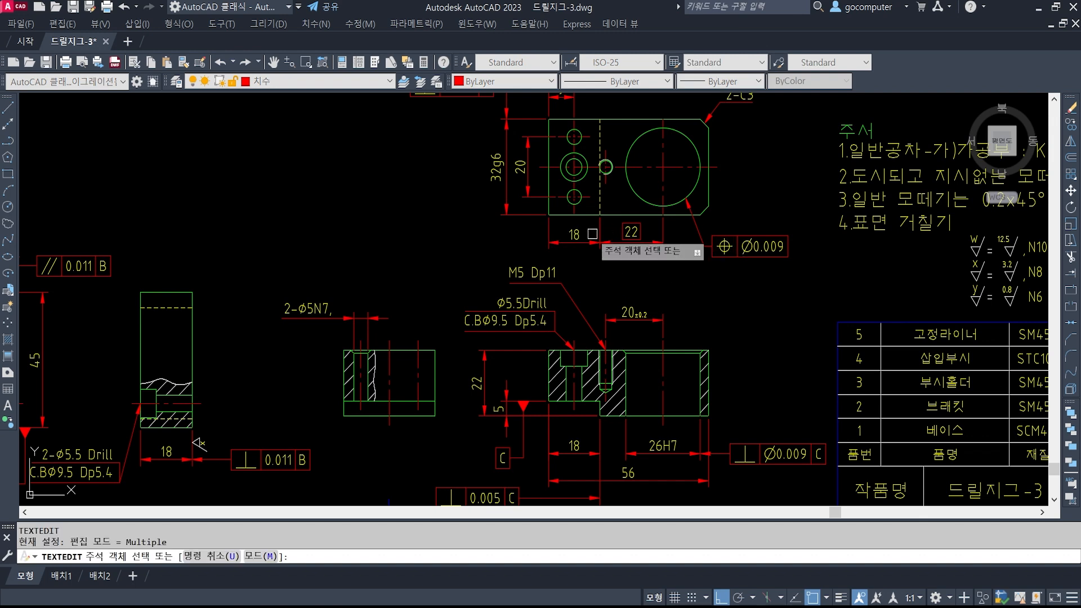
pyautogui.scroll(4, 586, 231)
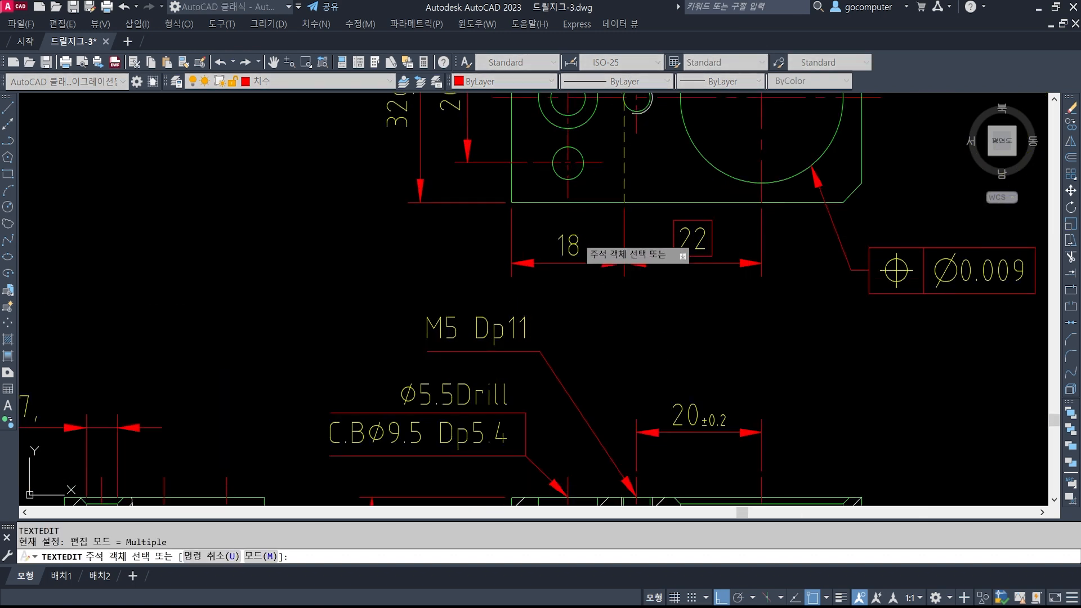
pyautogui.click(577, 244)
pyautogui.write('(')
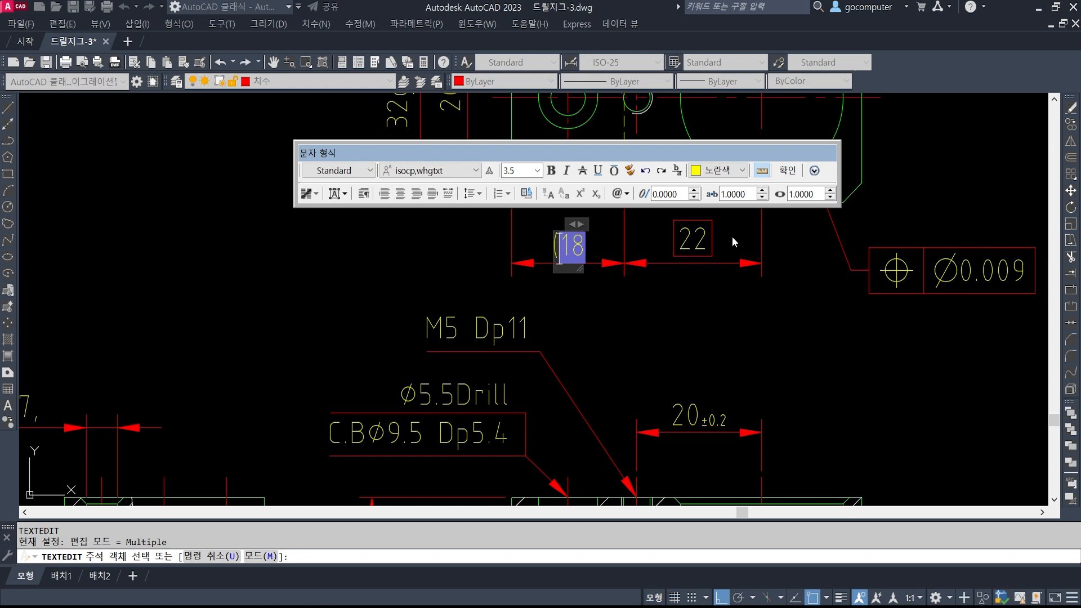
pyautogui.press('End')
pyautogui.write(')')
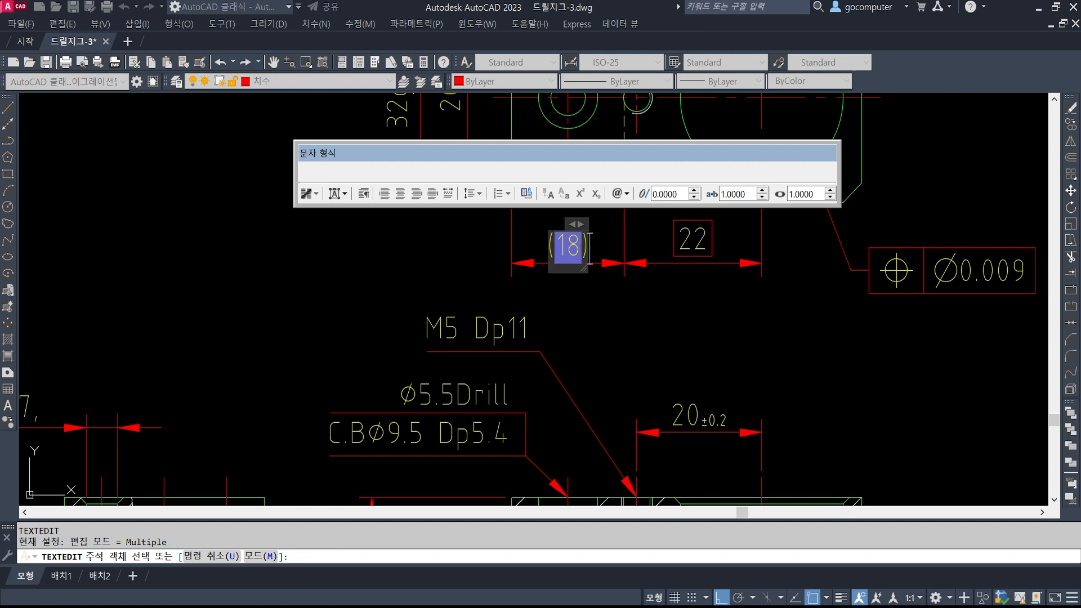
pyautogui.press('Escape')
pyautogui.press('Escape')
pyautogui.scroll(-3, 549, 232)
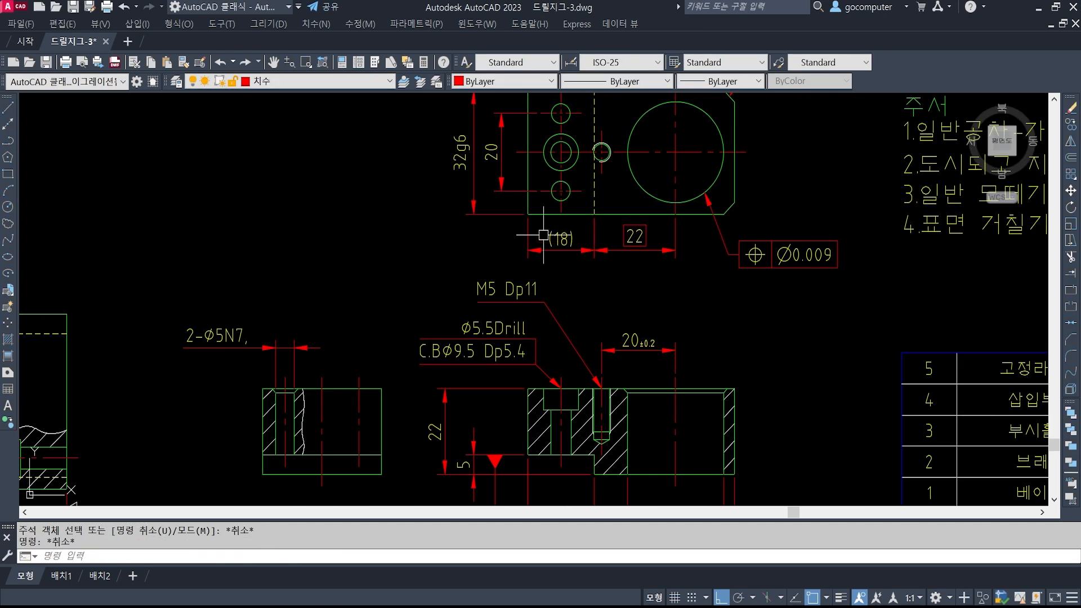
# Review the dimensions and tolerance frames on the bushing holder's plan, side and front views
pyautogui.moveTo(604, 328); pyautogui.dragTo(560, 298, button='middle')
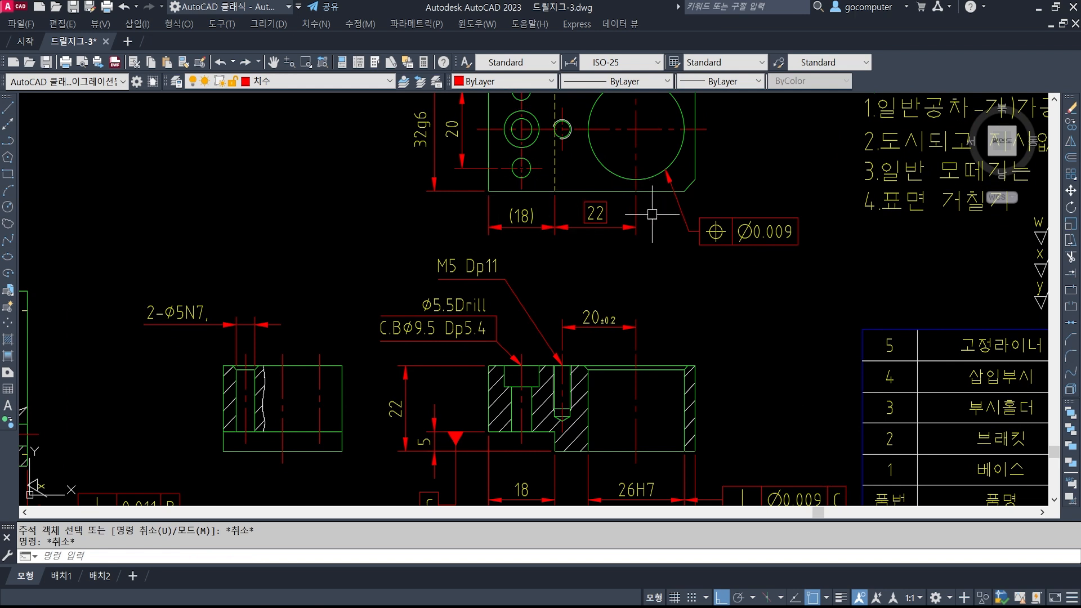
pyautogui.scroll(-2, 552, 200)
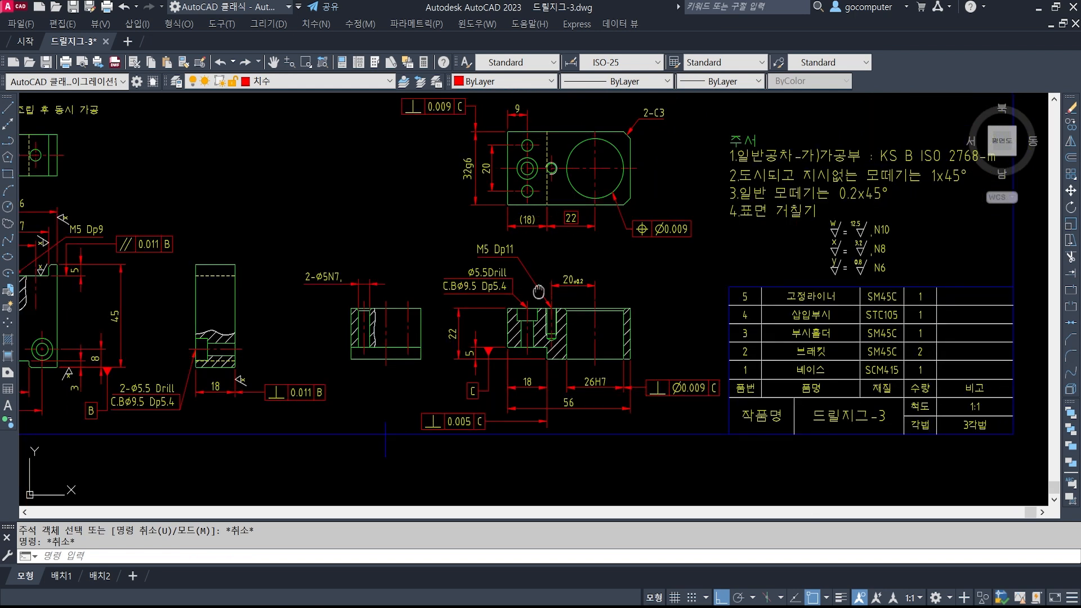
pyautogui.moveTo(675, 307); pyautogui.dragTo(600, 320, button='middle')
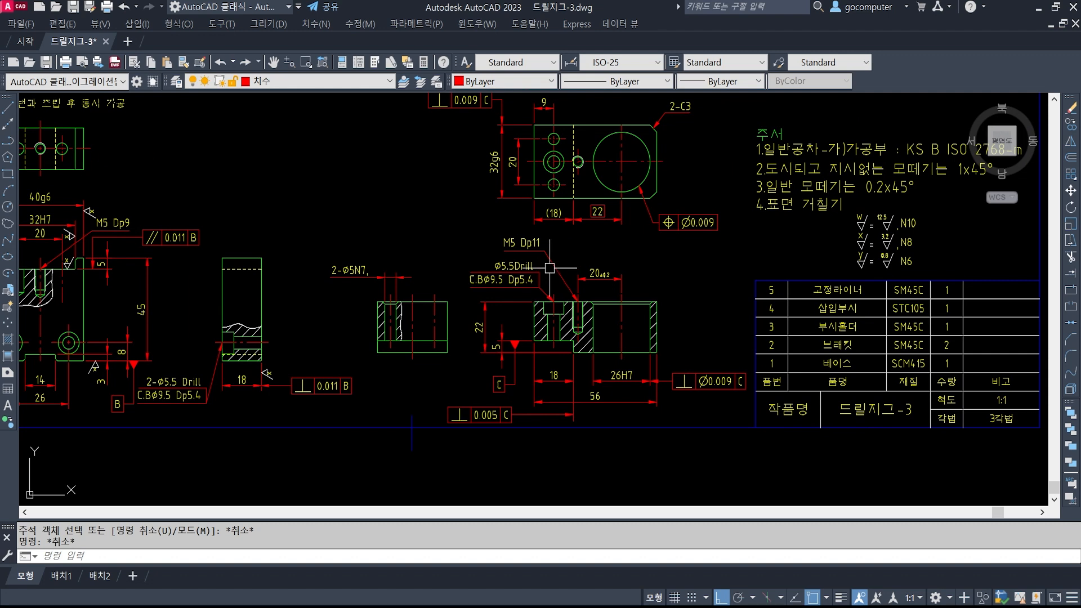
pyautogui.moveTo(610, 302); pyautogui.dragTo(595, 263, button='middle')
pyautogui.scroll(1, 523, 269)
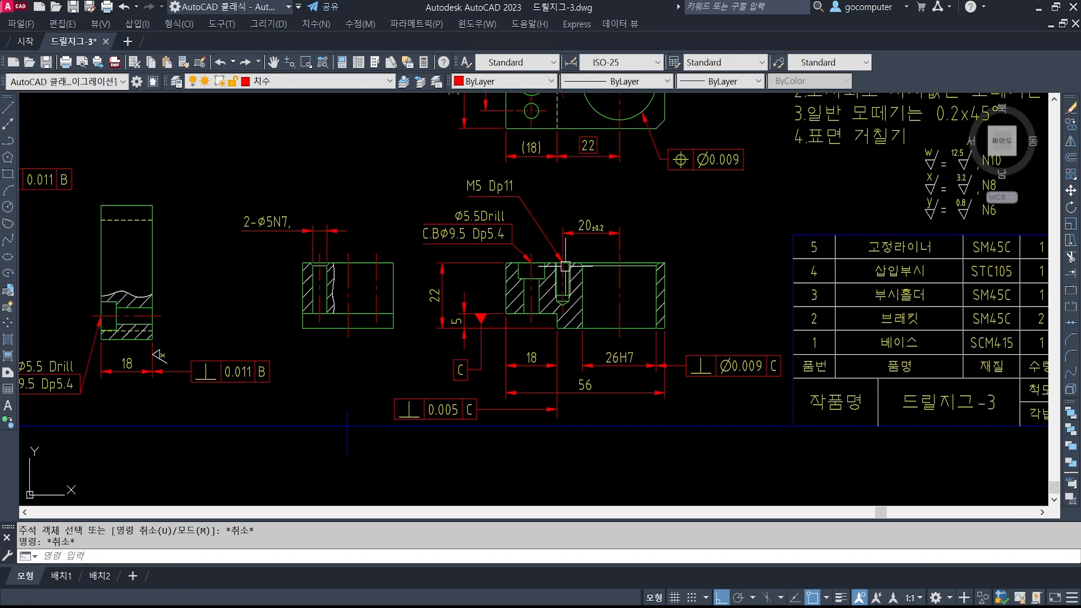
pyautogui.moveTo(435, 160); pyautogui.dragTo(444, 217, button='middle')
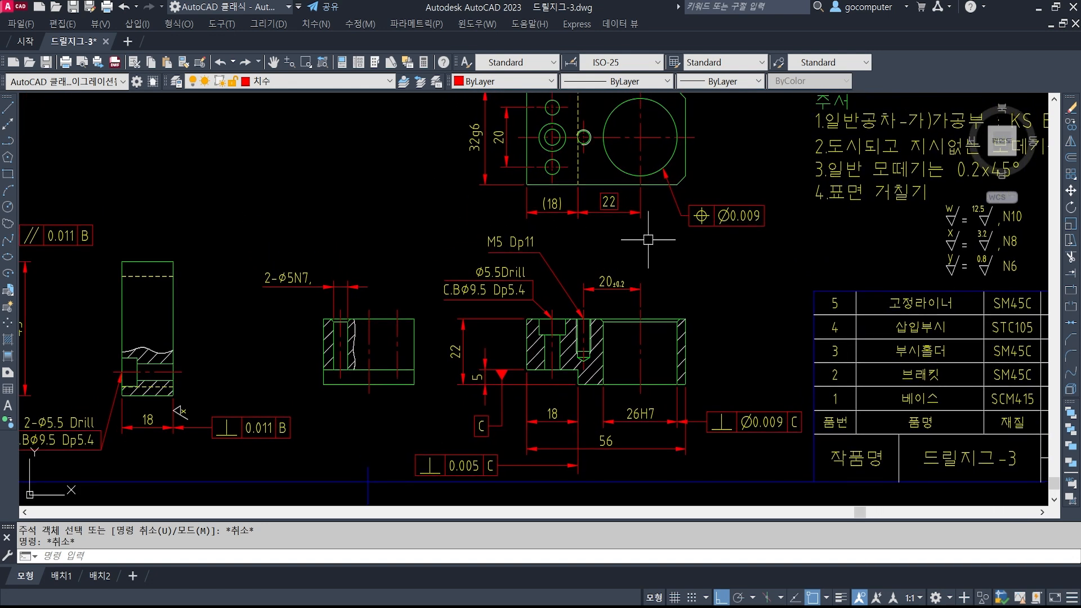
pyautogui.moveTo(505, 232); pyautogui.dragTo(507, 277, button='middle')
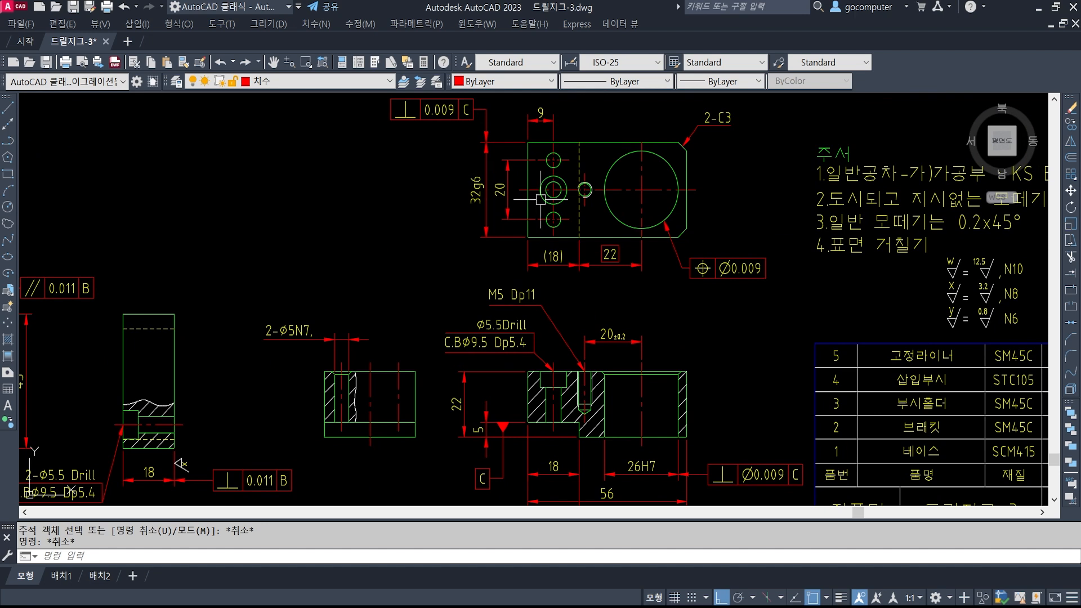
pyautogui.moveTo(535, 392); pyautogui.dragTo(537, 326, button='middle')
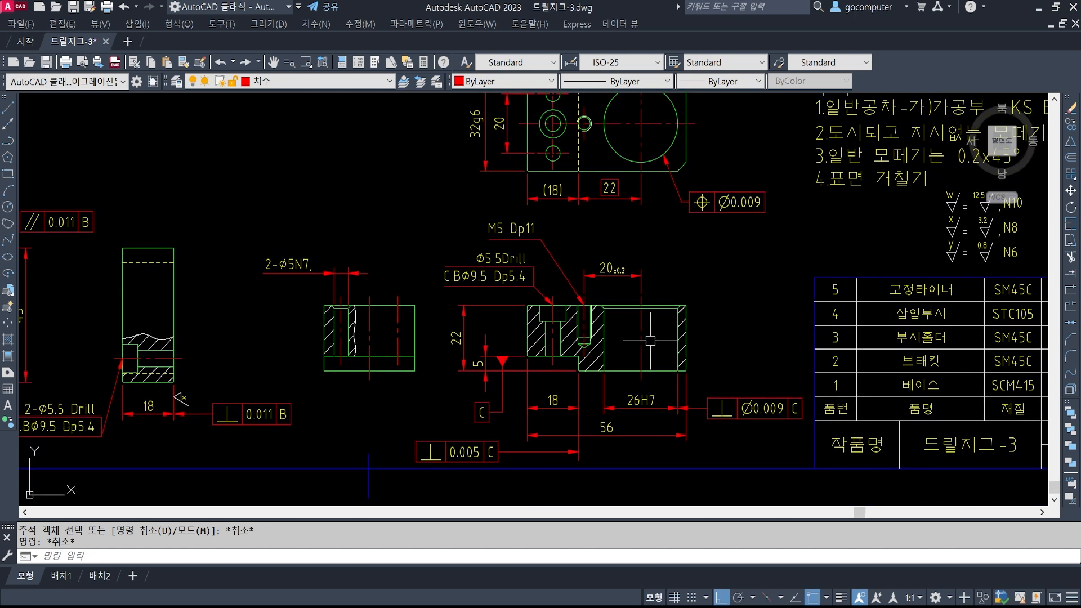
pyautogui.moveTo(650, 277)
pyautogui.mouseDown(button='middle')
pyautogui.moveTo(663, 370)
pyautogui.moveTo(709, 294)
pyautogui.mouseUp(button='middle')
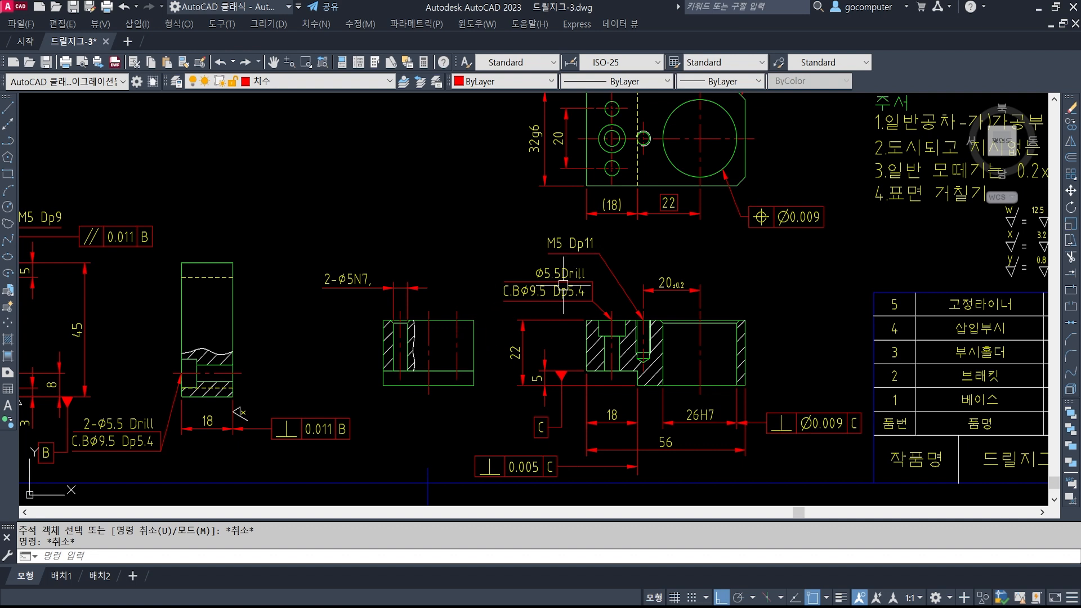
pyautogui.scroll(4, 656, 317)
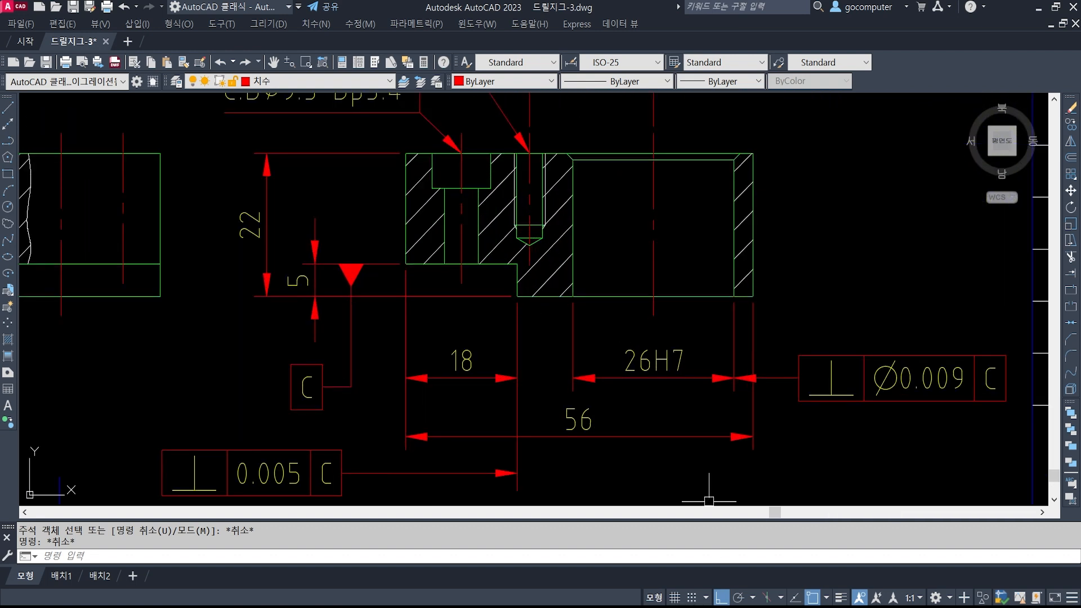
# Switch to the assembly image 드릴지그-3.jpg and examine the bushing holder's contact with the bracket and its top face, marking them temporarily in red
pyautogui.hotkey('alt', 'Tab')
pyautogui.hotkey('ctrl', '2')
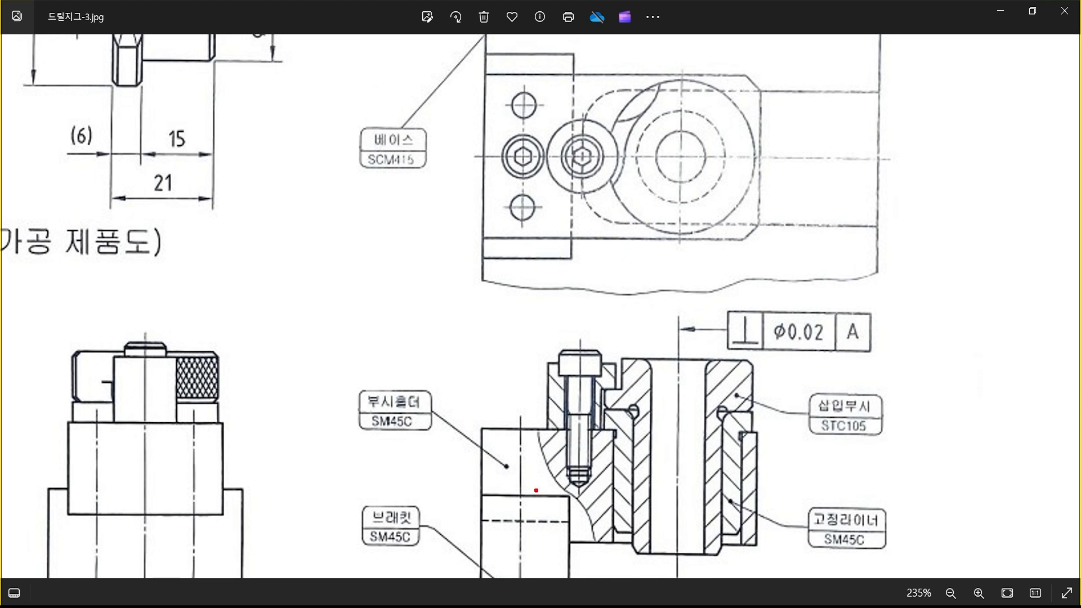
pyautogui.keyDown('shift'); pyautogui.moveTo(482, 518); pyautogui.dragTo(569, 518); pyautogui.keyUp('shift')
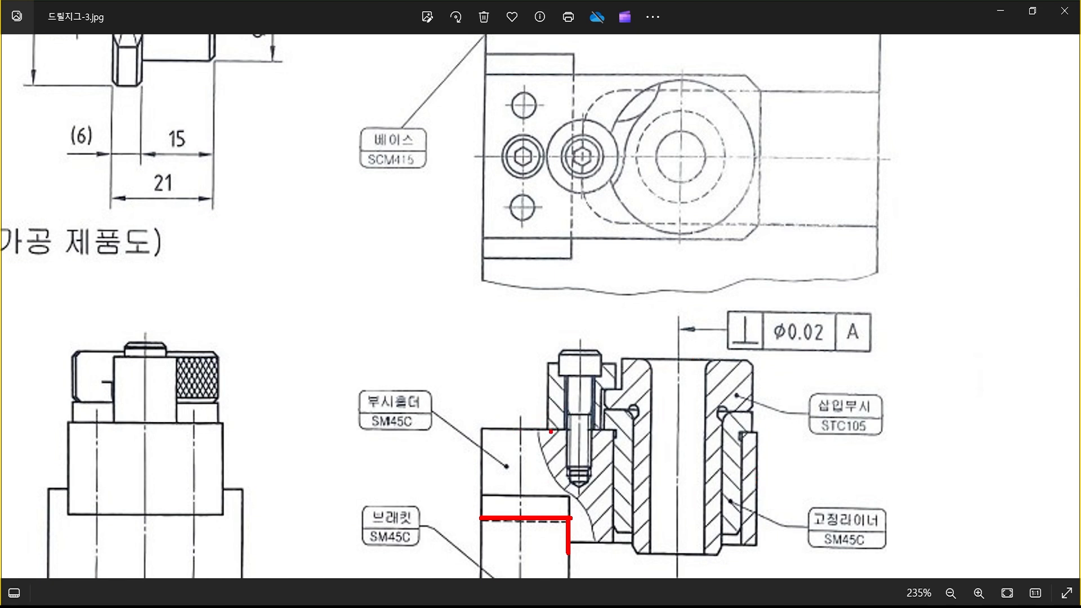
pyautogui.keyDown('shift'); pyautogui.moveTo(534, 433); pyautogui.dragTo(458, 432); pyautogui.keyUp('shift')
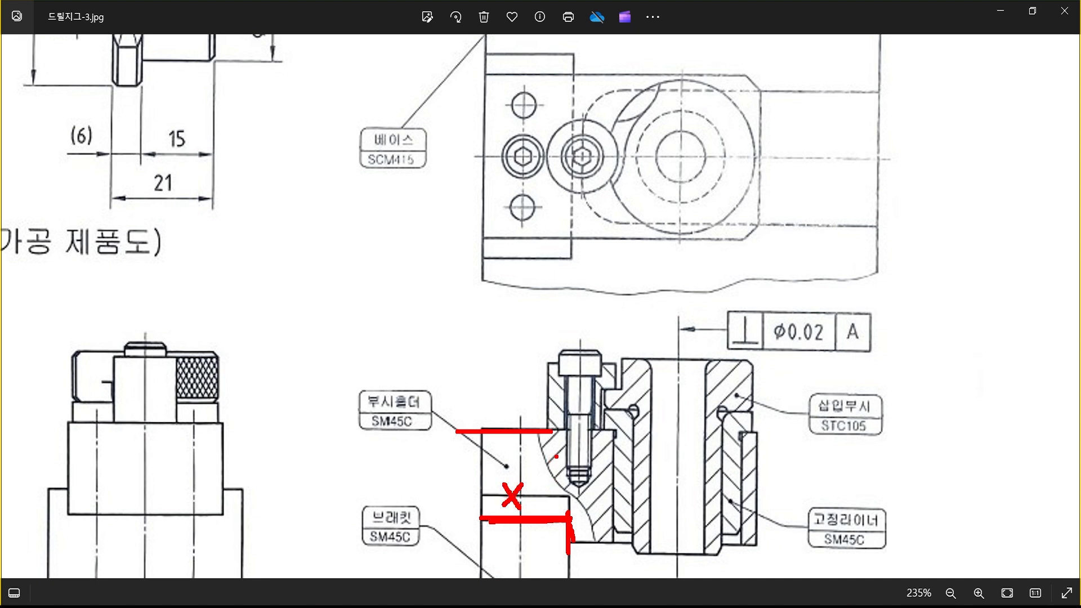
pyautogui.press('Escape')
# Examine the insert bushing and fixed liner in the assembly's section view, marking each with a temporary red tick
pyautogui.hotkey('ctrl', '2')
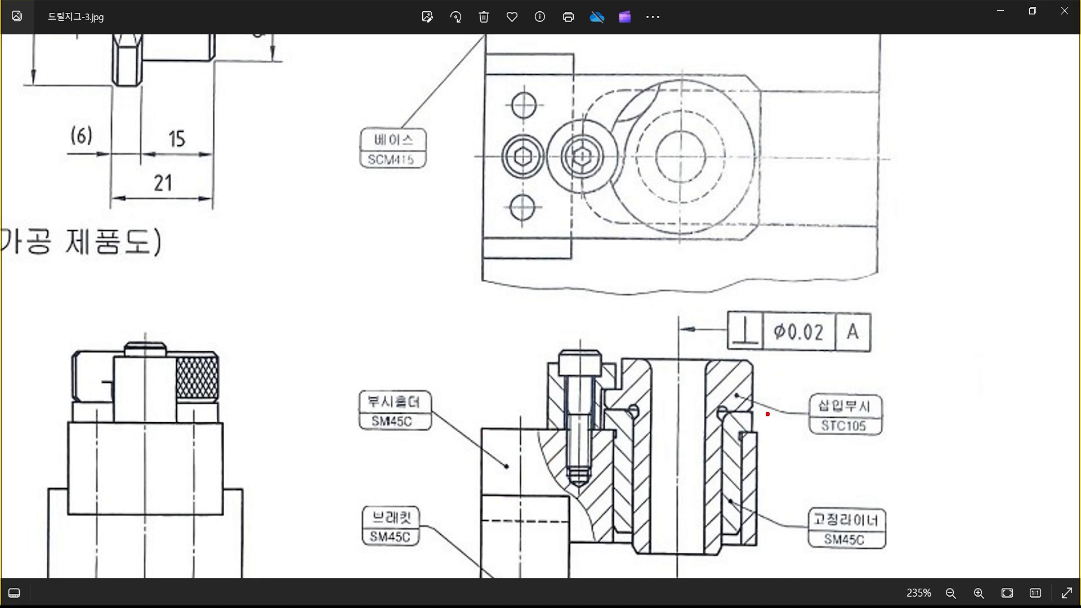
pyautogui.moveTo(707, 366); pyautogui.dragTo(724, 362)
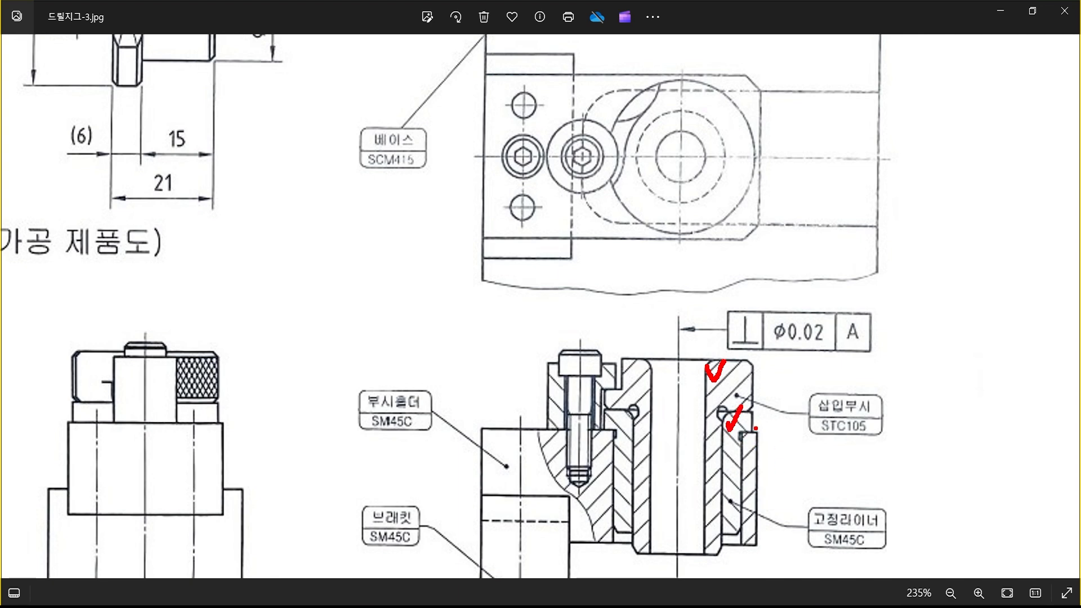
pyautogui.press('Escape')
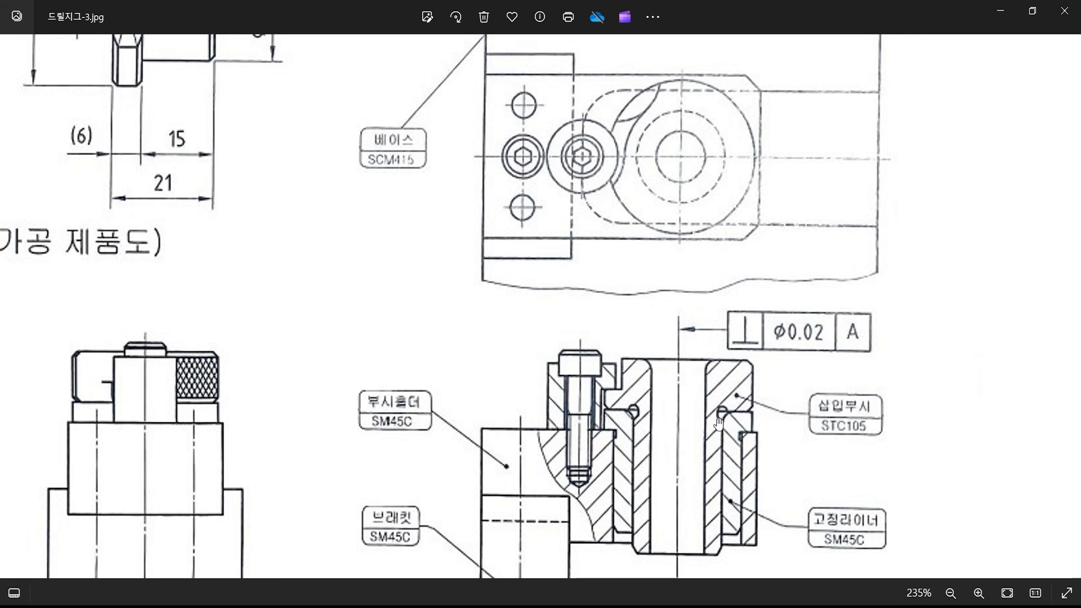
# Examine how the holder's top face relates to the liner bore wall in the section view, tracing both with temporary red lines
pyautogui.scroll(-5, 643, 400)
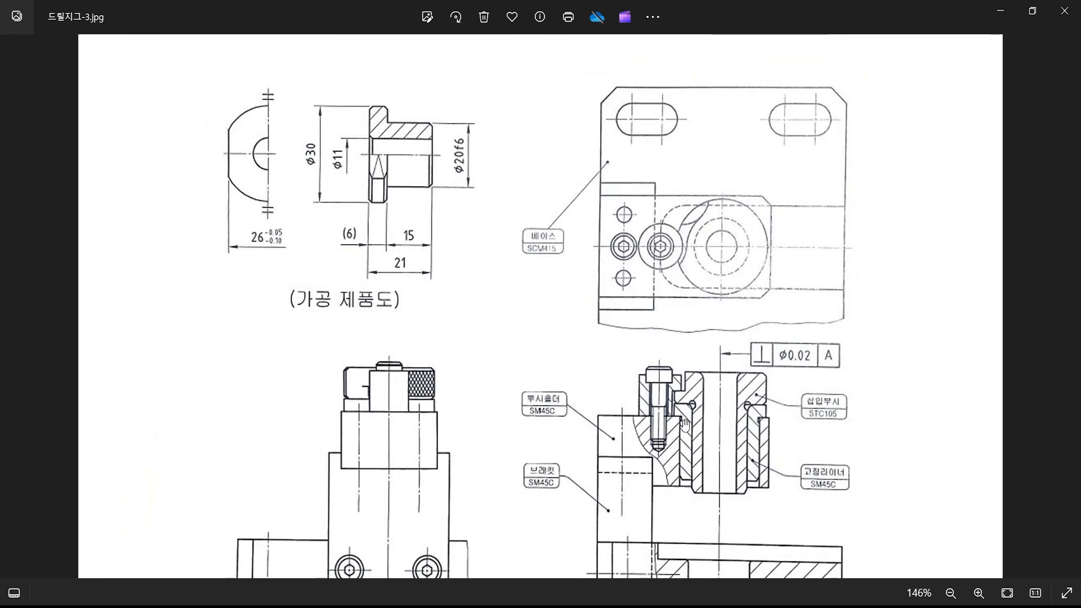
pyautogui.moveTo(647, 388); pyautogui.dragTo(683, 356)
pyautogui.scroll(3, 634, 345)
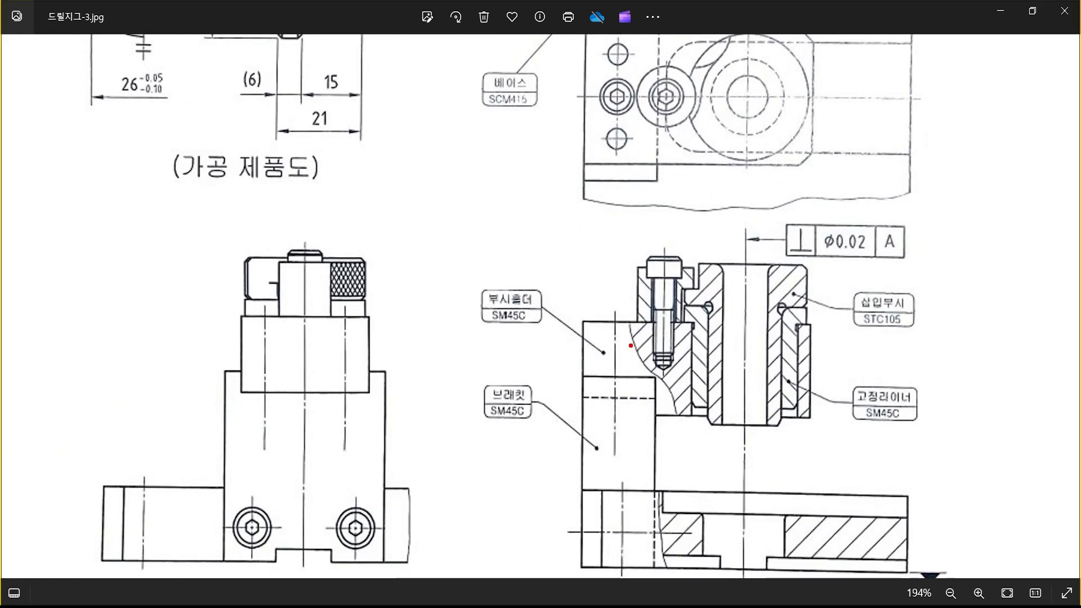
pyautogui.moveTo(585, 320); pyautogui.dragTo(814, 320)
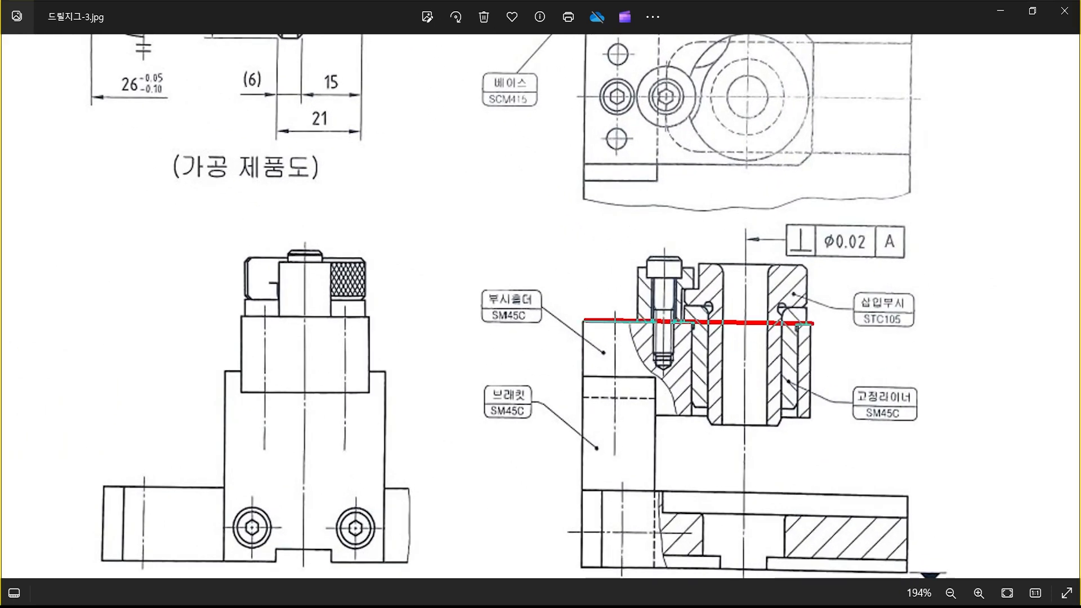
pyautogui.moveTo(797, 369); pyautogui.dragTo(800, 427)
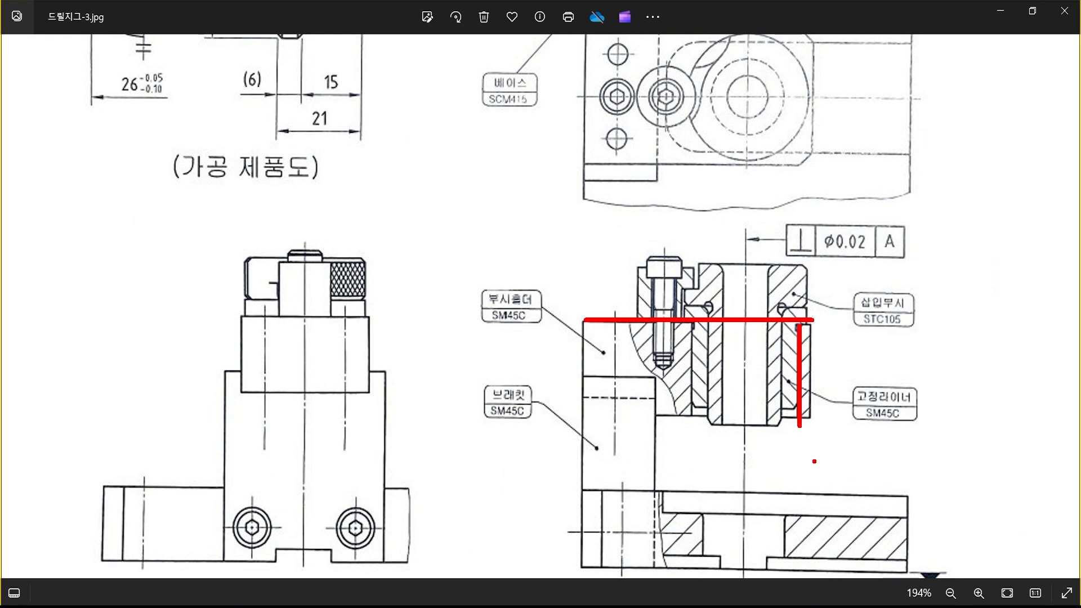
pyautogui.press('Escape')
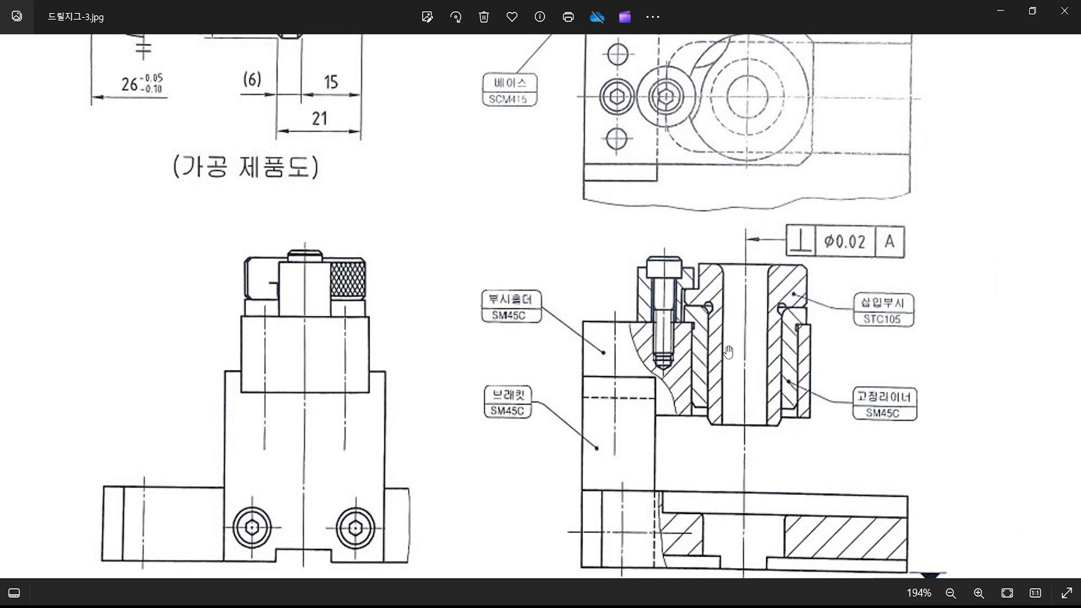
# Check the bushing holder's section and plan views in the assembly image, and switch back to the AutoCAD drawing
pyautogui.moveTo(729, 352); pyautogui.dragTo(726, 389)
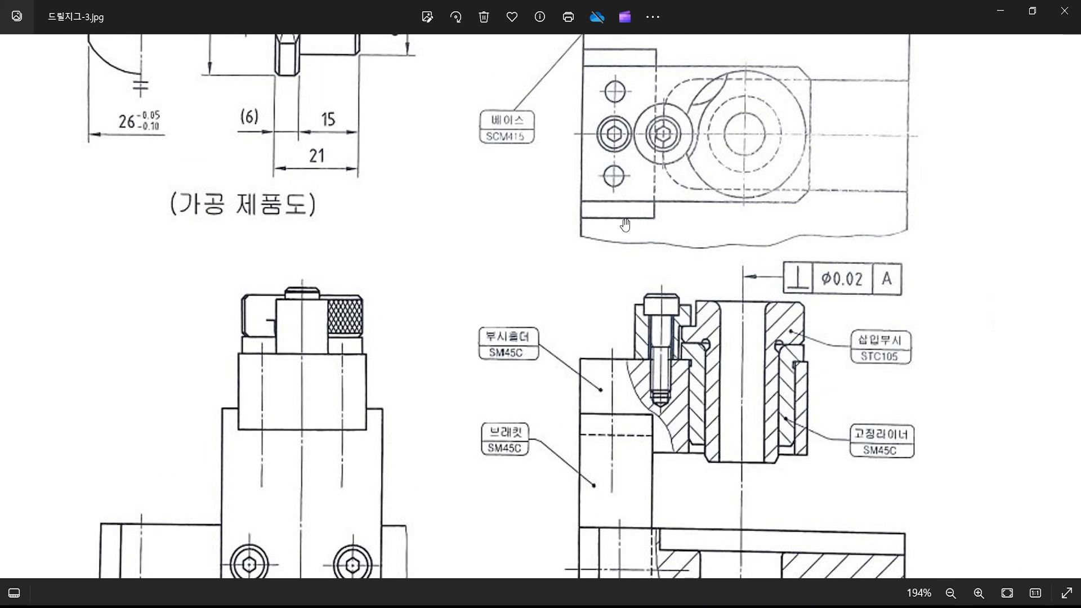
pyautogui.moveTo(591, 457); pyautogui.dragTo(578, 422)
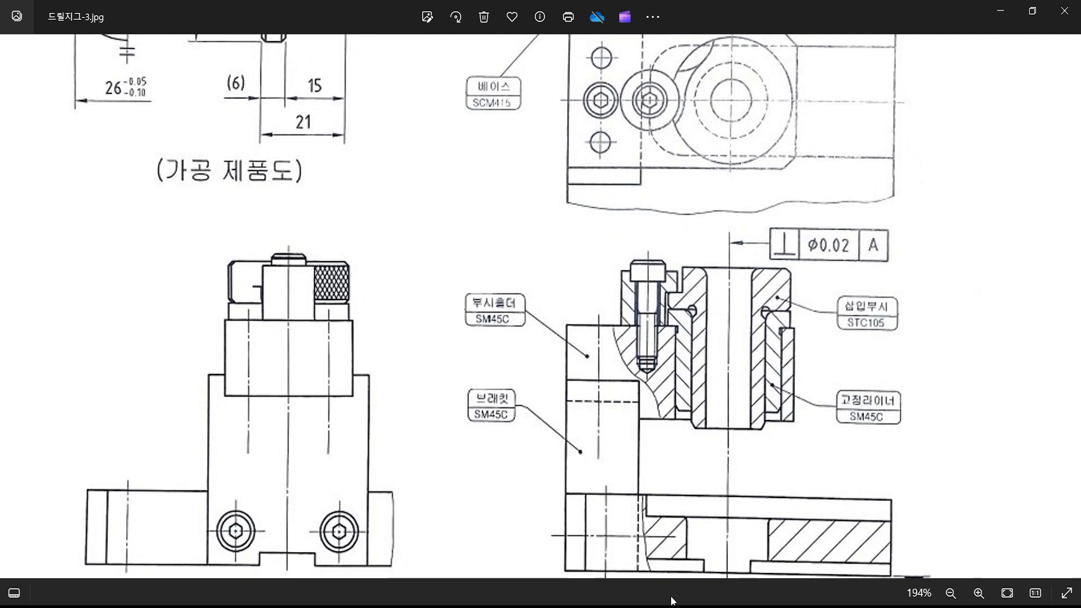
pyautogui.moveTo(573, 606)
pyautogui.click(573, 566)
pyautogui.scroll(-4, 631, 303)
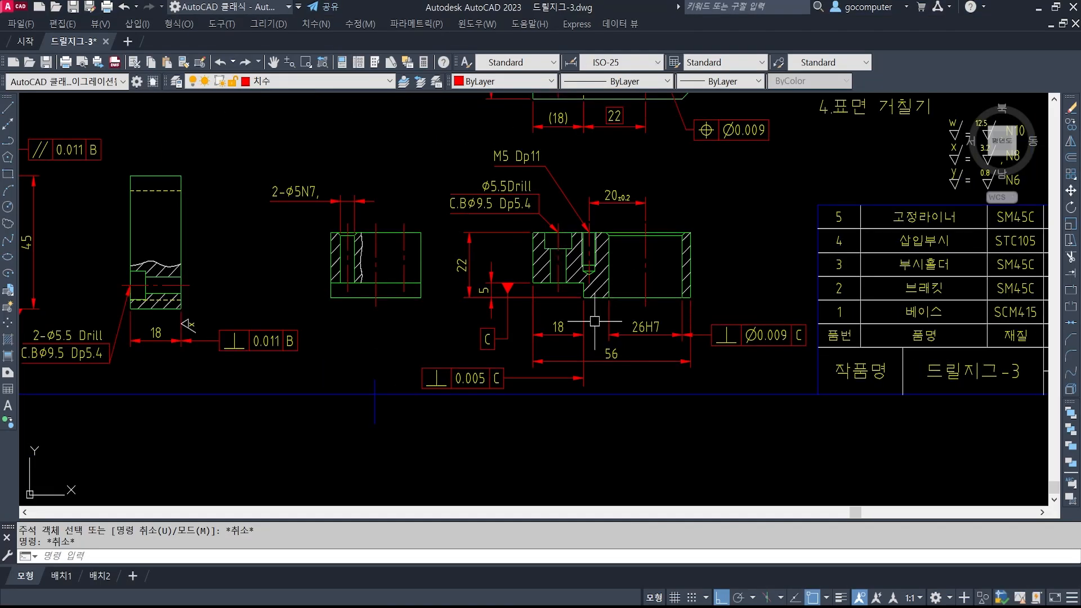
pyautogui.moveTo(502, 358); pyautogui.dragTo(713, 333, button='middle')
pyautogui.write('co')
pyautogui.press('space')
pyautogui.scroll(-3, 685, 338)
pyautogui.moveTo(127, 292); pyautogui.dragTo(396, 370, button='middle')
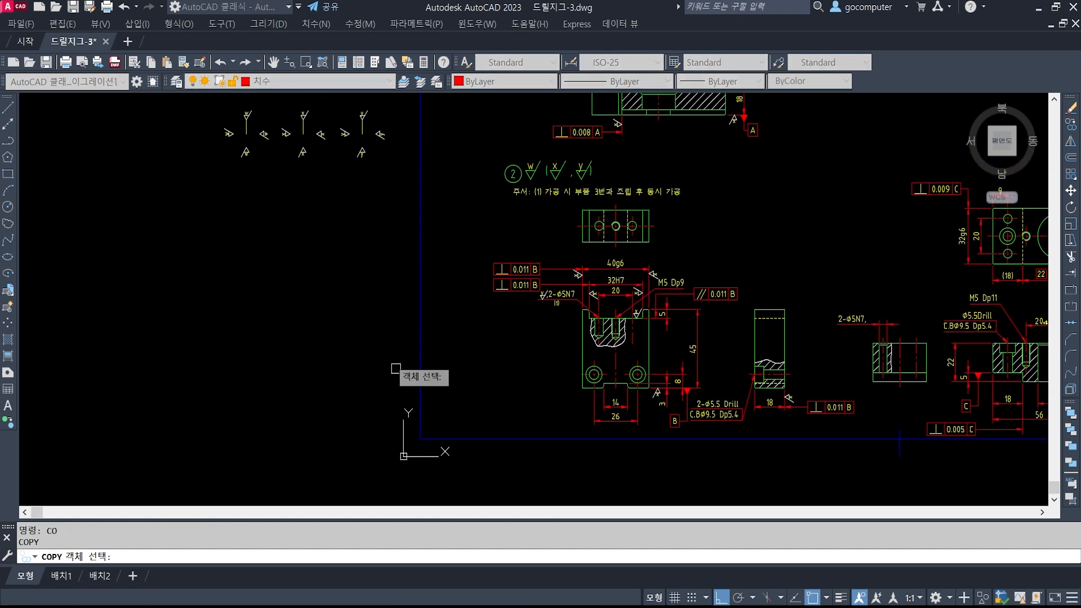
pyautogui.moveTo(352, 119); pyautogui.dragTo(403, 375, button='middle')
pyautogui.scroll(6, 337, 386)
pyautogui.scroll(3, 345, 390)
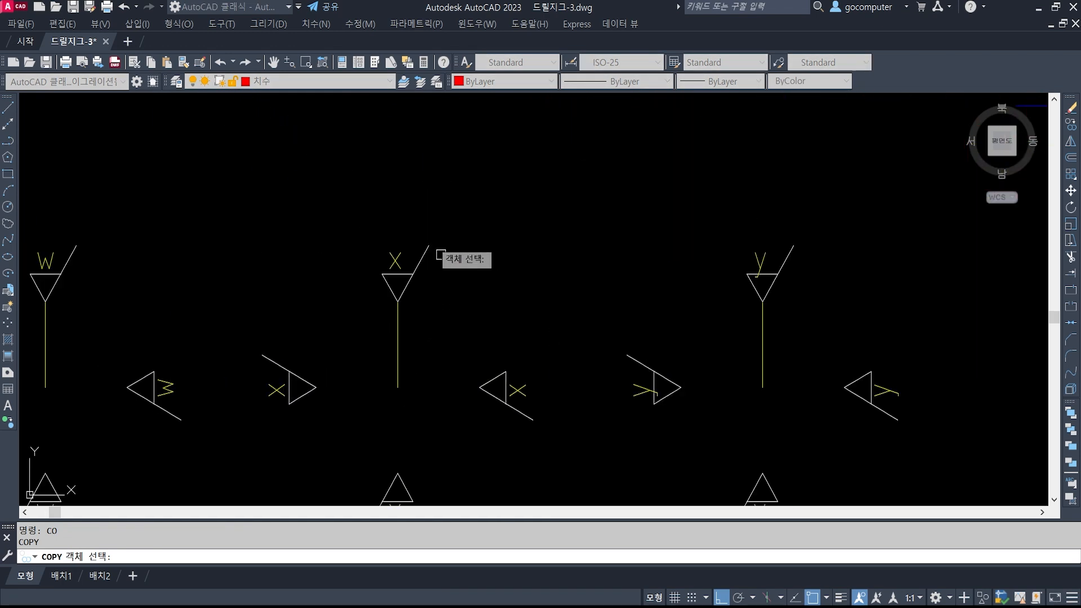
pyautogui.click(345, 200)
pyautogui.click(455, 310)
pyautogui.press('space')
pyautogui.click(398, 302)
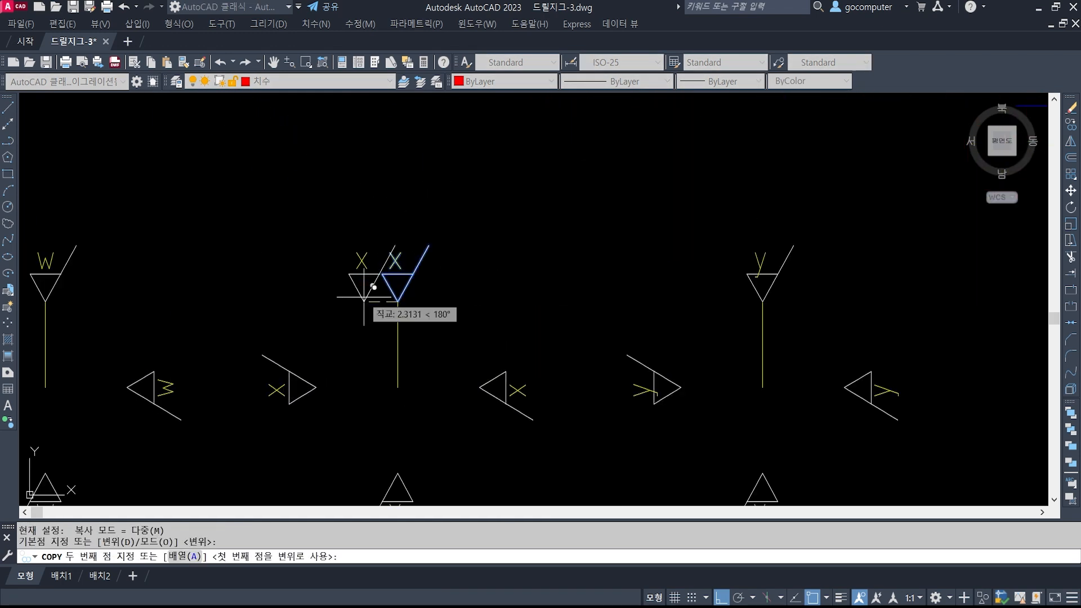
pyautogui.scroll(-8, 365, 298)
pyautogui.moveTo(858, 331); pyautogui.dragTo(338, 291, button='middle')
pyautogui.scroll(1, 338, 291)
pyautogui.scroll(3, 557, 426)
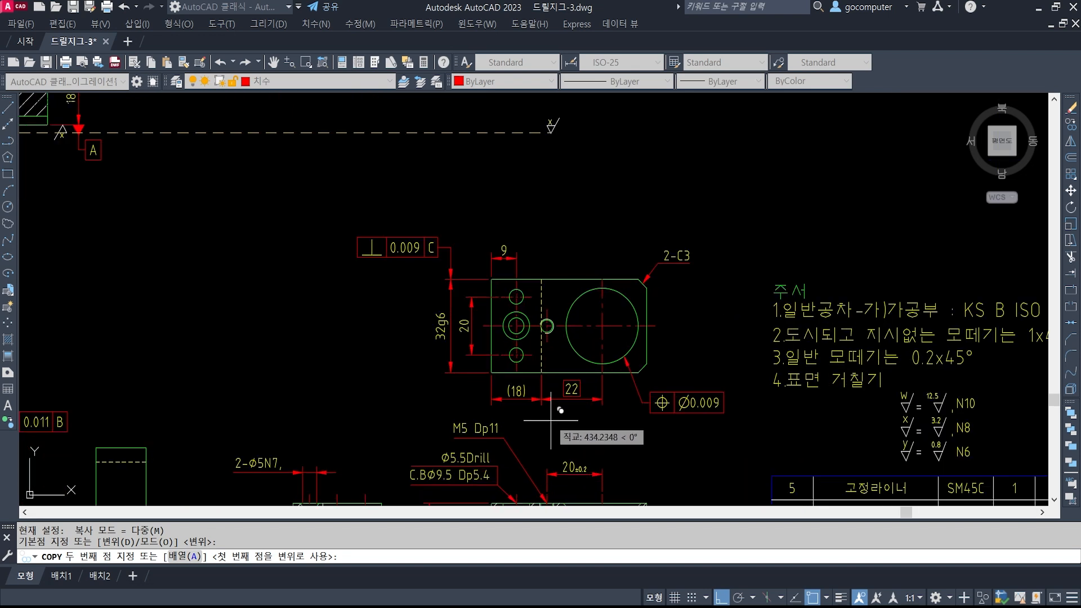
pyautogui.moveTo(551, 421); pyautogui.dragTo(597, 195, button='middle')
pyautogui.moveTo(605, 313); pyautogui.dragTo(628, 238, button='middle')
pyautogui.scroll(3, 515, 287)
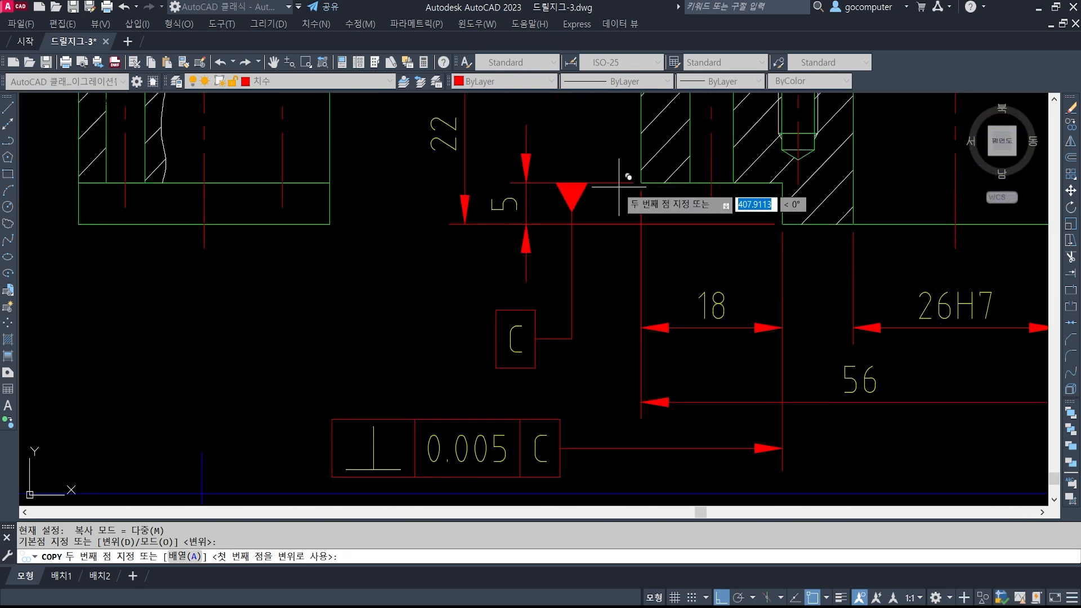
pyautogui.scroll(-6, 803, 389)
pyautogui.press('Escape')
# Copy the upward-pointing x surface finish symbol onto the extension line of the bushing holder's datum C face, using the Nearest snap
pyautogui.moveTo(286, 297); pyautogui.dragTo(950, 500, button='middle')
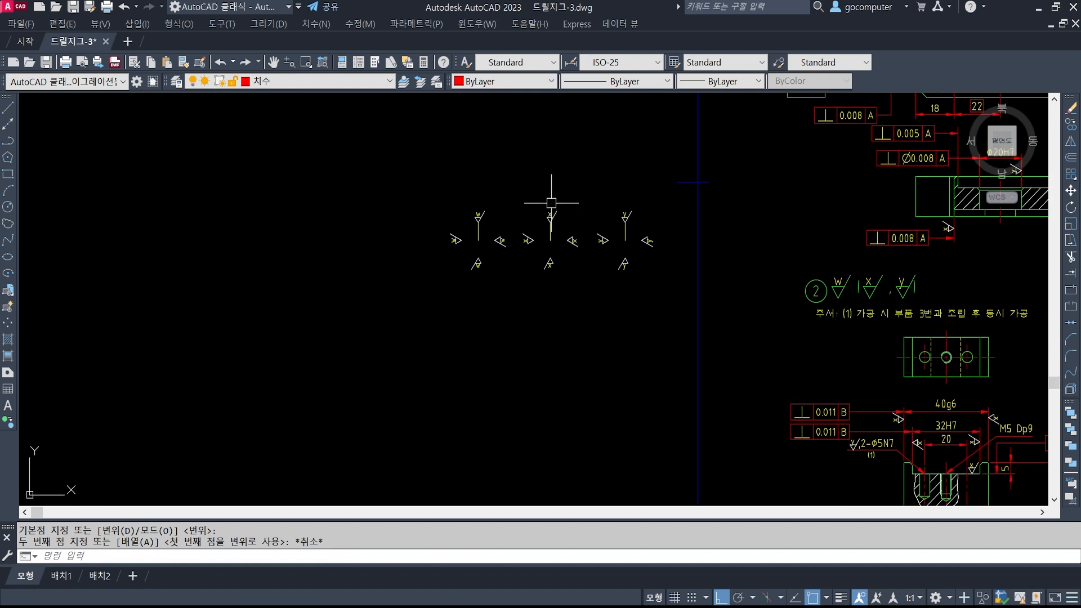
pyautogui.scroll(5, 560, 259)
pyautogui.press('space')
pyautogui.click(563, 319)
pyautogui.click(467, 247)
pyautogui.press('space')
pyautogui.click(531, 255)
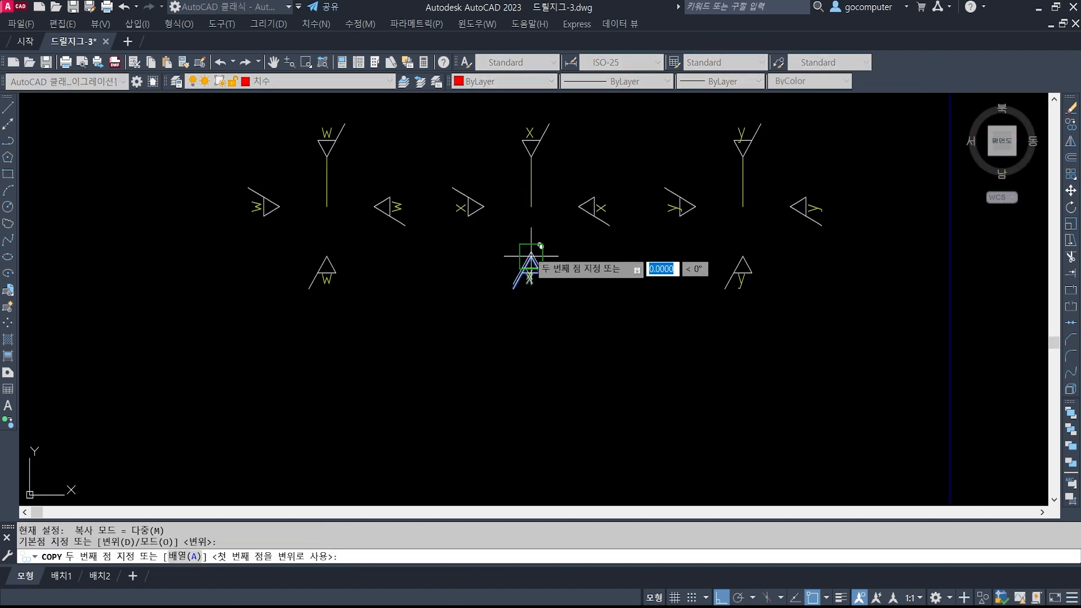
pyautogui.scroll(-5, 308, 359)
pyautogui.moveTo(893, 421); pyautogui.dragTo(639, 325, button='middle')
pyautogui.scroll(4, 721, 377)
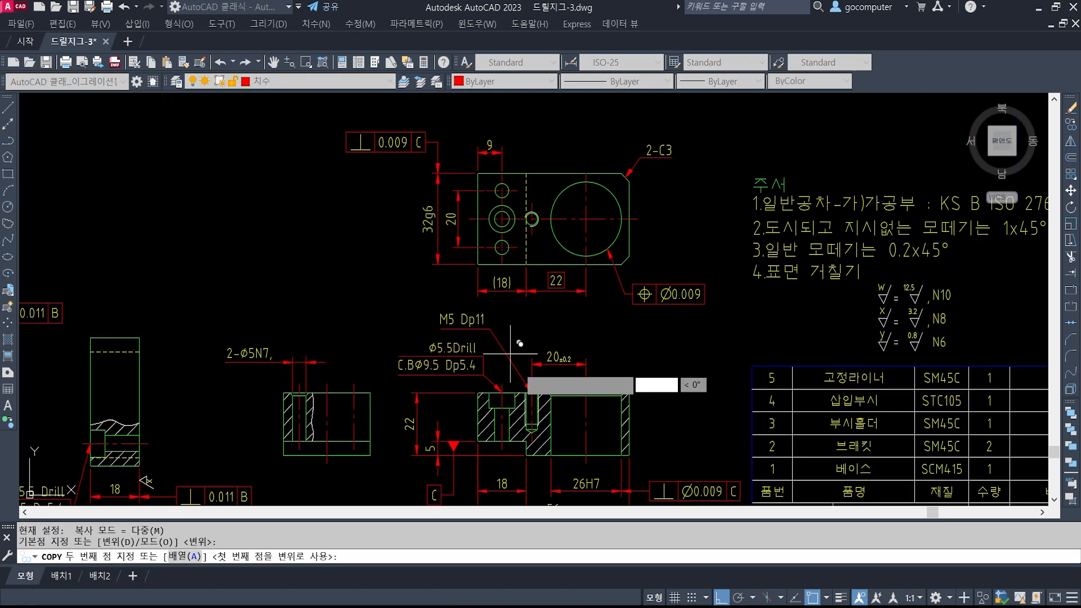
pyautogui.moveTo(504, 443); pyautogui.dragTo(568, 294, button='middle')
pyautogui.scroll(4, 515, 305)
pyautogui.scroll(2, 516, 294)
pyautogui.keyDown('shift'); pyautogui.rightClick(555, 255); pyautogui.keyUp('shift')
pyautogui.click(614, 561)
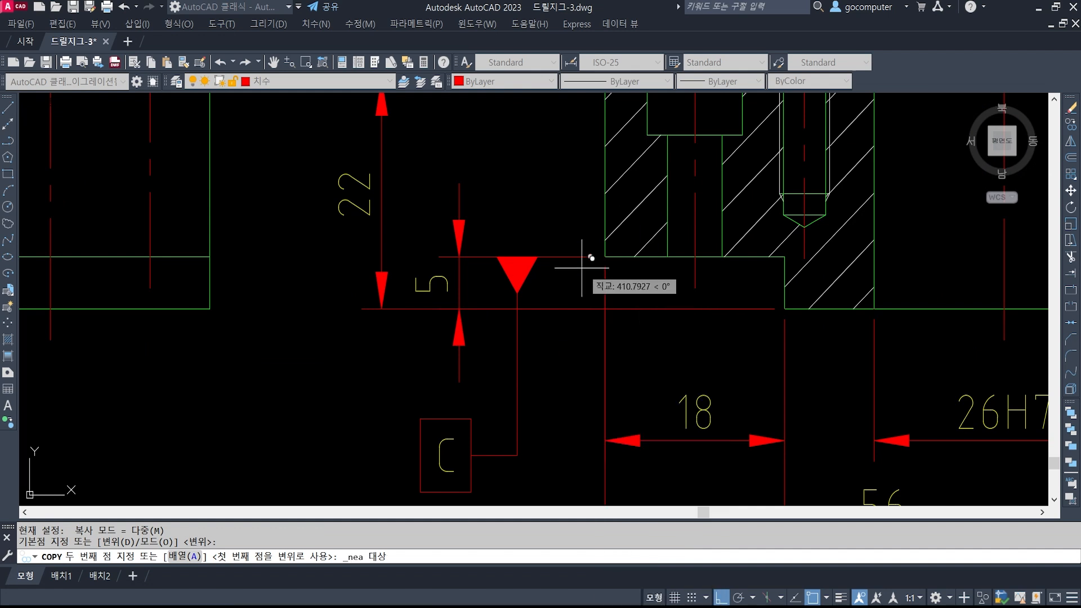
pyautogui.click(578, 259)
pyautogui.press('space')
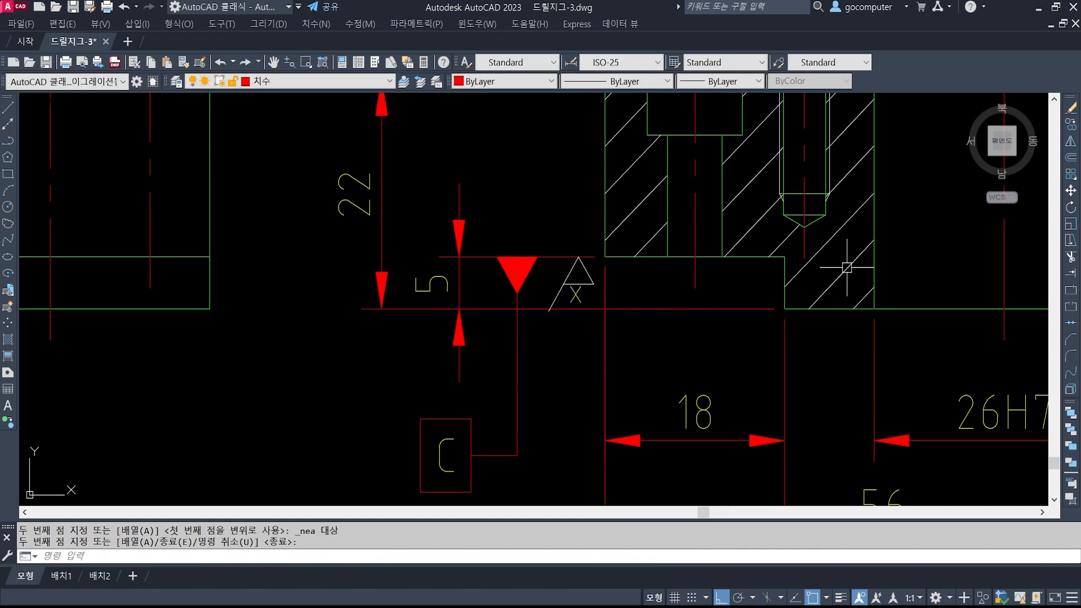
# Copy the sideways x surface finish symbol against the stepped-face extension line between the holder's 5 mm step and its 18 mm dimension
pyautogui.scroll(-6, 826, 289)
pyautogui.moveTo(244, 260); pyautogui.dragTo(895, 398, button='middle')
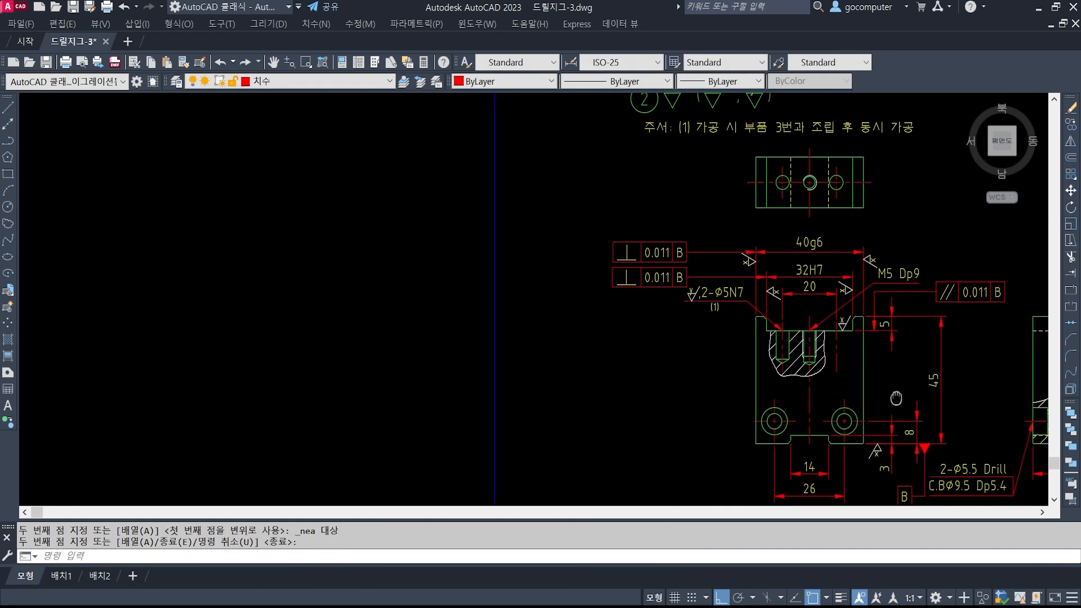
pyautogui.moveTo(352, 219); pyautogui.dragTo(693, 473, button='middle')
pyautogui.scroll(5, 657, 296)
pyautogui.scroll(2, 659, 309)
pyautogui.press('space')
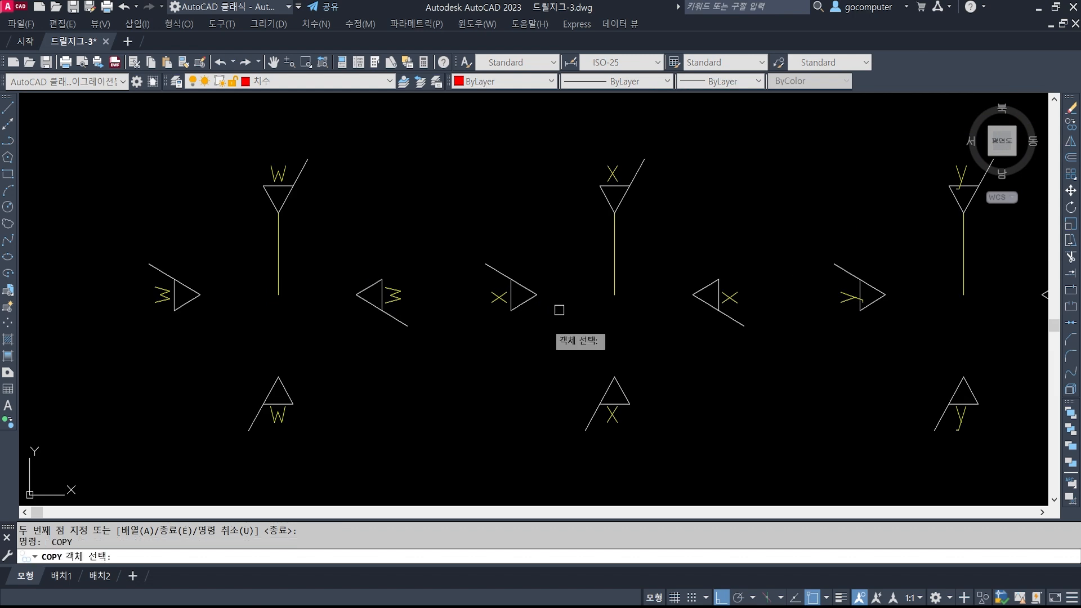
pyautogui.click(543, 333)
pyautogui.click(467, 242)
pyautogui.press('space')
pyautogui.click(537, 294)
pyautogui.scroll(-6, 490, 282)
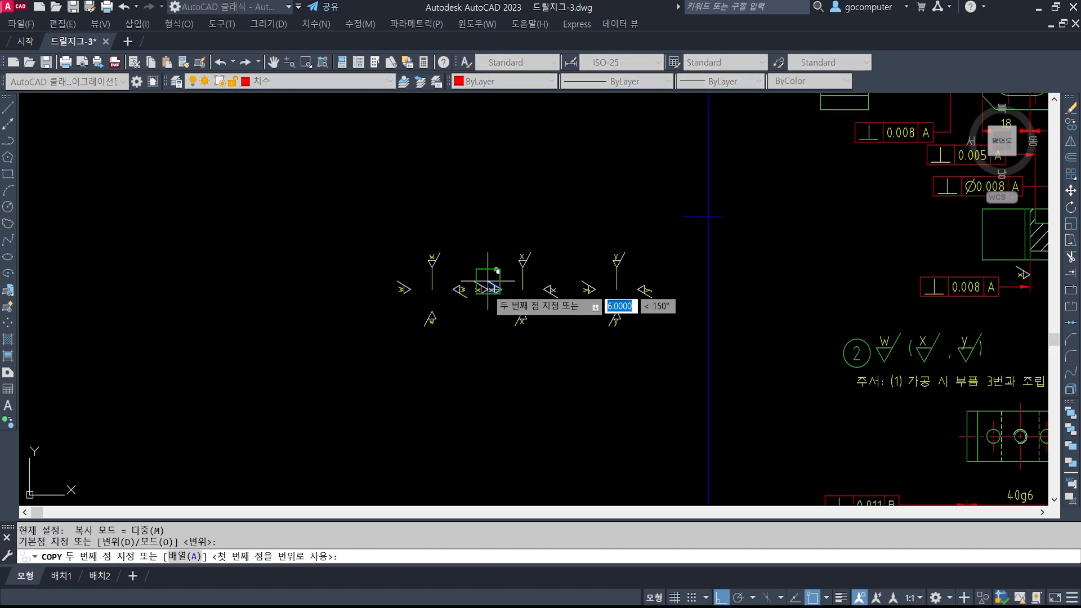
pyautogui.moveTo(905, 430)
pyautogui.mouseDown(button='middle')
pyautogui.moveTo(574, 268)
pyautogui.moveTo(445, 222)
pyautogui.mouseUp(button='middle')
pyautogui.moveTo(876, 307); pyautogui.dragTo(480, 123, button='middle')
pyautogui.scroll(4, 722, 292)
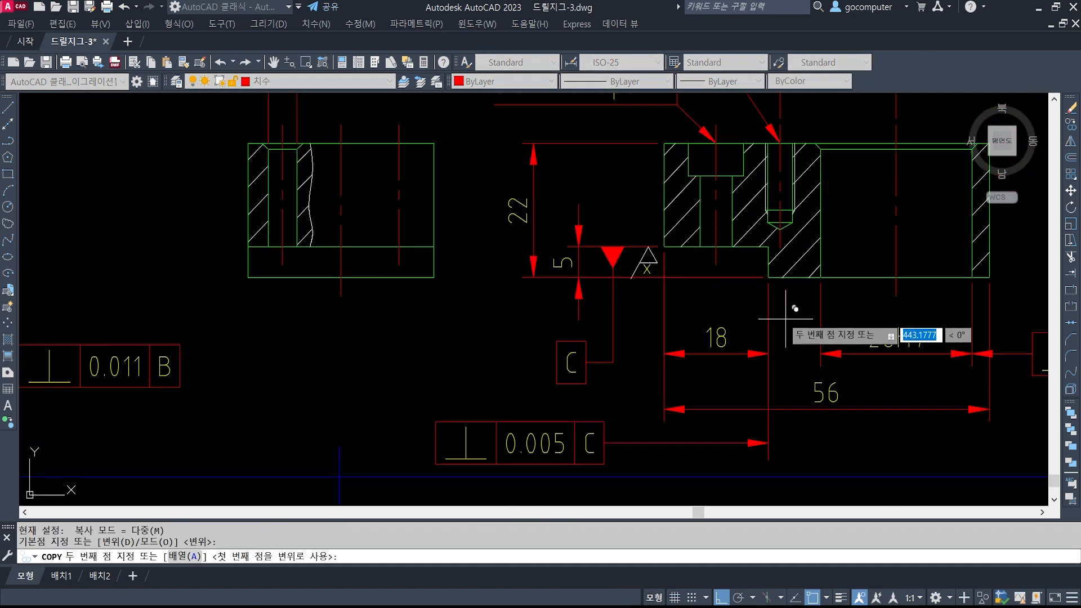
pyautogui.keyDown('shift'); pyautogui.rightClick(752, 283); pyautogui.keyUp('shift')
pyautogui.press('r')
pyautogui.click(760, 307)
pyautogui.press('space')
pyautogui.scroll(-3, 588, 323)
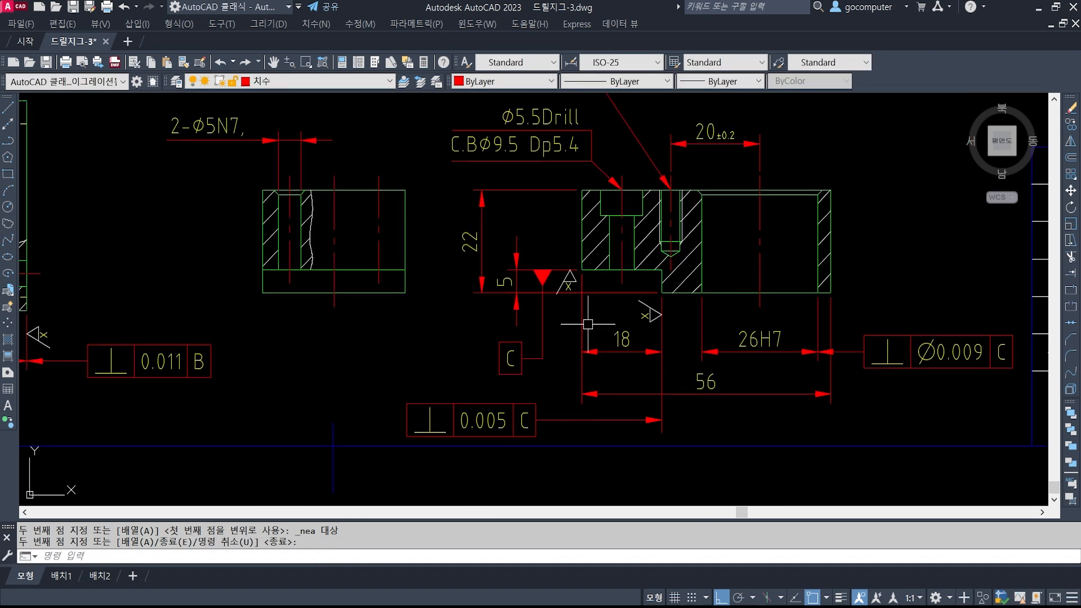
# Copy the downward-pointing x surface finish symbol onto the upper extension line of the 32g6 dimension in the bushing holder's plan view
pyautogui.moveTo(800, 364); pyautogui.dragTo(748, 410, button='middle')
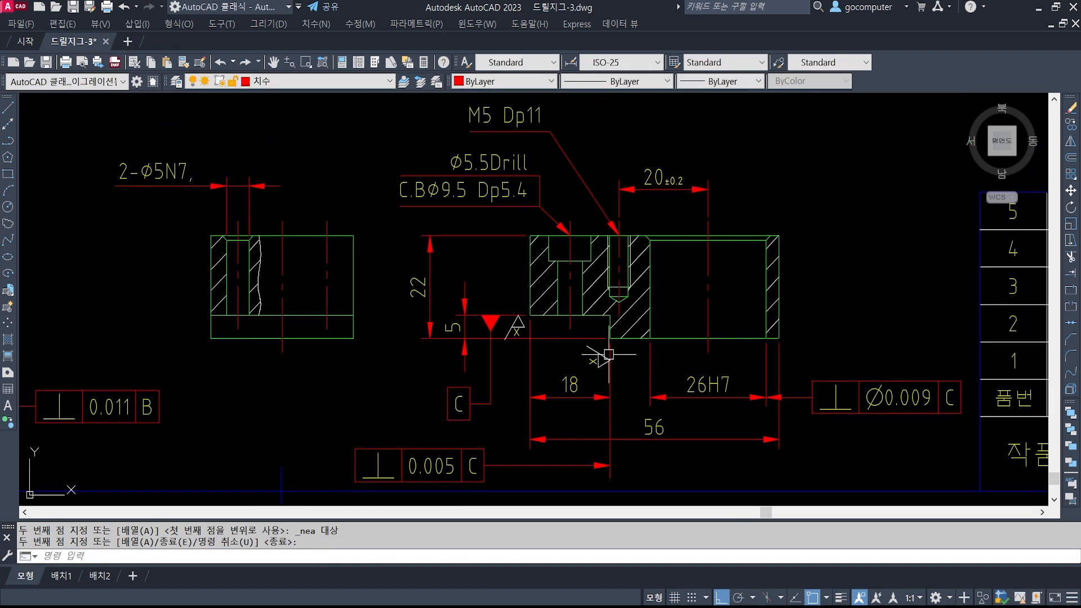
pyautogui.scroll(-3, 609, 355)
pyautogui.moveTo(262, 313)
pyautogui.mouseDown(button='middle')
pyautogui.moveTo(315, 358)
pyautogui.moveTo(313, 383)
pyautogui.mouseUp(button='middle')
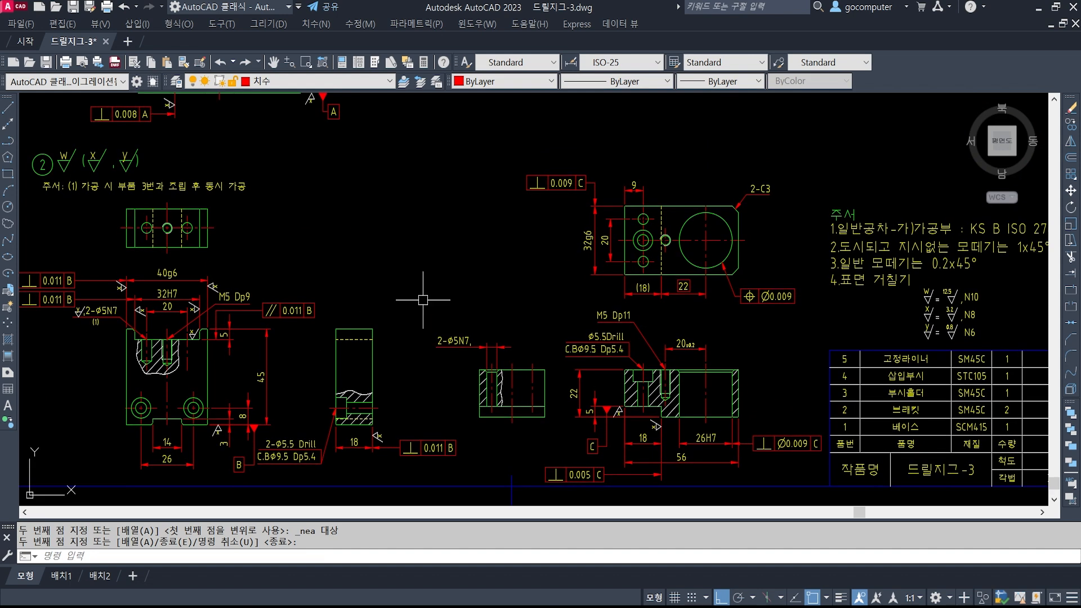
pyautogui.scroll(3, 546, 208)
pyautogui.moveTo(622, 341)
pyautogui.mouseDown(button='middle')
pyautogui.moveTo(623, 172)
pyautogui.moveTo(617, 384)
pyautogui.moveTo(612, 374)
pyautogui.mouseUp(button='middle')
pyautogui.scroll(-3, 645, 294)
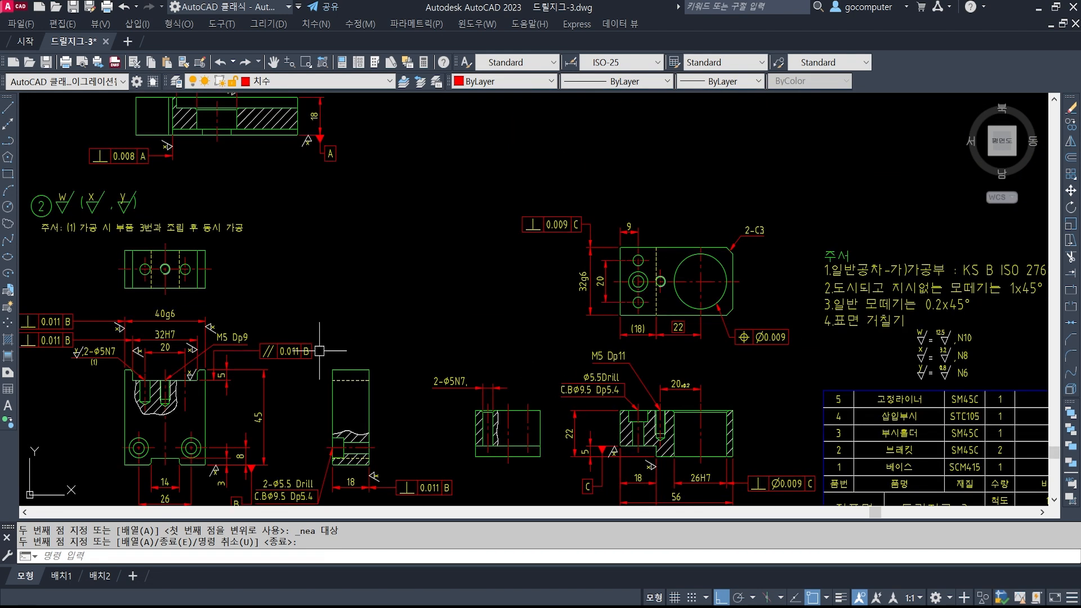
pyautogui.moveTo(320, 351); pyautogui.dragTo(488, 309, button='middle')
pyautogui.write('co')
pyautogui.press('space')
pyautogui.moveTo(204, 268); pyautogui.dragTo(712, 345, button='middle')
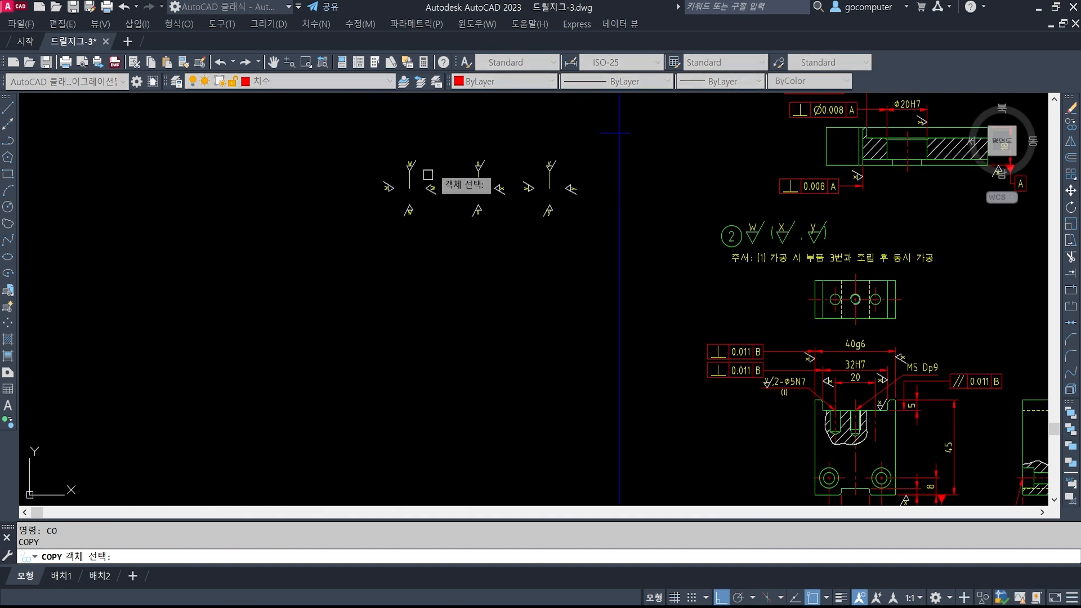
pyautogui.scroll(5, 491, 168)
pyautogui.click(435, 140)
pyautogui.click(505, 208)
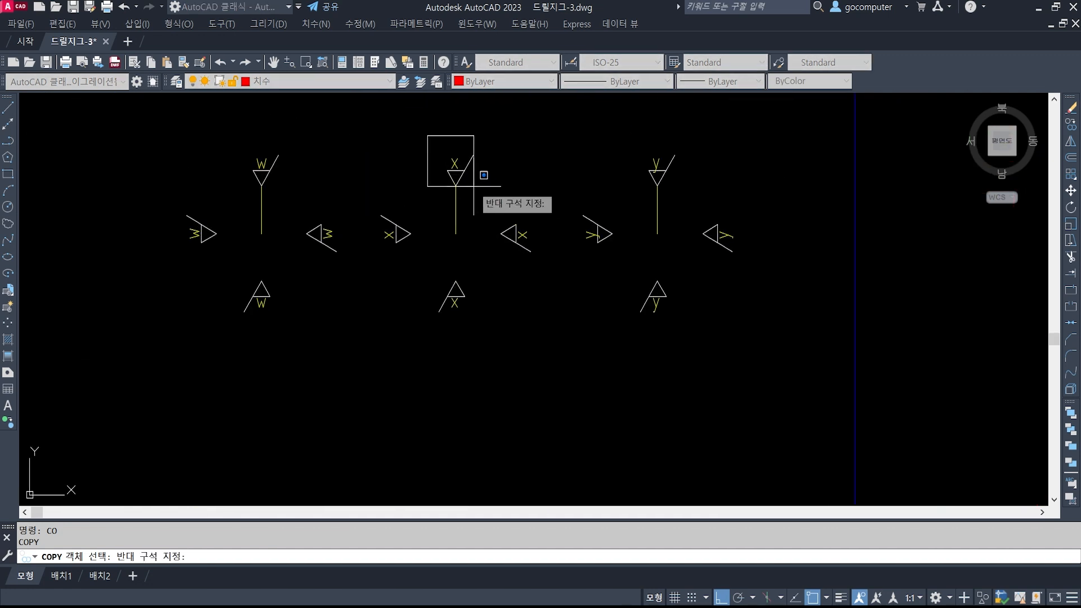
pyautogui.click(482, 195)
pyautogui.press('space')
pyautogui.click(456, 185)
pyautogui.scroll(-3, 60, 258)
pyautogui.moveTo(826, 314); pyautogui.dragTo(377, 252, button='middle')
pyautogui.moveTo(799, 301); pyautogui.dragTo(539, 274, button='middle')
pyautogui.scroll(3, 587, 268)
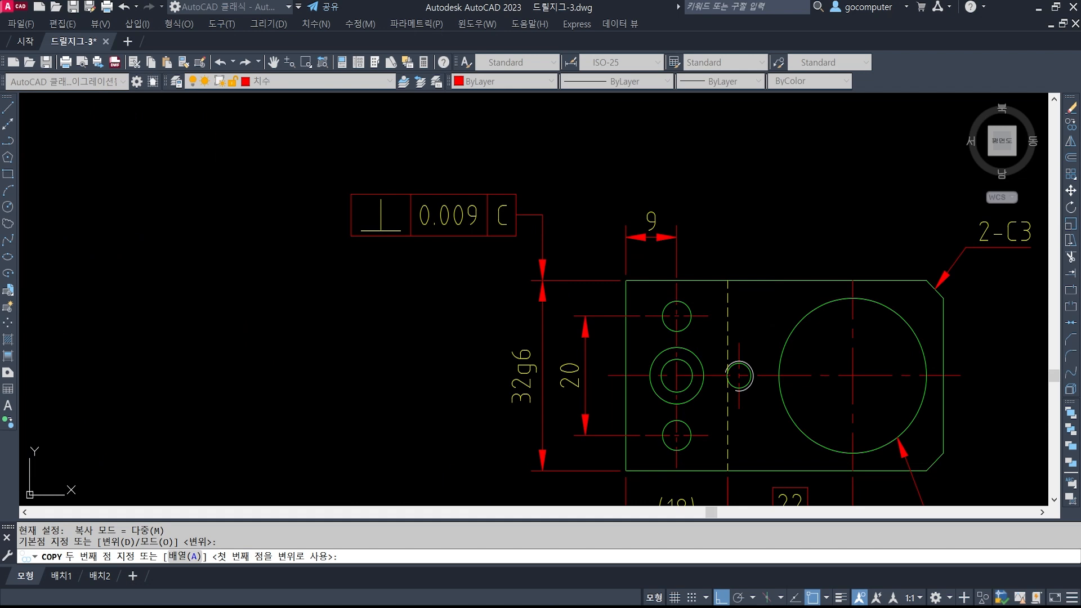
pyautogui.click(575, 280)
pyautogui.press('space')
# Copy the upward-pointing x surface finish symbol onto the lower extension line of the plan view's 32g6 dimension
pyautogui.scroll(-6, 775, 249)
pyautogui.moveTo(346, 234); pyautogui.dragTo(543, 293, button='middle')
pyautogui.scroll(2, 543, 292)
pyautogui.scroll(5, 363, 252)
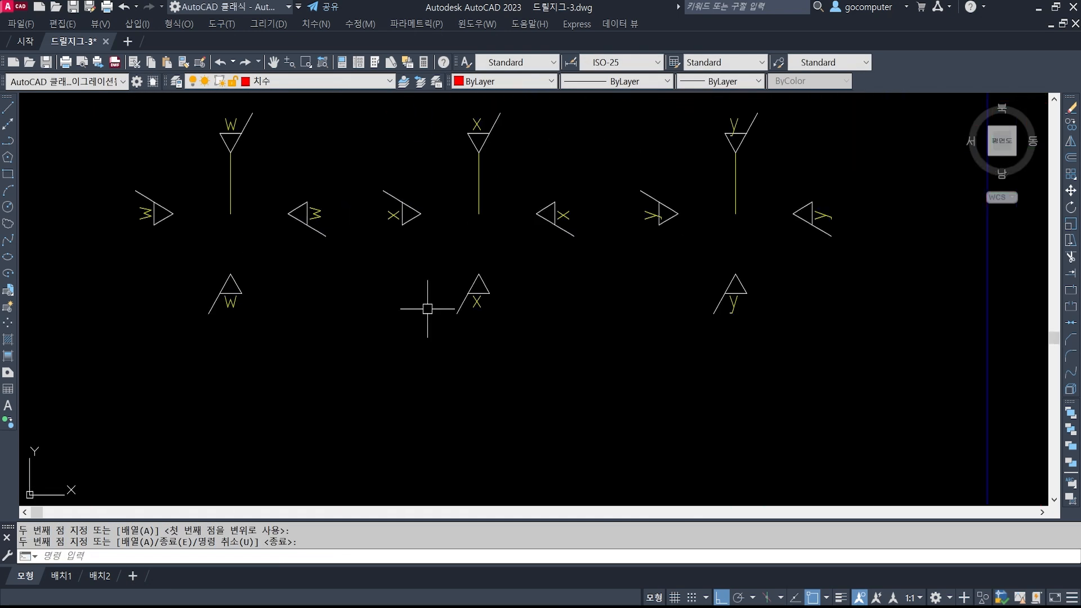
pyautogui.press('space')
pyautogui.click(578, 365)
pyautogui.click(422, 274)
pyautogui.press('space')
pyautogui.click(479, 274)
pyautogui.scroll(-7, 193, 328)
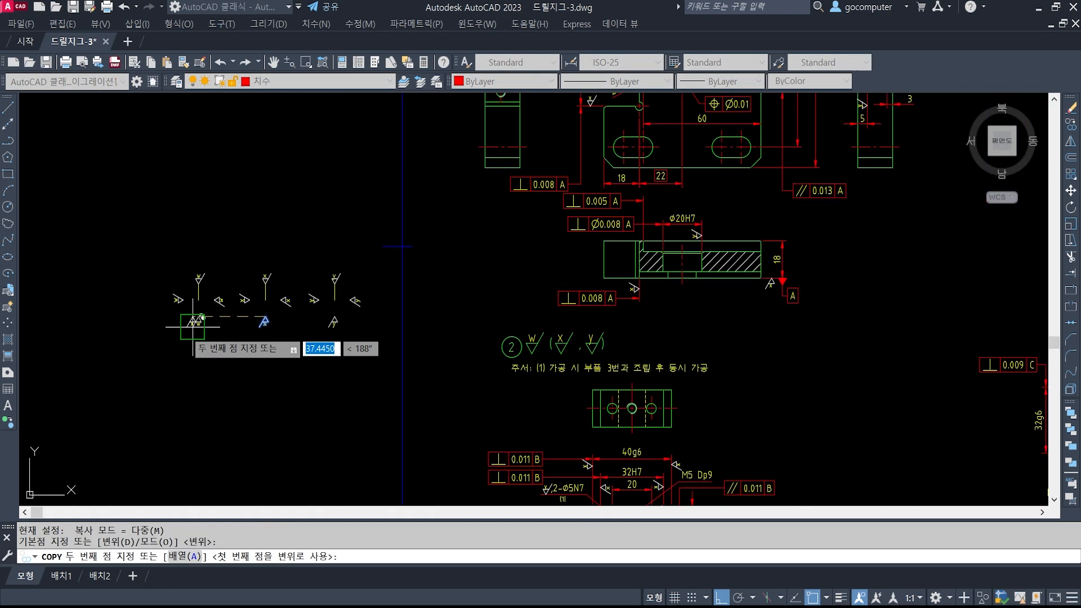
pyautogui.moveTo(883, 427); pyautogui.dragTo(570, 309, button='middle')
pyautogui.scroll(6, 563, 318)
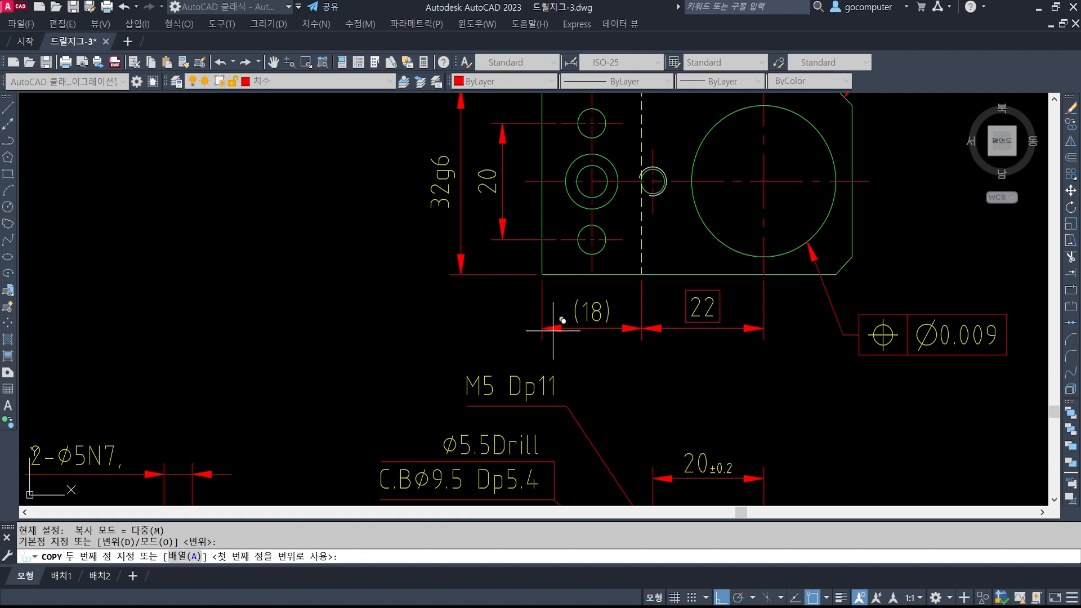
pyautogui.click(492, 275)
pyautogui.press('space')
pyautogui.scroll(-3, 538, 331)
pyautogui.moveTo(507, 330); pyautogui.dragTo(585, 317, button='middle')
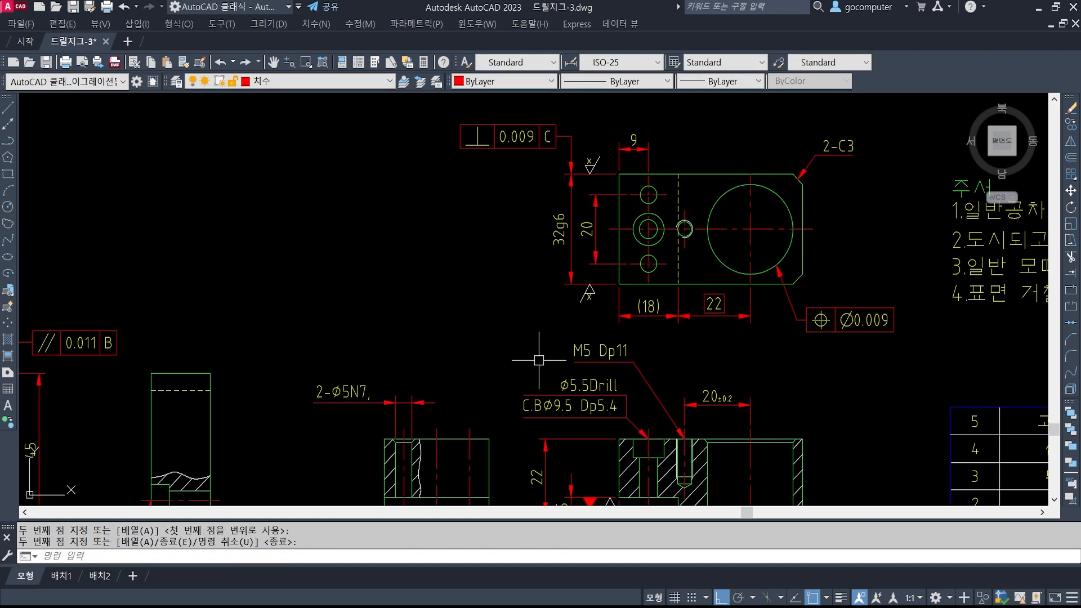
# Copy the sideways y surface finish symbol onto the extension line of the 26H7 bore beside its perpendicularity tolerance, using the Nearest snap
pyautogui.moveTo(619, 413); pyautogui.dragTo(551, 304, button='middle')
pyautogui.moveTo(587, 416); pyautogui.dragTo(580, 384, button='middle')
pyautogui.click(515, 355)
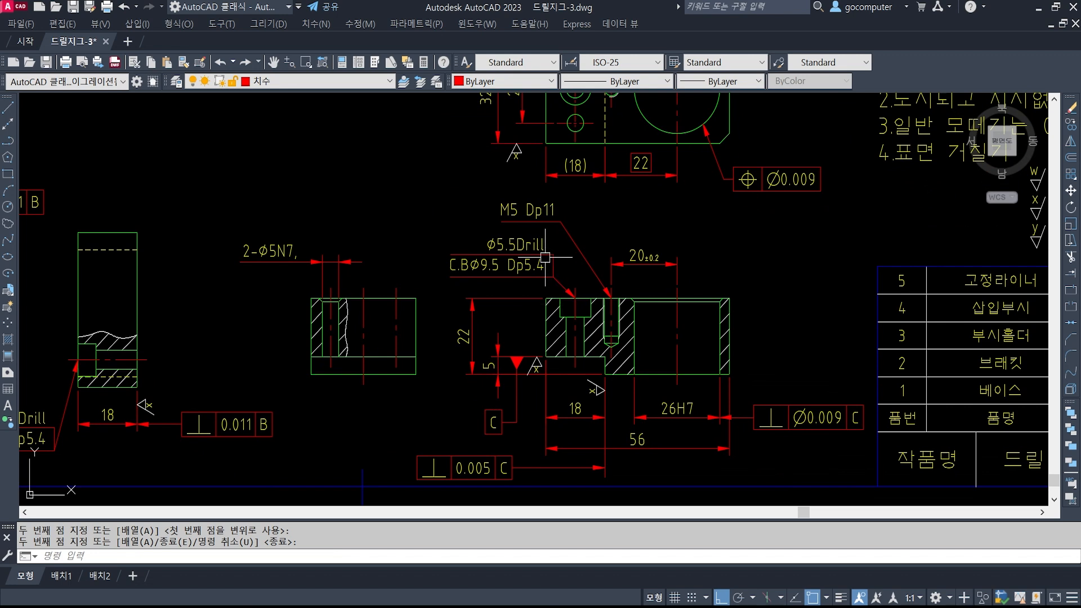
pyautogui.moveTo(551, 96); pyautogui.dragTo(558, 204, button='middle')
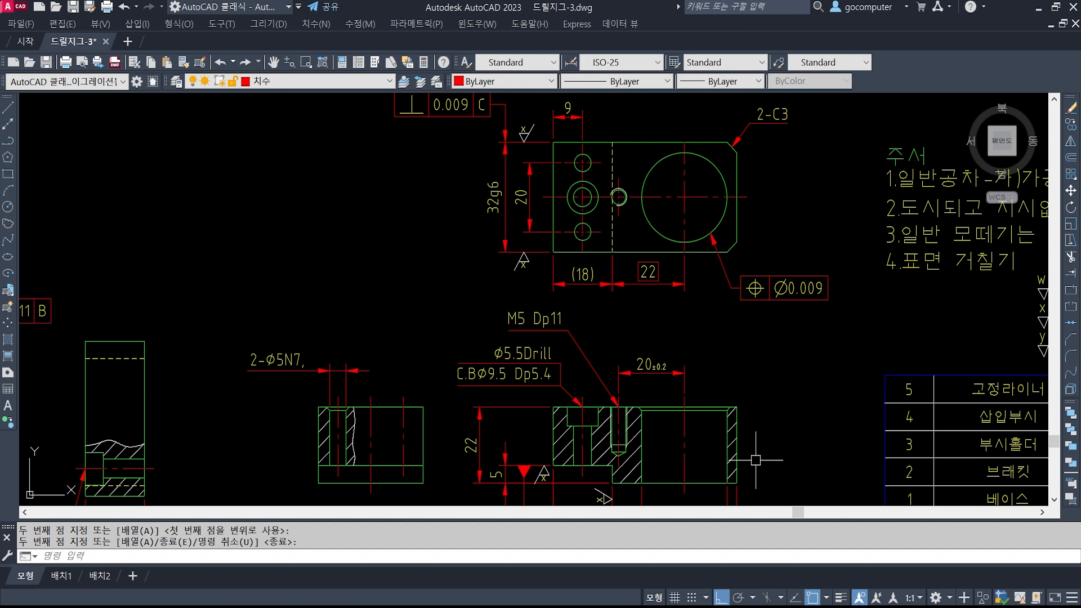
pyautogui.scroll(-4, 776, 295)
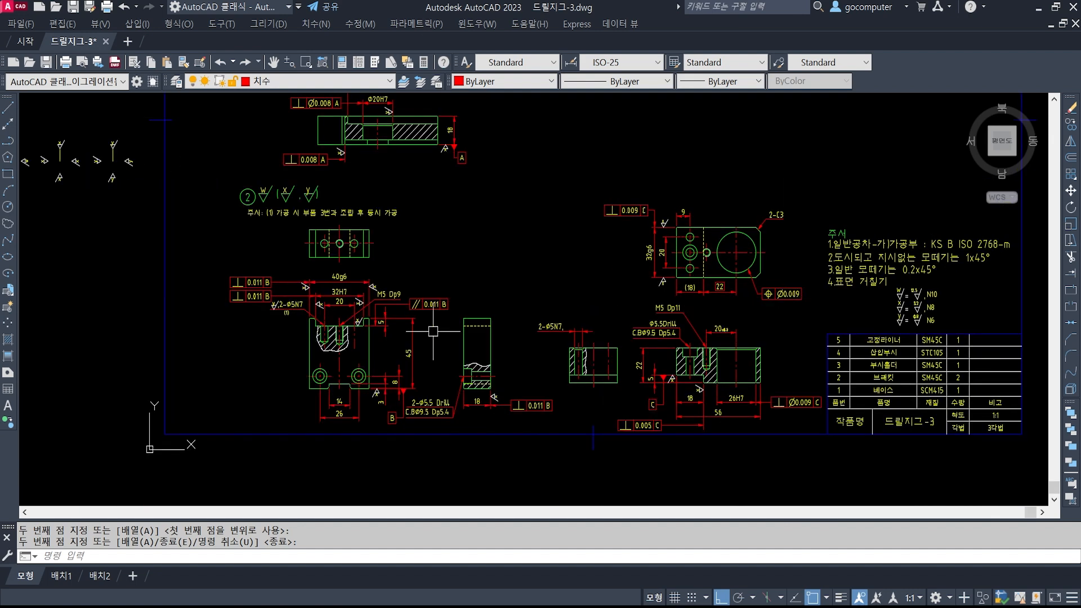
pyautogui.moveTo(245, 216); pyautogui.dragTo(595, 307, button='middle')
pyautogui.scroll(5, 440, 243)
pyautogui.press('space')
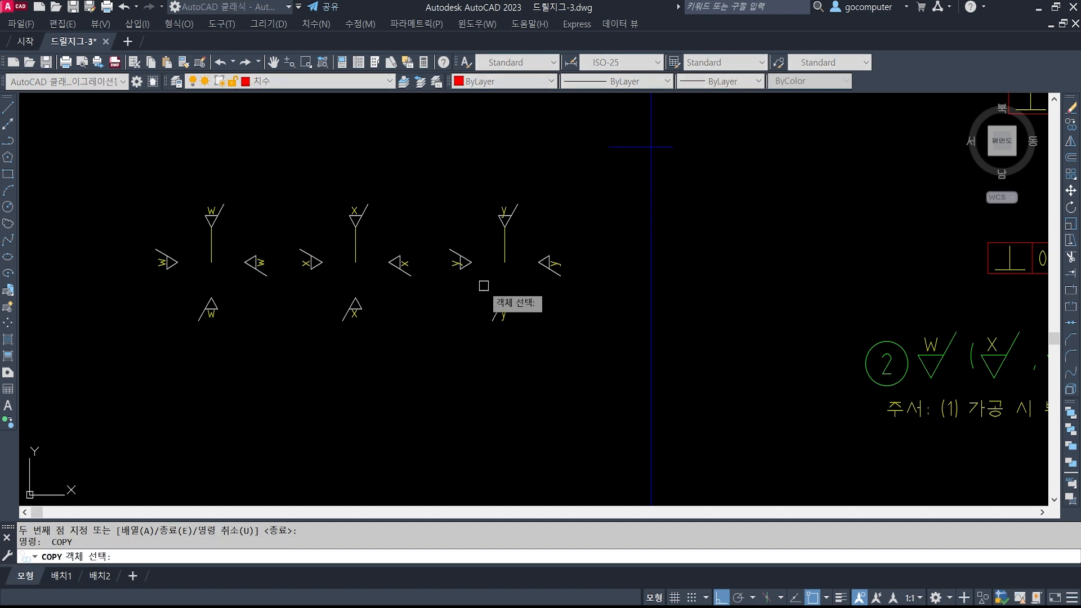
pyautogui.click(483, 286)
pyautogui.click(428, 229)
pyautogui.press('space')
pyautogui.click(472, 263)
pyautogui.scroll(-4, 679, 369)
pyautogui.moveTo(829, 380); pyautogui.dragTo(221, 155, button='middle')
pyautogui.scroll(7, 806, 388)
pyautogui.moveTo(851, 448); pyautogui.dragTo(749, 346, button='middle')
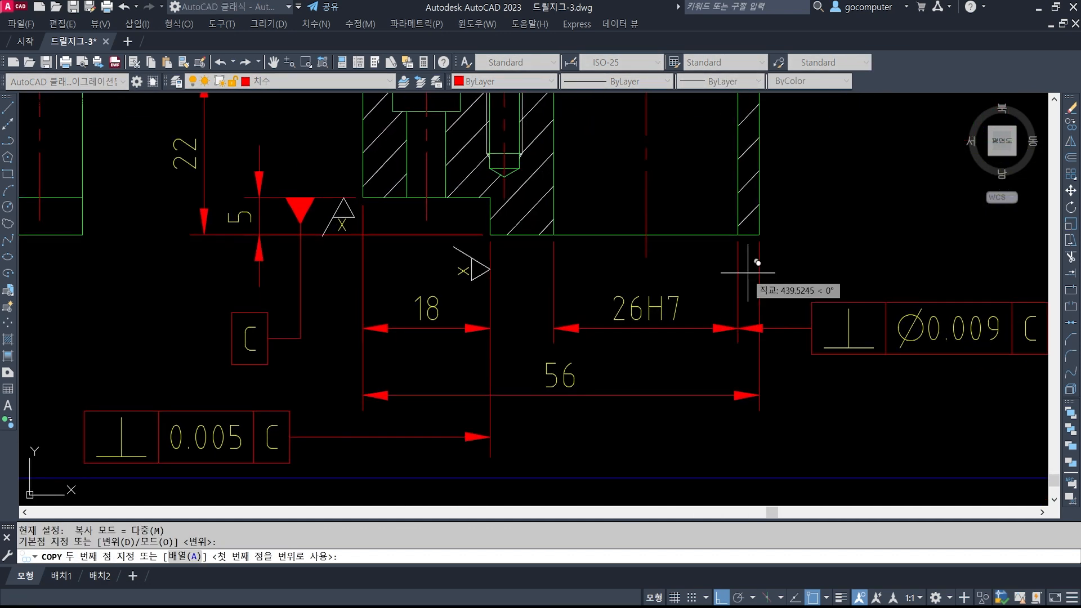
pyautogui.keyDown('shift'); pyautogui.rightClick(749, 270); pyautogui.keyUp('shift')
pyautogui.press('r')
pyautogui.click(738, 273)
pyautogui.press('space')
pyautogui.scroll(-2, 805, 362)
pyautogui.scroll(-1, 804, 362)
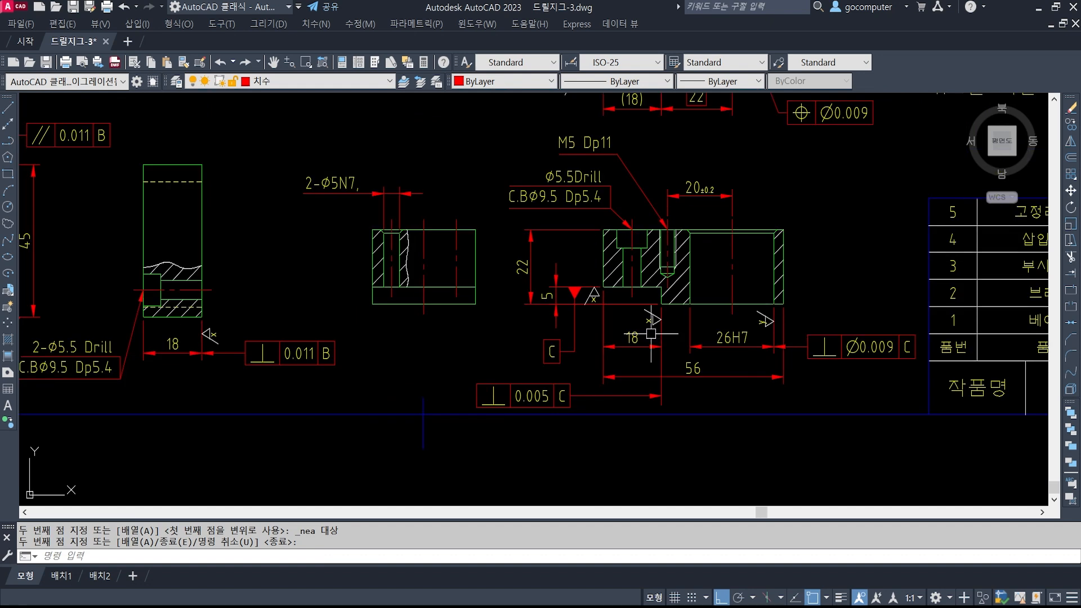
pyautogui.moveTo(333, 323); pyautogui.dragTo(459, 374, button='middle')
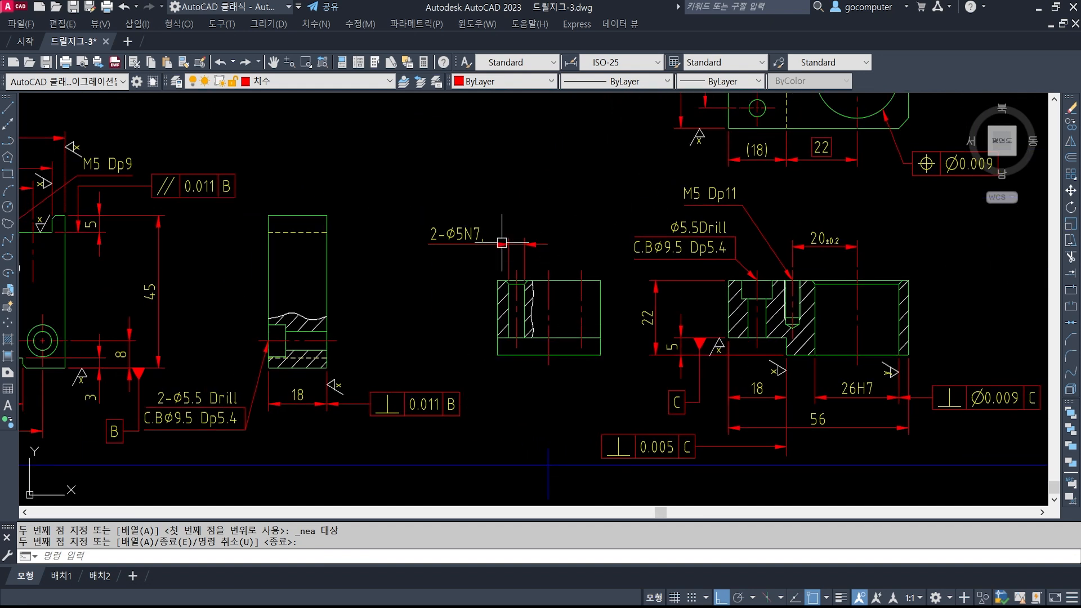
# Copy the downward-pointing y surface finish symbol onto the 2-ø5N7 dimension line beside its text, using the Nearest snap
pyautogui.scroll(-3, 632, 325)
pyautogui.moveTo(258, 248); pyautogui.dragTo(428, 340, button='middle')
pyautogui.scroll(2, 431, 252)
pyautogui.scroll(2, 315, 246)
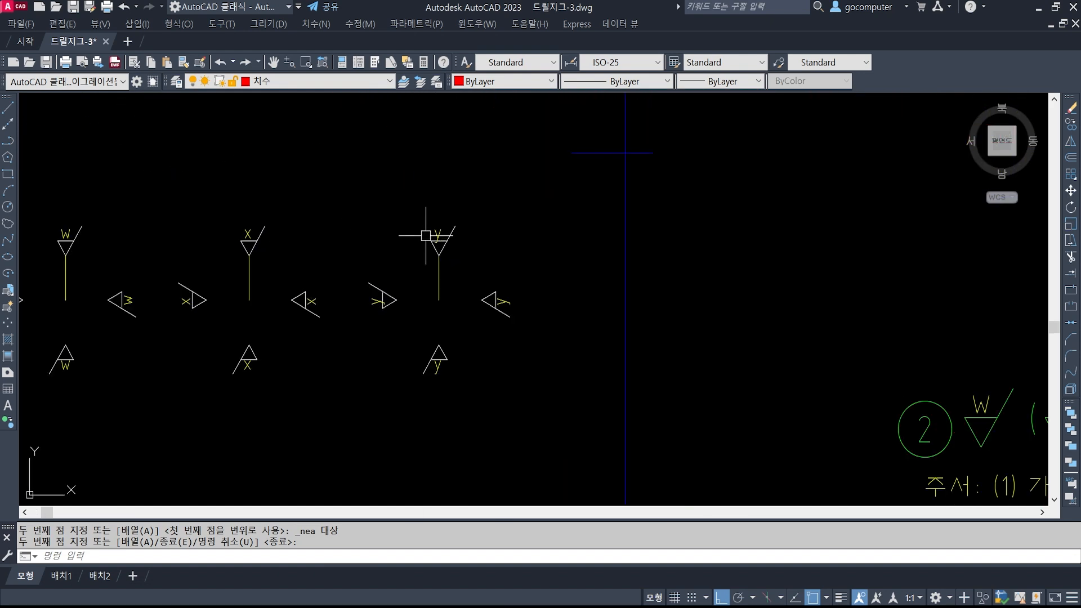
pyautogui.press('space')
pyautogui.click(406, 196)
pyautogui.click(468, 270)
pyautogui.press('space')
pyautogui.click(439, 255)
pyautogui.scroll(-3, 296, 264)
pyautogui.moveTo(740, 399); pyautogui.dragTo(523, 180, button='middle')
pyautogui.scroll(3, 854, 355)
pyautogui.moveTo(853, 355); pyautogui.dragTo(518, 300, button='middle')
pyautogui.scroll(2, 593, 272)
pyautogui.keyDown('shift'); pyautogui.rightClick(593, 273); pyautogui.keyUp('shift')
pyautogui.press('r')
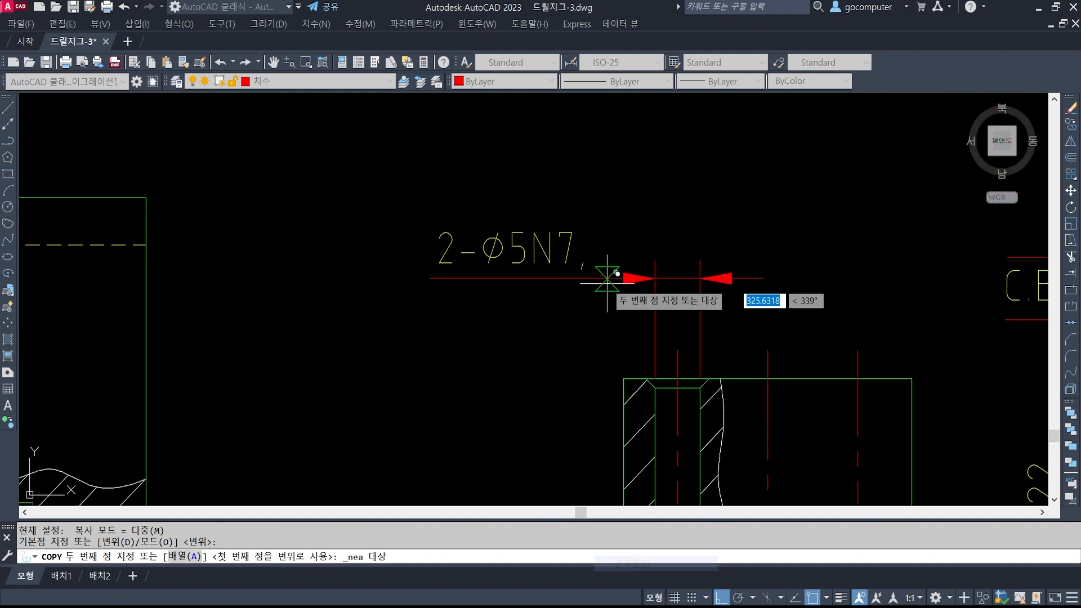
pyautogui.click(607, 278)
# Place another copy of the downward-pointing y surface finish symbol on the upper extension line of the front view's 22 dimension
pyautogui.scroll(-3, 599, 261)
pyautogui.scroll(3, 452, 299)
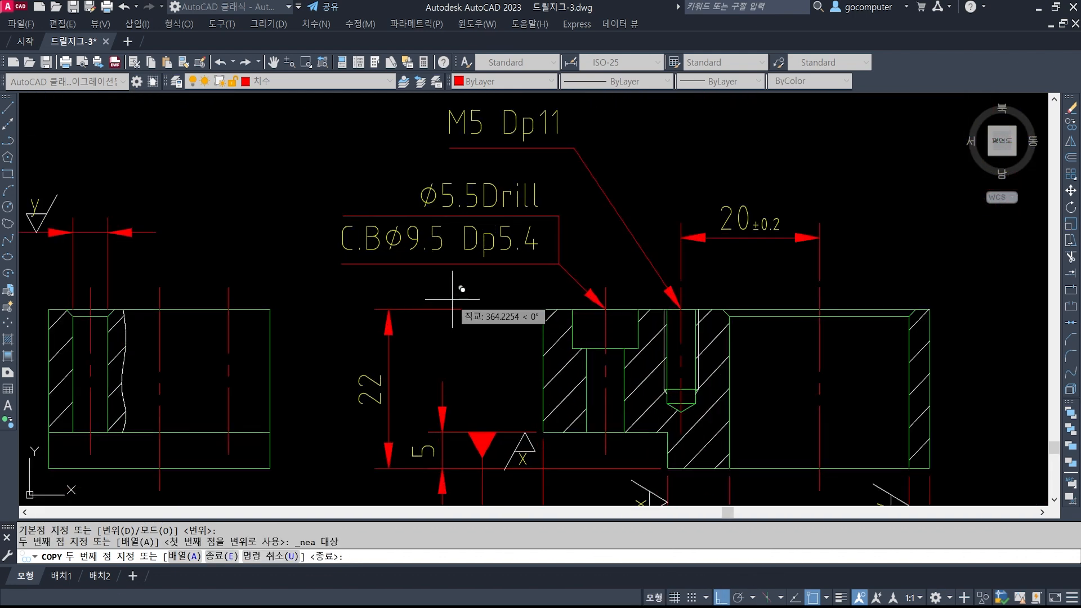
pyautogui.click(455, 308)
pyautogui.press('space')
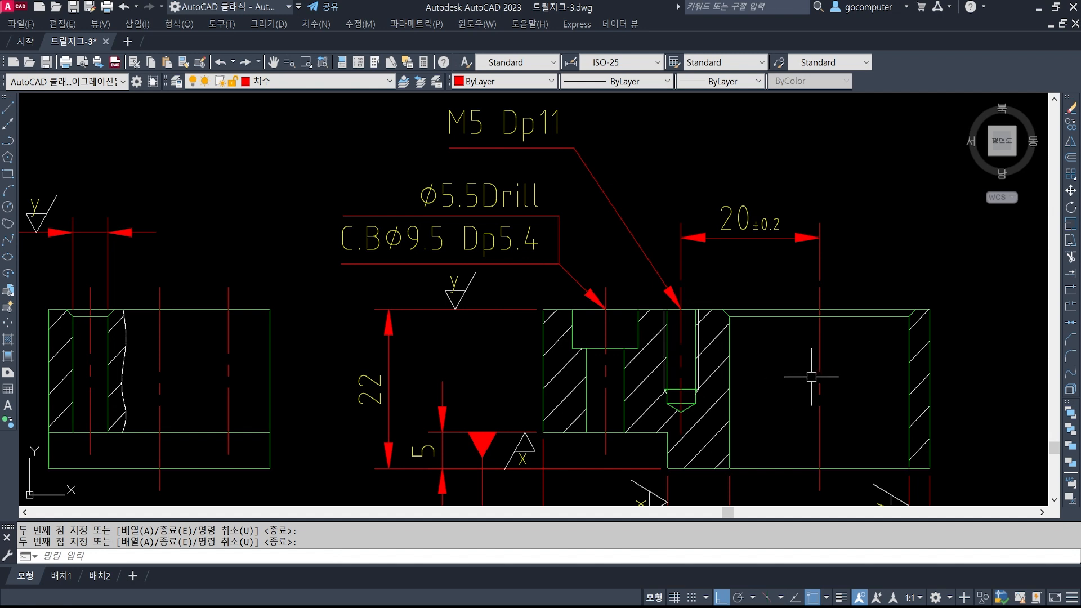
# Examine the bushing holder's plan, side and sectional front views for their dimensions, tolerances and surface finish symbols
pyautogui.scroll(-4, 789, 368)
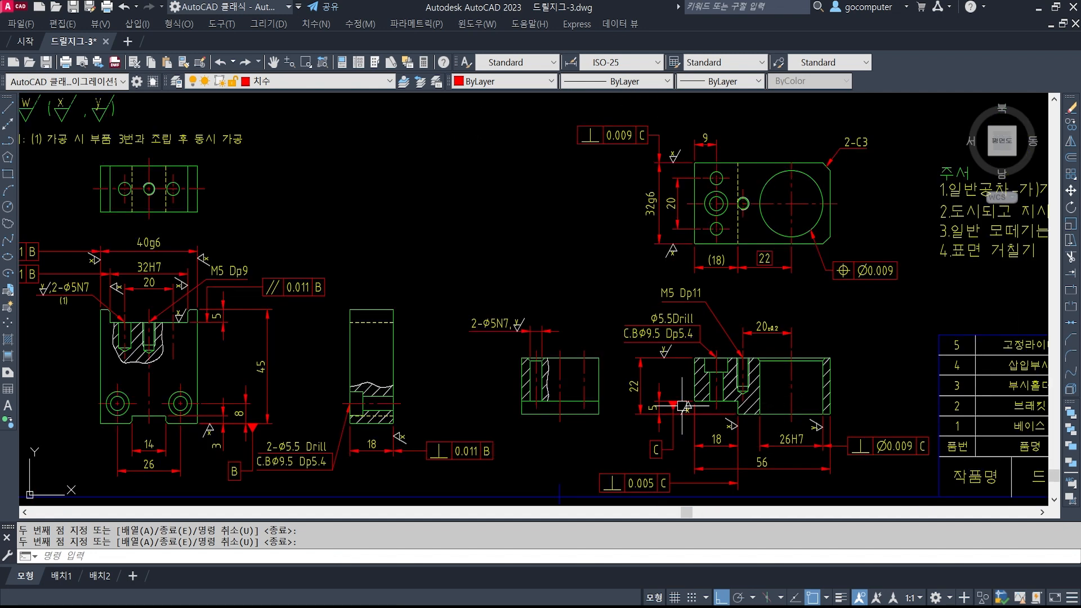
pyautogui.moveTo(845, 451)
pyautogui.mouseDown(button='middle')
pyautogui.moveTo(823, 432)
pyautogui.moveTo(609, 401)
pyautogui.mouseUp(button='middle')
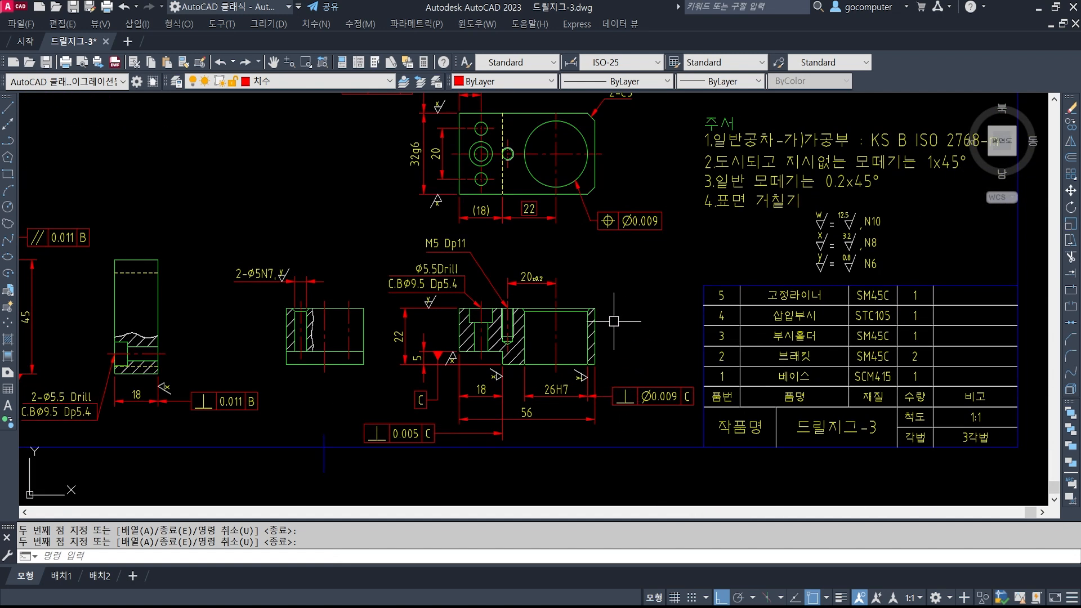
pyautogui.moveTo(551, 223); pyautogui.dragTo(590, 316, button='middle')
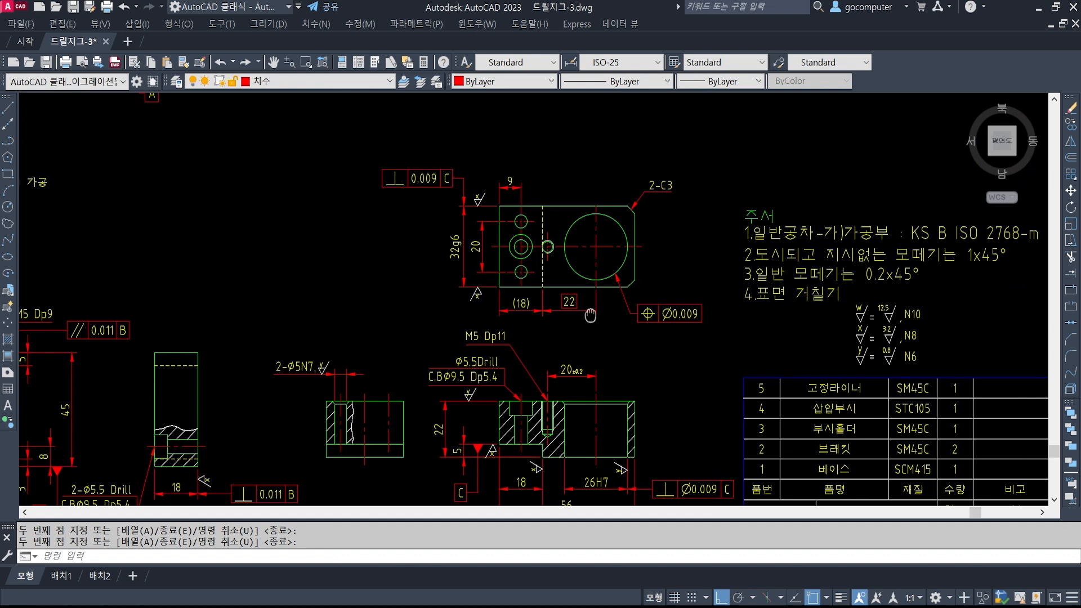
pyautogui.moveTo(597, 487); pyautogui.dragTo(601, 375, button='middle')
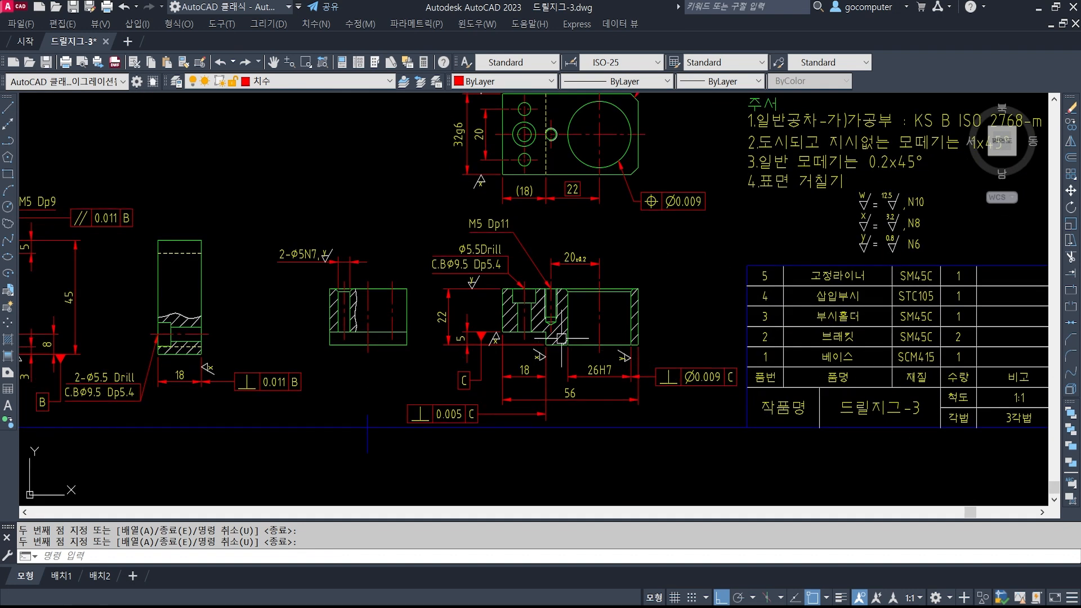
pyautogui.scroll(1, 498, 309)
pyautogui.moveTo(374, 193); pyautogui.dragTo(409, 282, button='middle')
pyautogui.moveTo(576, 249); pyautogui.dragTo(508, 300, button='middle')
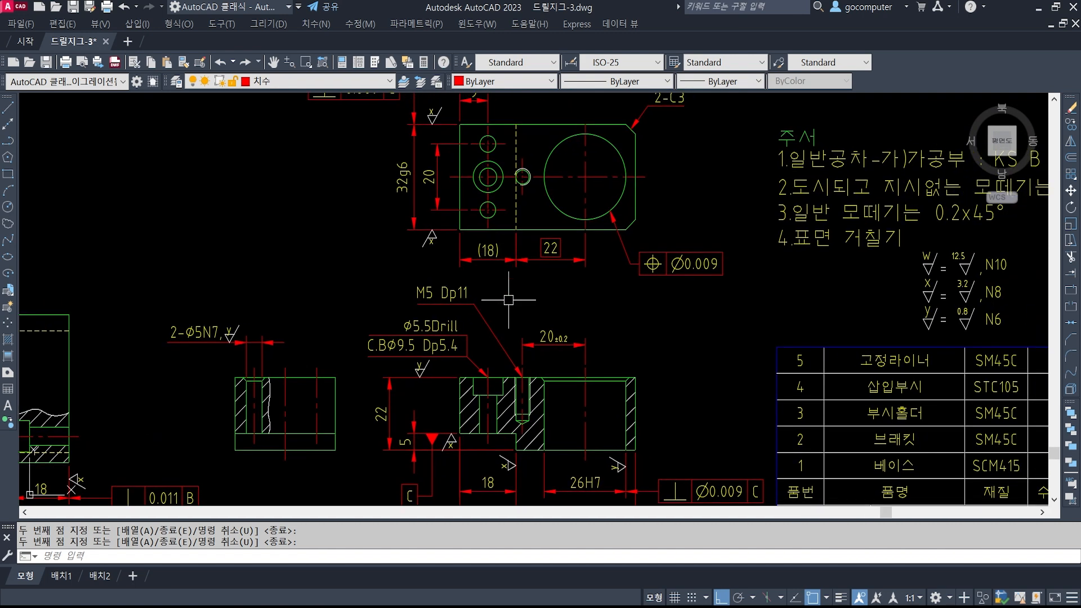
pyautogui.moveTo(520, 386); pyautogui.dragTo(485, 308, button='middle')
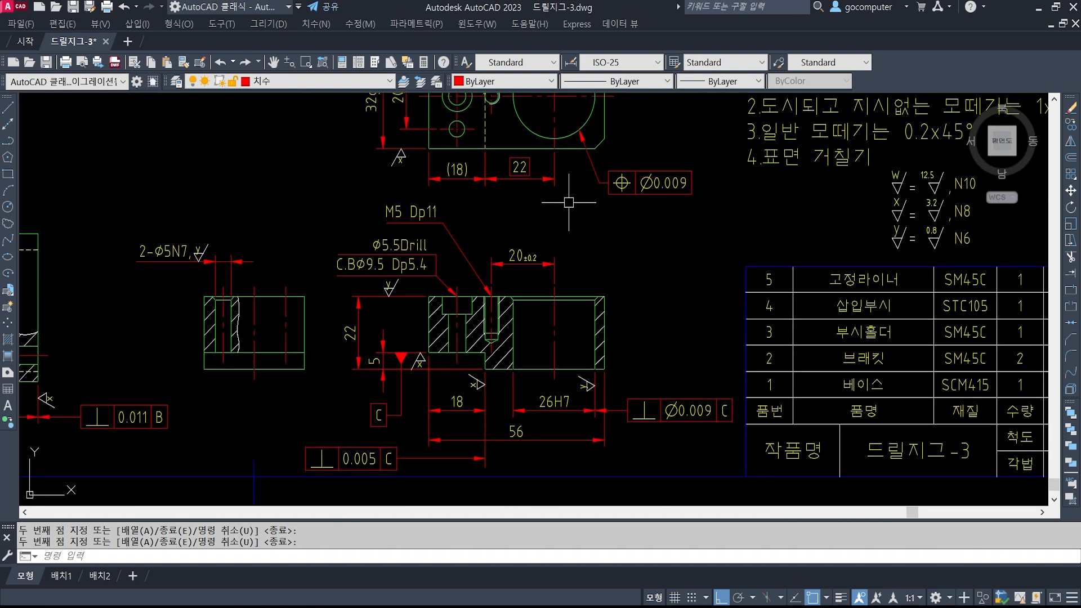
pyautogui.moveTo(568, 201); pyautogui.dragTo(582, 366, button='middle')
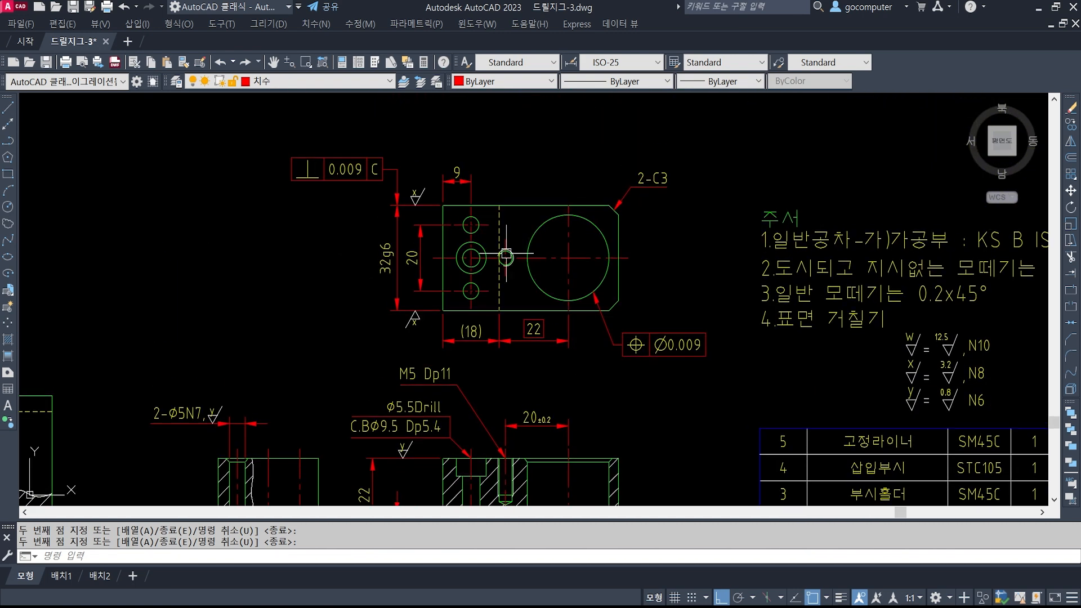
pyautogui.click(397, 252)
pyautogui.moveTo(593, 417); pyautogui.dragTo(546, 253, button='middle')
pyautogui.press('Escape')
pyautogui.press('Escape')
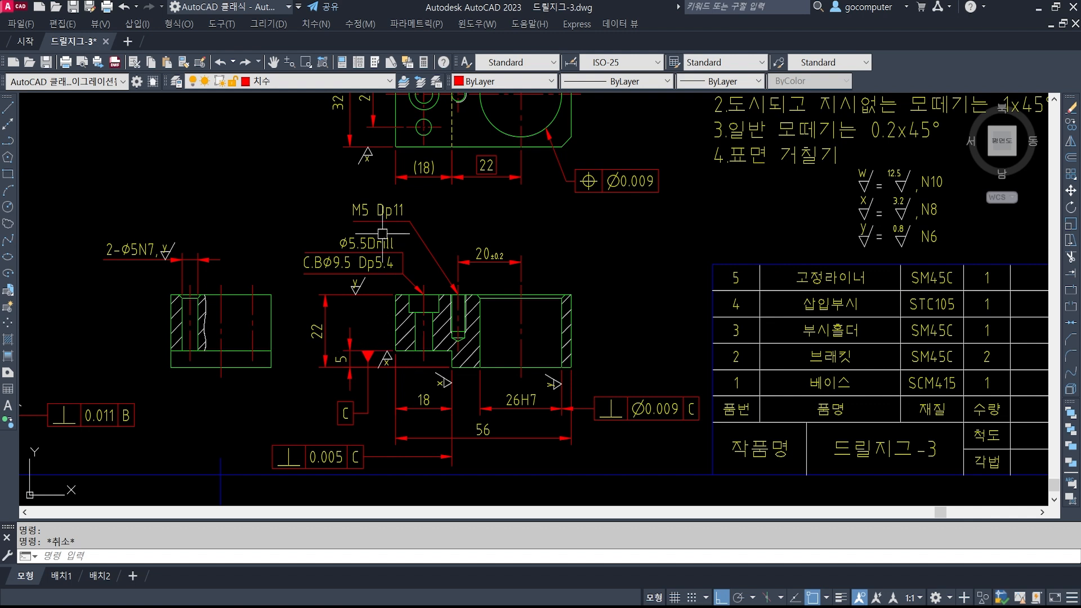
pyautogui.moveTo(381, 169); pyautogui.dragTo(435, 333, button='middle')
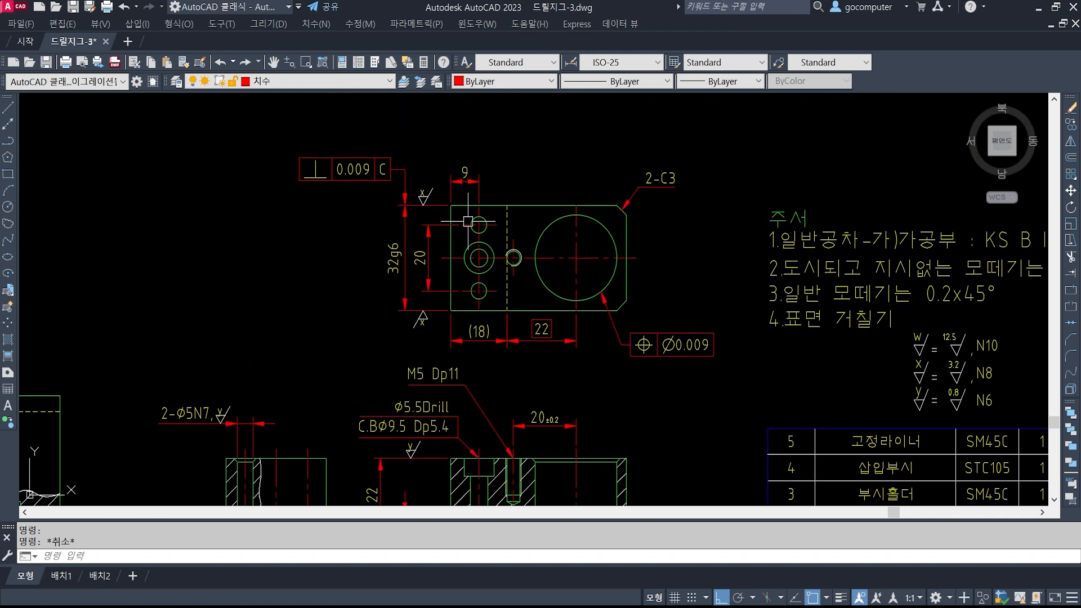
pyautogui.scroll(-1, 607, 315)
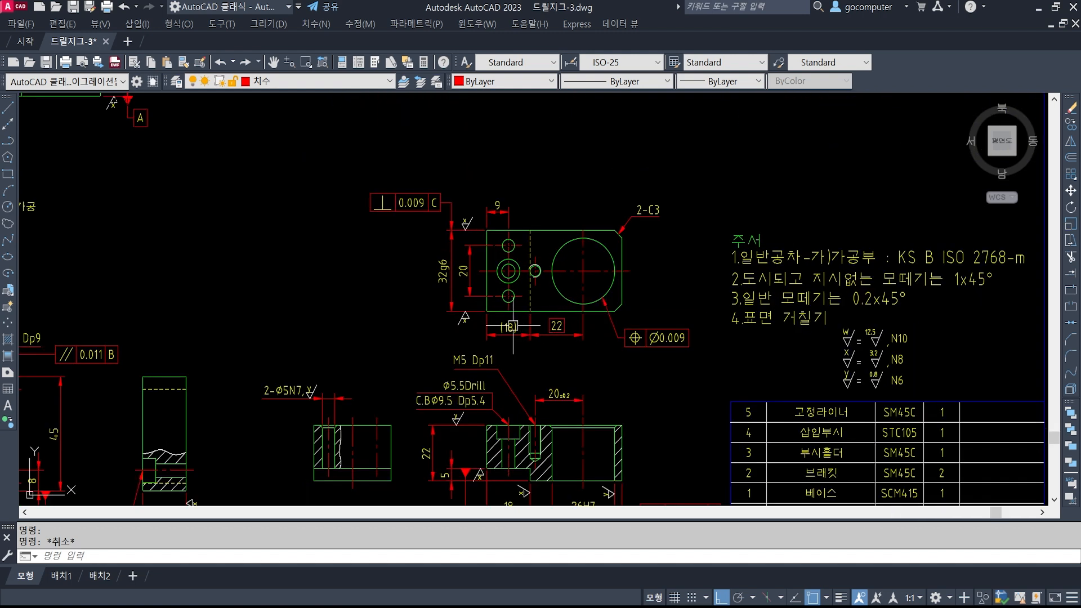
# Copy the bracket's part number 2 balloon with its w (x, y) surface finish symbols above the bushing holder's plan view
pyautogui.moveTo(447, 328); pyautogui.dragTo(479, 371, button='middle')
pyautogui.write('co')
pyautogui.press('space')
pyautogui.scroll(-2, 517, 321)
pyautogui.moveTo(304, 297); pyautogui.dragTo(522, 352, button='middle')
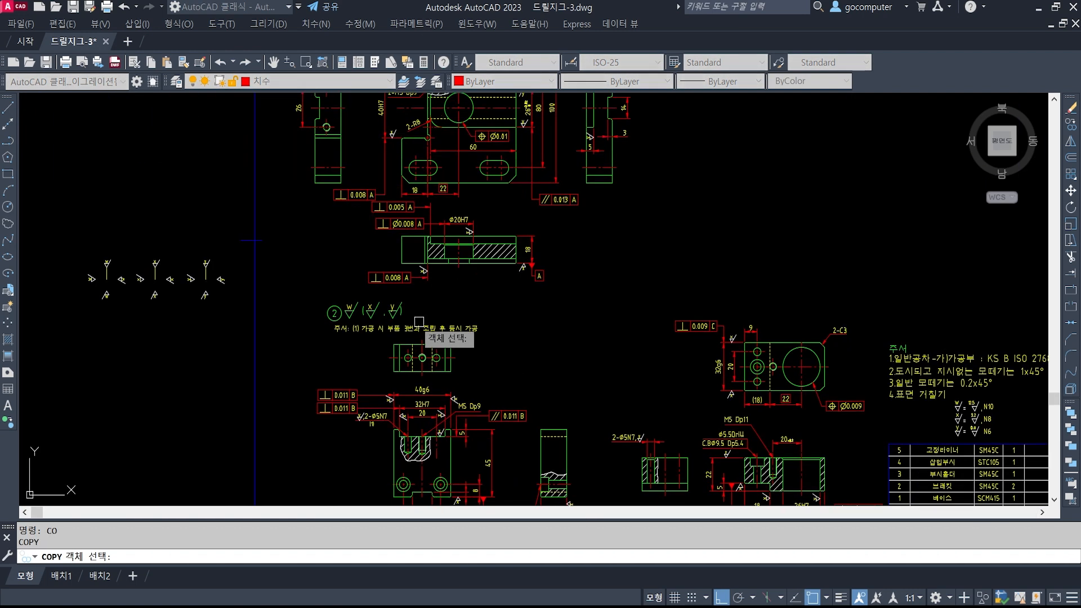
pyautogui.scroll(3, 363, 309)
pyautogui.click(491, 333)
pyautogui.click(243, 275)
pyautogui.press('space')
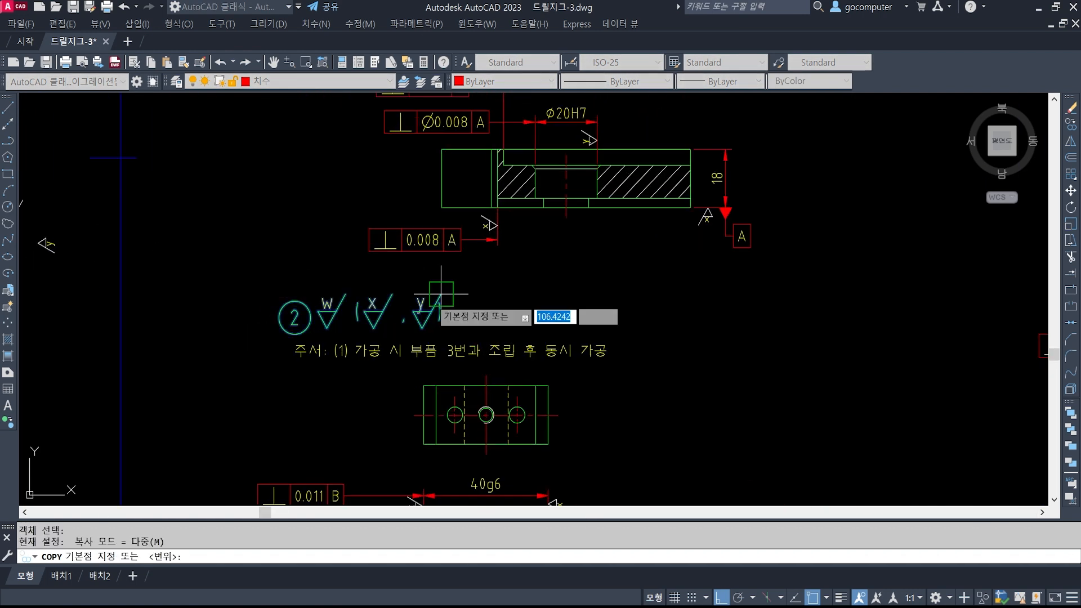
pyautogui.click(374, 275)
pyautogui.moveTo(901, 278); pyautogui.dragTo(158, 270, button='middle')
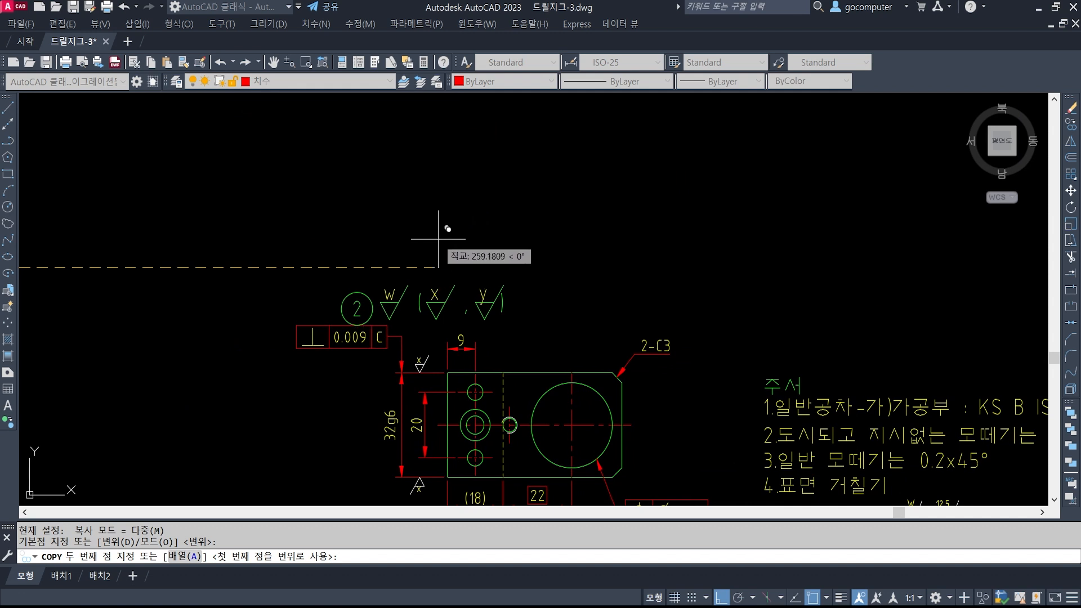
pyautogui.press('Escape')
# Move the copied balloon and surface finish symbols straight up, clear of the 0.009 C perpendicularity frame
pyautogui.write('m')
pyautogui.press('space')
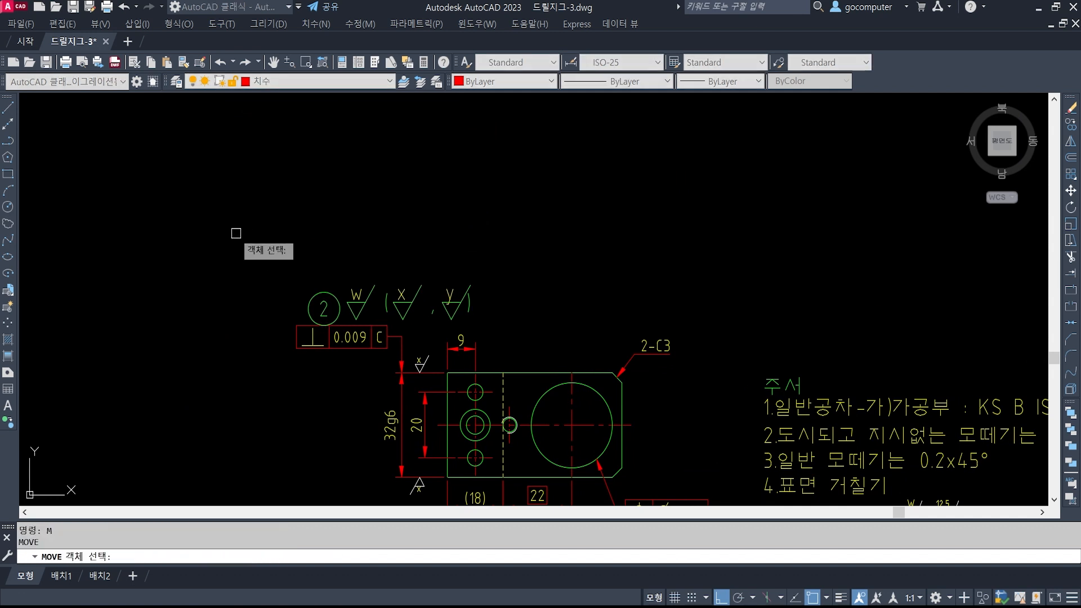
pyautogui.click(234, 234)
pyautogui.click(524, 349)
pyautogui.press('space')
pyautogui.click(559, 317)
pyautogui.click(556, 274)
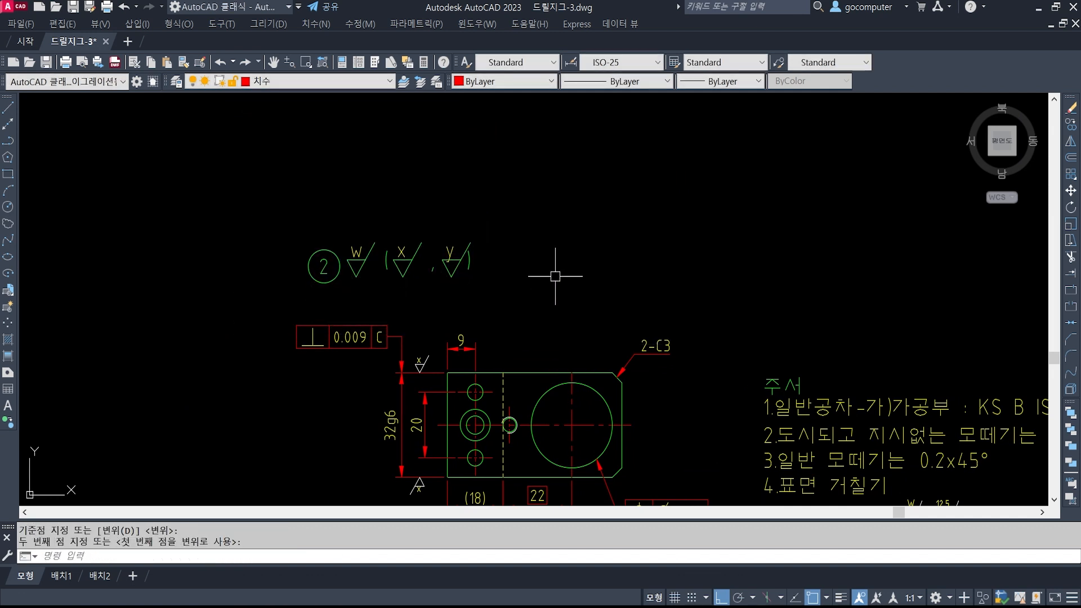
# Change the part number in the balloon above the bushing holder's plan view to 3
pyautogui.write('ed')
pyautogui.press('space')
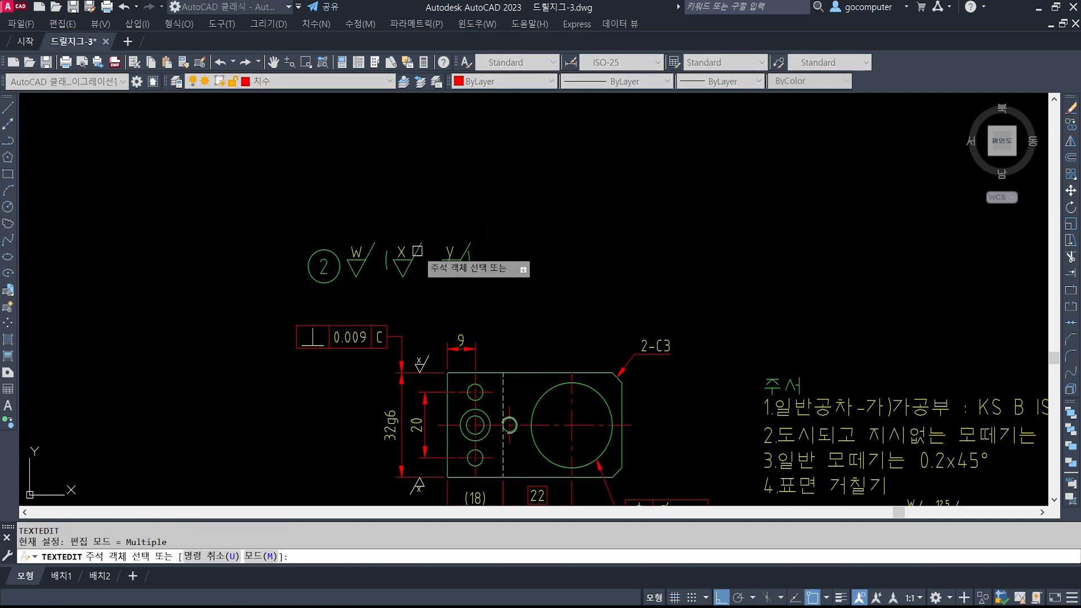
pyautogui.click(324, 266)
pyautogui.write('3')
pyautogui.press('Return')
pyautogui.press('Return')
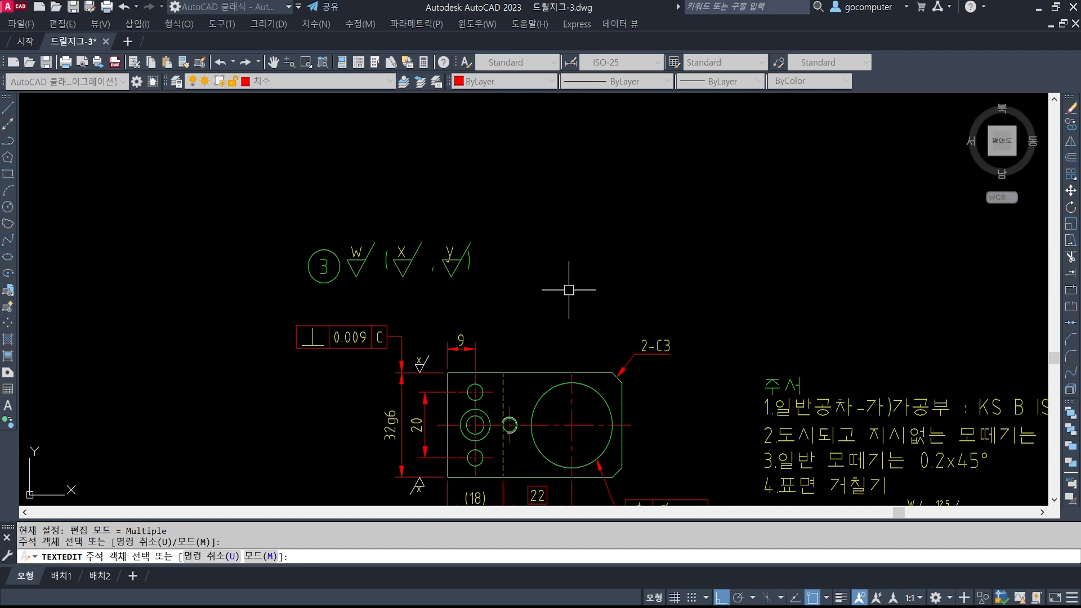
# Examine the annotated bushing holder views alongside the bracket views, the notes and the parts list
pyautogui.scroll(-4, 566, 290)
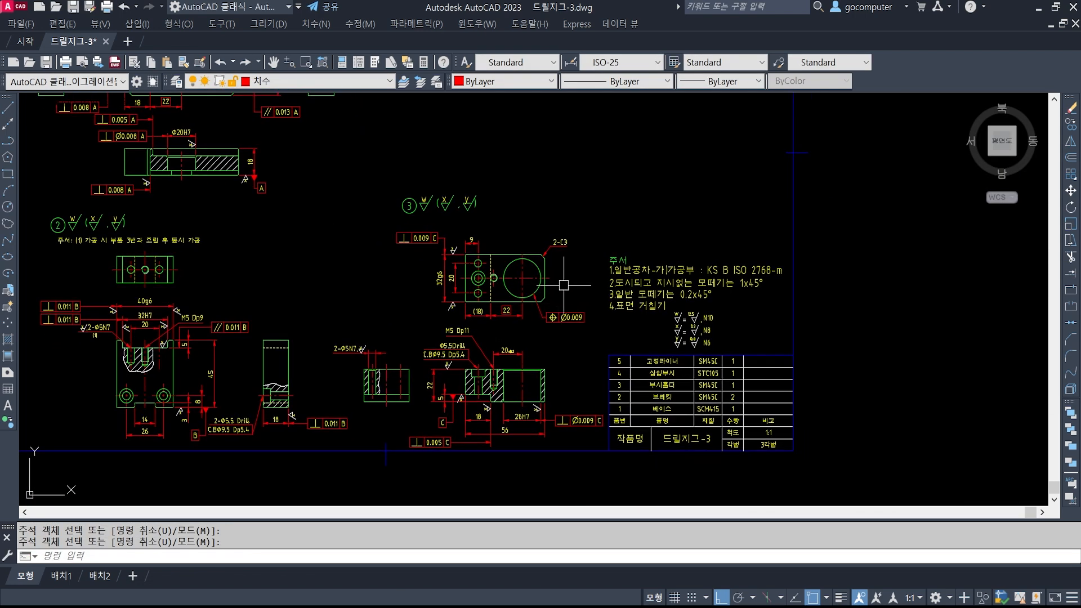
pyautogui.scroll(-2, 563, 286)
pyautogui.moveTo(509, 372); pyautogui.dragTo(476, 289, button='middle')
pyautogui.scroll(4, 476, 289)
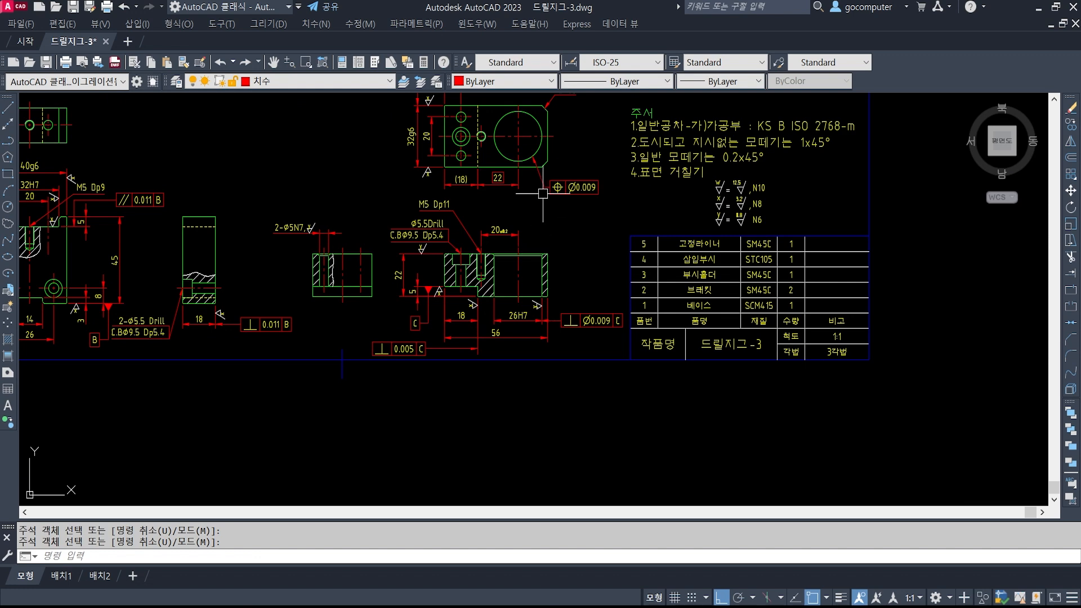
pyautogui.moveTo(543, 193); pyautogui.dragTo(549, 236, button='middle')
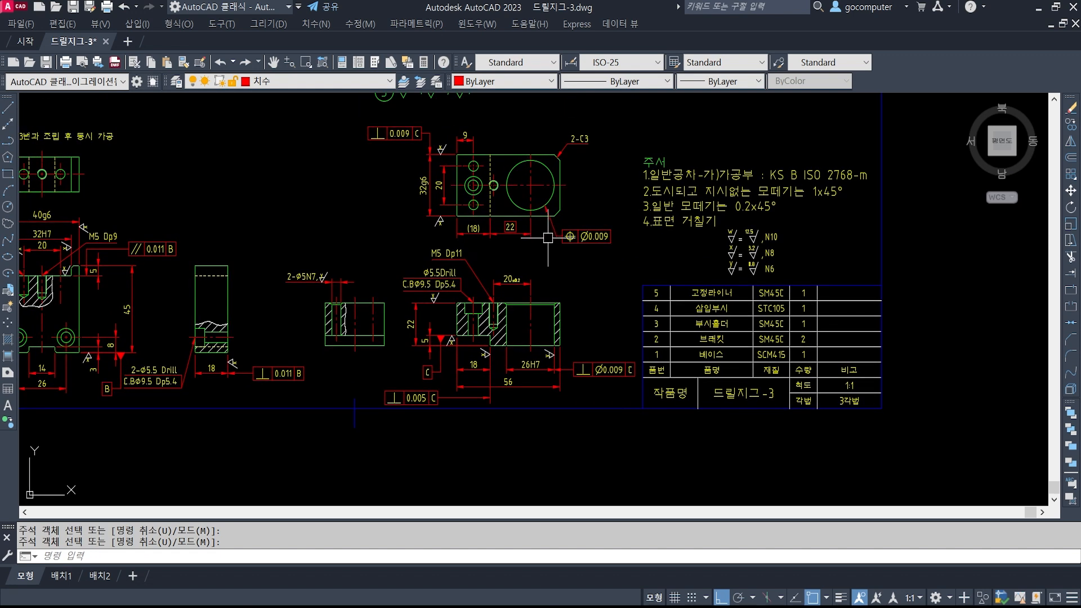
pyautogui.moveTo(509, 243); pyautogui.dragTo(531, 291, button='middle')
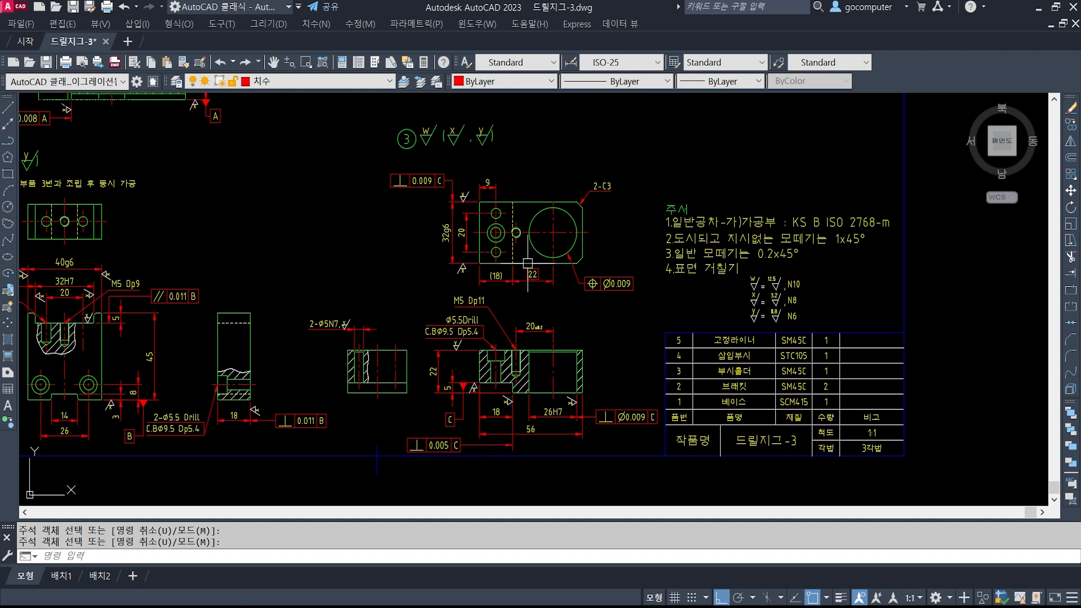
pyautogui.scroll(-1, 537, 271)
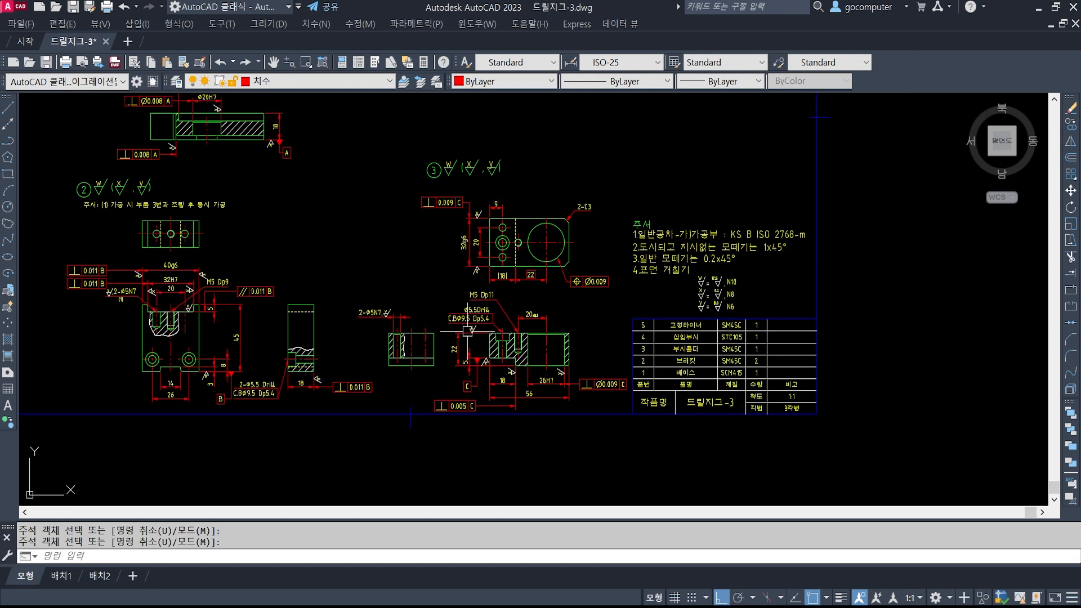
pyautogui.moveTo(481, 378); pyautogui.dragTo(544, 404, button='middle')
pyautogui.scroll(2, 544, 404)
pyautogui.moveTo(670, 355); pyautogui.dragTo(632, 379, button='middle')
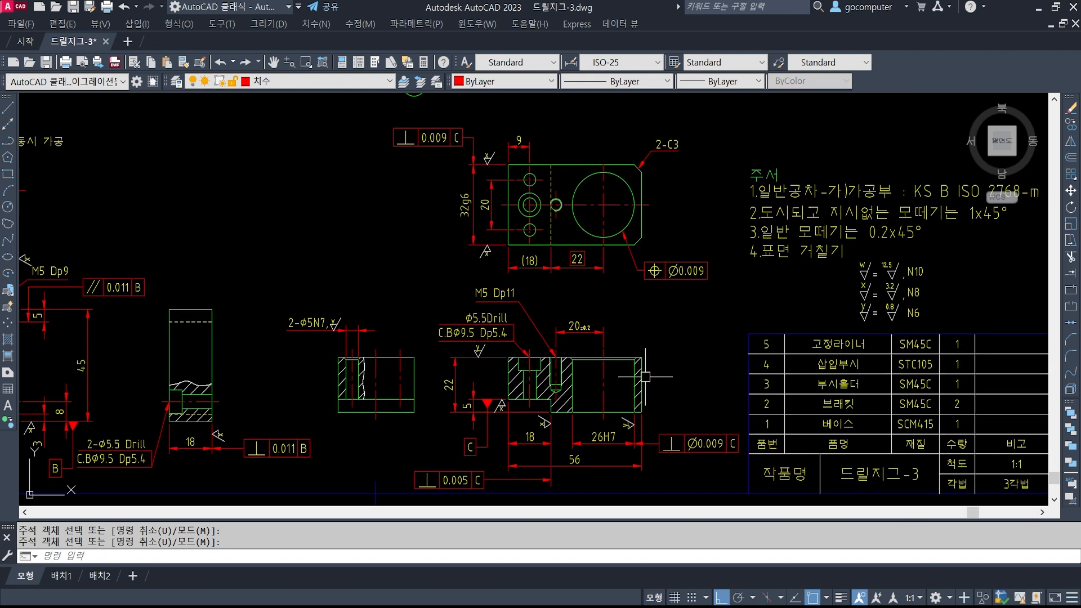
# Switch to the reference image 드릴지그-3.jpg and examine the bushing holder's bore, hole spacing, edge distance and mating bracket in the assembly
pyautogui.hotkey('alt', 'Tab')
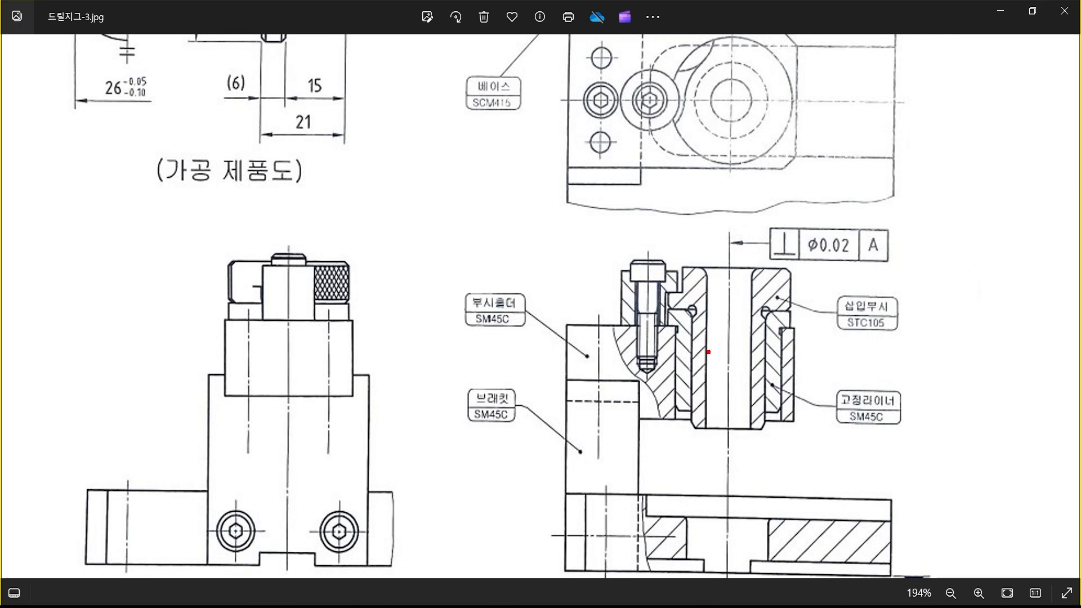
pyautogui.moveTo(696, 260); pyautogui.dragTo(737, 258)
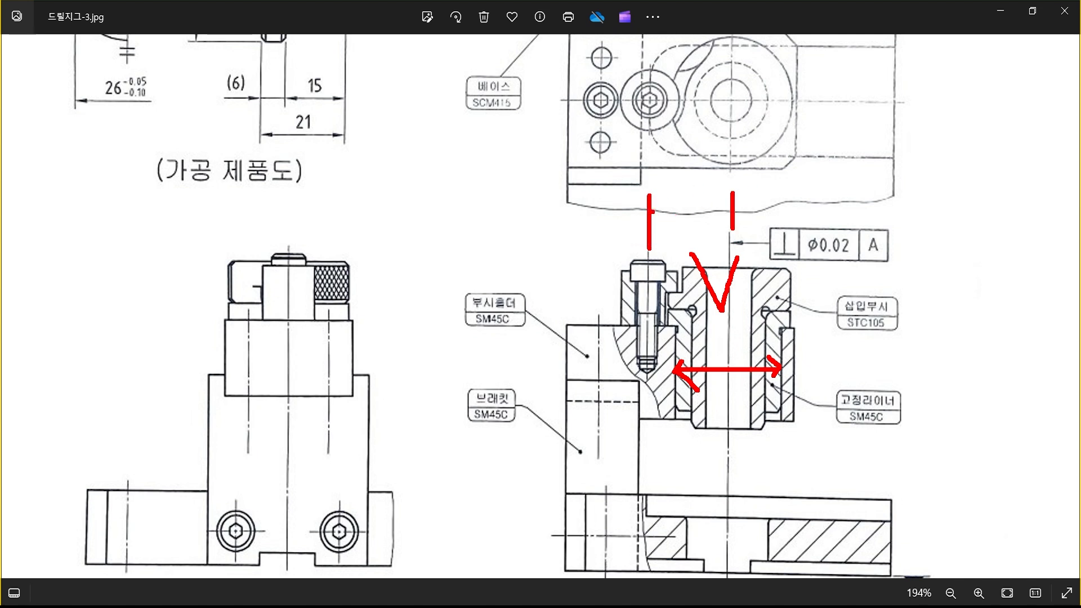
pyautogui.keyDown('shift'); pyautogui.moveTo(713, 208); pyautogui.dragTo(728, 211); pyautogui.keyUp('shift')
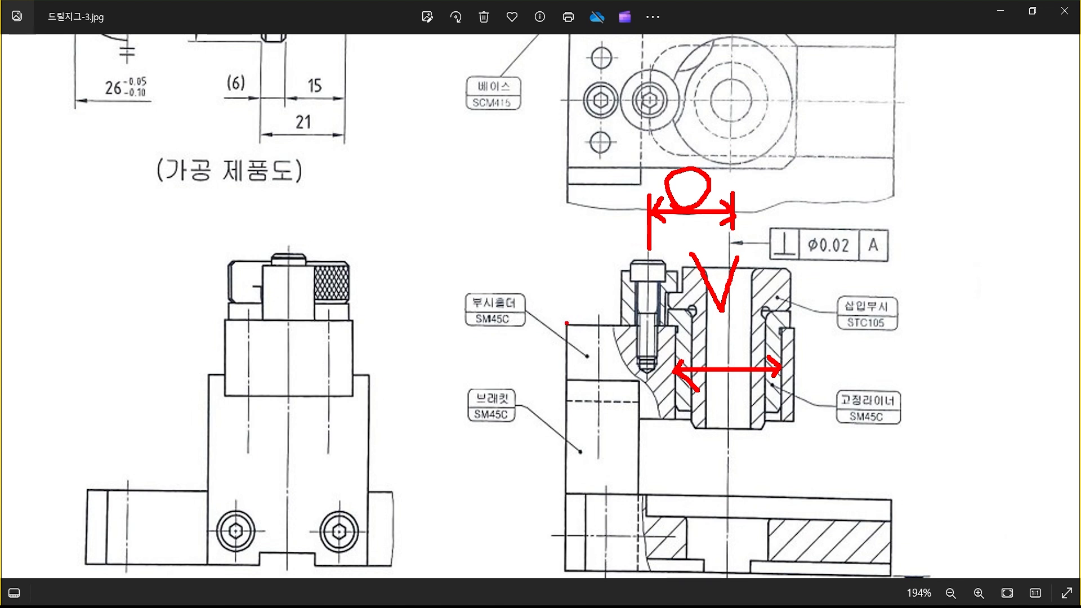
pyautogui.moveTo(566, 323); pyautogui.dragTo(566, 254)
pyautogui.moveTo(599, 312); pyautogui.dragTo(598, 243)
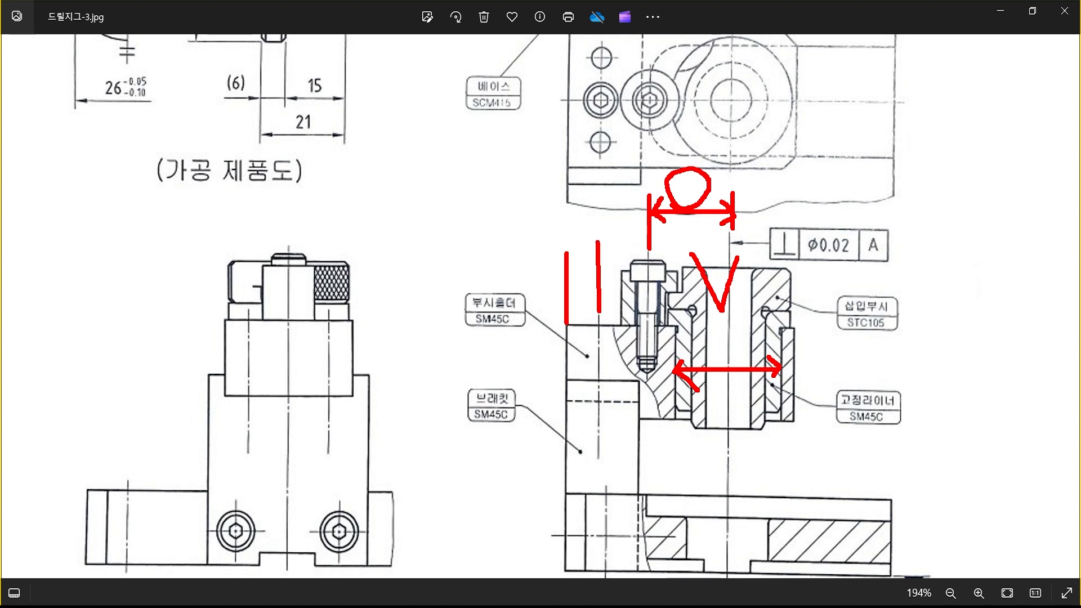
pyautogui.moveTo(566, 279)
pyautogui.mouseDown()
pyautogui.moveTo(595, 276)
pyautogui.moveTo(598, 264)
pyautogui.moveTo(581, 285)
pyautogui.mouseUp()
pyautogui.moveTo(527, 414)
pyautogui.mouseDown()
pyautogui.moveTo(451, 419)
pyautogui.moveTo(527, 400)
pyautogui.moveTo(499, 445)
pyautogui.mouseUp()
pyautogui.click(494, 456)
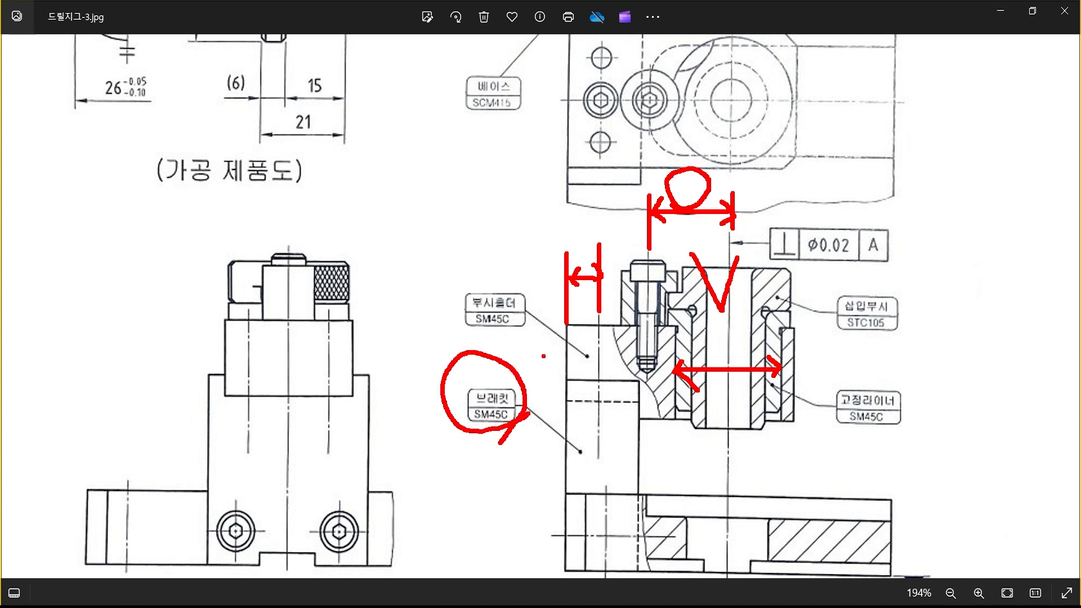
pyautogui.press('Escape')
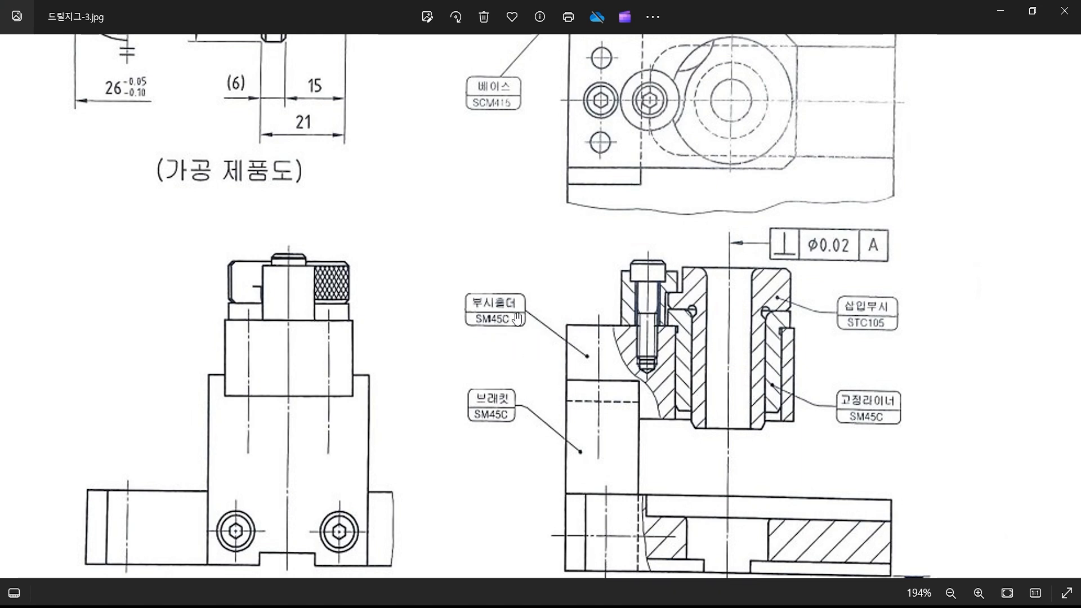
pyautogui.scroll(-1, 517, 319)
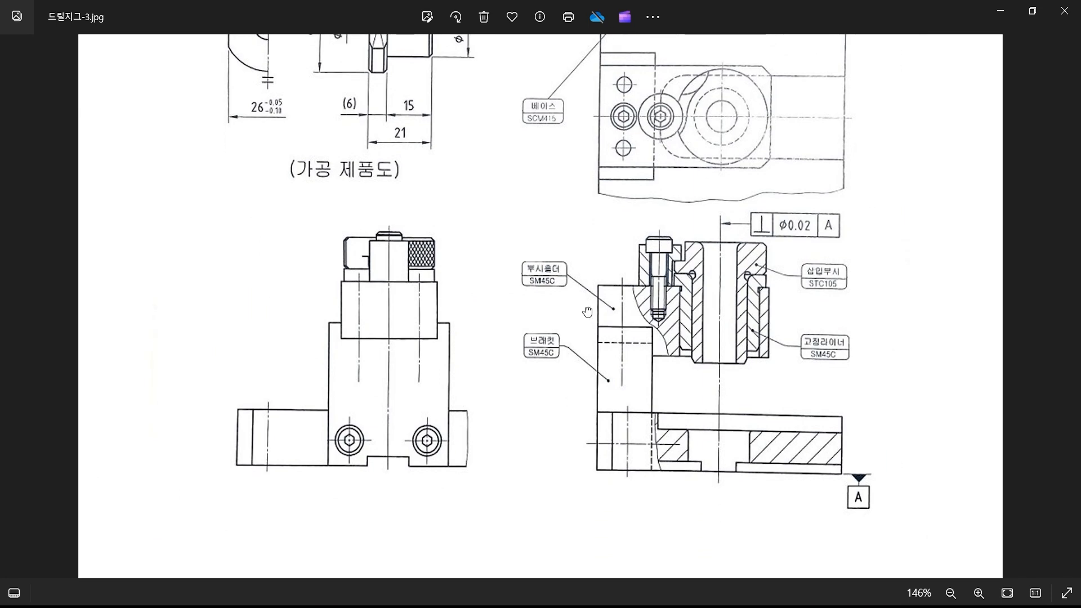
pyautogui.moveTo(531, 319); pyautogui.dragTo(587, 404)
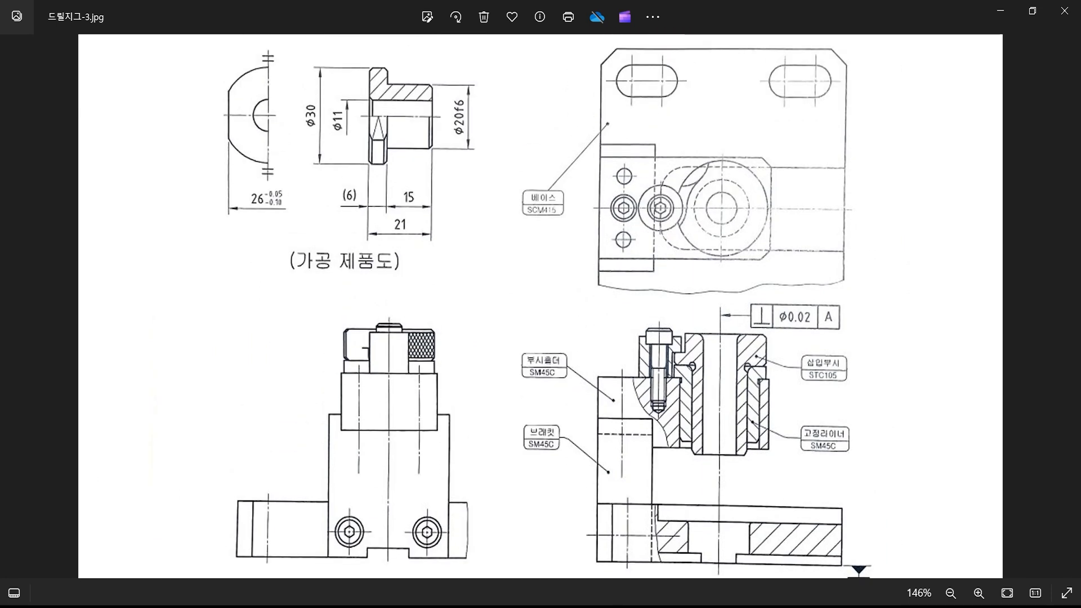
# Check the bushing holder drawing, then return to 드릴지그-3.jpg and examine the insert bushing (삽입부시) and fixed liner (고정라이너) in the assembly
pyautogui.hotkey('alt', 'Tab')
pyautogui.moveTo(536, 293); pyautogui.dragTo(540, 340, button='middle')
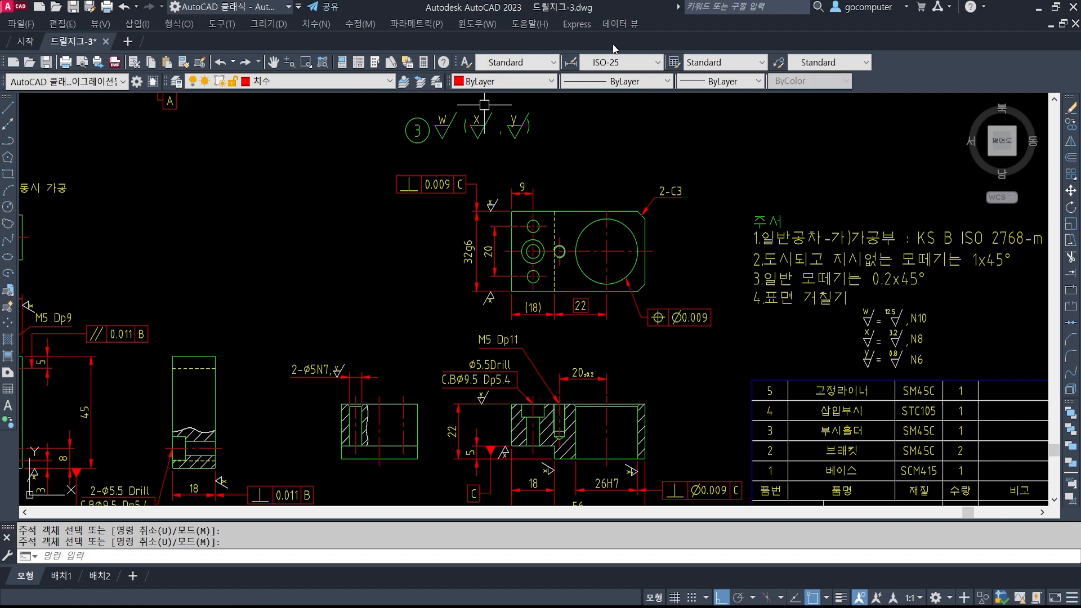
pyautogui.hotkey('alt', 'Tab')
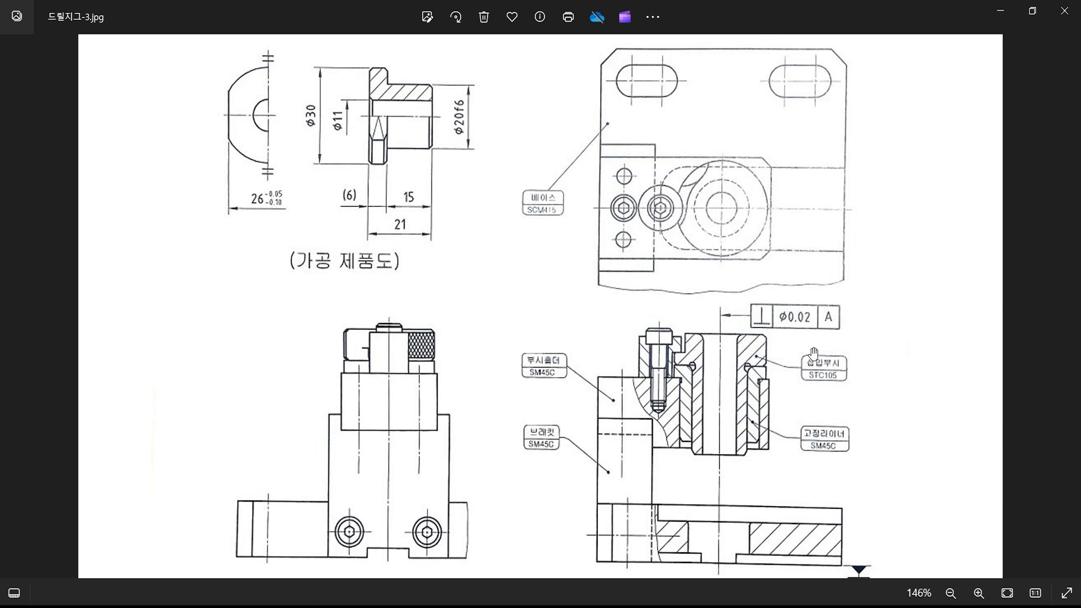
pyautogui.moveTo(784, 332); pyautogui.dragTo(866, 400)
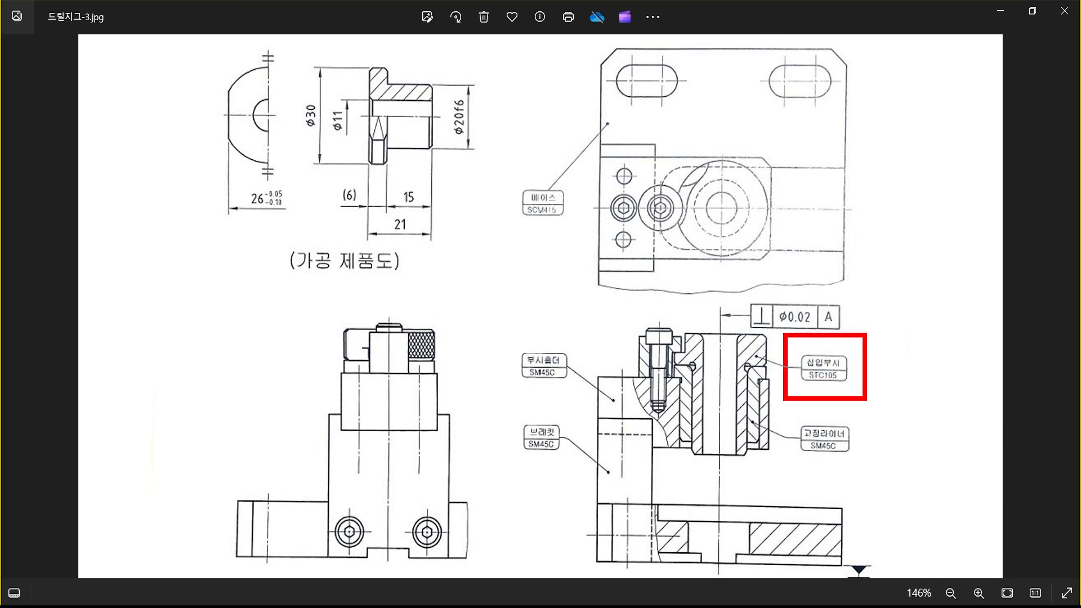
pyautogui.moveTo(787, 411); pyautogui.dragTo(902, 472)
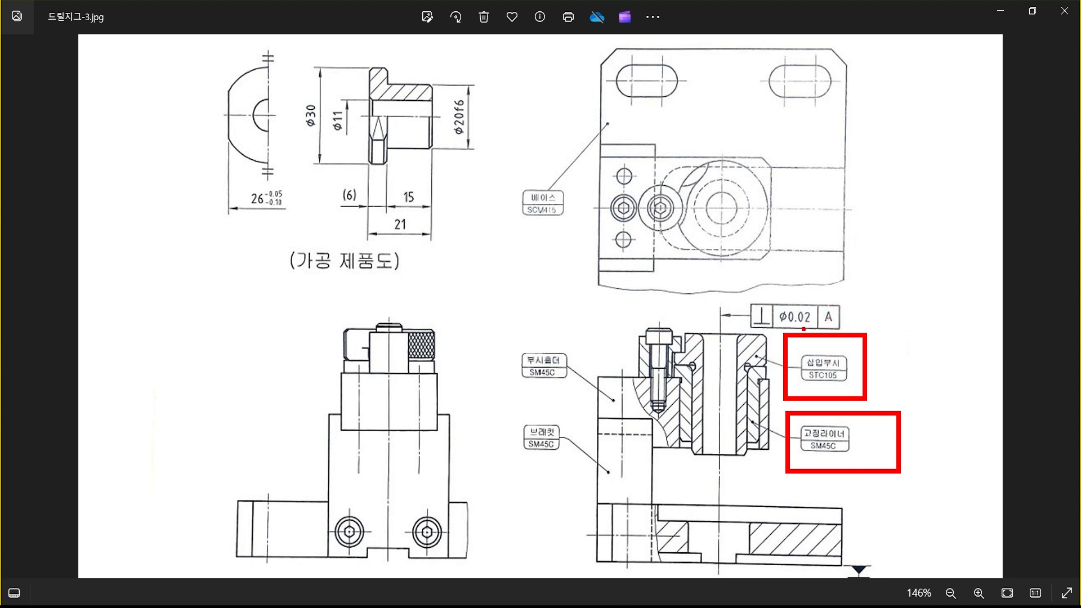
pyautogui.moveTo(828, 323)
pyautogui.mouseDown()
pyautogui.moveTo(838, 345)
pyautogui.moveTo(867, 315)
pyautogui.mouseUp()
pyautogui.moveTo(880, 401)
pyautogui.mouseDown()
pyautogui.moveTo(896, 423)
pyautogui.moveTo(916, 388)
pyautogui.mouseUp()
pyautogui.click(919, 400)
pyautogui.press('Escape')
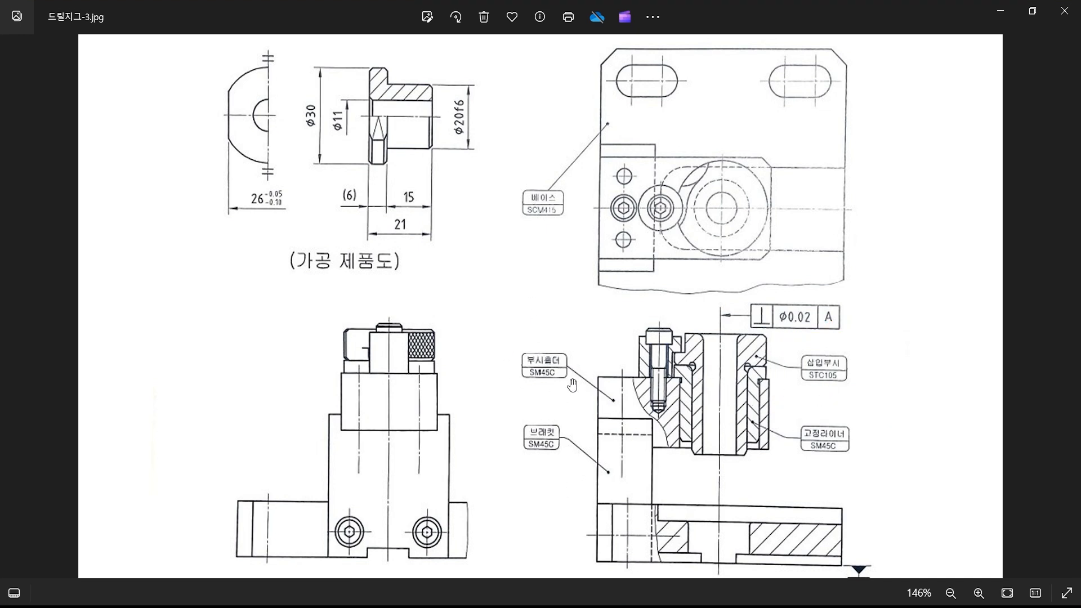
# Switch back to the drill jig drawing in AutoCAD and zoom to the extents to examine the whole sheet
pyautogui.hotkey('alt', 'Tab')
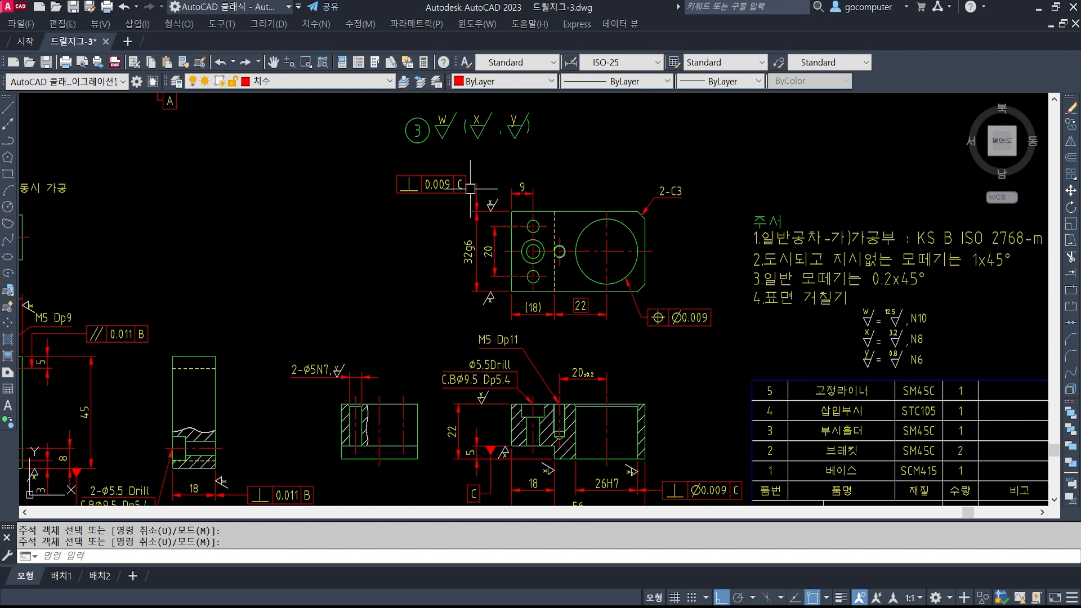
pyautogui.scroll(-5, 598, 273)
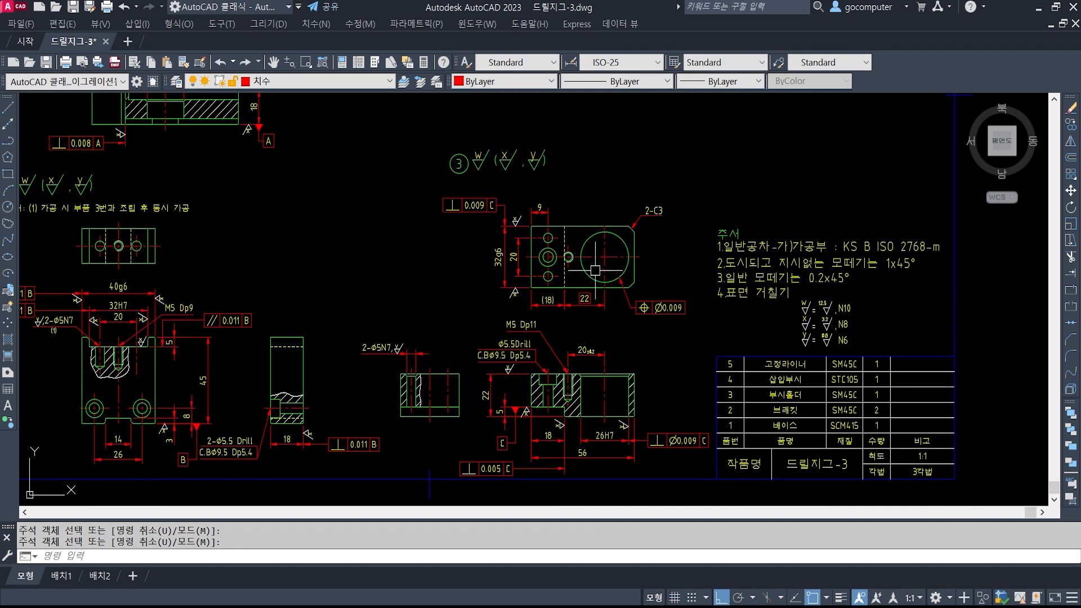
pyautogui.moveTo(609, 418); pyautogui.dragTo(564, 373, button='middle')
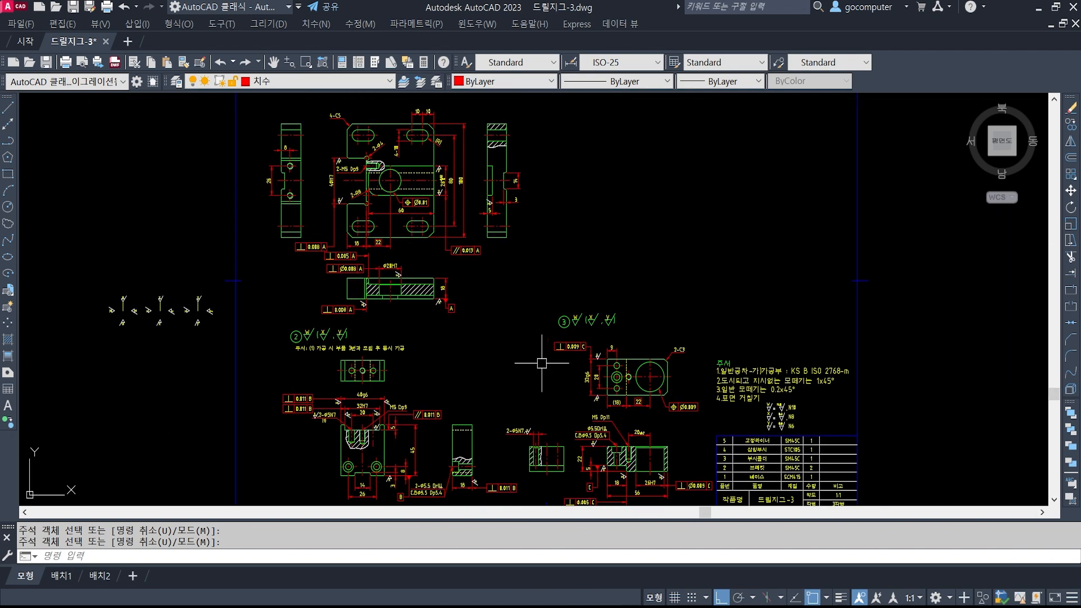
pyautogui.write('z')
pyautogui.press('Return')
pyautogui.write('a')
pyautogui.press('Return')
pyautogui.write('e')
pyautogui.press('Return')
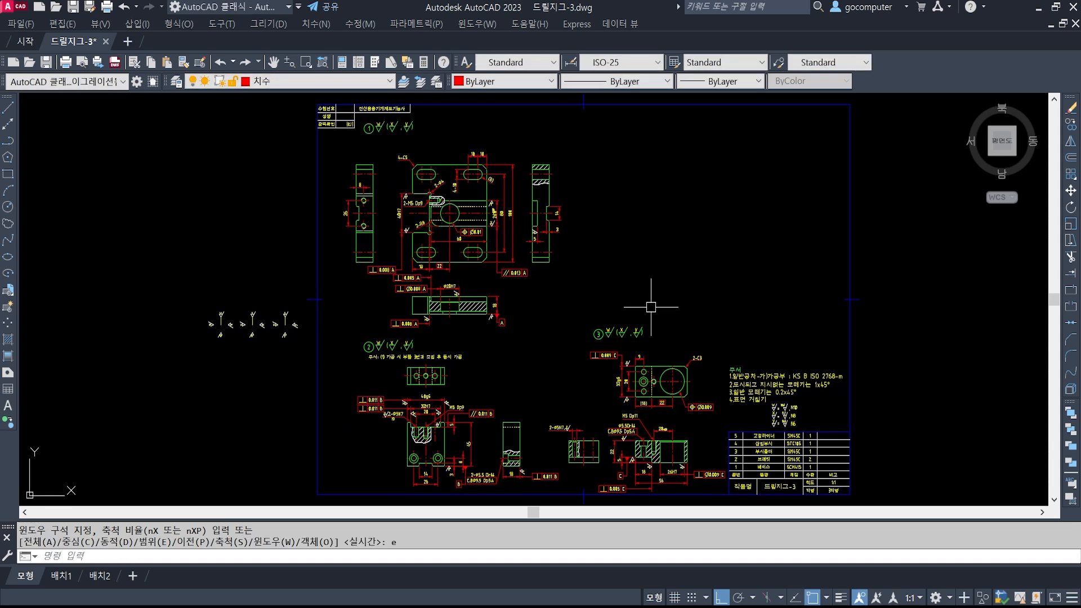